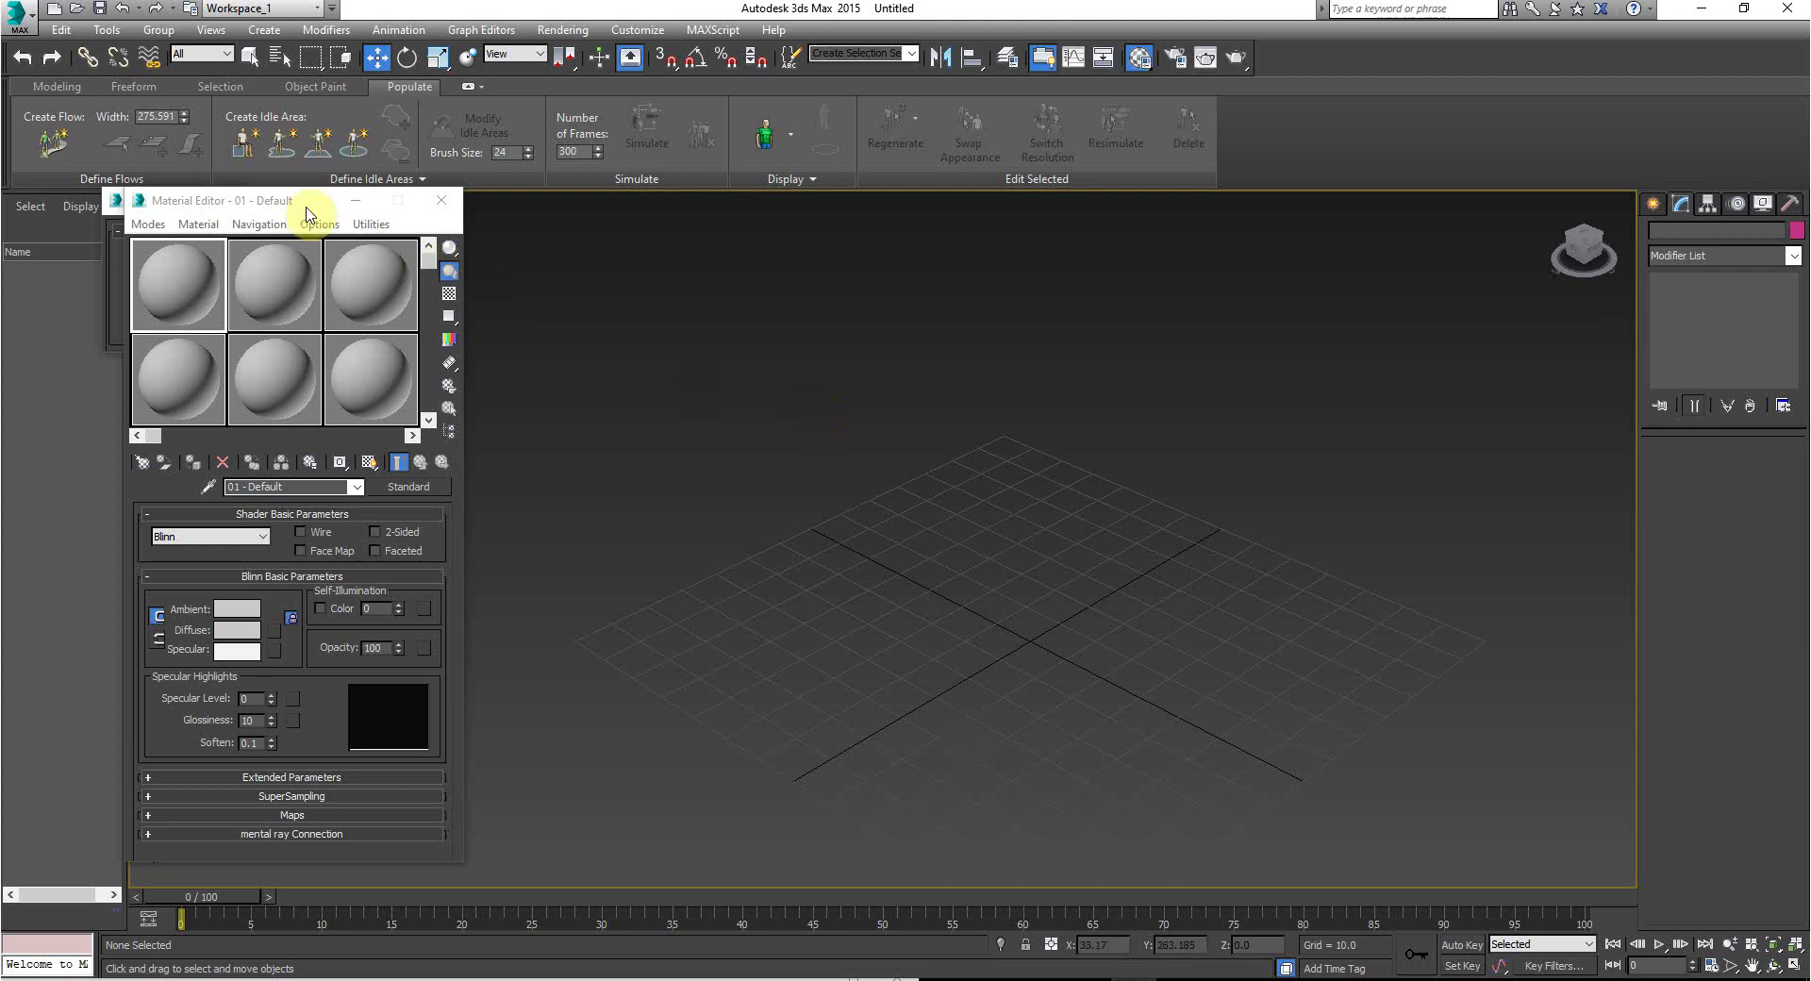
Step: Move the Material Editor window down out of the viewport's way and close the Traffic Trails window
drag(247, 199, 218, 780)
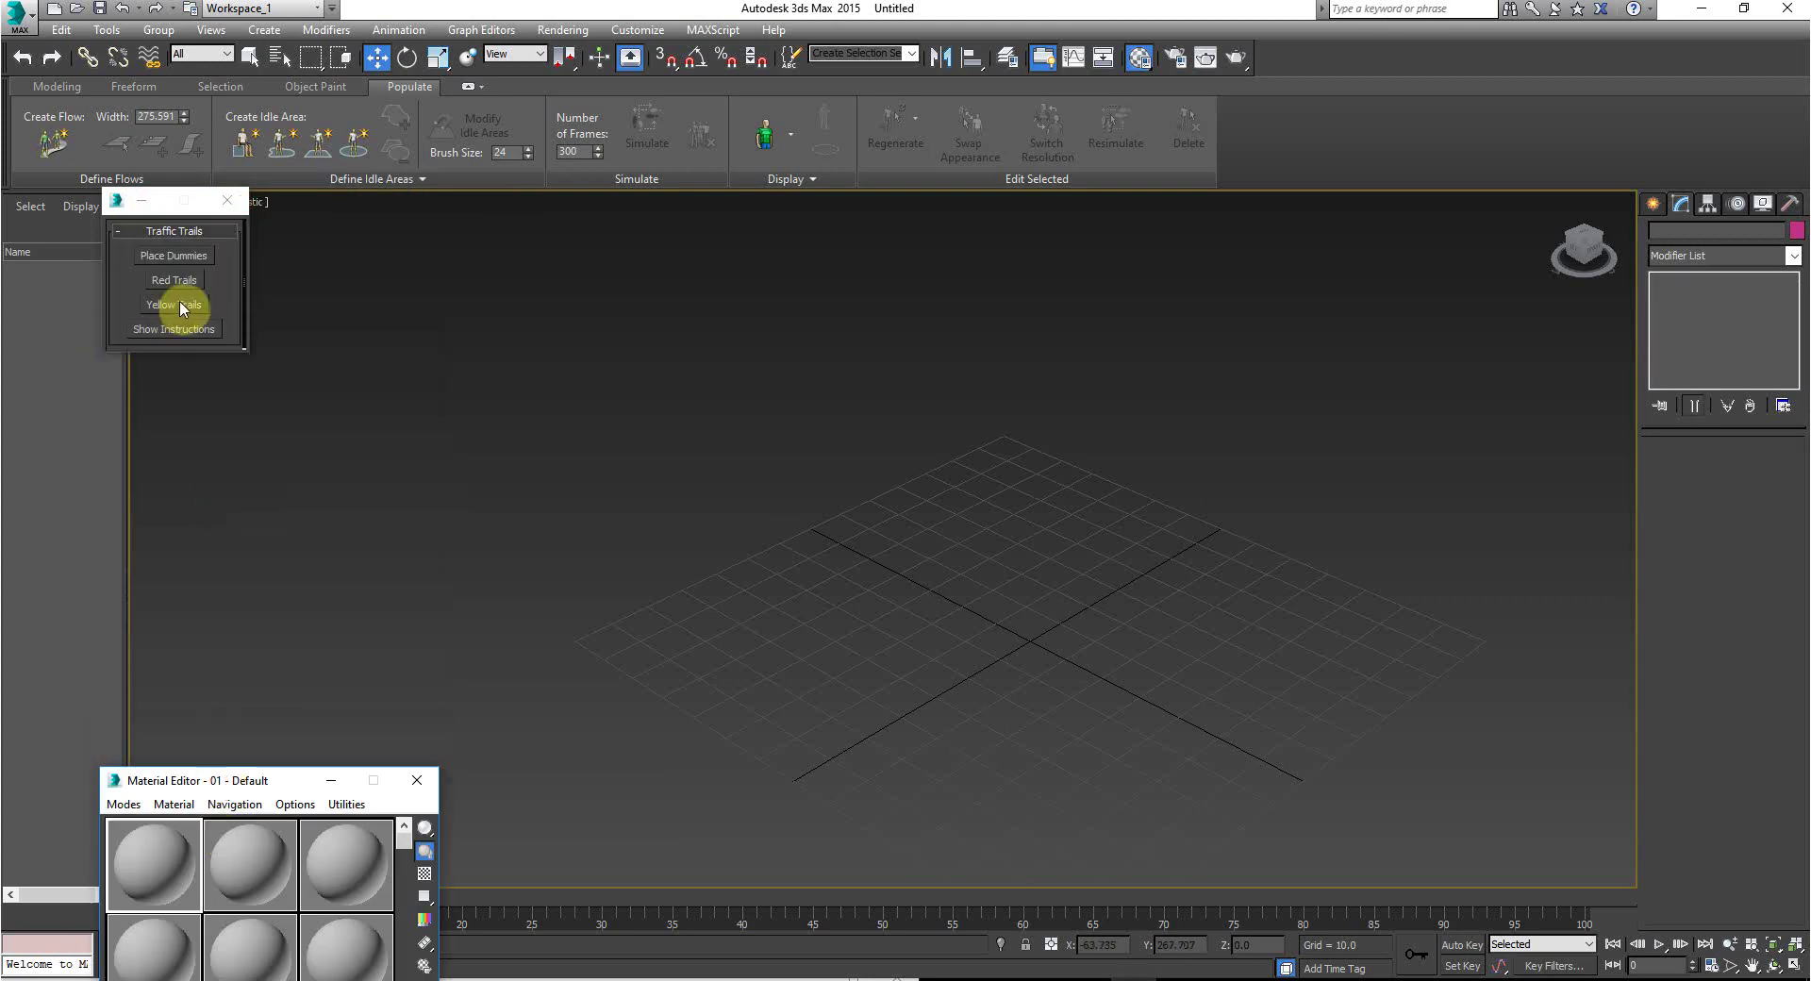
click(227, 199)
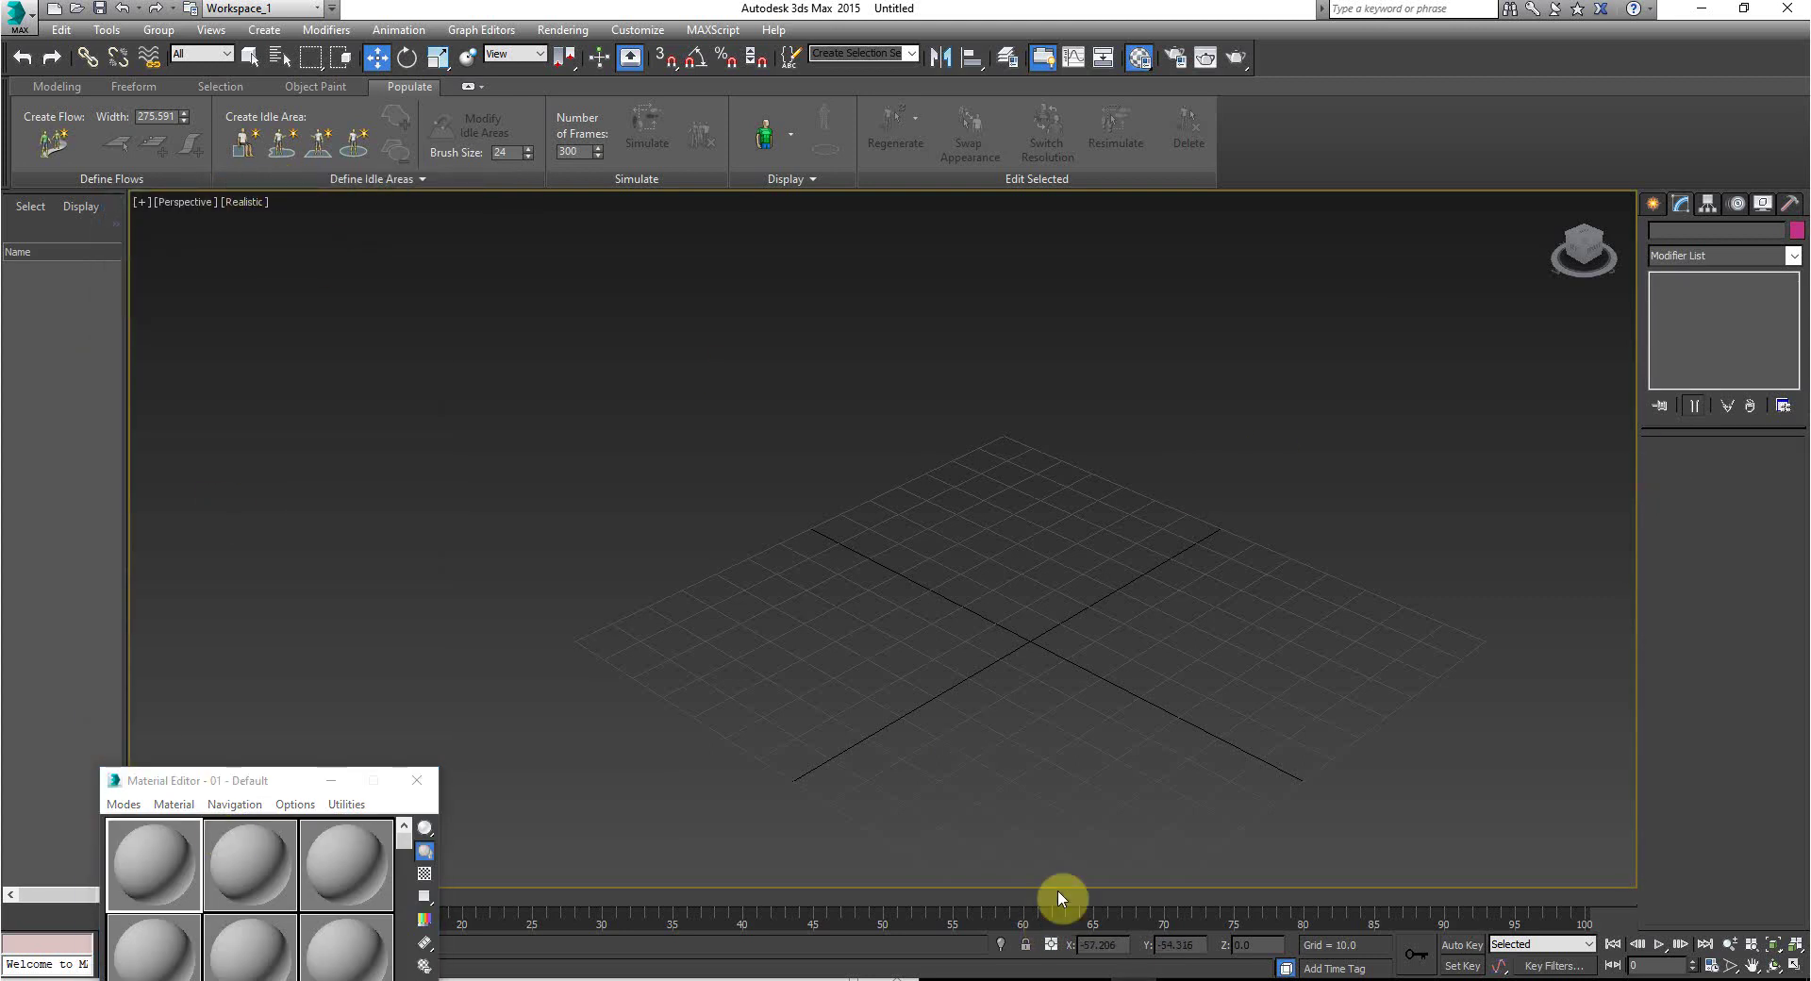
Step: Switch to Modo and orbit around the empty scene to view its grid and axes
click(1167, 975)
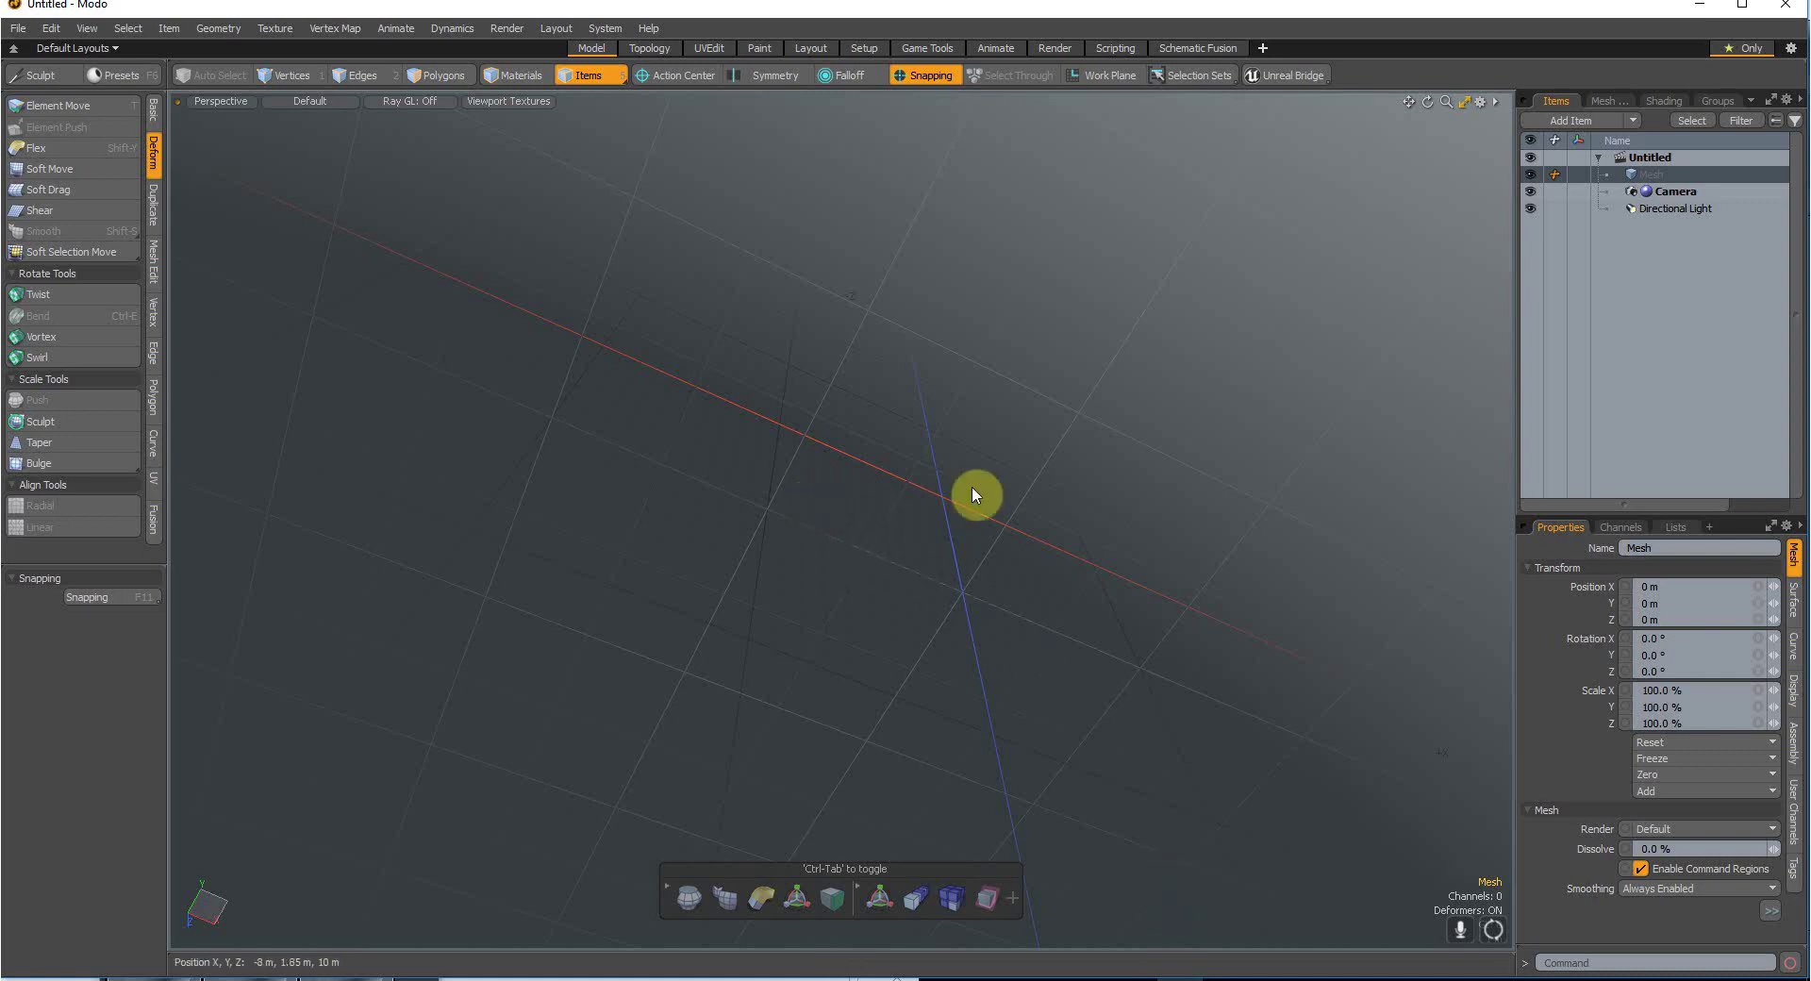
alt+drag(800, 278, 892, 715)
alt+drag(866, 562, 866, 562)
Step: In 3ds Max, draw a box about 45.4 long, 55.5 wide and 36.4 high, and apply the second sample material to it
click(1132, 920)
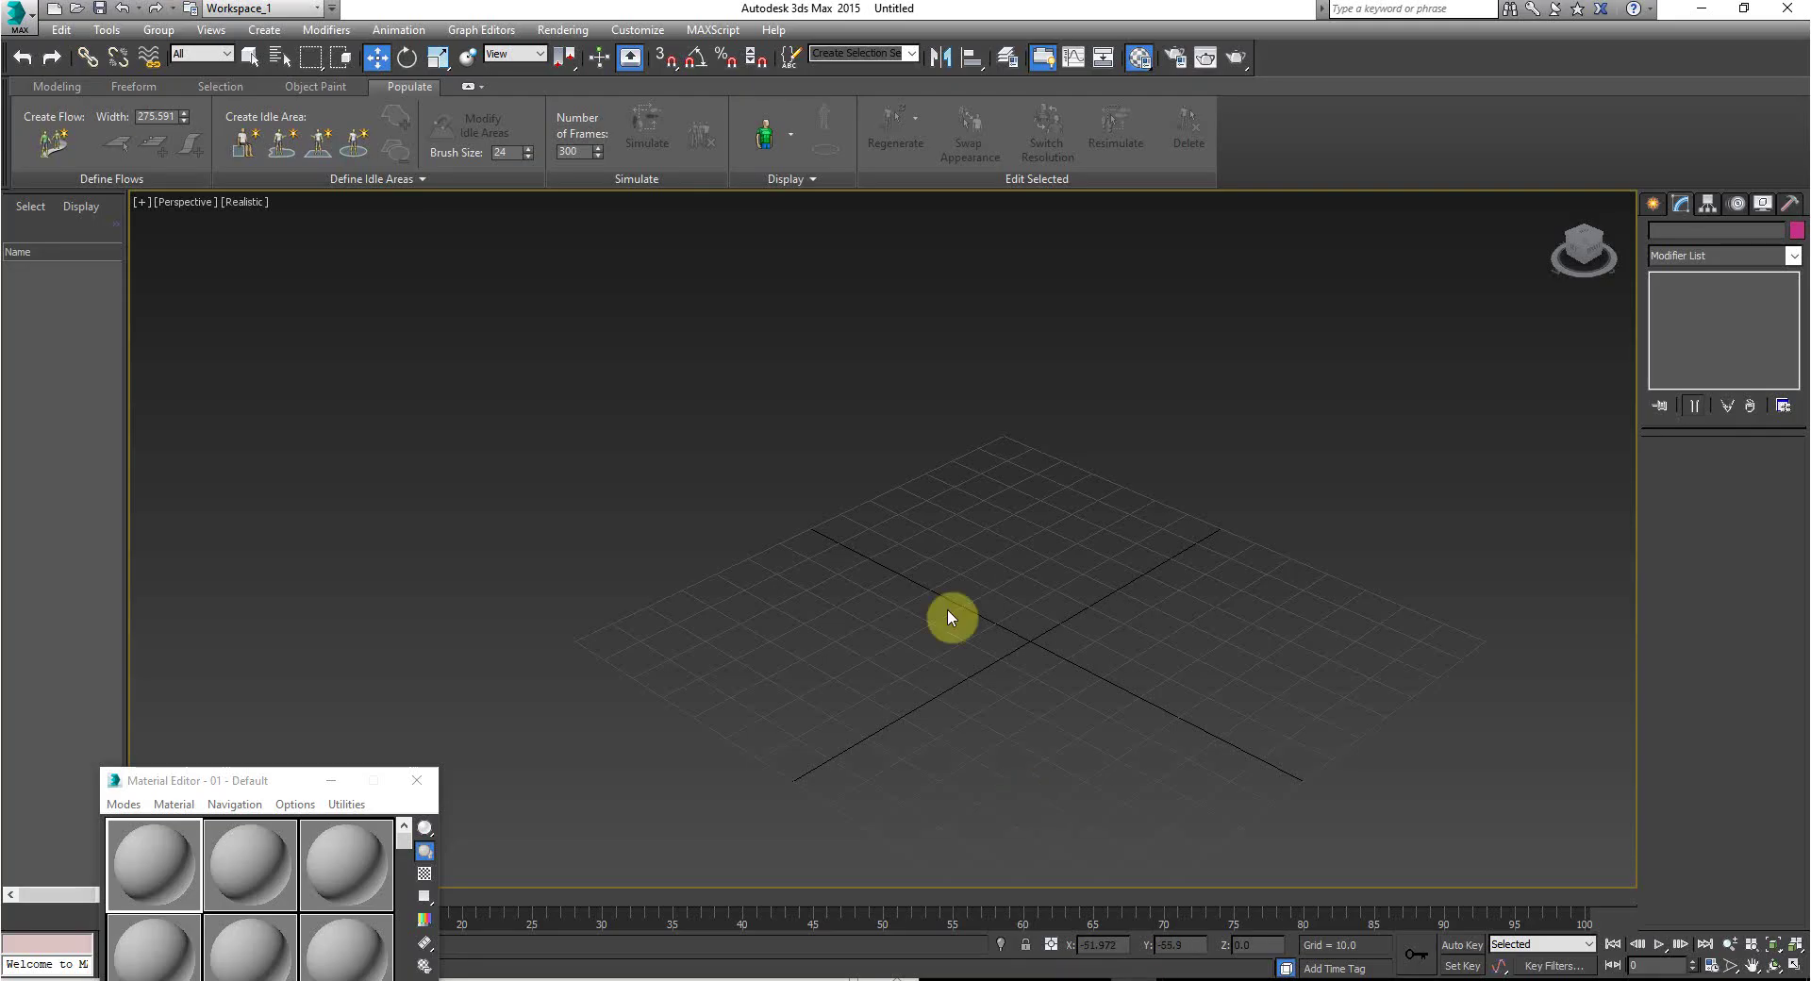
click(1658, 205)
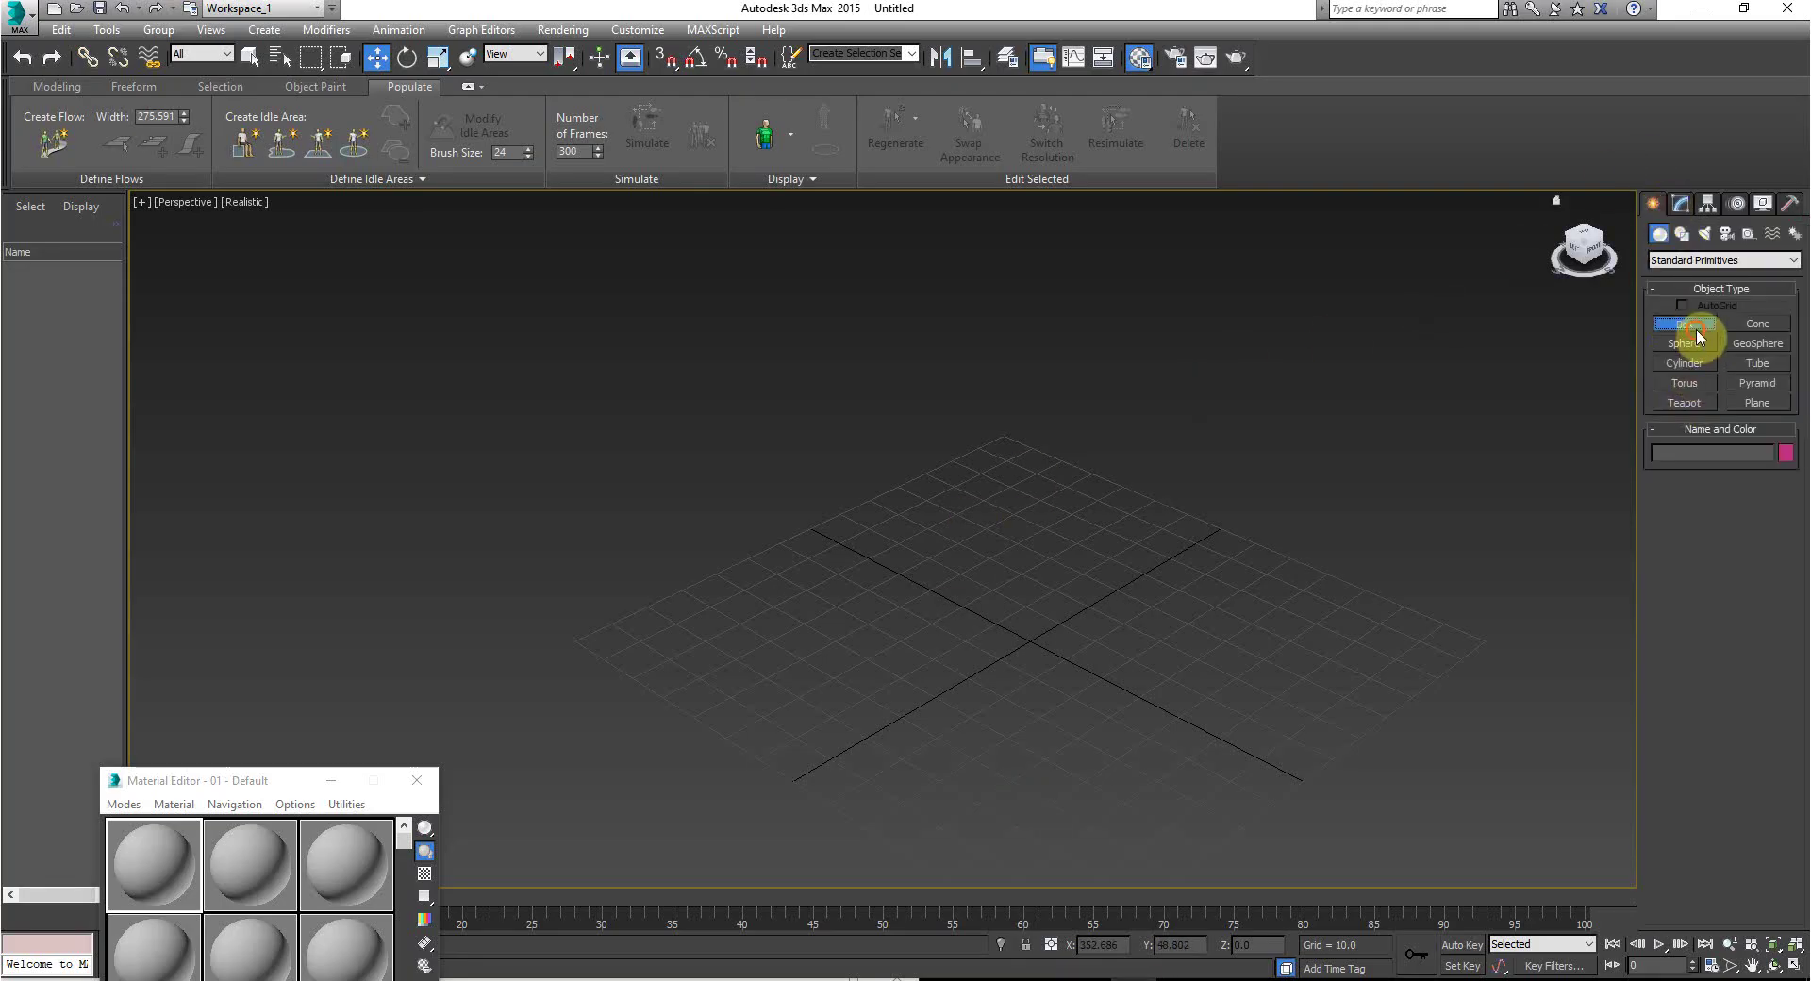
click(1688, 325)
drag(1026, 715, 1034, 542)
click(1031, 356)
drag(243, 855, 981, 526)
scroll(905, 500, up, 4)
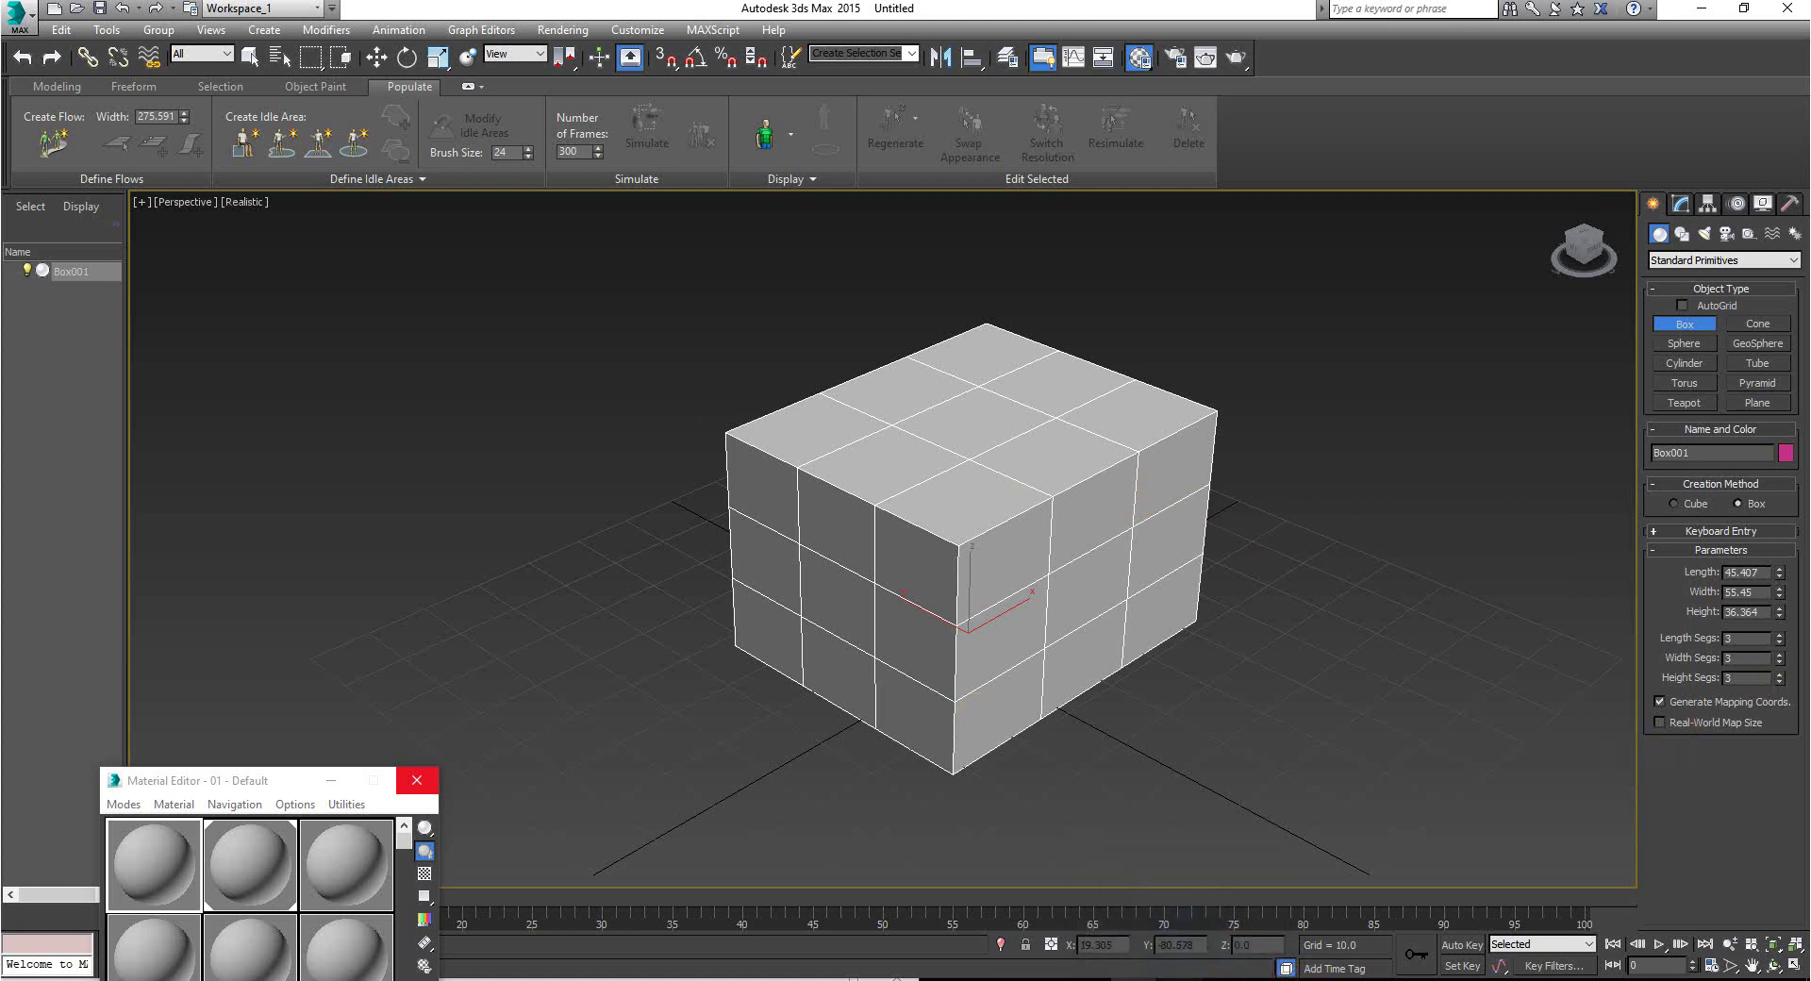
Step: Switch to Modo and draw a uniform cube about 14.1 m on each side near the origin
click(1191, 920)
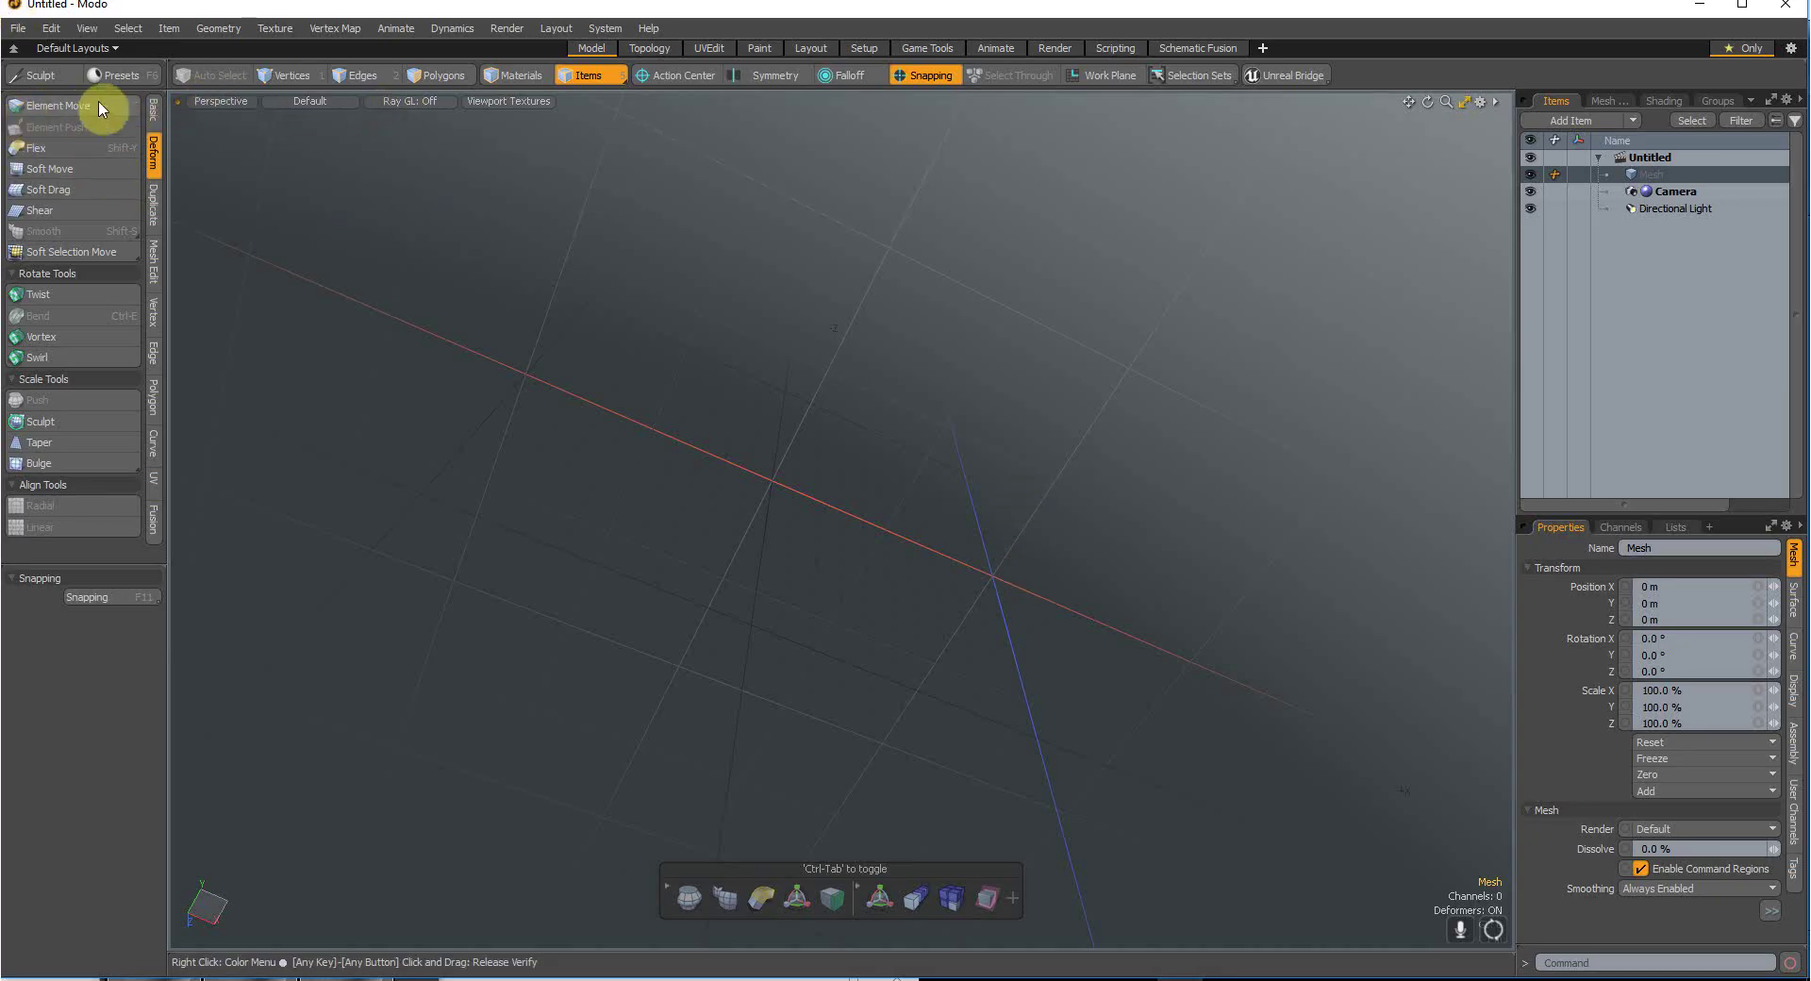
click(151, 109)
click(17, 115)
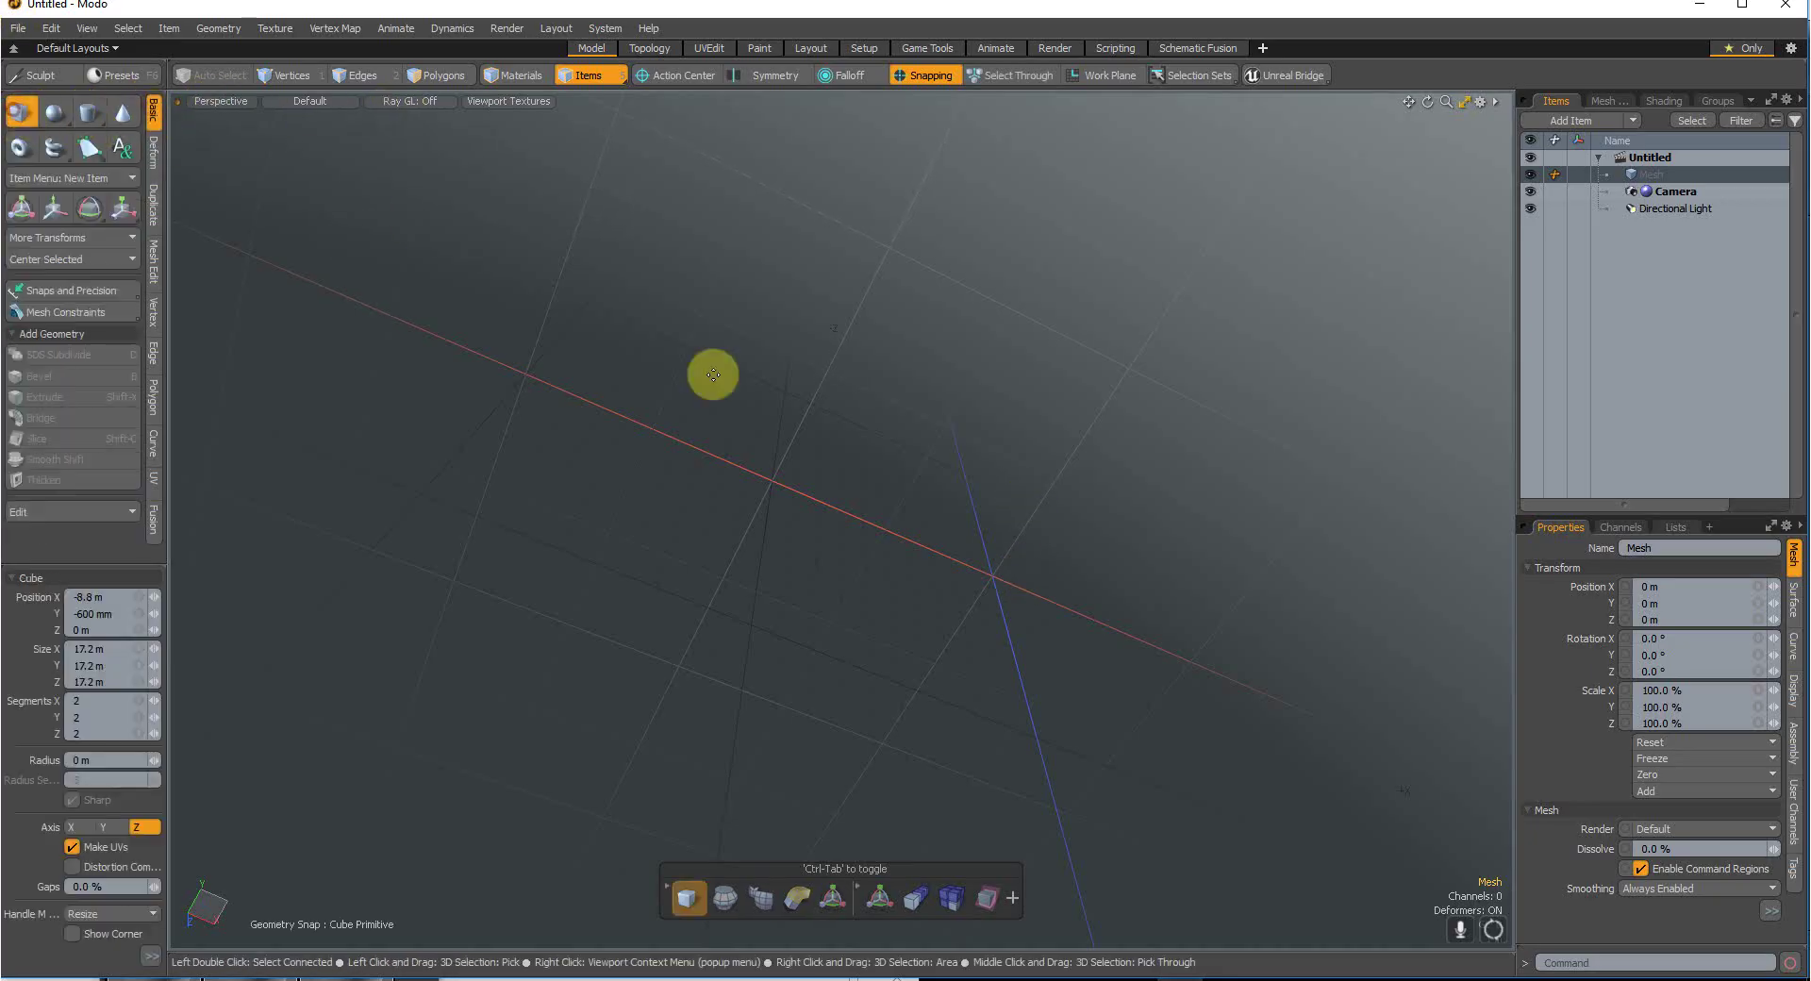
mouse_move(1004, 554)
mouse_down()
mouse_move(959, 405)
mouse_move(1022, 598)
mouse_move(1007, 554)
mouse_up()
key(ctrl)
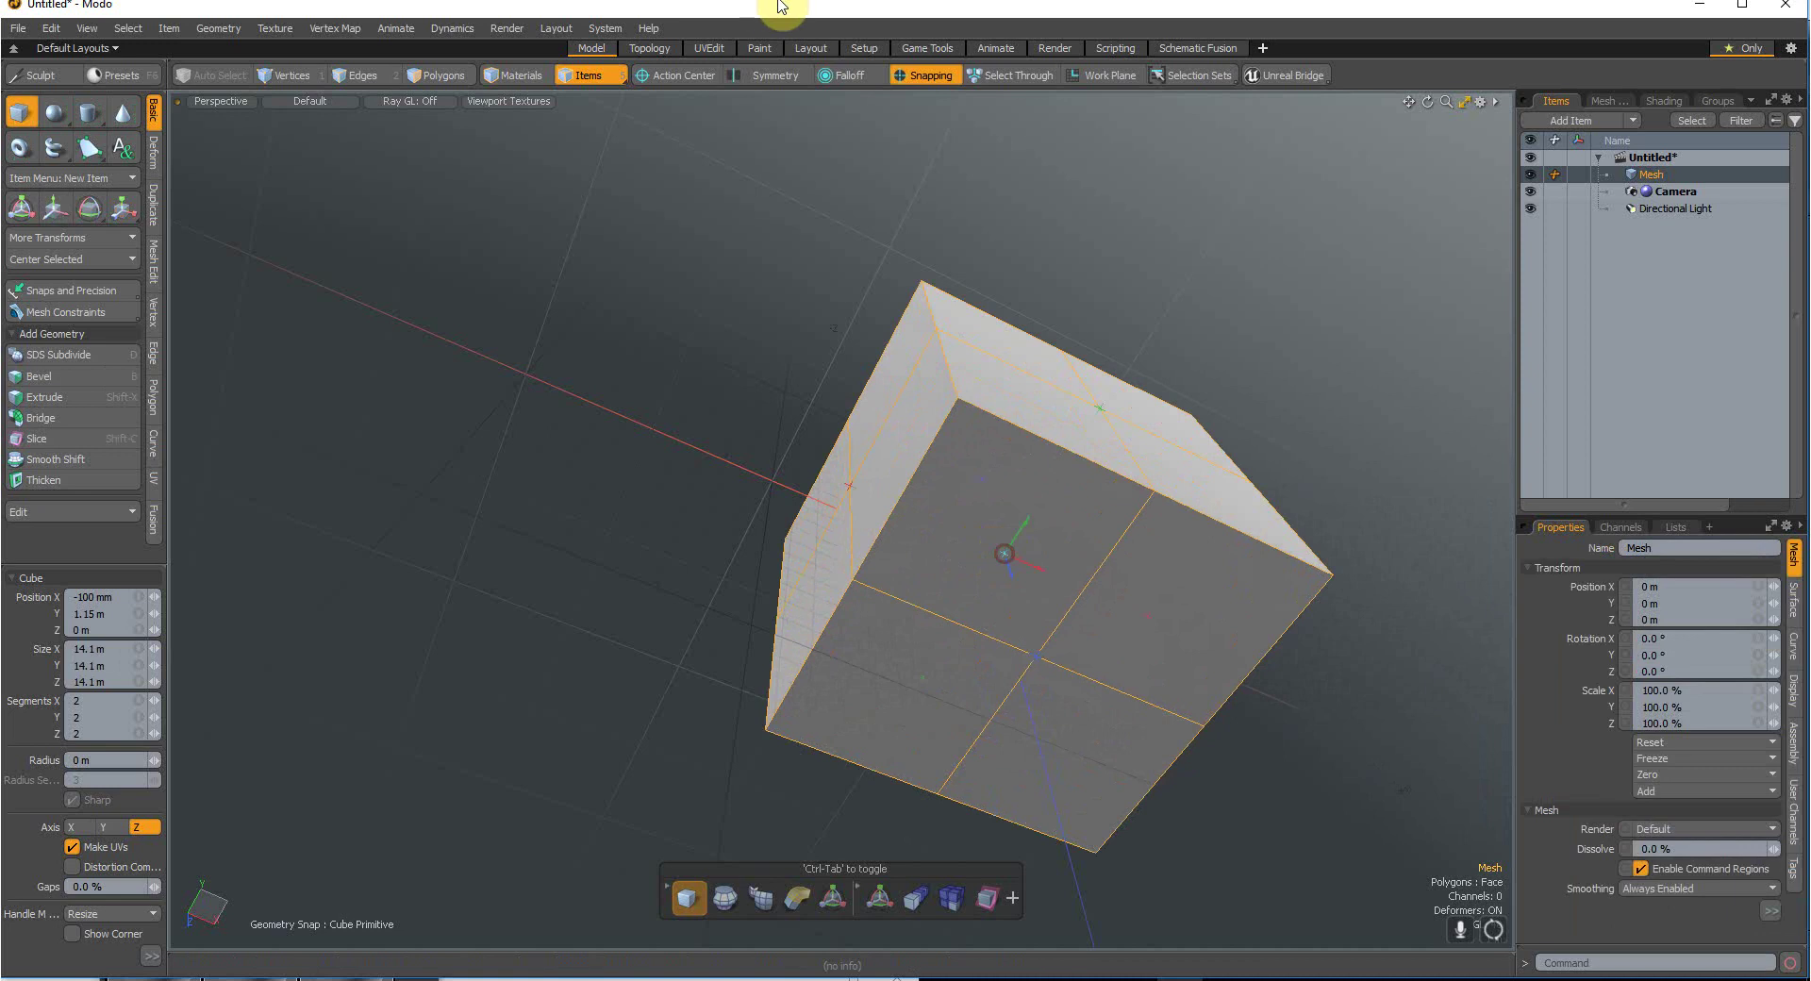
alt+drag(890, 416, 941, 516)
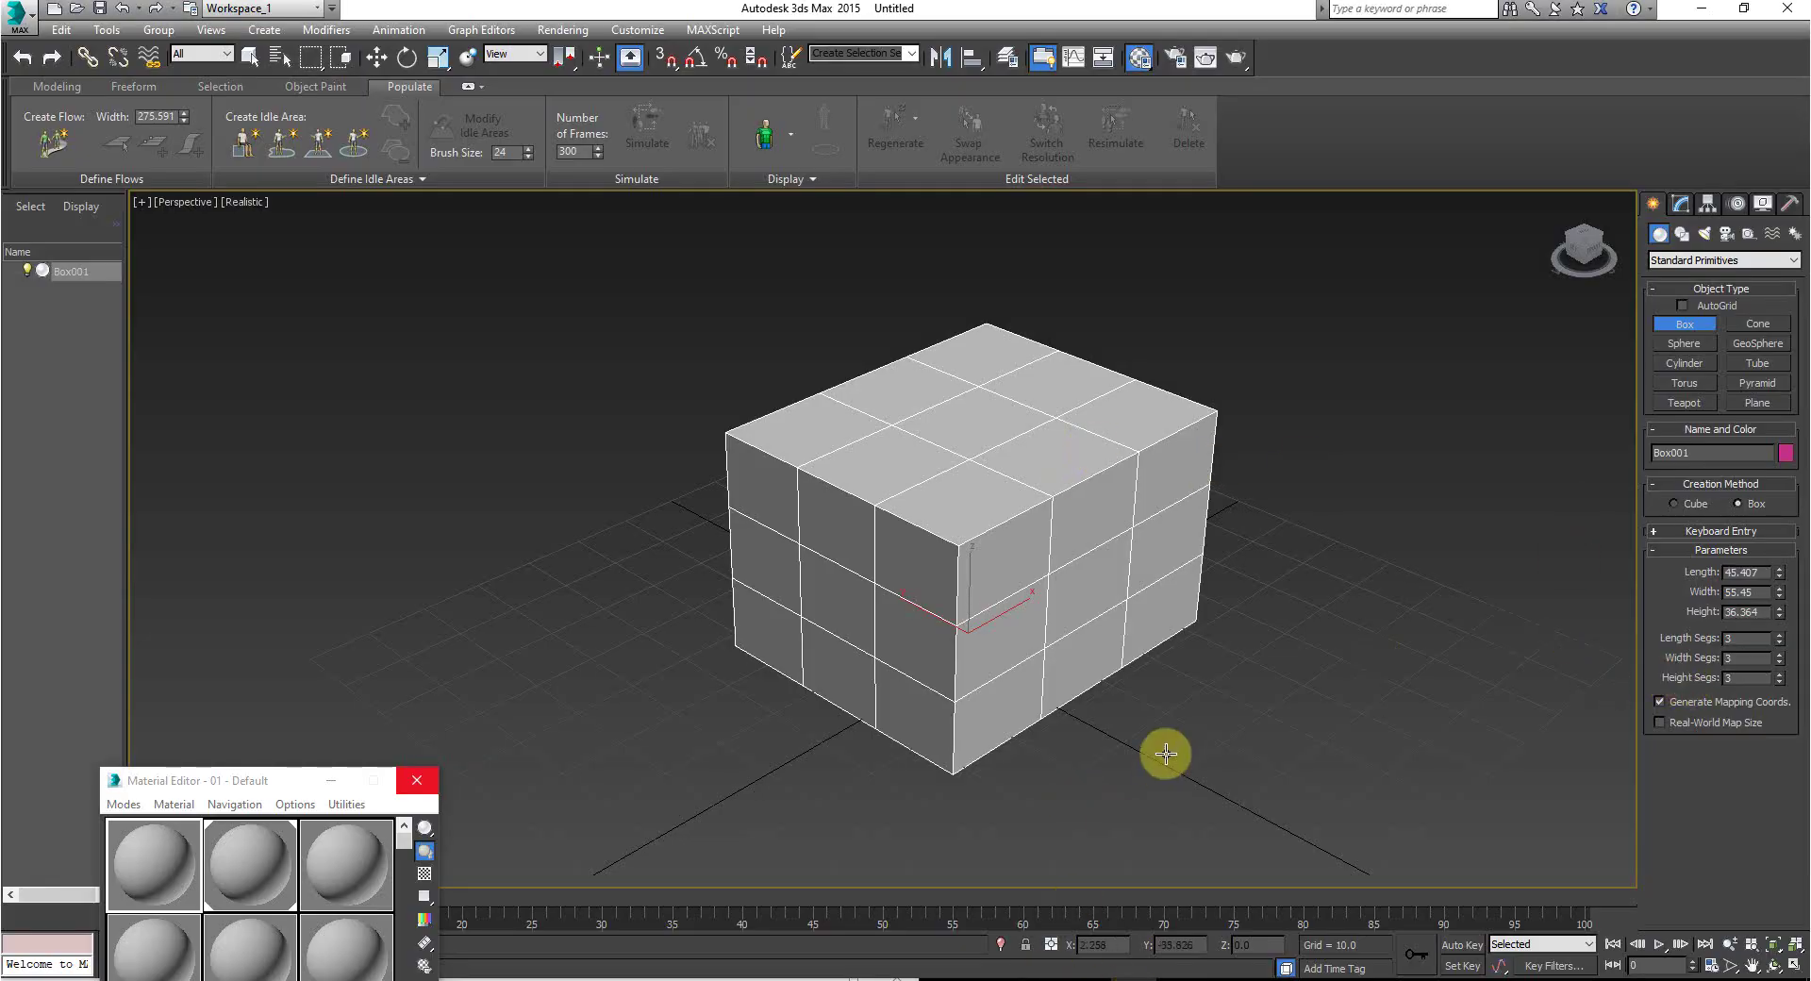
Step: In 3ds Max, set the box's length, width and height segments to 4 each
click(1782, 635)
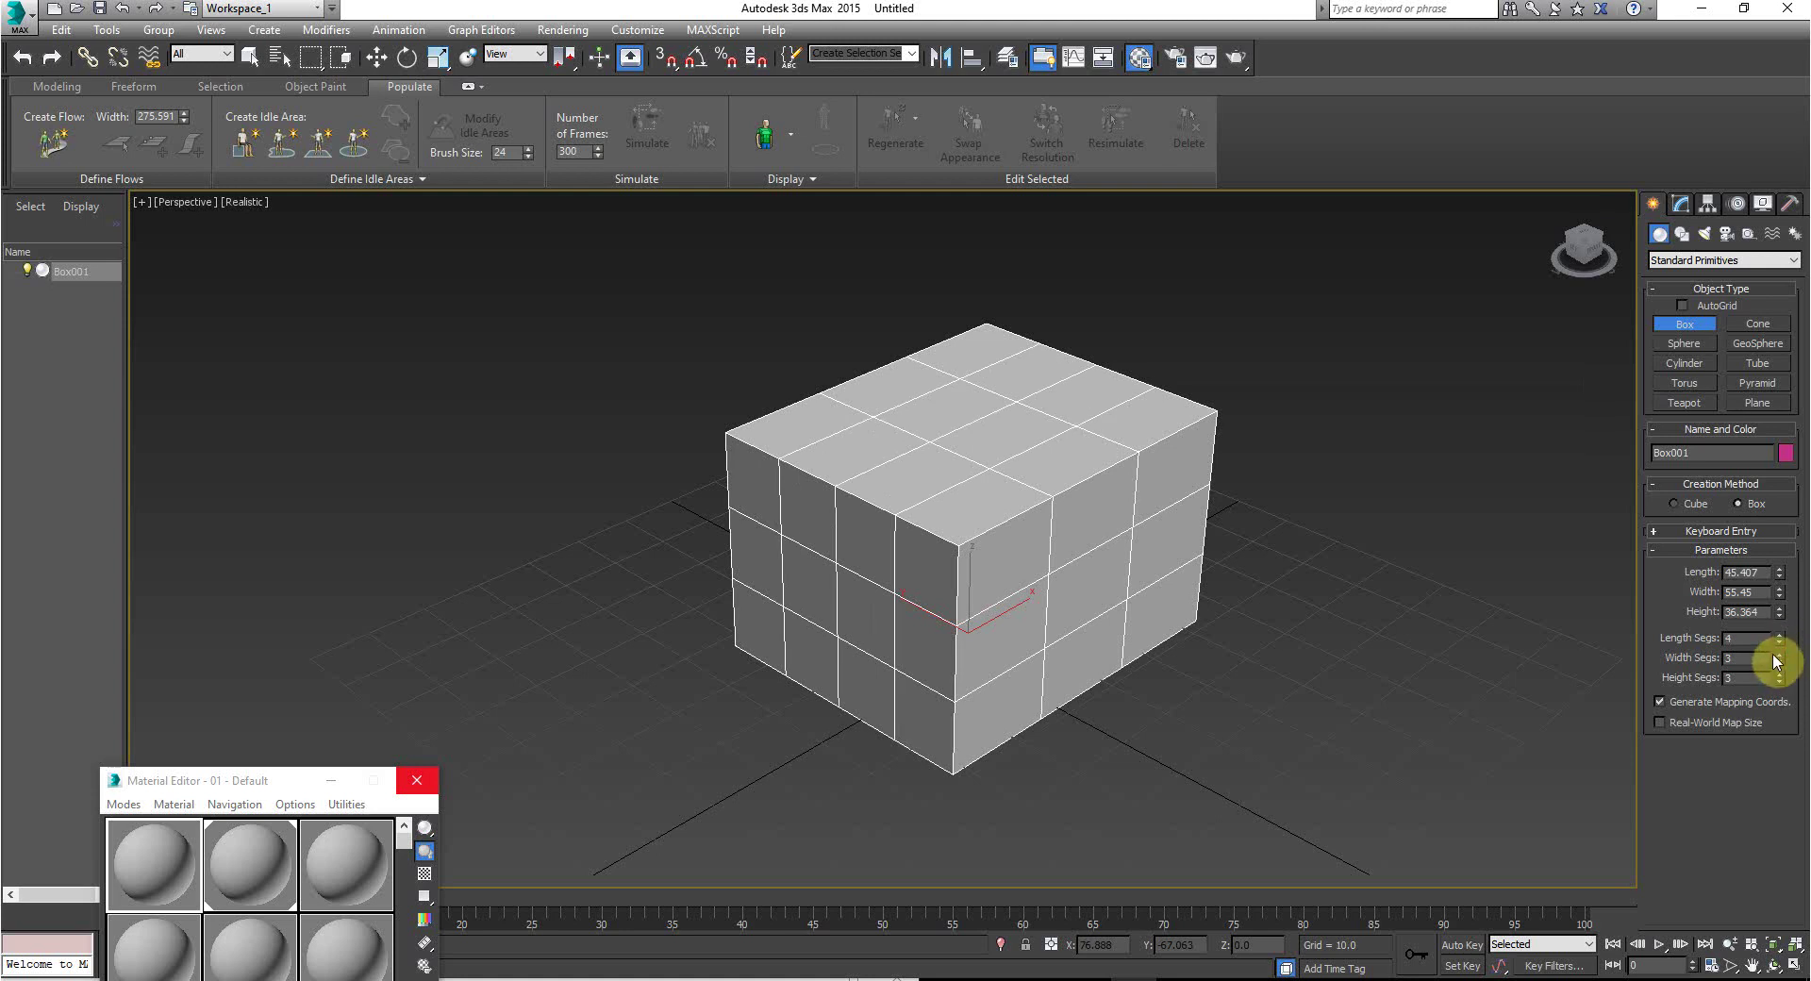
click(1778, 653)
click(1781, 676)
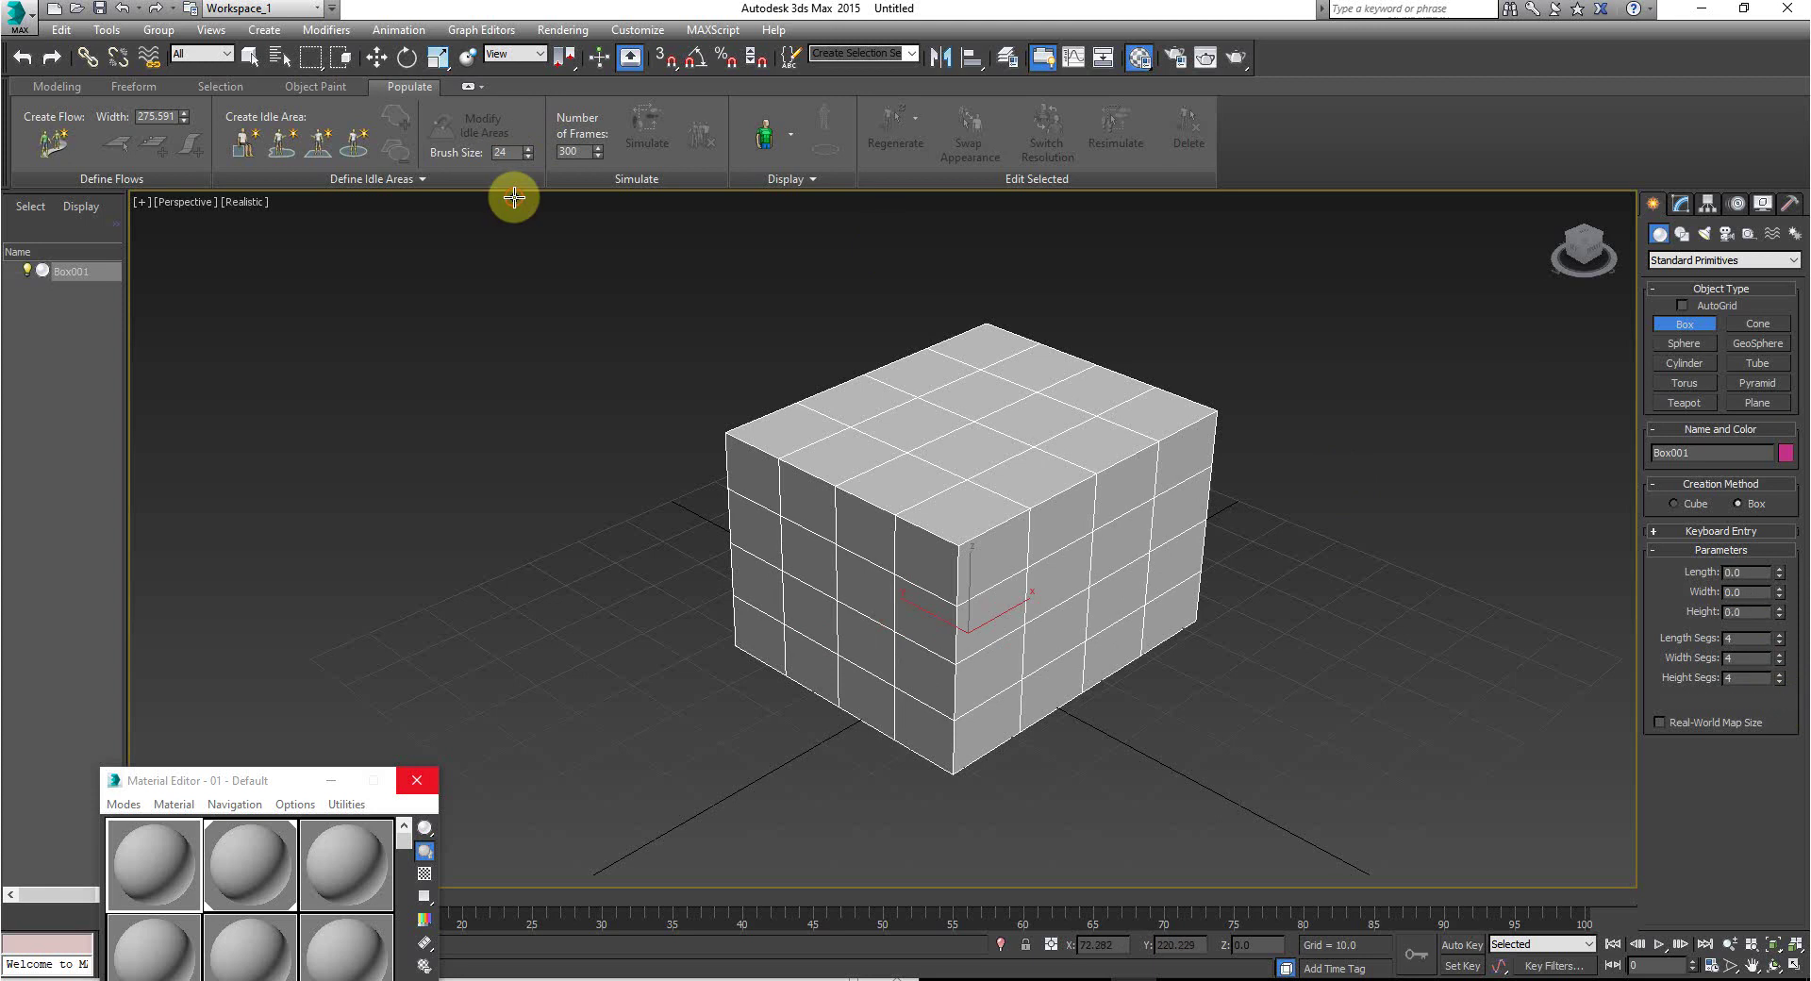
drag(524, 372, 525, 376)
click(819, 385)
key(w)
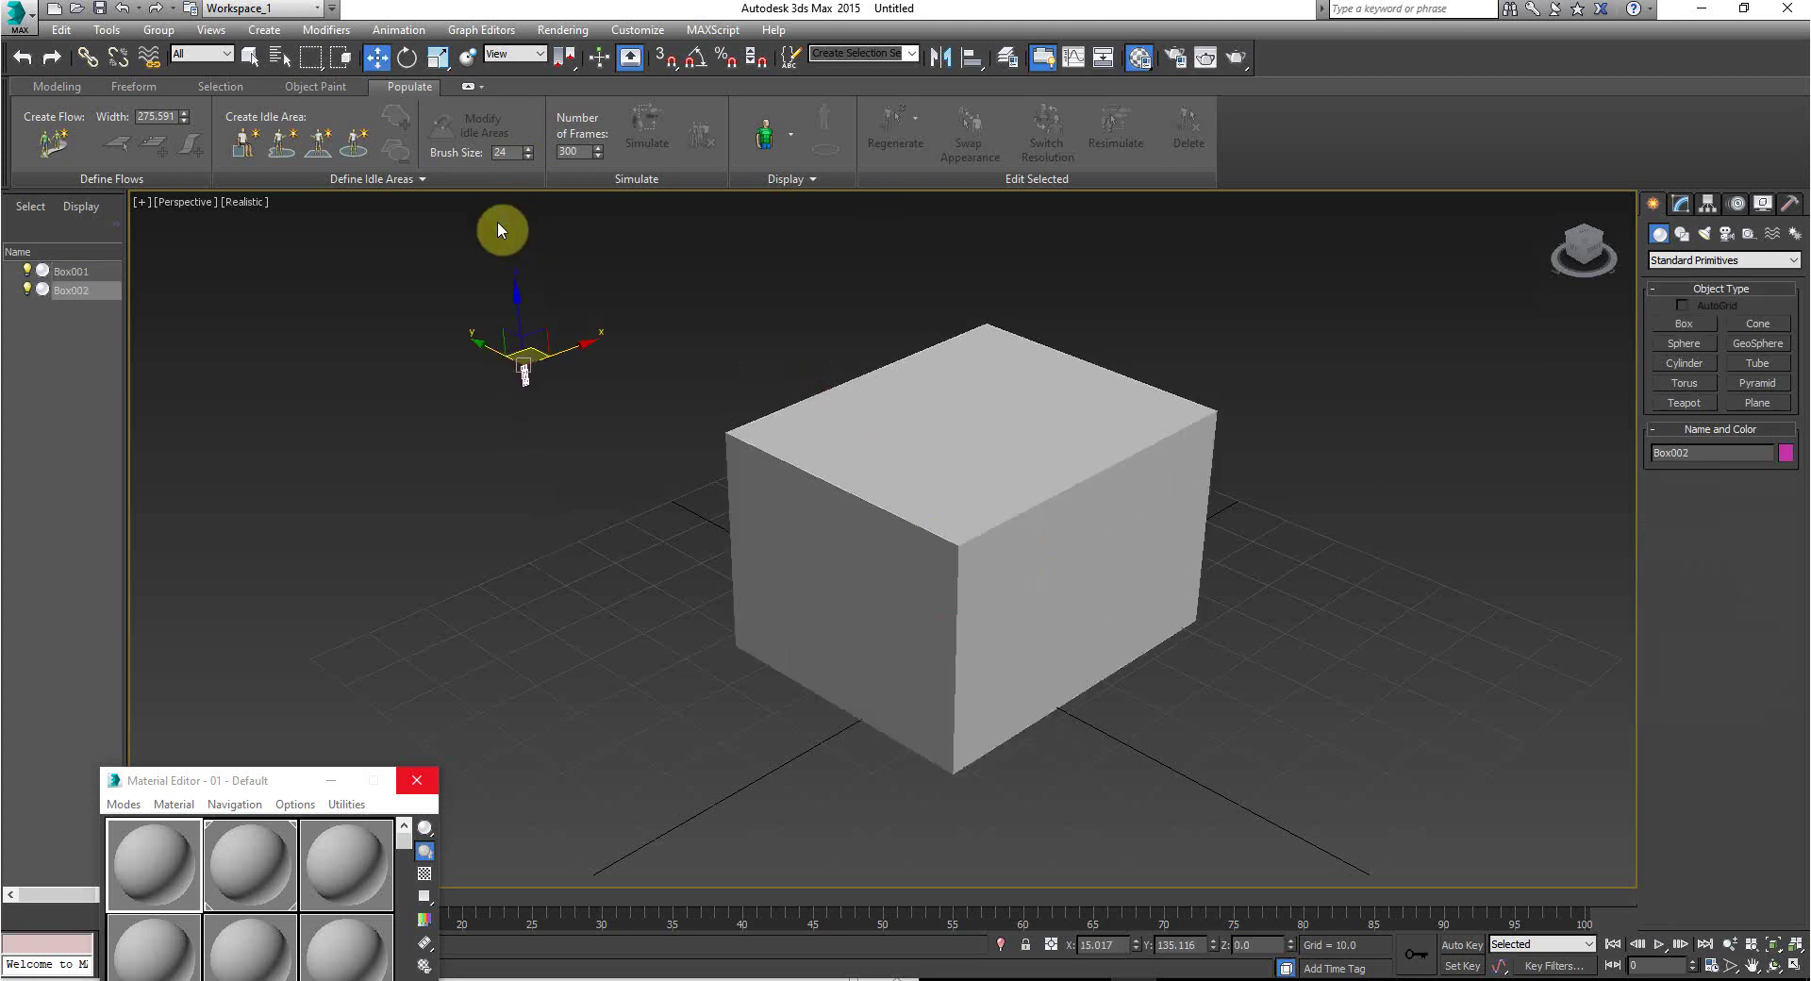
key(Delete)
Step: Delete the grey box and draw a replacement about 41.9 long, 70.2 wide and 36.4 high
click(832, 472)
key(Delete)
click(1685, 325)
drag(993, 737, 1082, 471)
click(1031, 214)
scroll(1092, 586, down, 3)
scroll(1105, 548, up, 5)
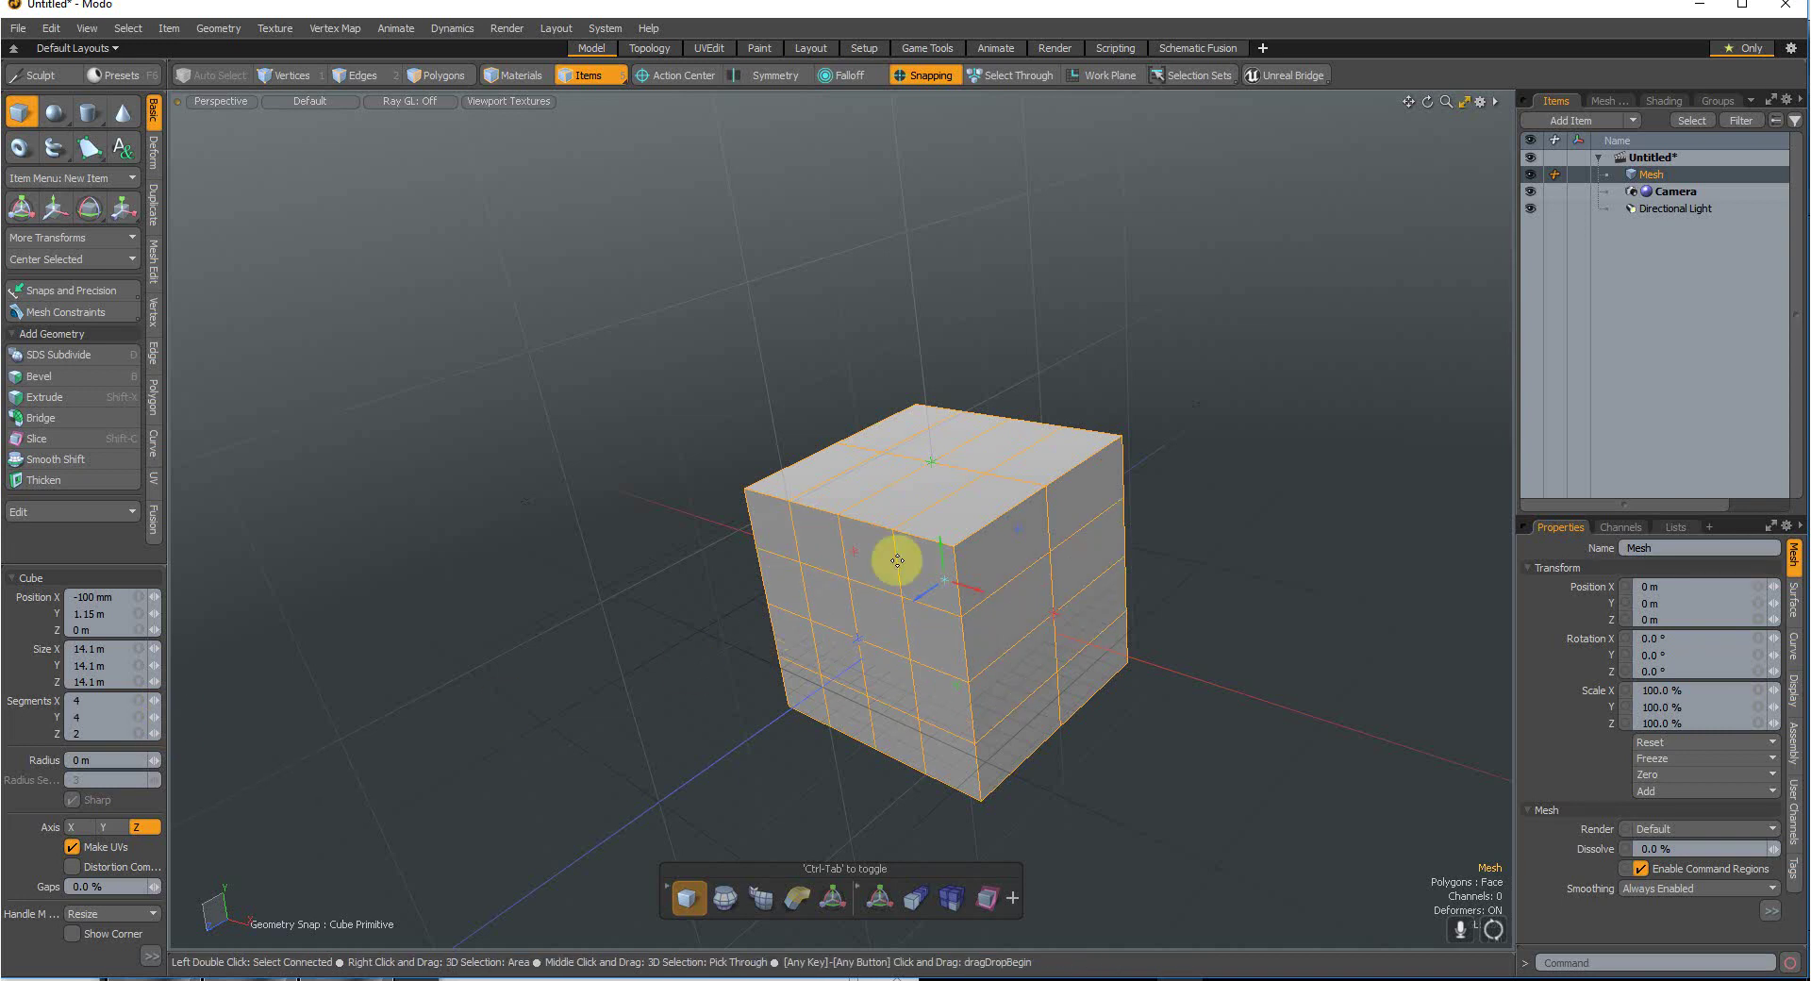
Step: In Modo, draw a sphere beside the cube with radii of about 6.25 m in X, 4.8 m in Y and 4.65 m in Z
scroll(1066, 721, down, 2)
scroll(1124, 485, up, 3)
scroll(1170, 396, down, 2)
scroll(1185, 339, up, 3)
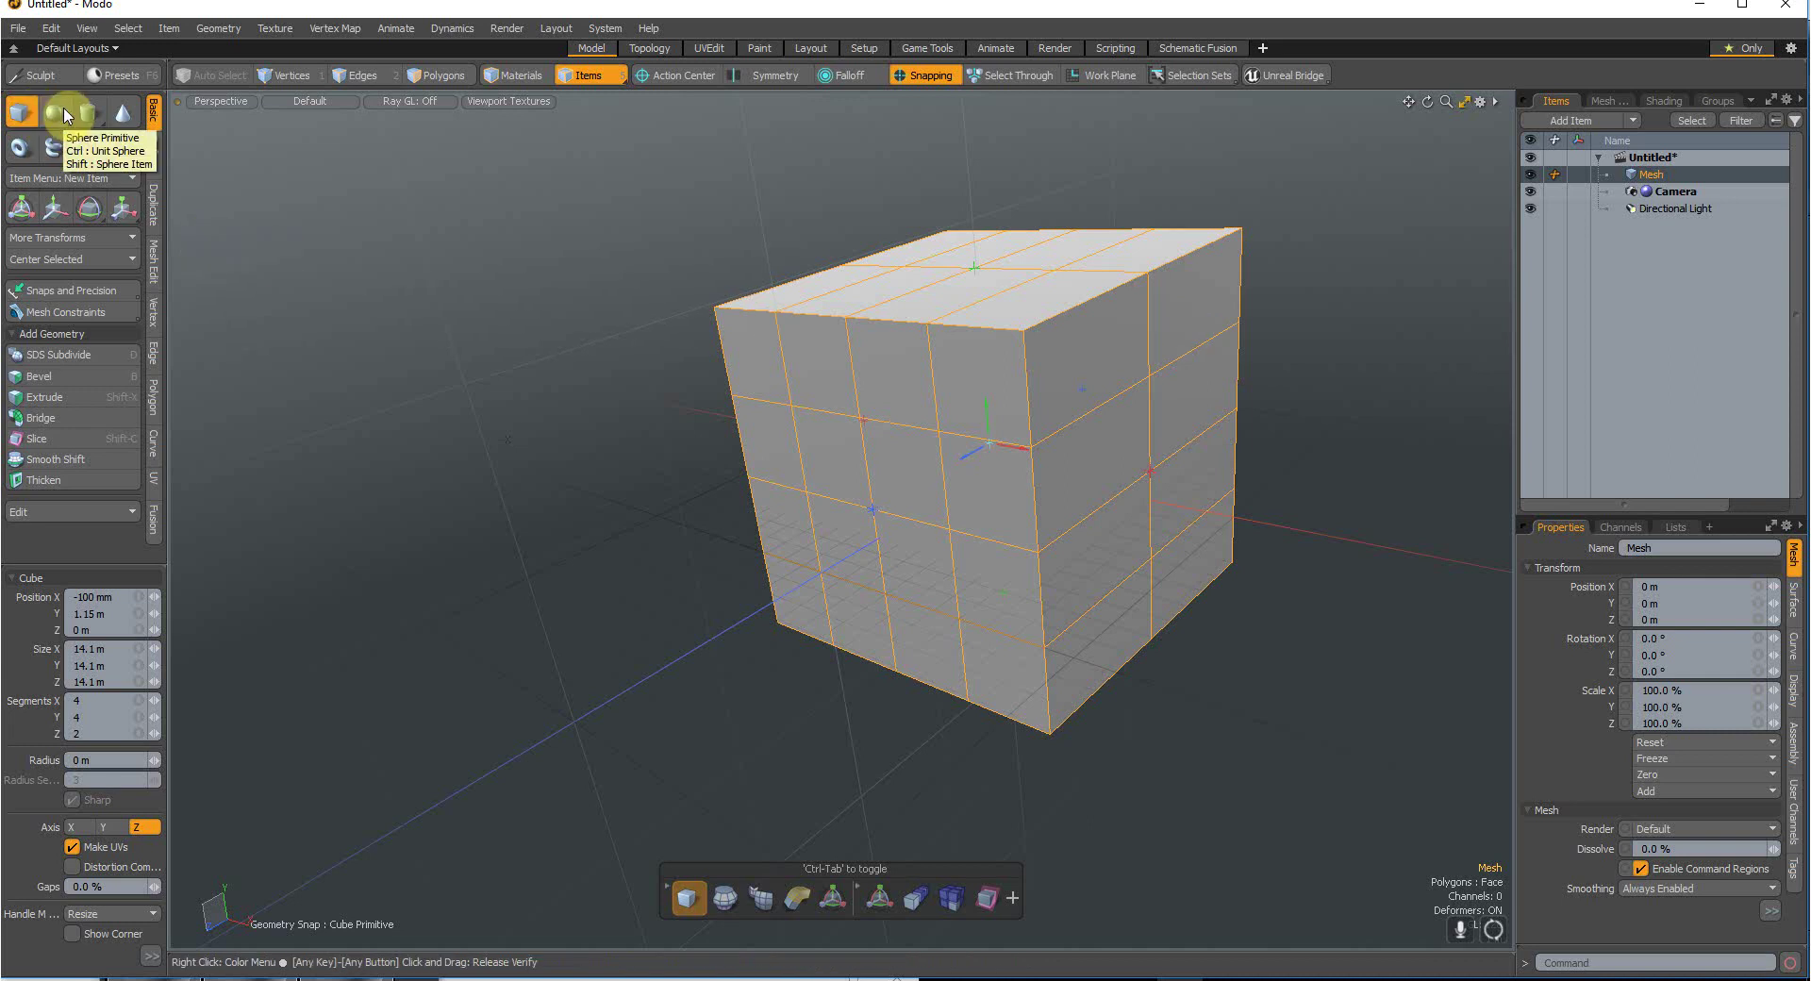
click(66, 116)
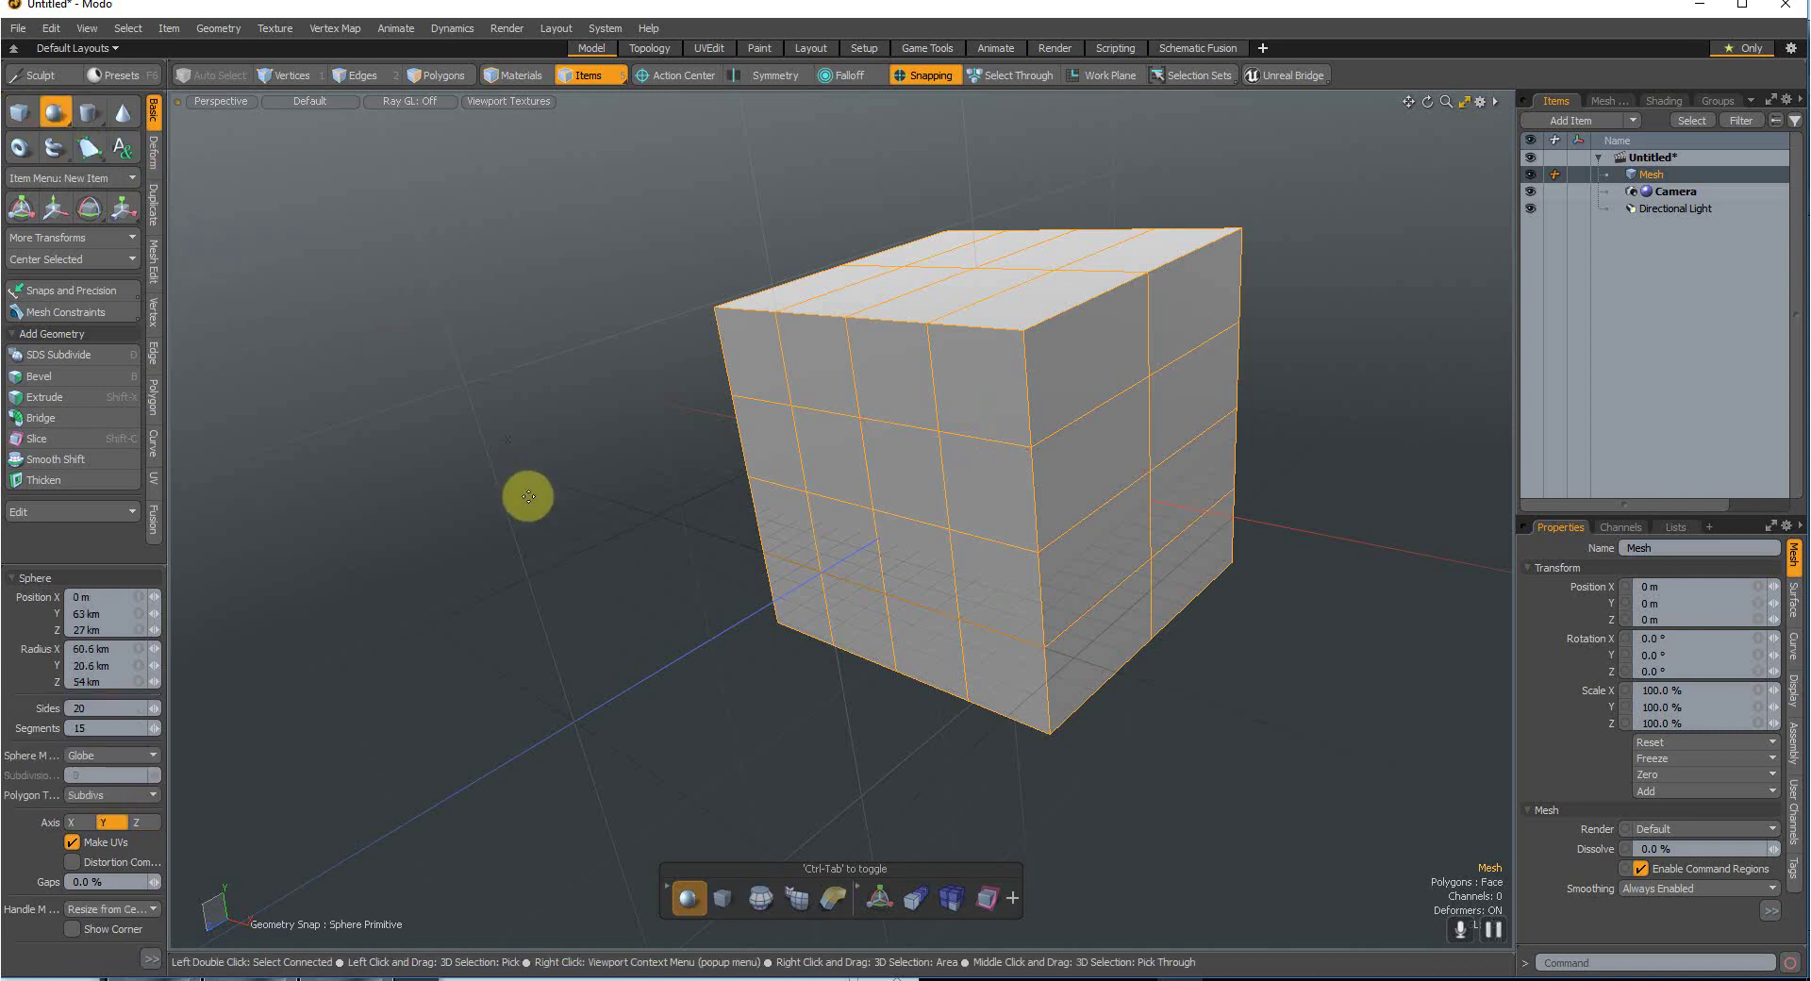
drag(542, 603, 542, 600)
drag(493, 413, 407, 568)
mouse_move(572, 620)
mouse_down()
mouse_move(664, 655)
mouse_move(255, 566)
mouse_move(578, 630)
mouse_move(538, 614)
mouse_up()
drag(663, 306, 711, 371)
scroll(712, 372, down, 3)
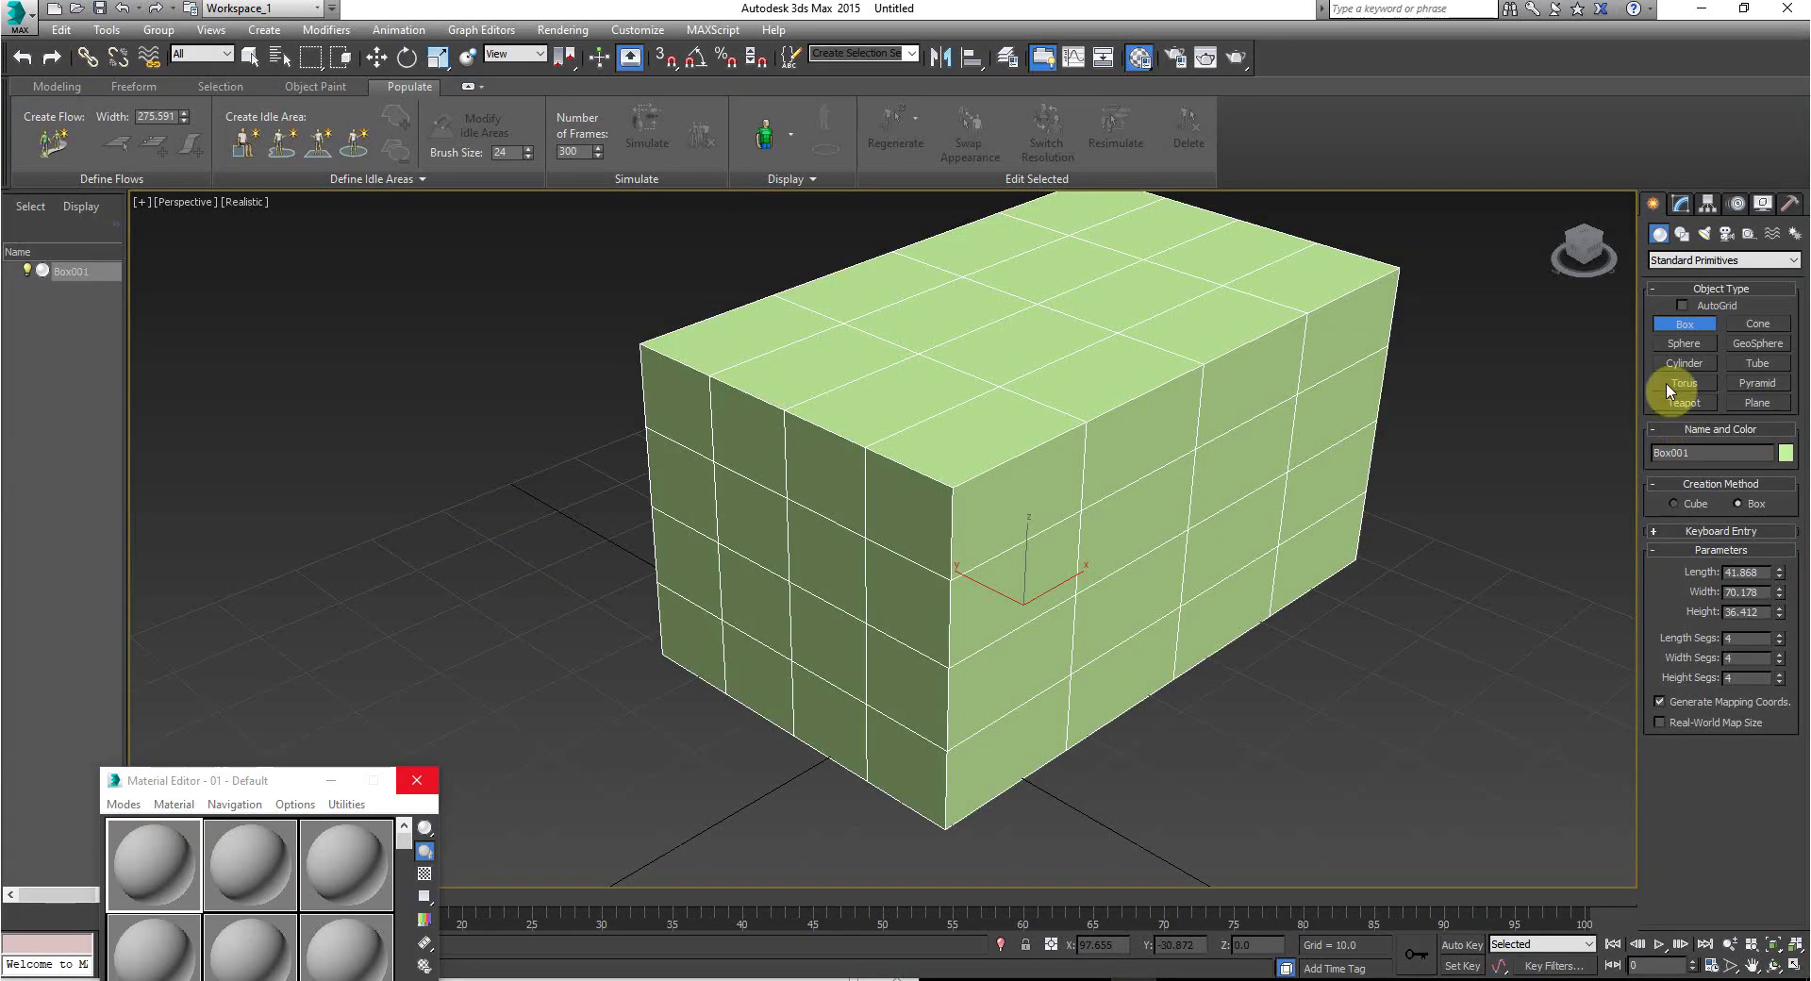
Step: In 3ds Max, draw a sphere with a radius of about 22.9 beside the green box
click(1685, 343)
drag(574, 599, 537, 508)
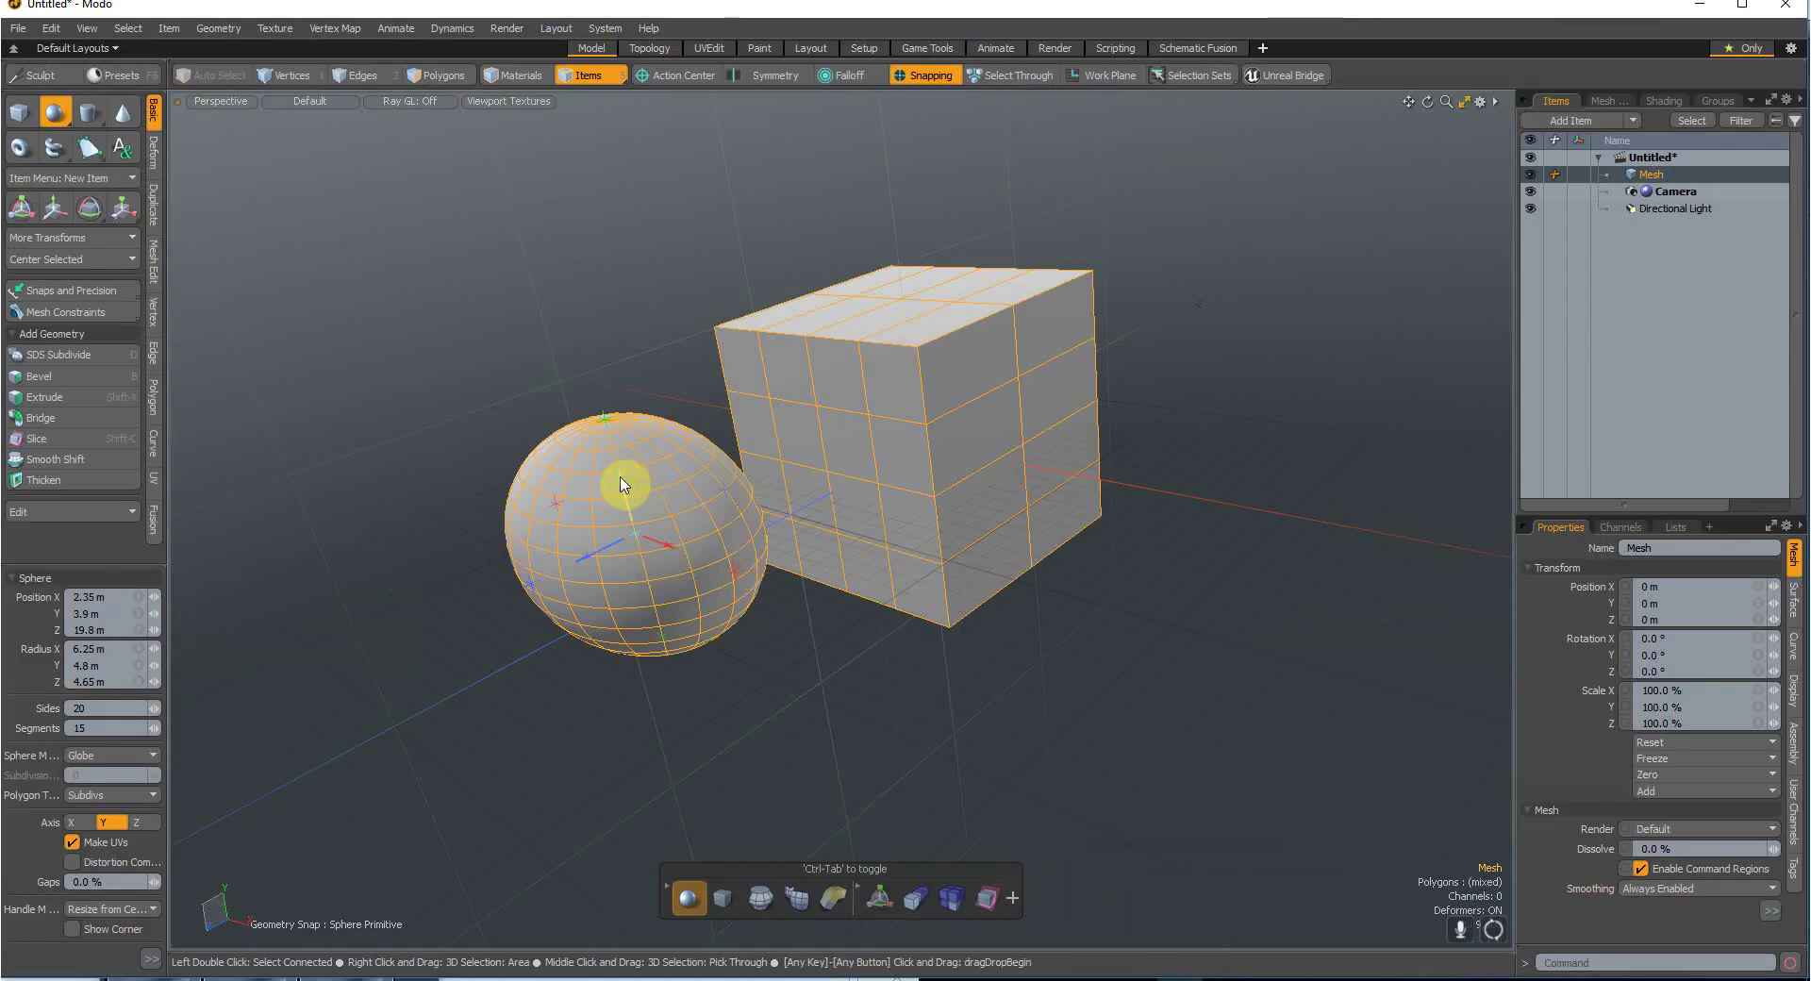
Step: In Modo, cancel deleting the only mesh item and undo the creation of the sphere and cube
key(Delete)
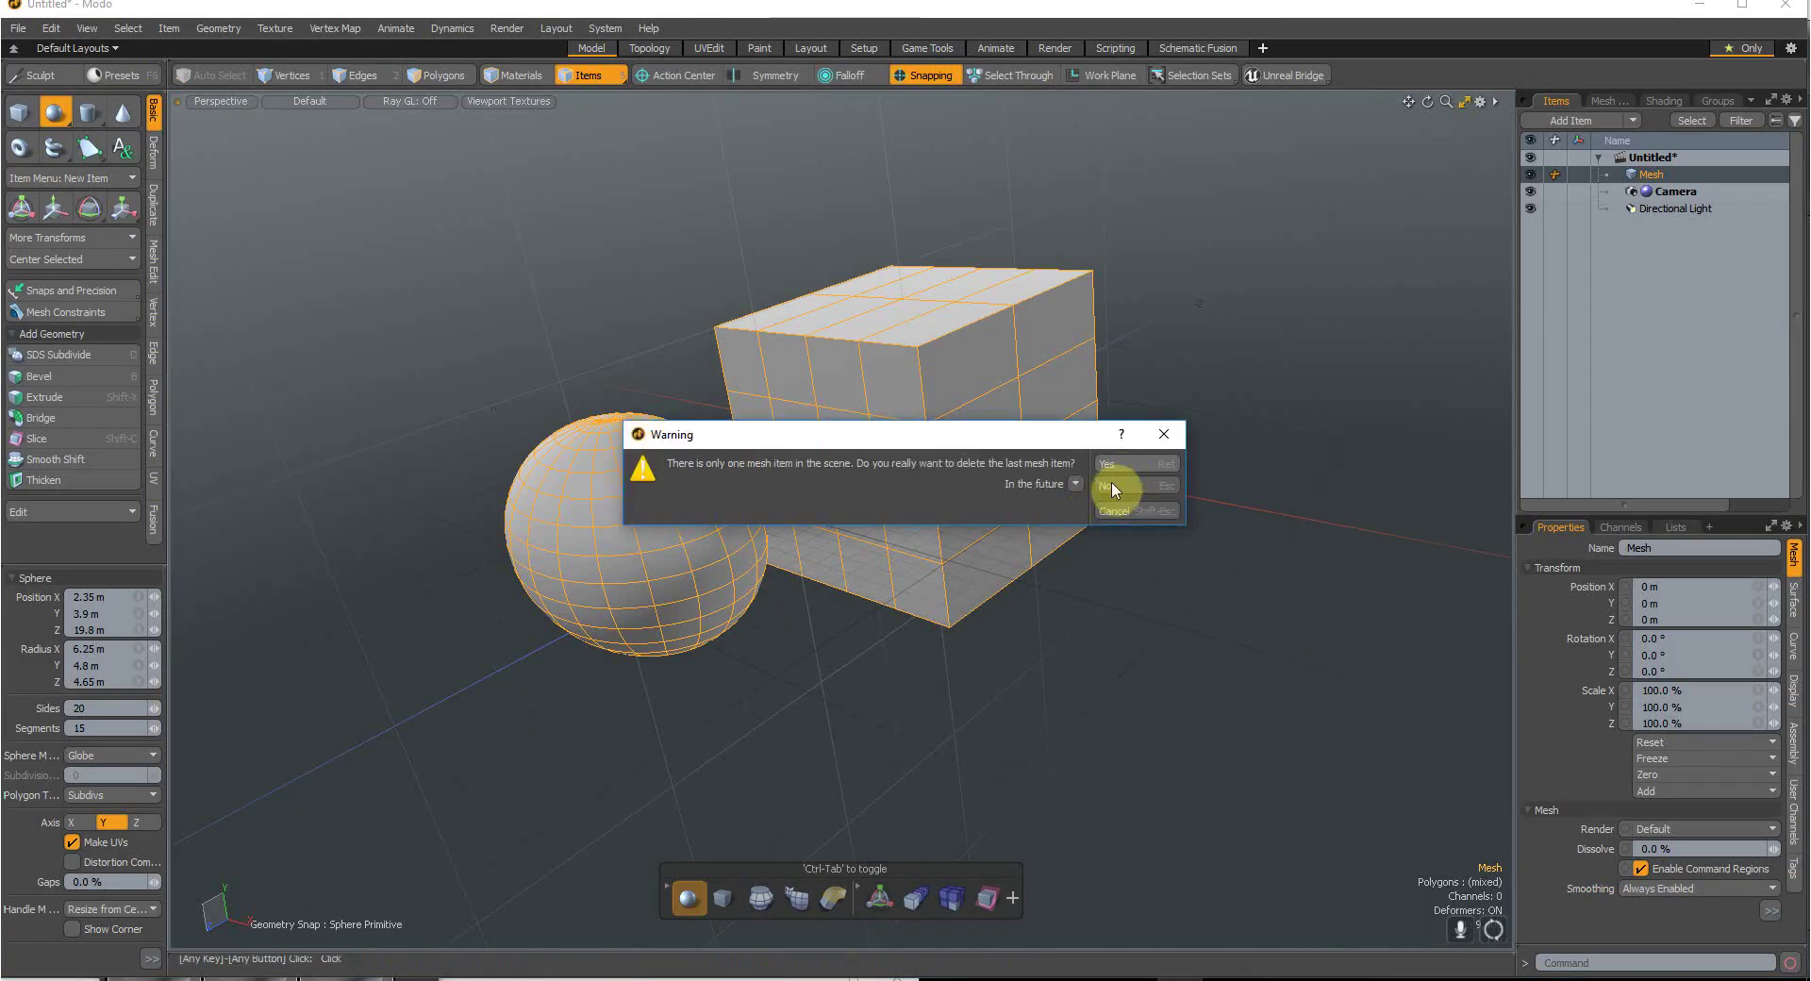
click(1122, 514)
key(ctrl+z)
key(ctrl+z)
key(ctrl+z)
key(ctrl+z)
key(ctrl+z)
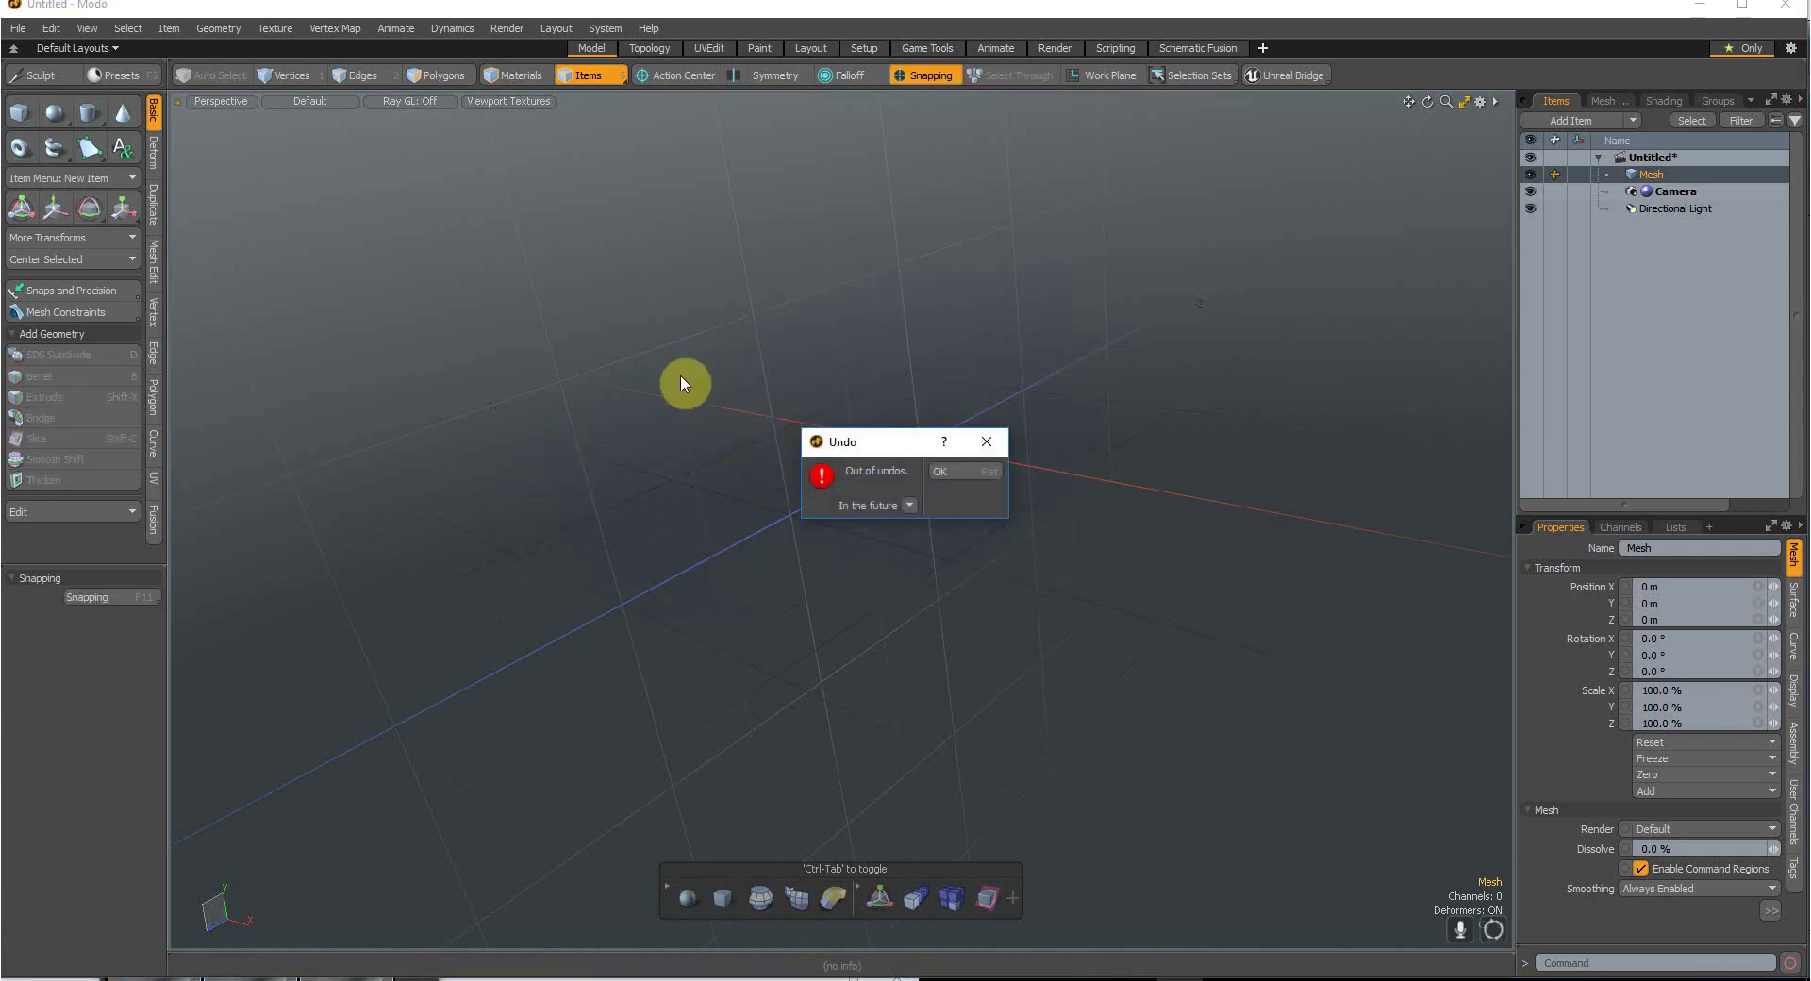
click(944, 470)
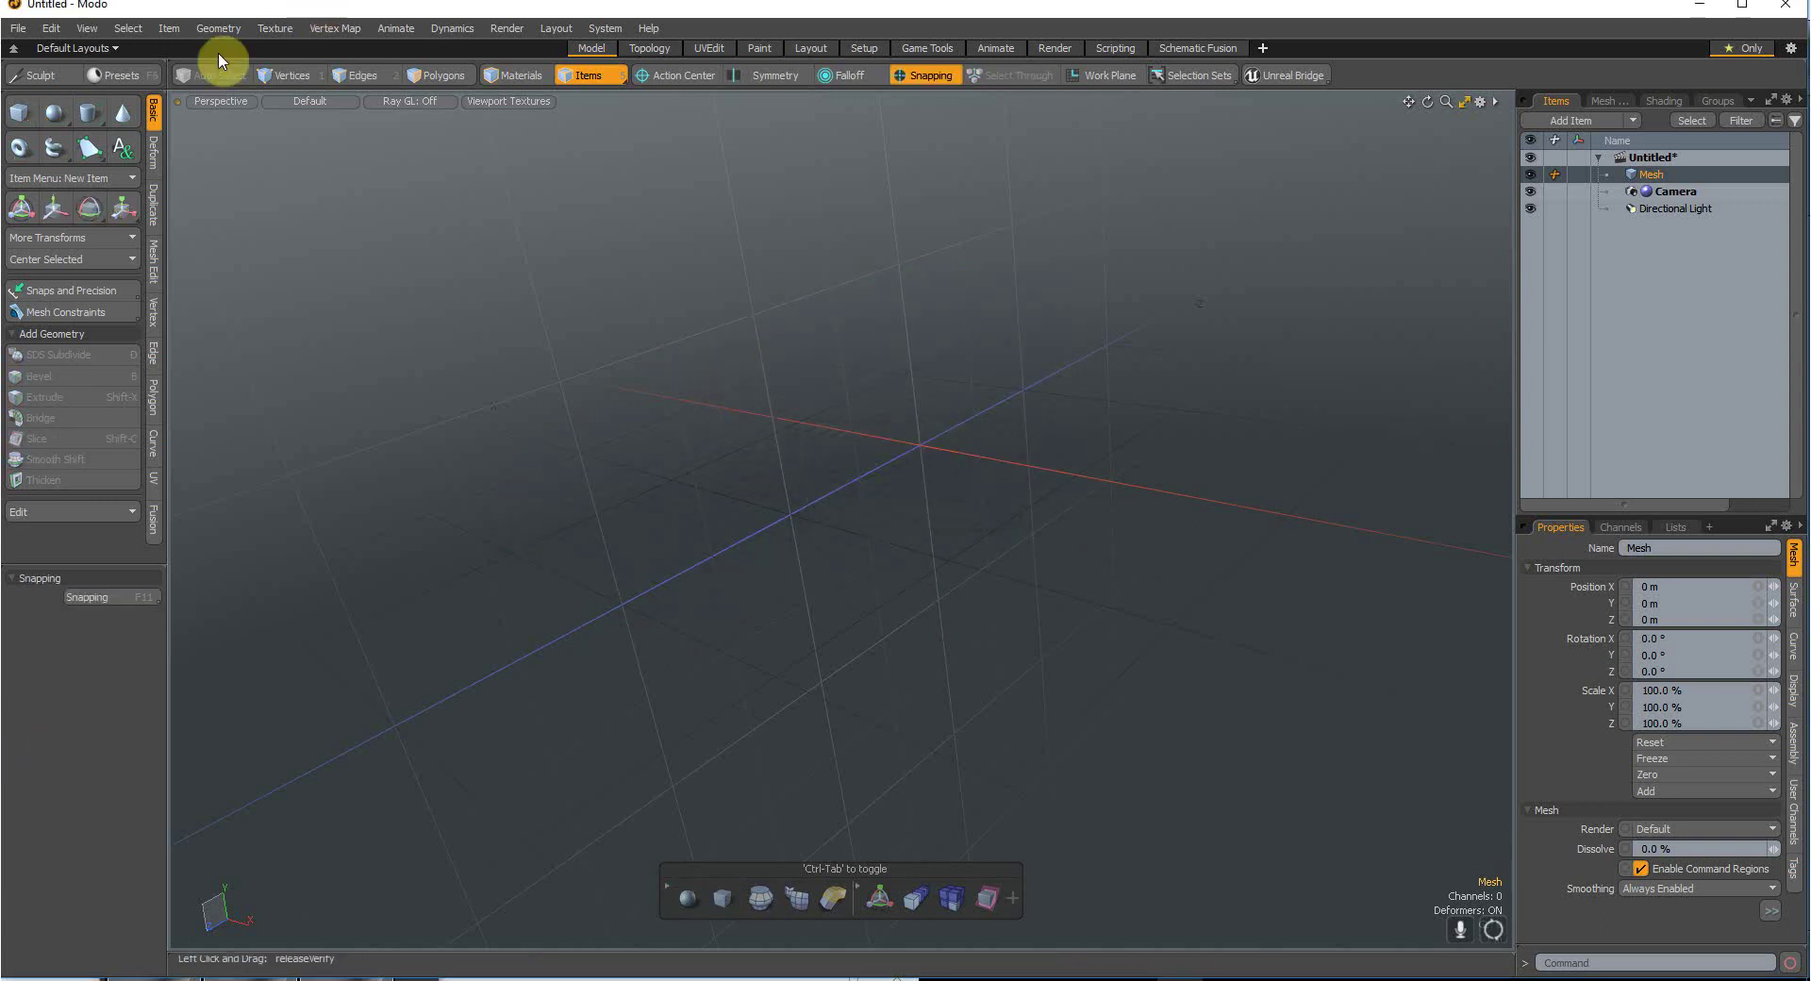
click(42, 29)
click(49, 58)
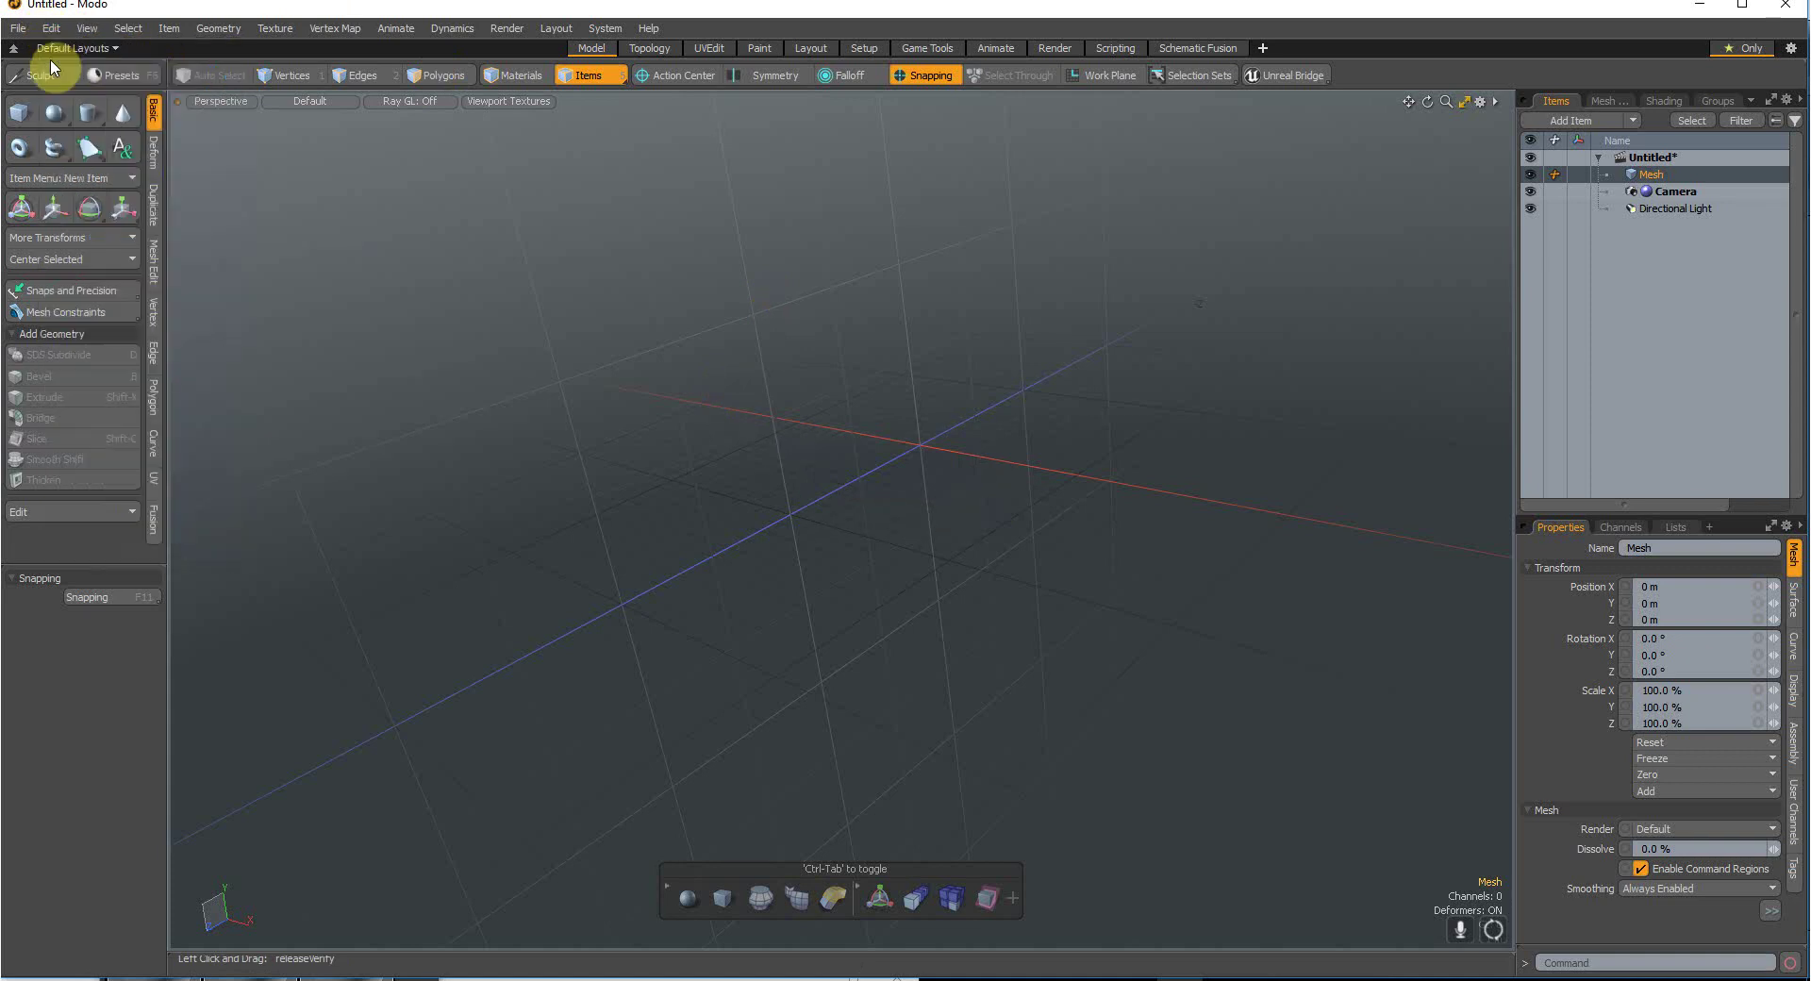
alt+drag(588, 318, 553, 615)
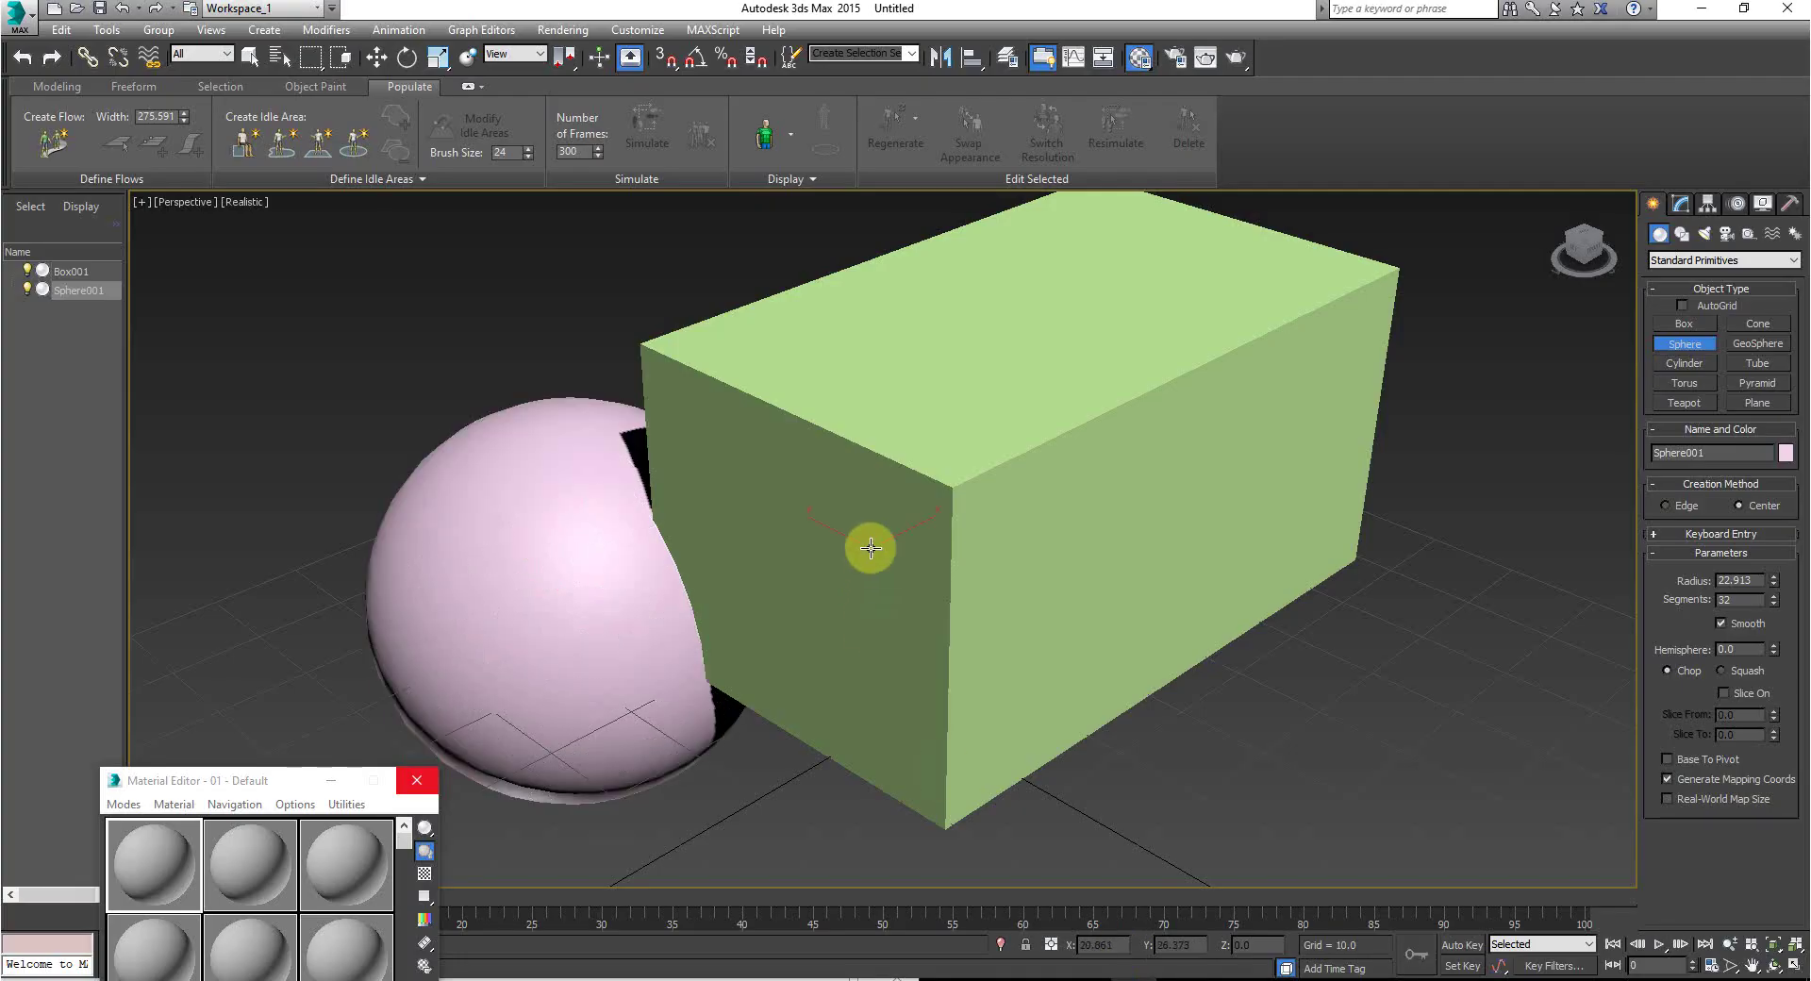
Step: In 3ds Max, delete the pink sphere and select the green box
key(w)
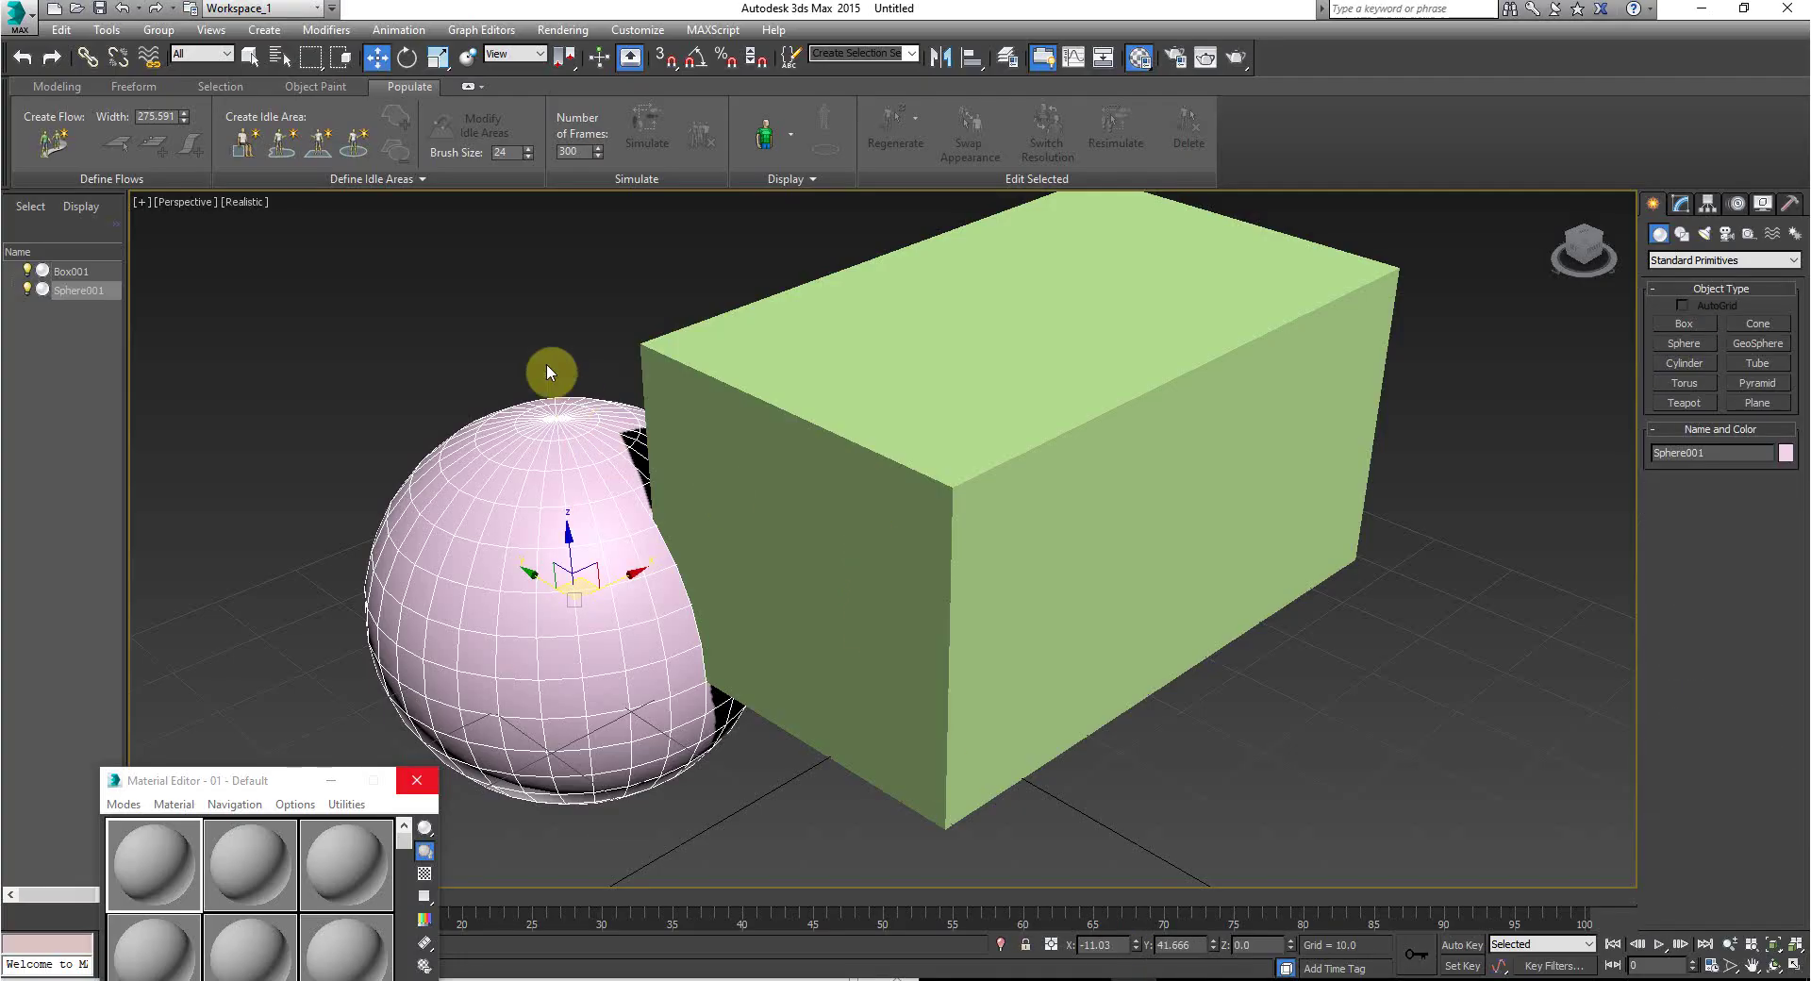
click(800, 530)
scroll(821, 490, down, 3)
click(637, 507)
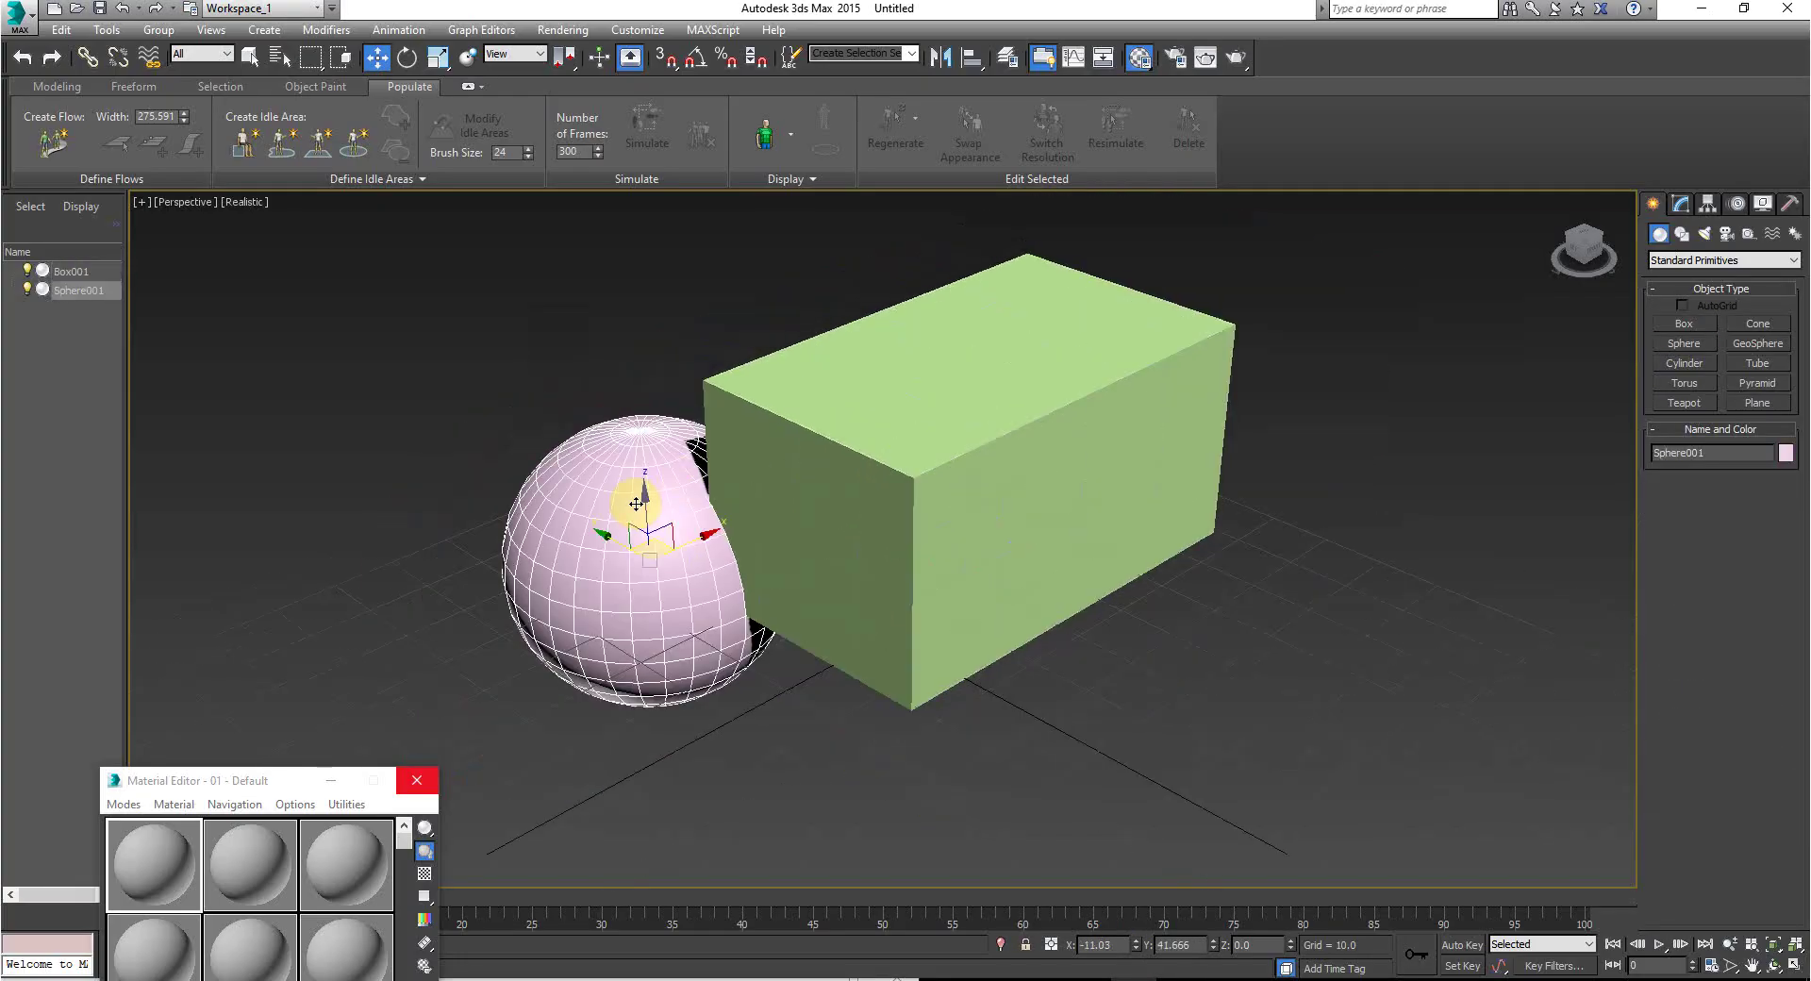
key(Delete)
click(831, 490)
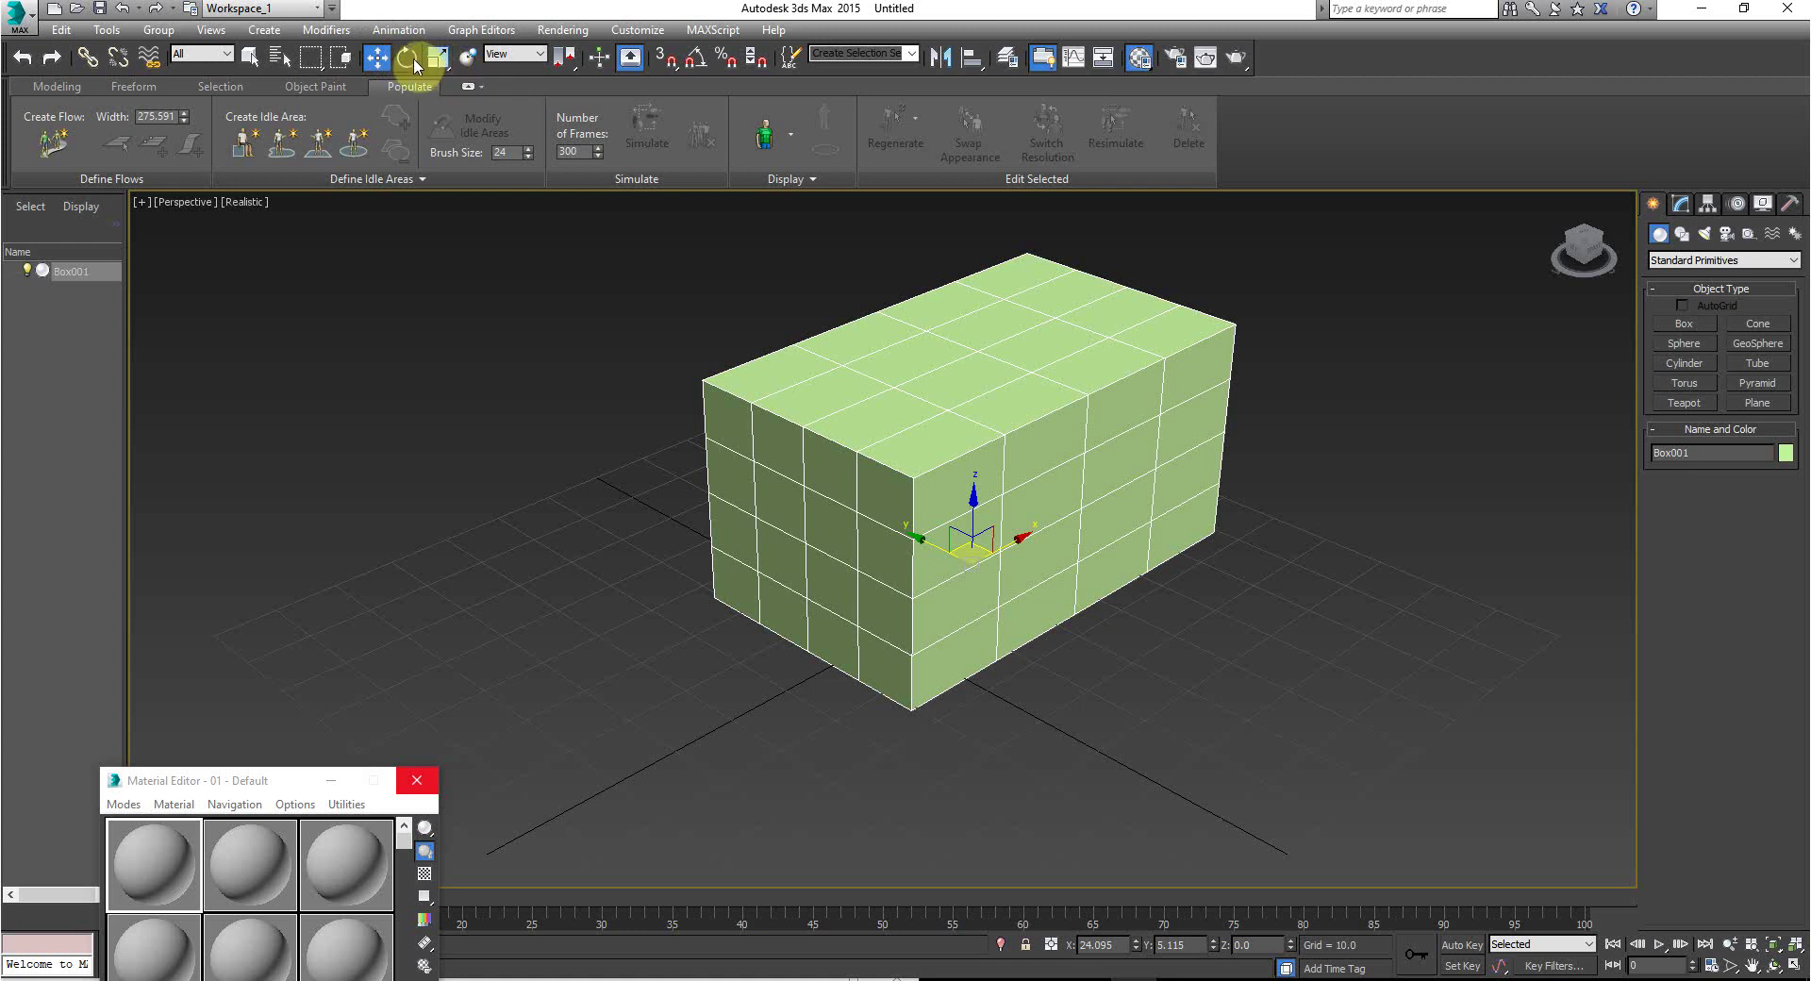
Step: Alternate between the Rotate and Move tools on the selected box to compare their gizmos
key(e)
key(w)
key(e)
key(w)
key(e)
key(w)
key(e)
key(w)
key(e)
key(w)
key(e)
key(w)
key(e)
key(w)
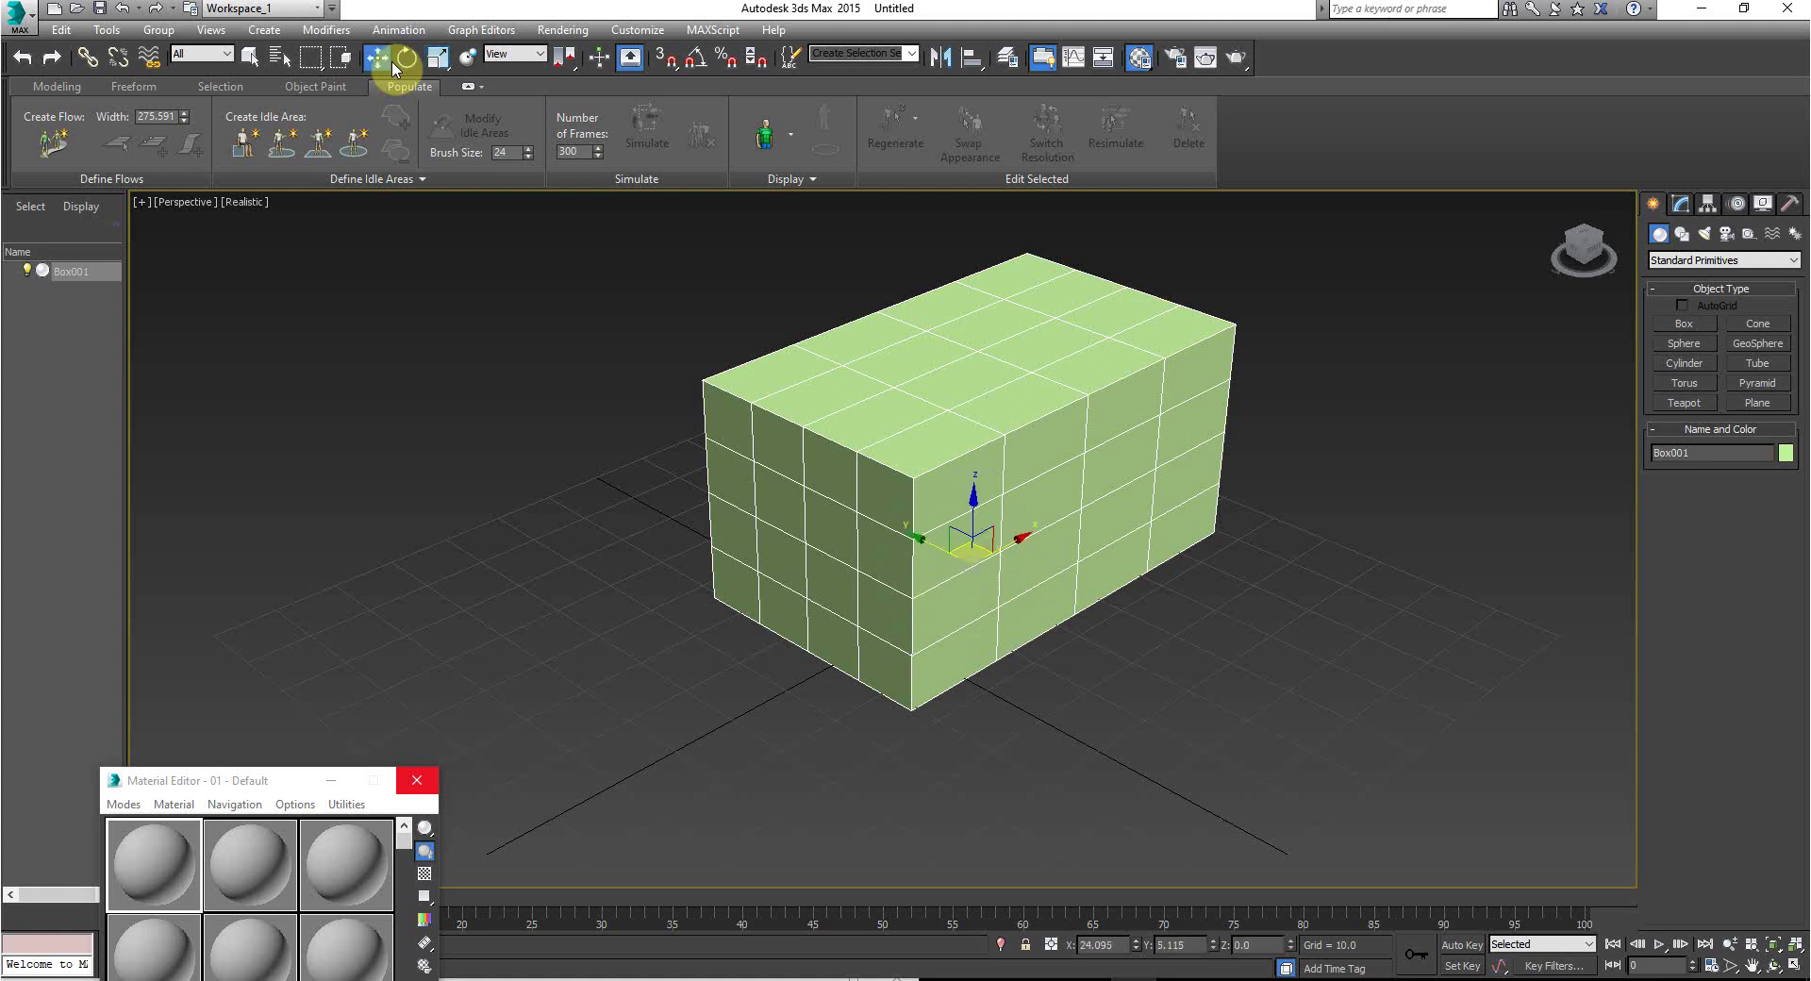
key(e)
key(w)
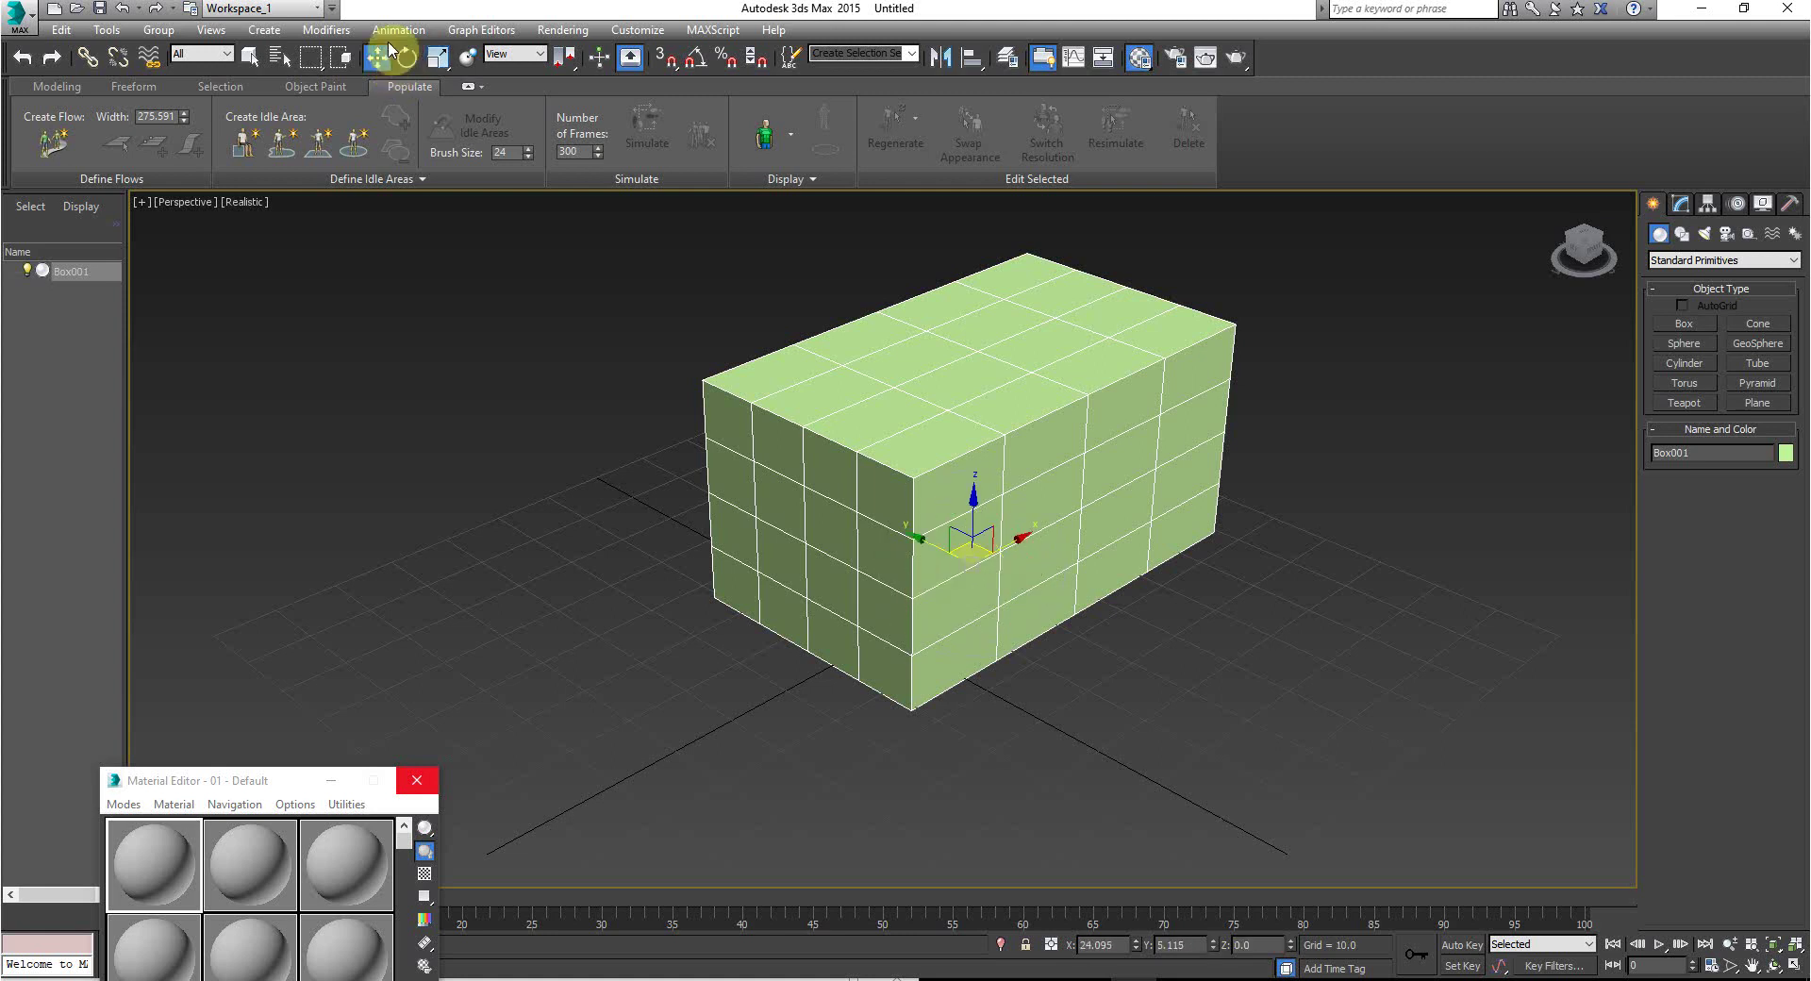
key(e)
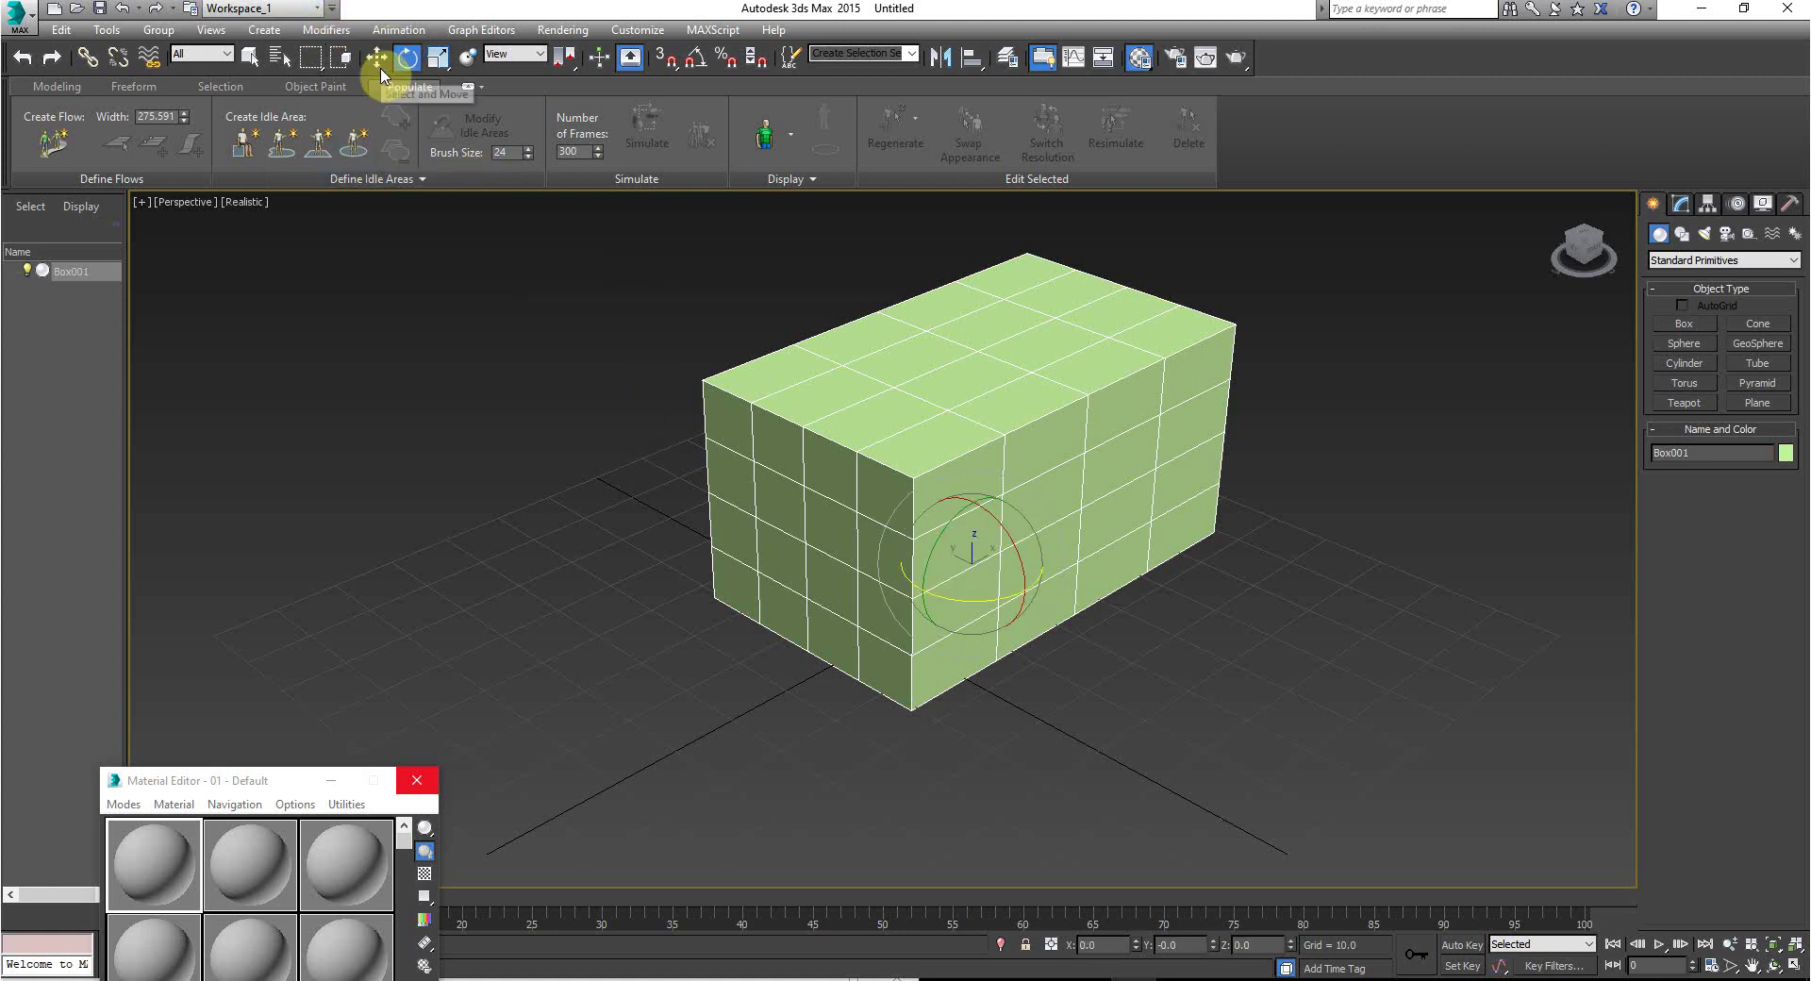
click(381, 72)
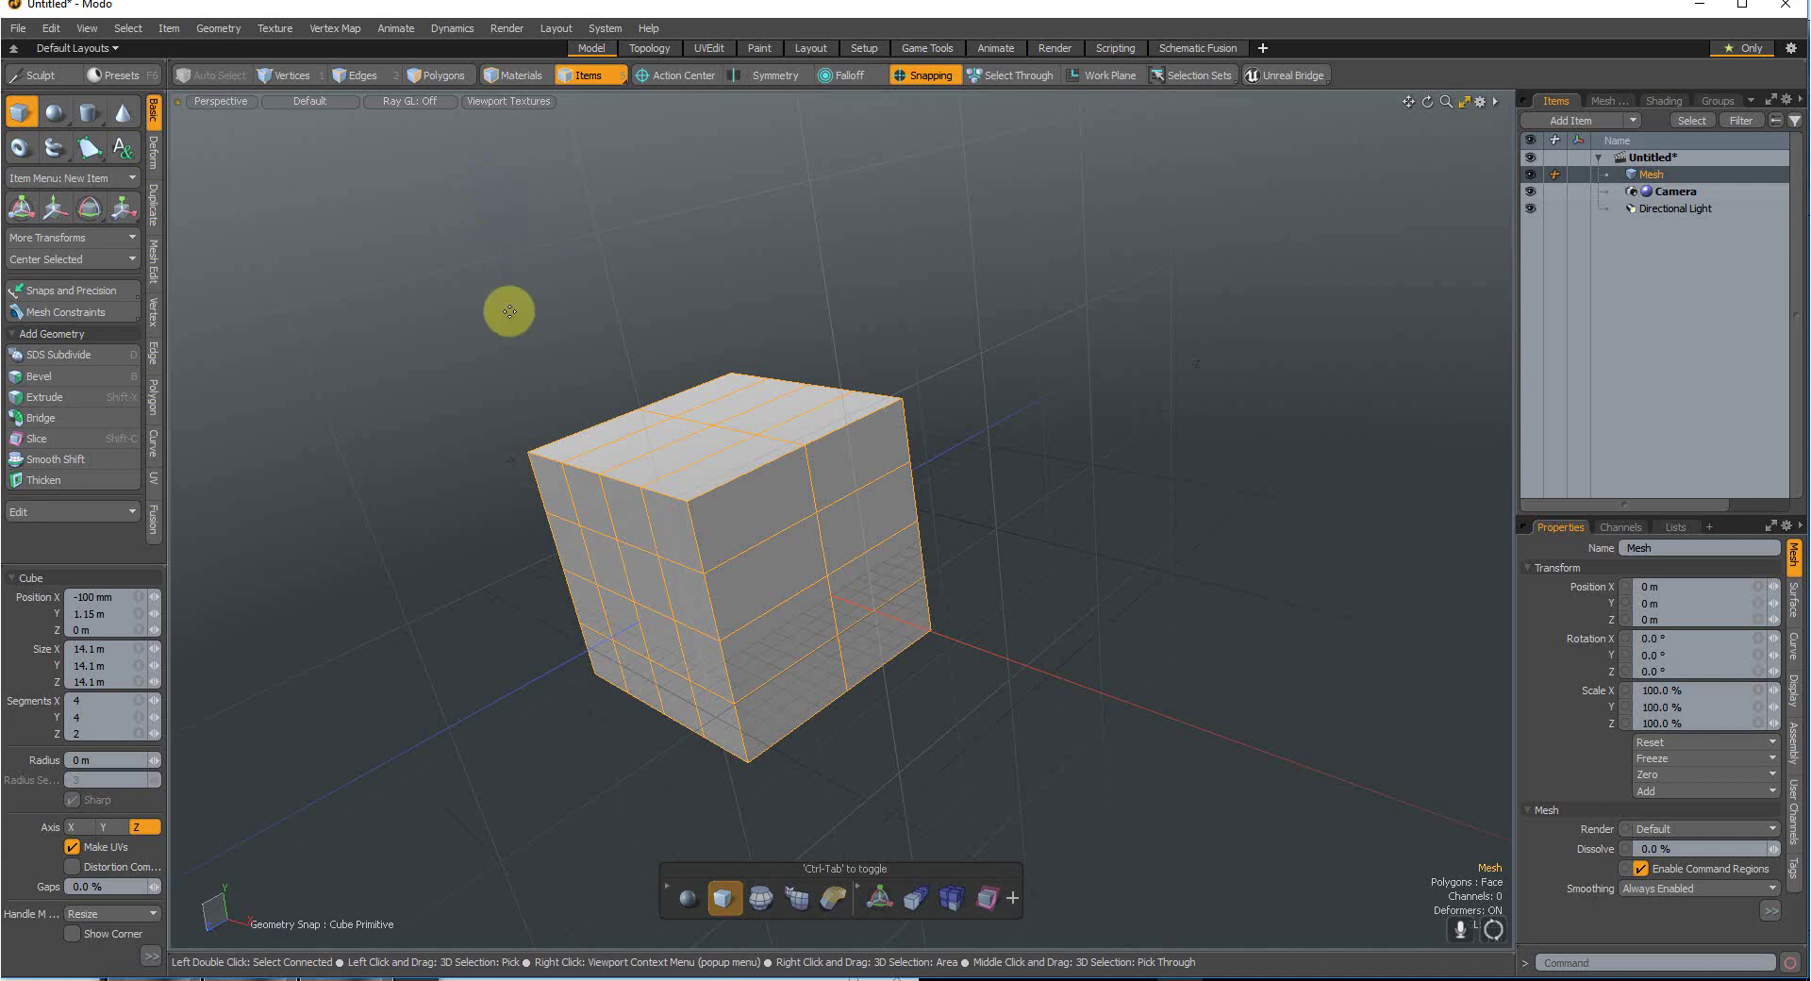
Step: In Modo, activate the Rotate tool on the cube, and change to vertex selection mode with no tool active
key(e)
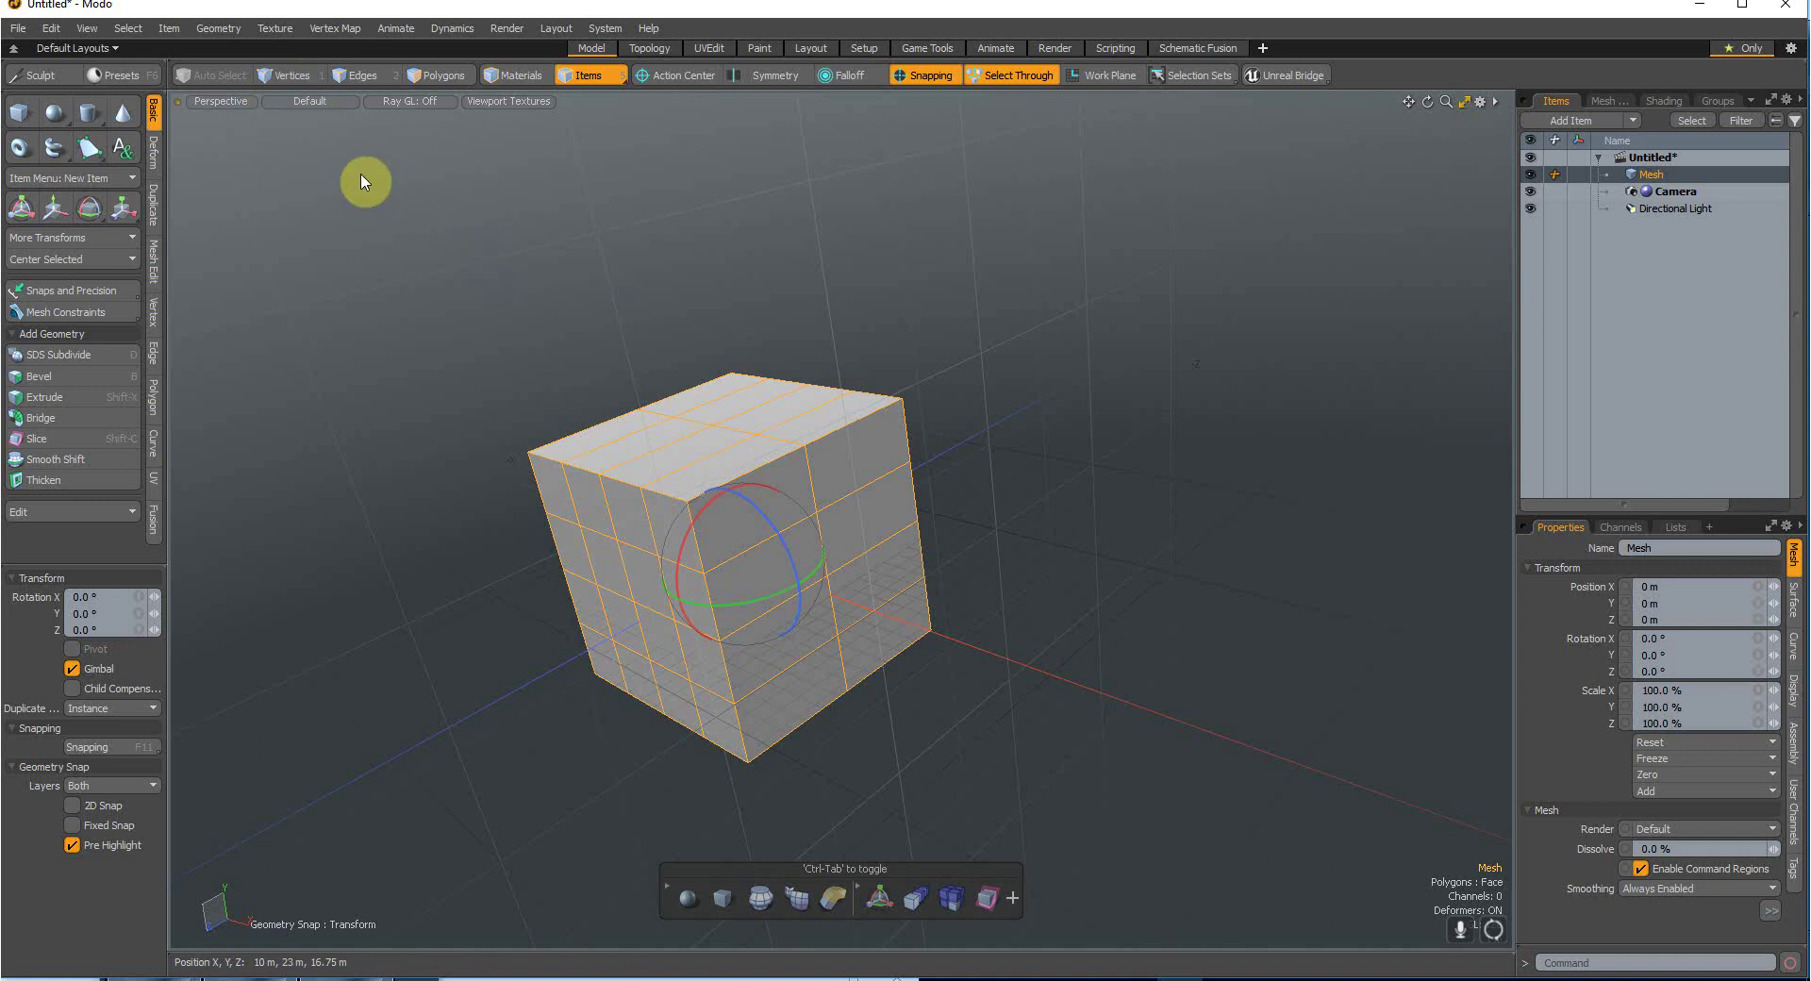
click(300, 77)
key(space)
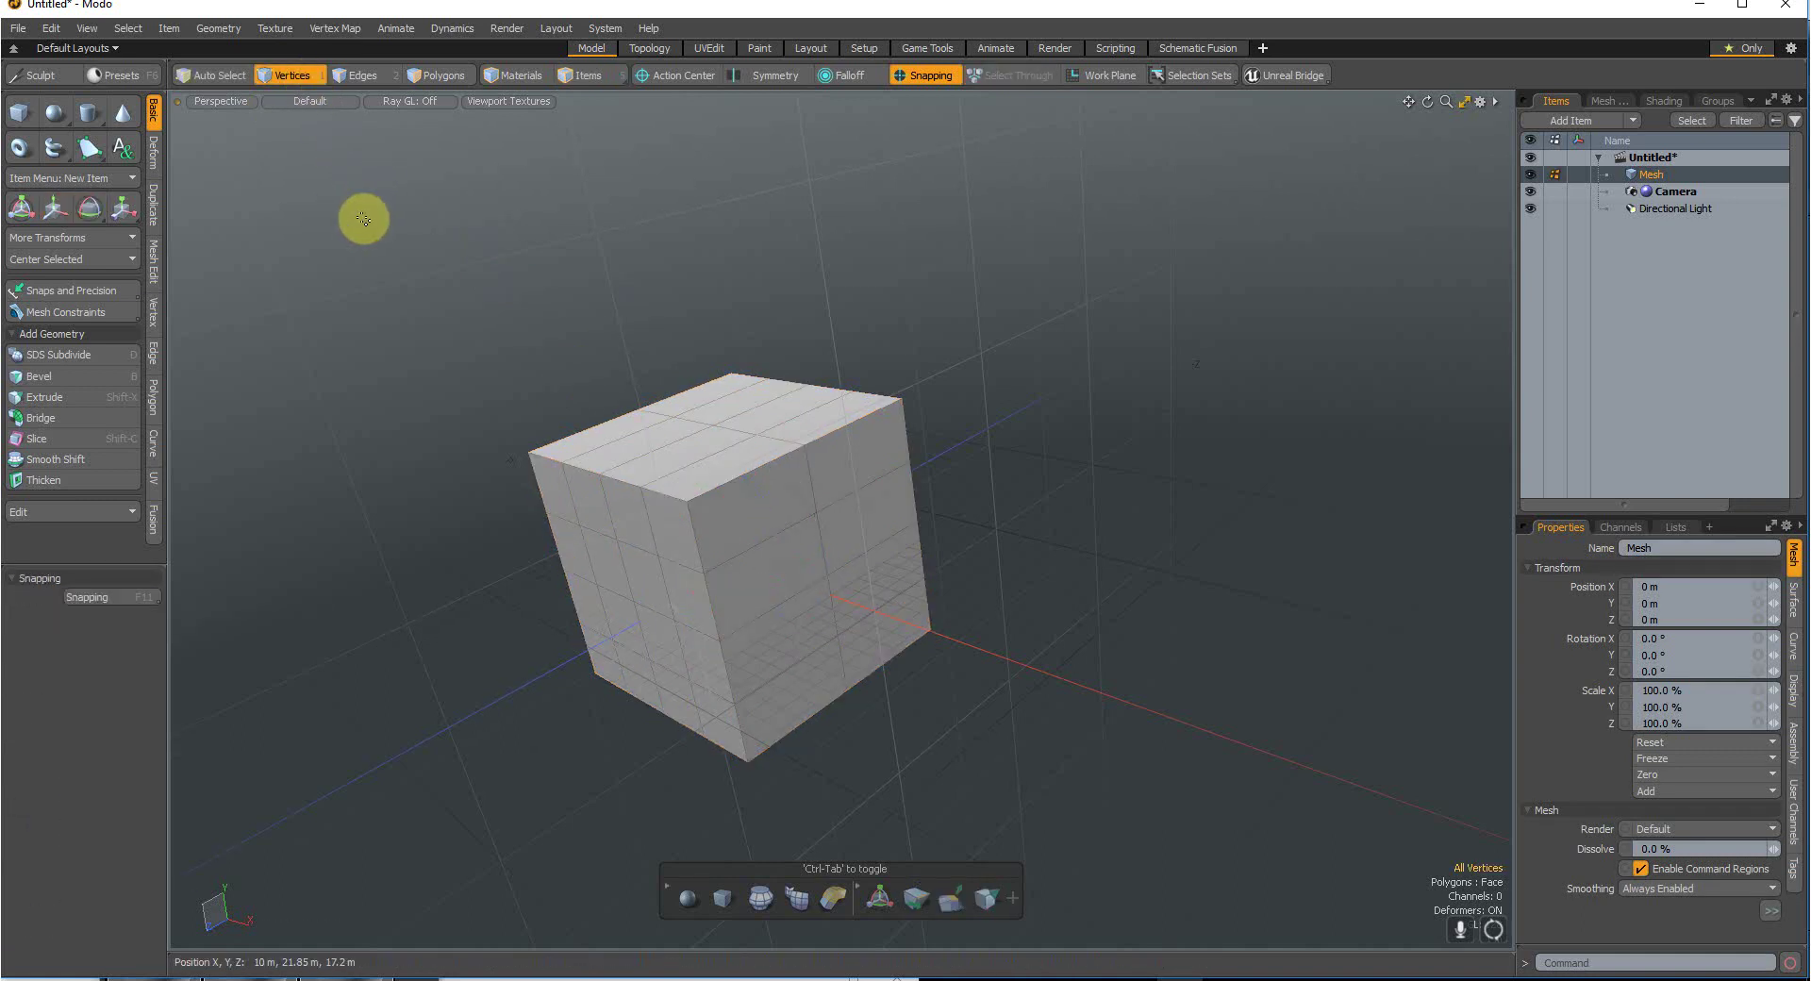
Step: Try the Move, Rotate and Scale transform tools one after another on the cube in vertex mode
click(42, 208)
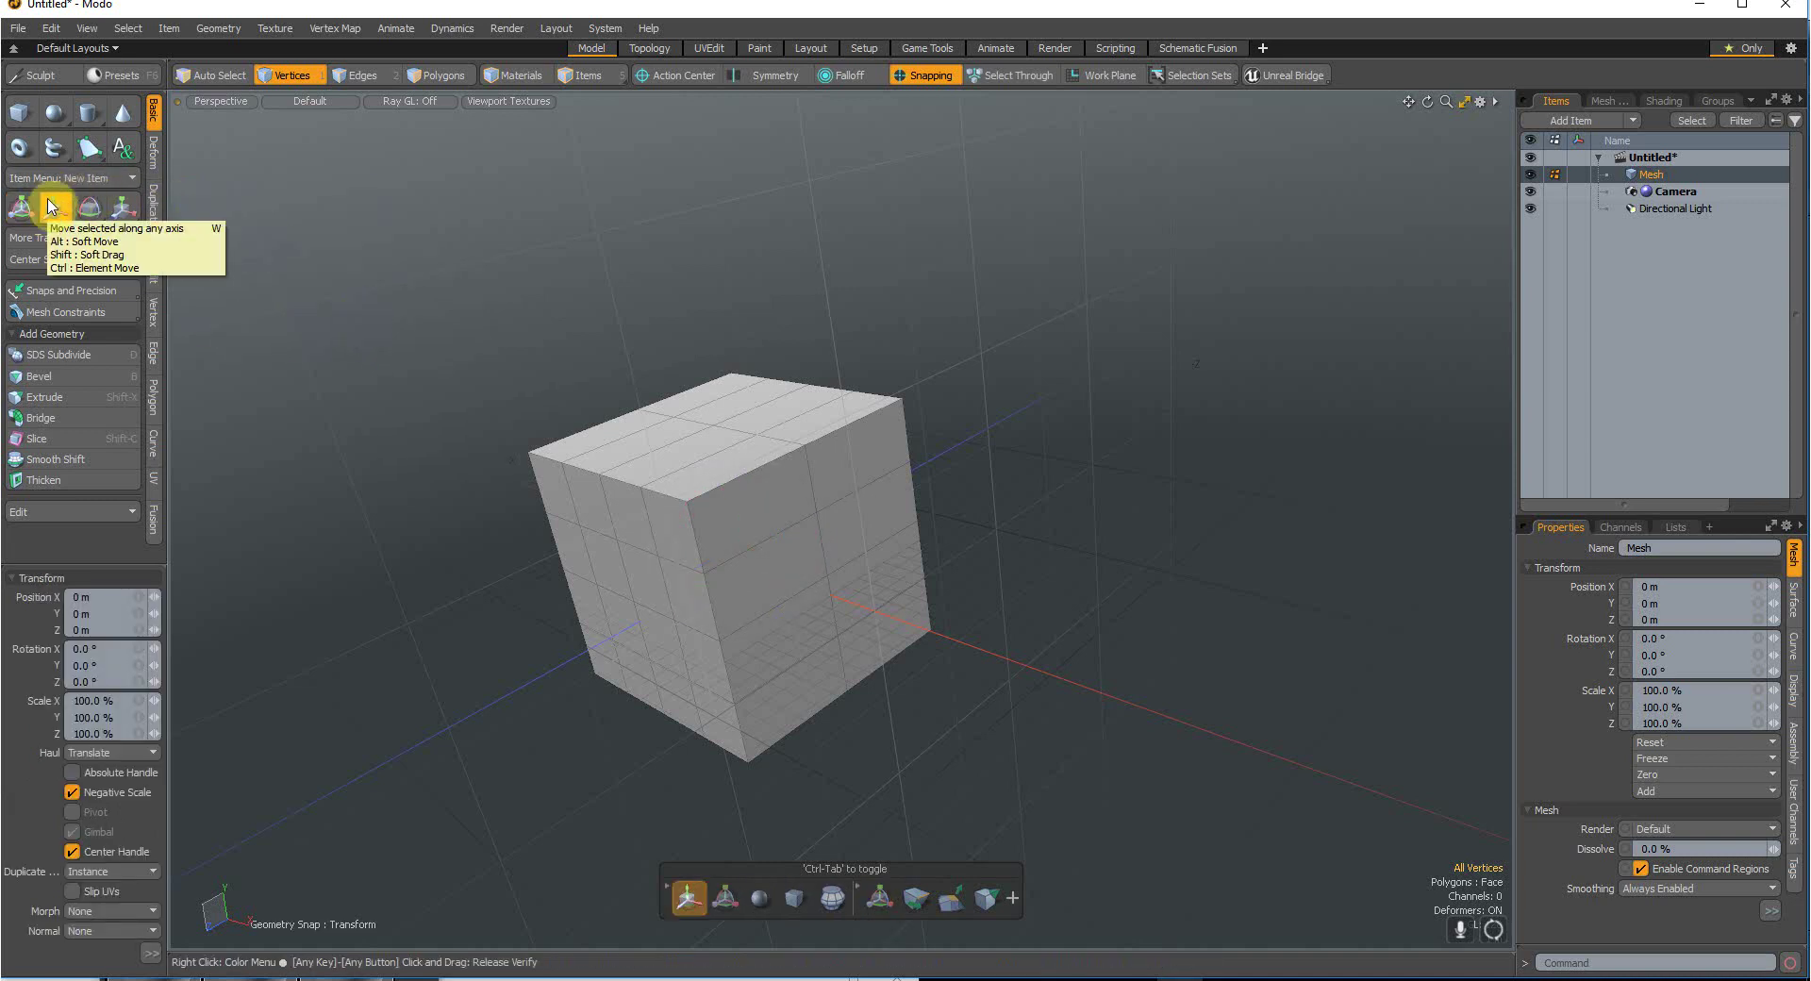
click(84, 209)
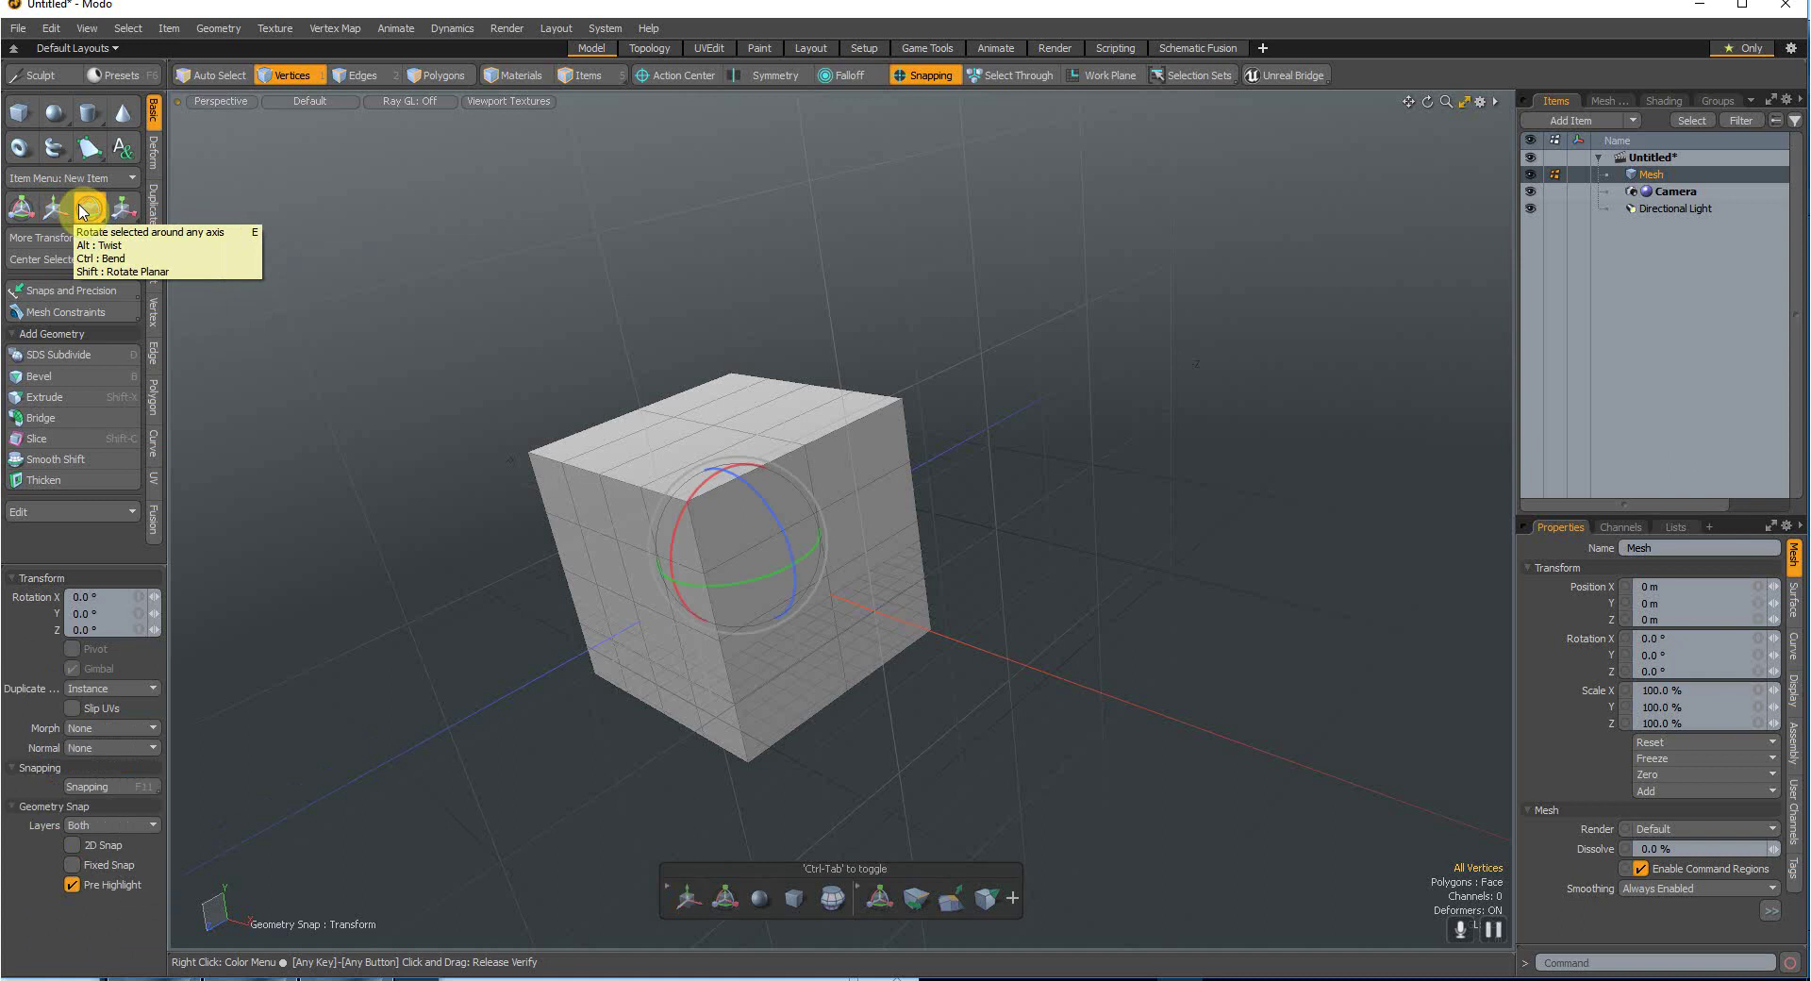
click(114, 219)
click(120, 209)
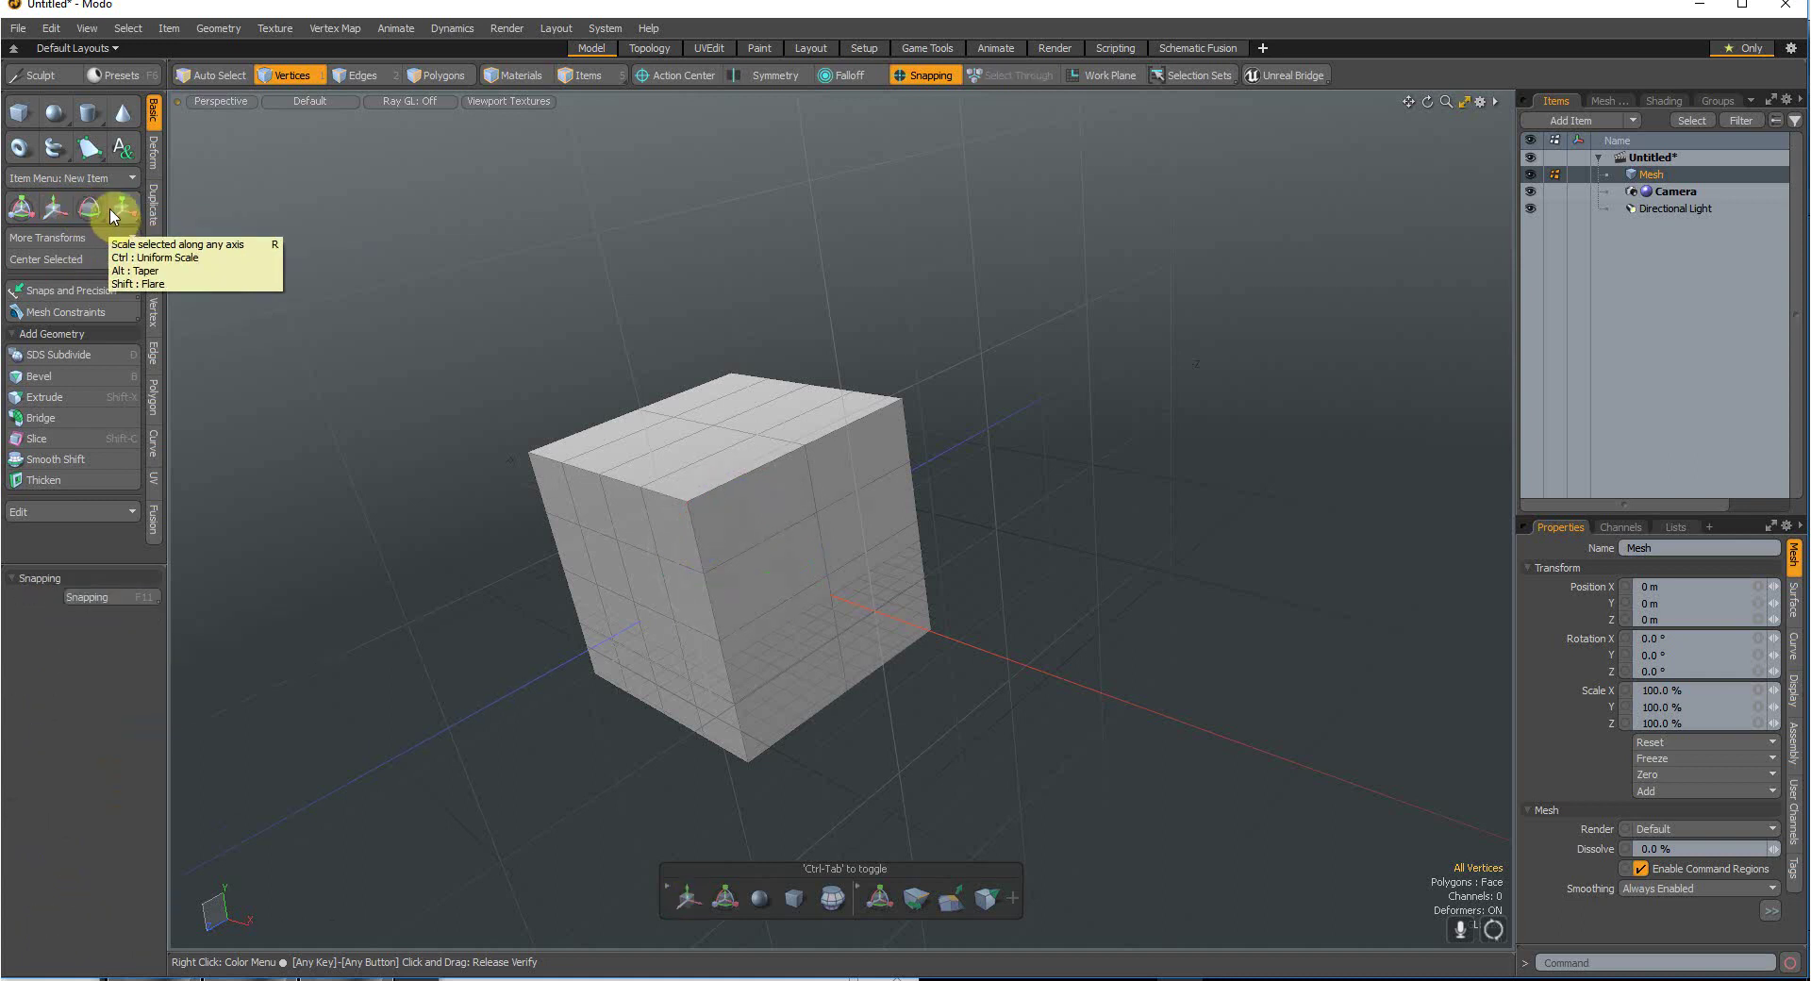
Step: Try the Scale tool on the cube in vertex mode and activate the Move tool in its place
click(121, 209)
click(55, 208)
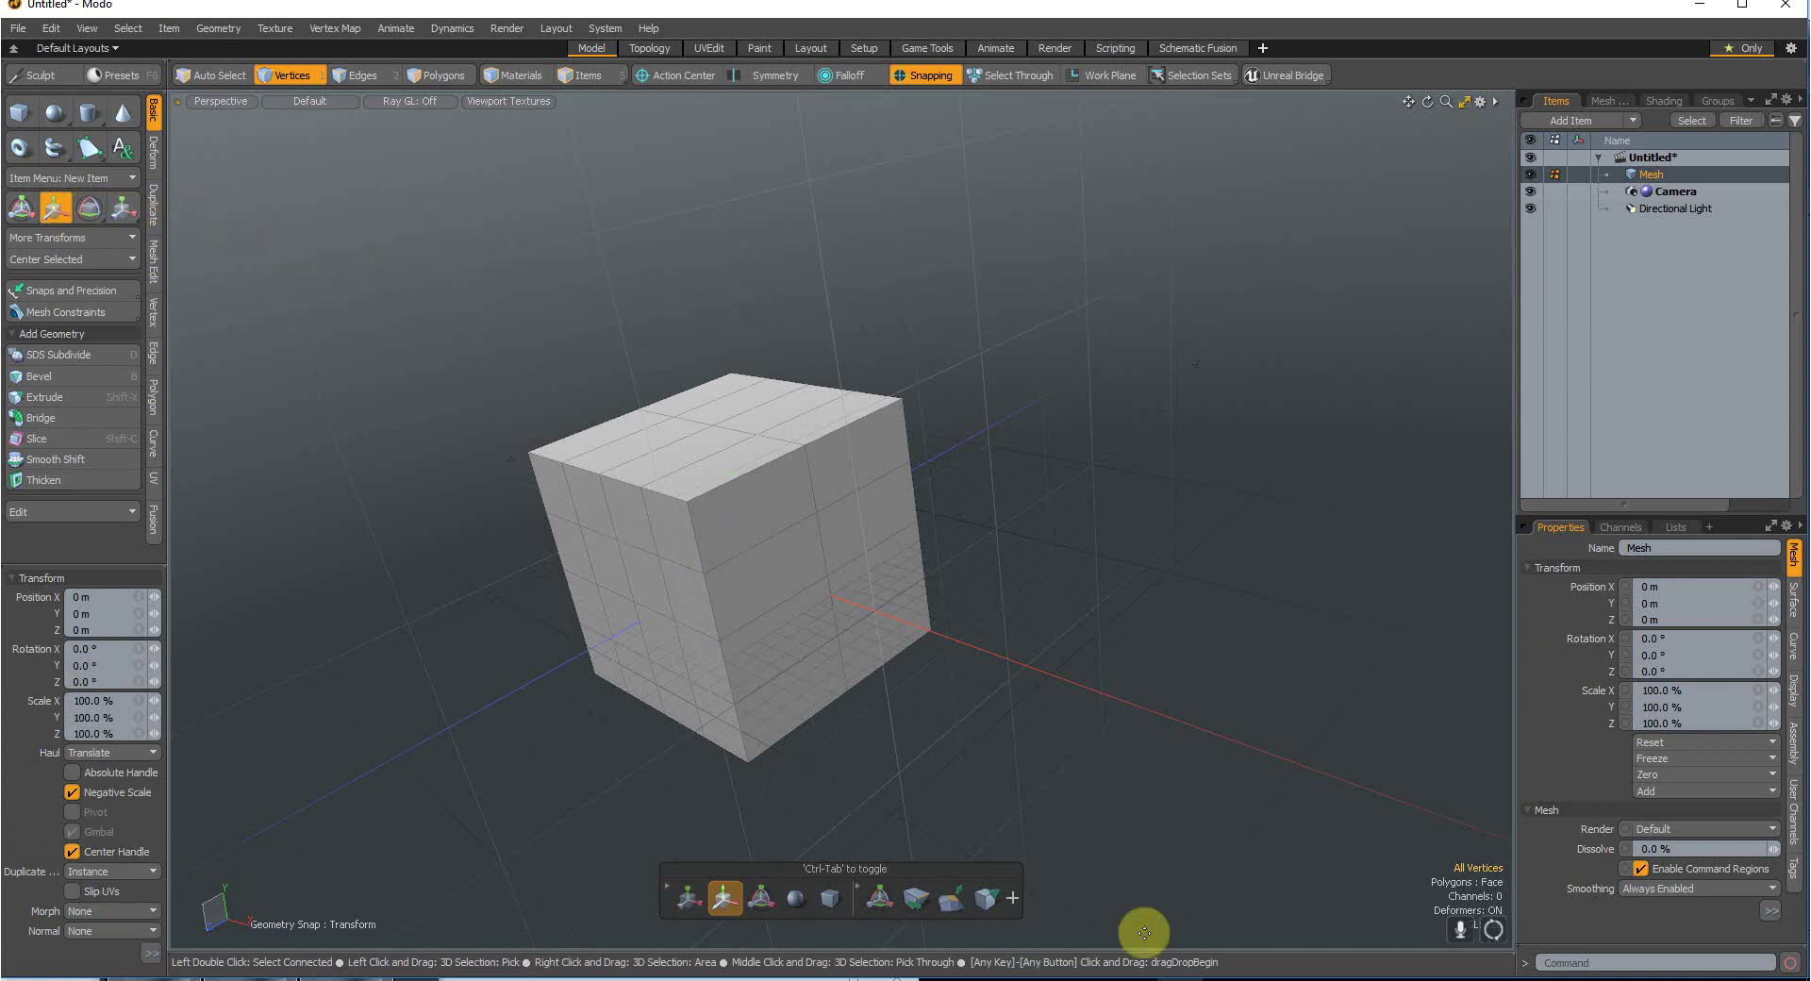
Step: Switch to 3ds Max and convert the green box to Editable Poly
click(1152, 979)
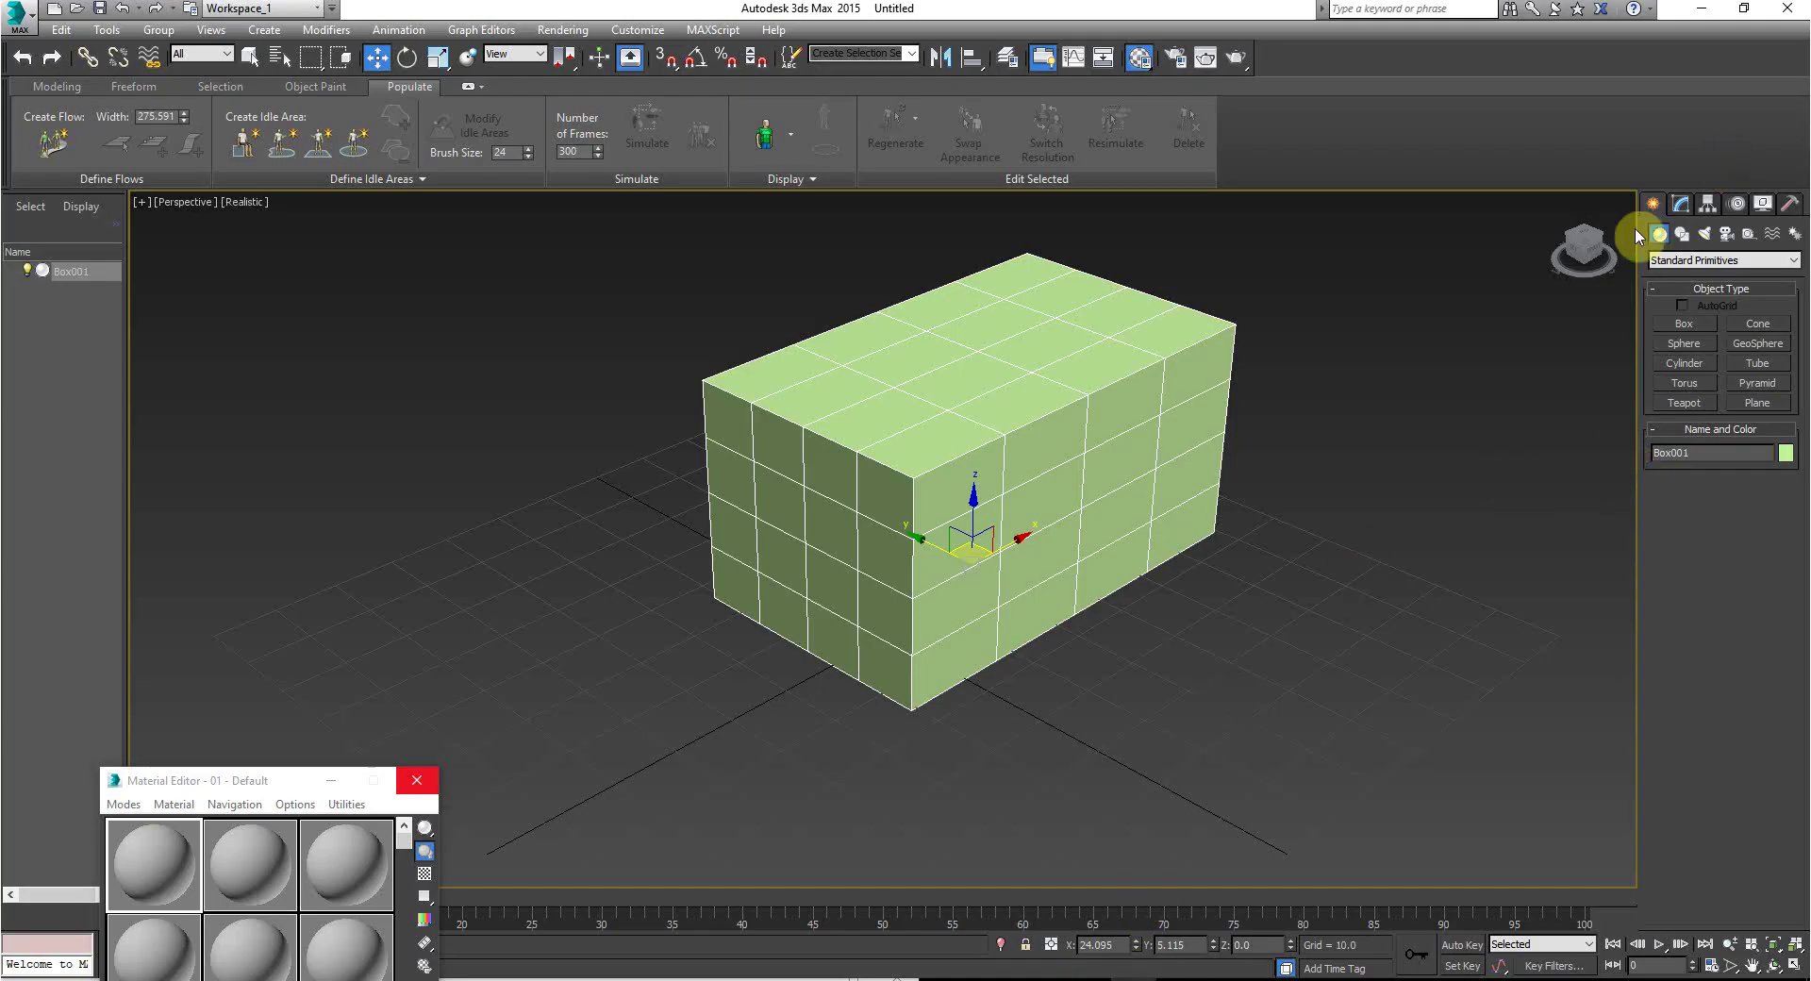
right_click(1113, 382)
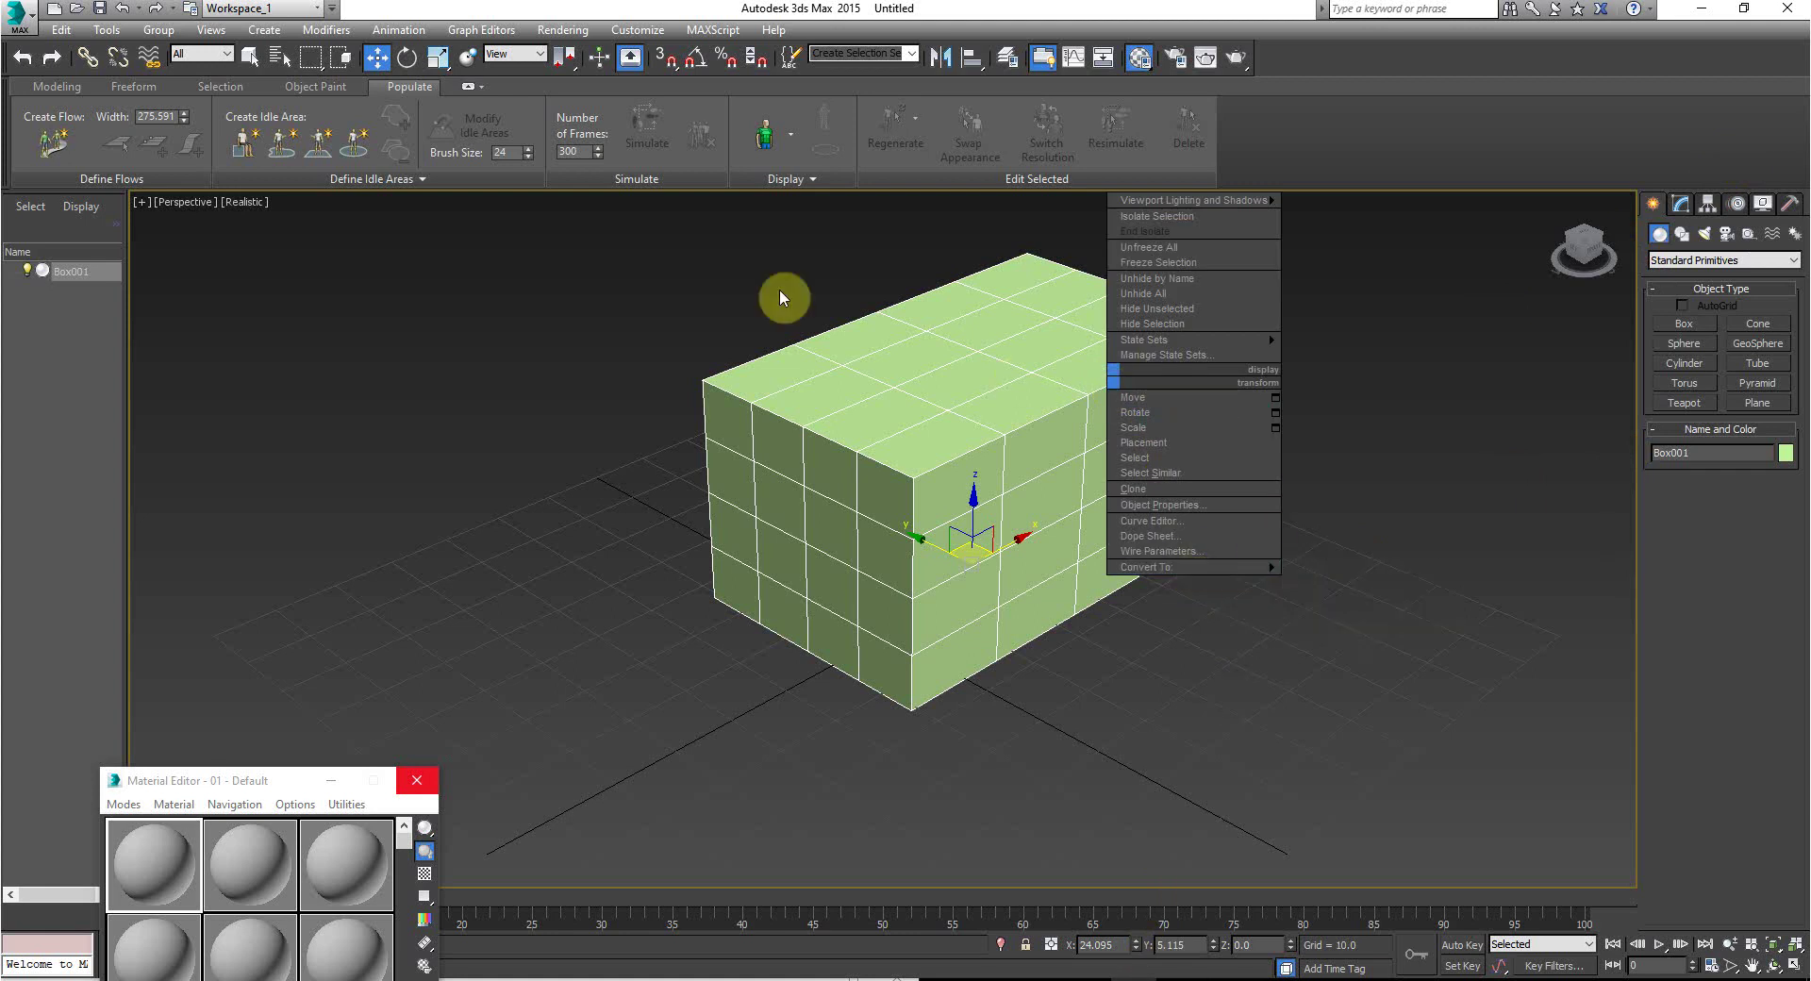
right_click(1057, 514)
mouse_move(1147, 698)
click(1264, 718)
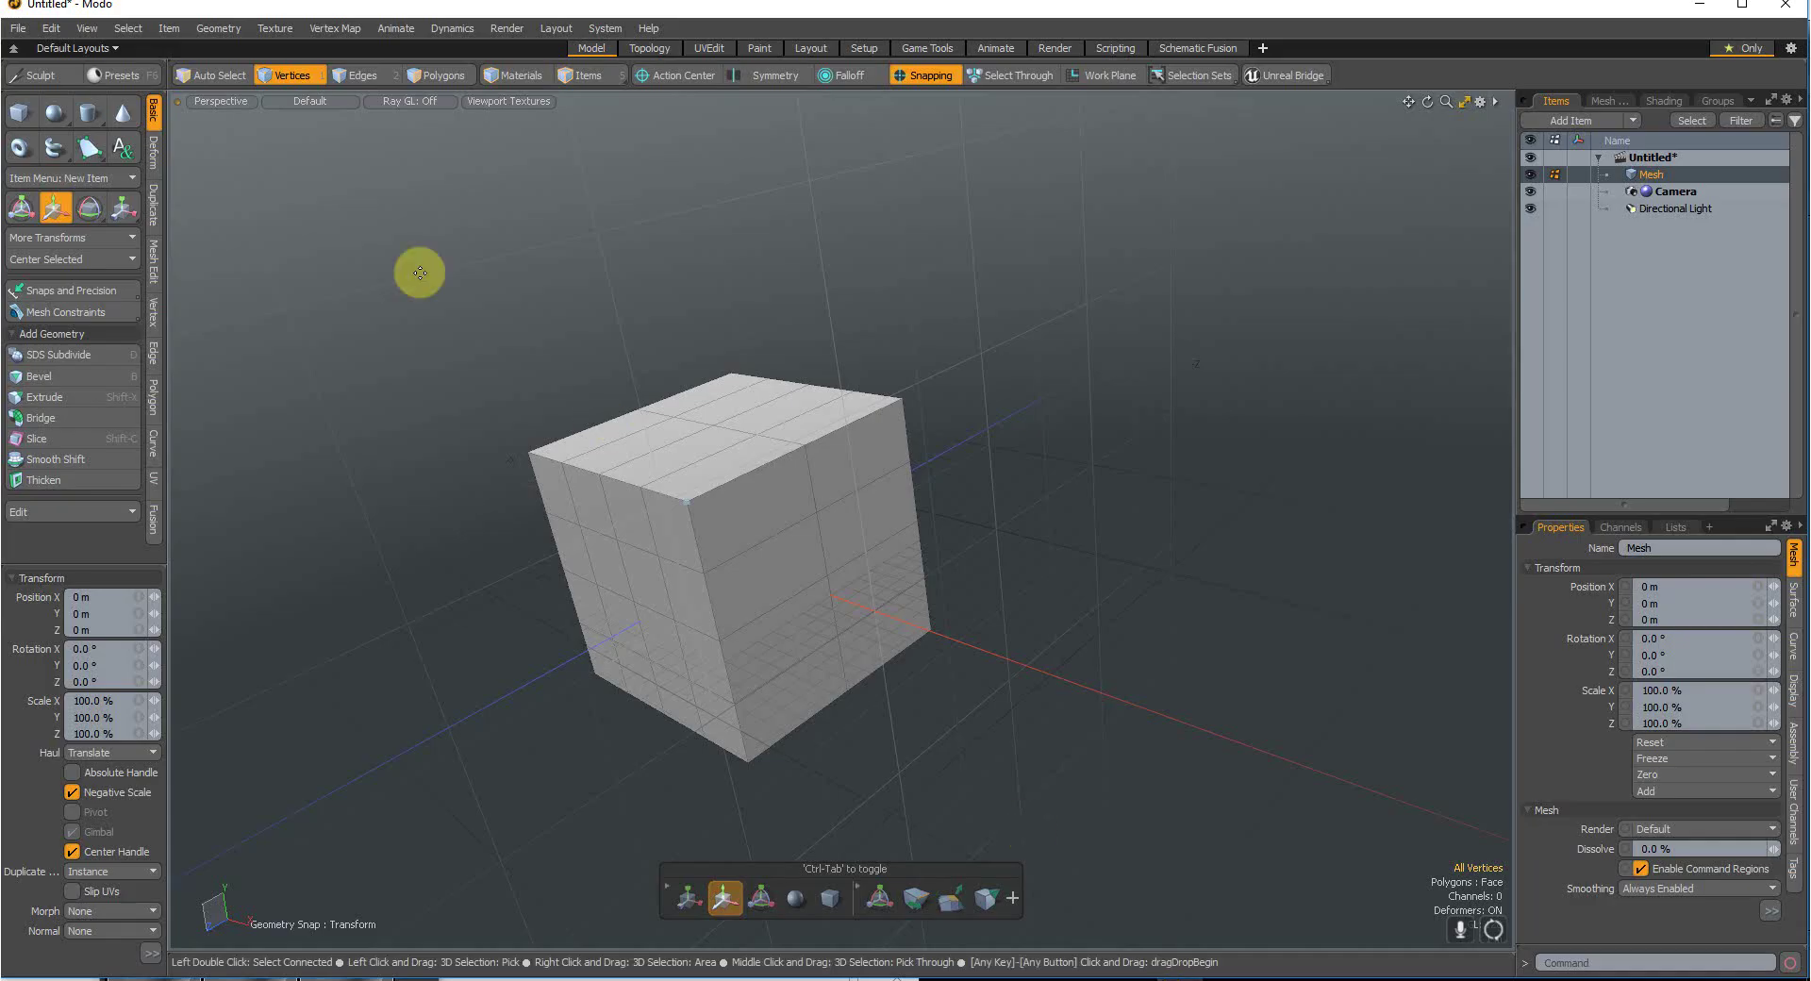
Step: In Modo, drop the active transform tool, change to polygon selection mode and select one polygon at the cube's upper corner
alt+drag(371, 400, 521, 489)
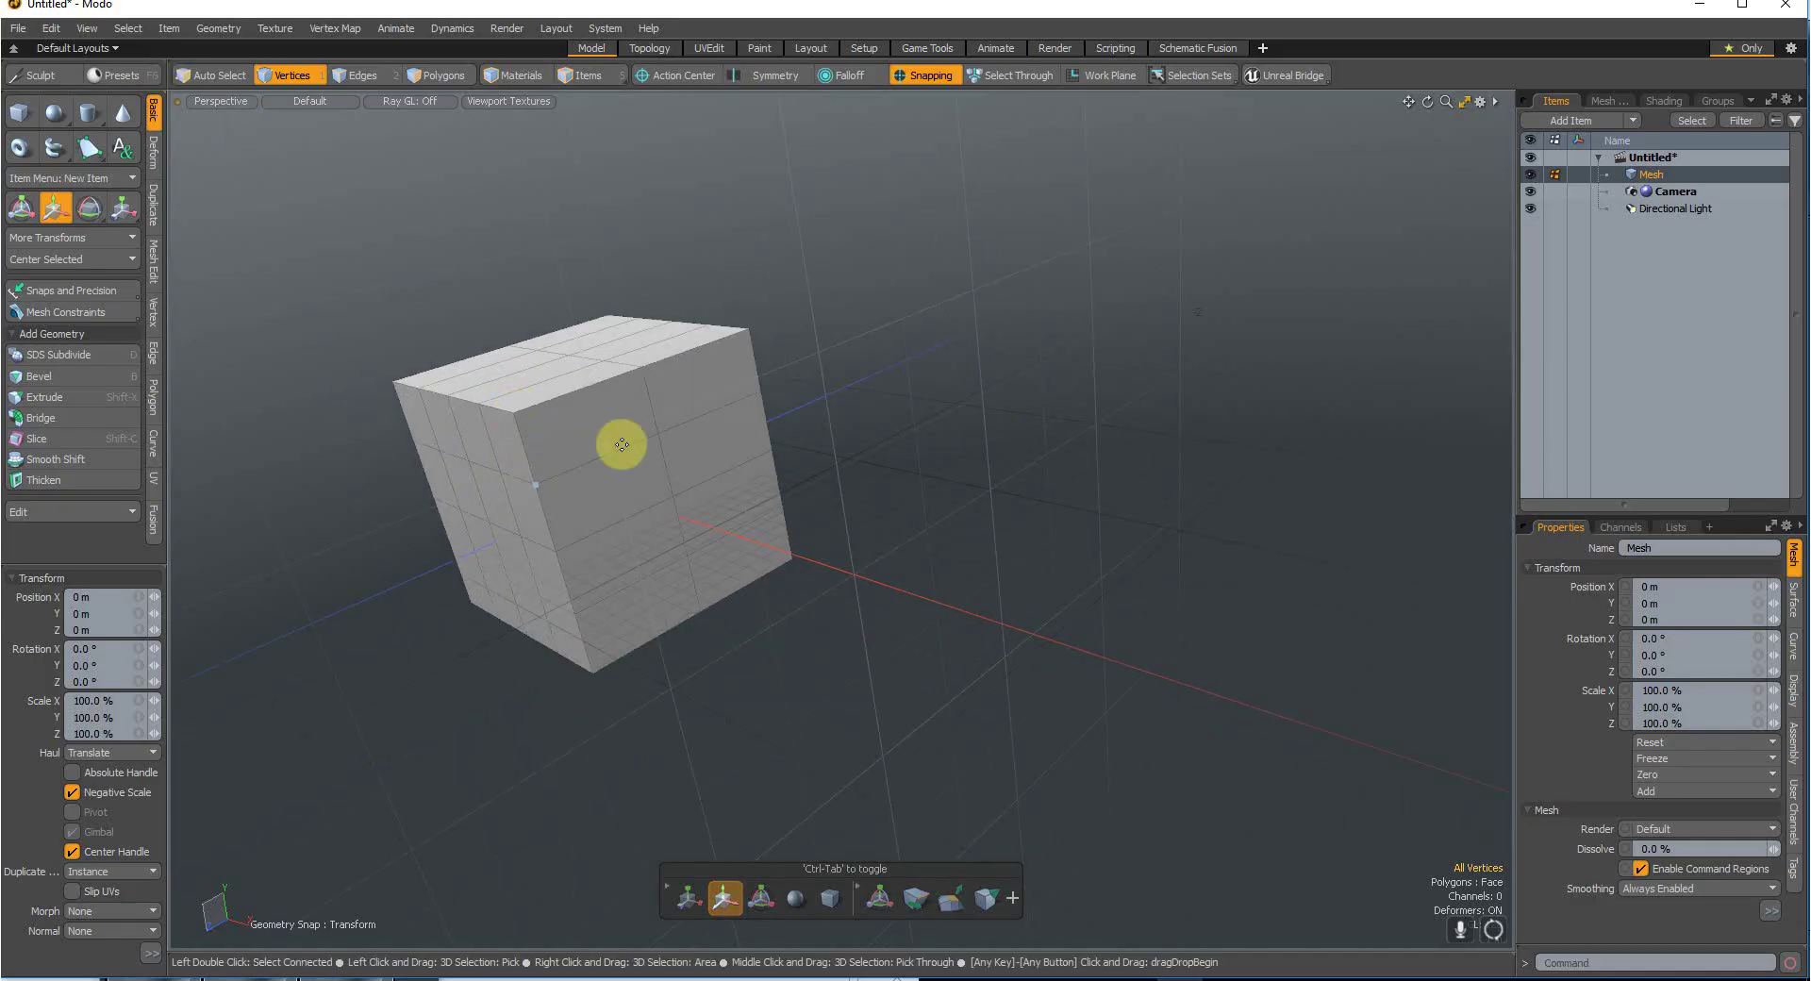
scroll(518, 413, up, 3)
key(space)
click(441, 75)
click(683, 453)
click(635, 476)
click(614, 387)
Step: Return to 3ds Max and close the Material Editor window
mouse_move(1186, 978)
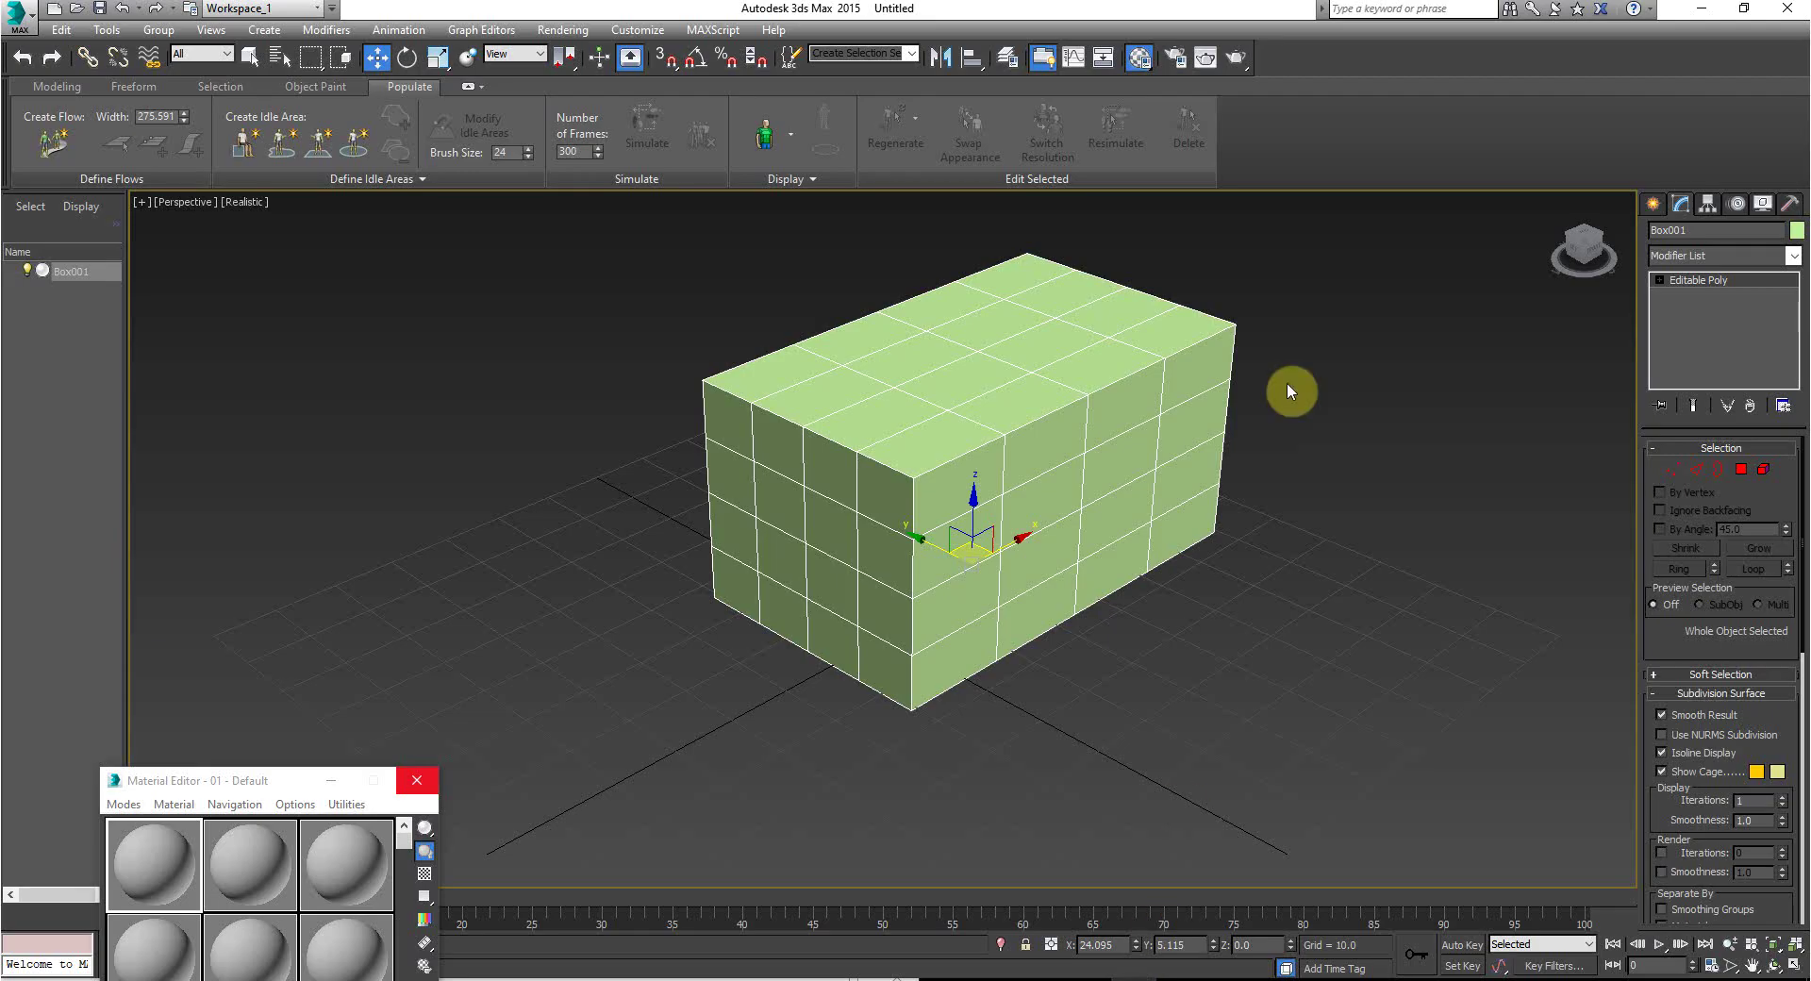
scroll(1087, 303, down, 2)
scroll(1087, 302, up, 5)
middle_drag(1102, 362, 1092, 391)
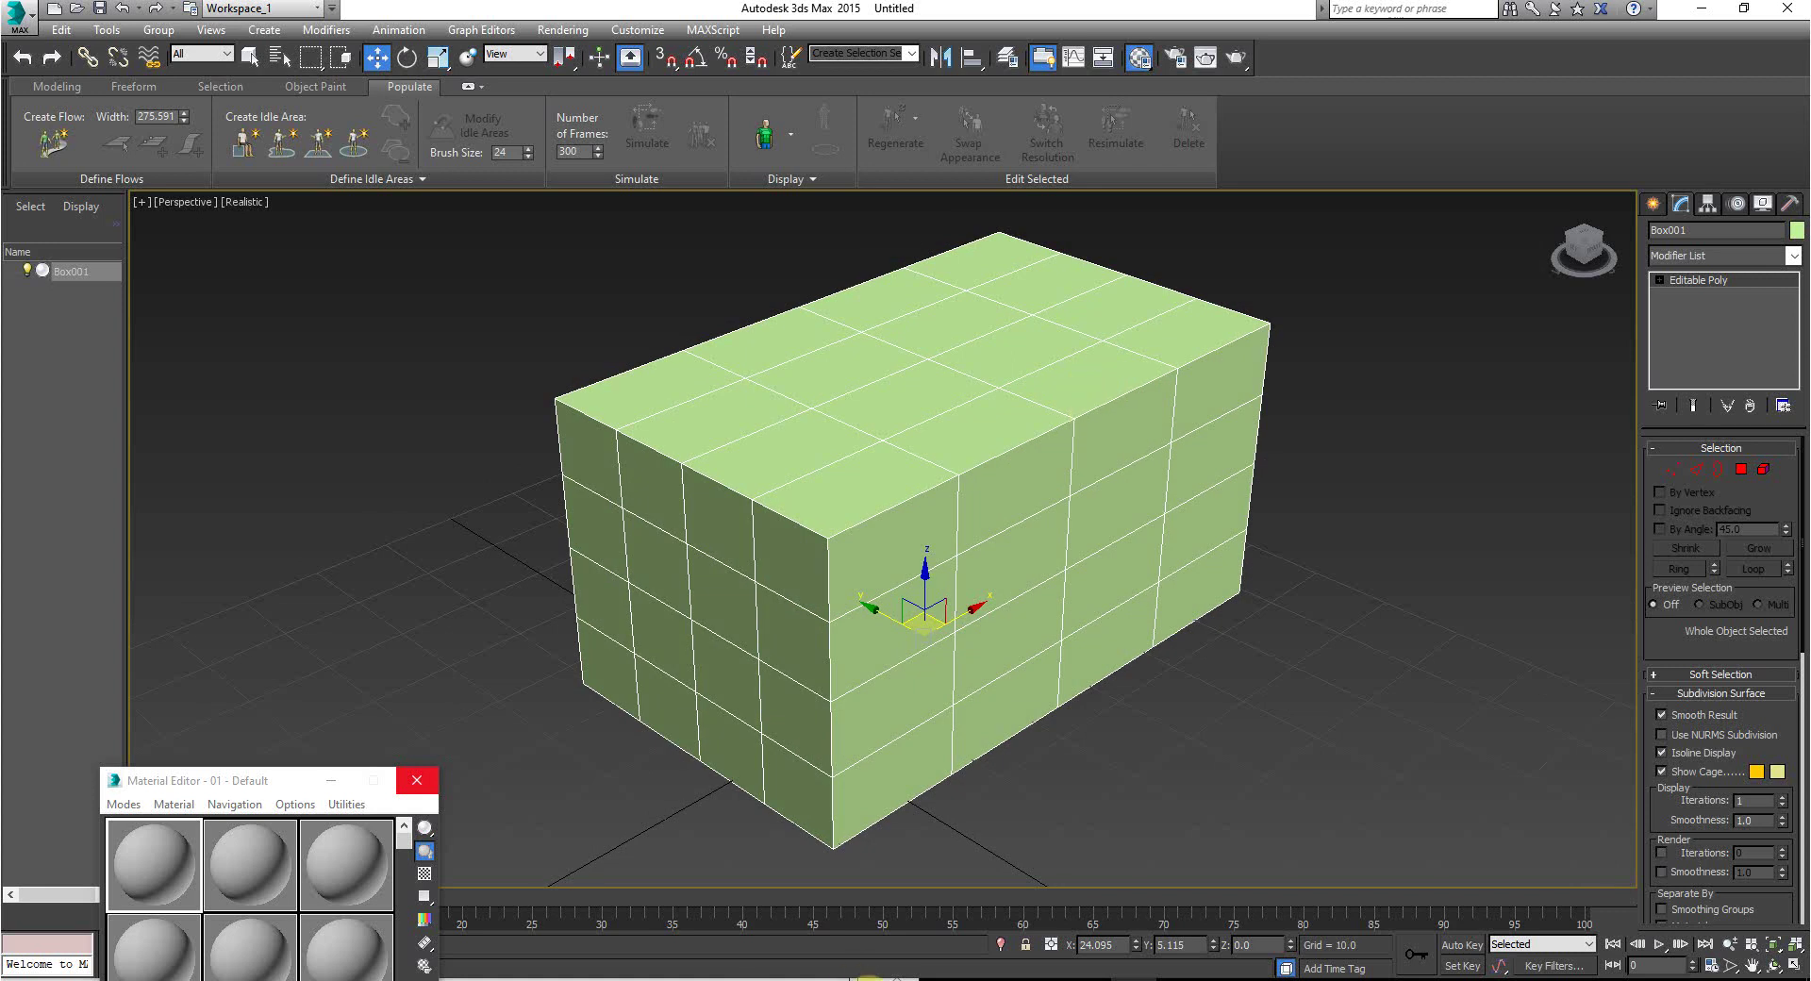
click(416, 780)
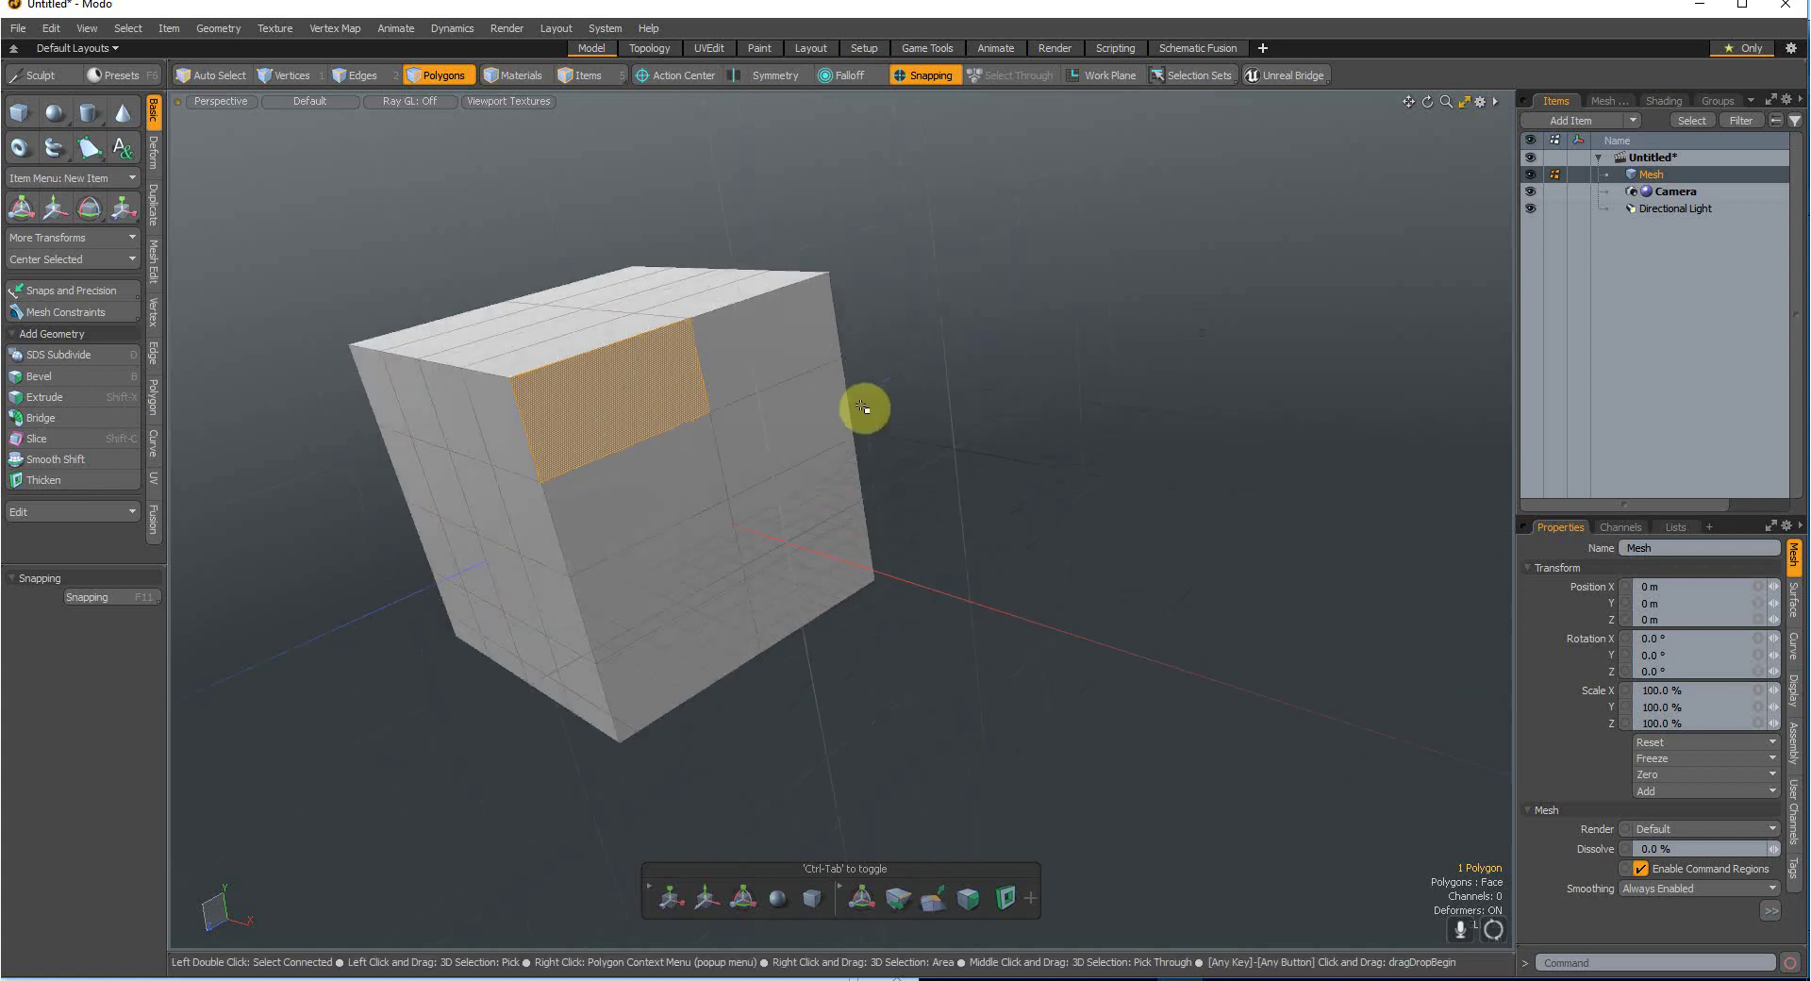
Step: In Modo, paint-select a run of polygons across the cube's top and side faces
mouse_move(742, 349)
mouse_down()
mouse_move(768, 408)
mouse_move(740, 344)
mouse_move(648, 385)
mouse_move(770, 446)
mouse_move(773, 528)
mouse_move(682, 366)
mouse_move(594, 429)
mouse_up()
mouse_move(599, 330)
mouse_down()
mouse_move(585, 295)
mouse_move(803, 449)
mouse_move(793, 524)
mouse_move(936, 804)
mouse_up()
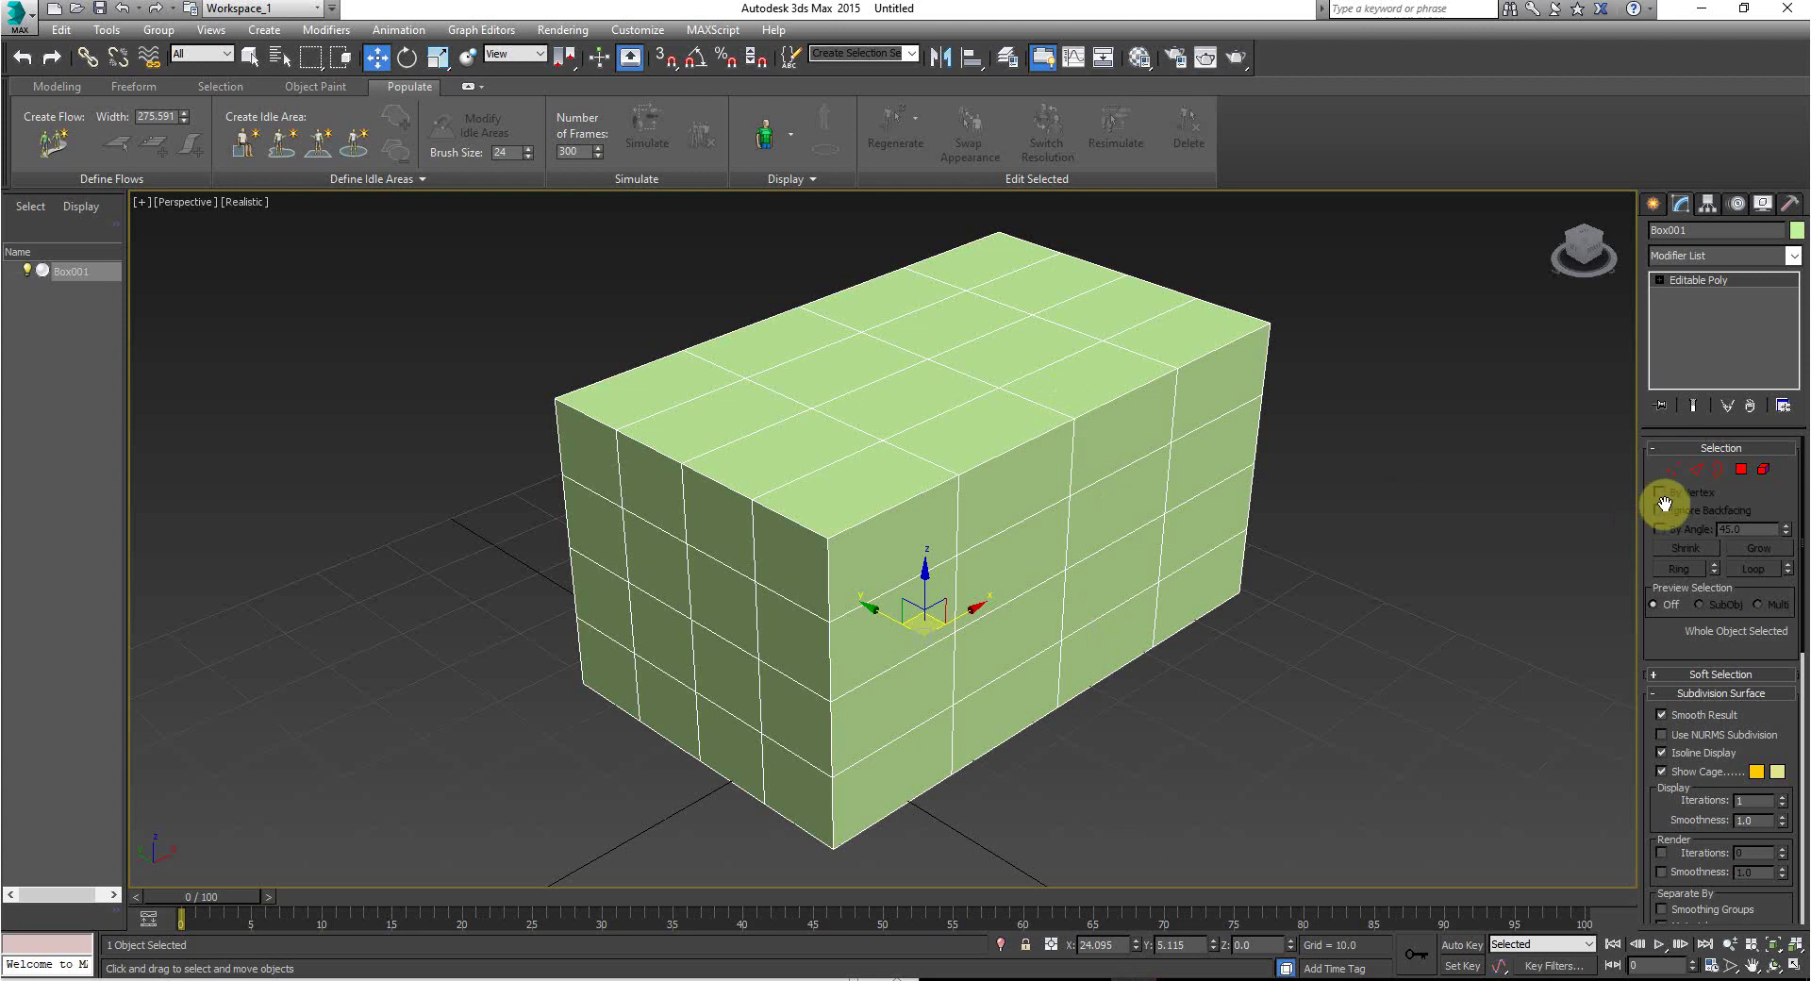
Step: In 3ds Max, enable polygon selection on the box, try moving one polygon on its long side, and undo the move
click(1740, 470)
click(1038, 561)
drag(1047, 528, 1179, 530)
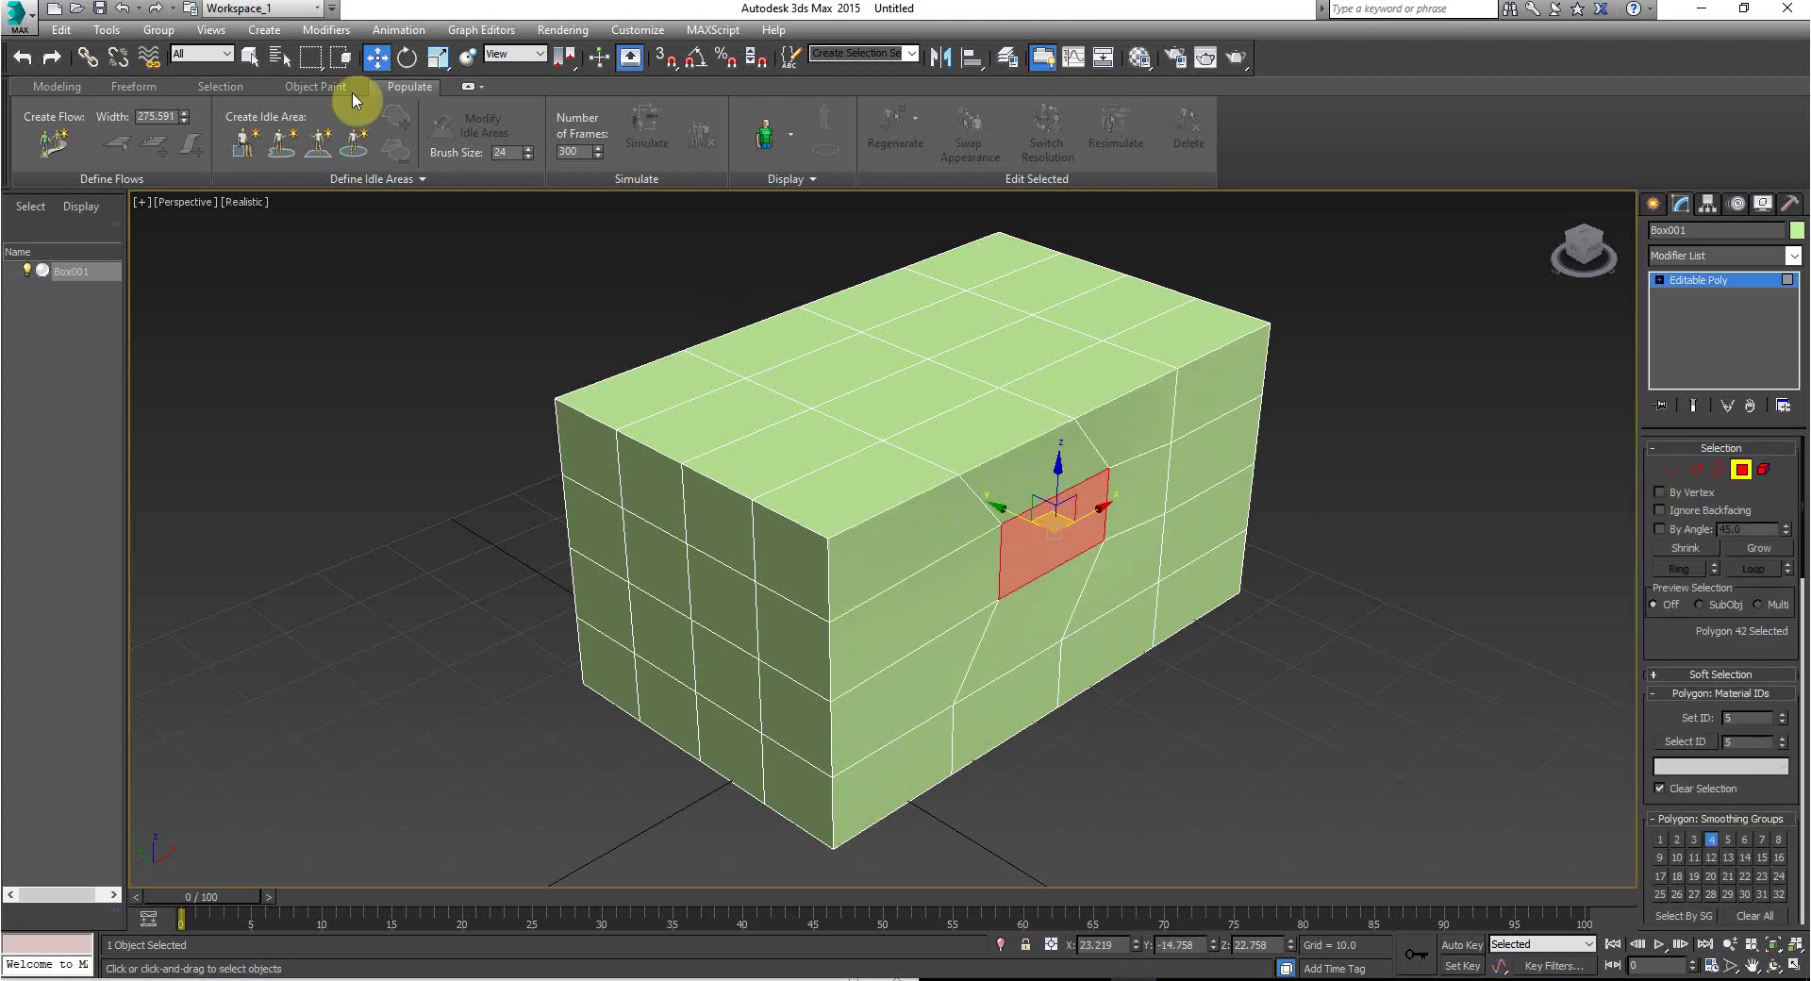
click(120, 8)
Step: Add polygons across the box's top to the selection, and replace it with three polygons in one column of the long side
ctrl+click(1014, 476)
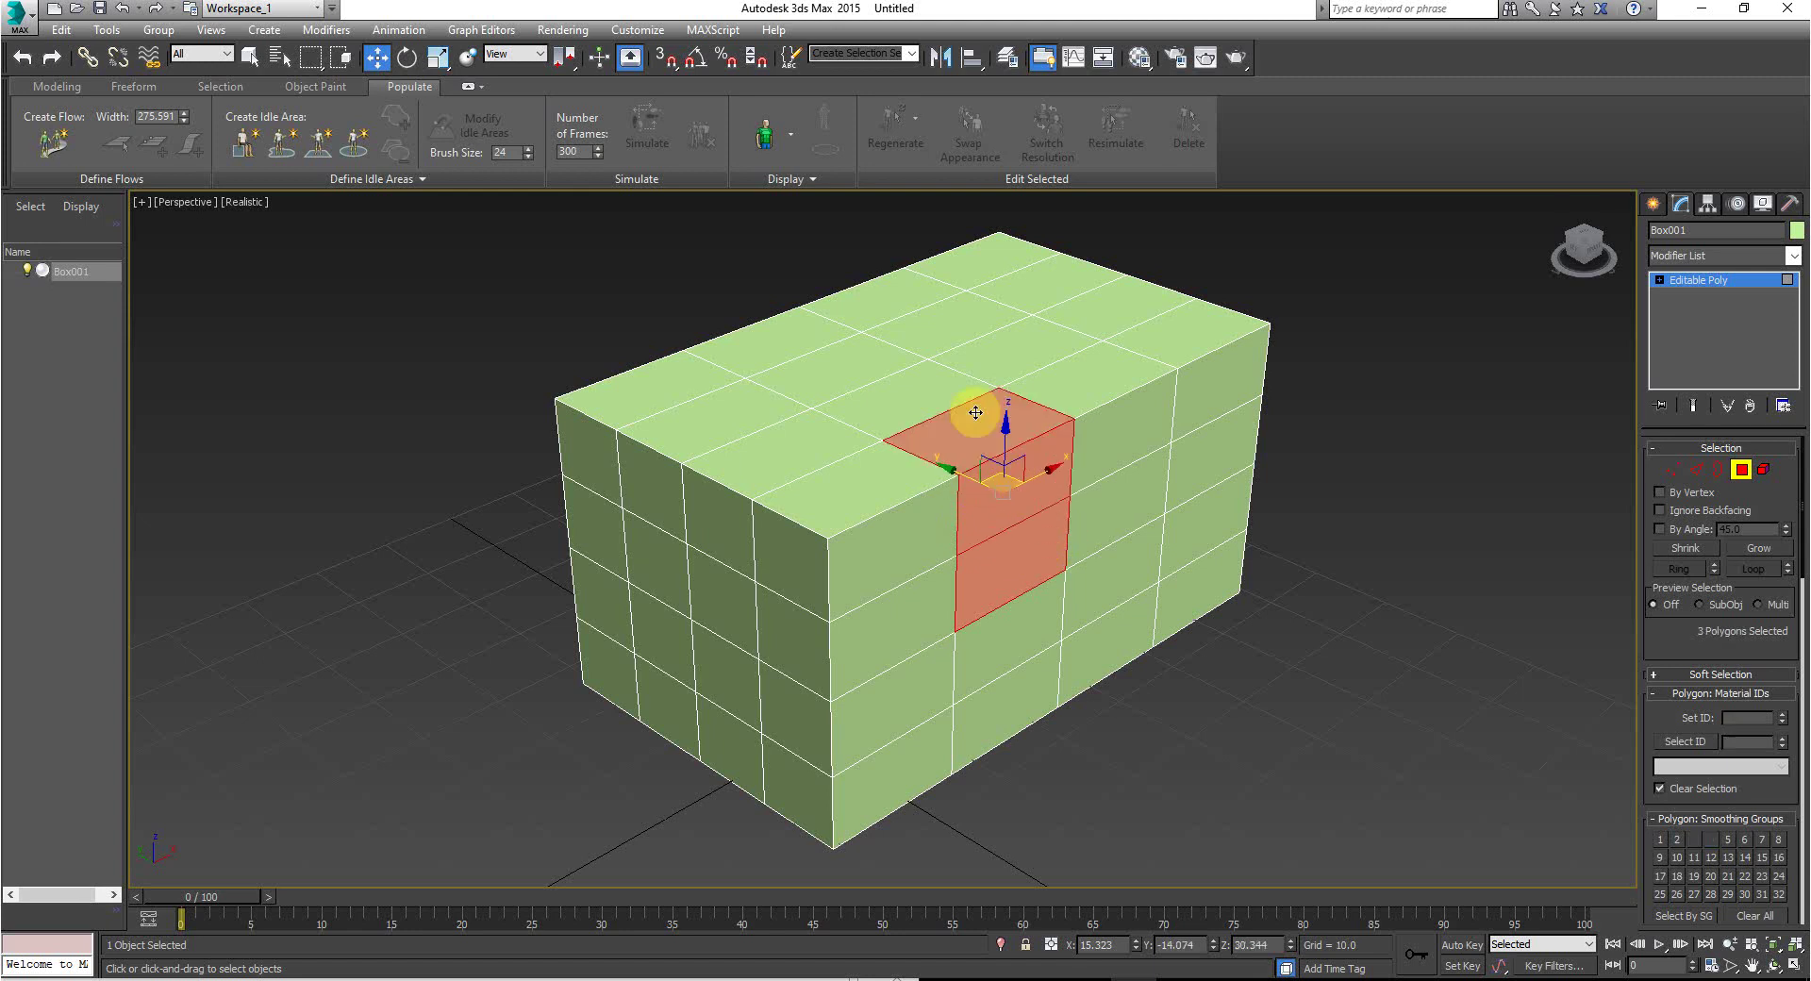
ctrl+click(943, 396)
ctrl+click(906, 316)
ctrl+click(818, 390)
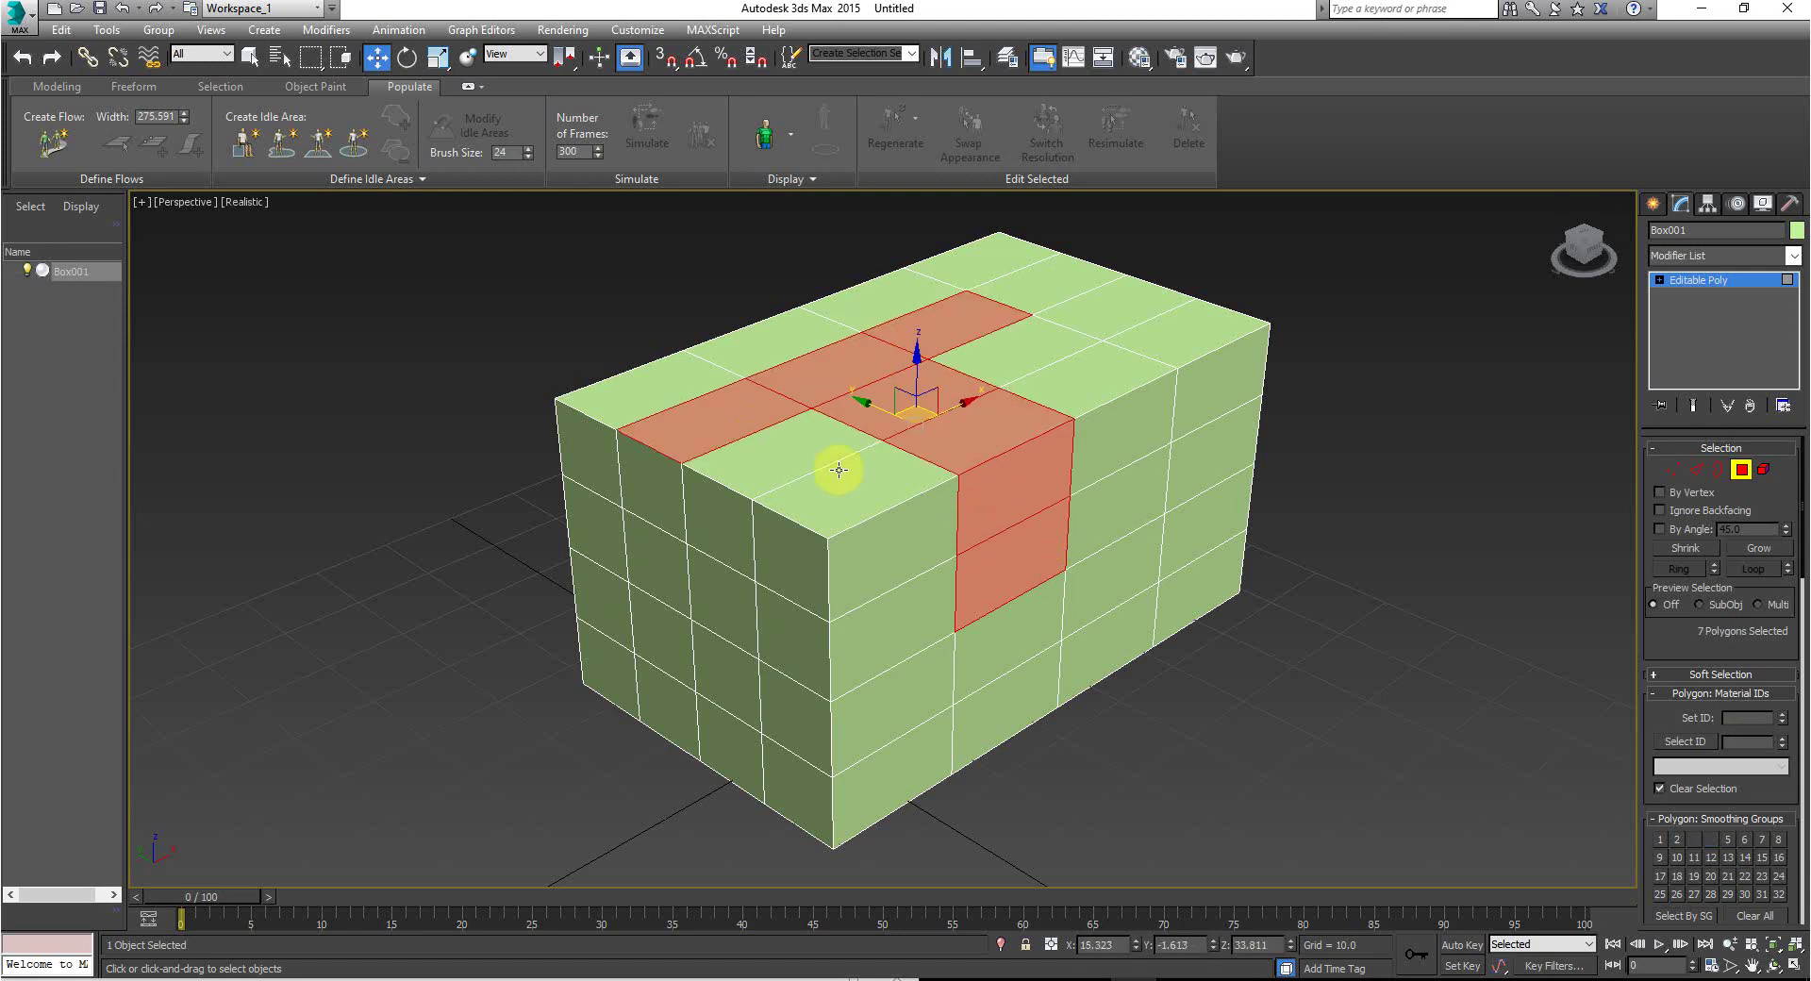
click(1056, 617)
ctrl+click(1016, 687)
ctrl+click(997, 537)
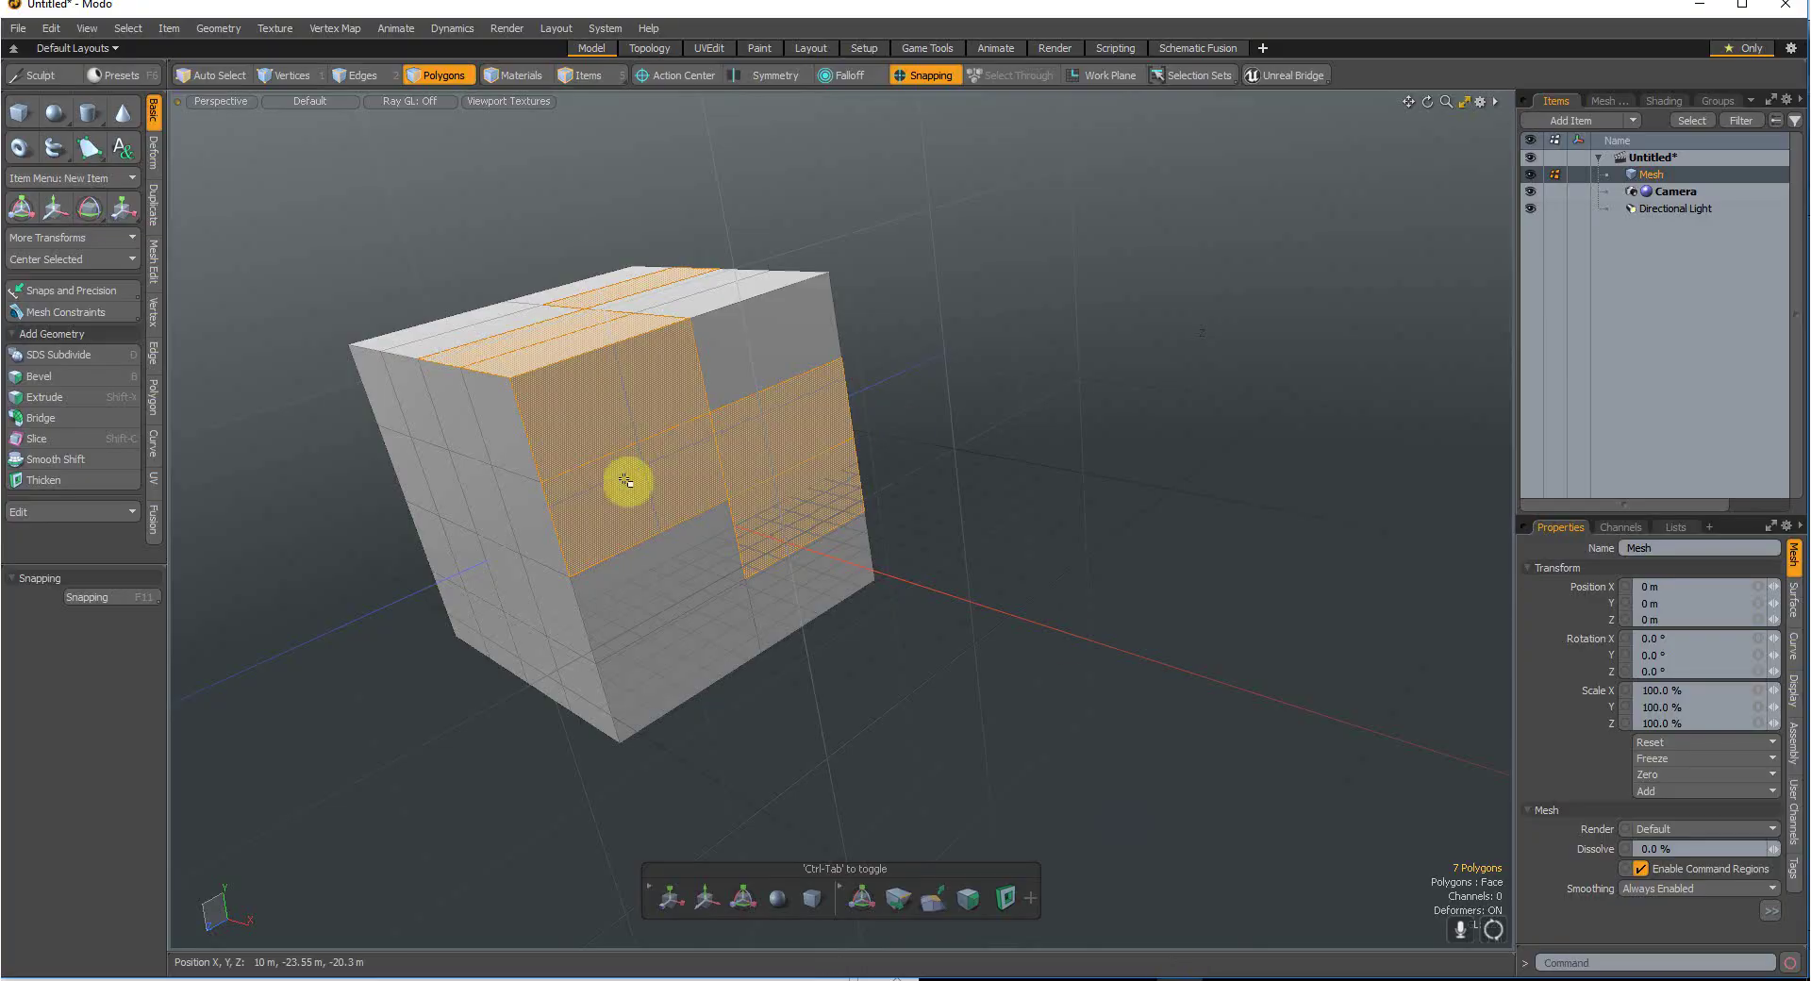
Step: In Modo, paint-select different polygon groups on the cube, ending with an L-shaped set of three polygons at one face's upper corner
mouse_move(627, 478)
mouse_down()
mouse_move(660, 648)
mouse_move(635, 433)
mouse_move(518, 384)
mouse_move(615, 586)
mouse_up()
click(317, 228)
scroll(627, 442, down, 4)
scroll(332, 342, up, 4)
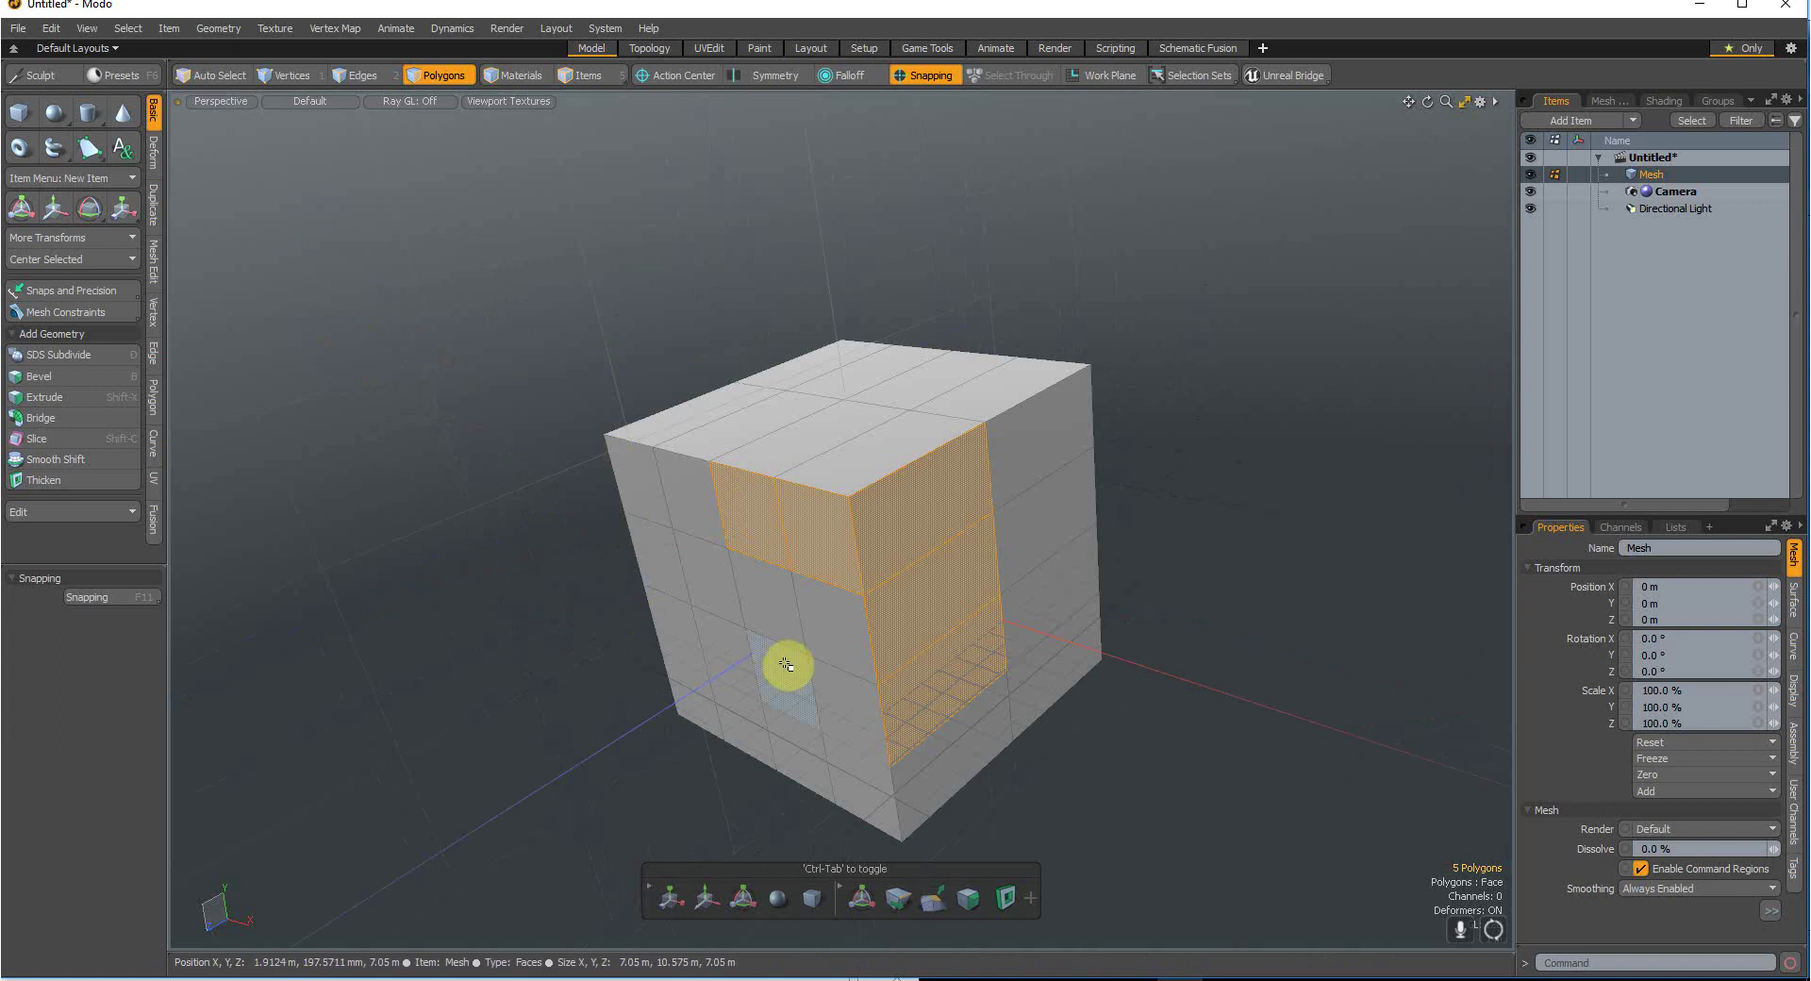
scroll(789, 609, down, 2)
scroll(853, 645, up, 2)
mouse_move(922, 526)
mouse_down()
mouse_move(926, 489)
mouse_move(1027, 424)
mouse_move(897, 614)
mouse_up()
scroll(849, 485, down, 4)
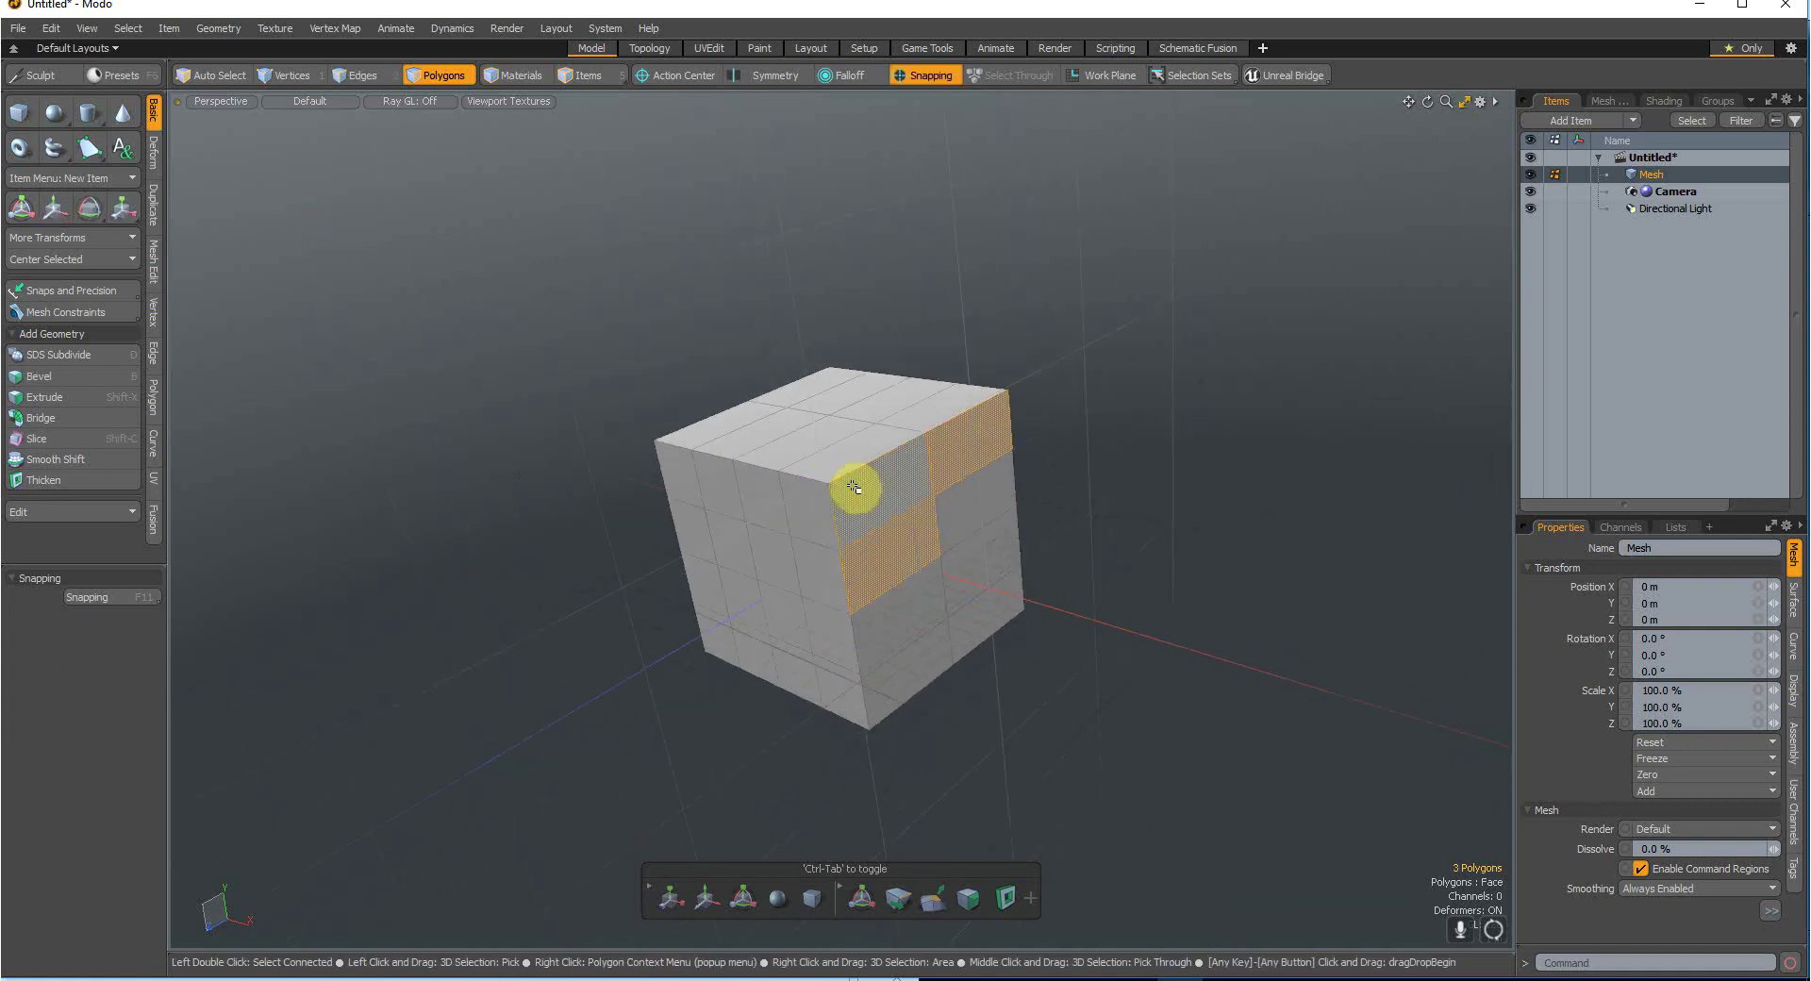
scroll(826, 444, up, 6)
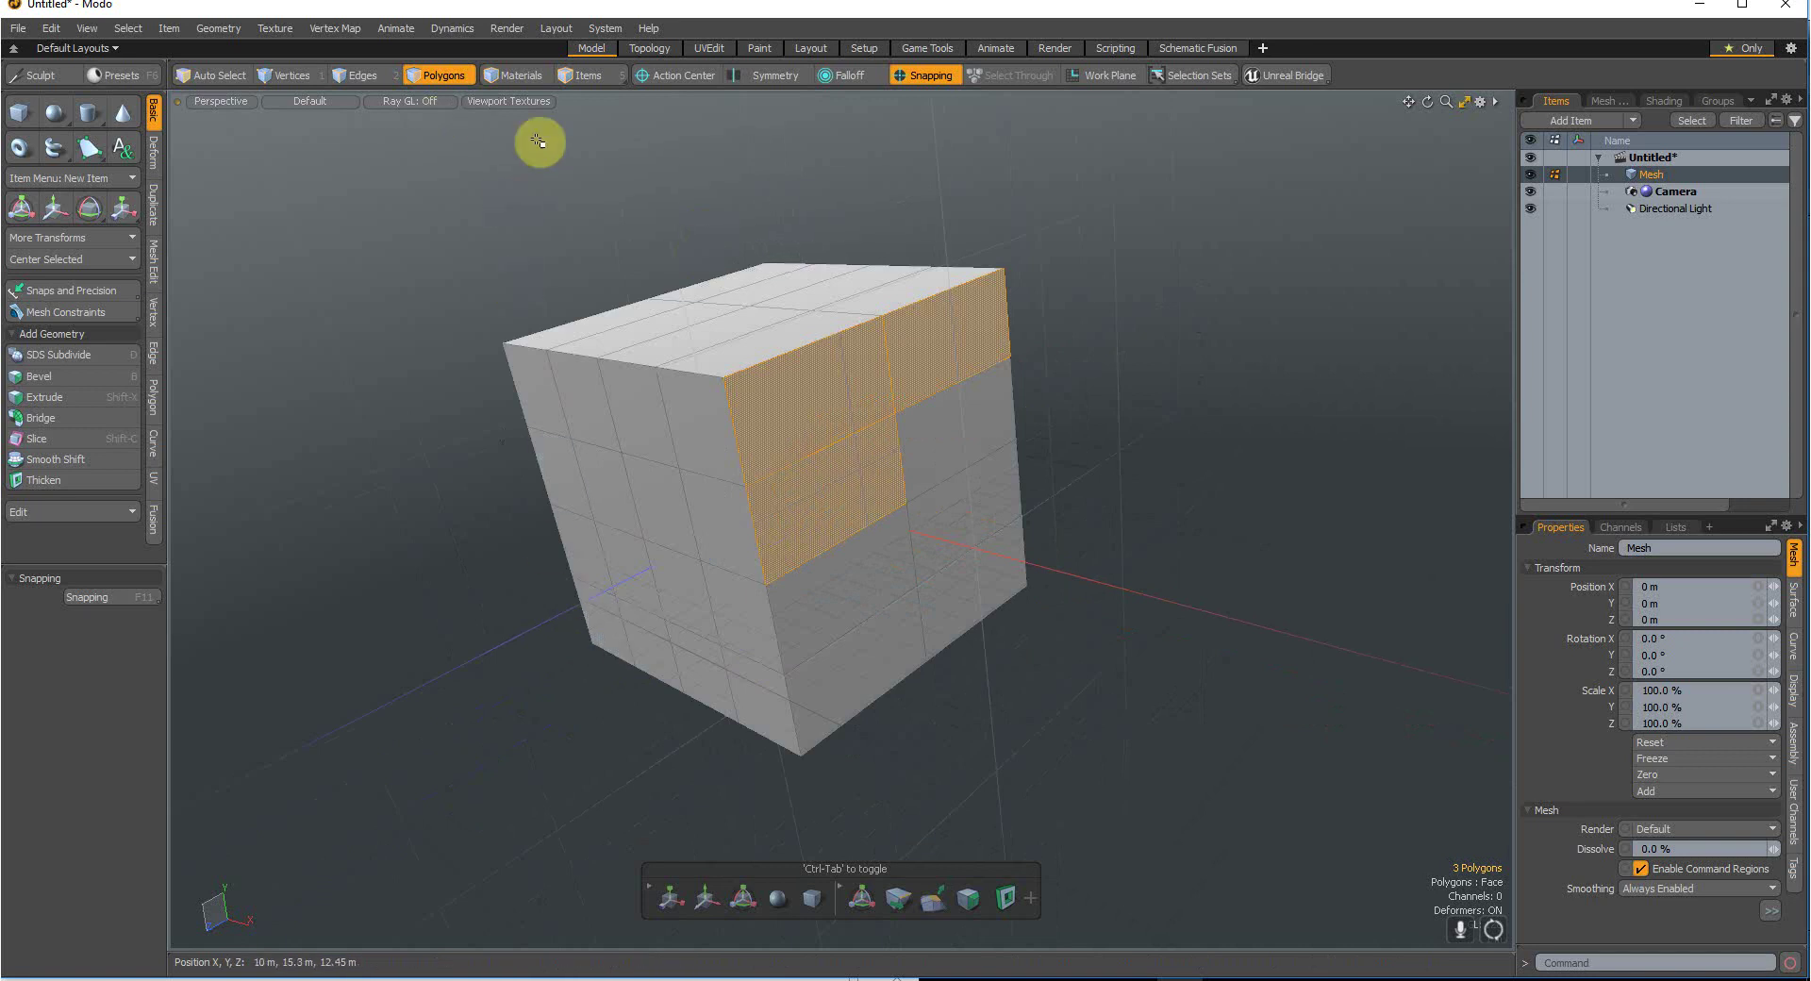
scroll(902, 326, up, 2)
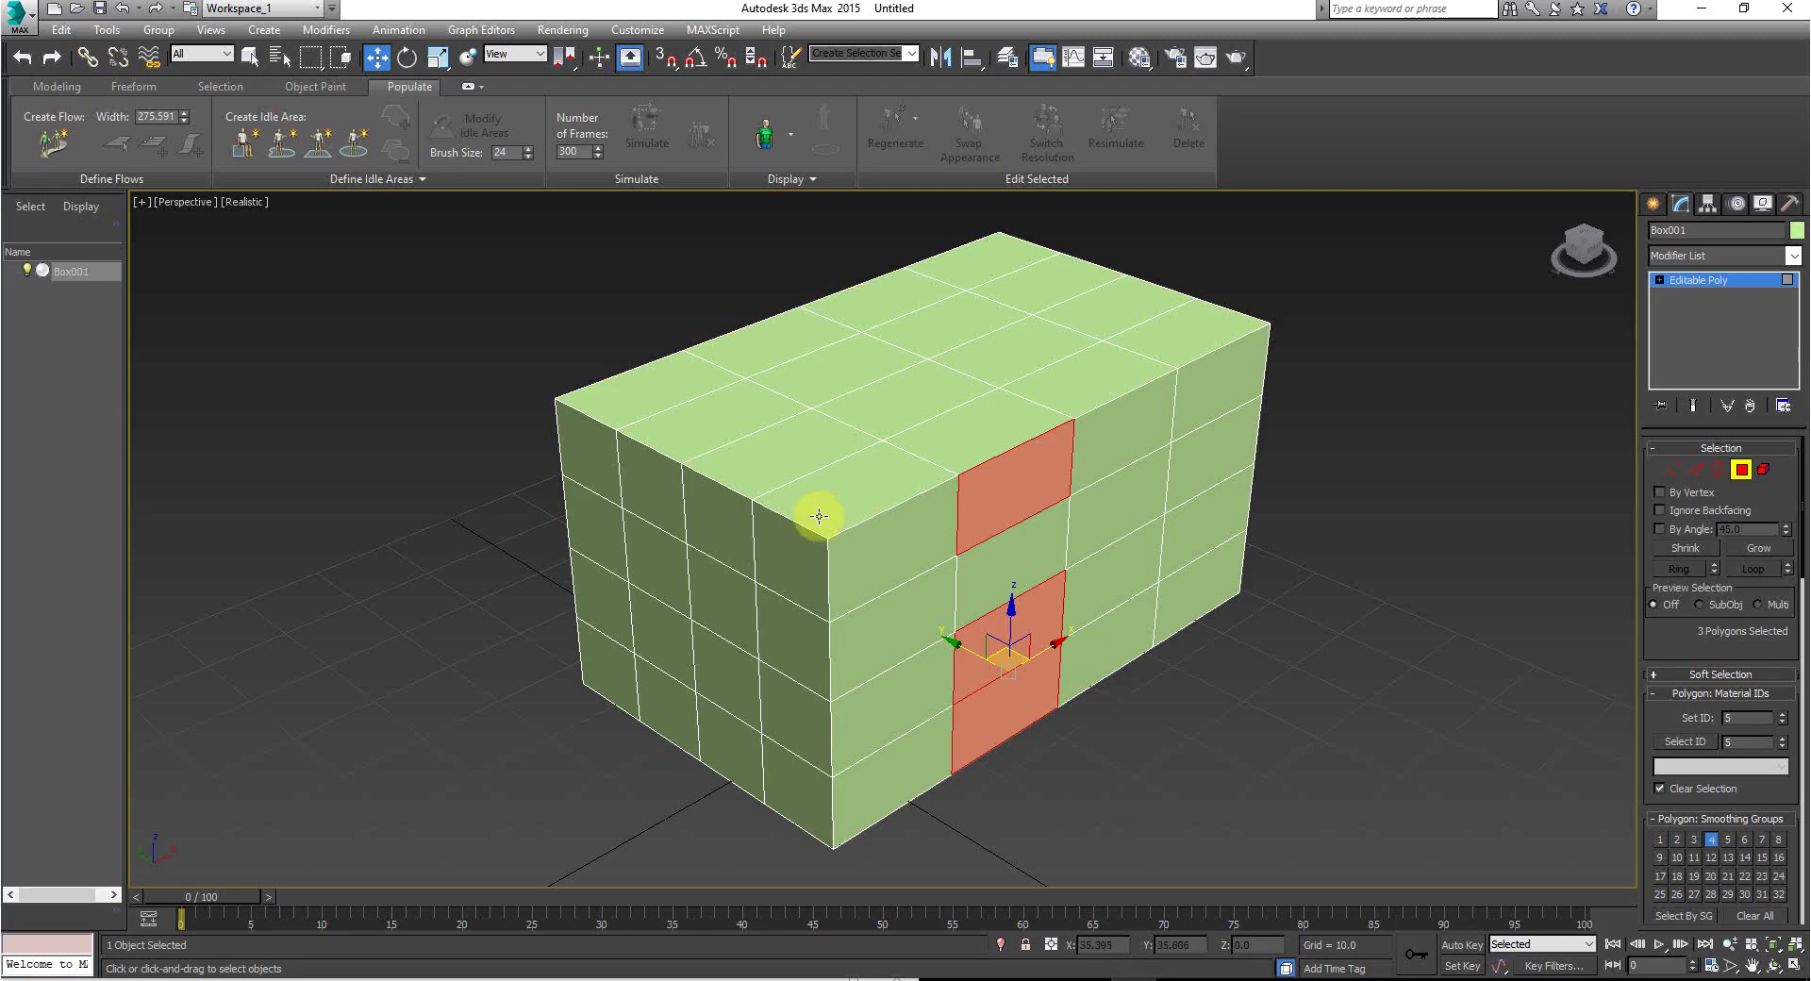
Step: In 3ds Max, select a matching L-shaped set of three polygons at the upper corner of the box's long side
click(889, 575)
ctrl+click(1004, 461)
ctrl+click(854, 626)
alt+middle_drag(858, 626, 861, 727)
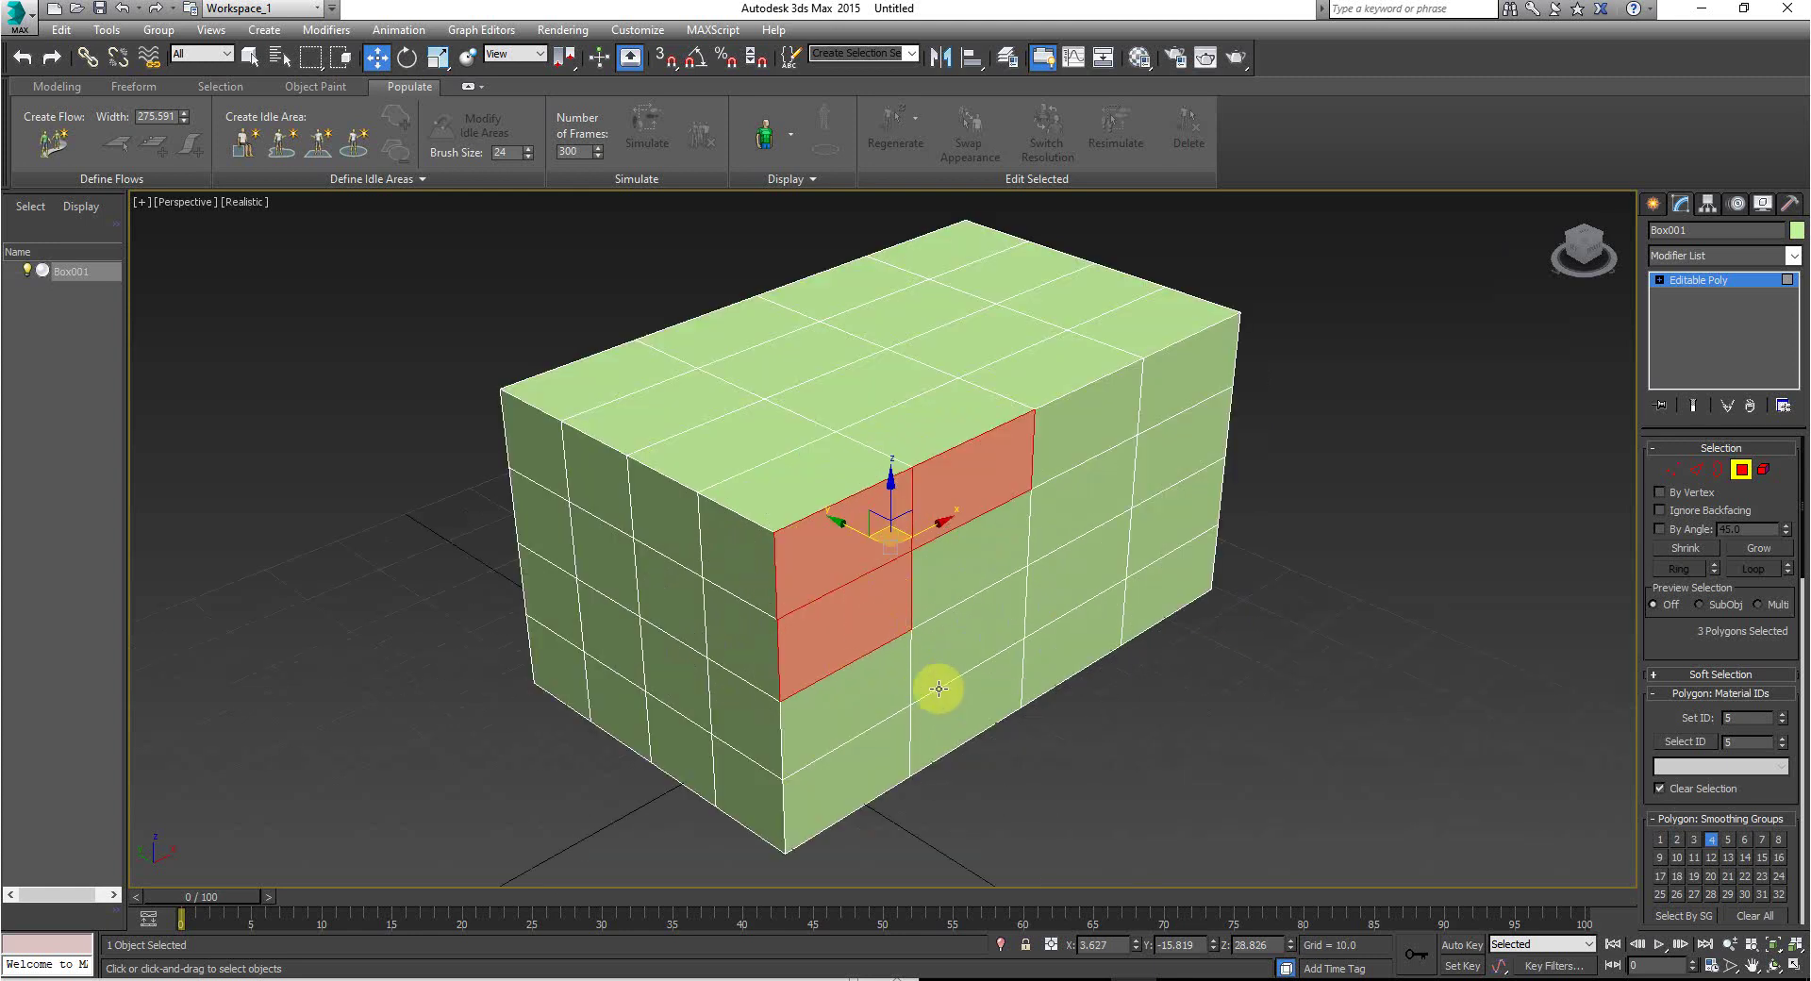
Step: Extrude the three selected polygons slightly outward from the box's long side
right_click(849, 562)
mouse_move(953, 752)
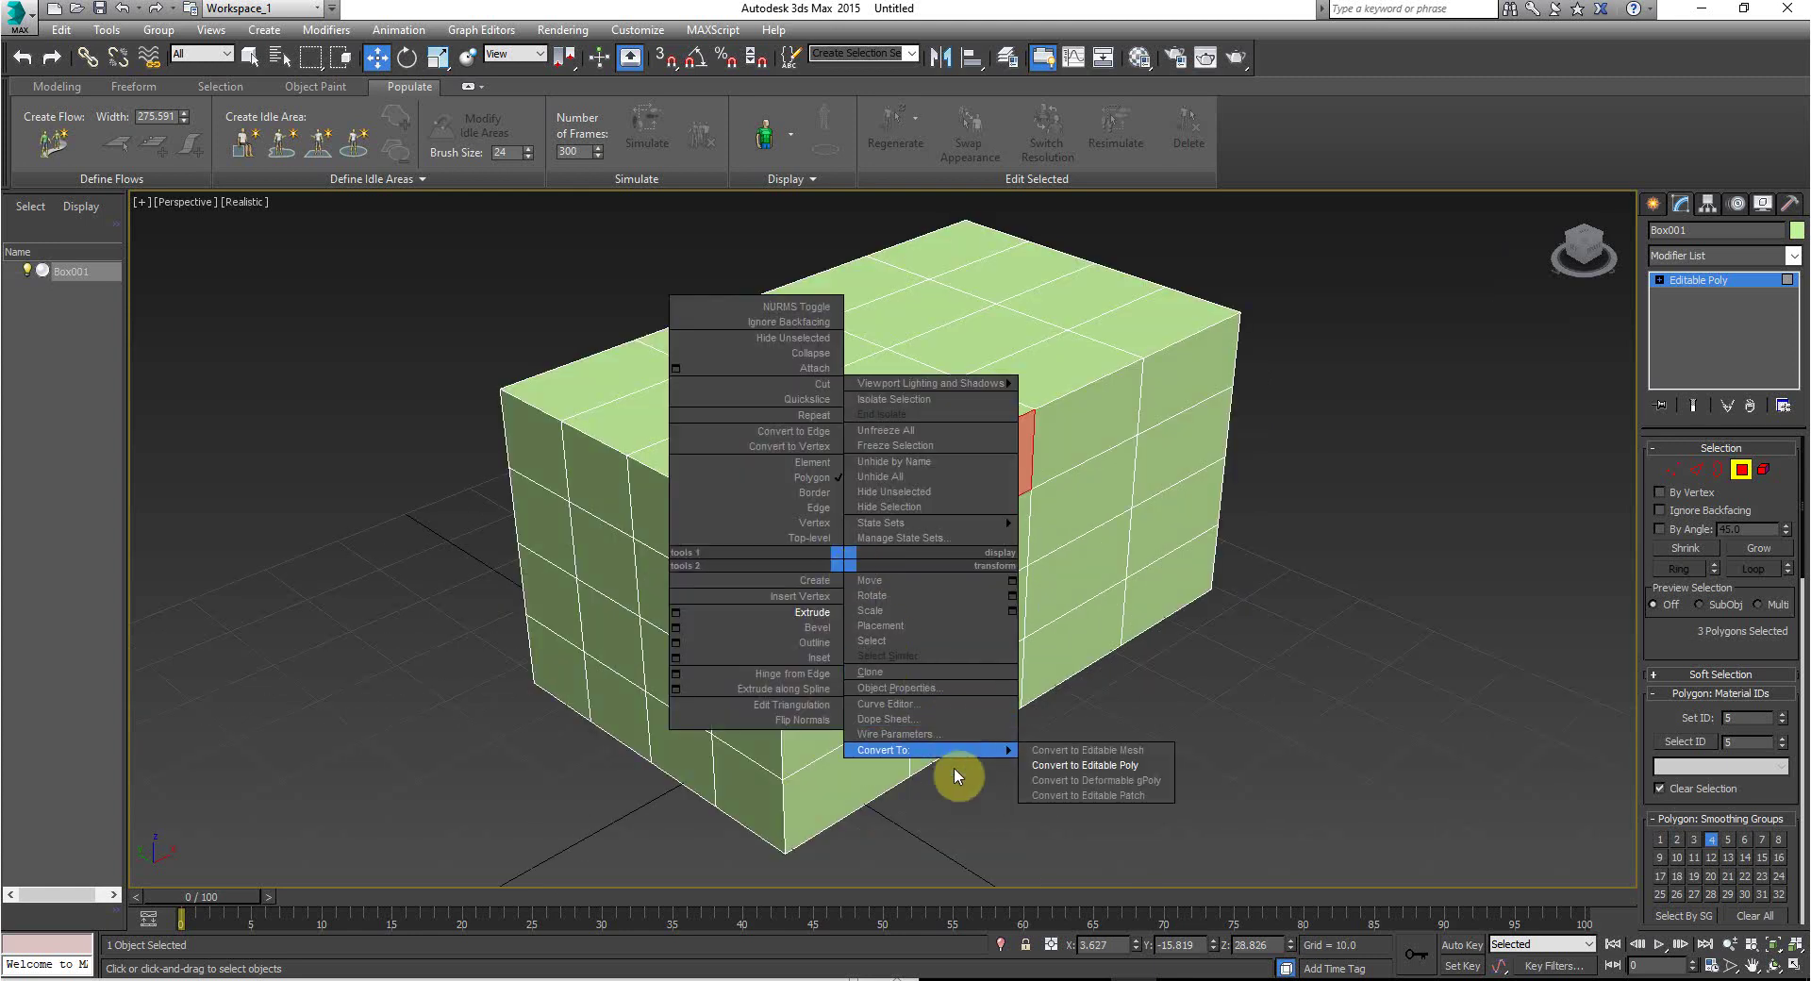
click(1609, 646)
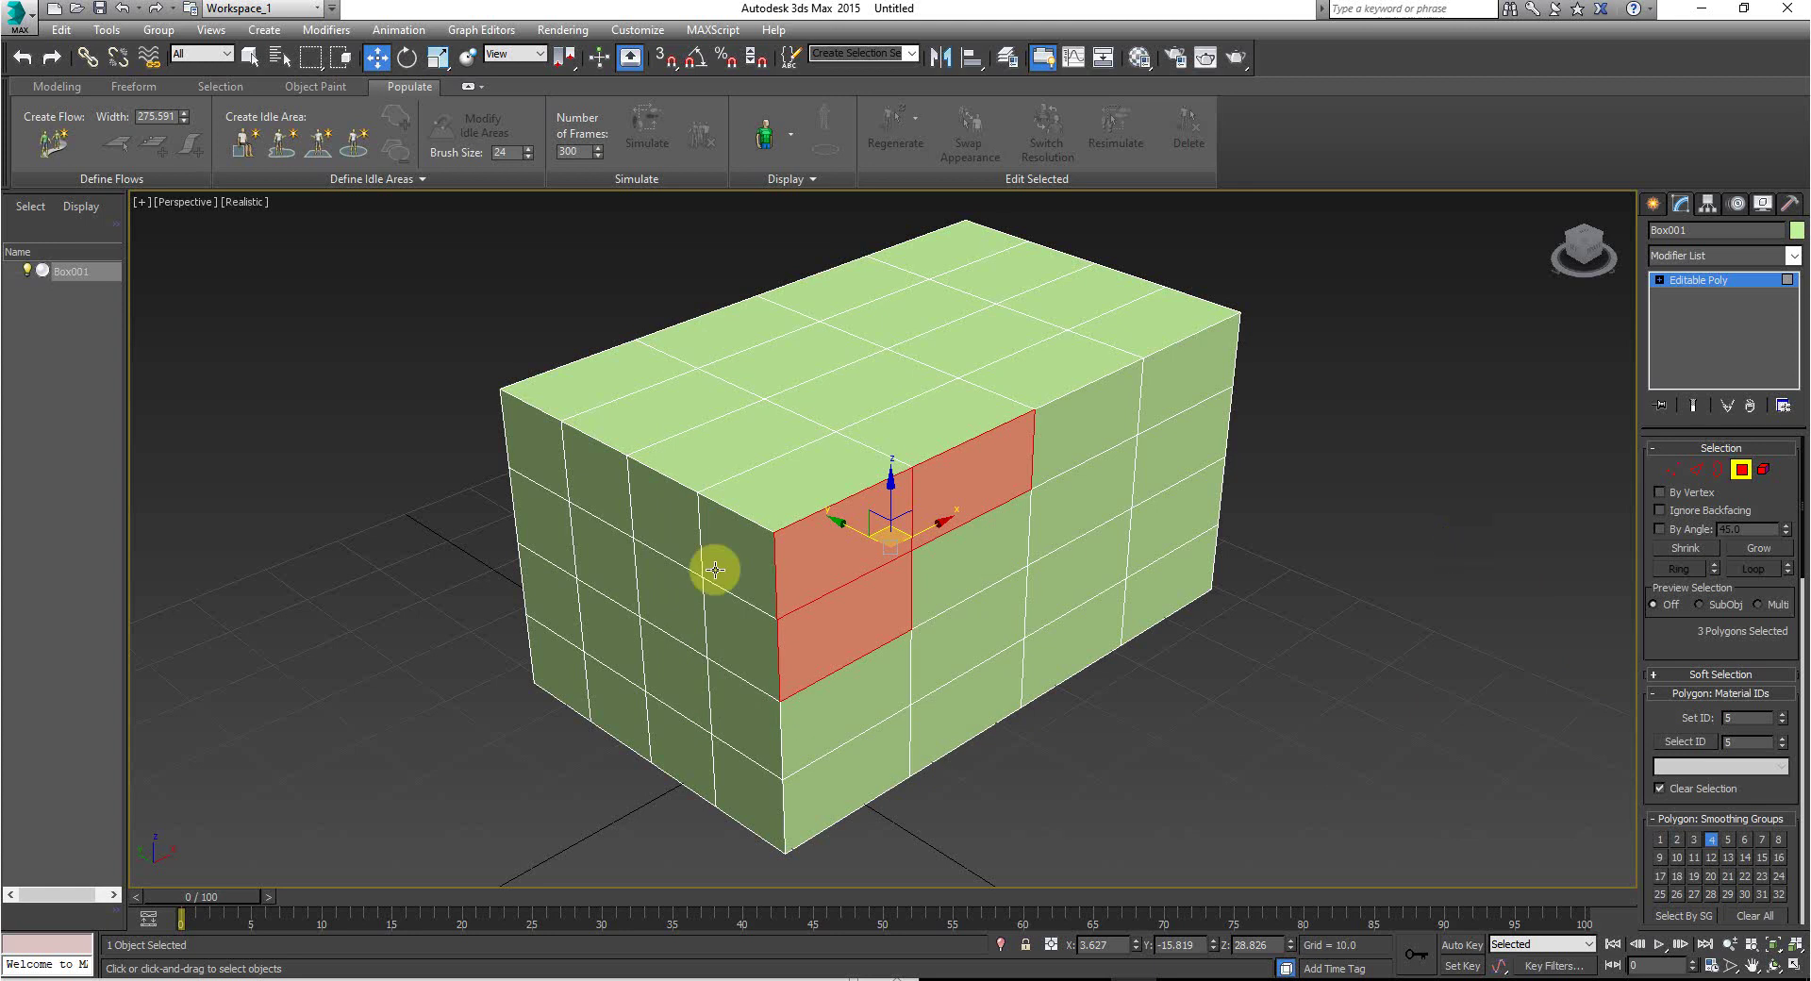
right_click(791, 521)
click(768, 566)
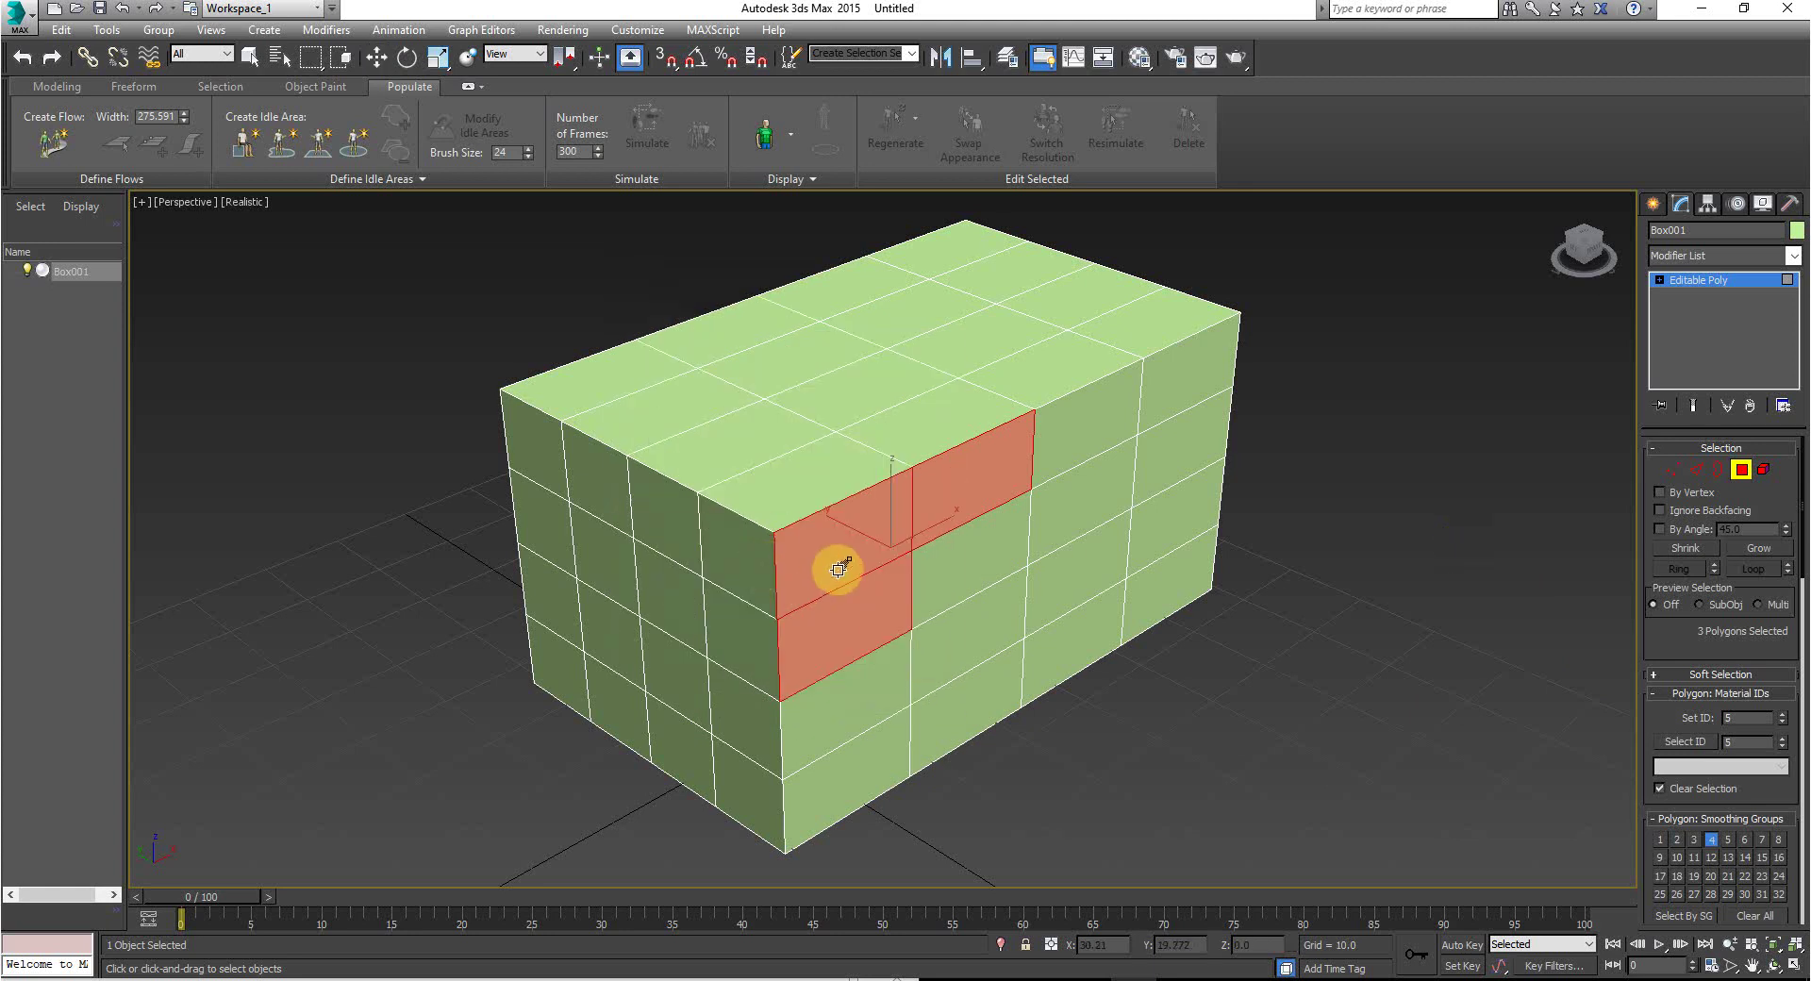
drag(862, 571, 761, 546)
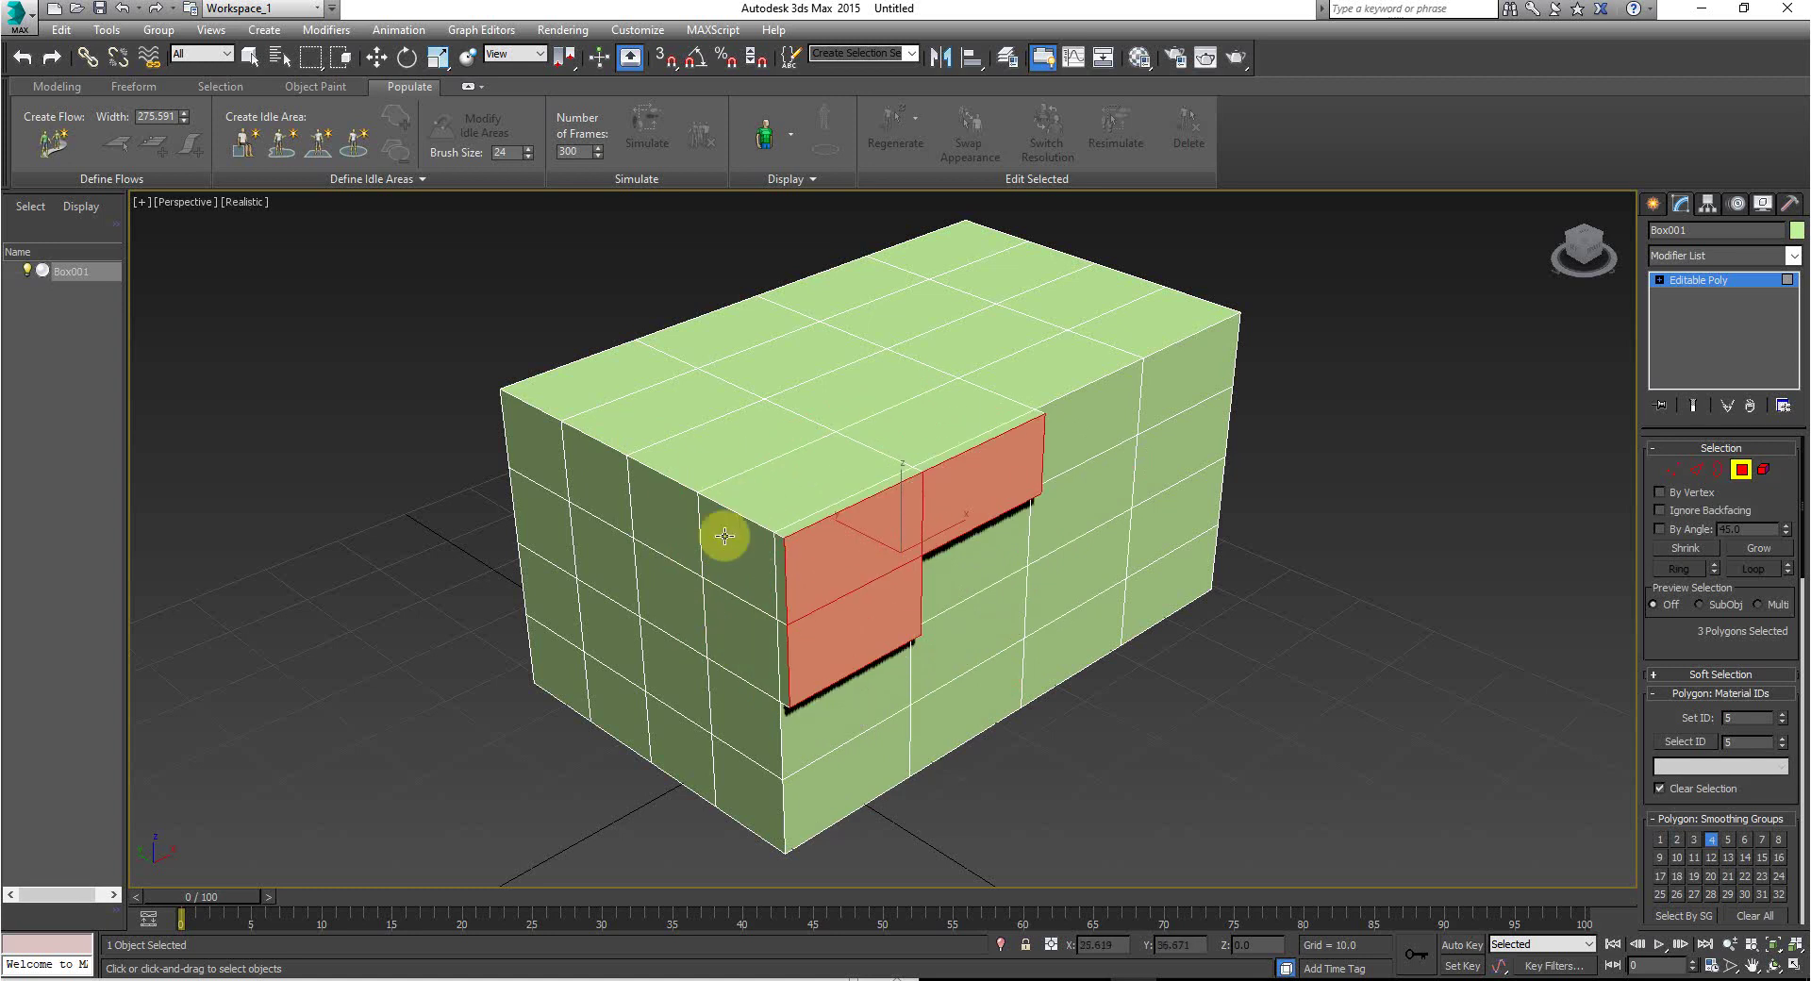
scroll(906, 513, down, 6)
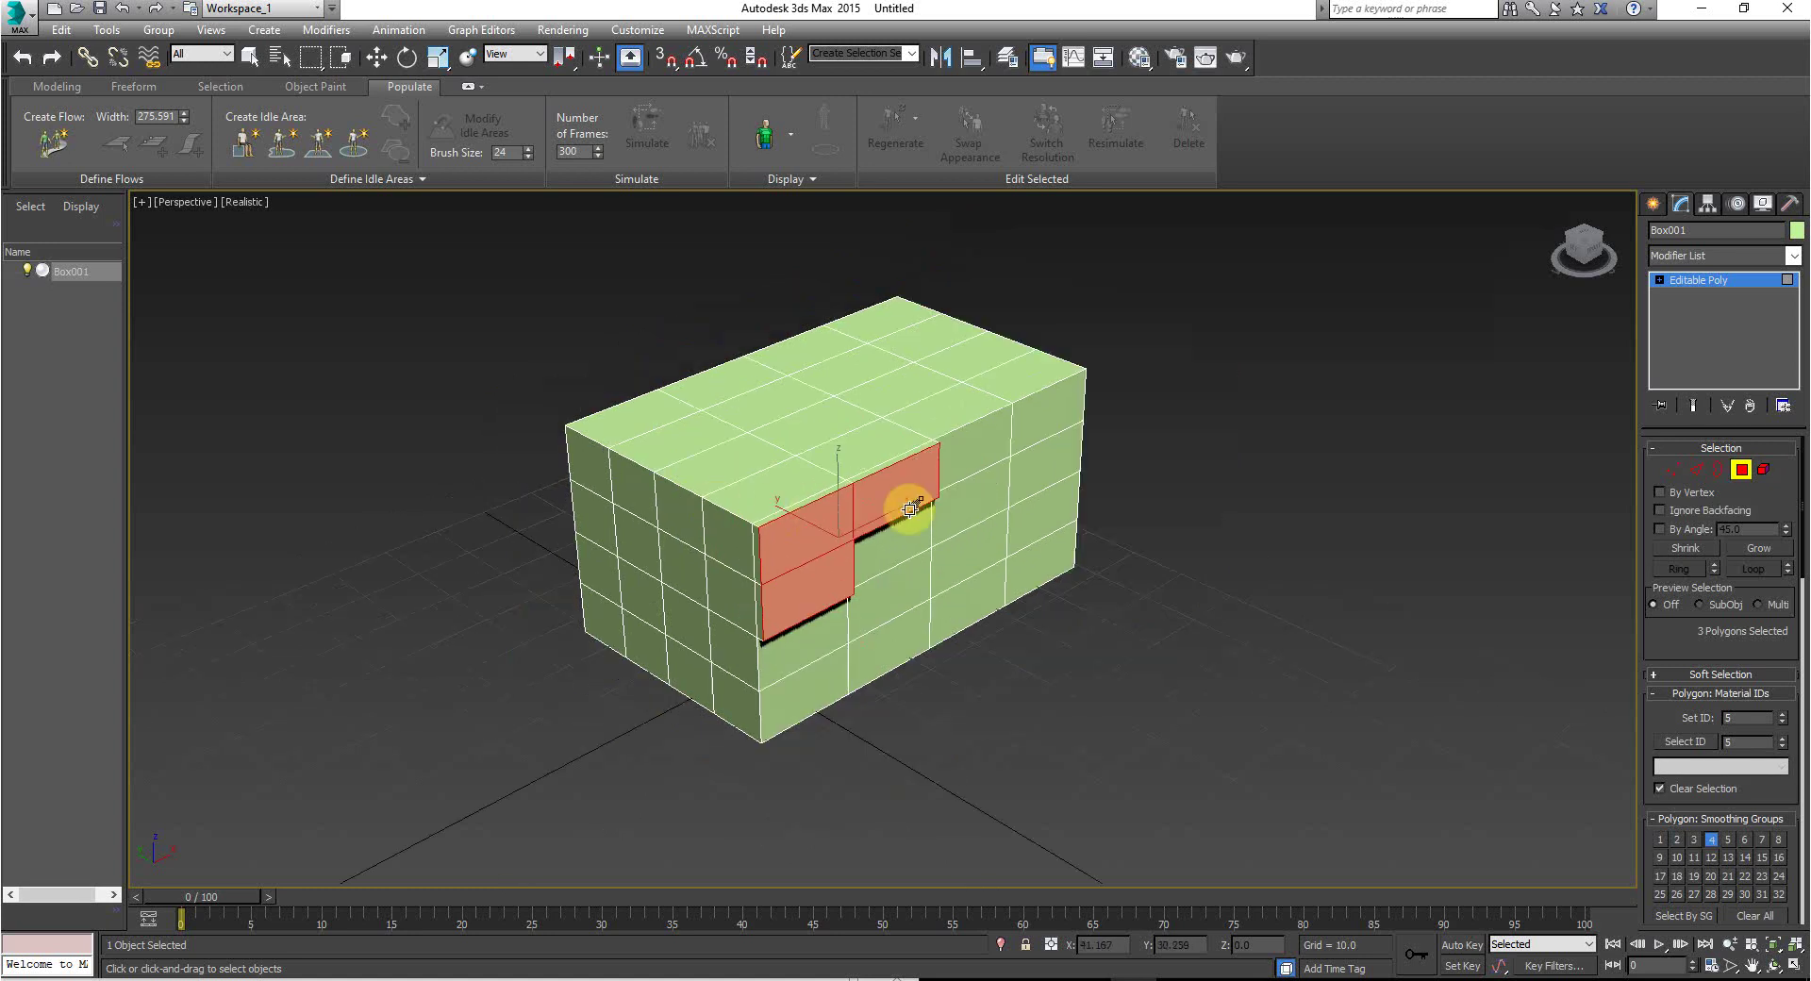
Step: Leave polygon mode, create a sphere with a radius of about 43 beside the box, and convert it to Editable Poly
click(1739, 469)
click(1653, 204)
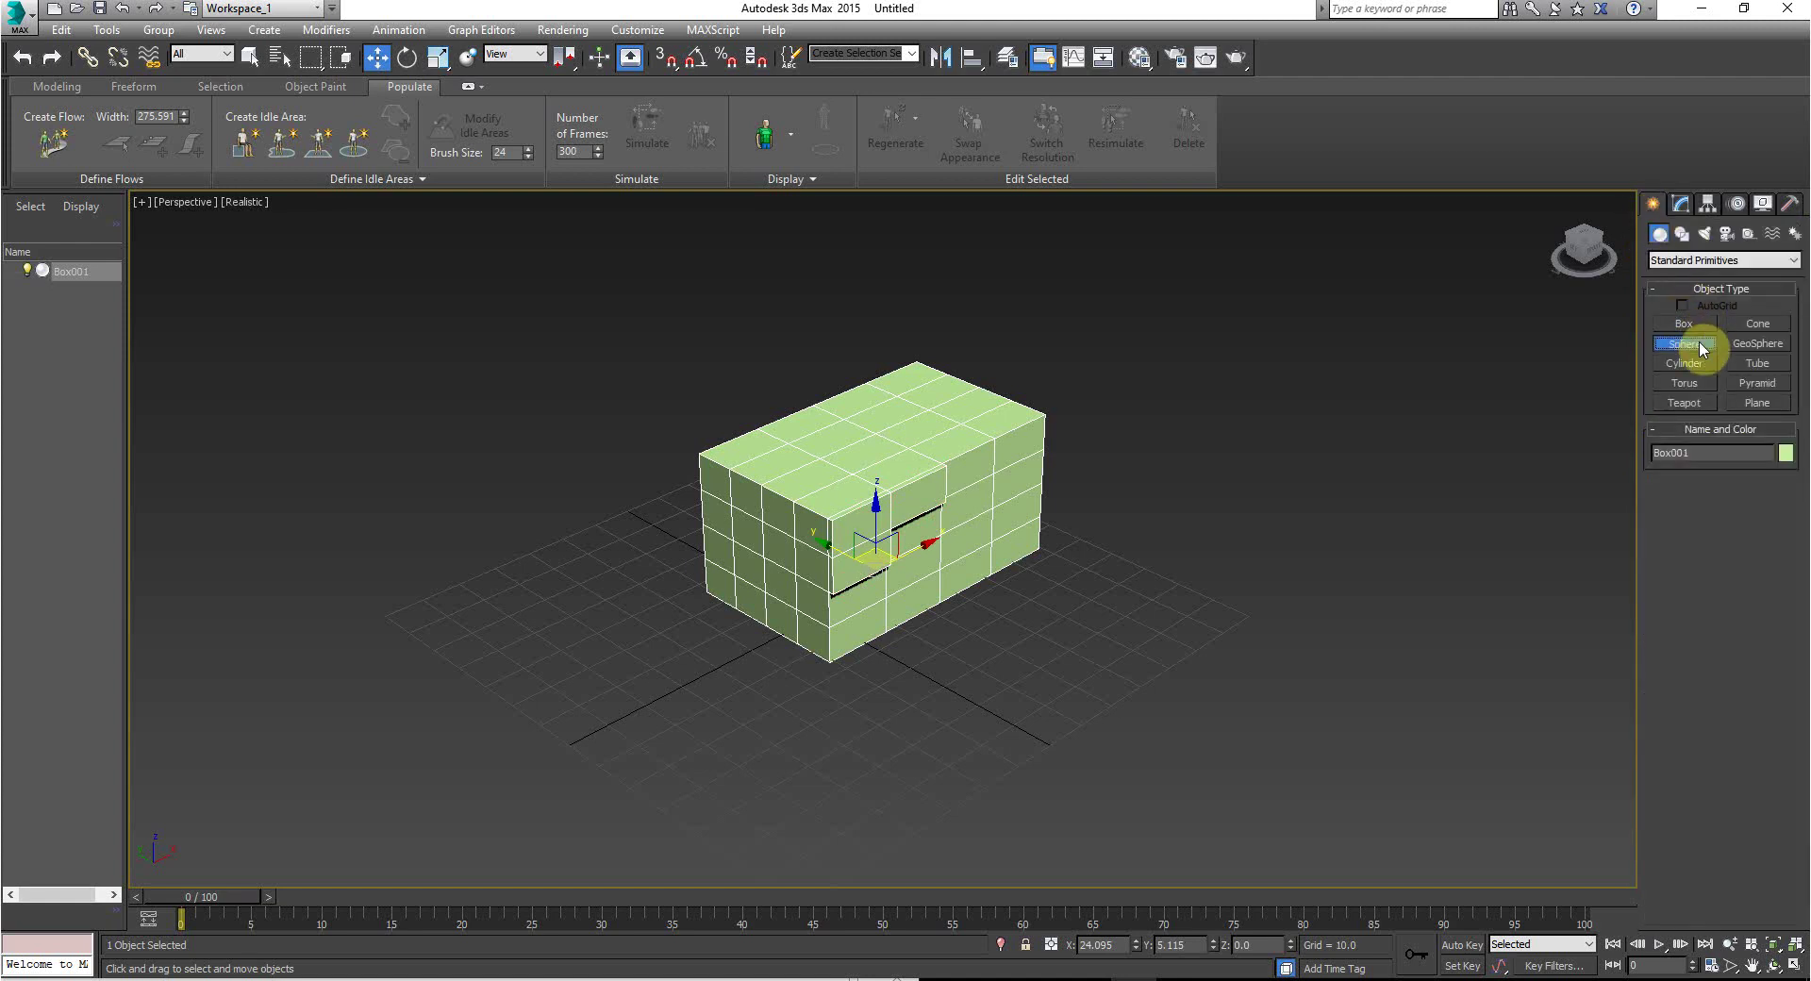
drag(538, 687, 528, 586)
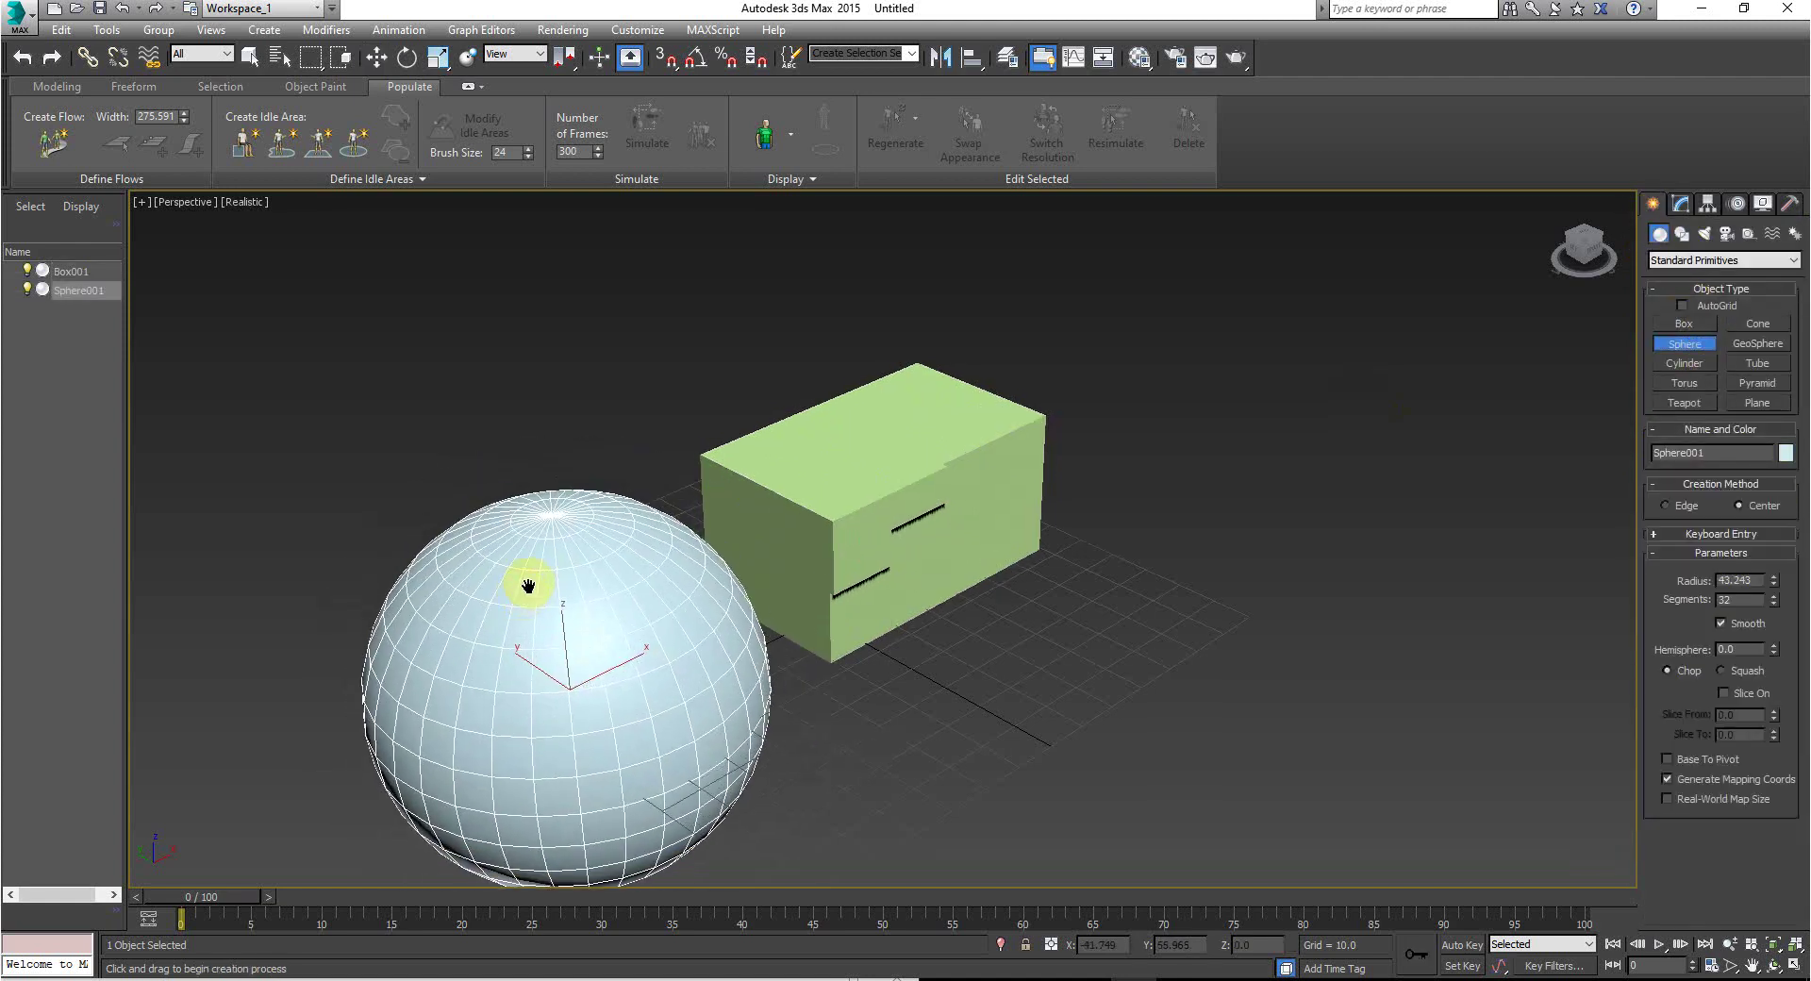
scroll(578, 457, up, 3)
key(w)
right_click(734, 480)
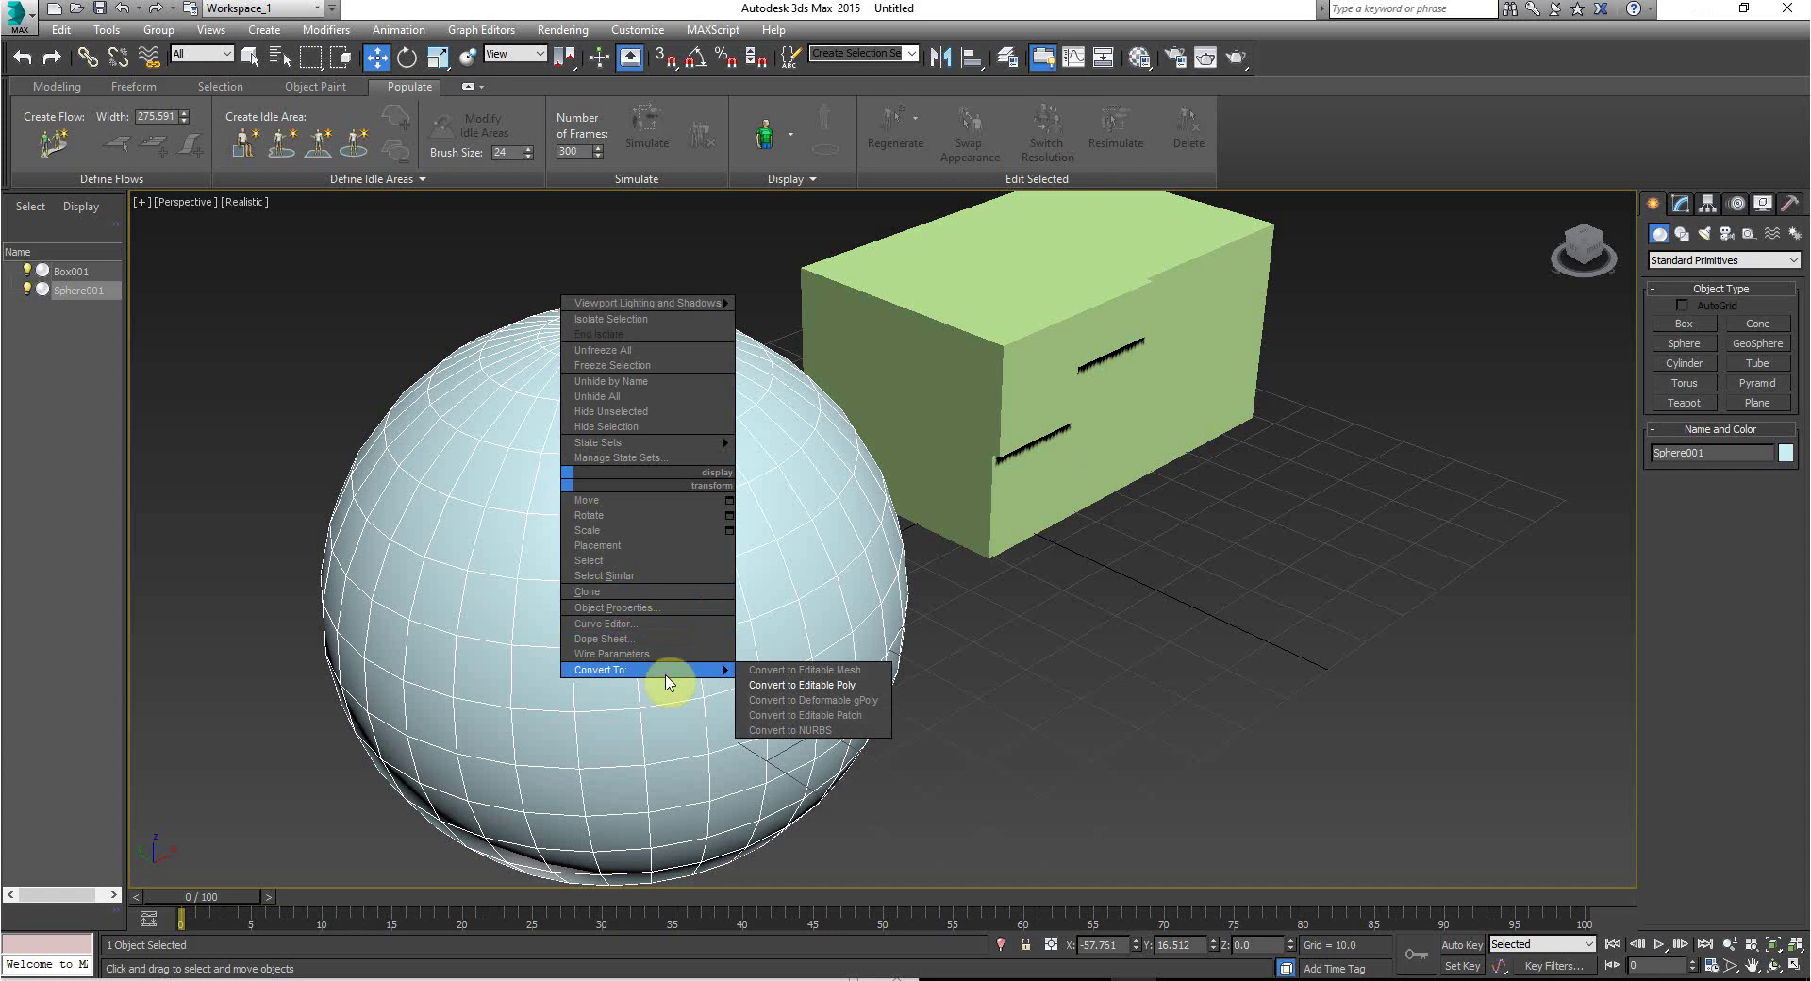
click(769, 687)
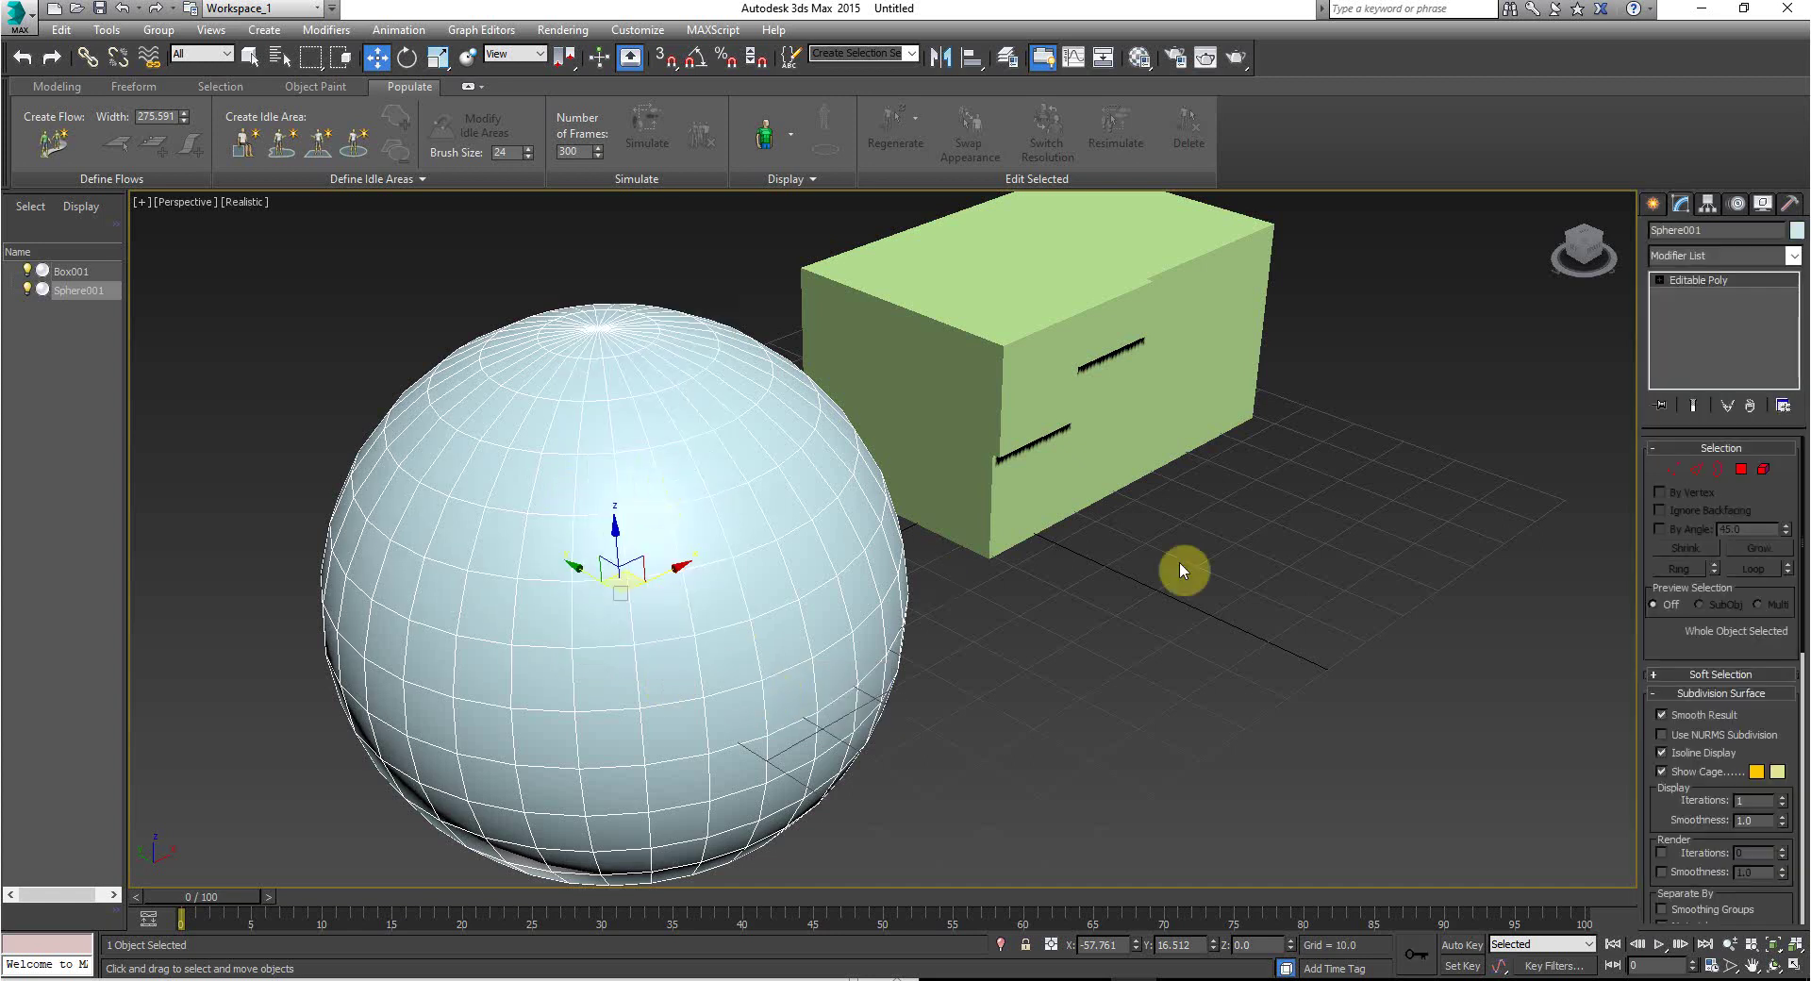
Step: Enable polygon selection on the sphere and select three adjoining polygons on the side near the box
click(1743, 468)
click(762, 571)
ctrl+click(755, 528)
ctrl+click(762, 495)
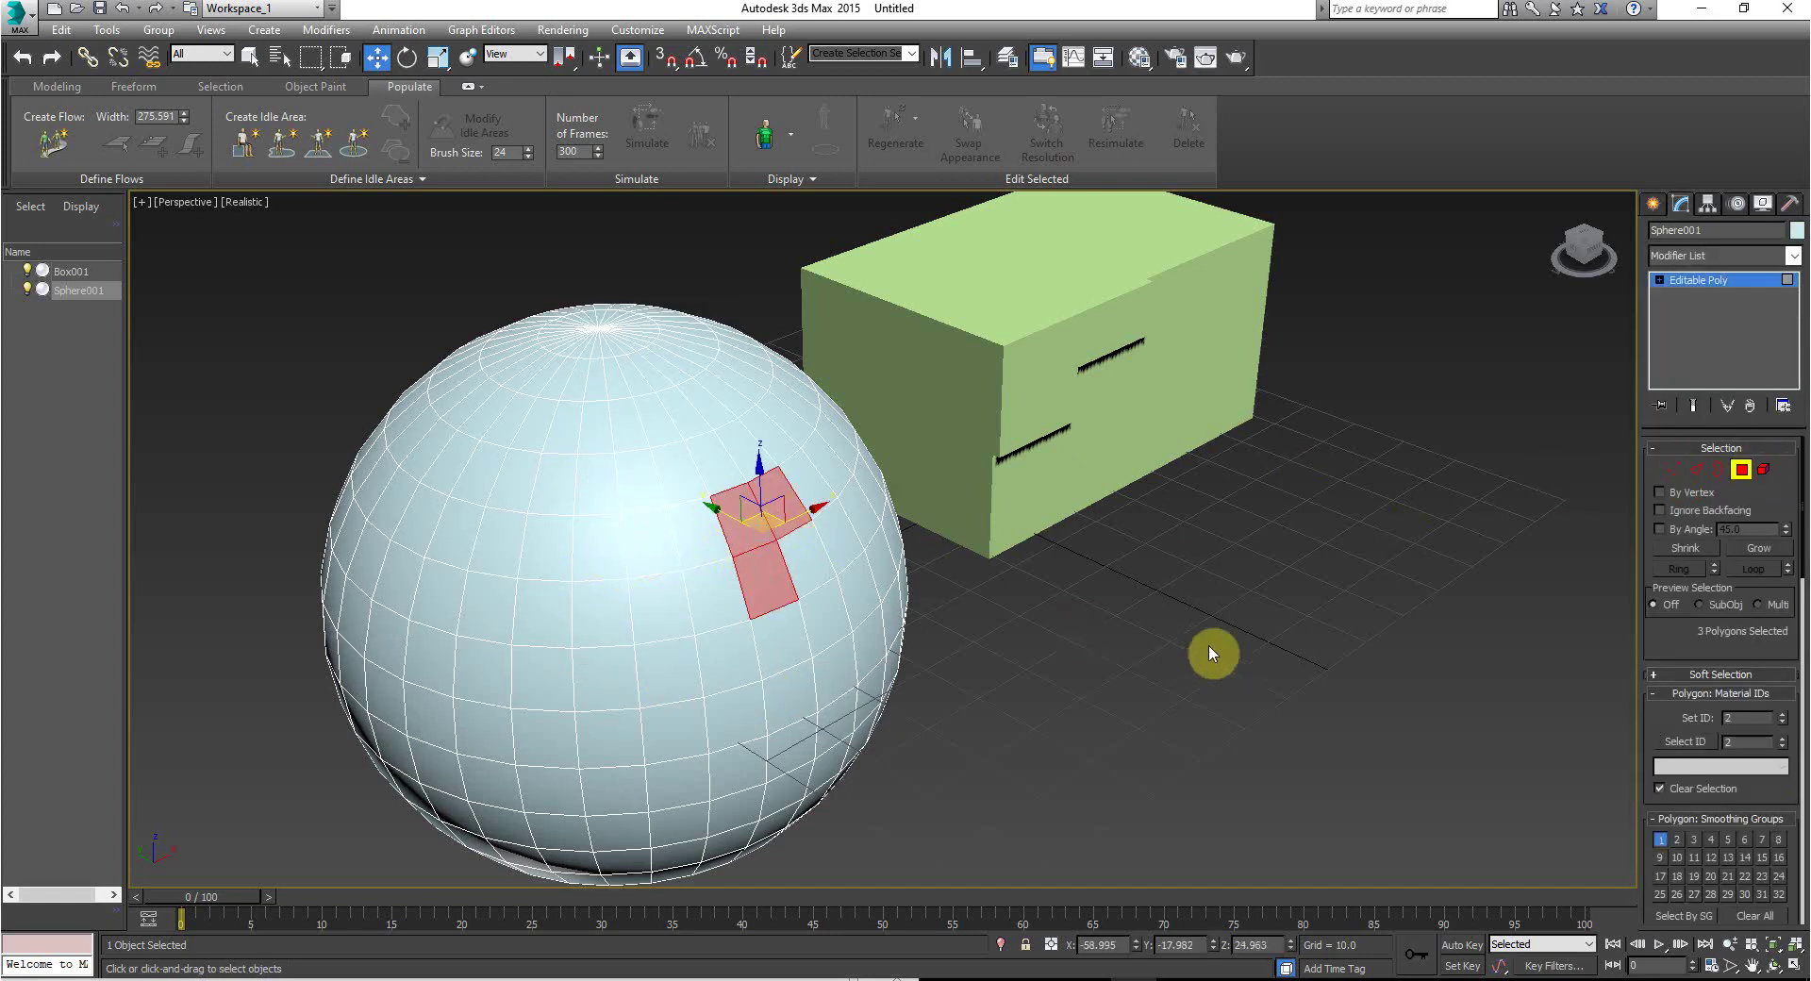
Step: Extrude the three selected polygons of the sphere
right_click(736, 516)
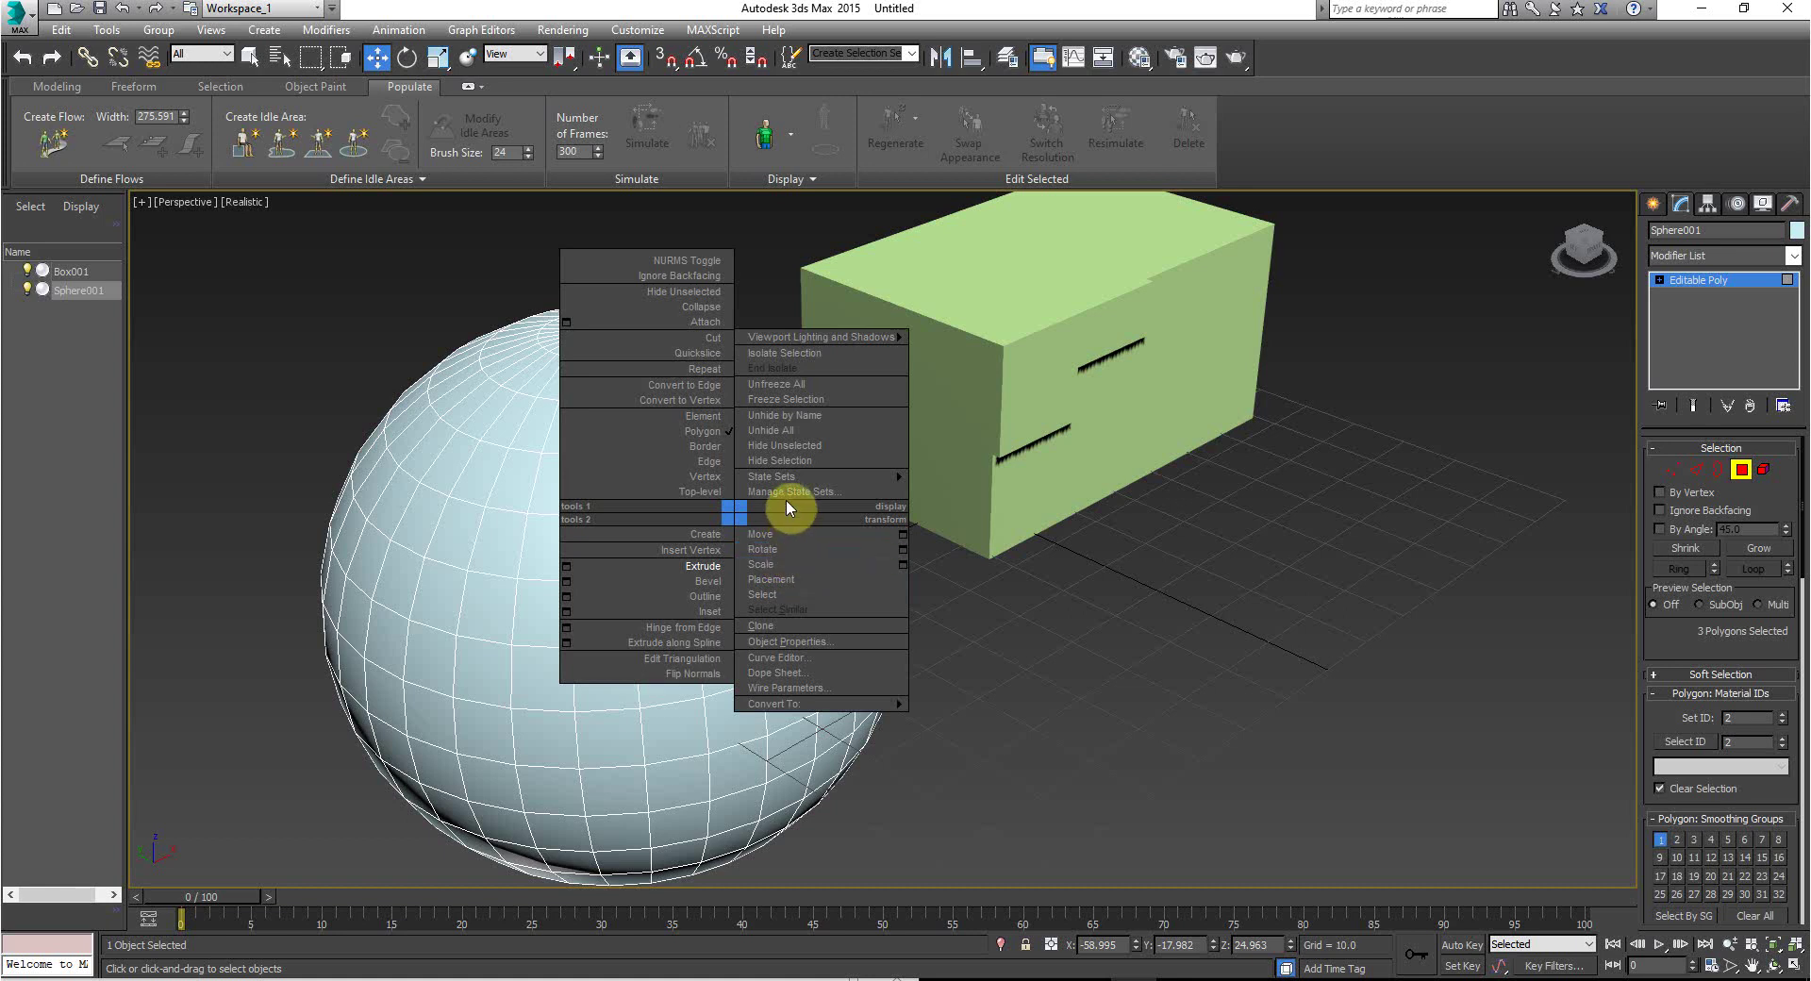
click(703, 567)
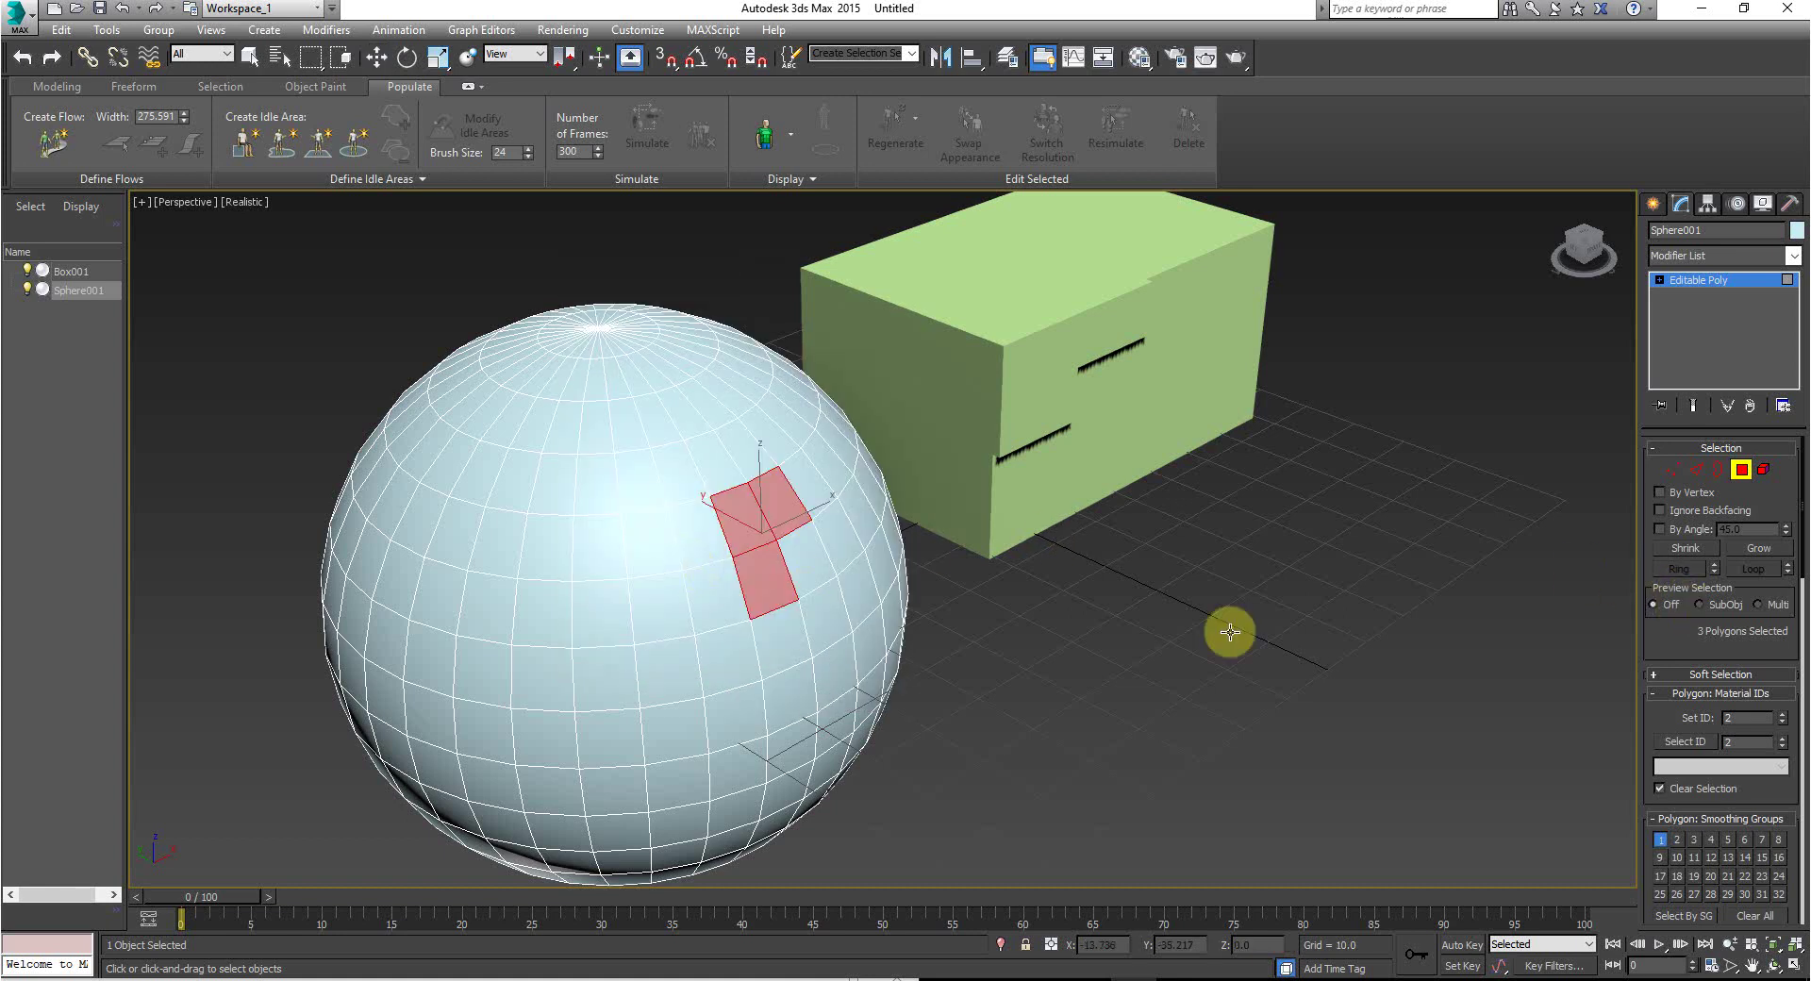
right_click(746, 515)
click(703, 565)
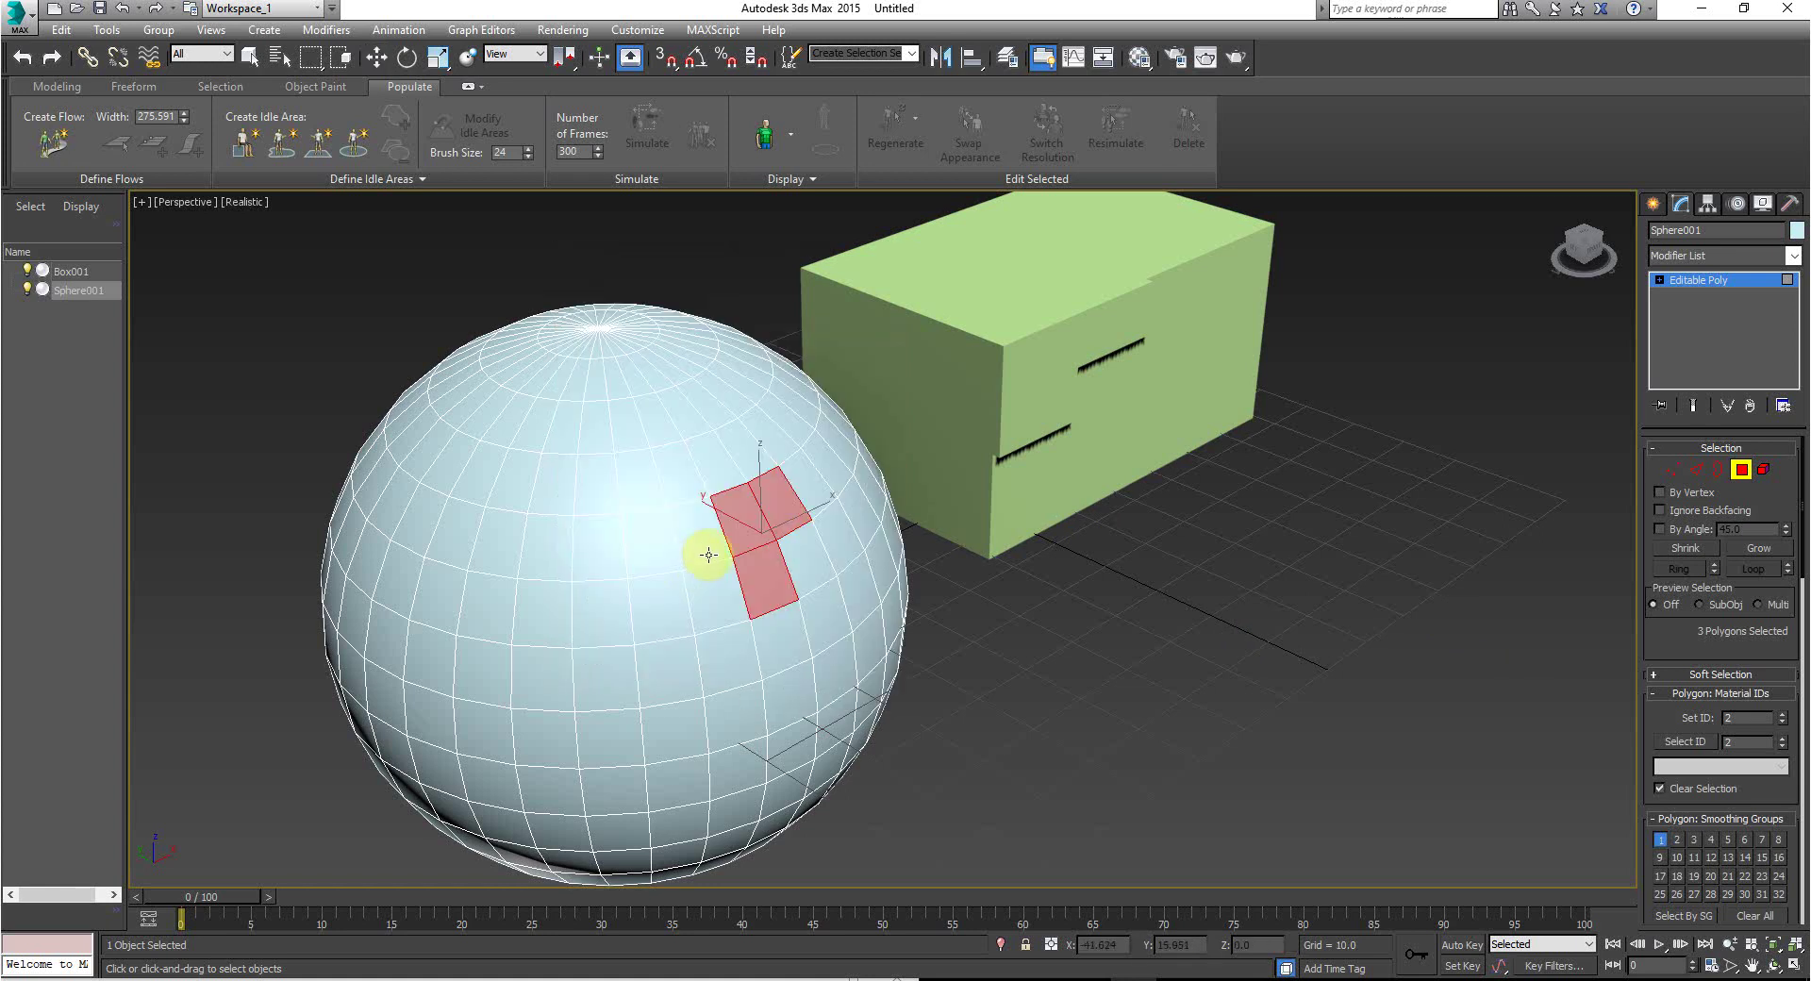
drag(740, 528, 40, 879)
drag(722, 795, 1679, 338)
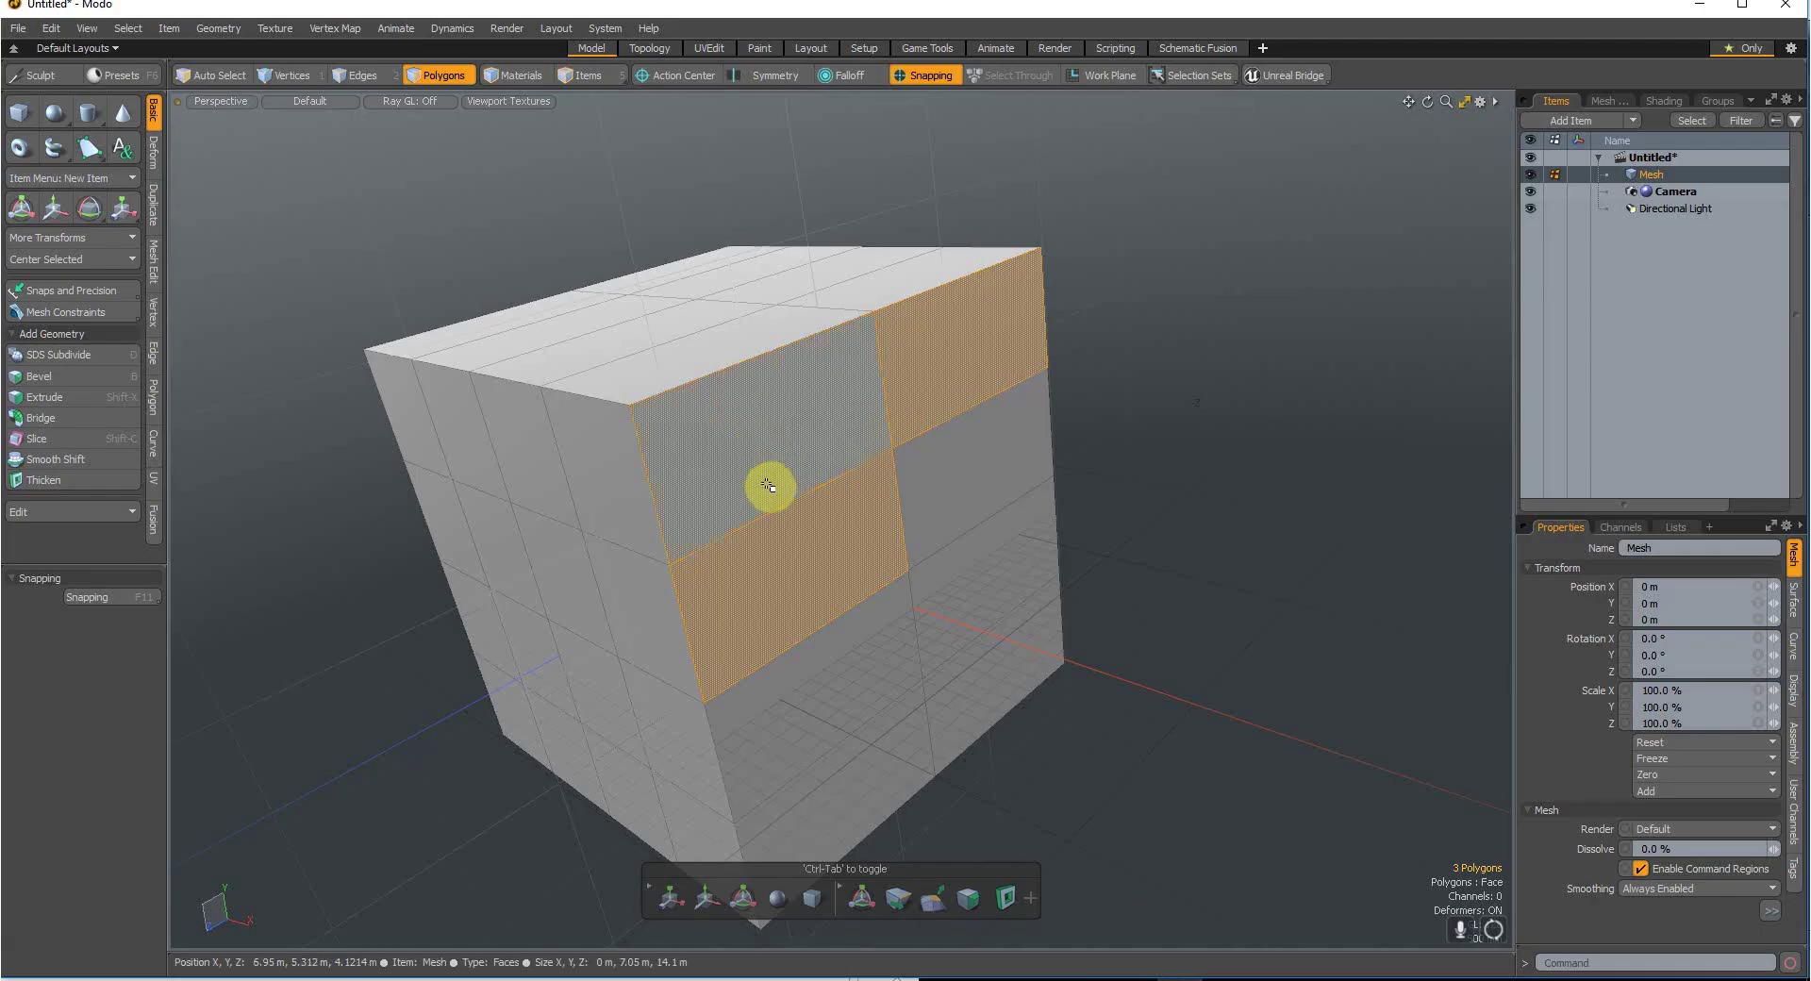
Step: Set the action center to Local for the three selected polygons of the cube
scroll(768, 486, down, 2)
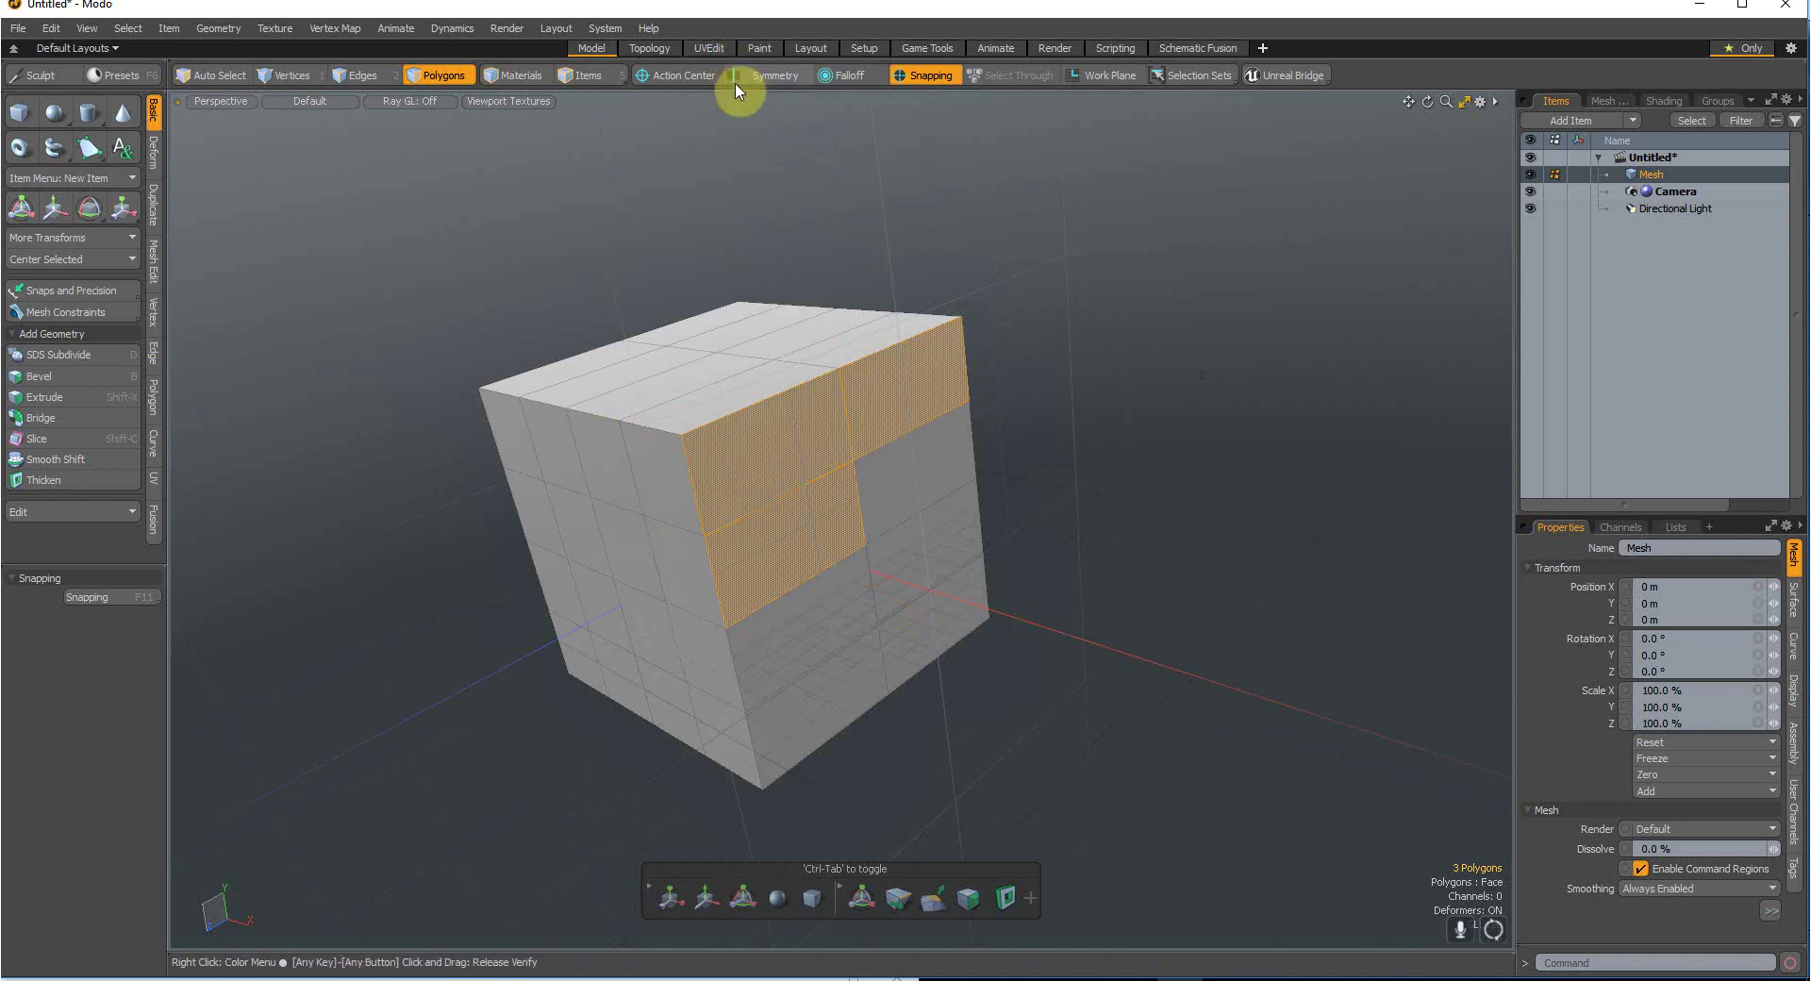
click(823, 85)
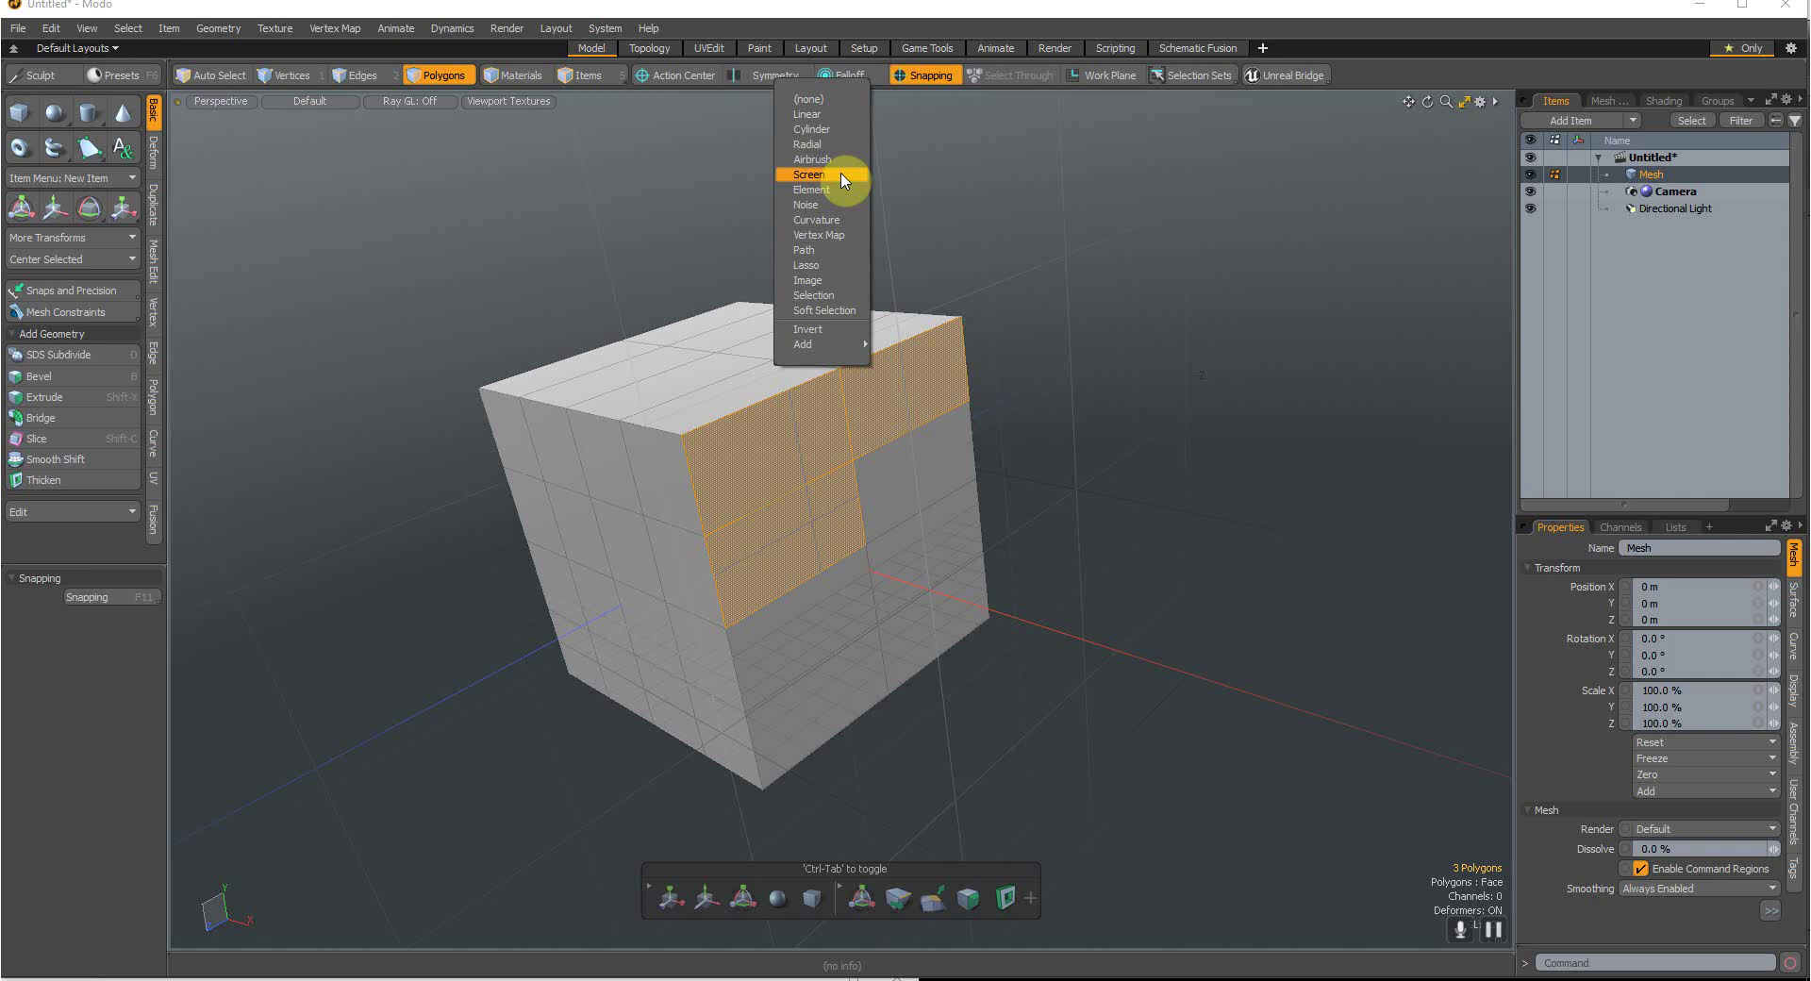
click(660, 80)
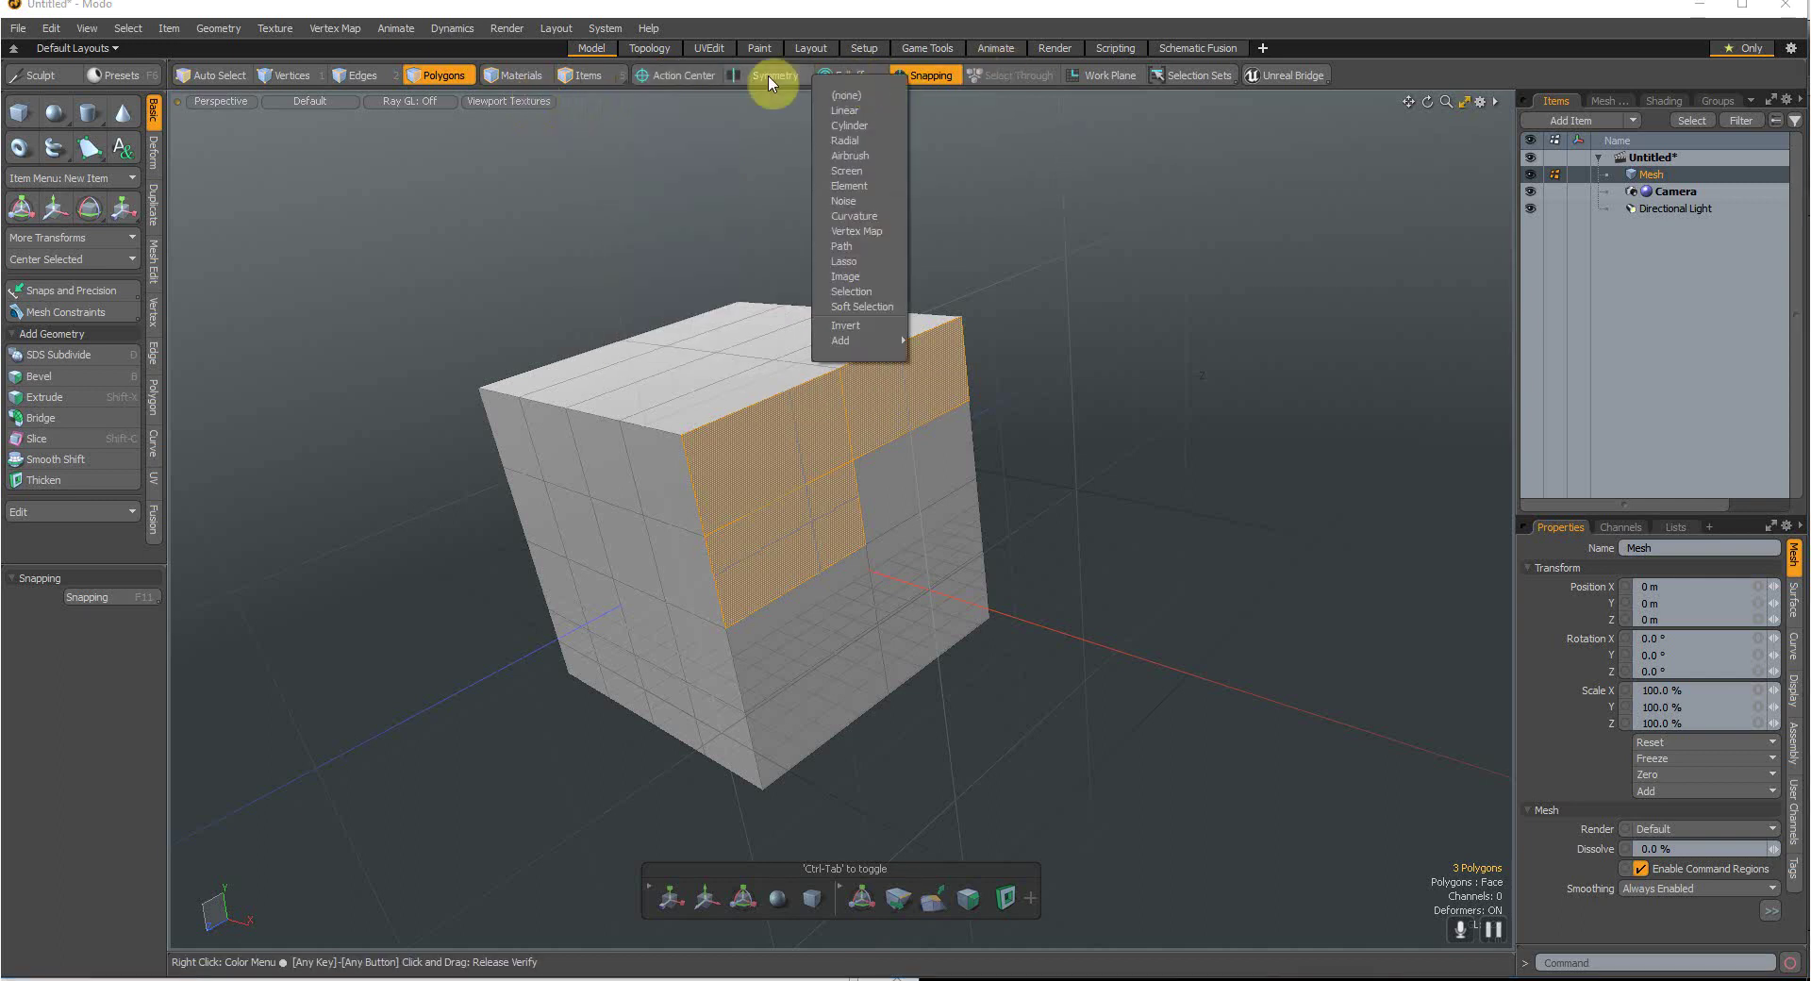
click(703, 78)
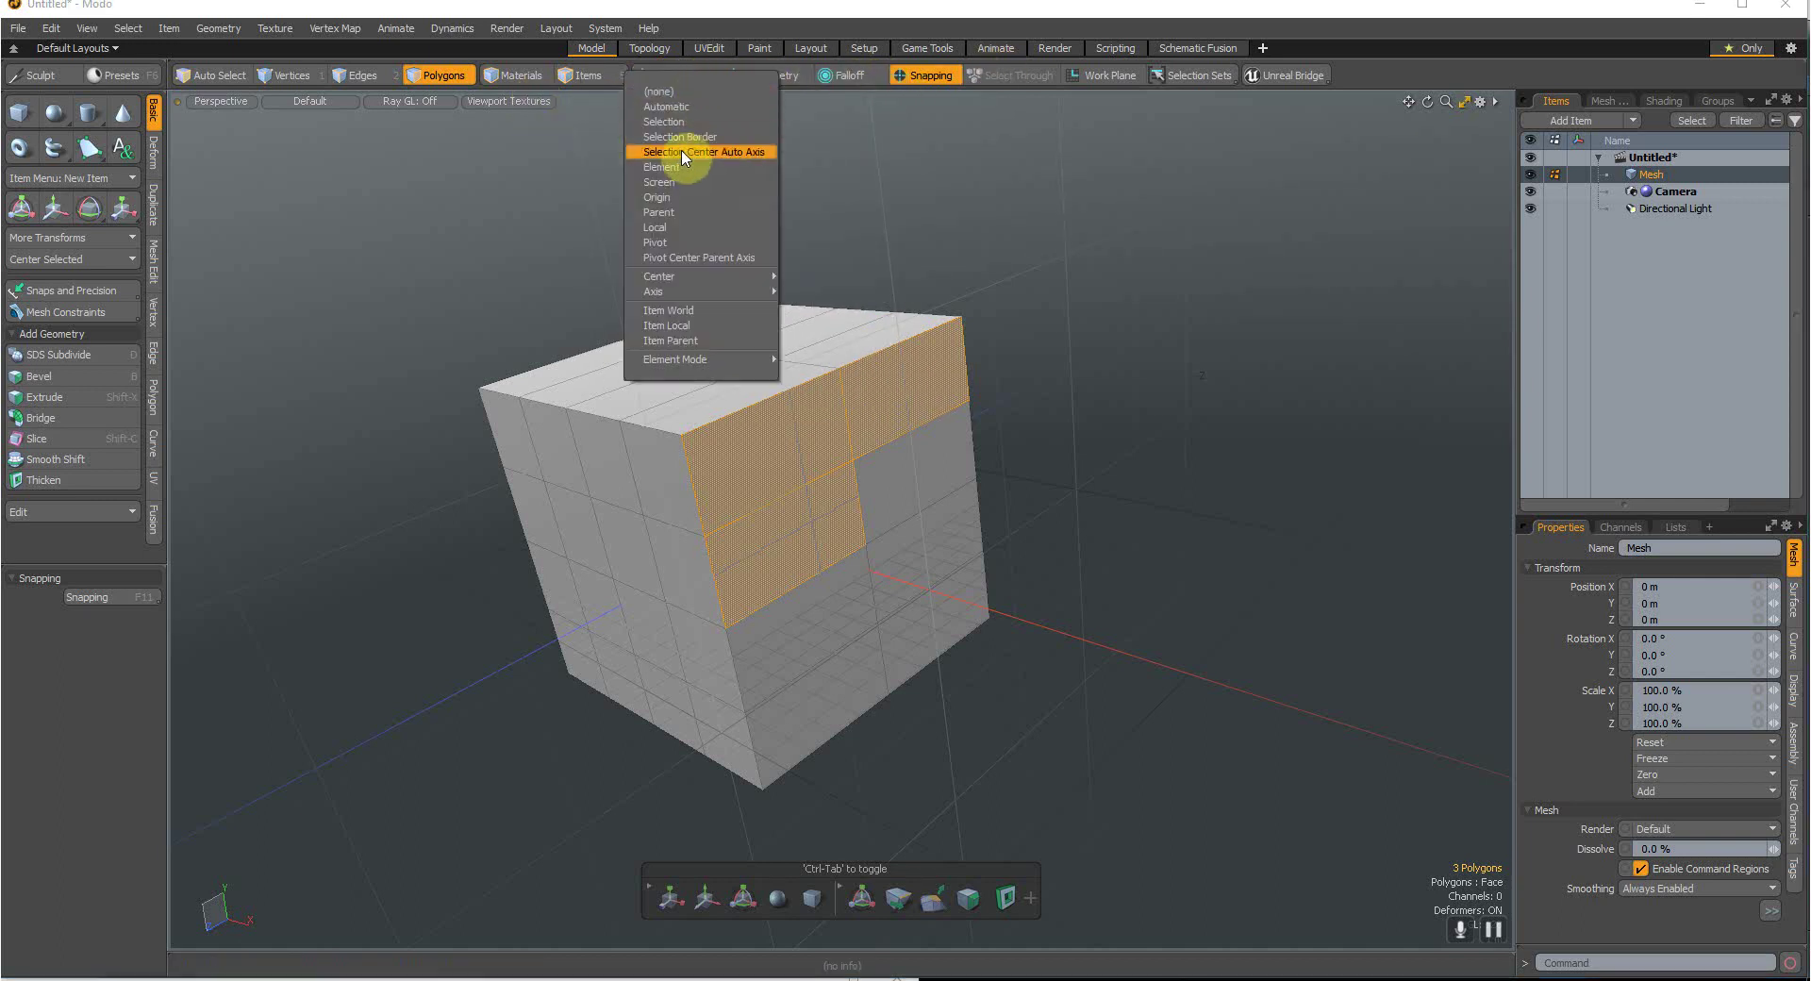
click(676, 221)
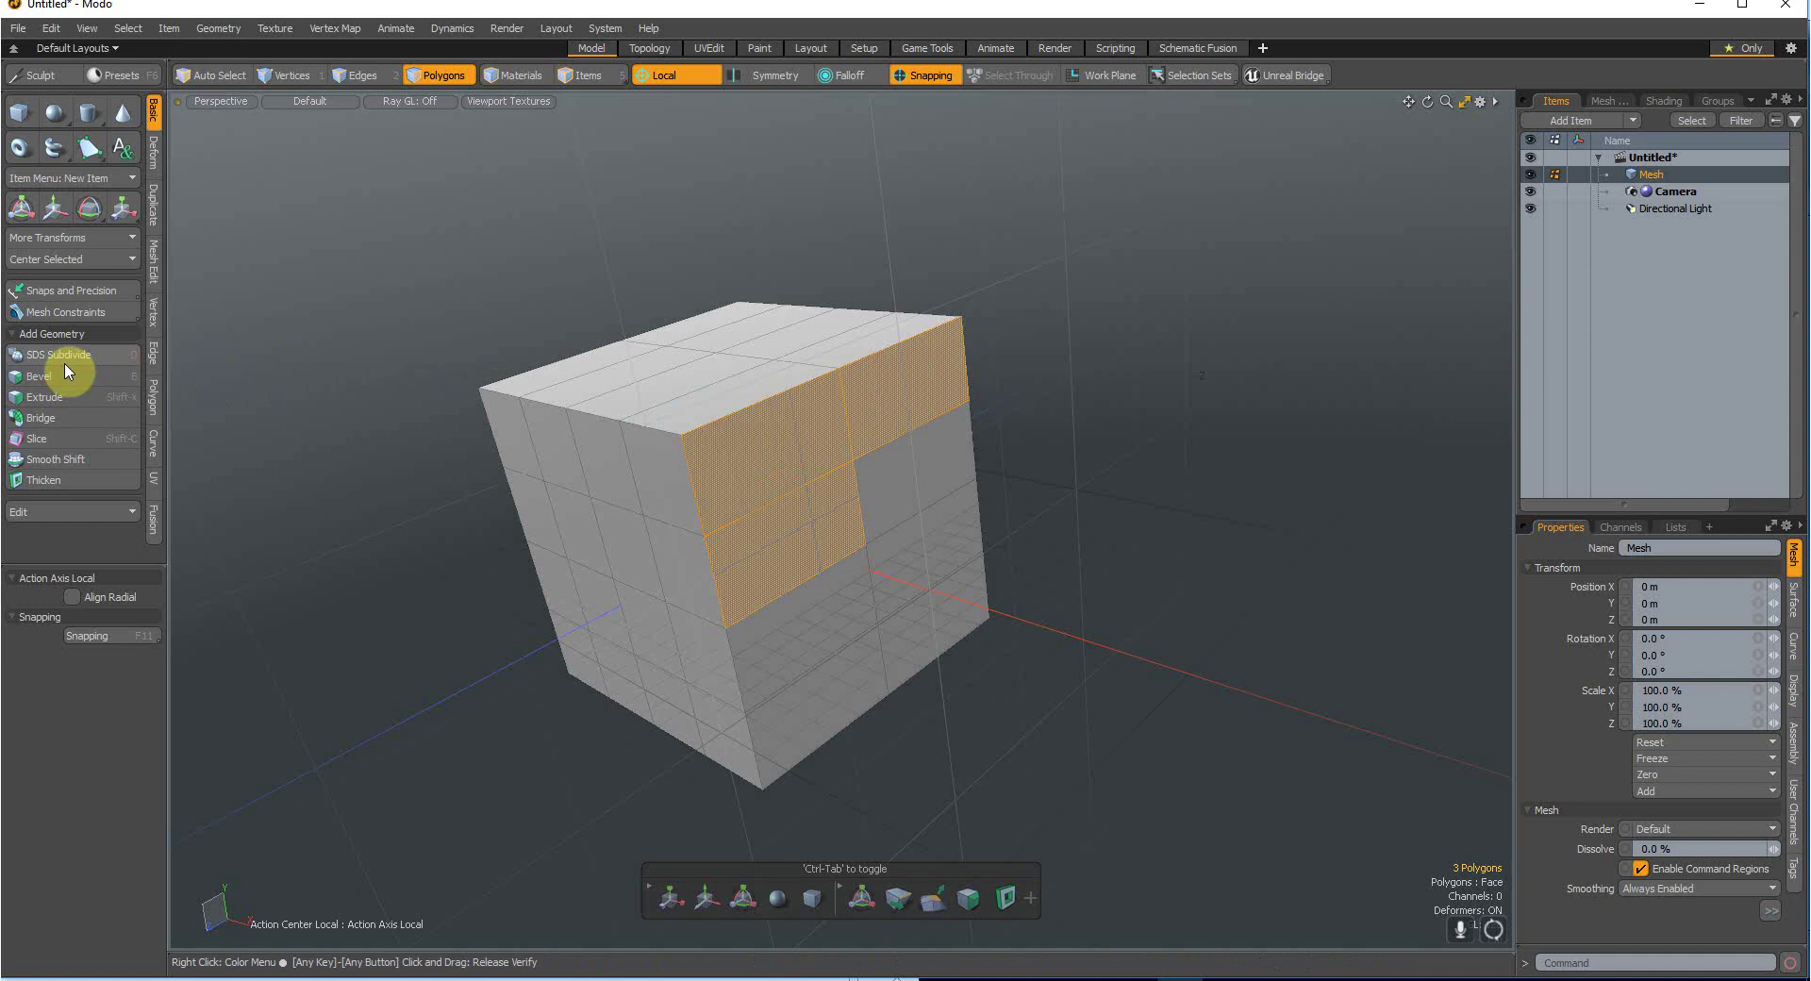
Step: Try moving the cube's three selected polygons outward with the Transform tool, and undo the move
click(43, 397)
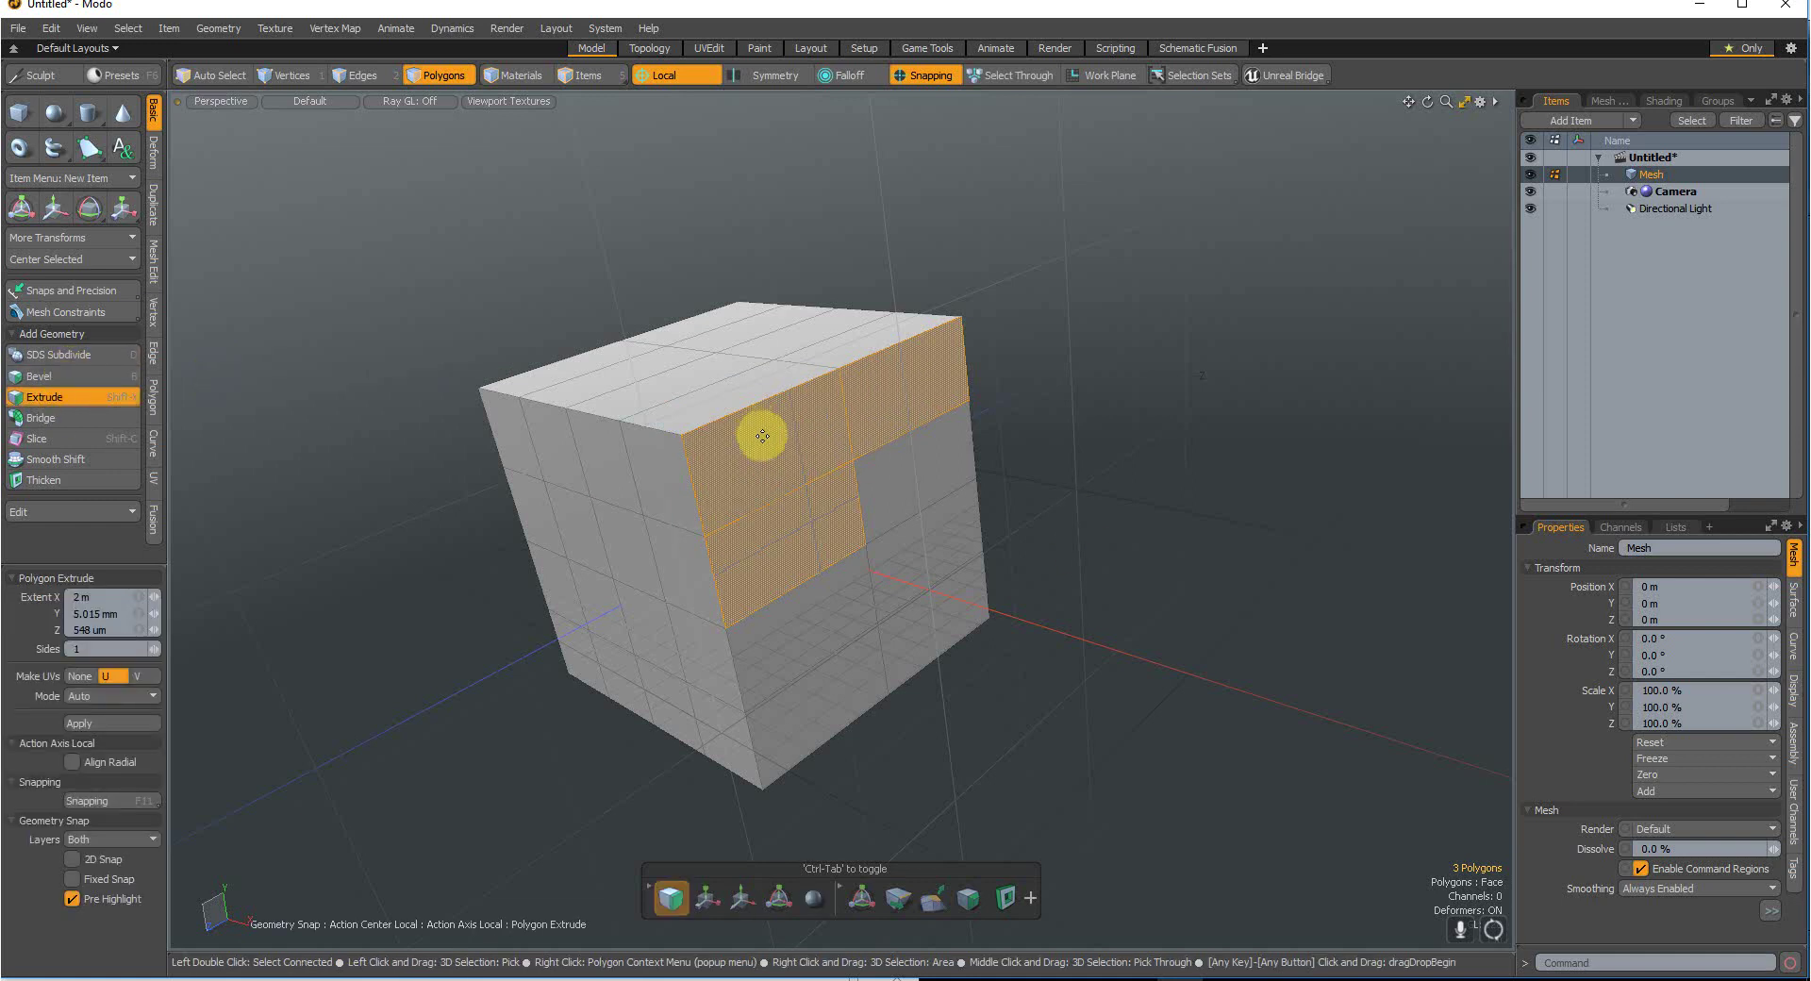
key(e)
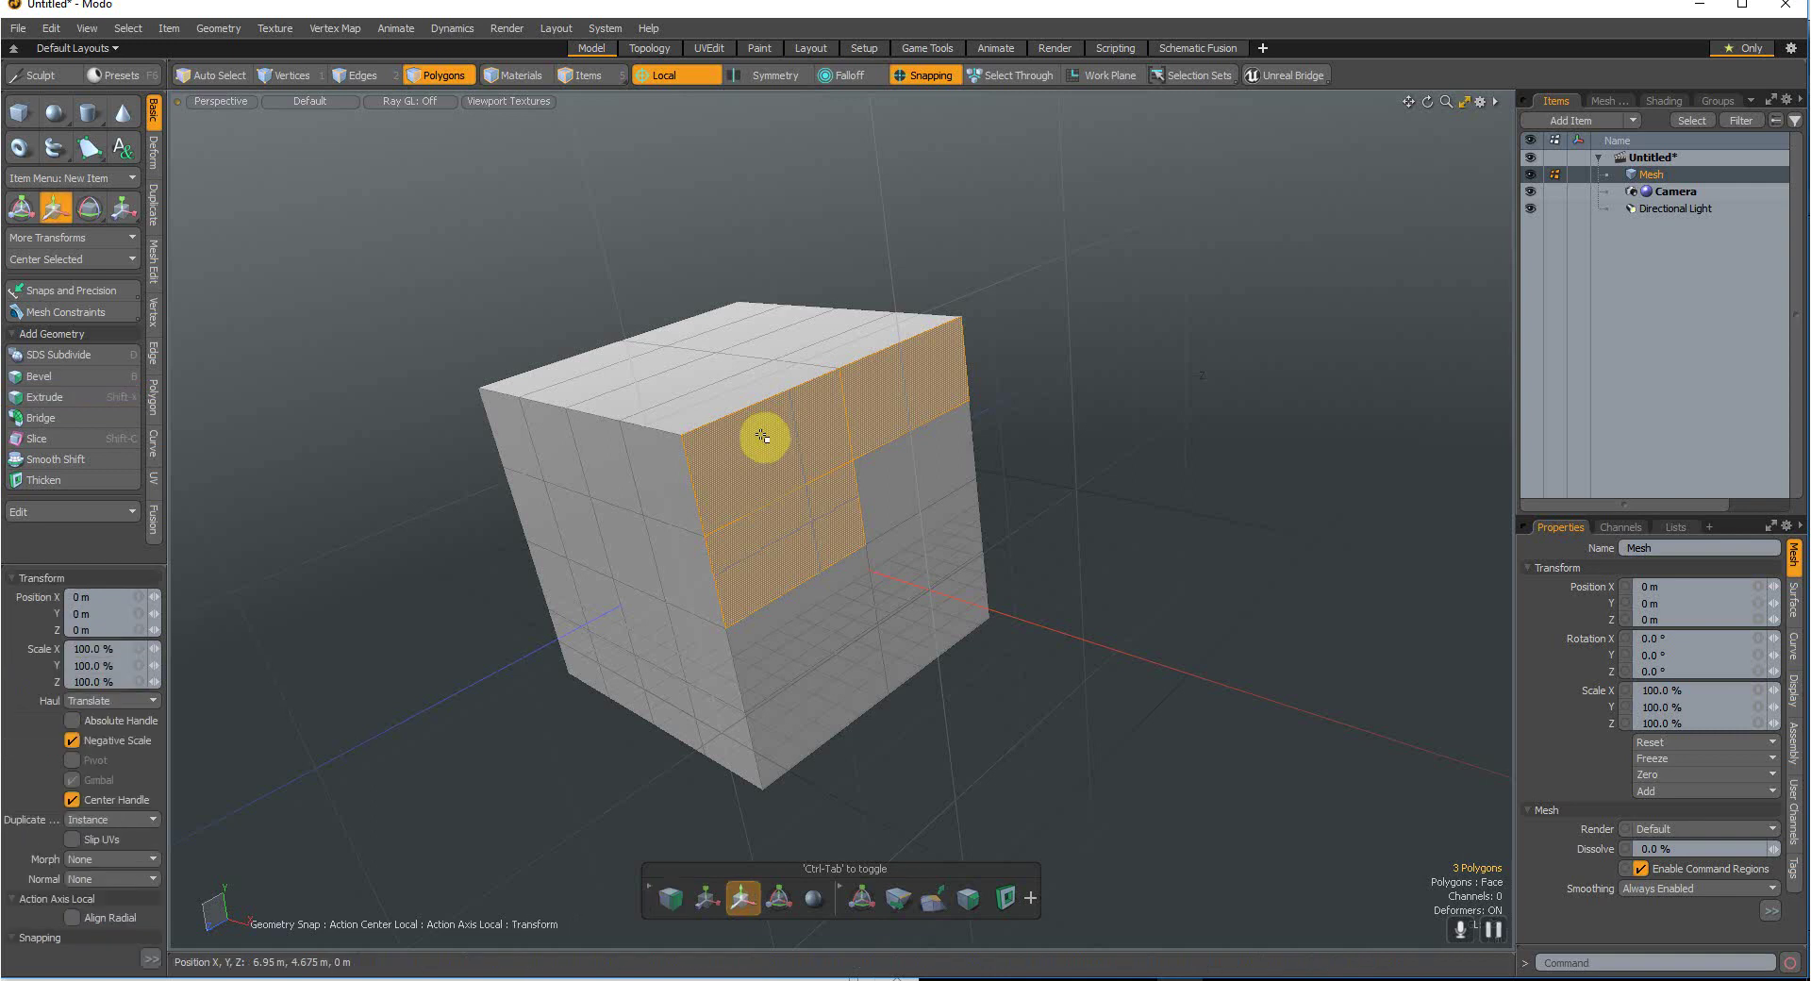
key(r)
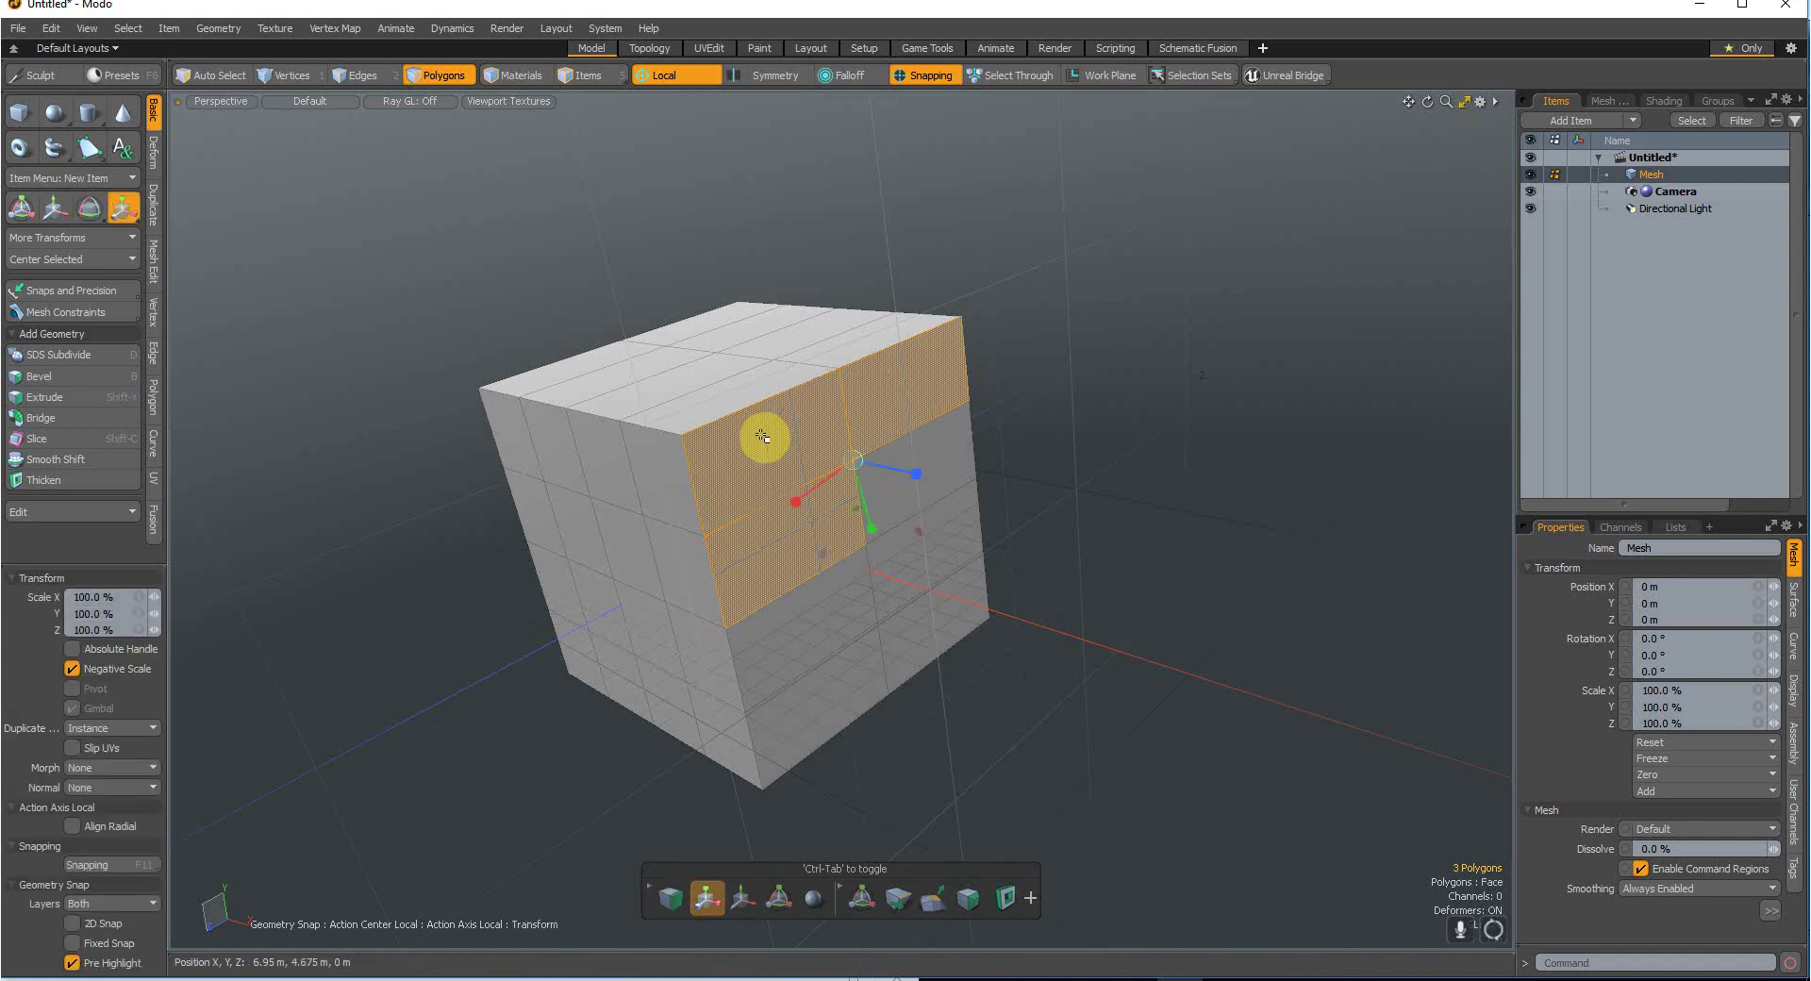
key(w)
drag(800, 469, 896, 478)
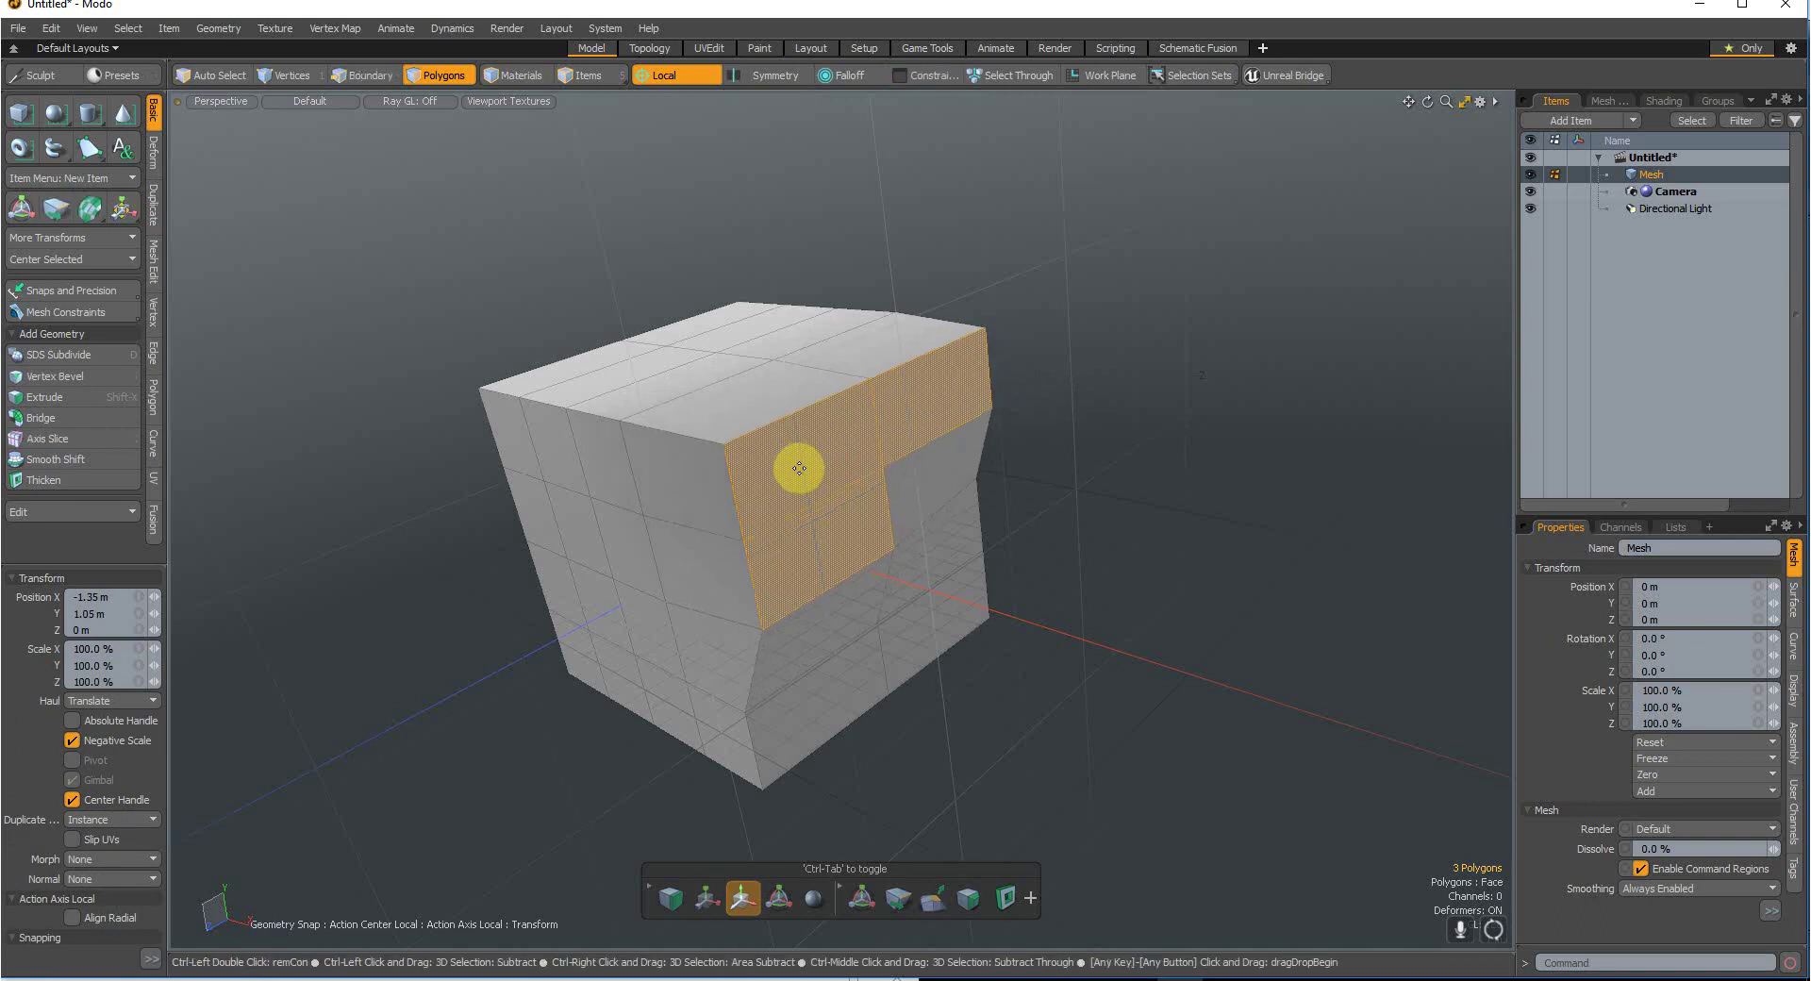
key(ctrl+z)
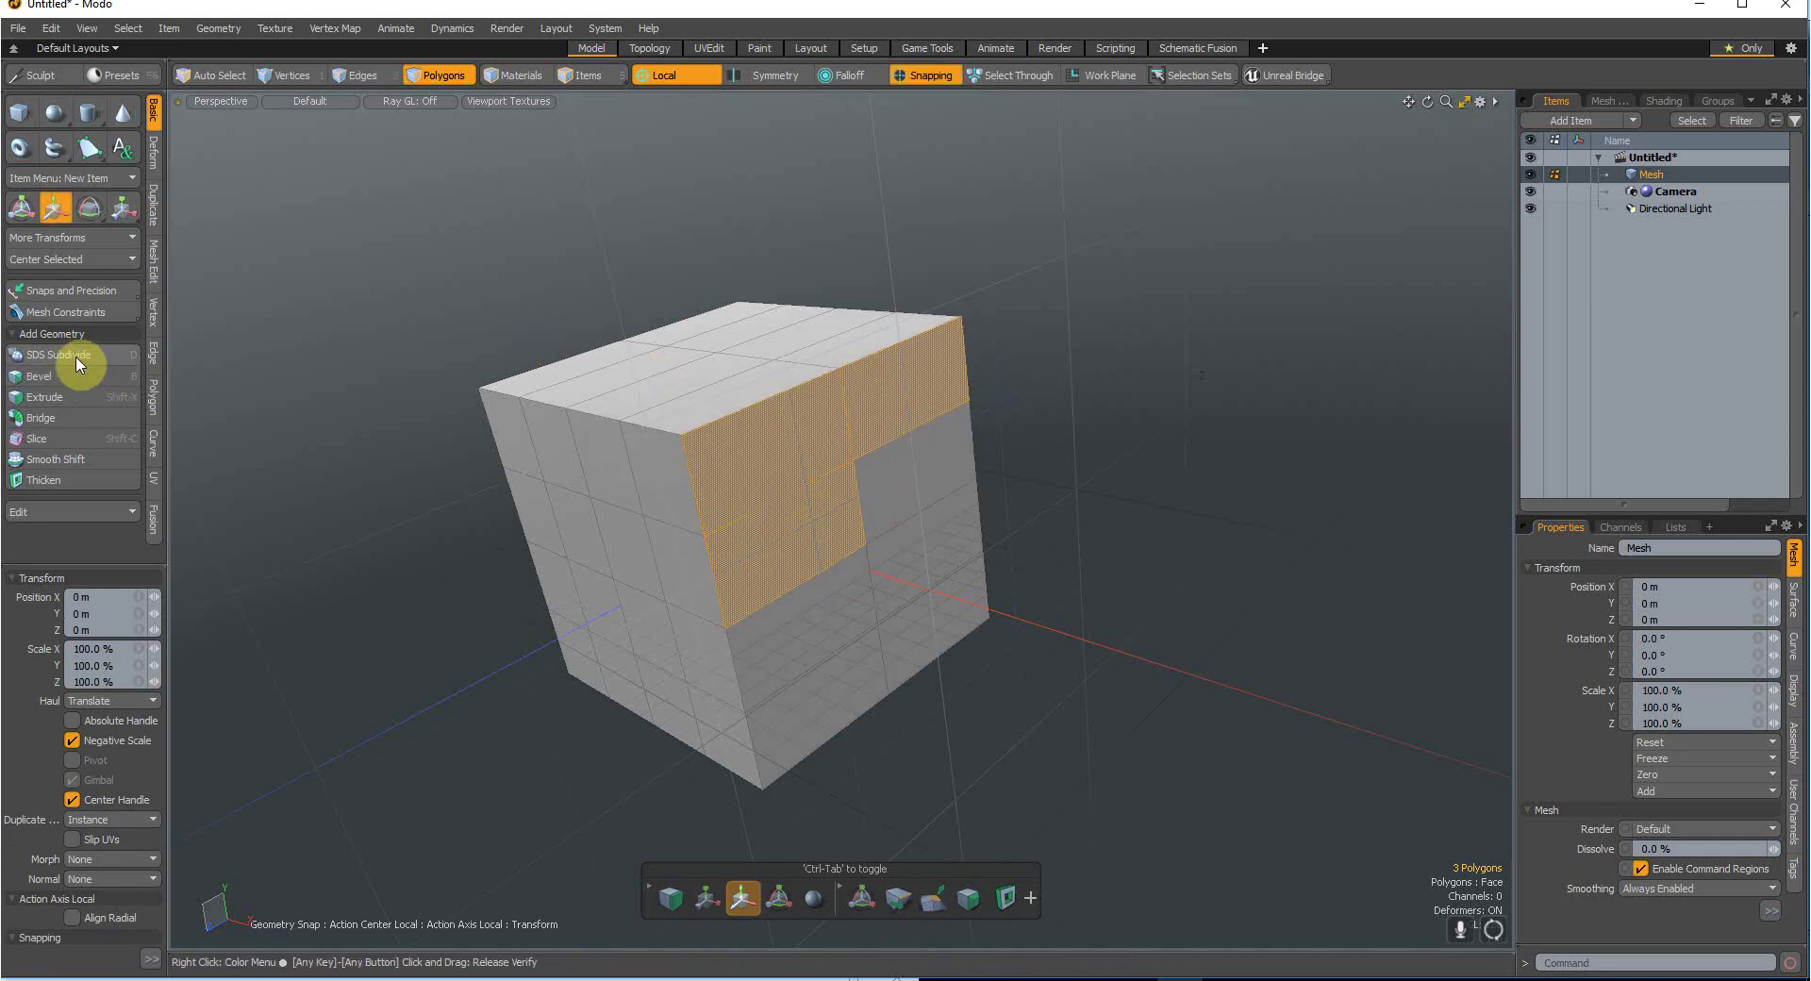
Step: Extrude the cube's three selected polygons straight outward by about 2.9 m
click(75, 397)
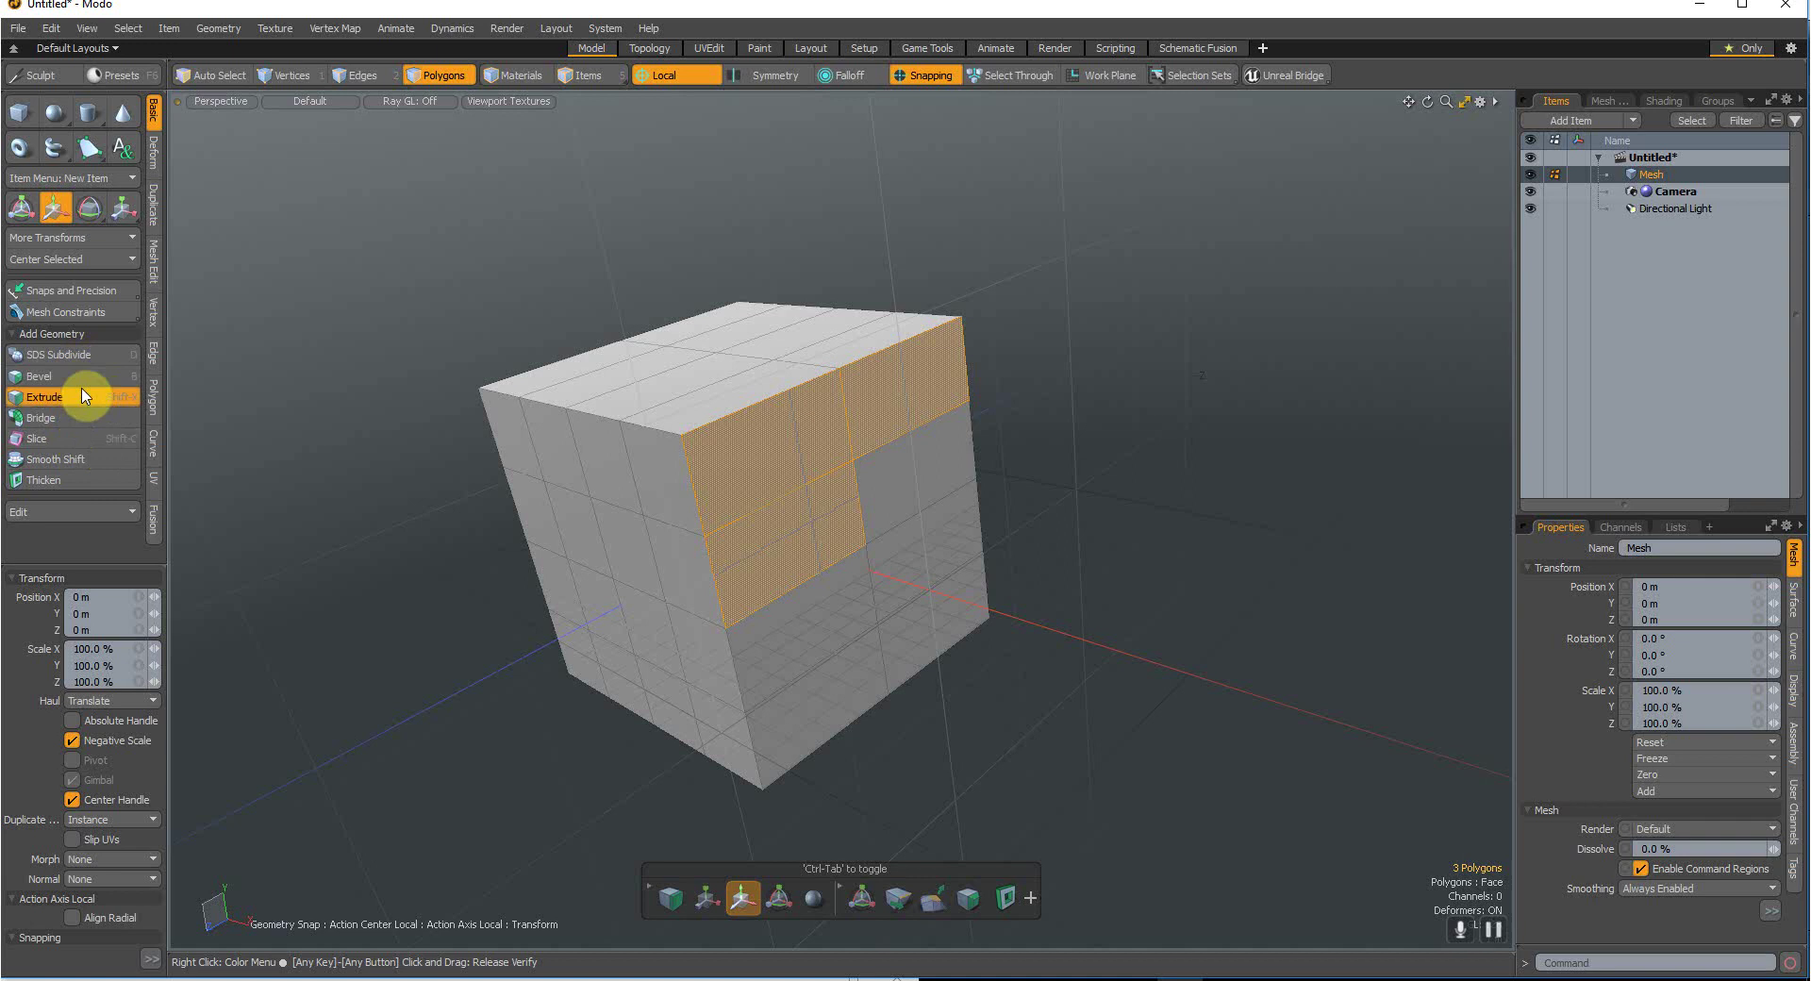
click(758, 439)
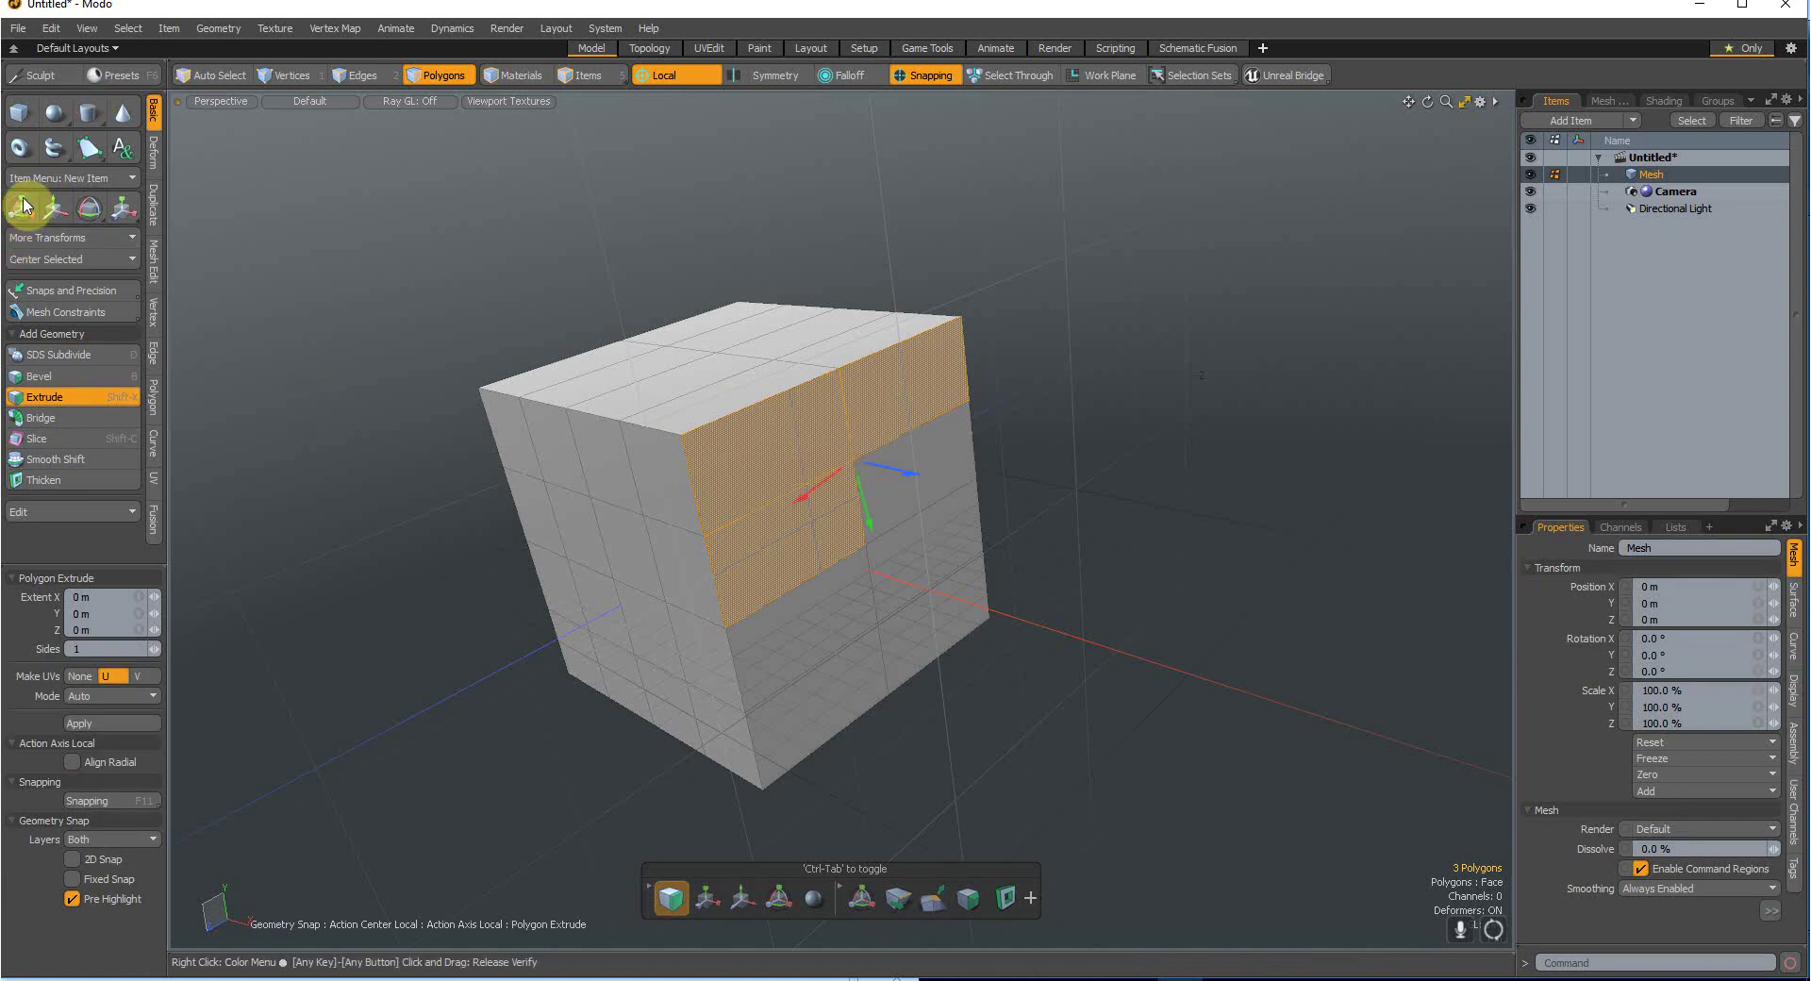
drag(898, 479, 891, 467)
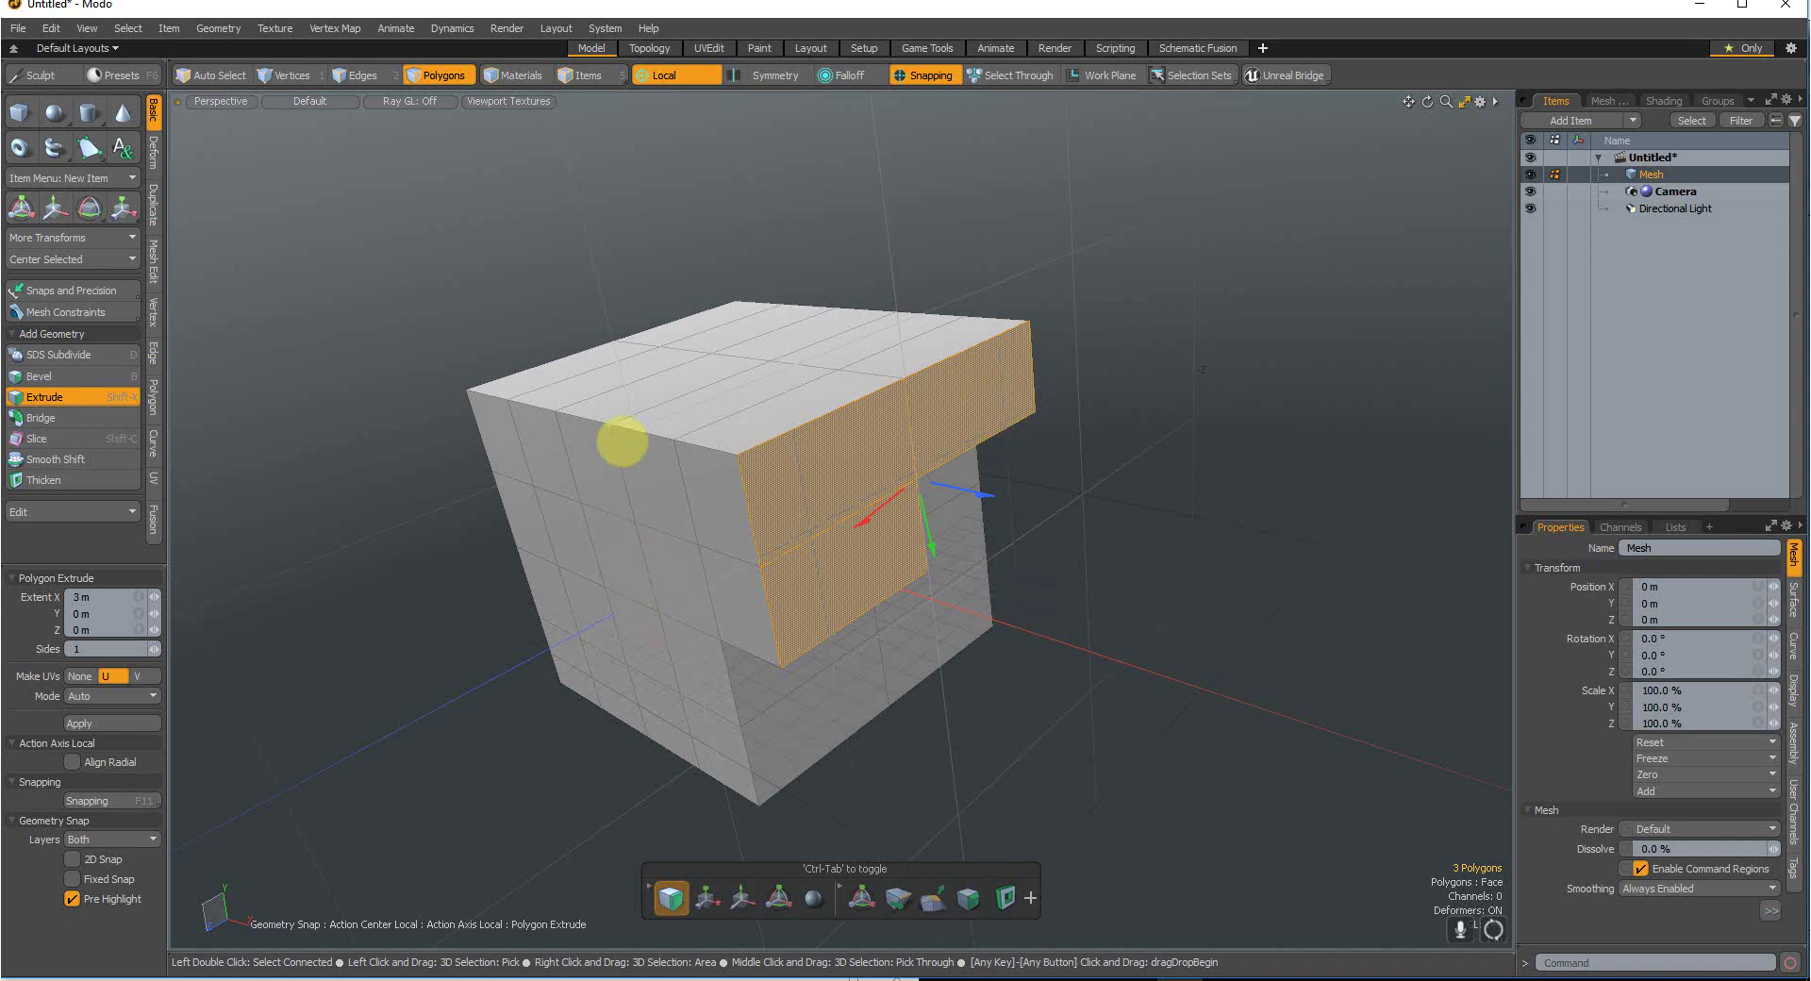
drag(824, 344, 830, 338)
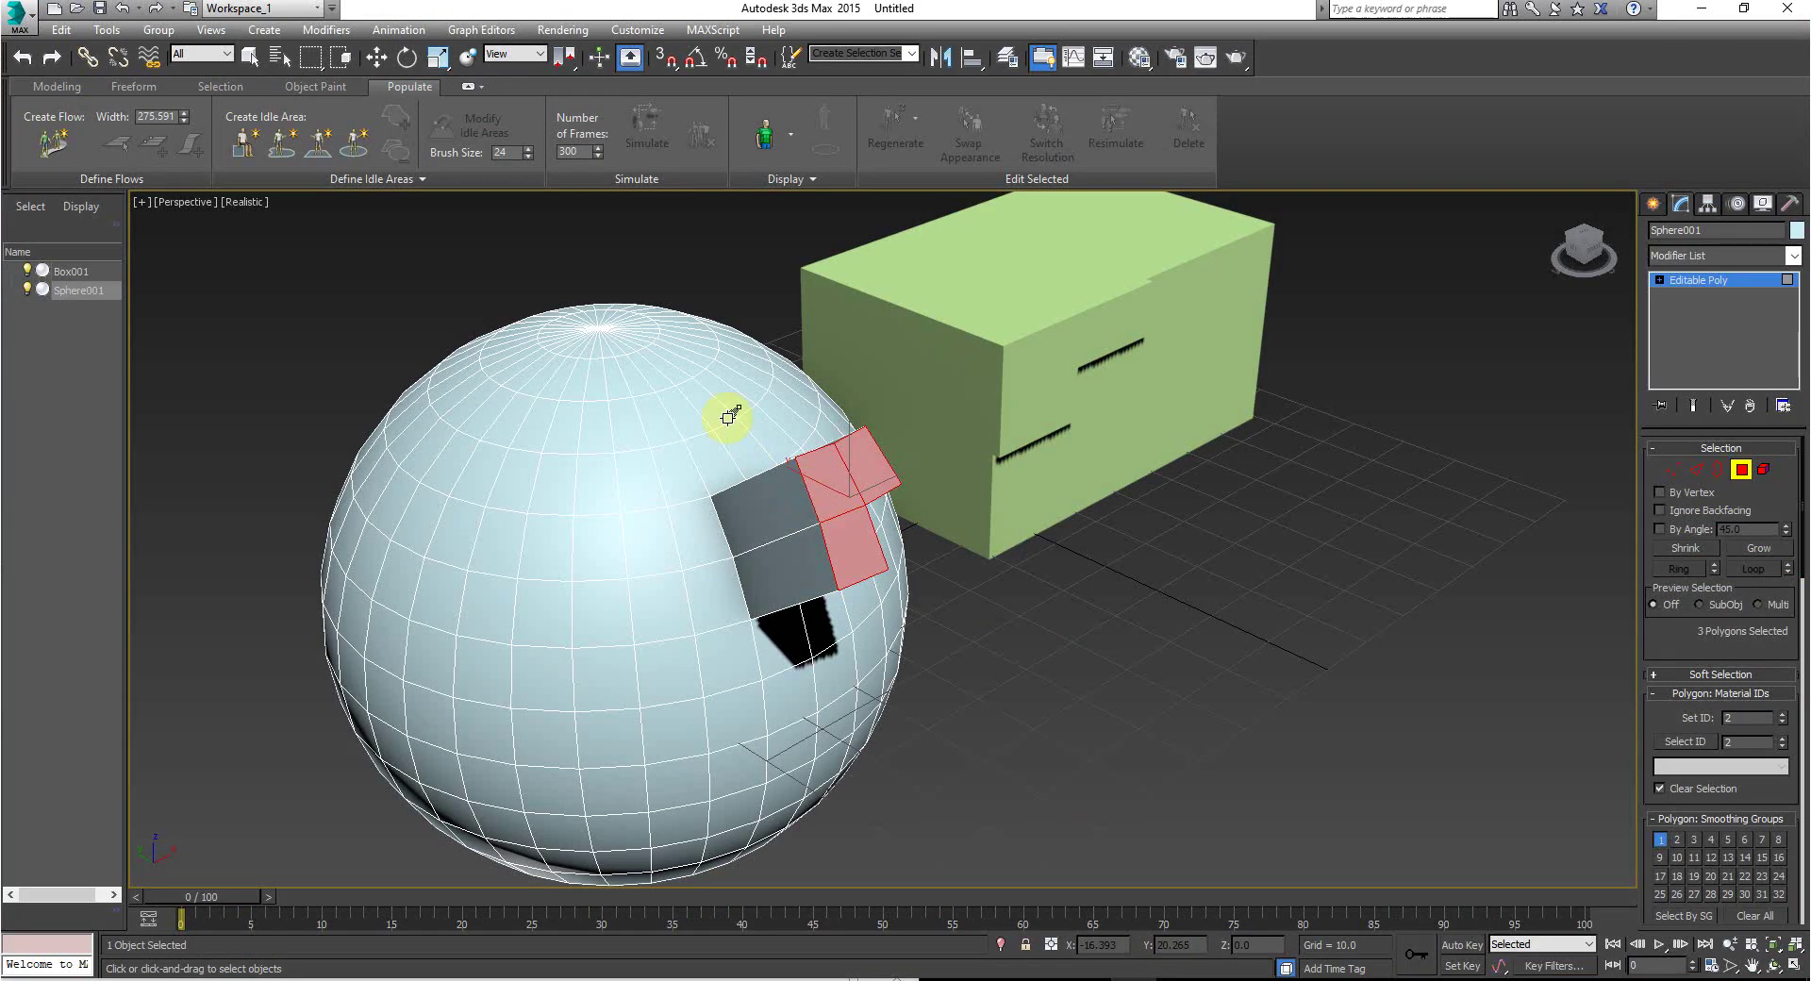
Step: Switch from 3ds Max back to Modo, leave the Extrude tool, and deselect the cube's polygons
click(569, 681)
click(1067, 841)
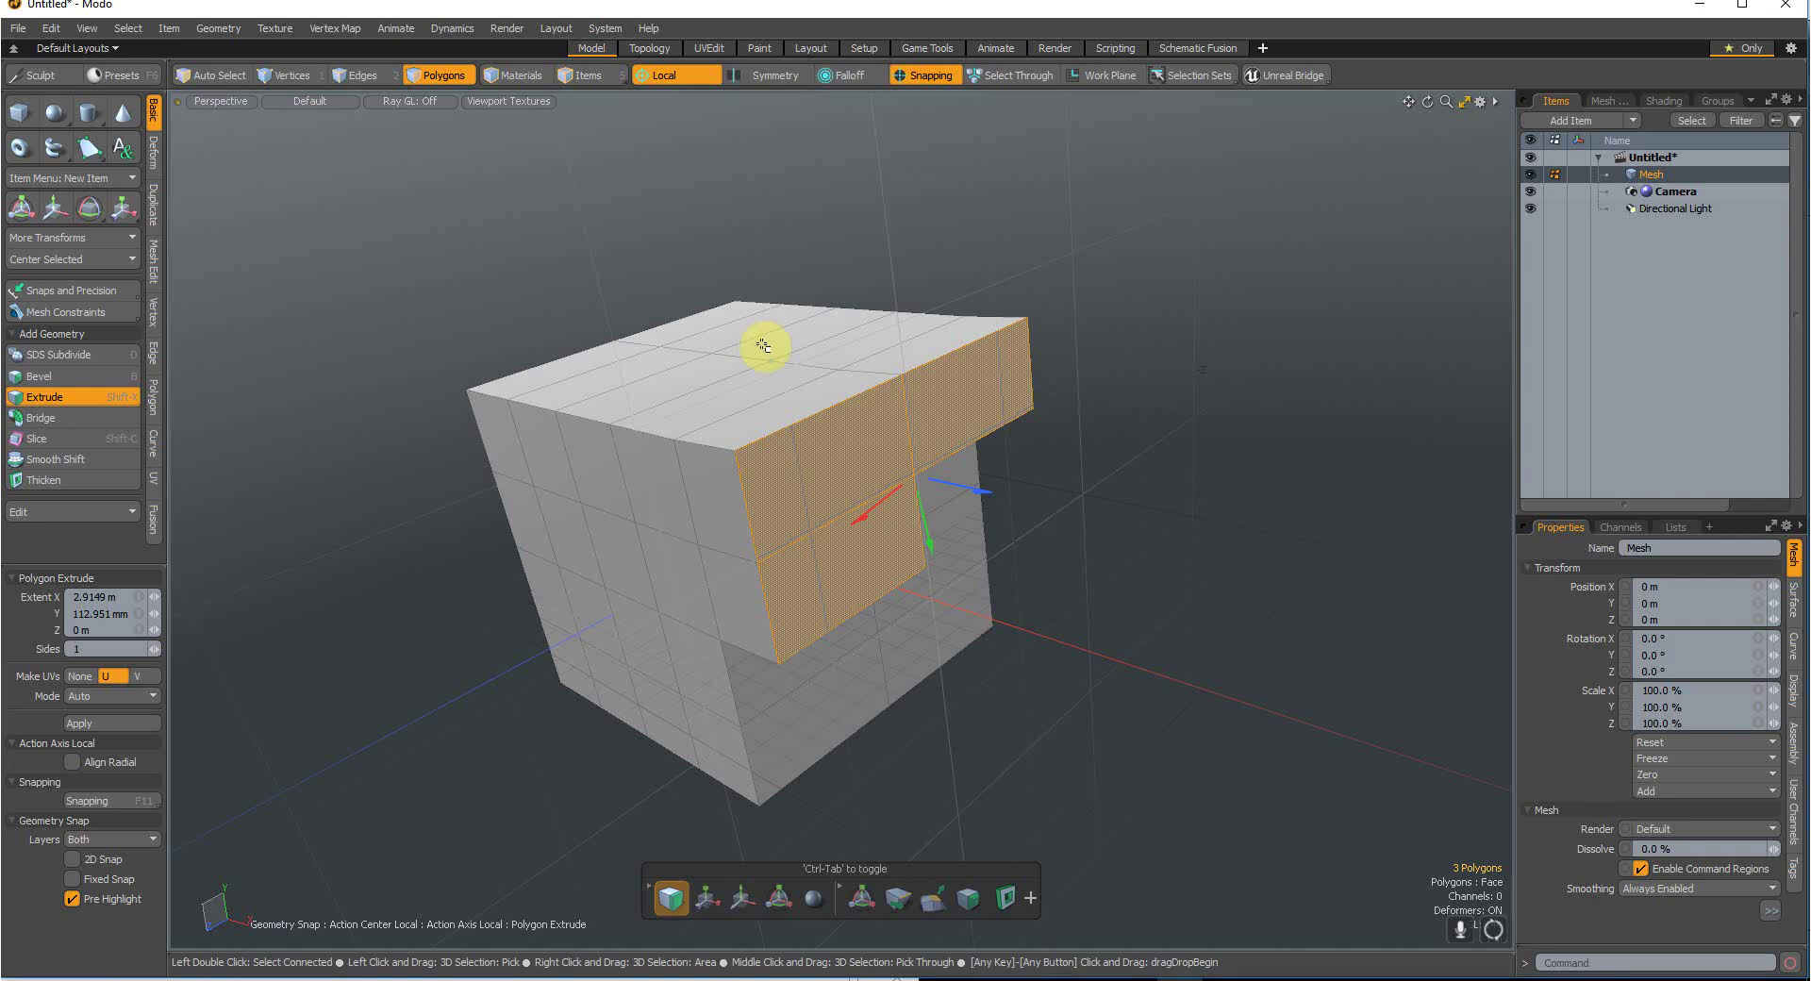
key(space)
scroll(755, 307, down, 5)
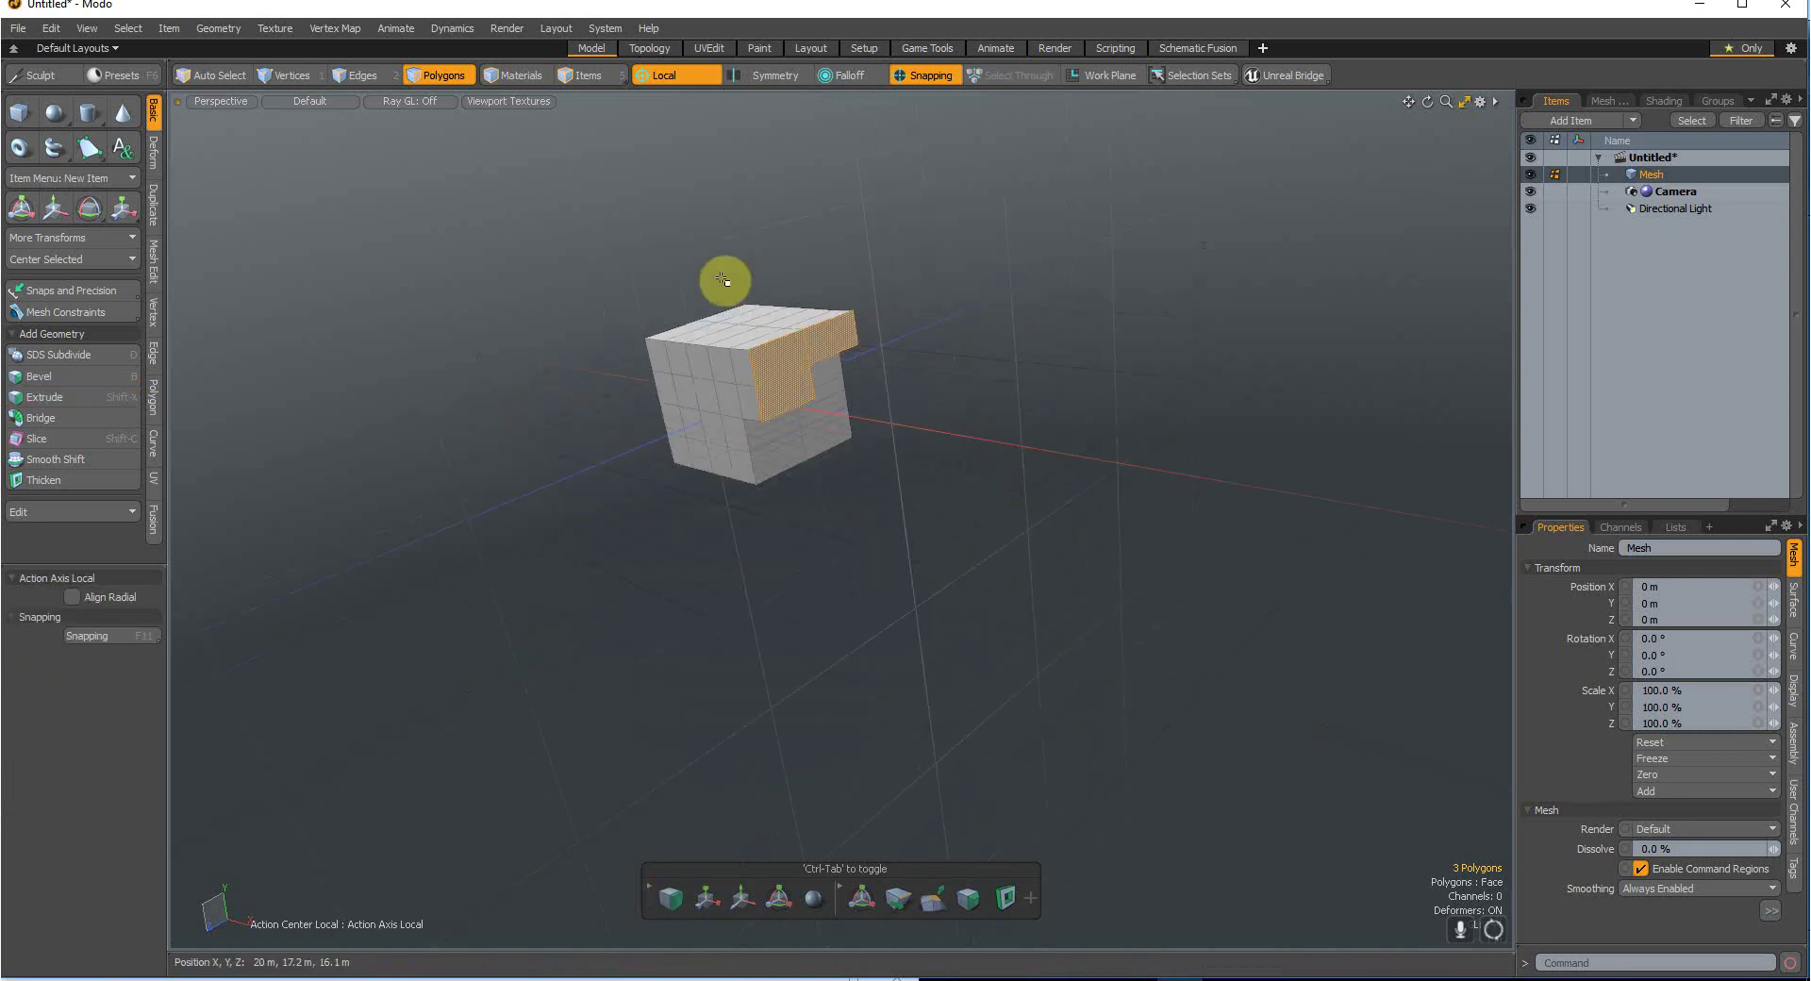
click(727, 283)
scroll(727, 283, up, 6)
scroll(699, 299, down, 2)
scroll(699, 333, up, 1)
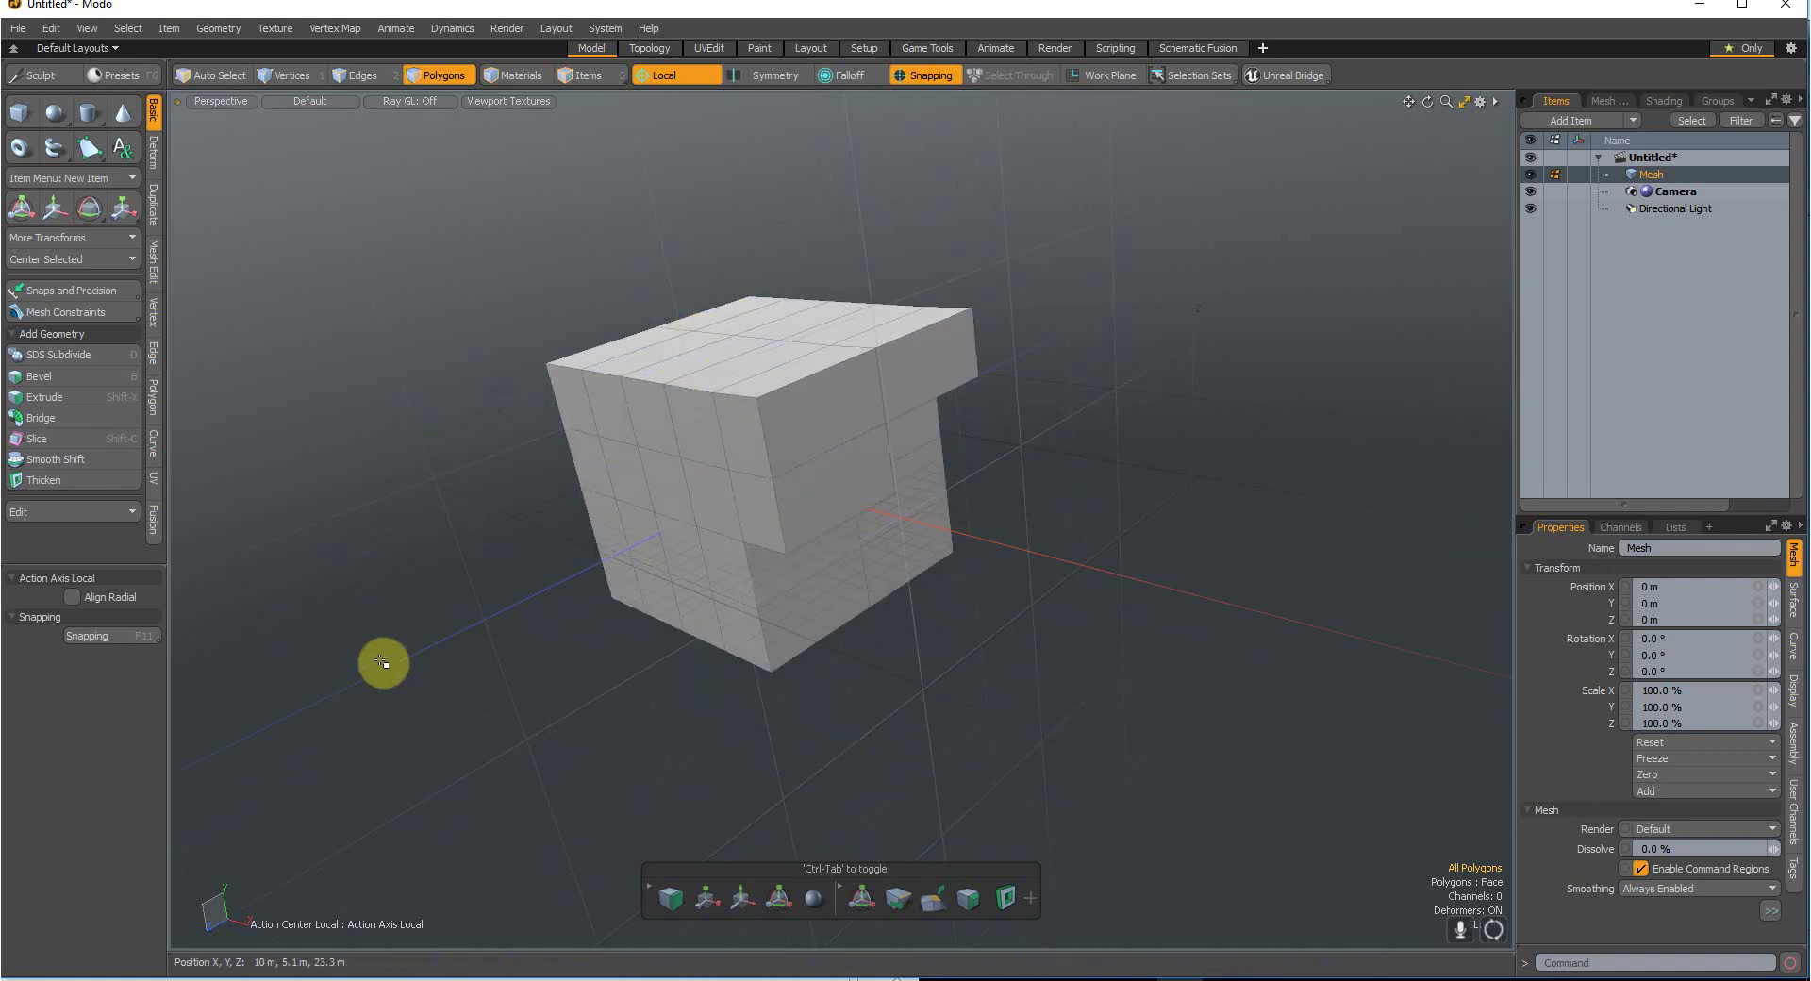
scroll(514, 590, down, 2)
scroll(552, 577, up, 4)
scroll(881, 391, down, 2)
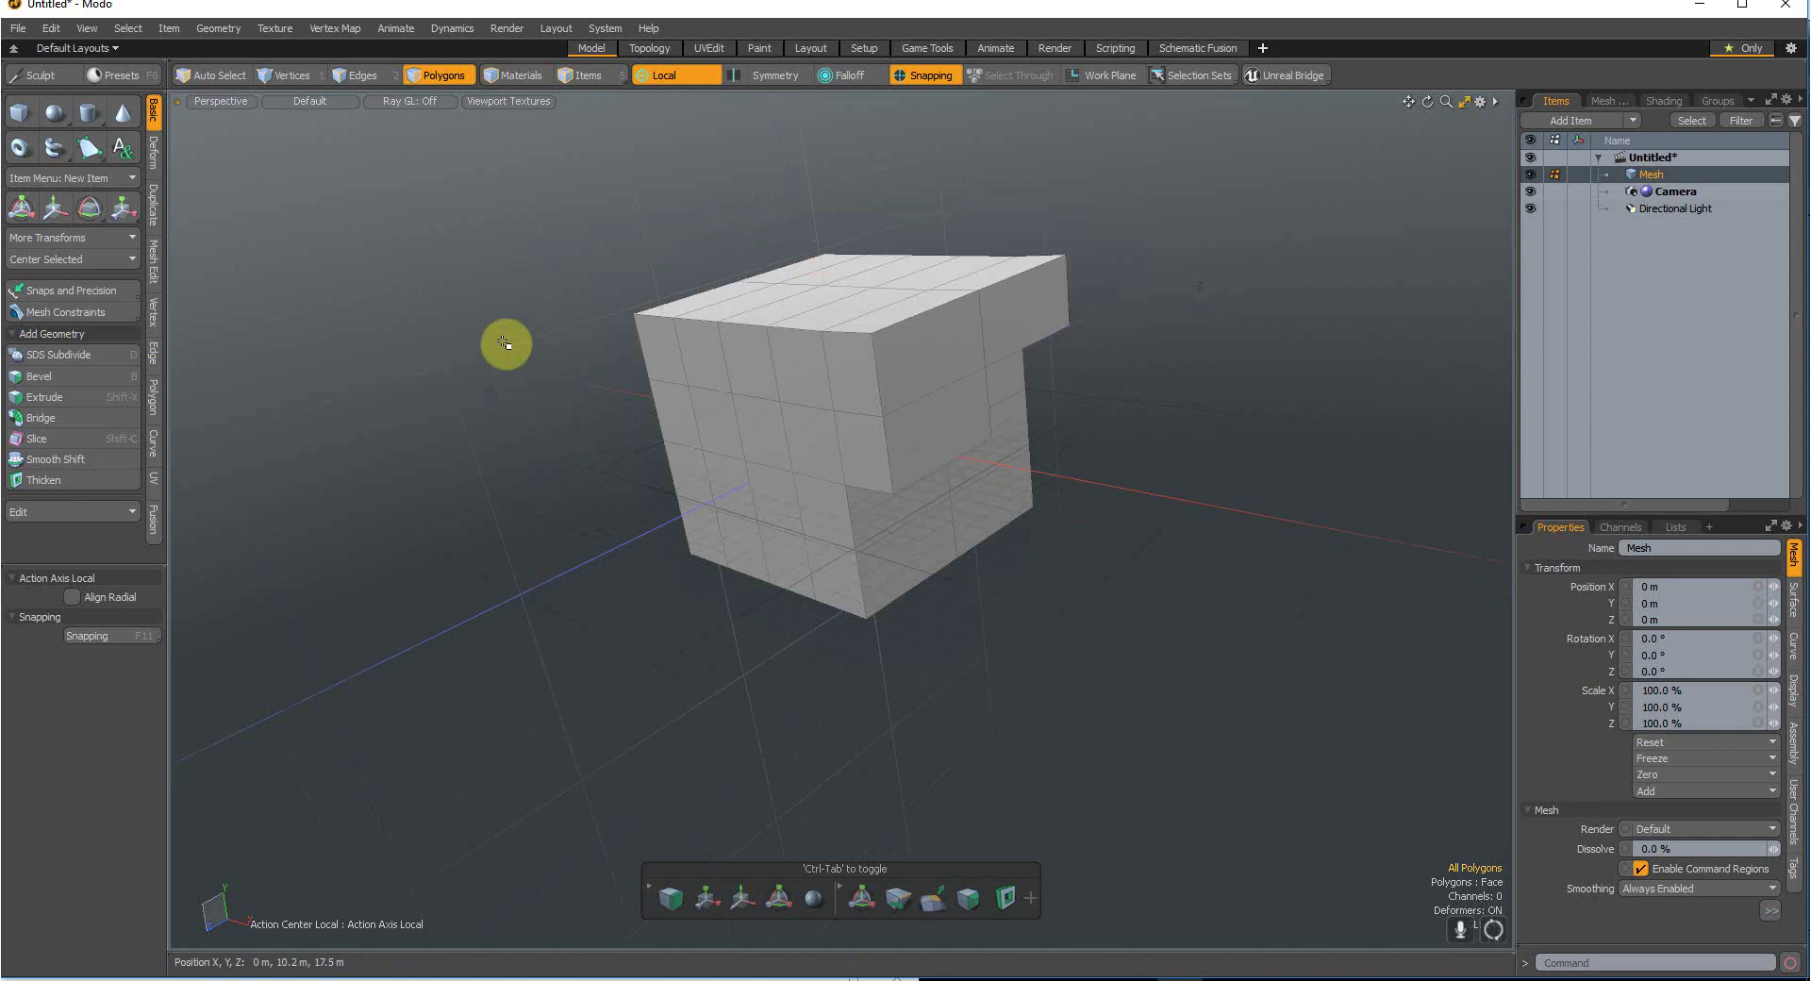
Step: Create an elongated sphere in front of the cube with radii of about 11.3, 10.2 and 7.85 m
click(55, 112)
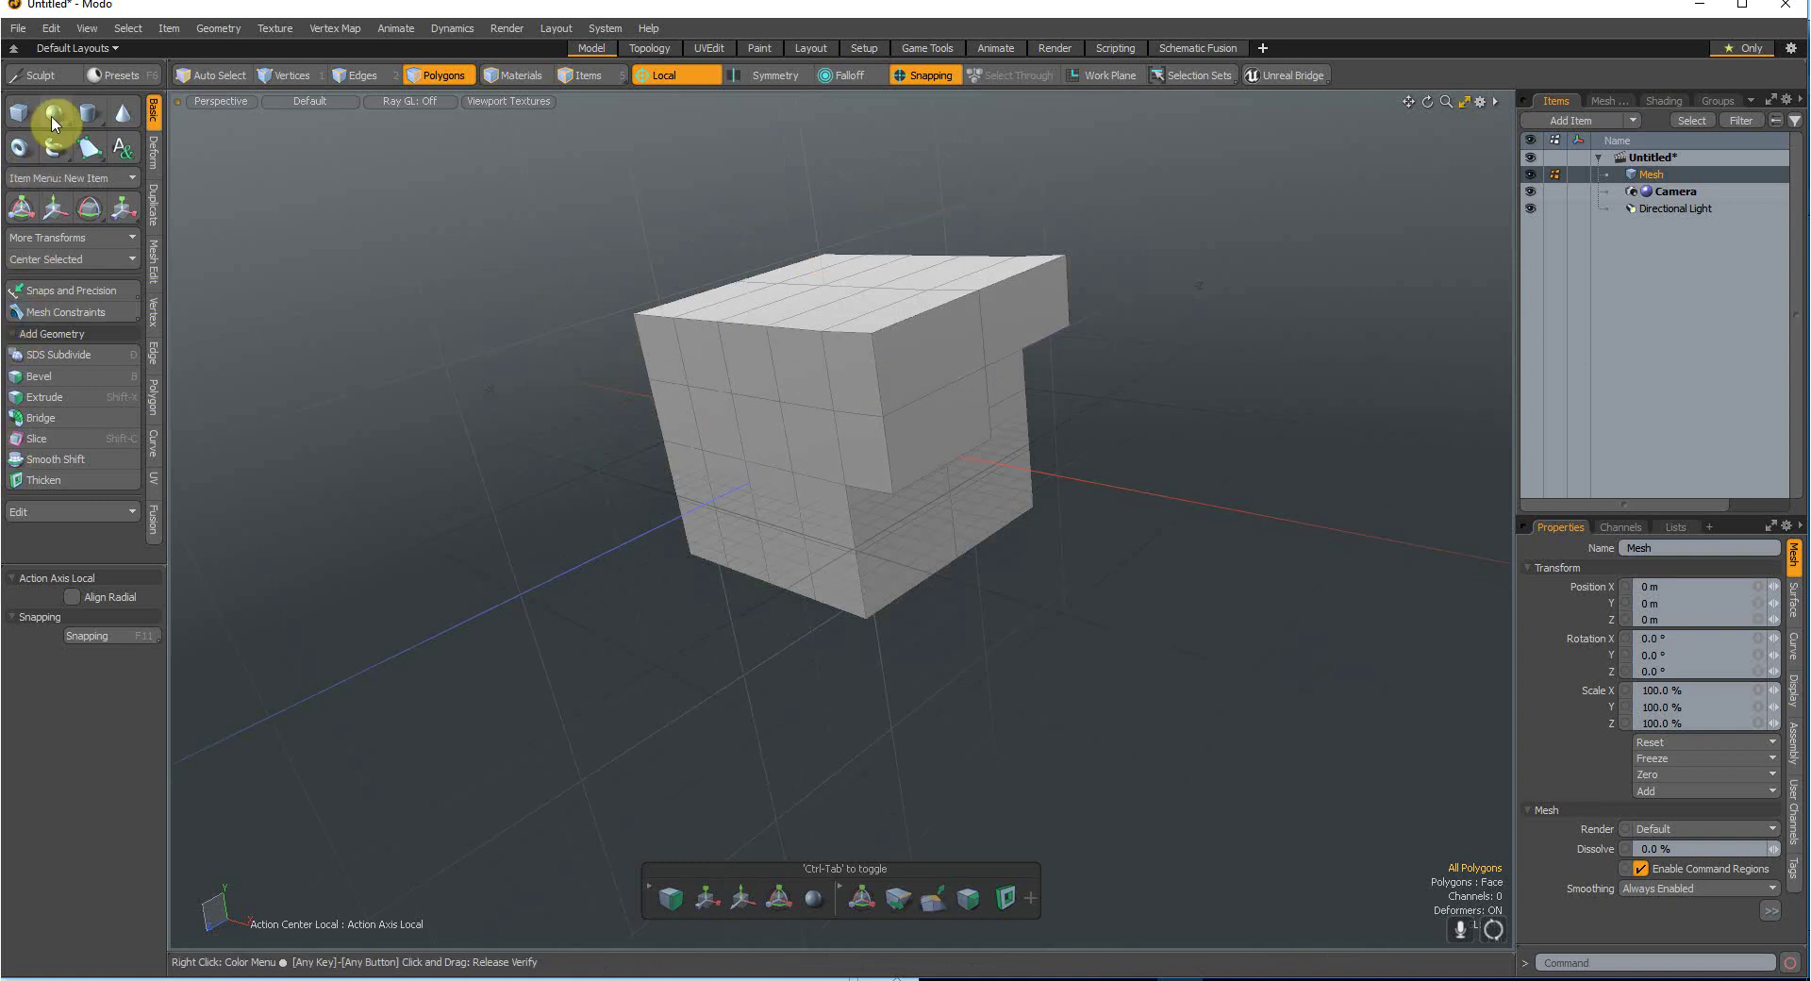
drag(666, 608, 535, 481)
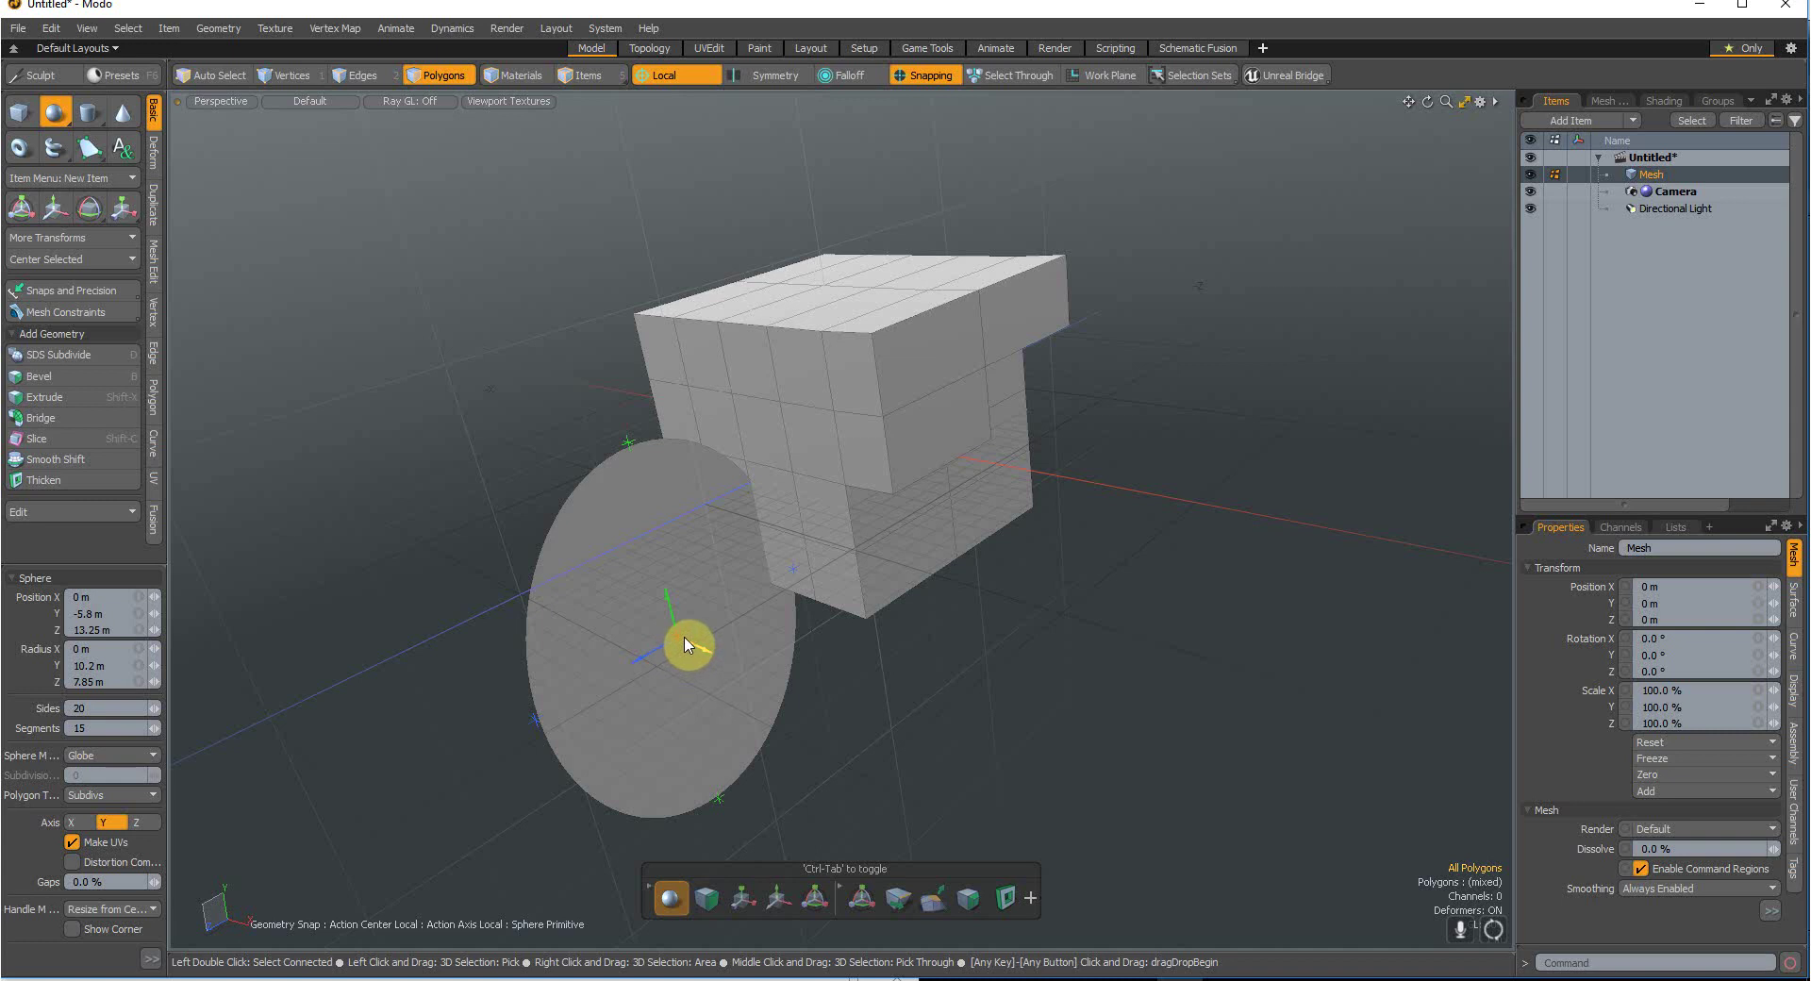
drag(688, 648, 698, 608)
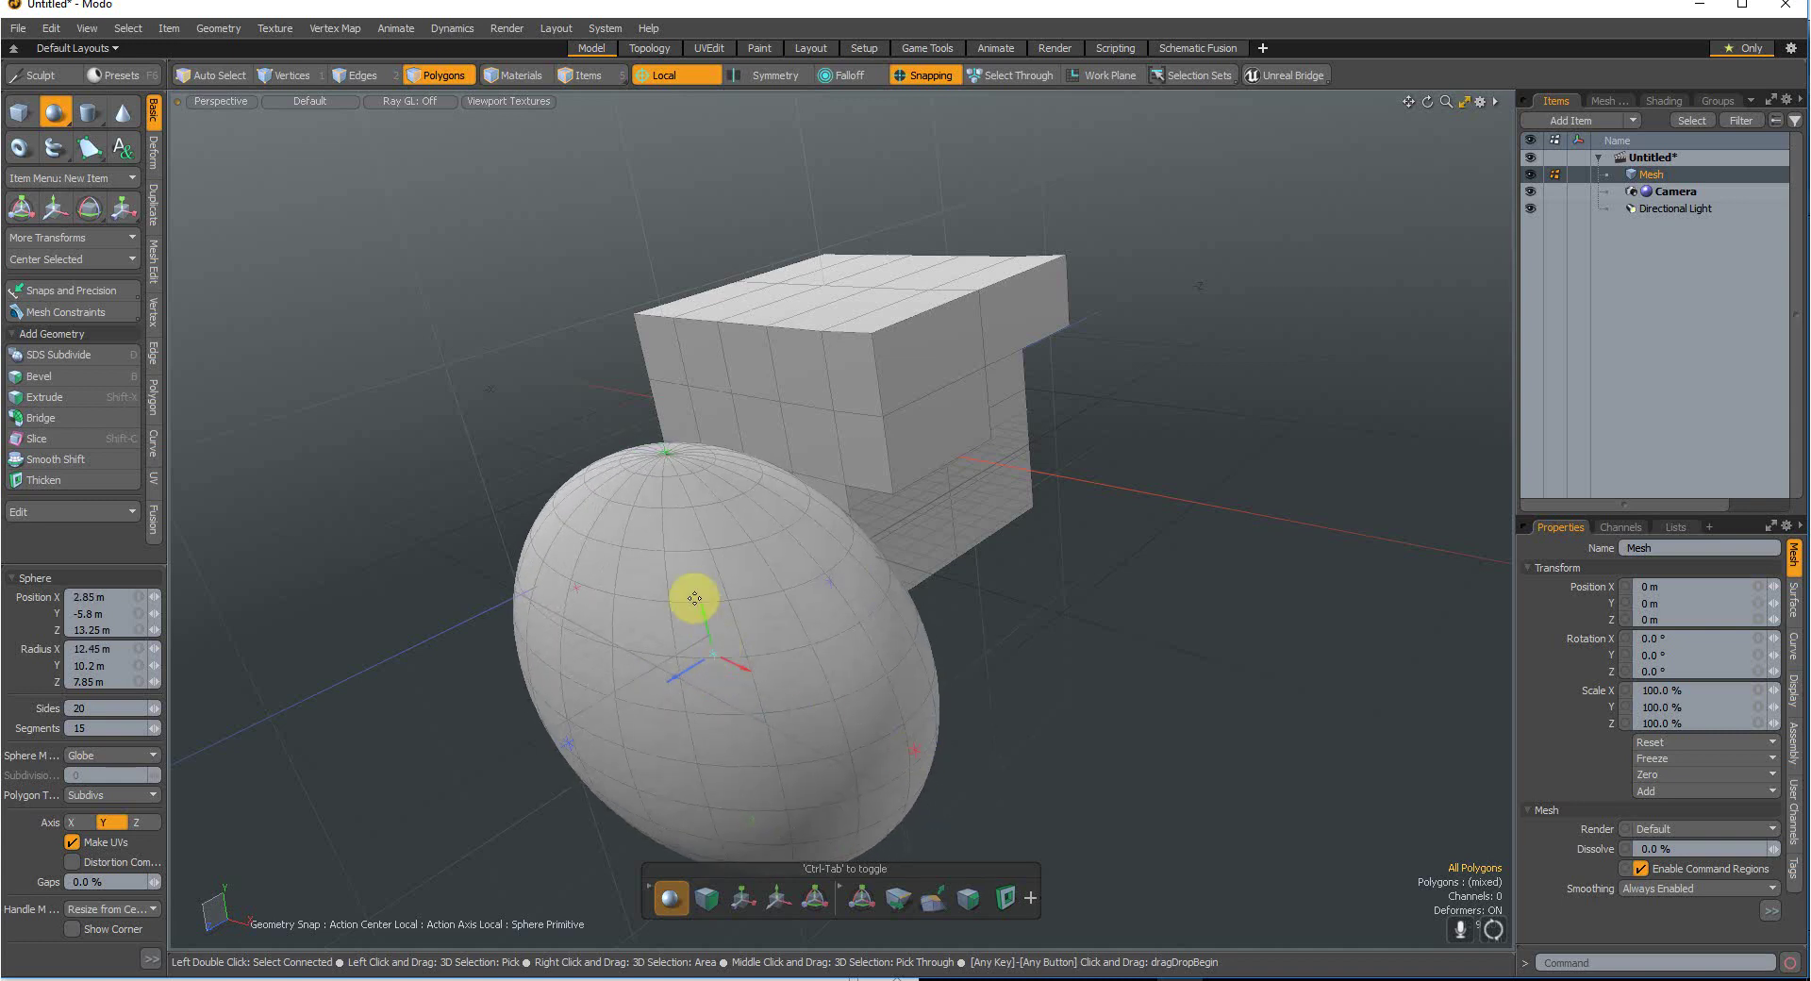
drag(789, 728, 688, 635)
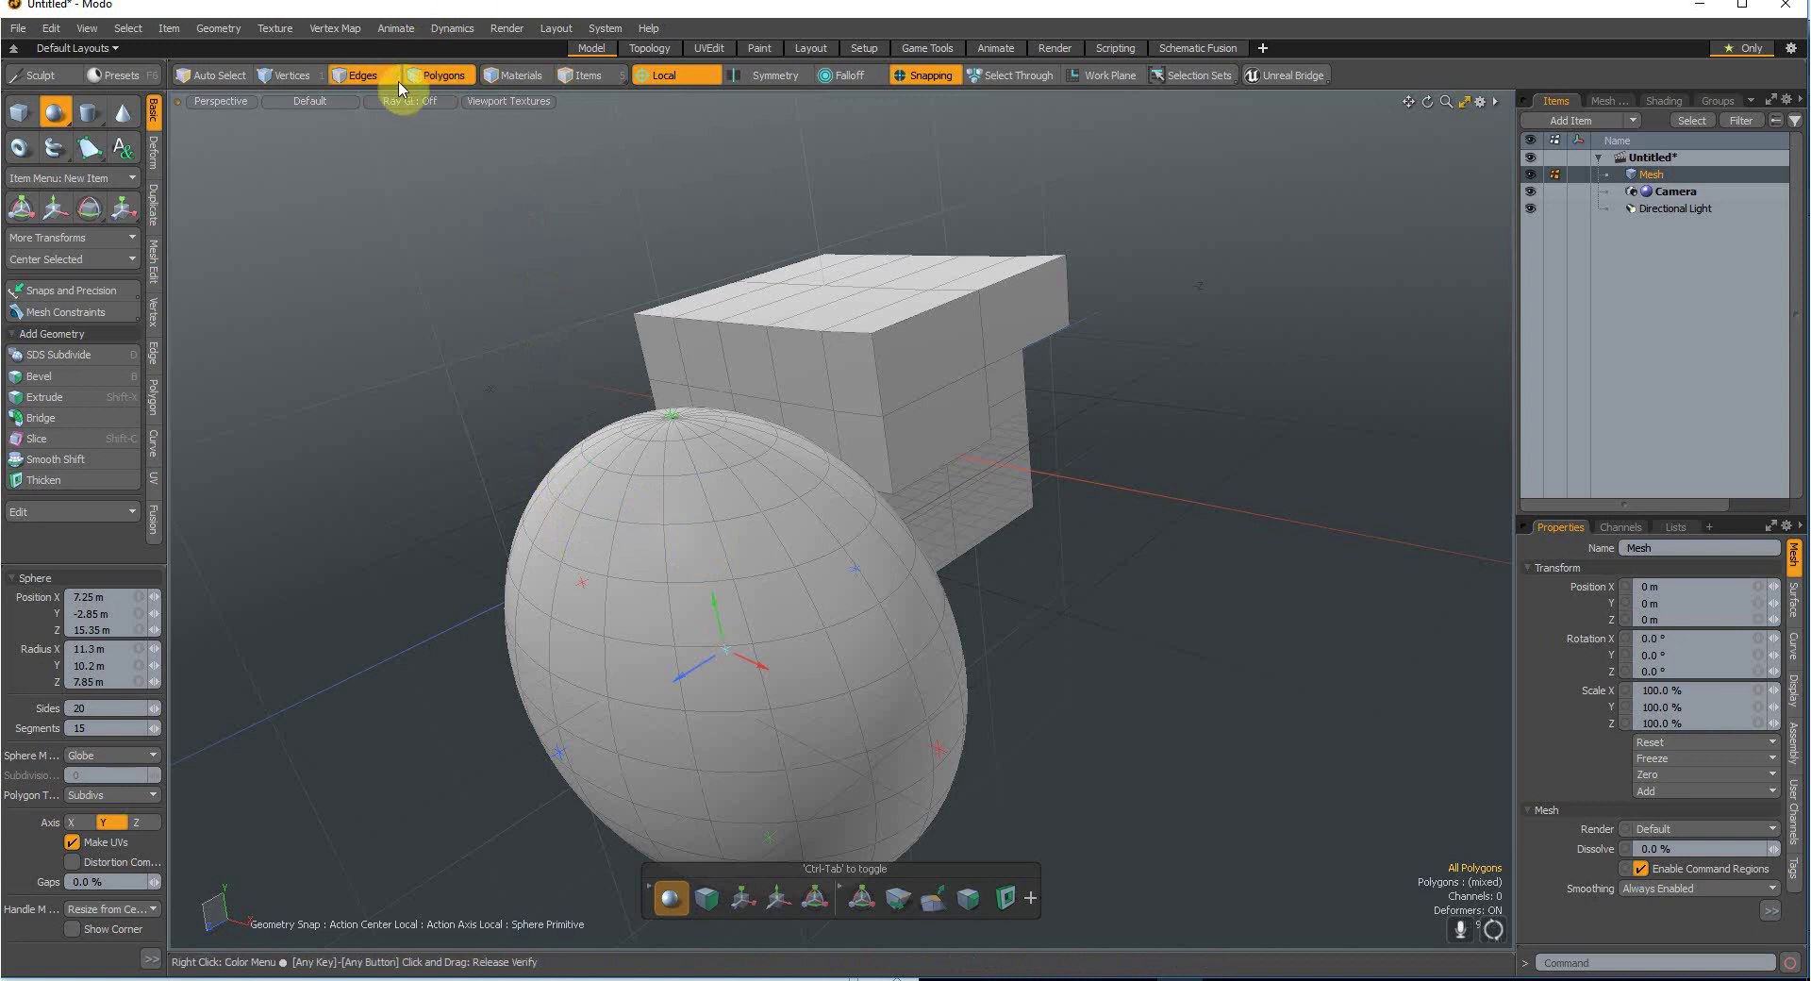
Step: Activate polygon selection and select a single polygon on the side of the sphere near the cube
click(451, 76)
click(792, 611)
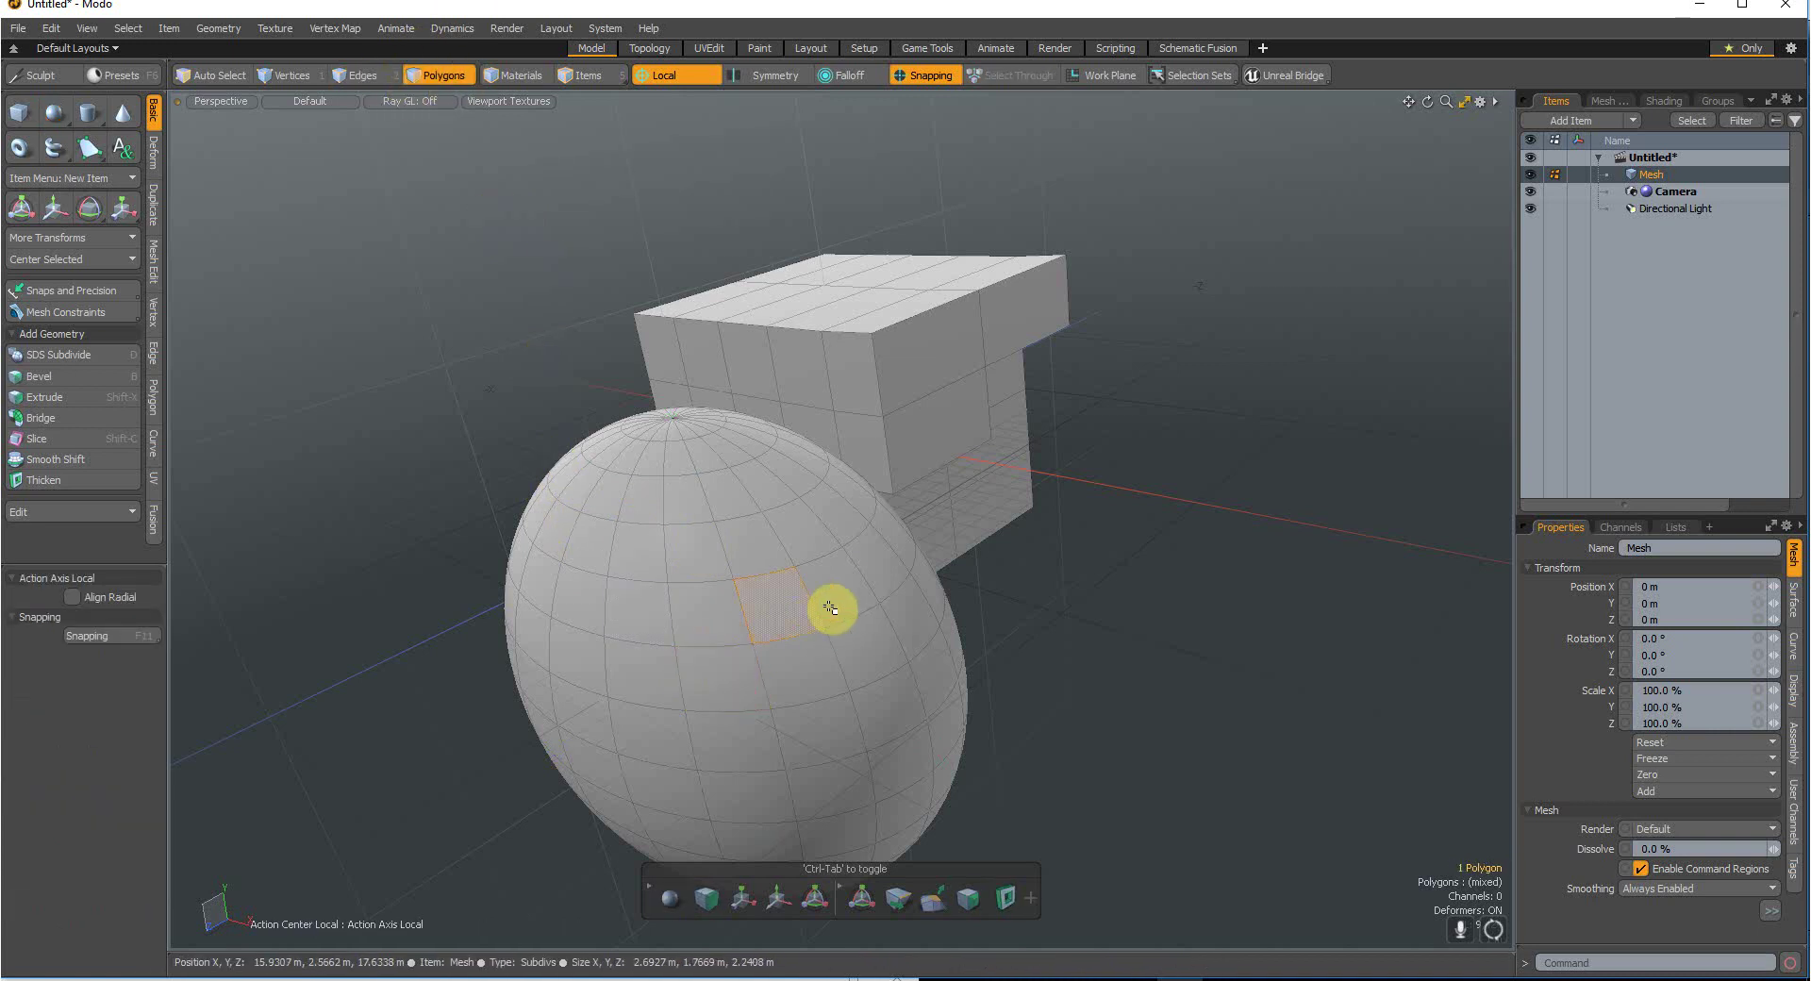
click(866, 555)
Step: Try extruding the single selected polygon outward from the sphere, and undo the extrusion
right_click(862, 566)
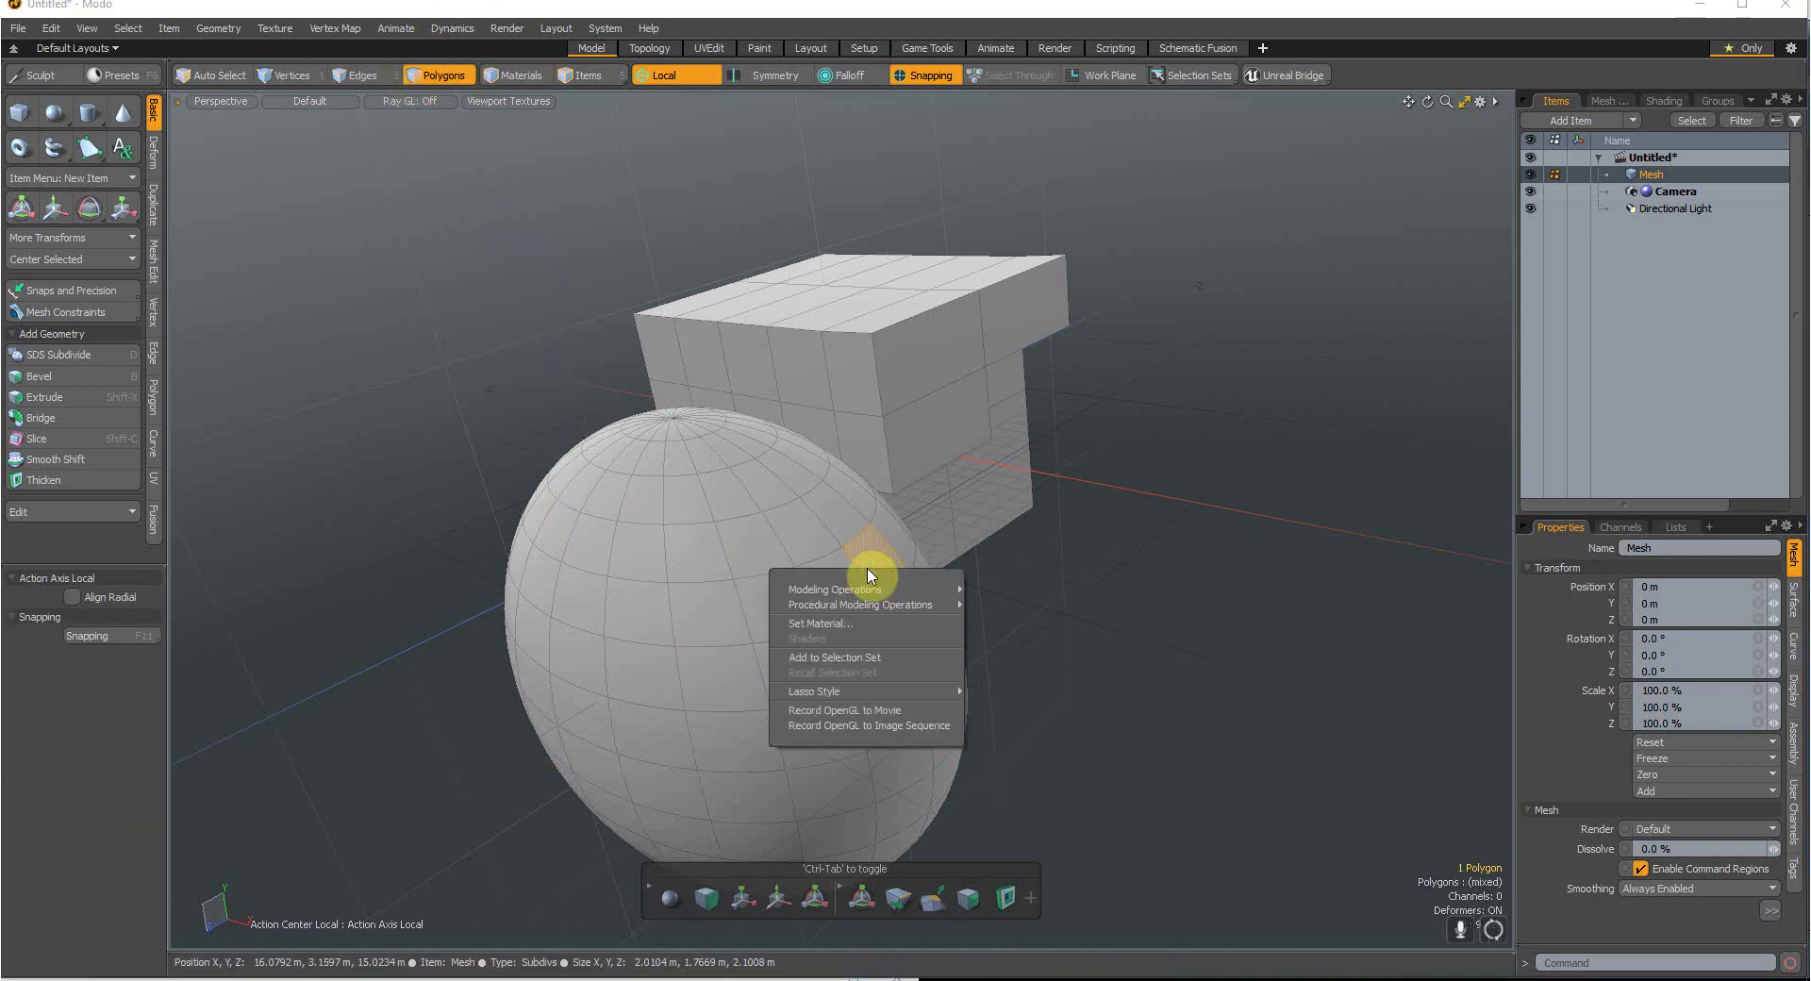
mouse_move(892, 590)
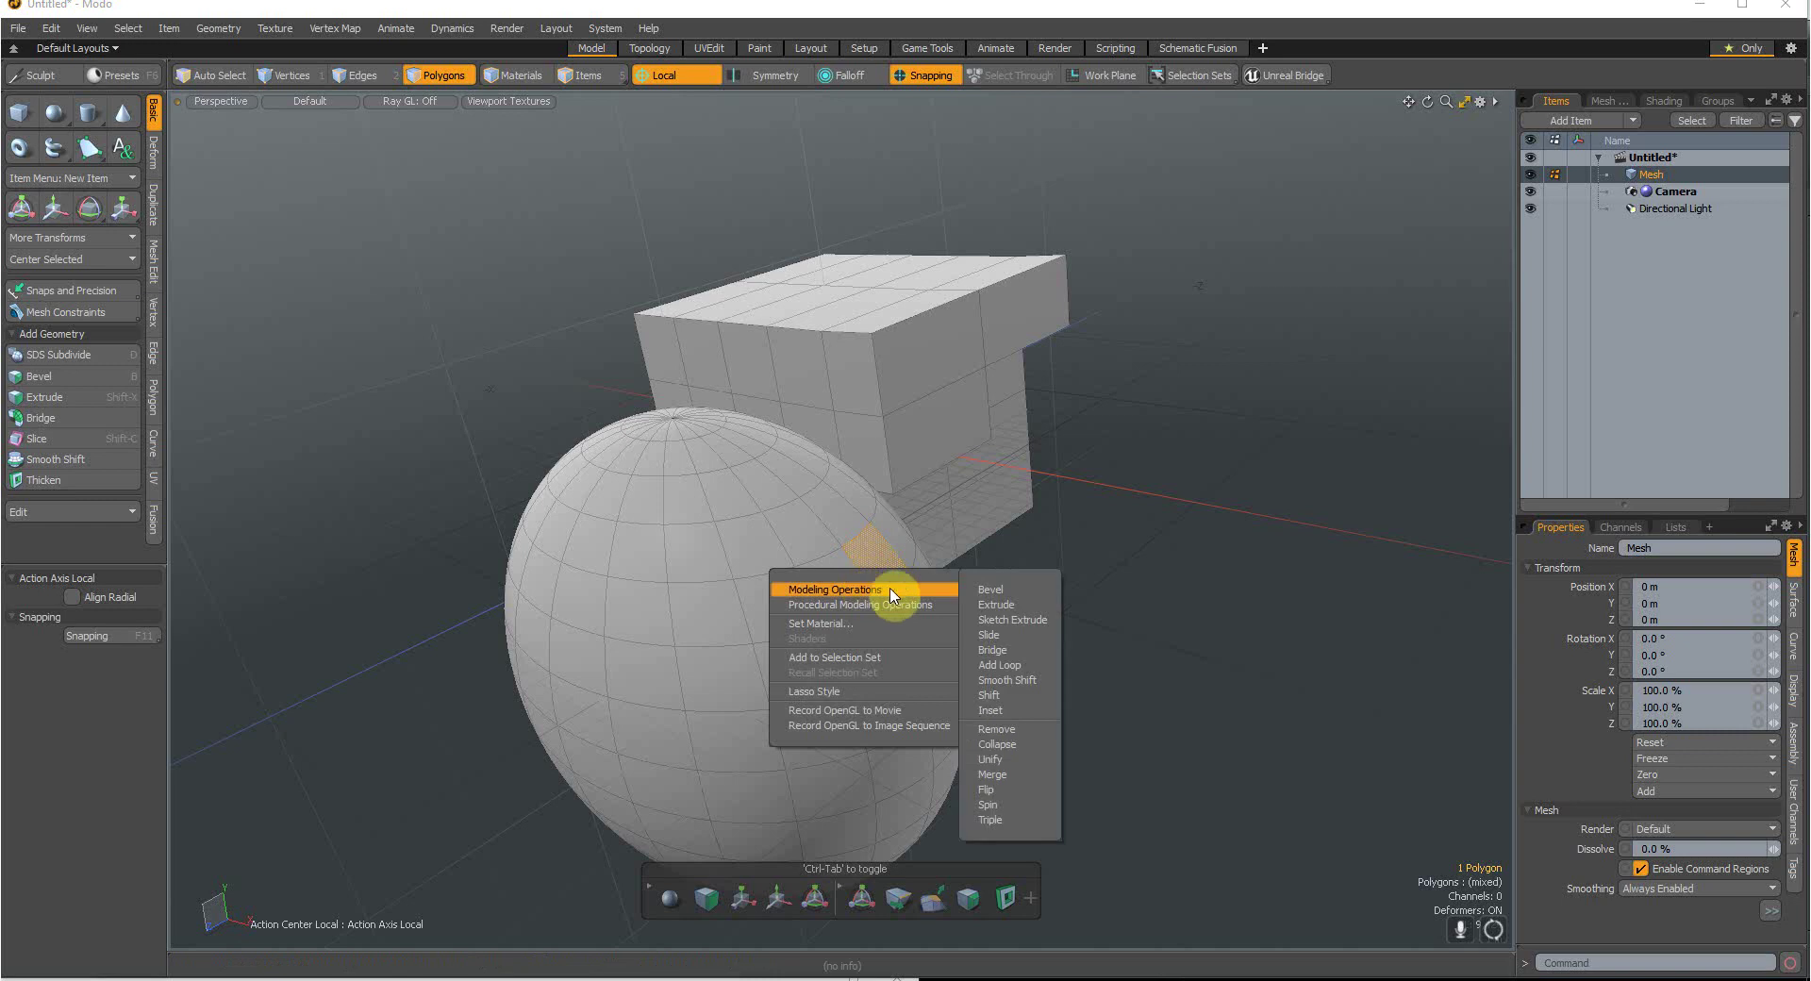
click(1000, 605)
drag(879, 567, 932, 548)
drag(882, 564, 878, 563)
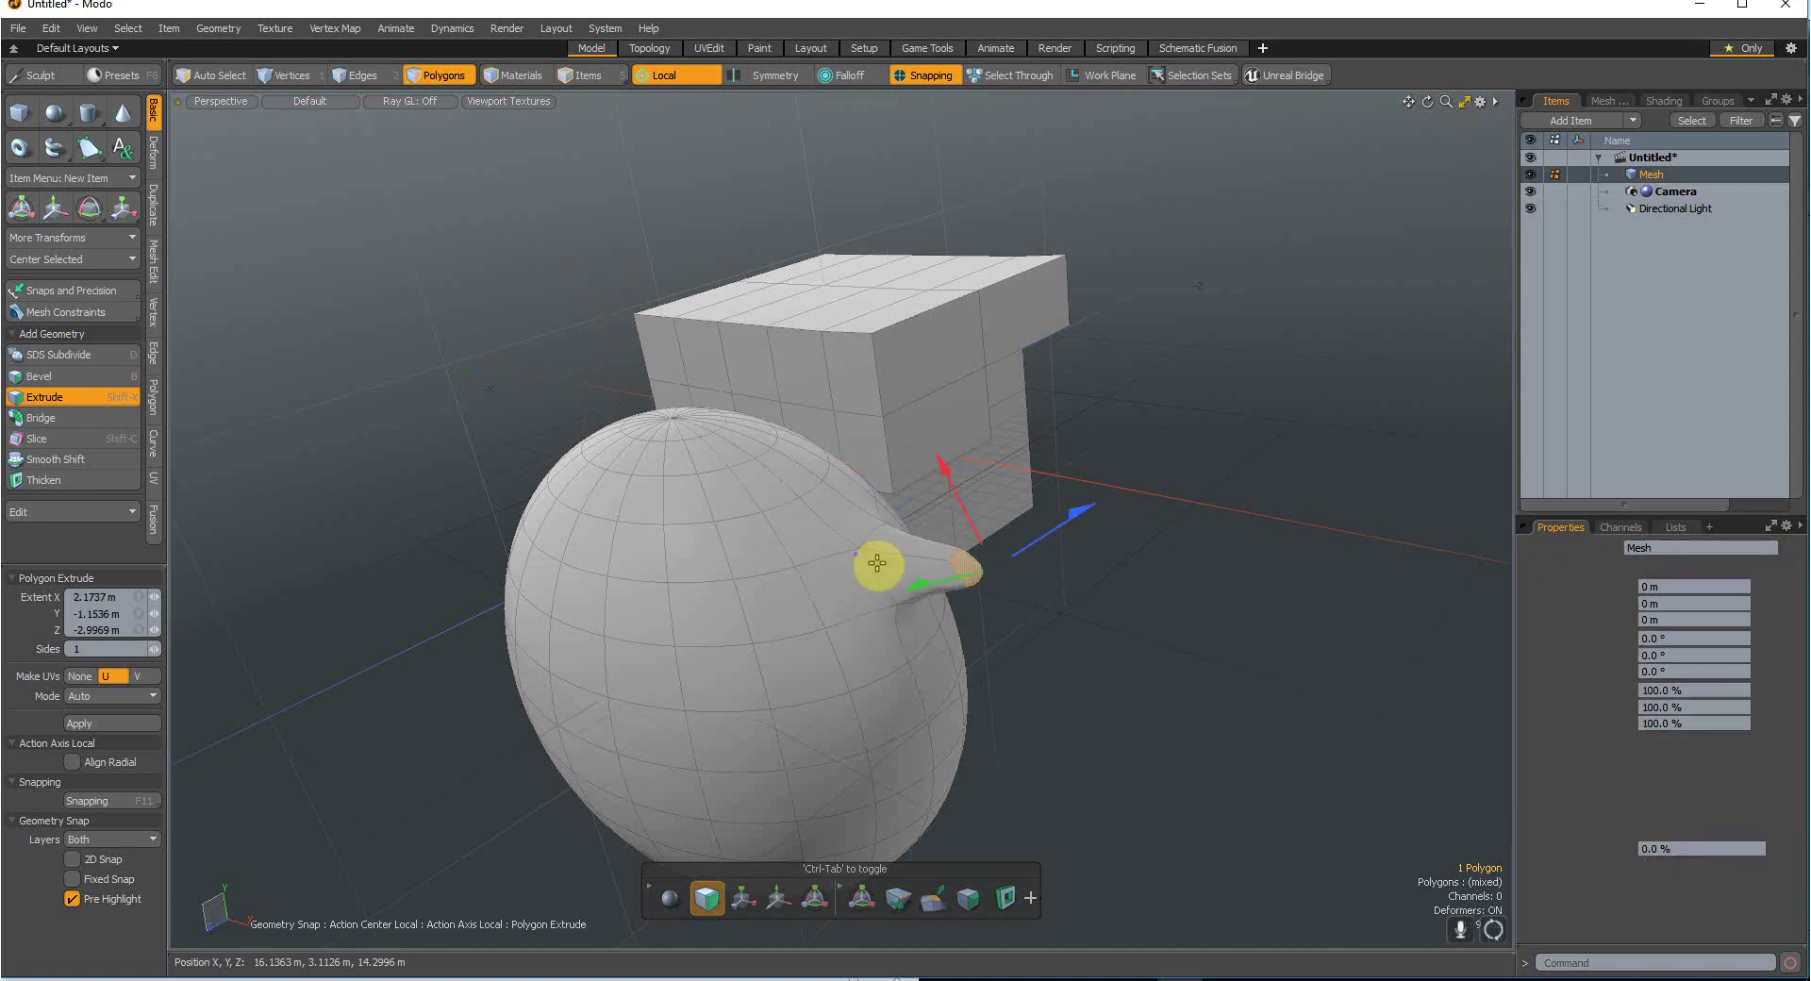
key(ctrl+z)
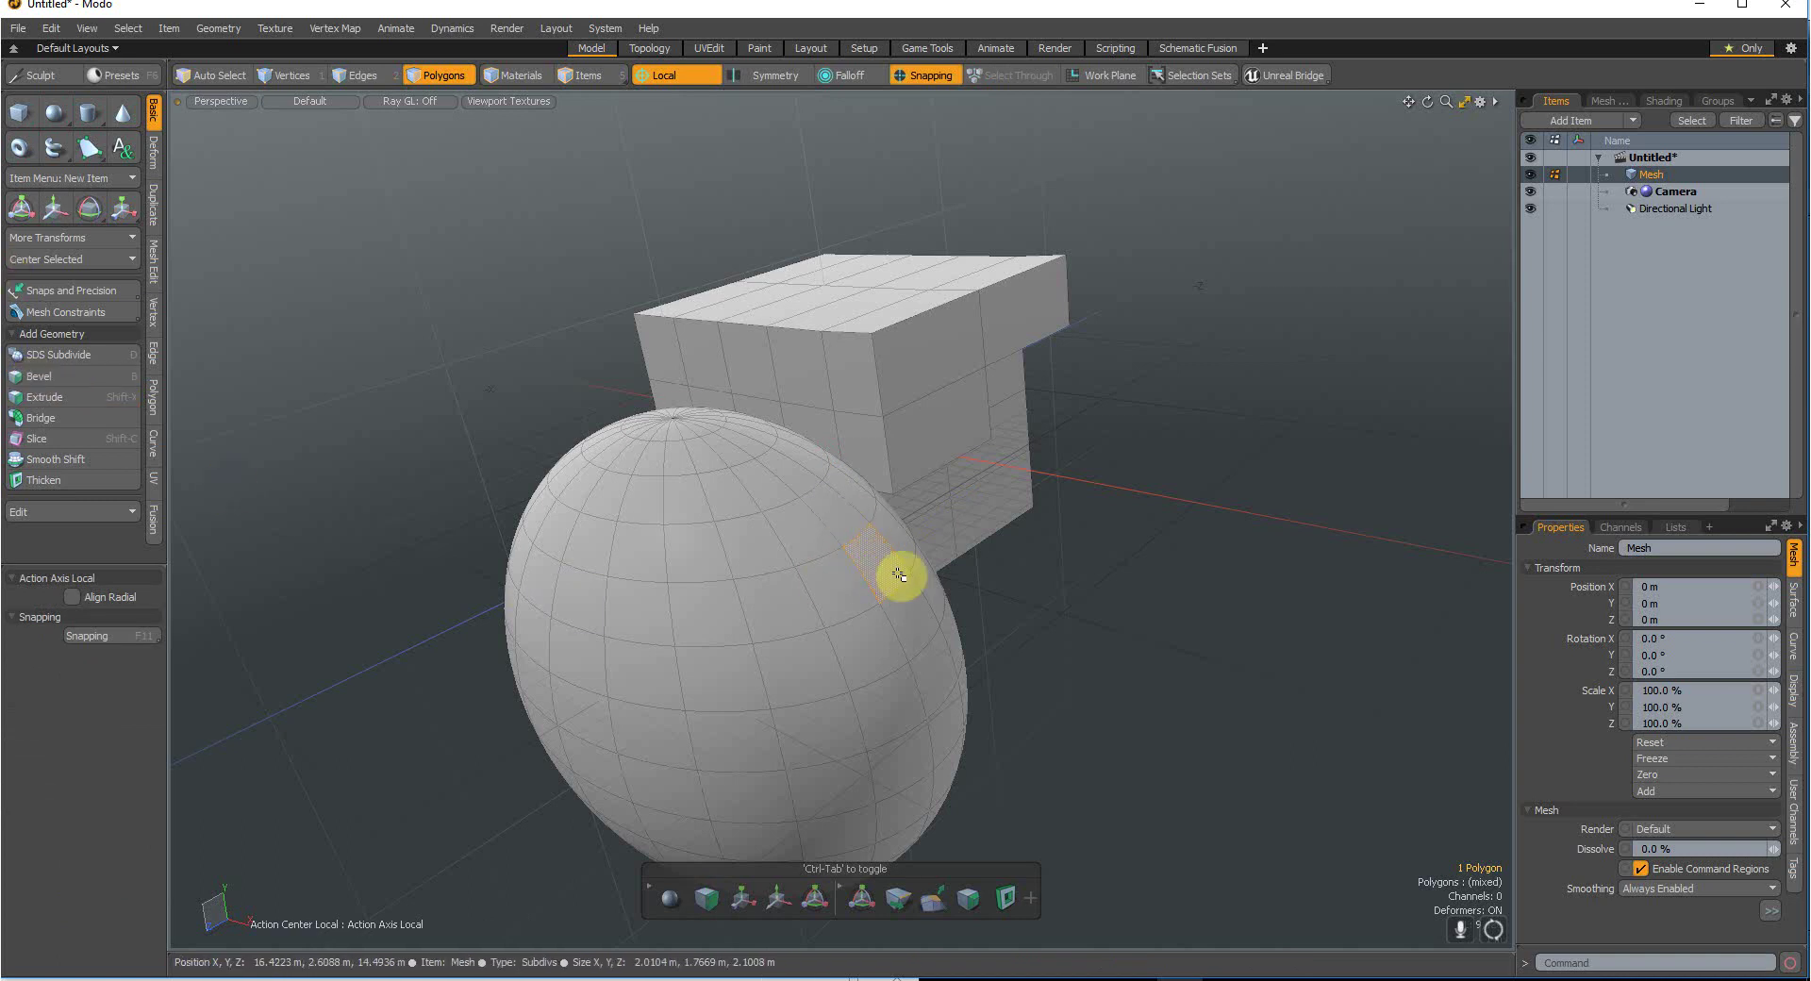
key(ctrl+z)
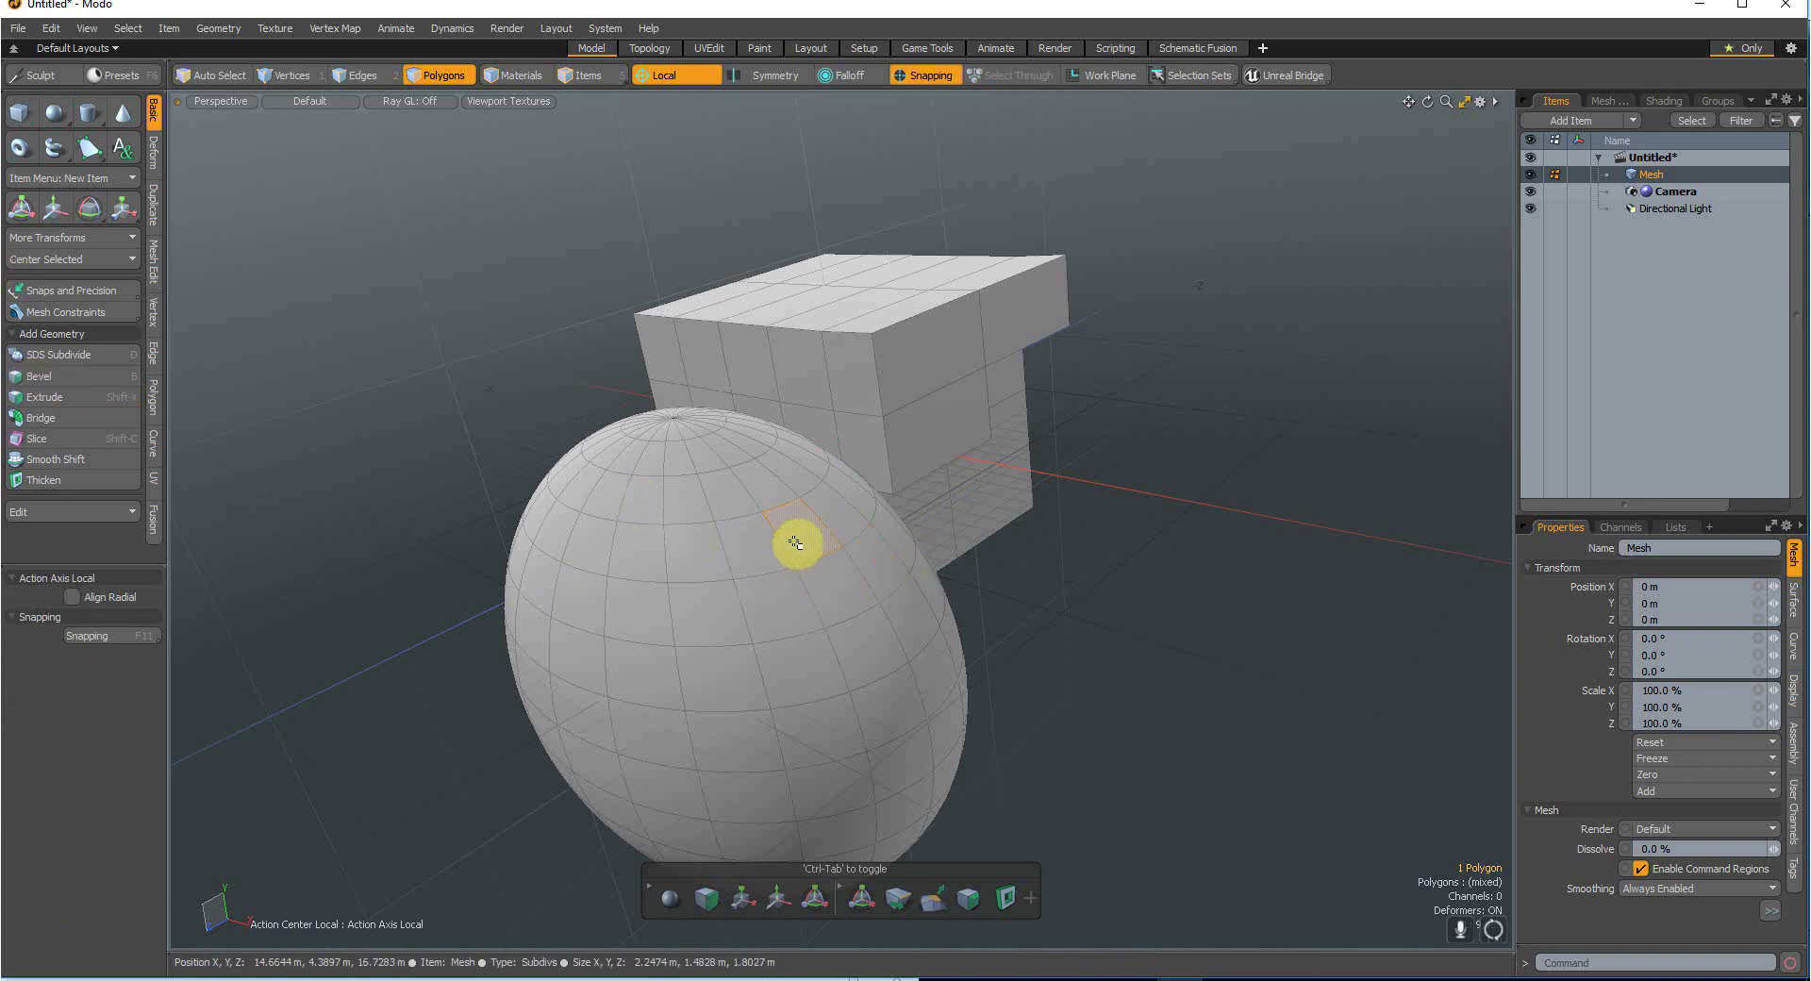
Step: Extend the selection to three adjoining polygons on the upper side of the sphere near the cube
mouse_move(850, 543)
mouse_down()
mouse_move(862, 551)
mouse_move(802, 554)
mouse_up()
Step: Try extruding the sphere's three selected polygons outward with the falloff set to none, and undo the extrusion
right_click(802, 517)
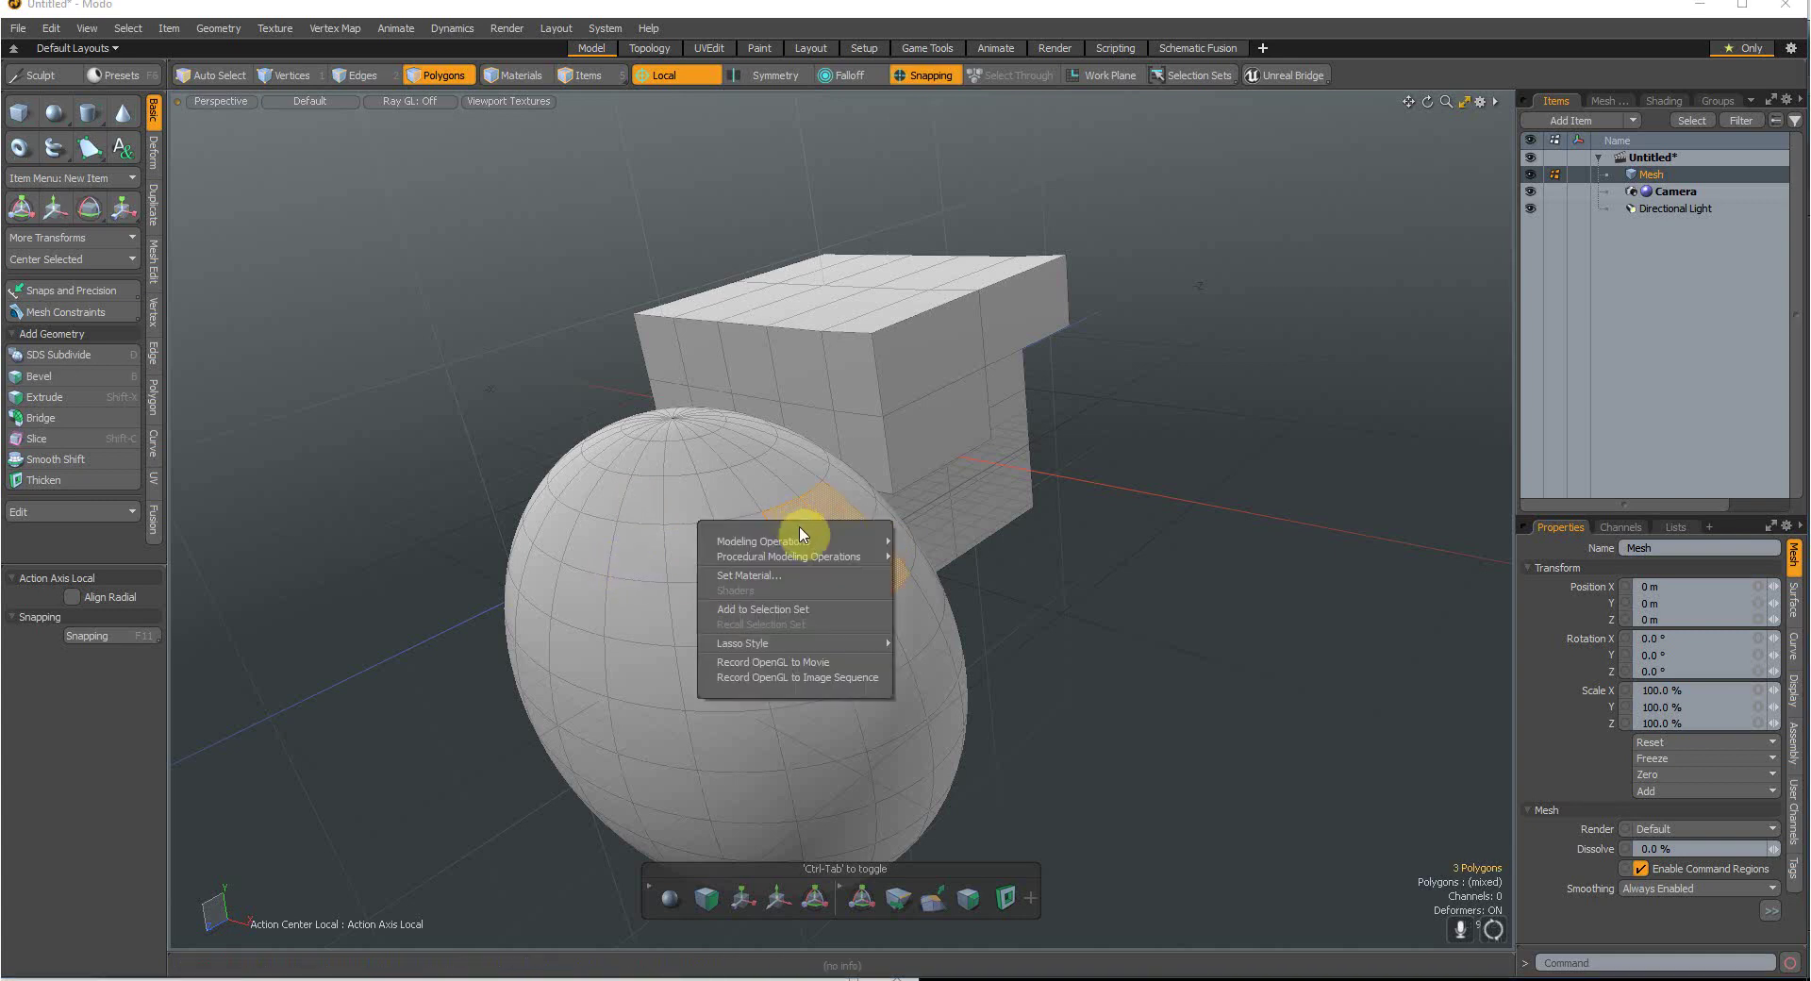
mouse_move(849, 545)
click(924, 557)
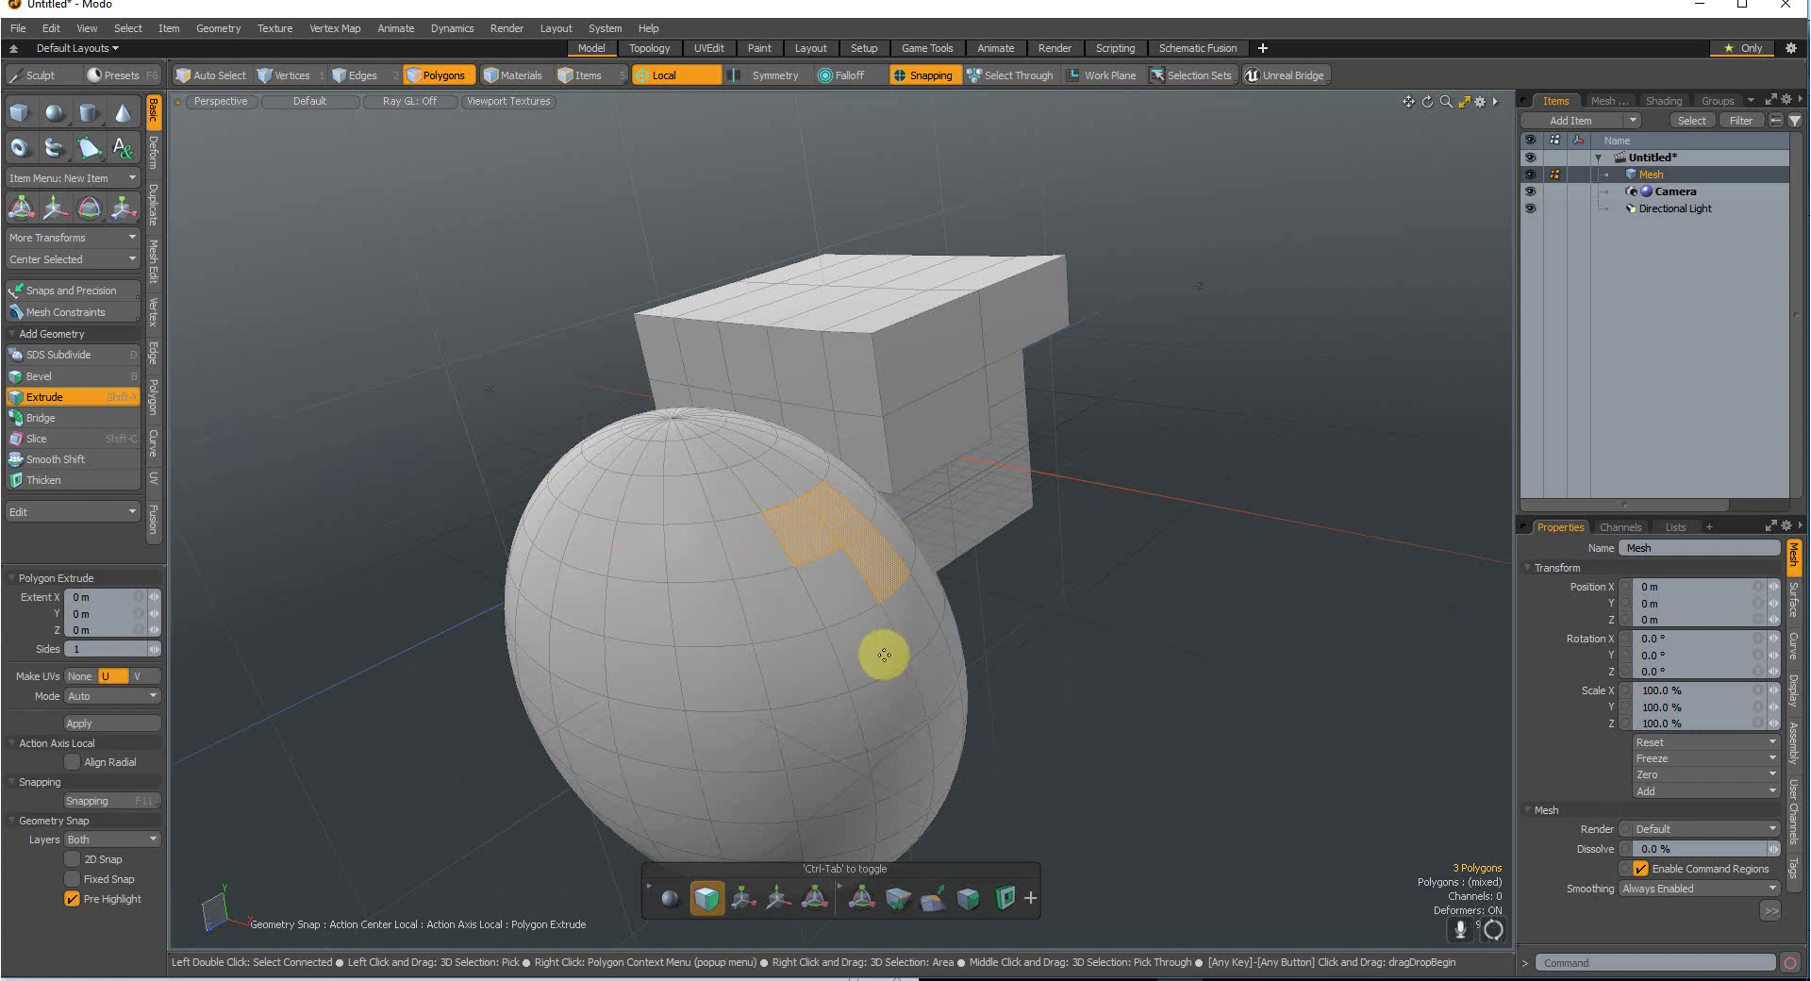
click(832, 538)
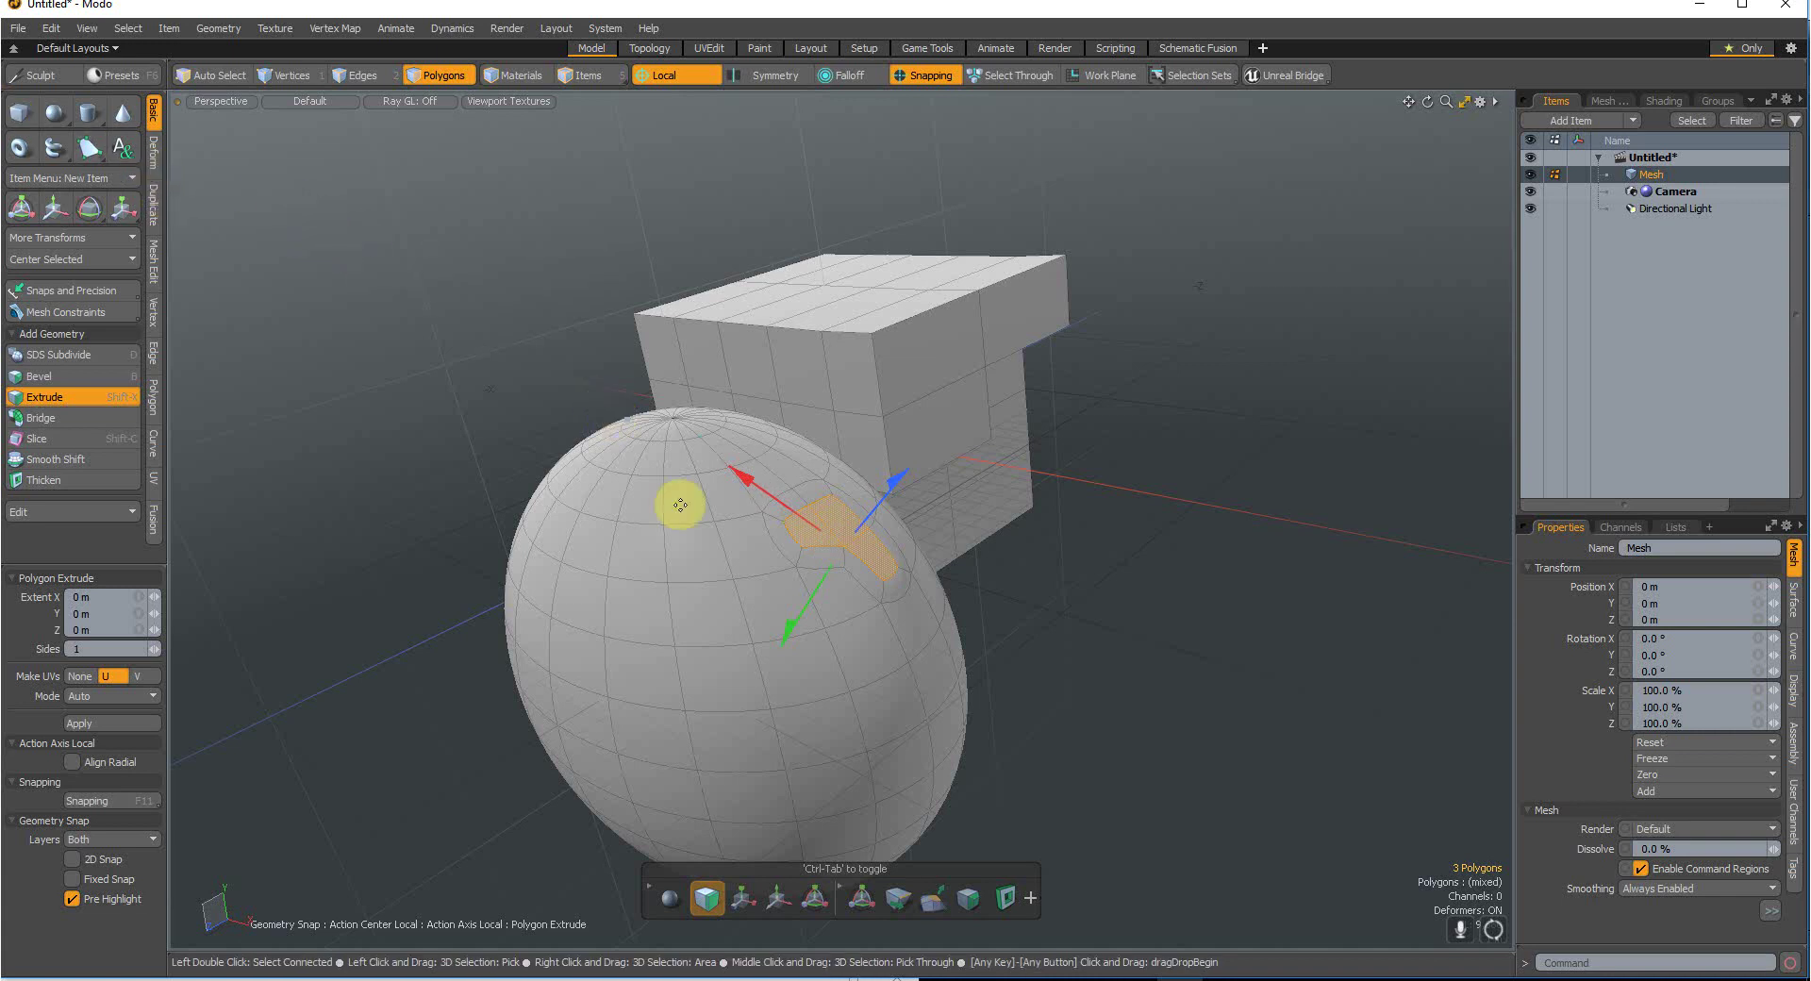
mouse_move(894, 498)
mouse_down()
mouse_move(904, 475)
mouse_move(879, 509)
mouse_move(862, 497)
mouse_move(891, 489)
mouse_move(861, 492)
mouse_up()
click(842, 76)
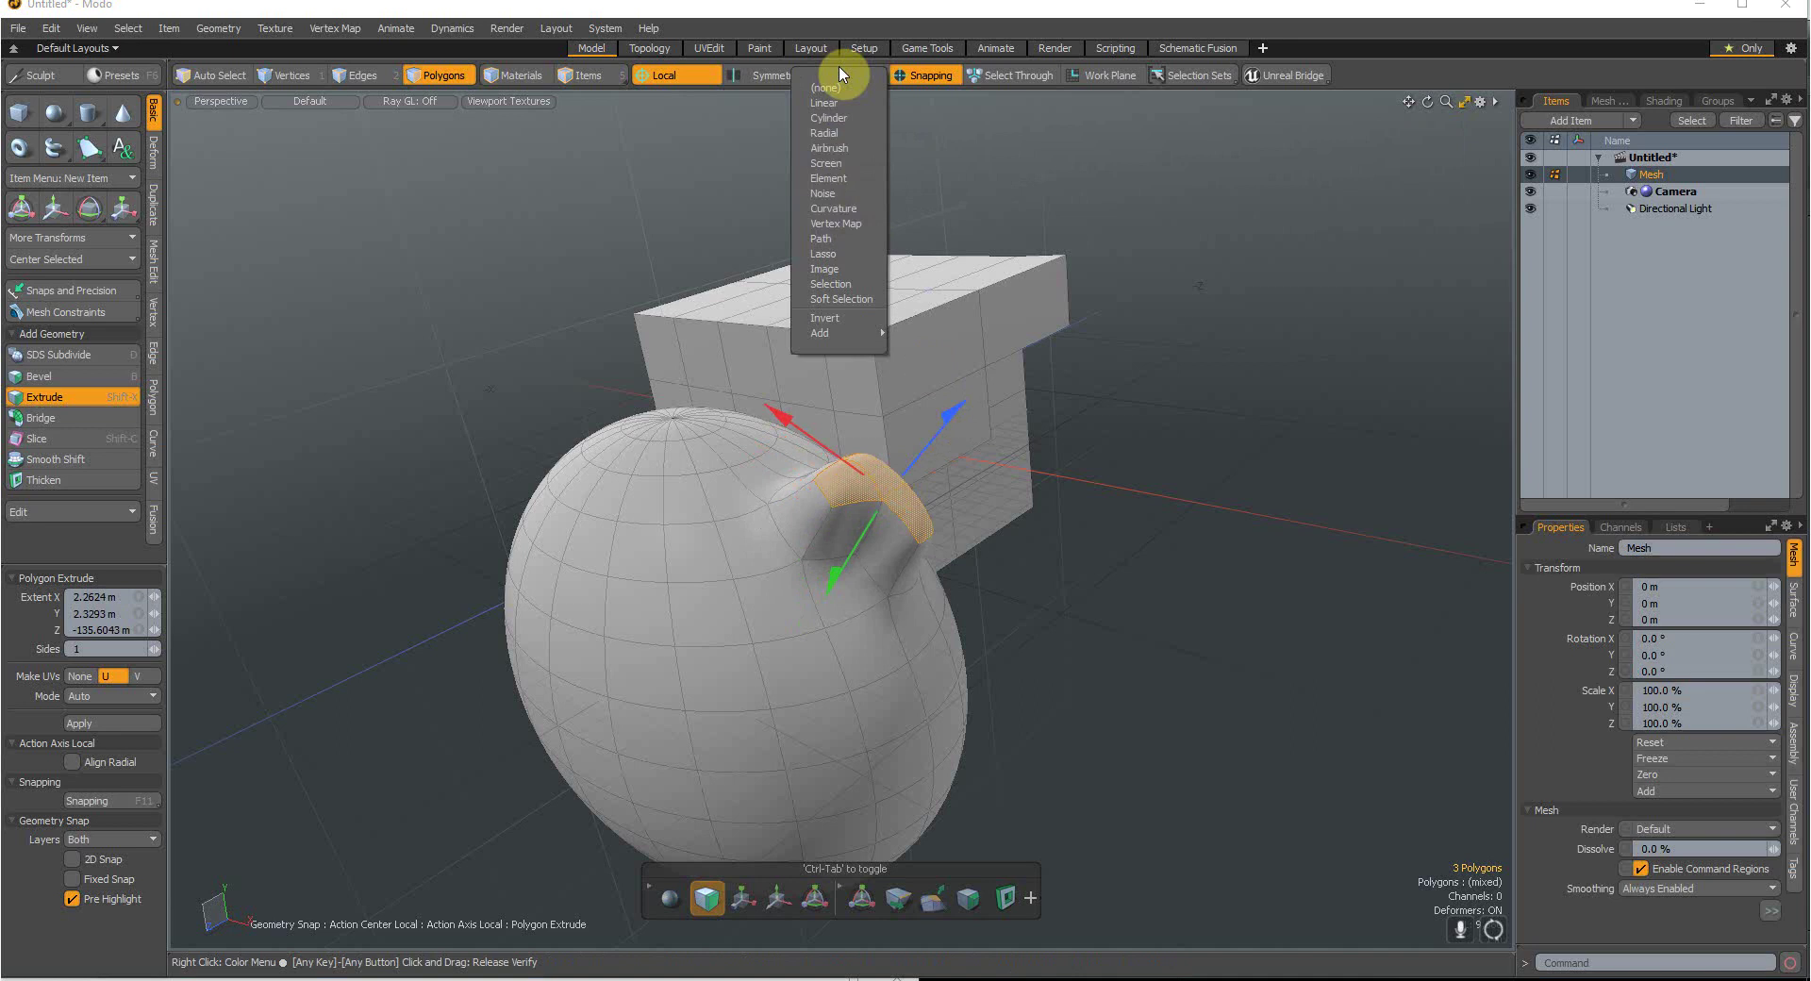
click(826, 87)
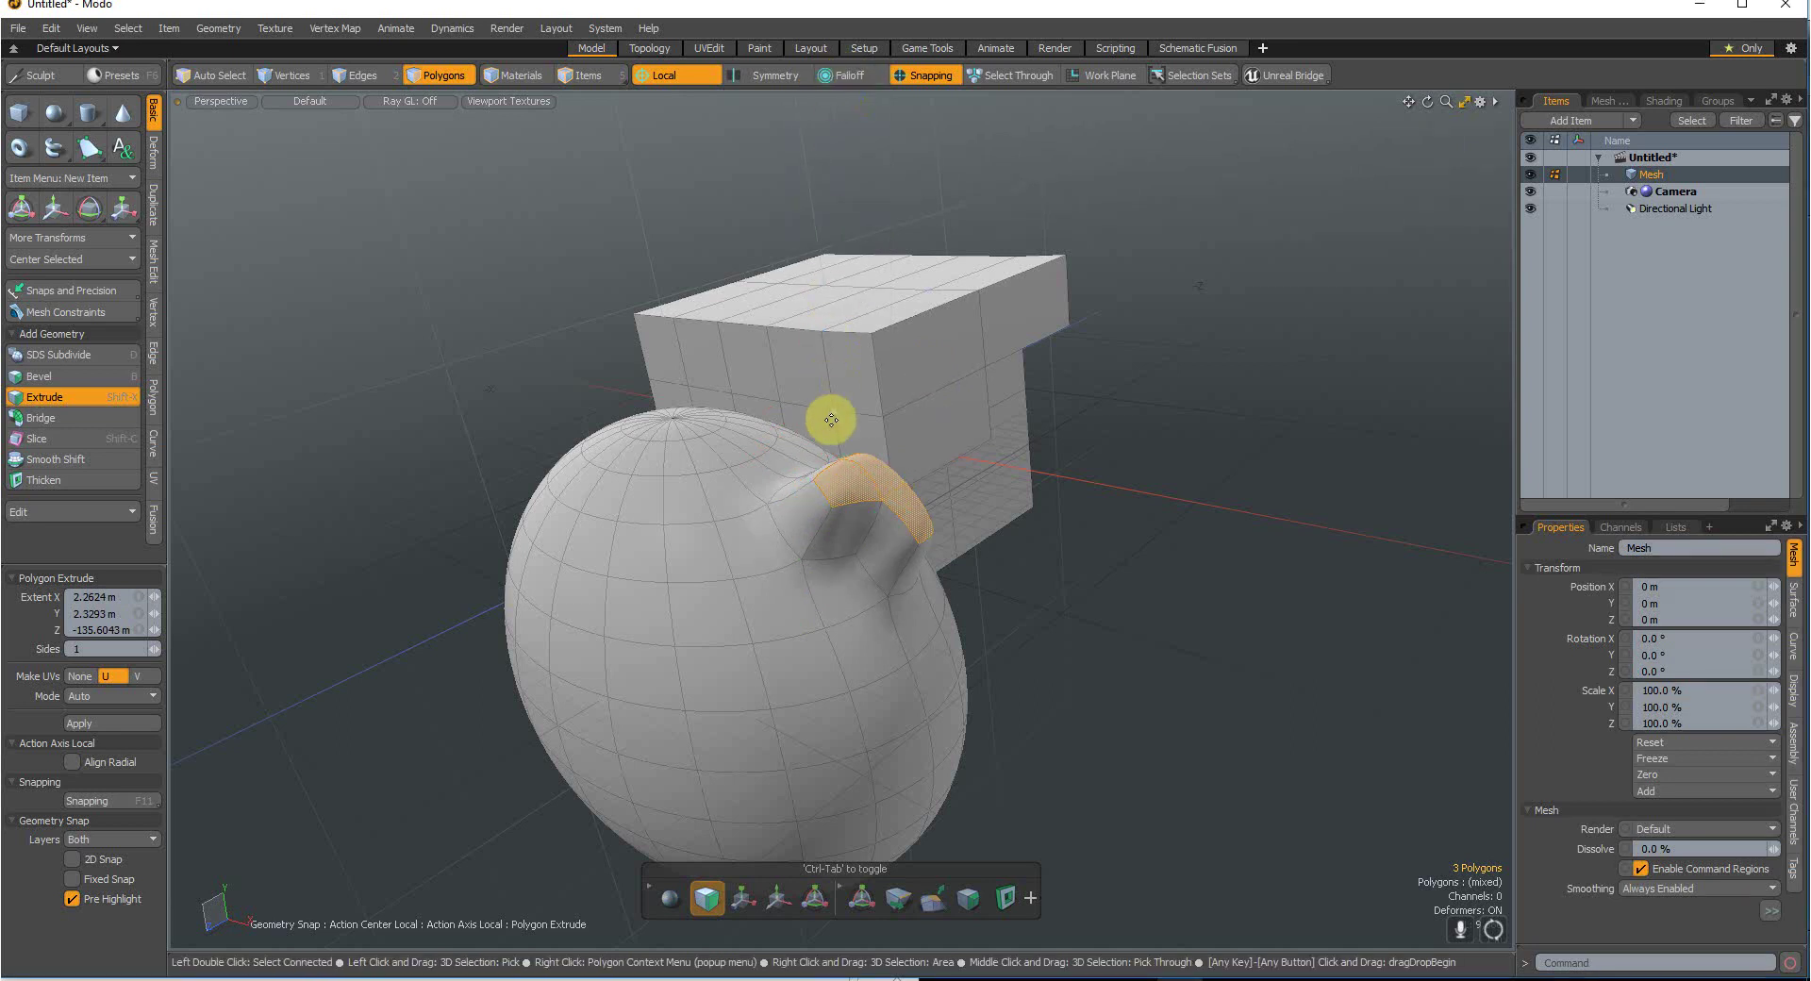
key(ctrl+z)
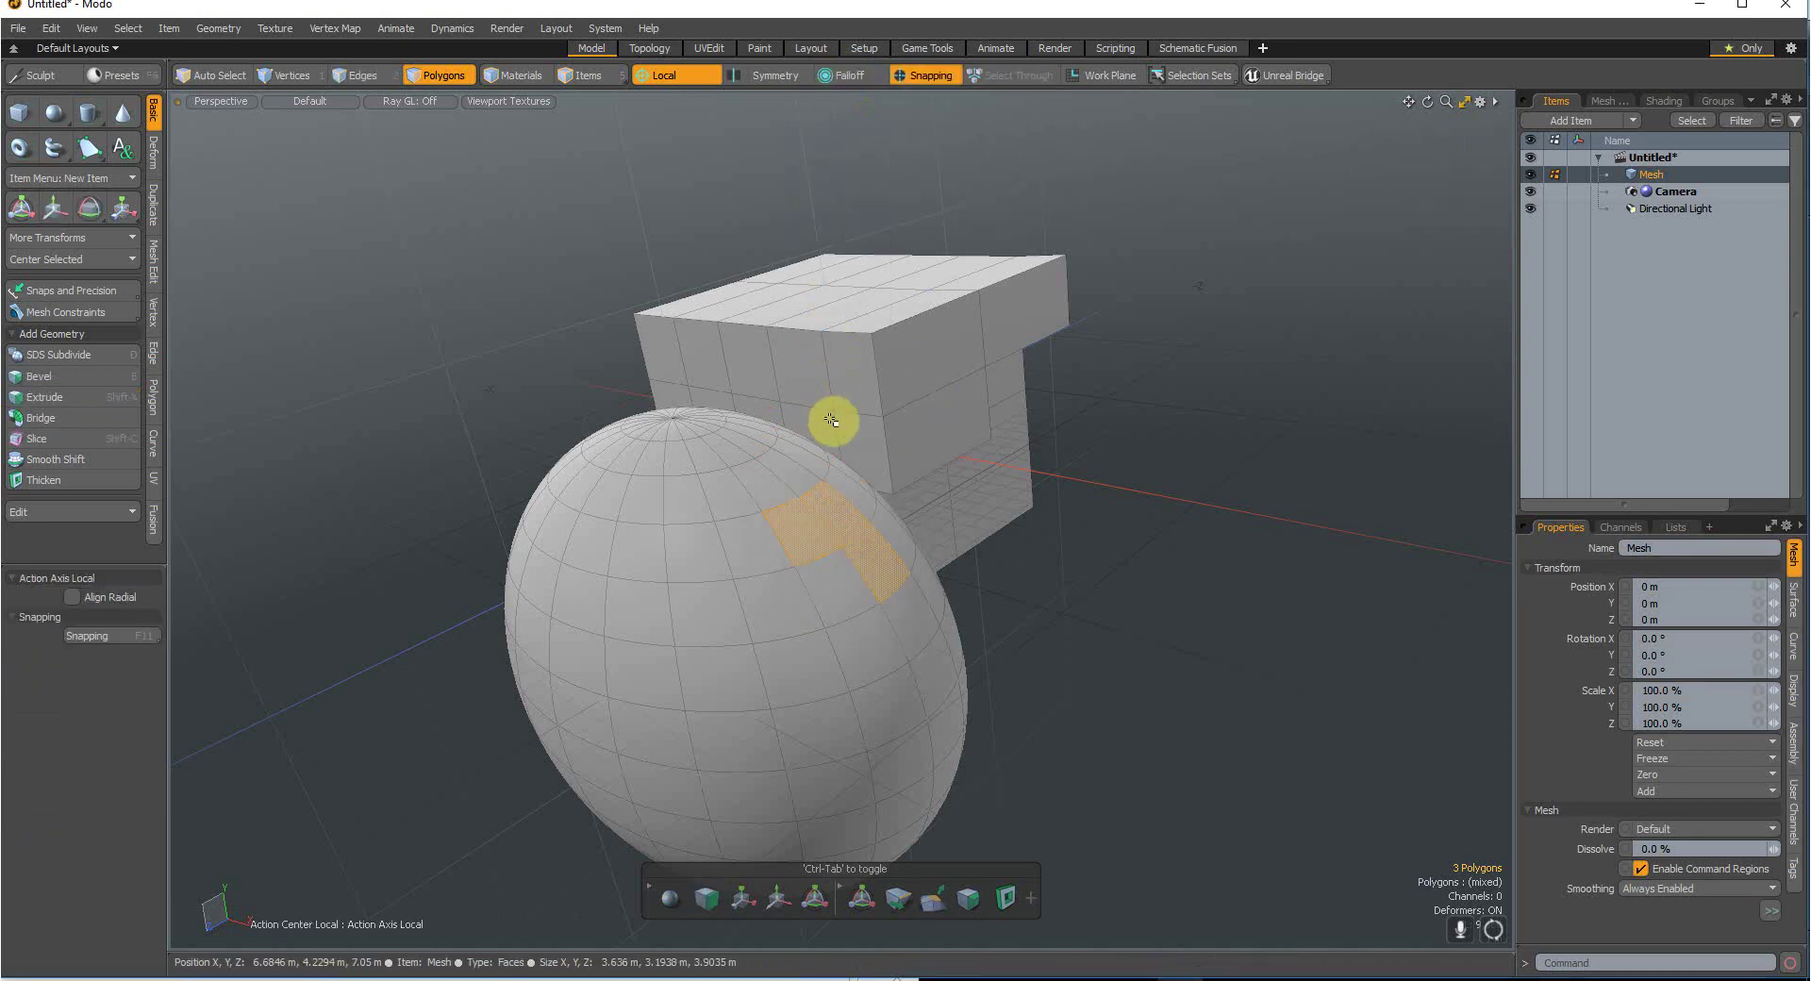
right_click(819, 533)
mouse_move(820, 557)
click(931, 566)
key(shift+x)
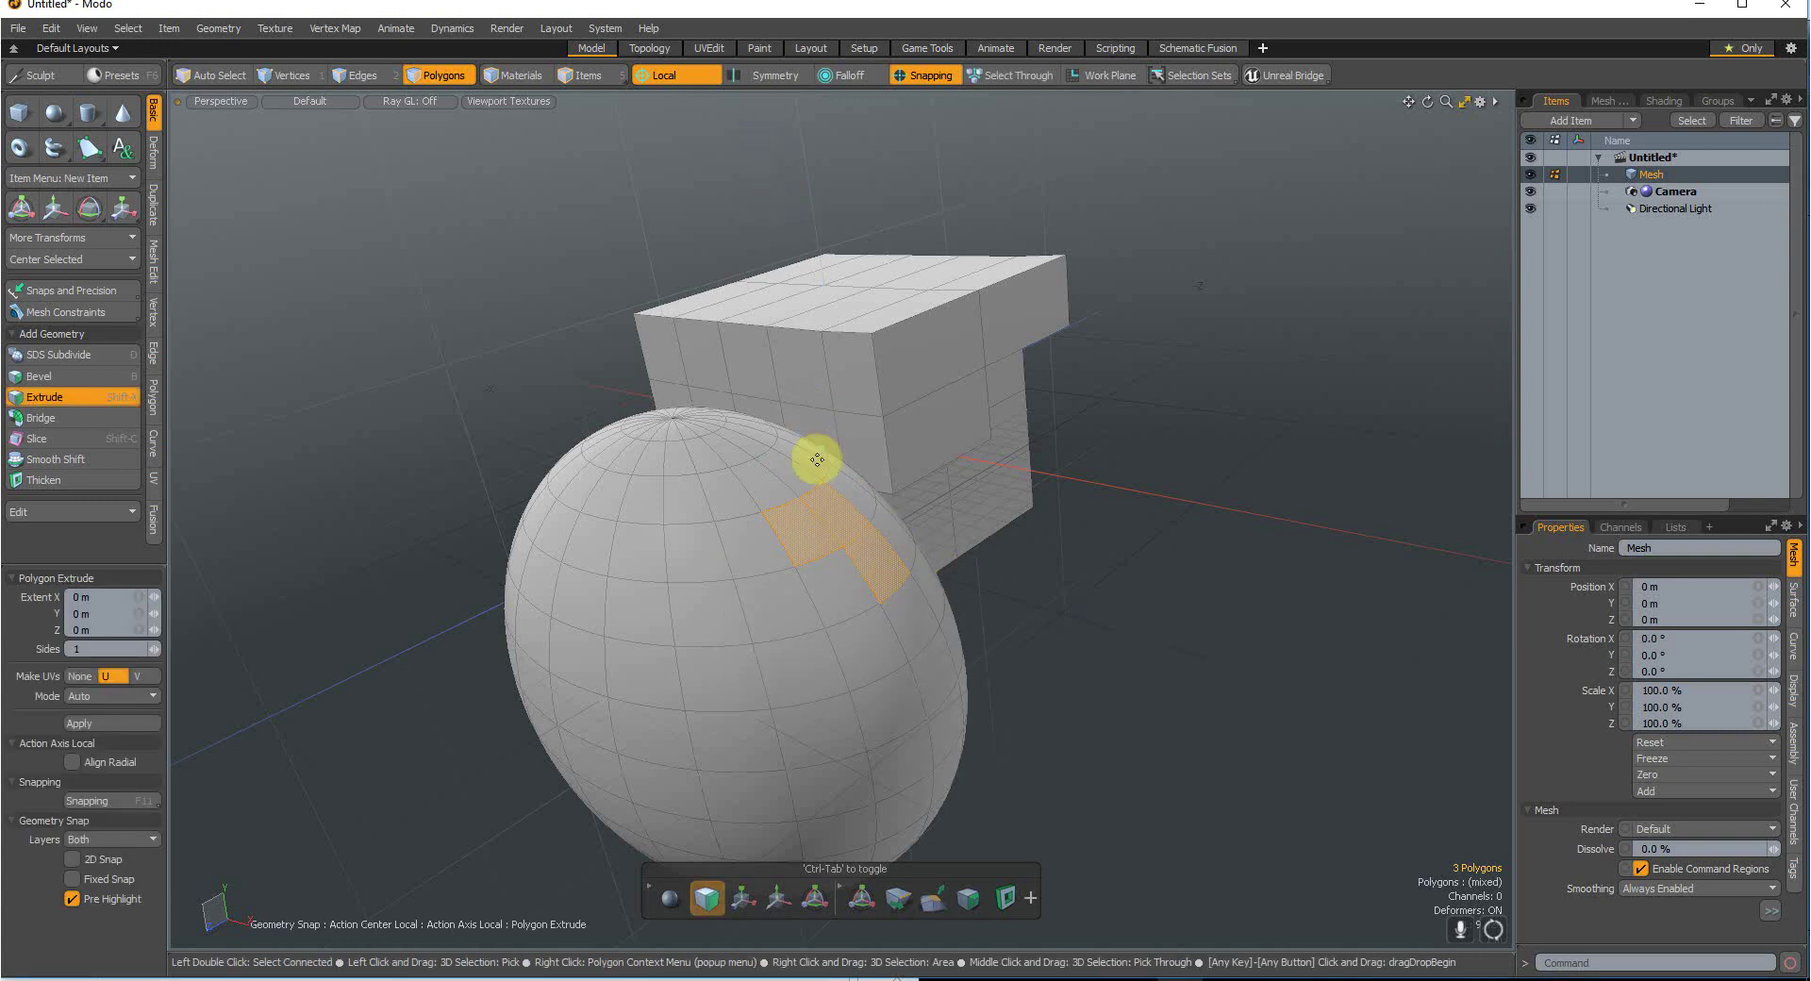
click(836, 78)
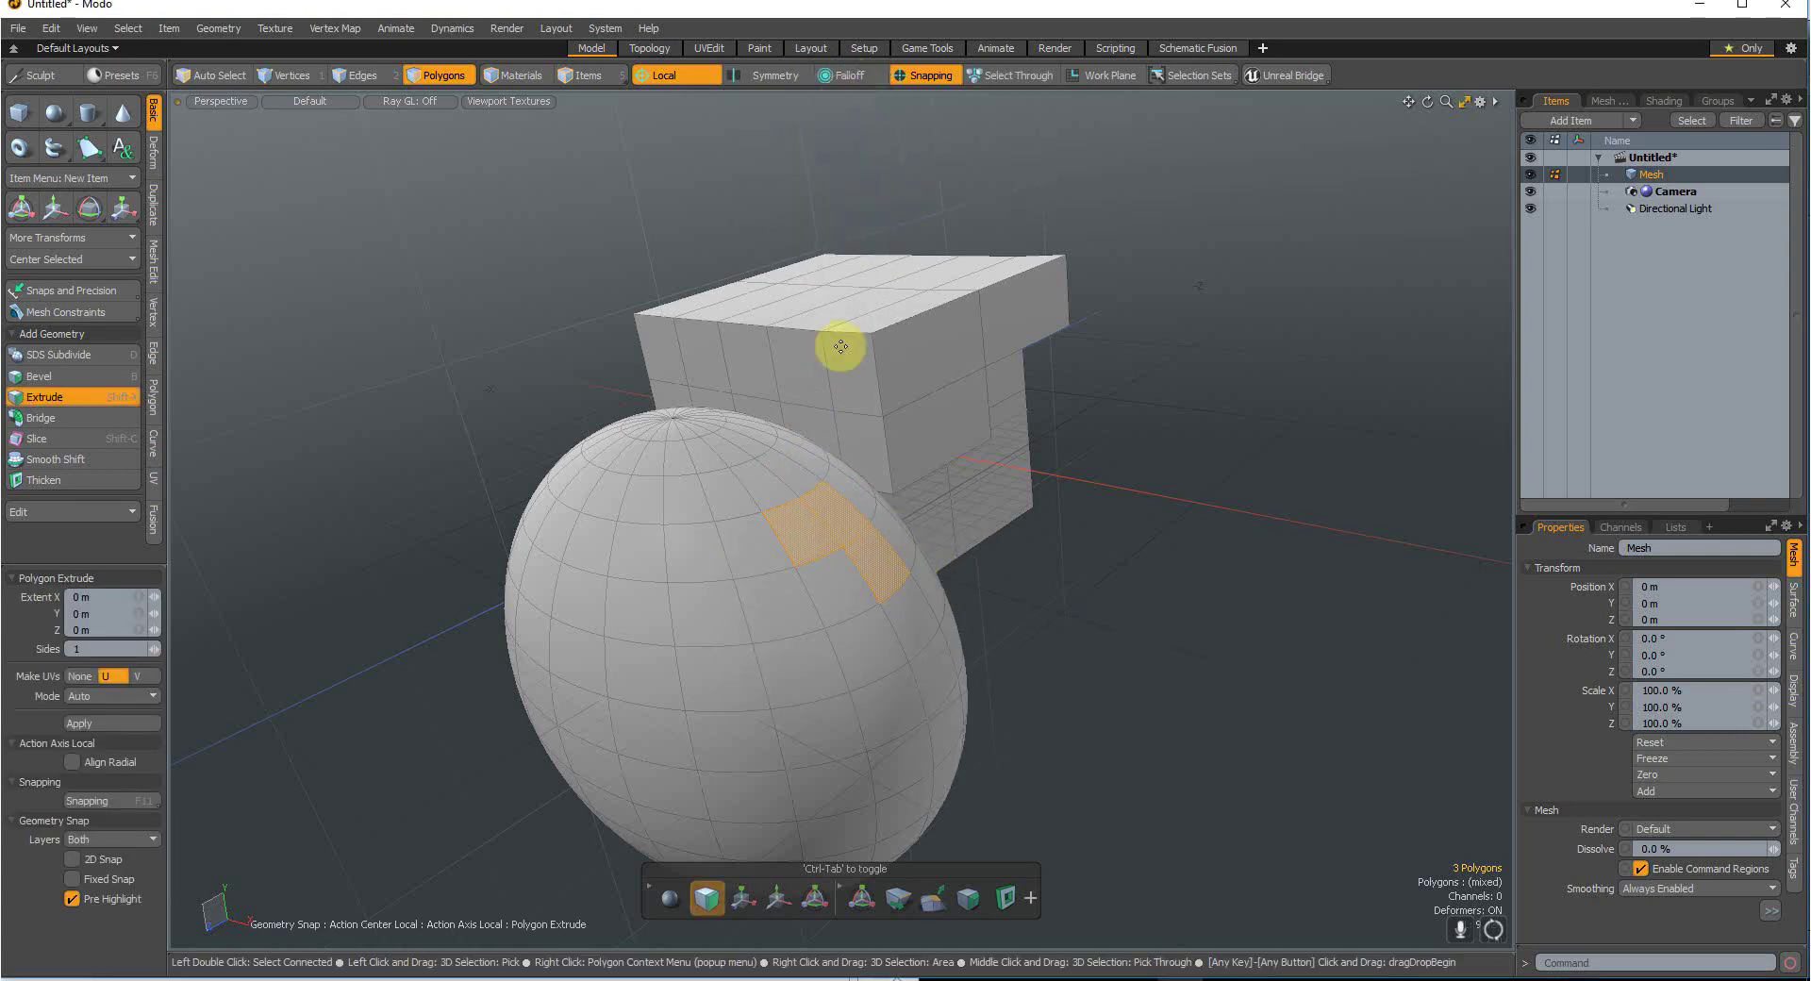
Step: Try pulling the sphere's three selected polygons outward with the Transform tool, and undo the move
key(w)
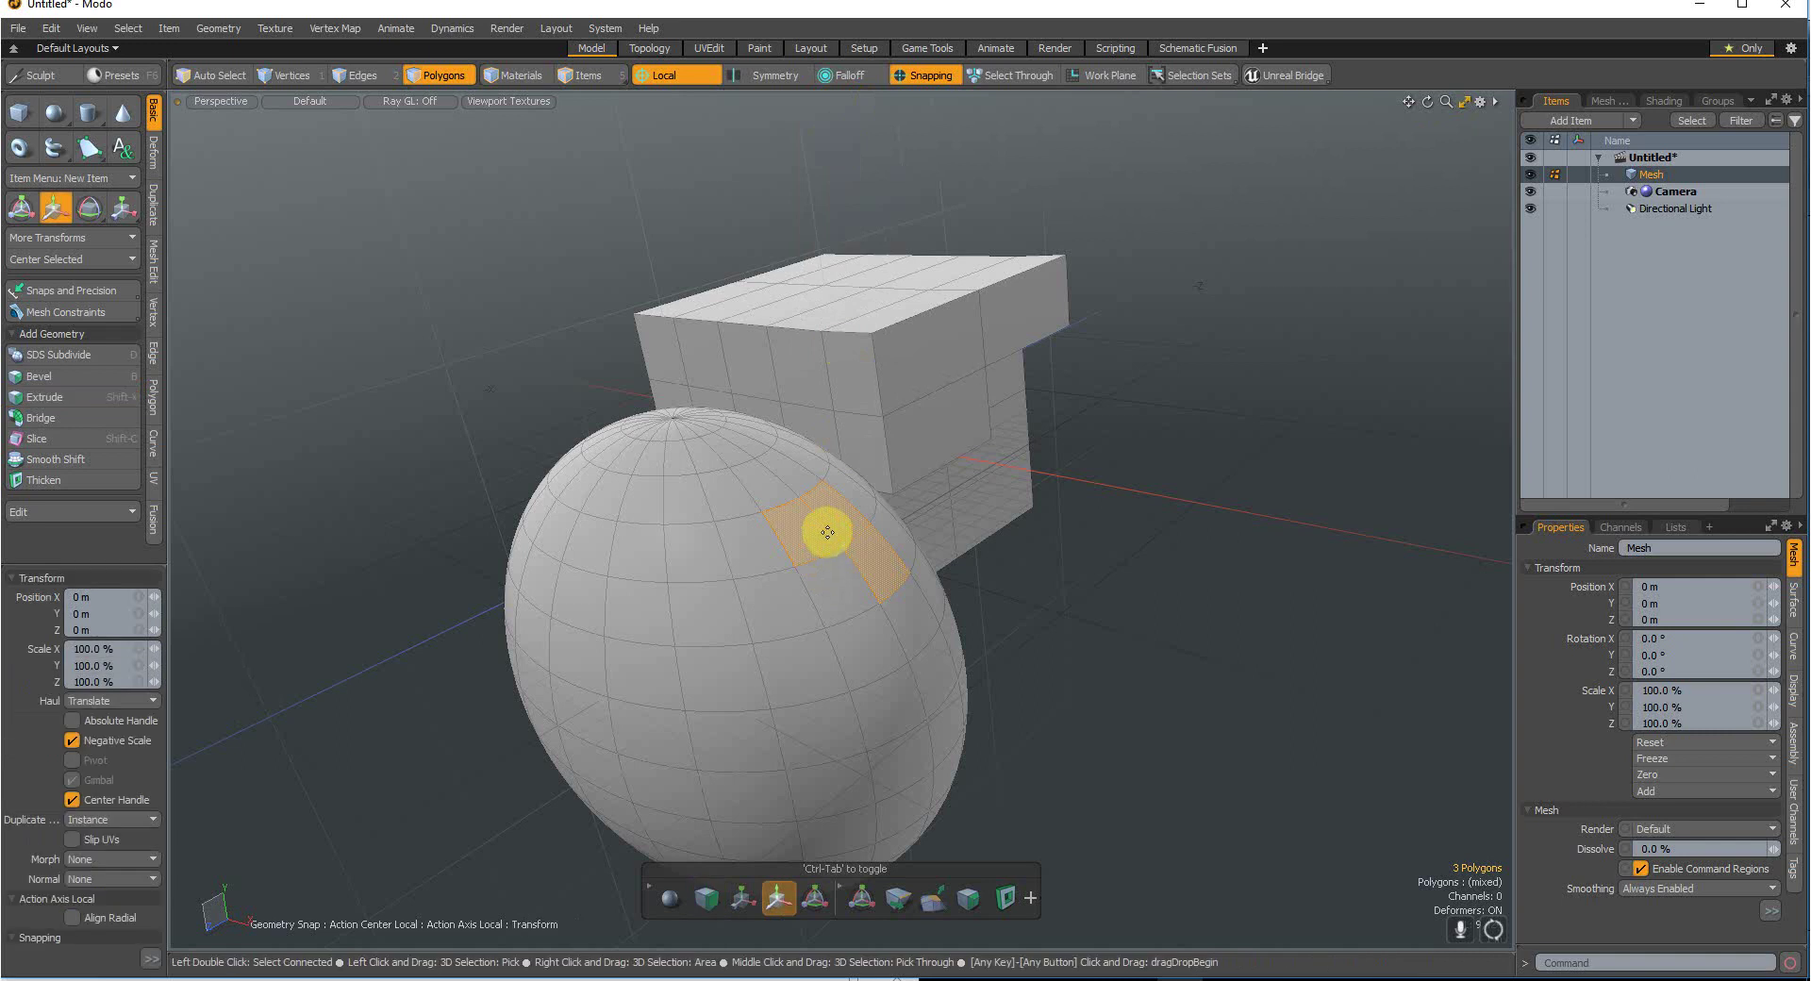
key(e)
key(w)
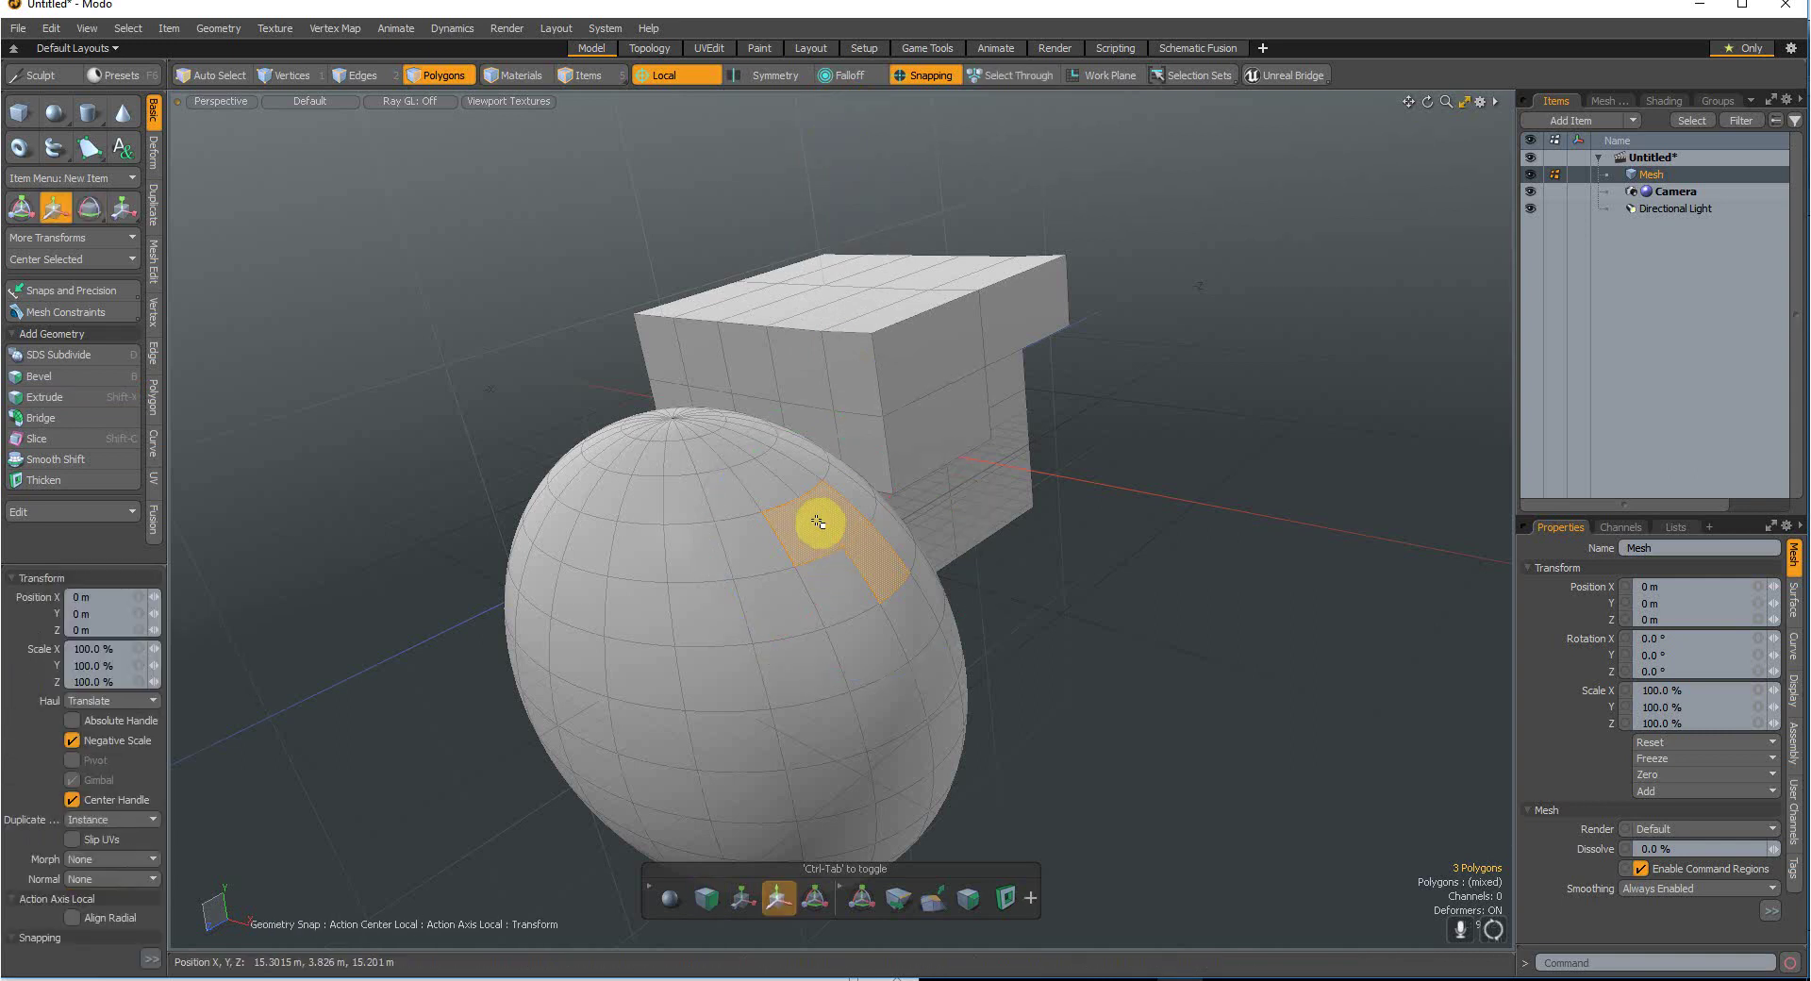
drag(836, 525, 830, 526)
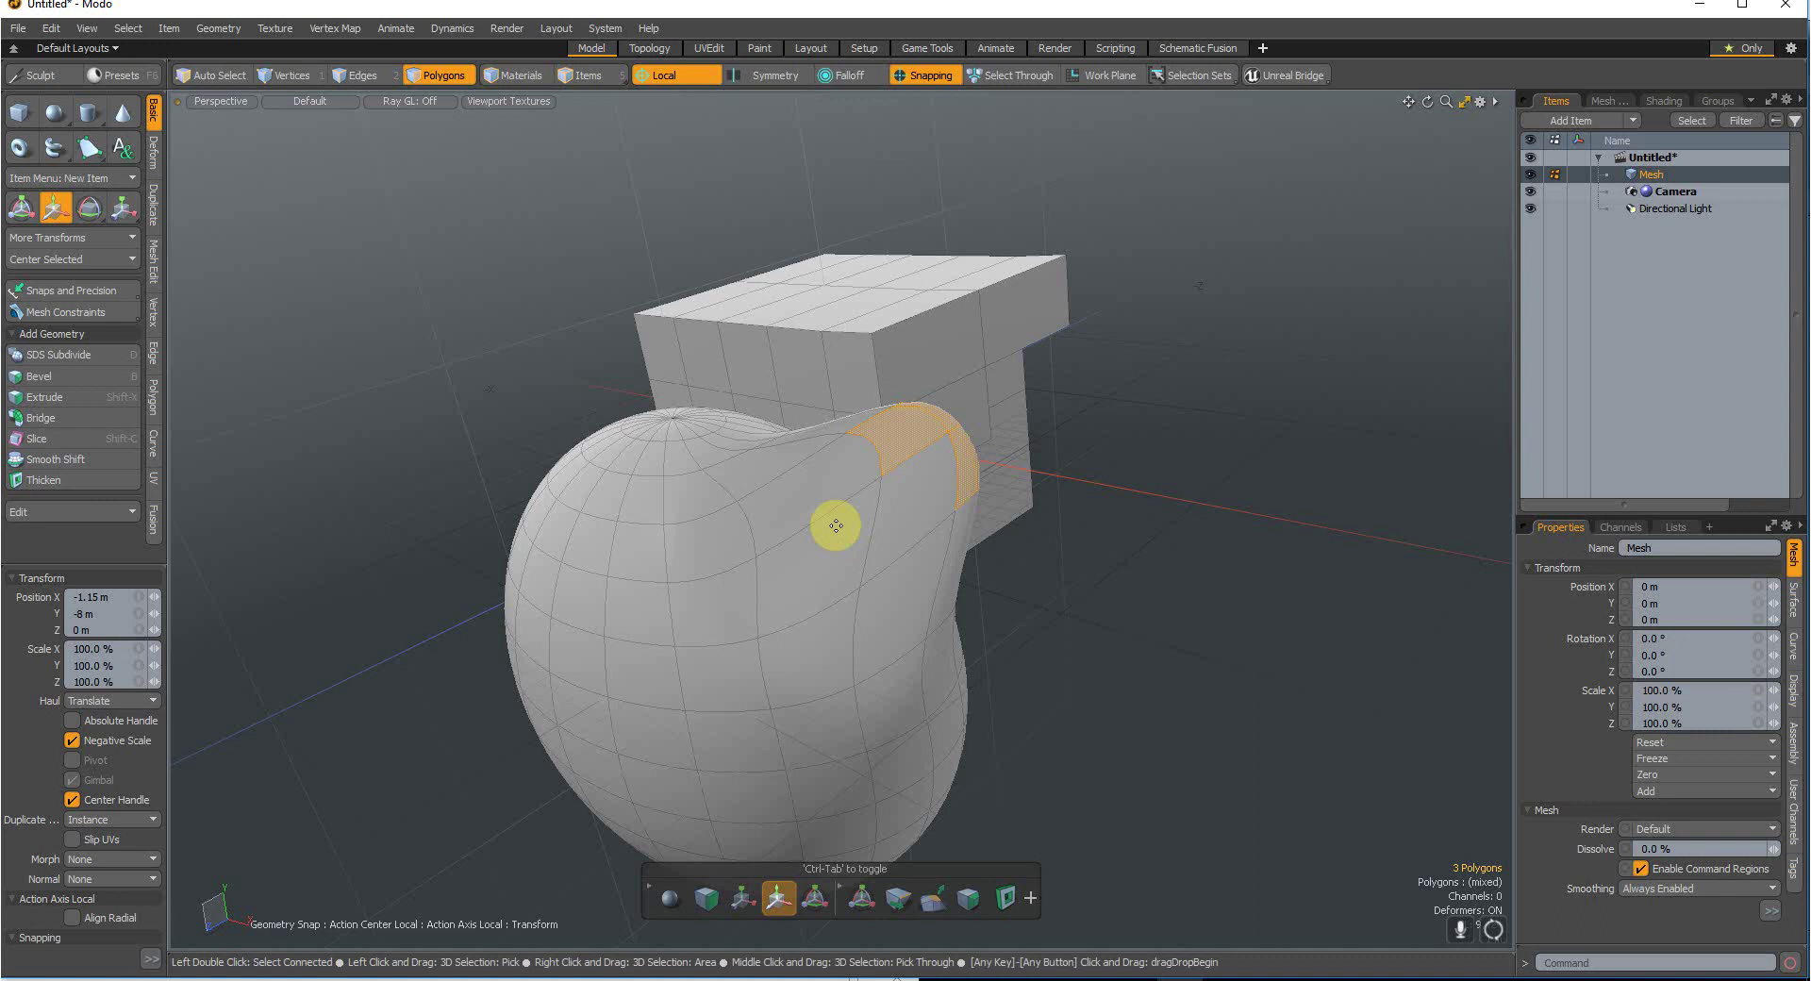
scroll(768, 428, down, 3)
scroll(768, 428, up, 2)
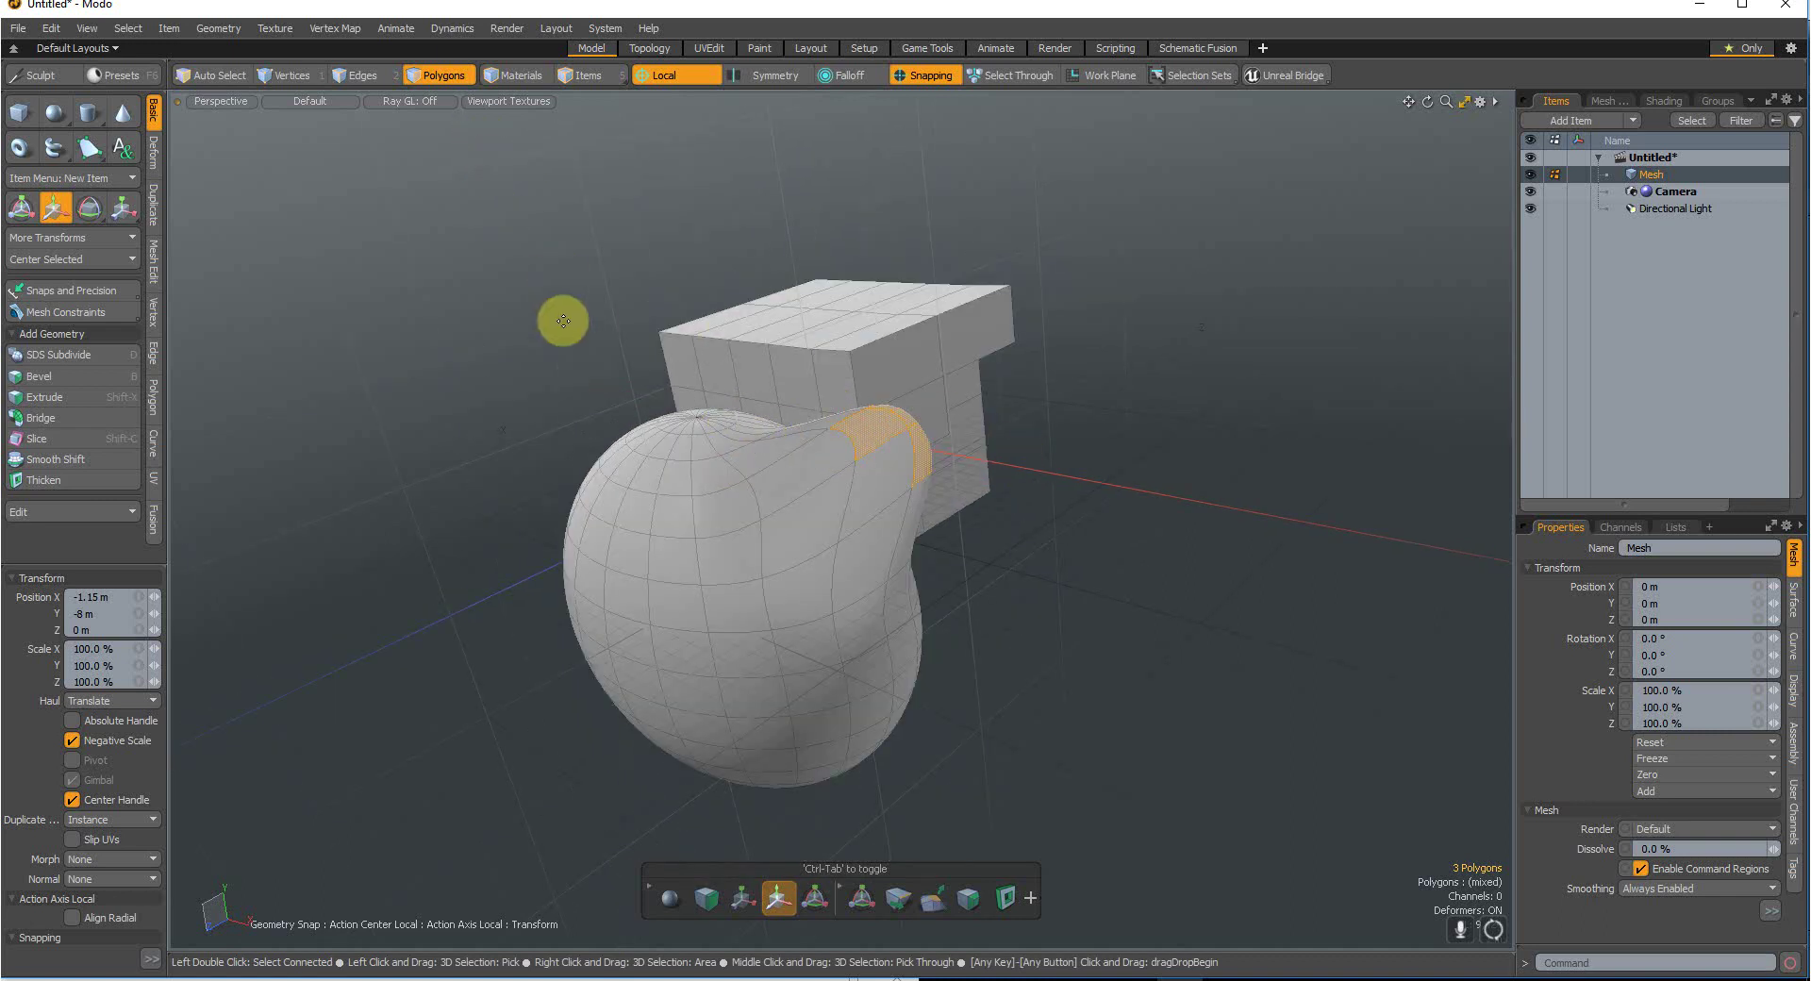
scroll(408, 311, down, 4)
scroll(563, 437, up, 3)
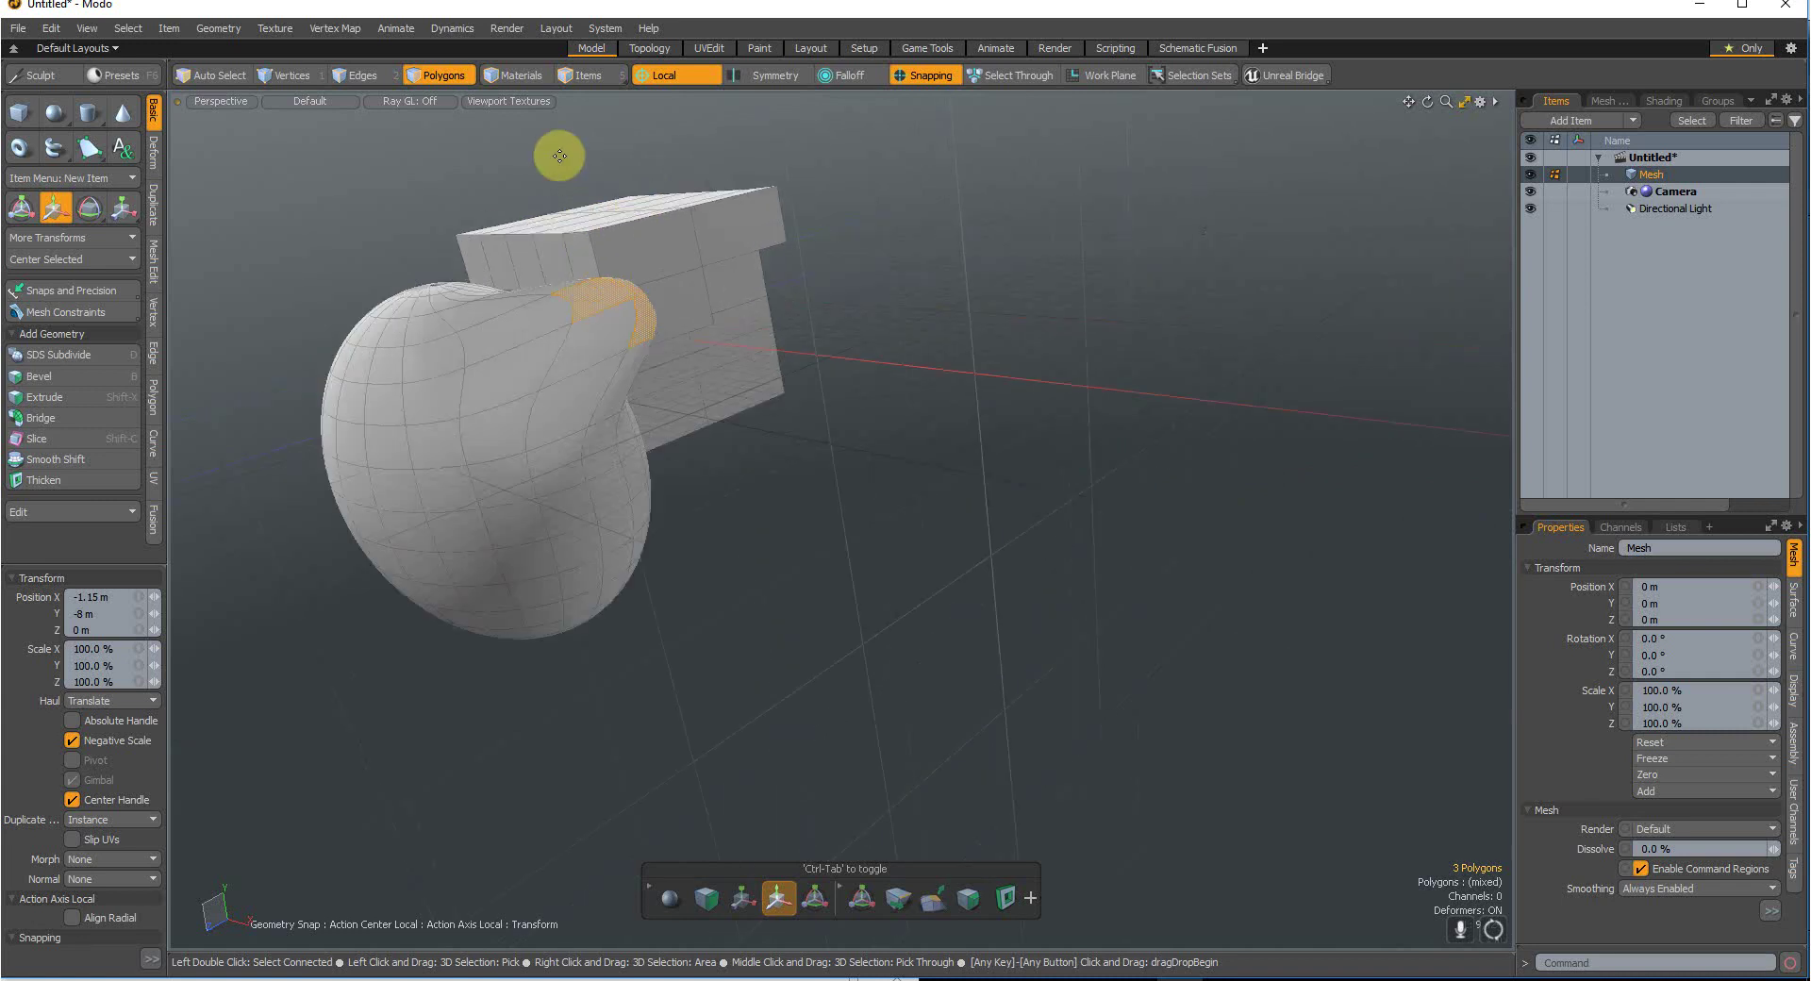
scroll(559, 156, up, 3)
key(ctrl+z)
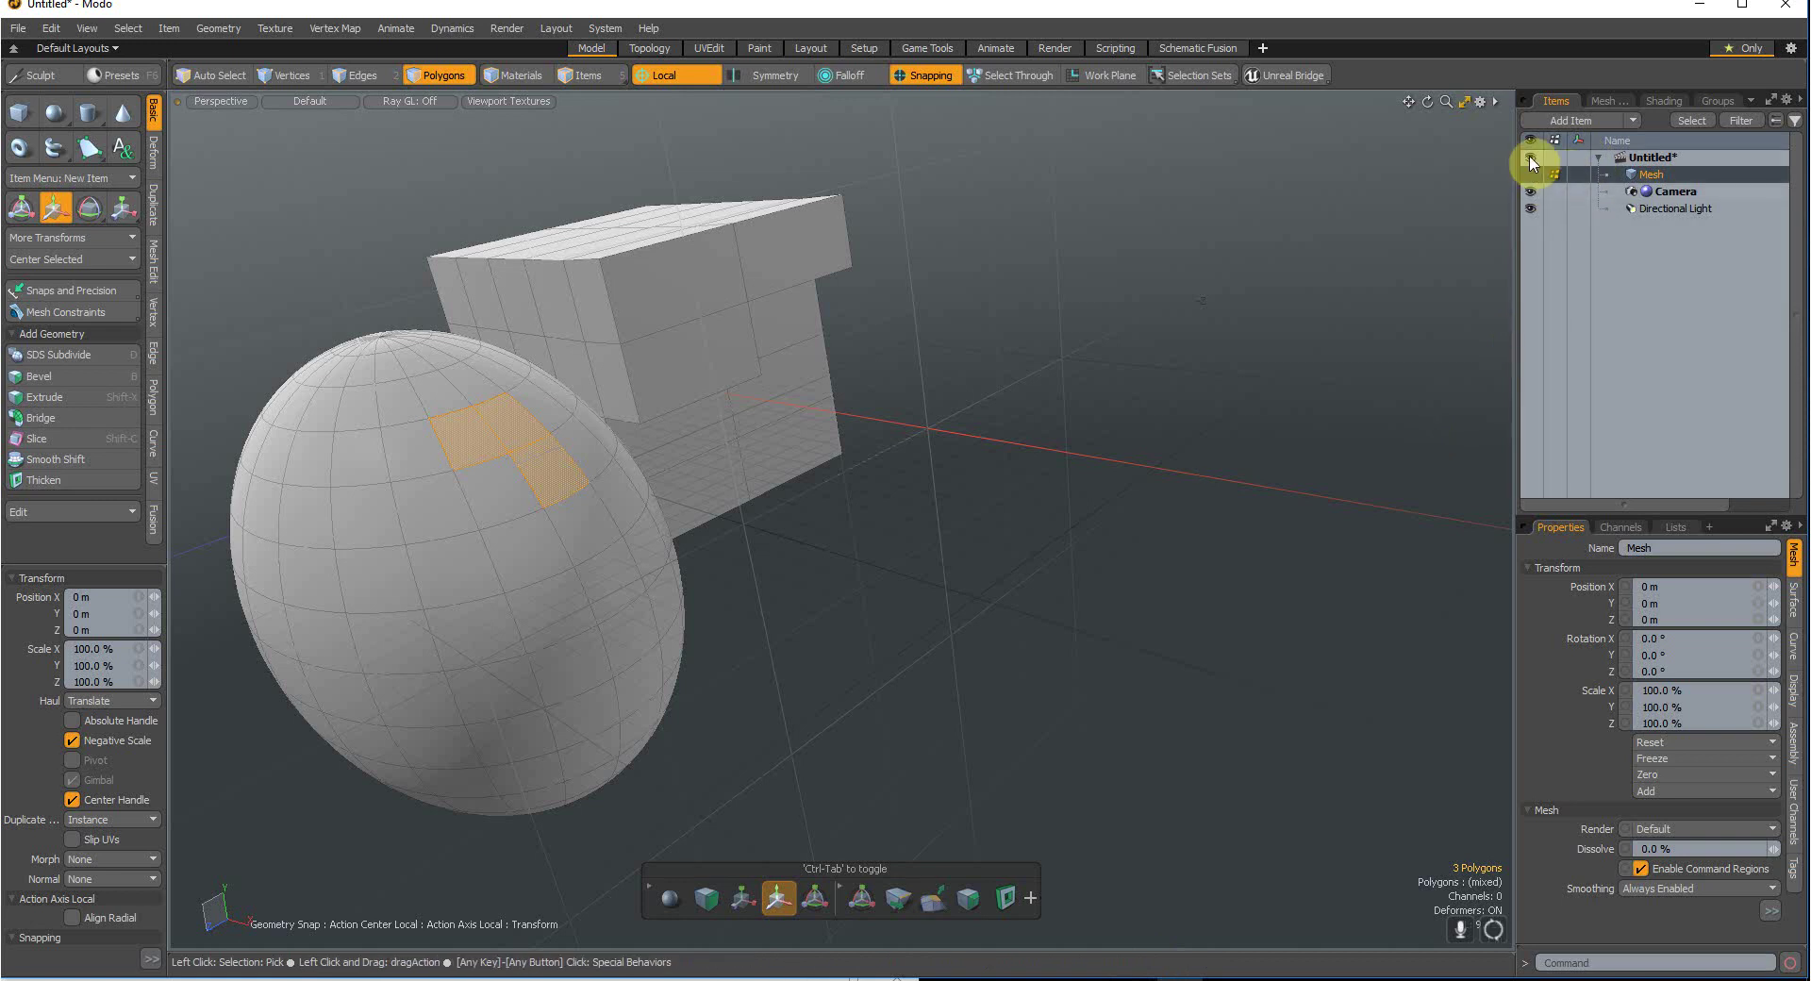
Step: Switch to 3ds Max, open the Layer Explorer and dock it between the viewport and the command panel
key(a)
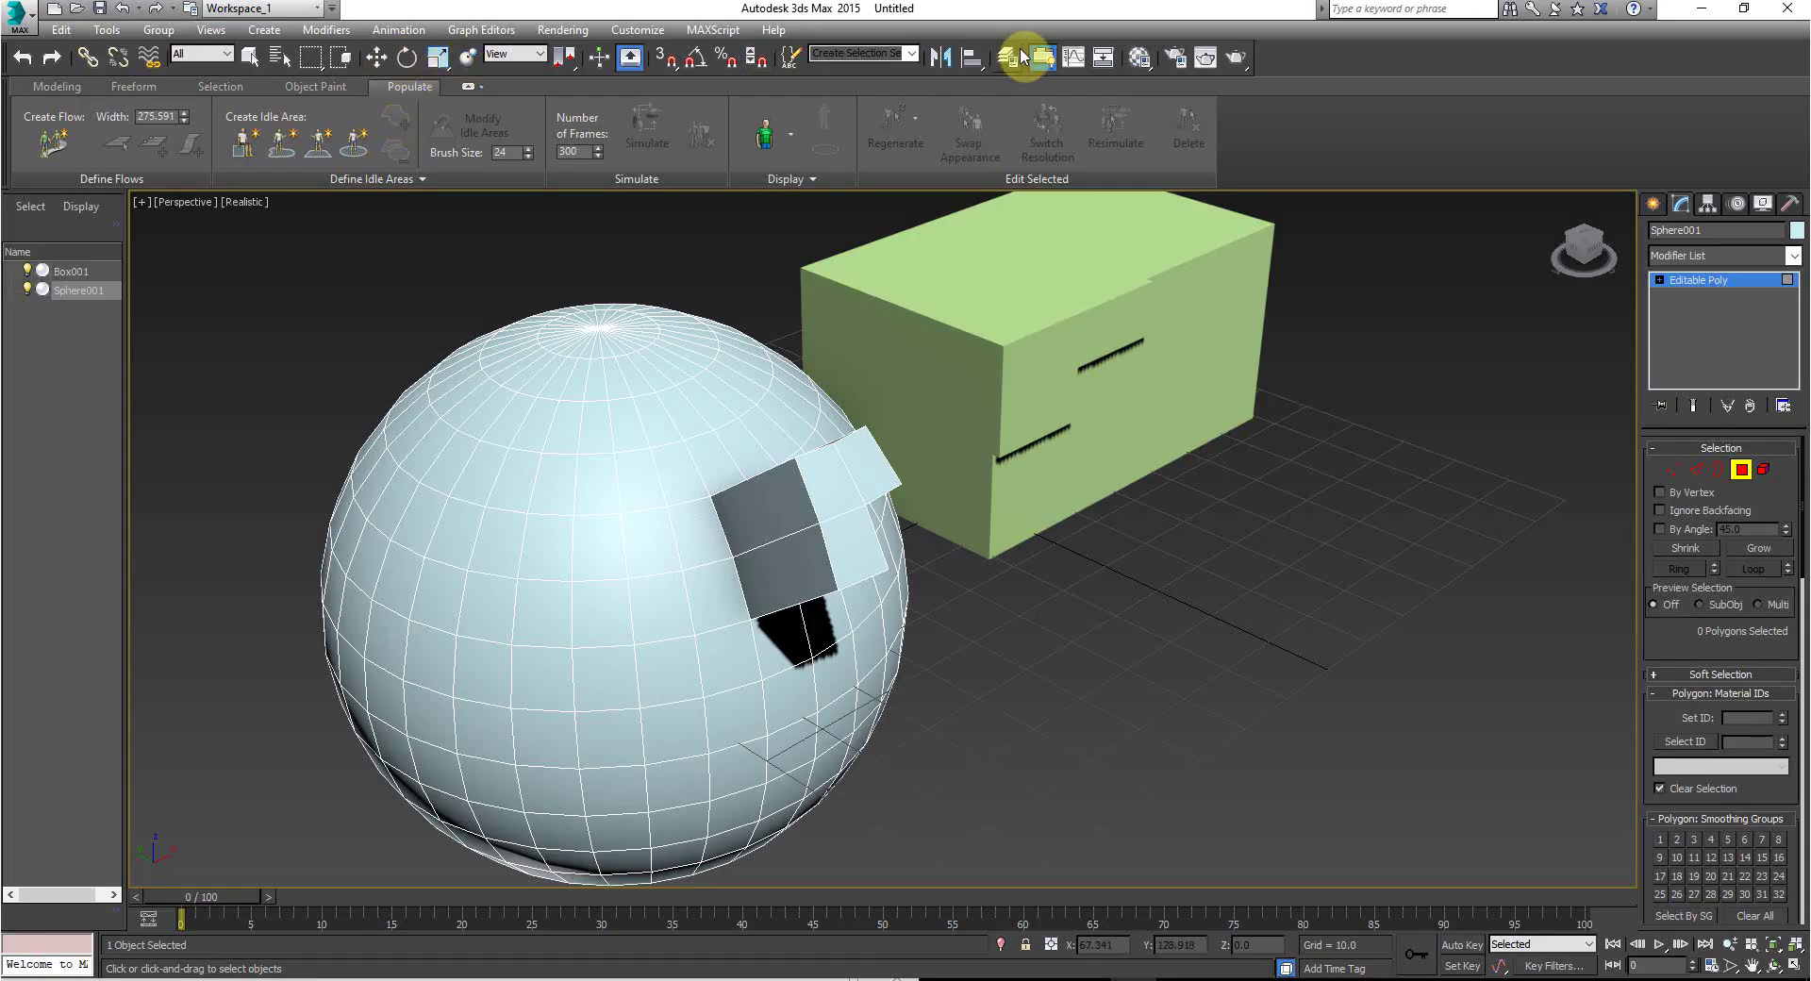
click(1019, 55)
drag(182, 107, 1688, 283)
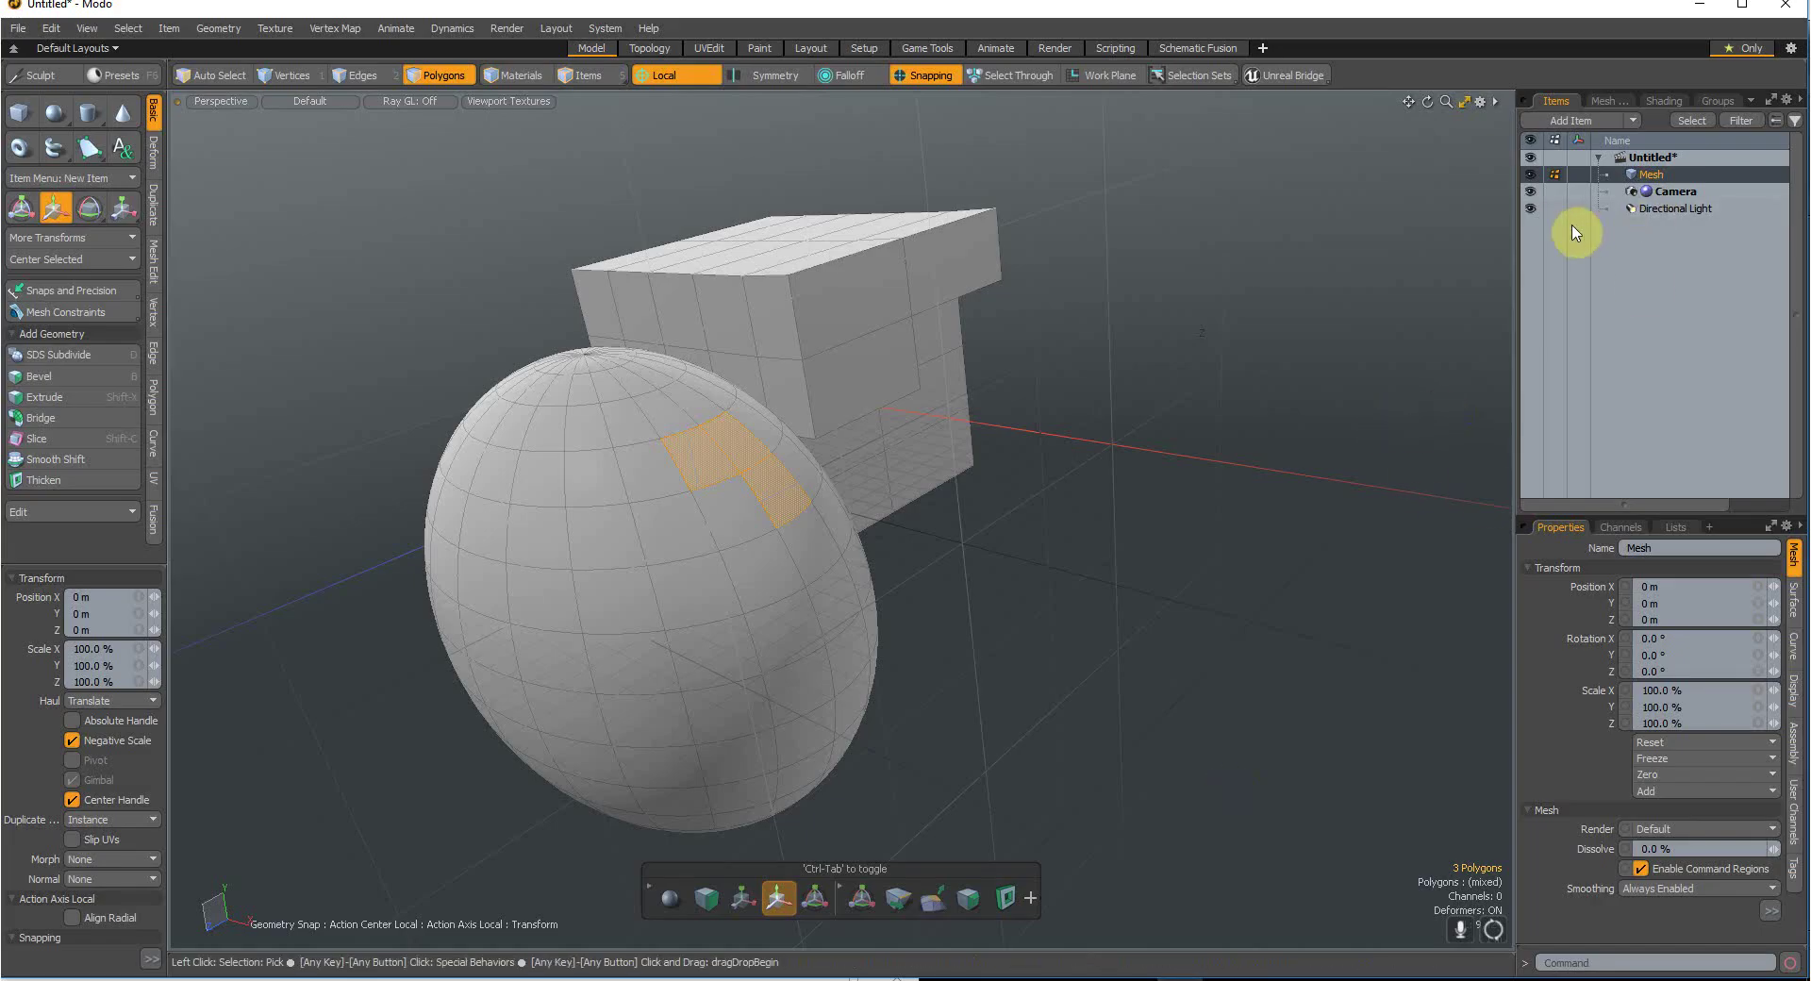
scroll(712, 331, down, 4)
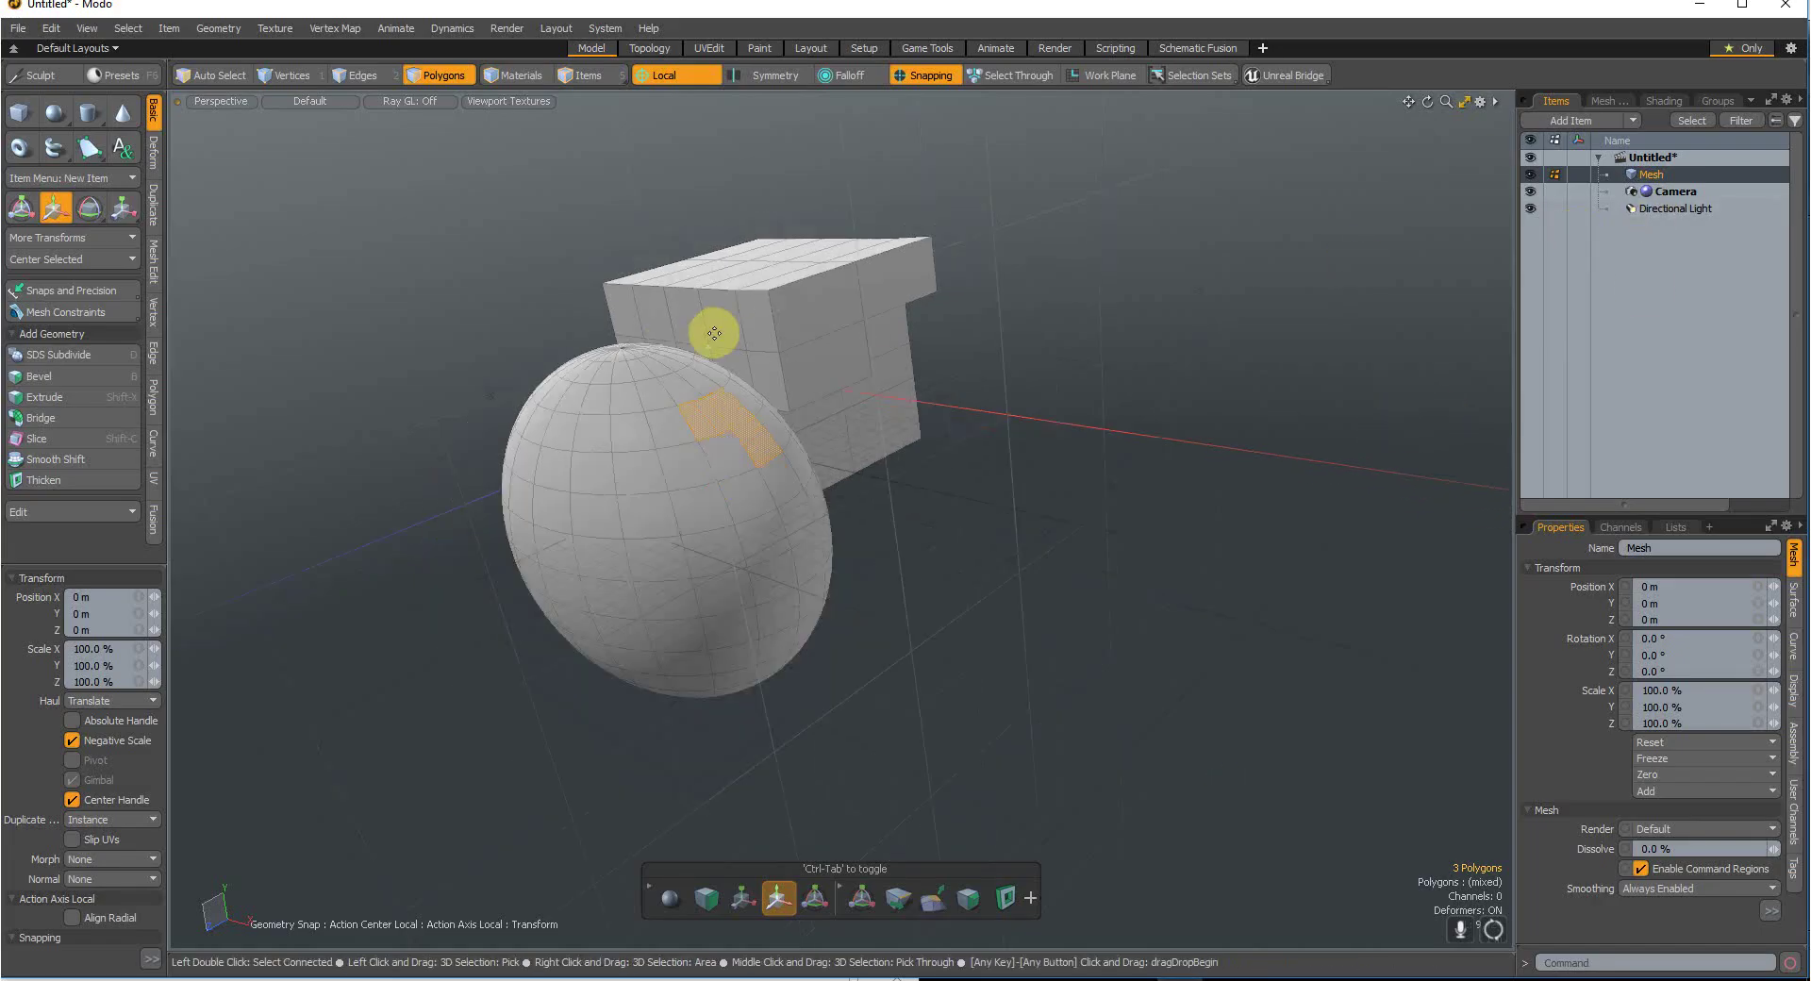
scroll(755, 321, up, 5)
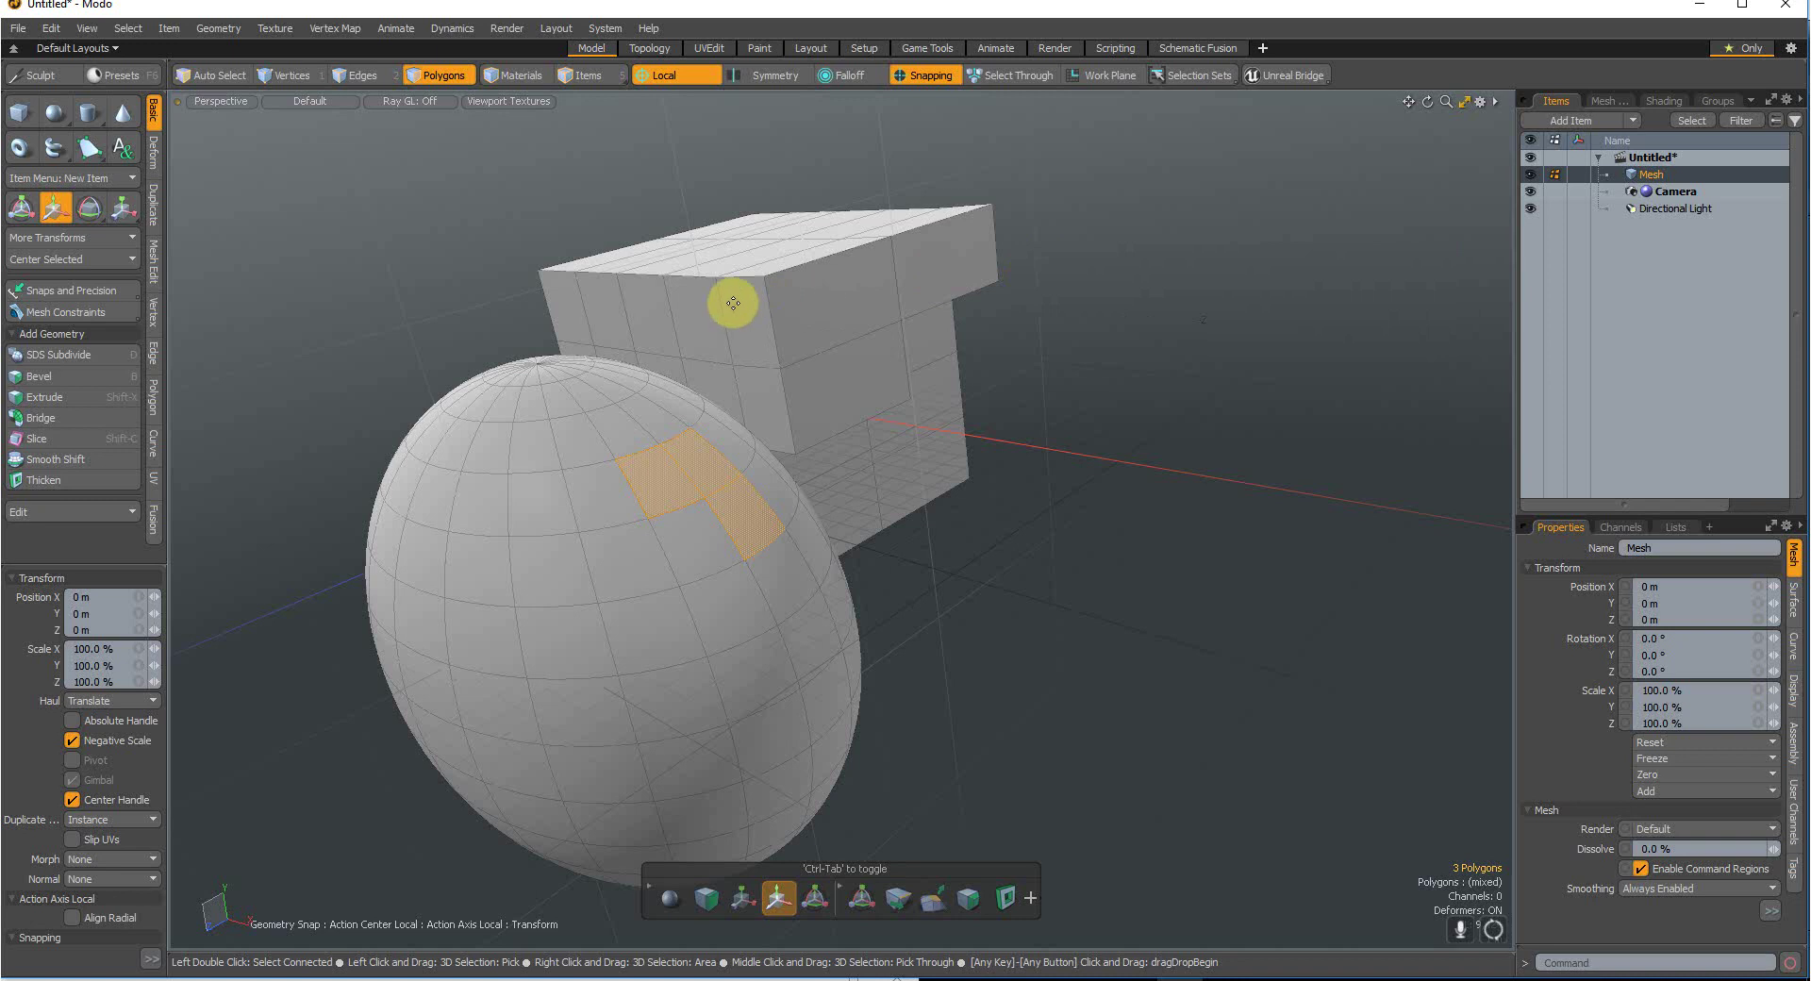
alt+drag(733, 303, 743, 287)
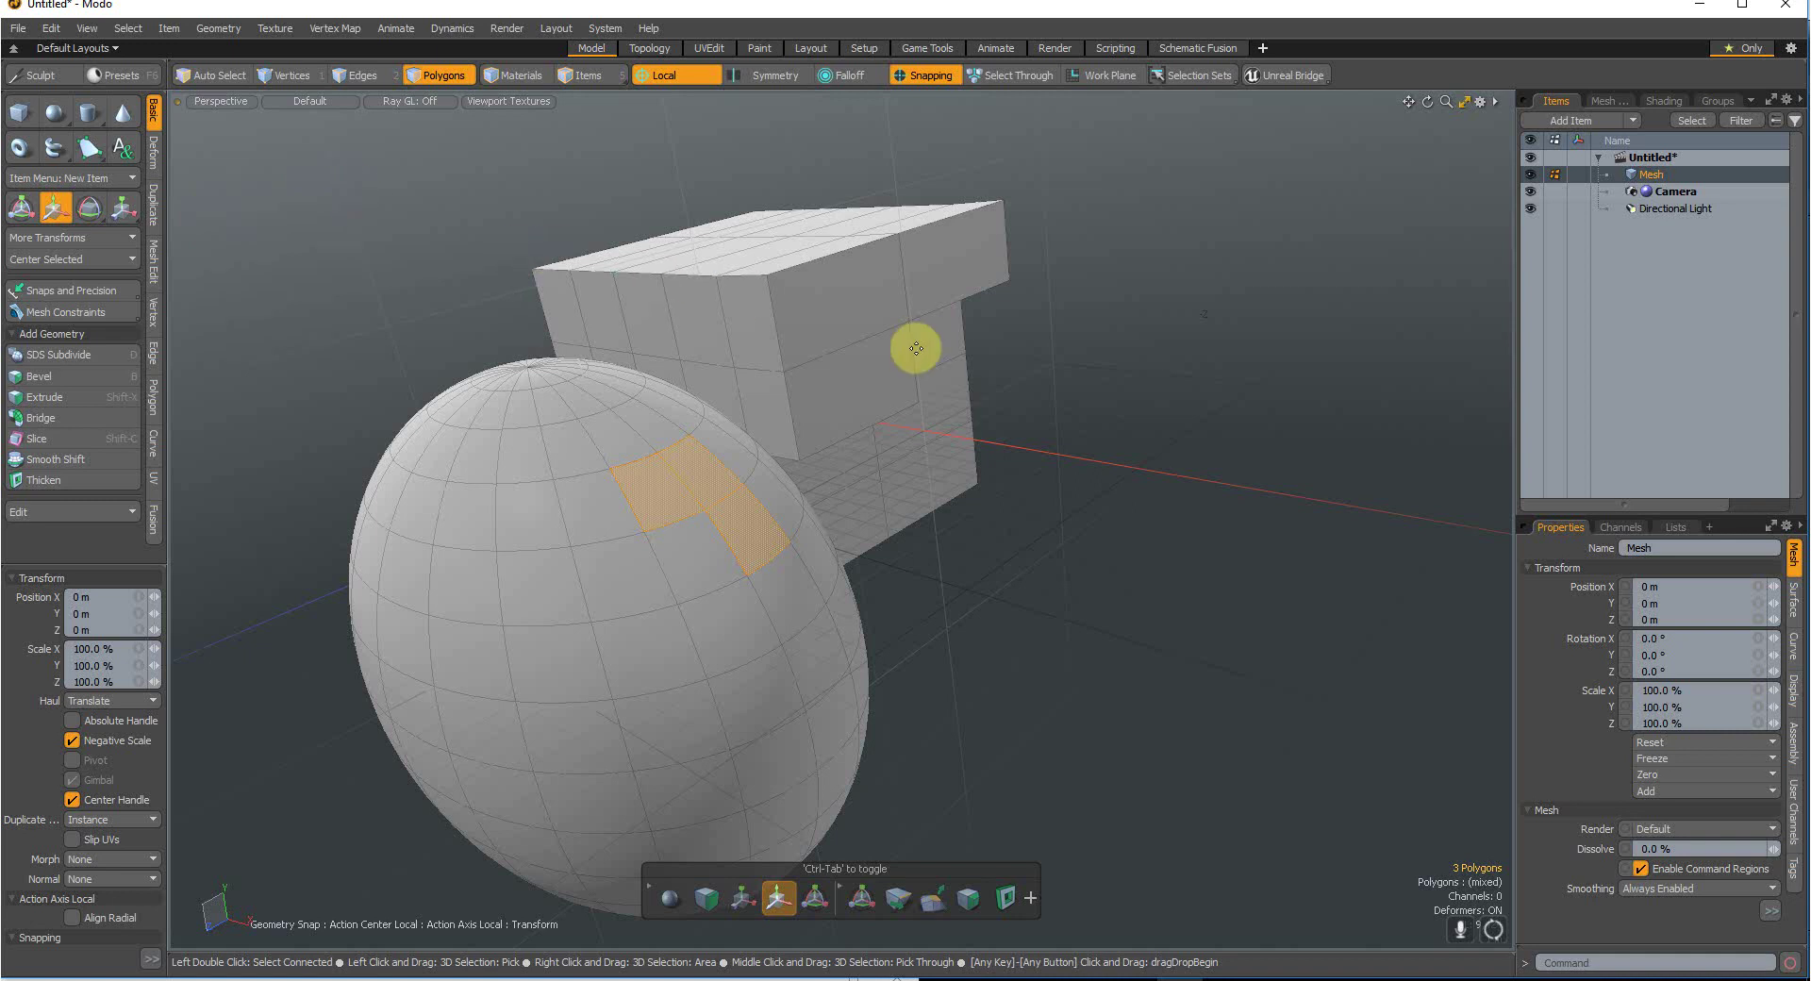
scroll(916, 348, down, 5)
scroll(1056, 274, up, 4)
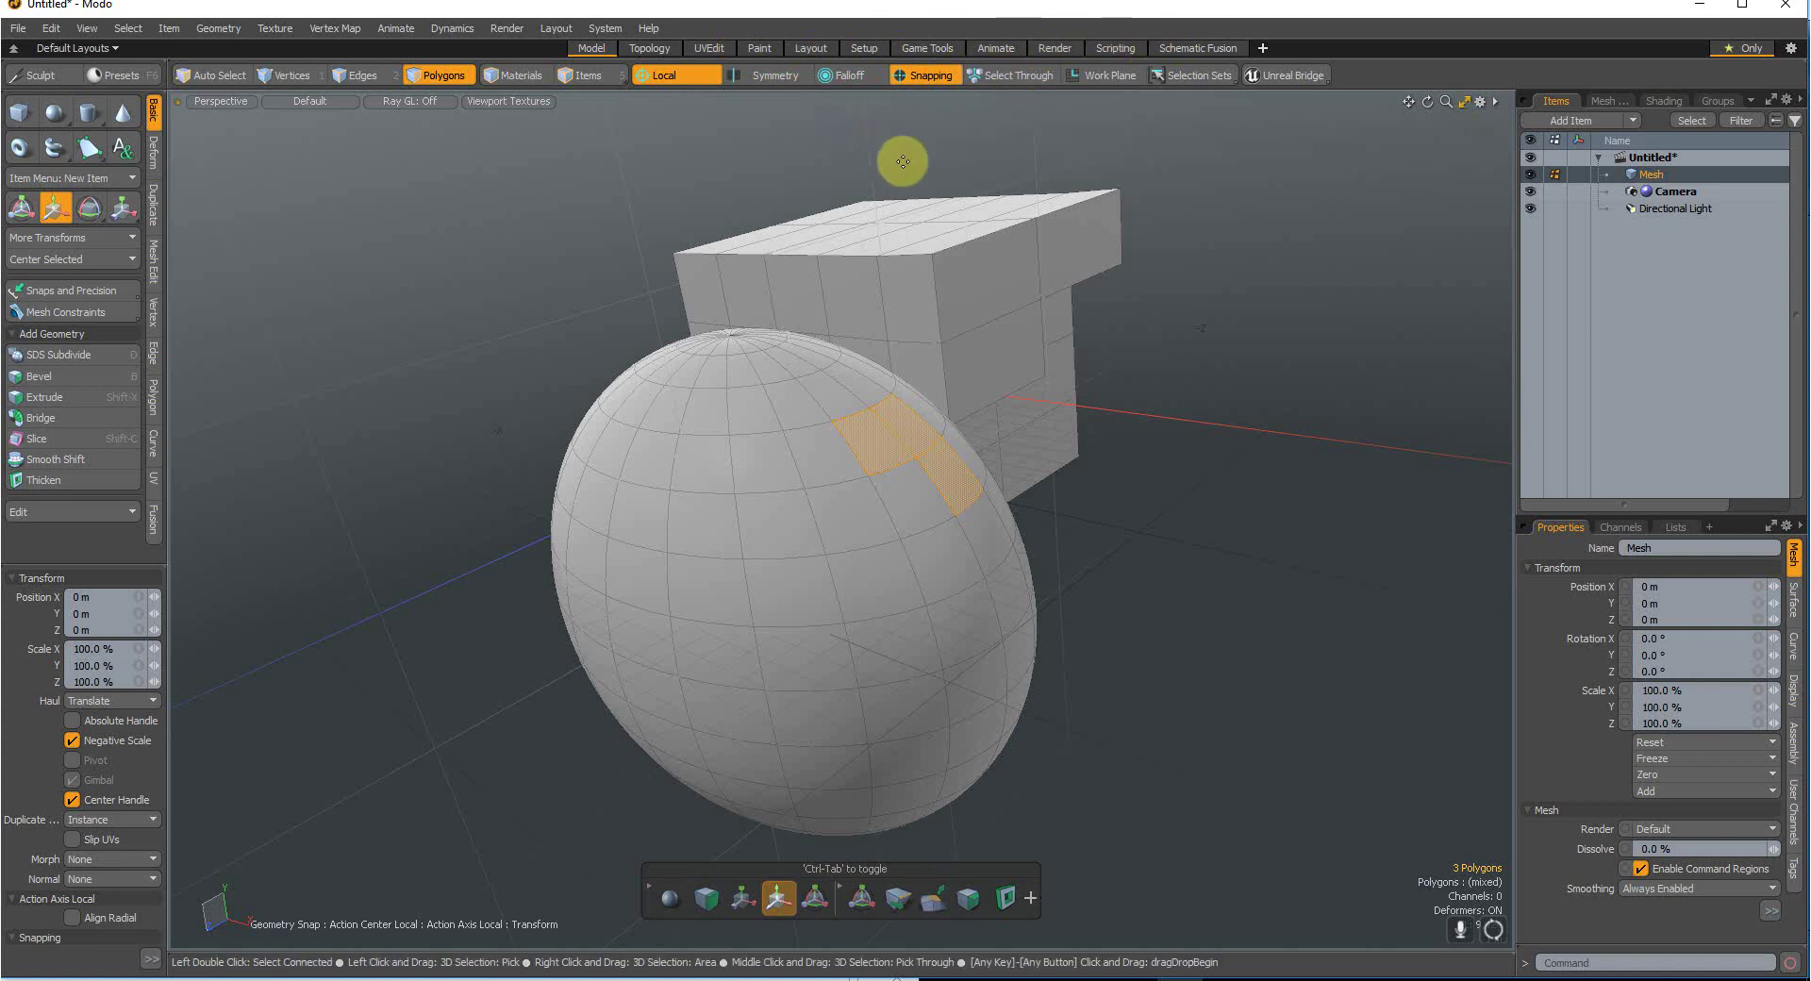
click(1288, 78)
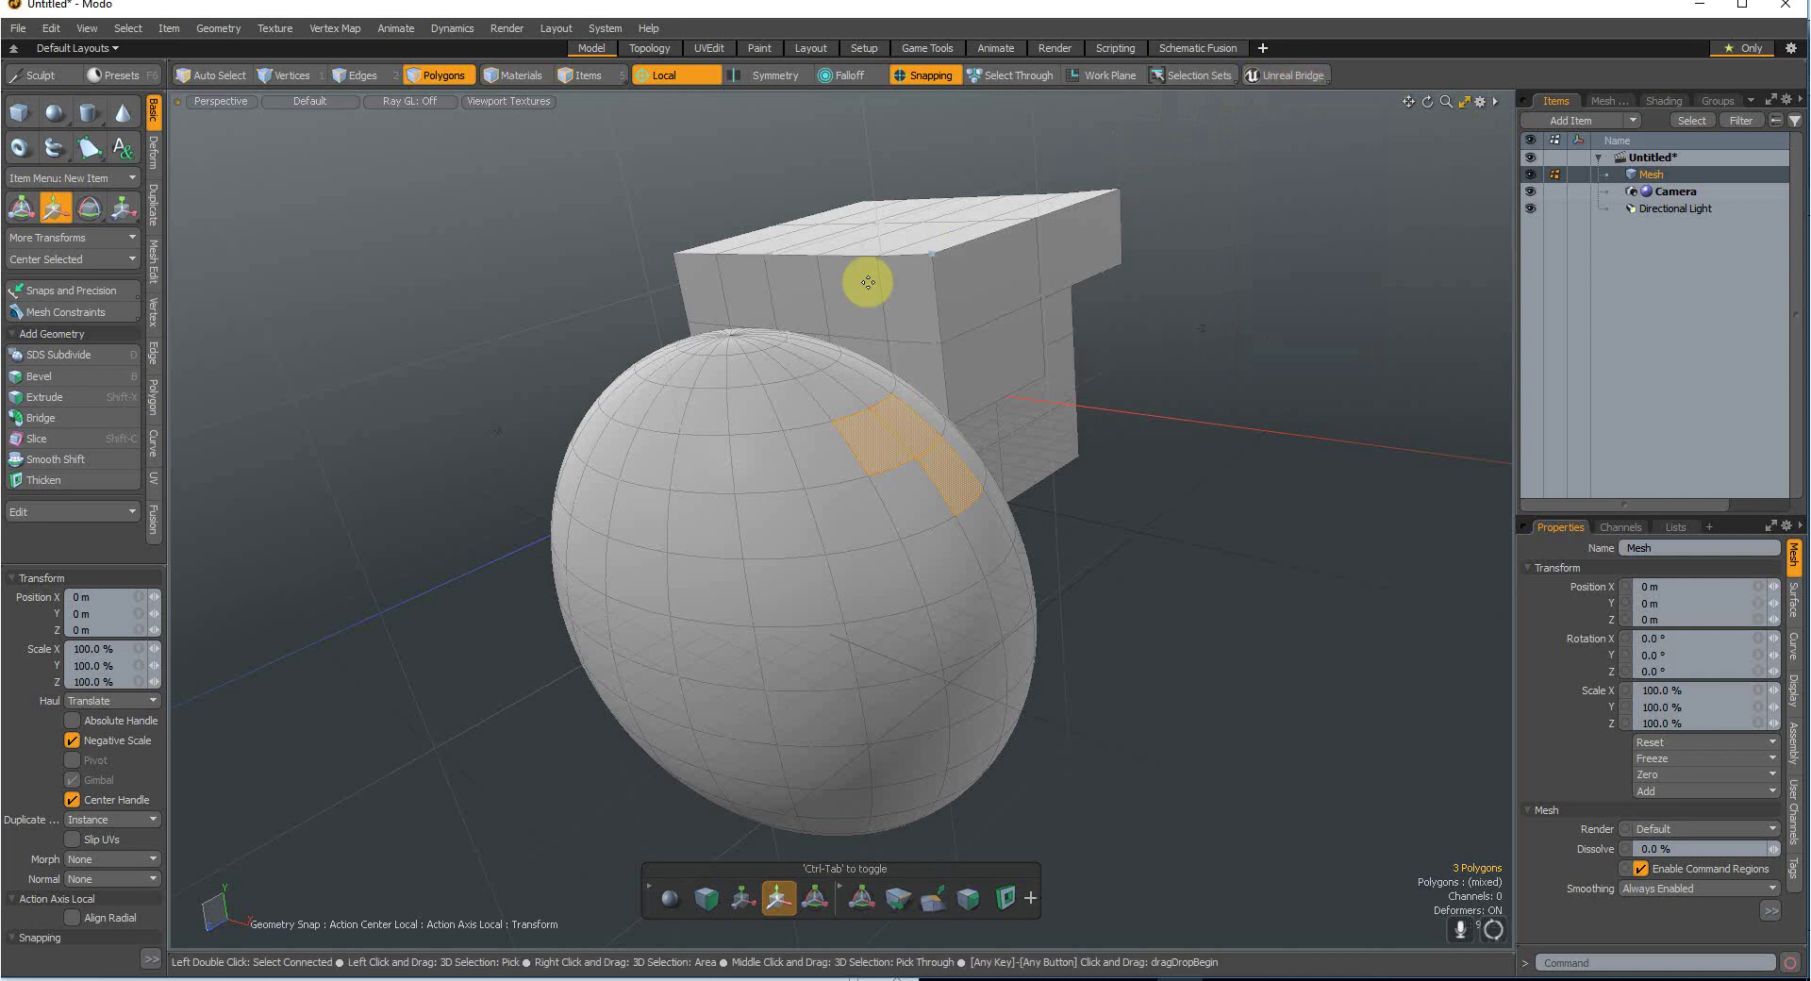
scroll(854, 283, down, 4)
scroll(909, 275, up, 5)
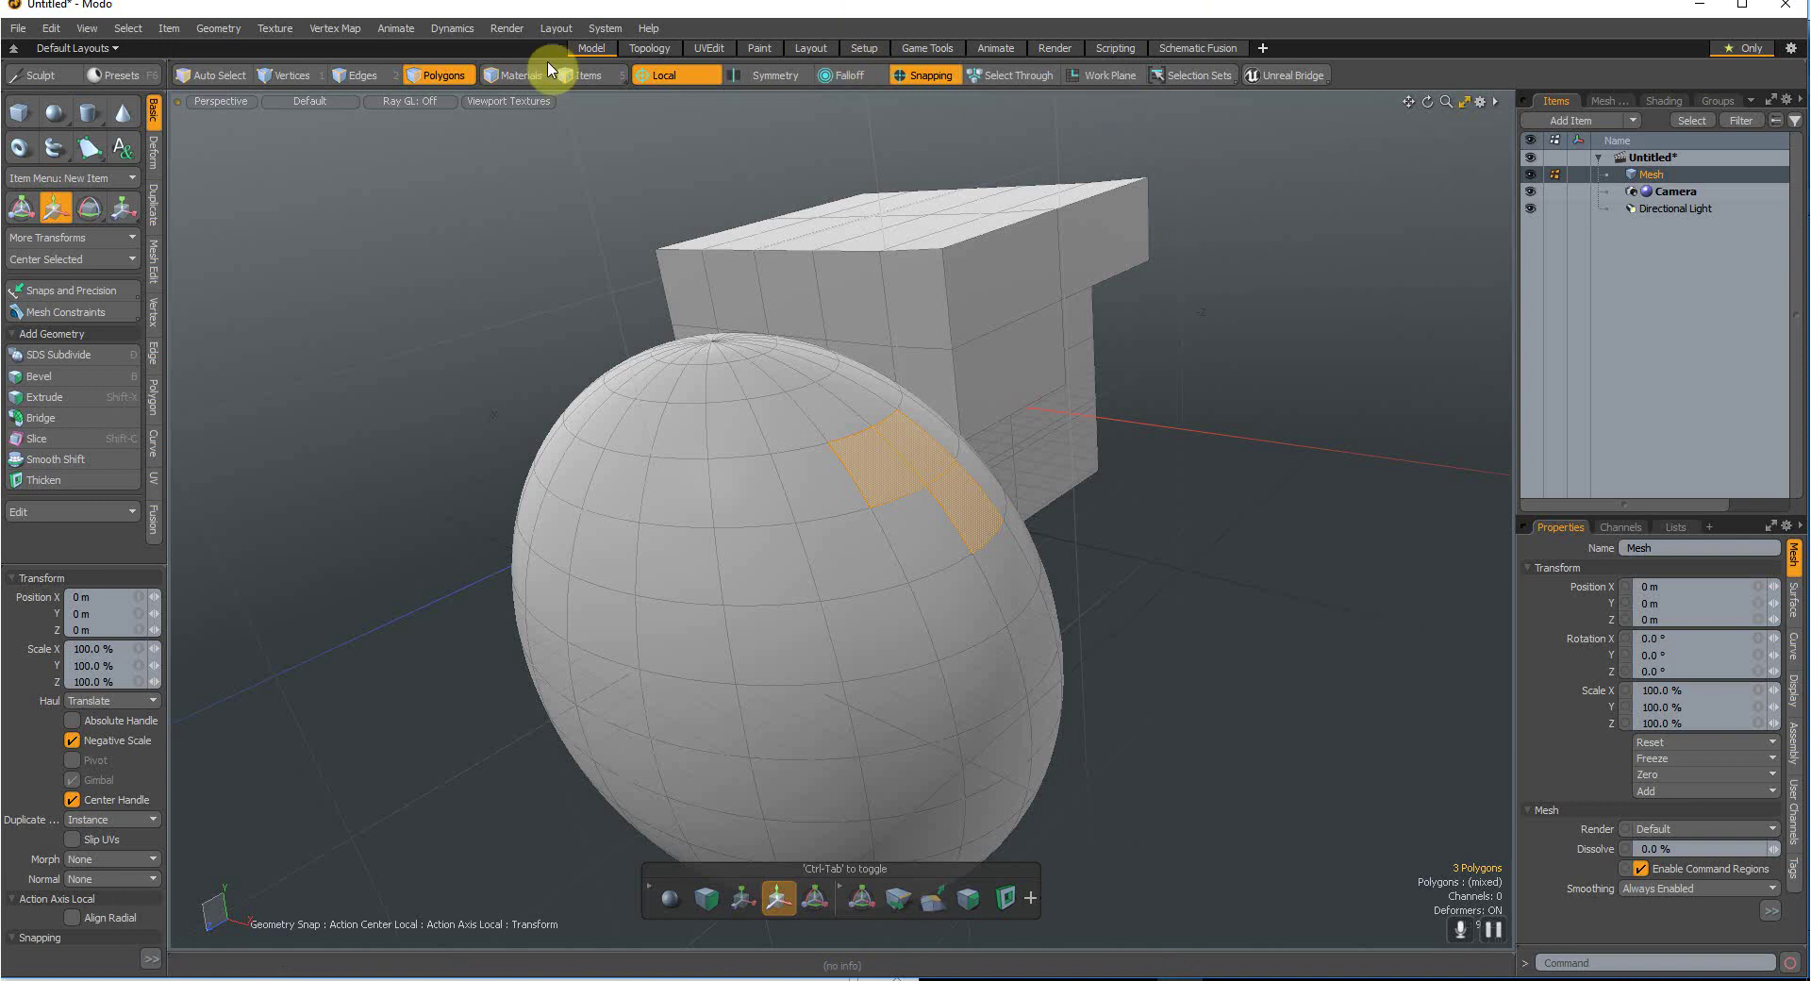
Step: In Modo, activate material selection and pick the material shared by the sphere and the cube to show its properties
click(514, 75)
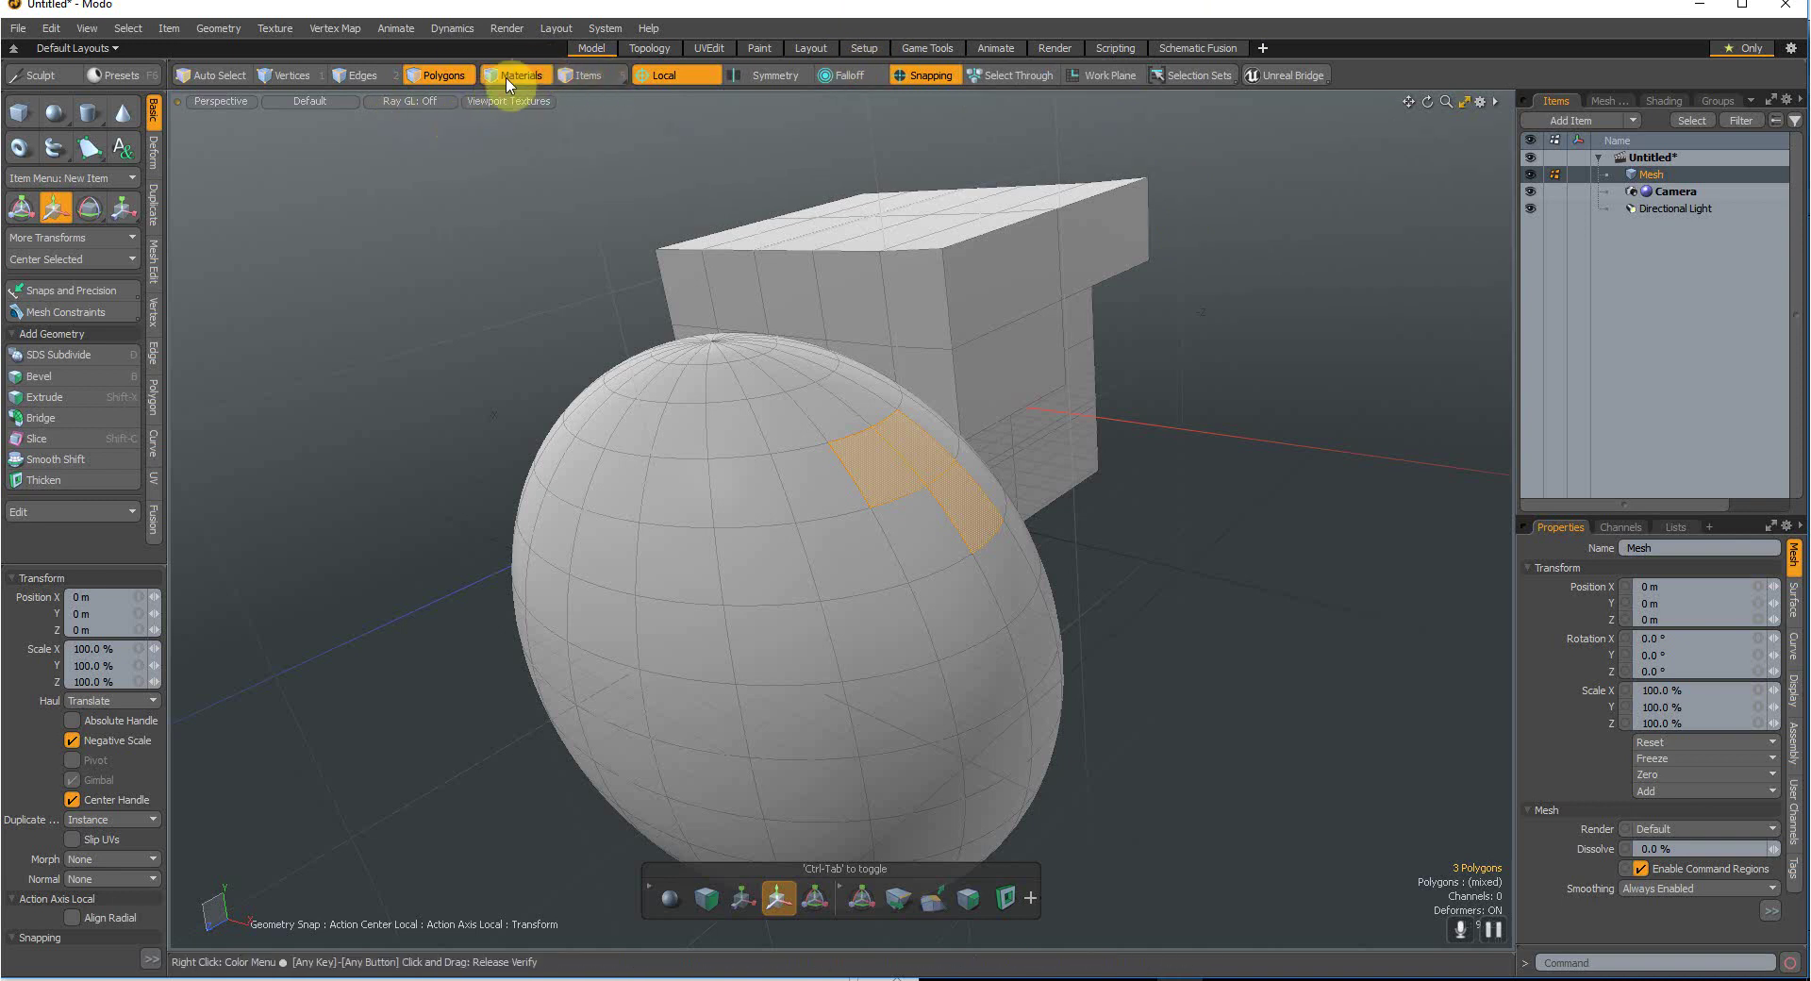
click(647, 558)
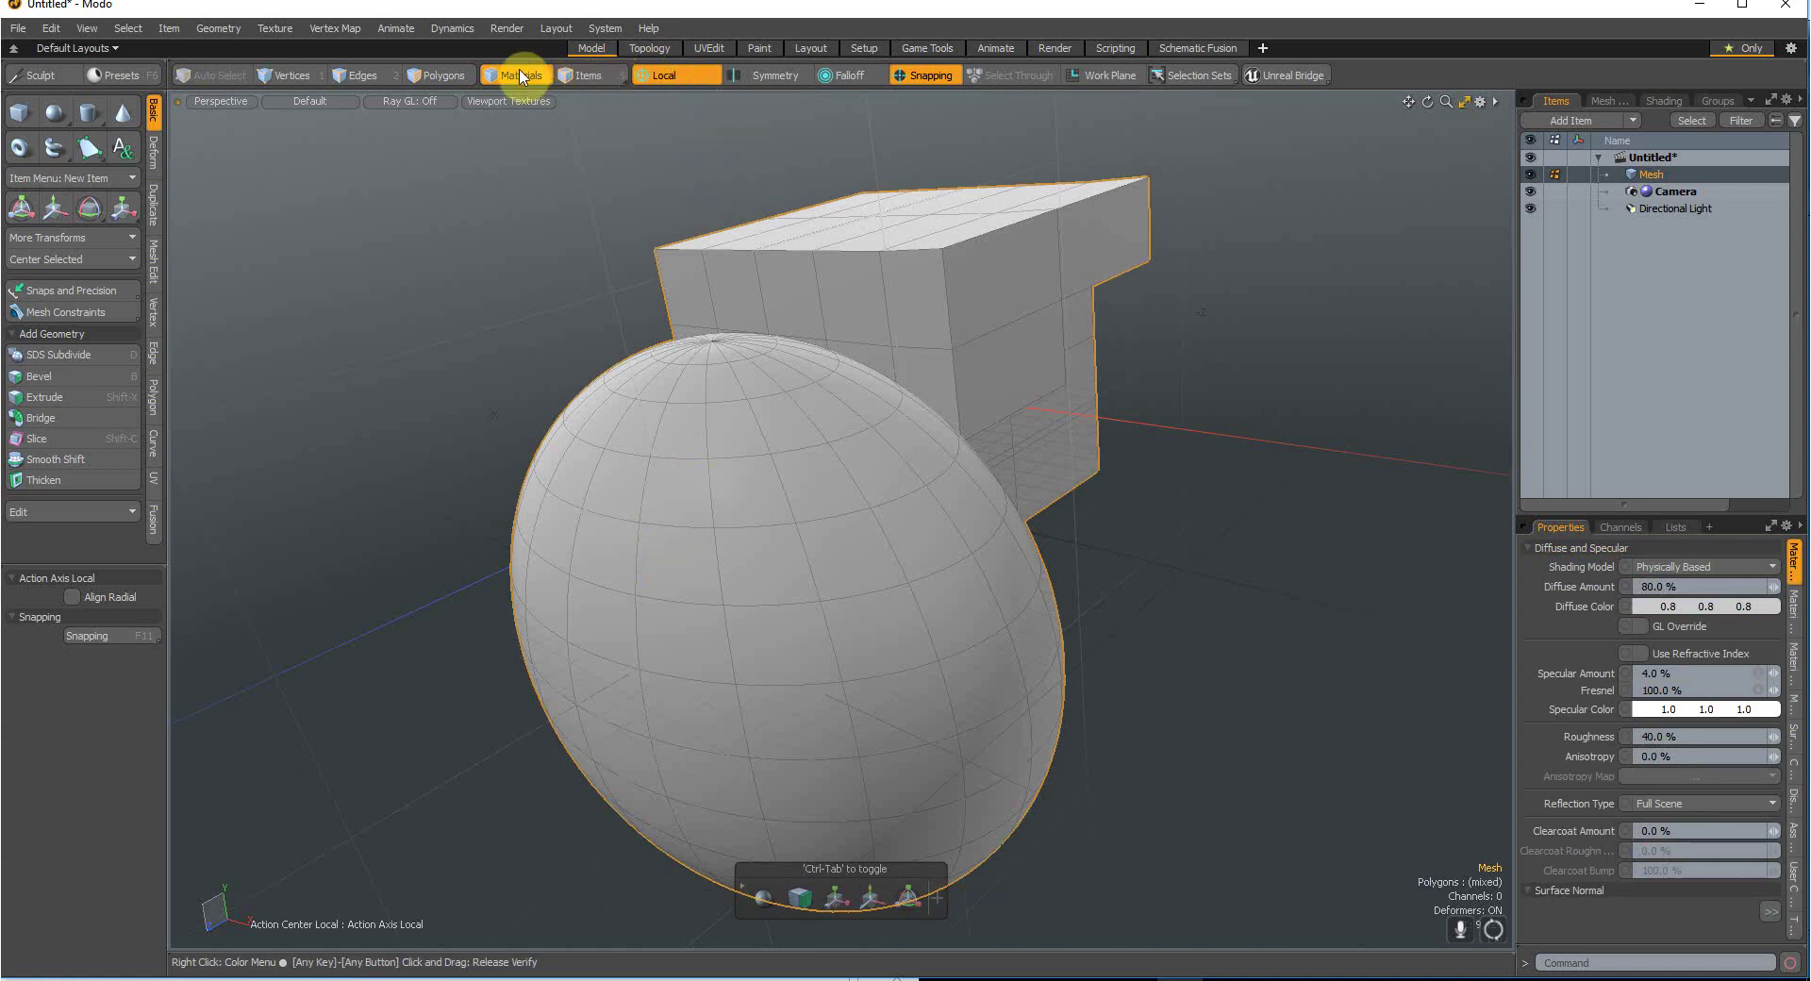
scroll(796, 617, down, 5)
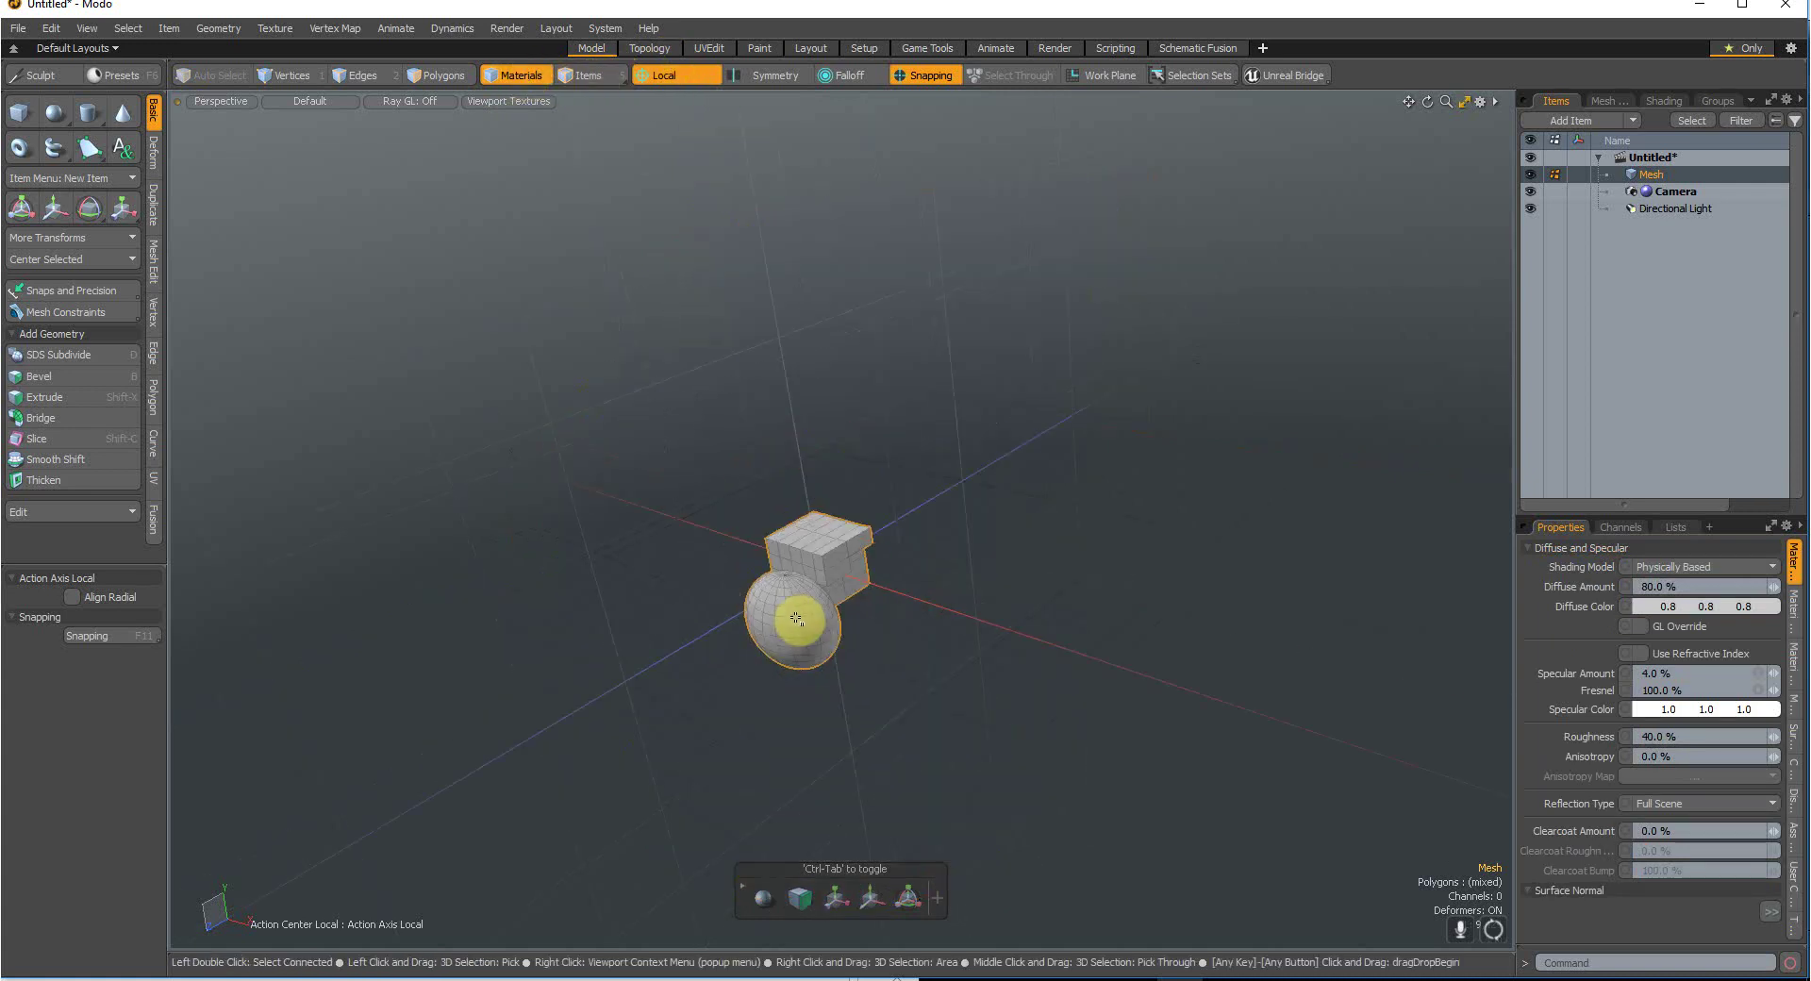
scroll(796, 618, up, 4)
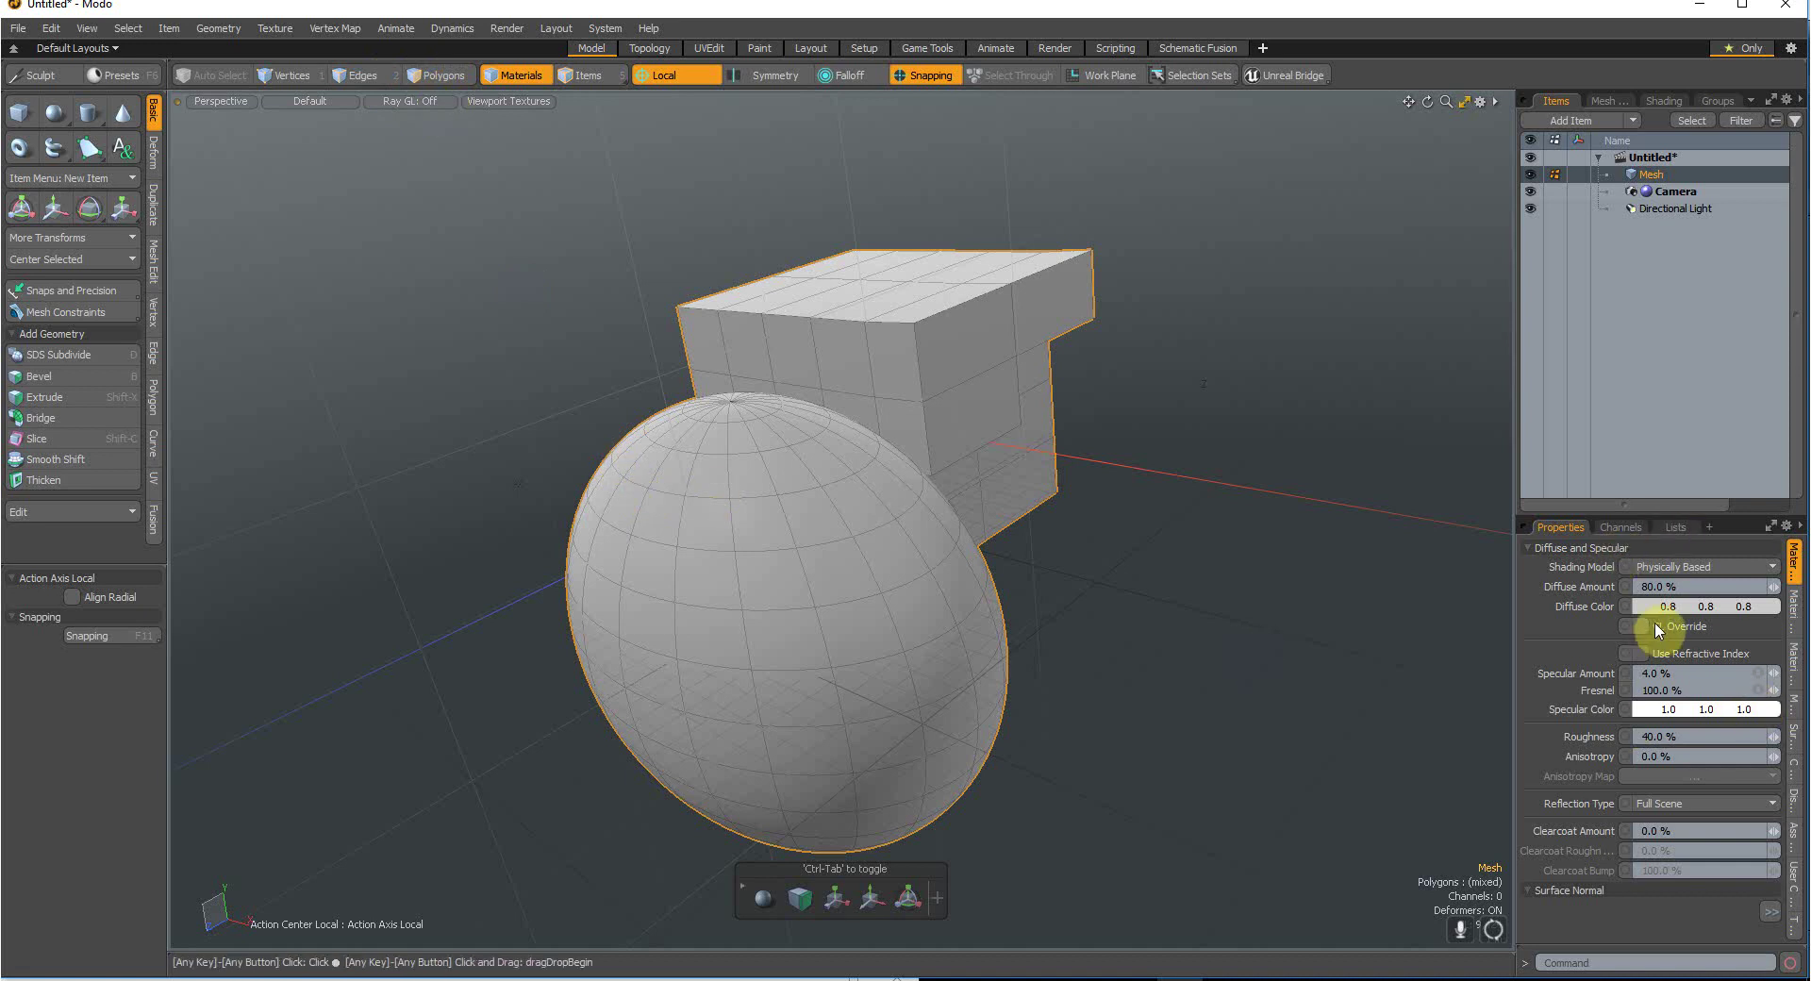
mouse_move(1626, 631)
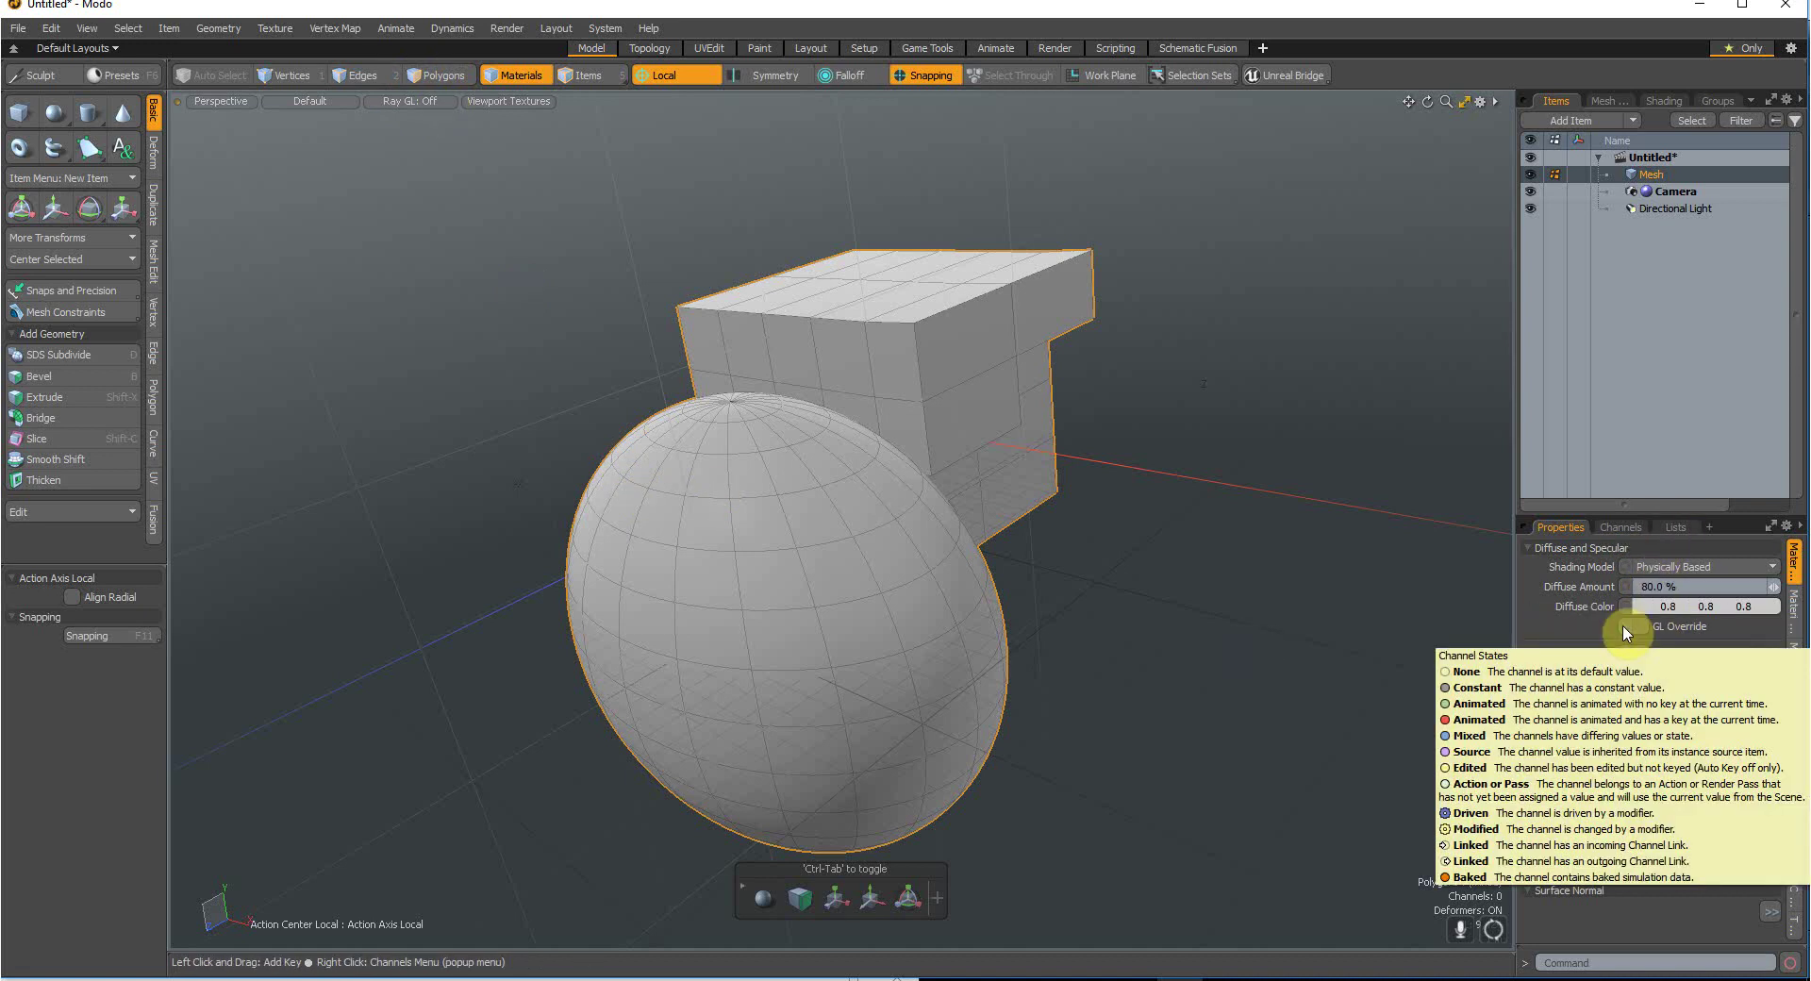
mouse_move(1672, 577)
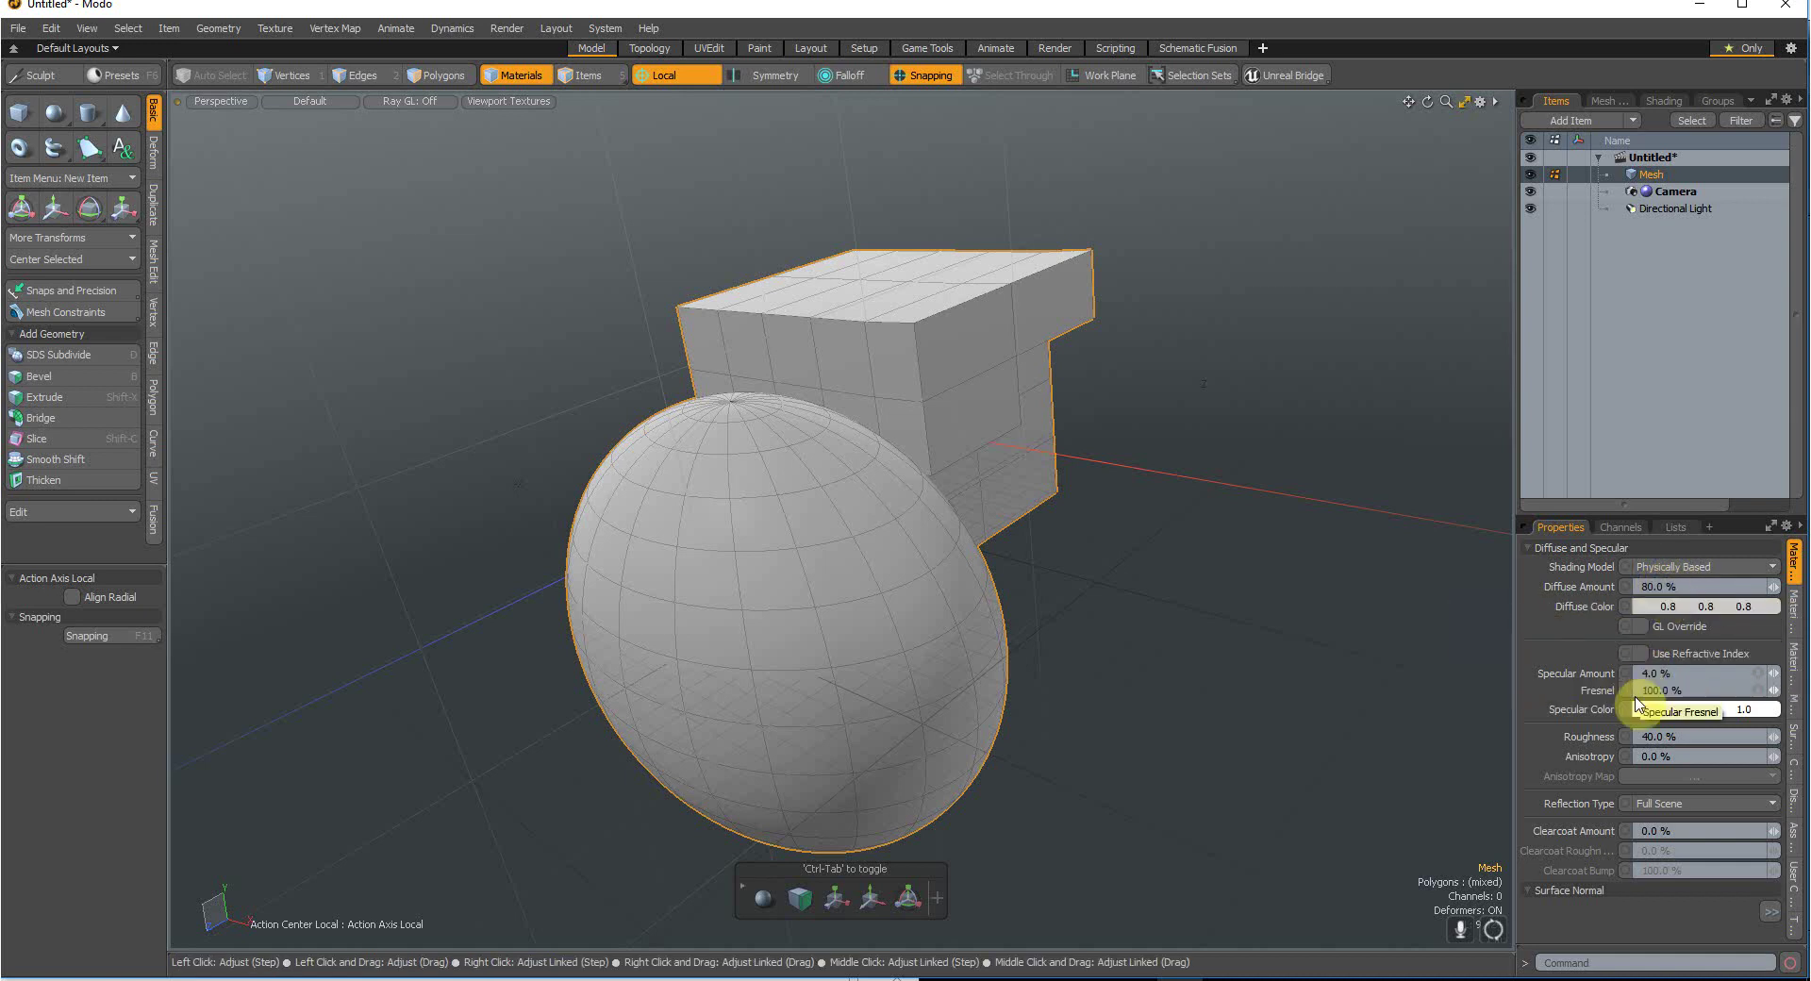
Step: Set the material's specular amount to 50% and its Fresnel to 40.5%
click(1662, 673)
click(1636, 683)
drag(1779, 673, 1773, 673)
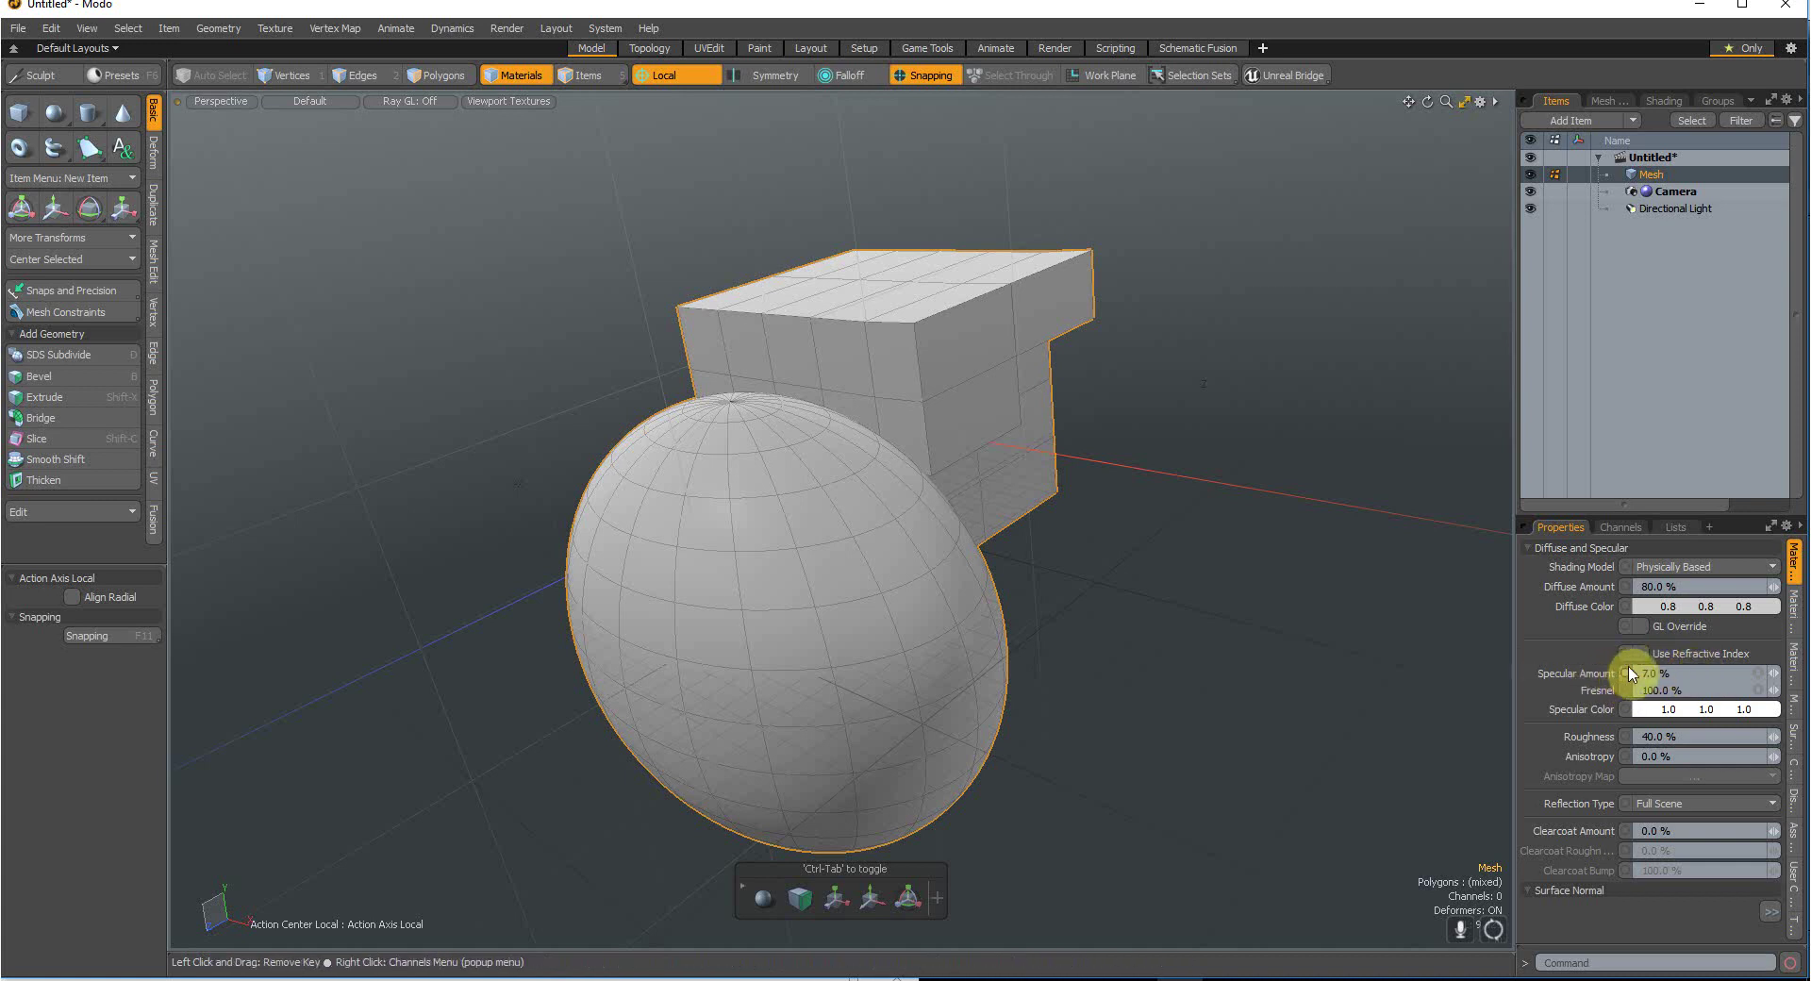
drag(1777, 672, 1783, 676)
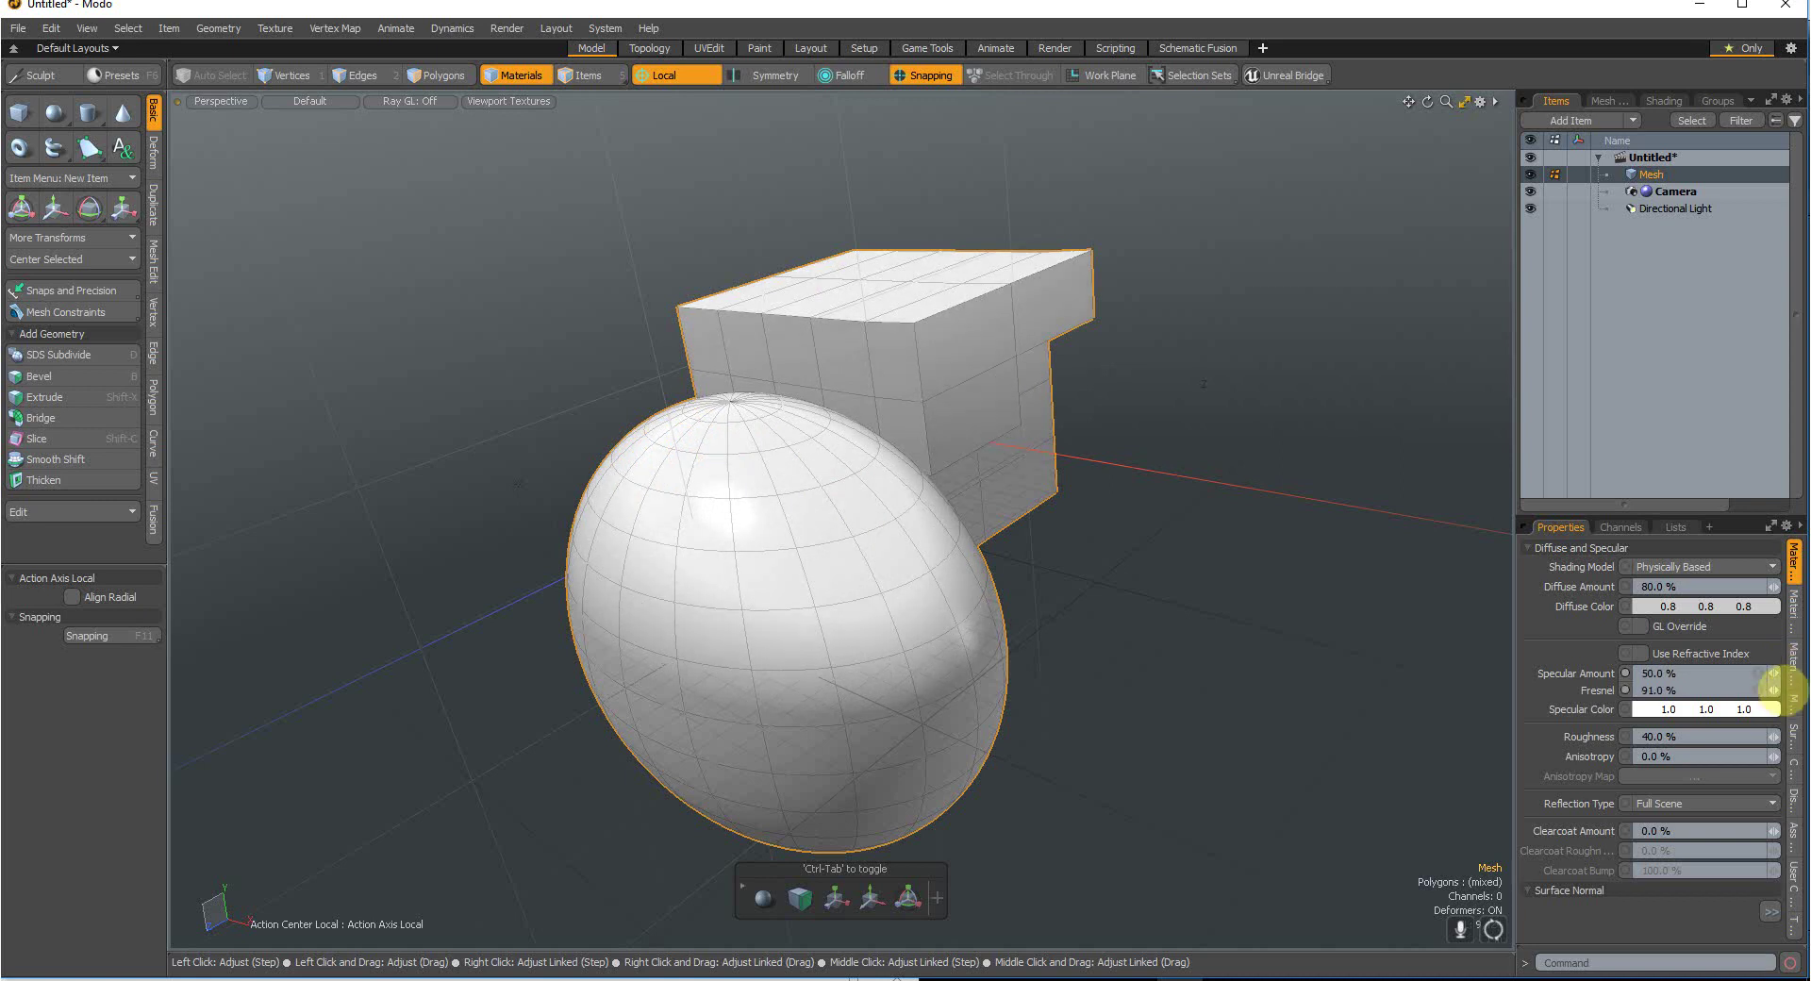
drag(1771, 683, 1767, 676)
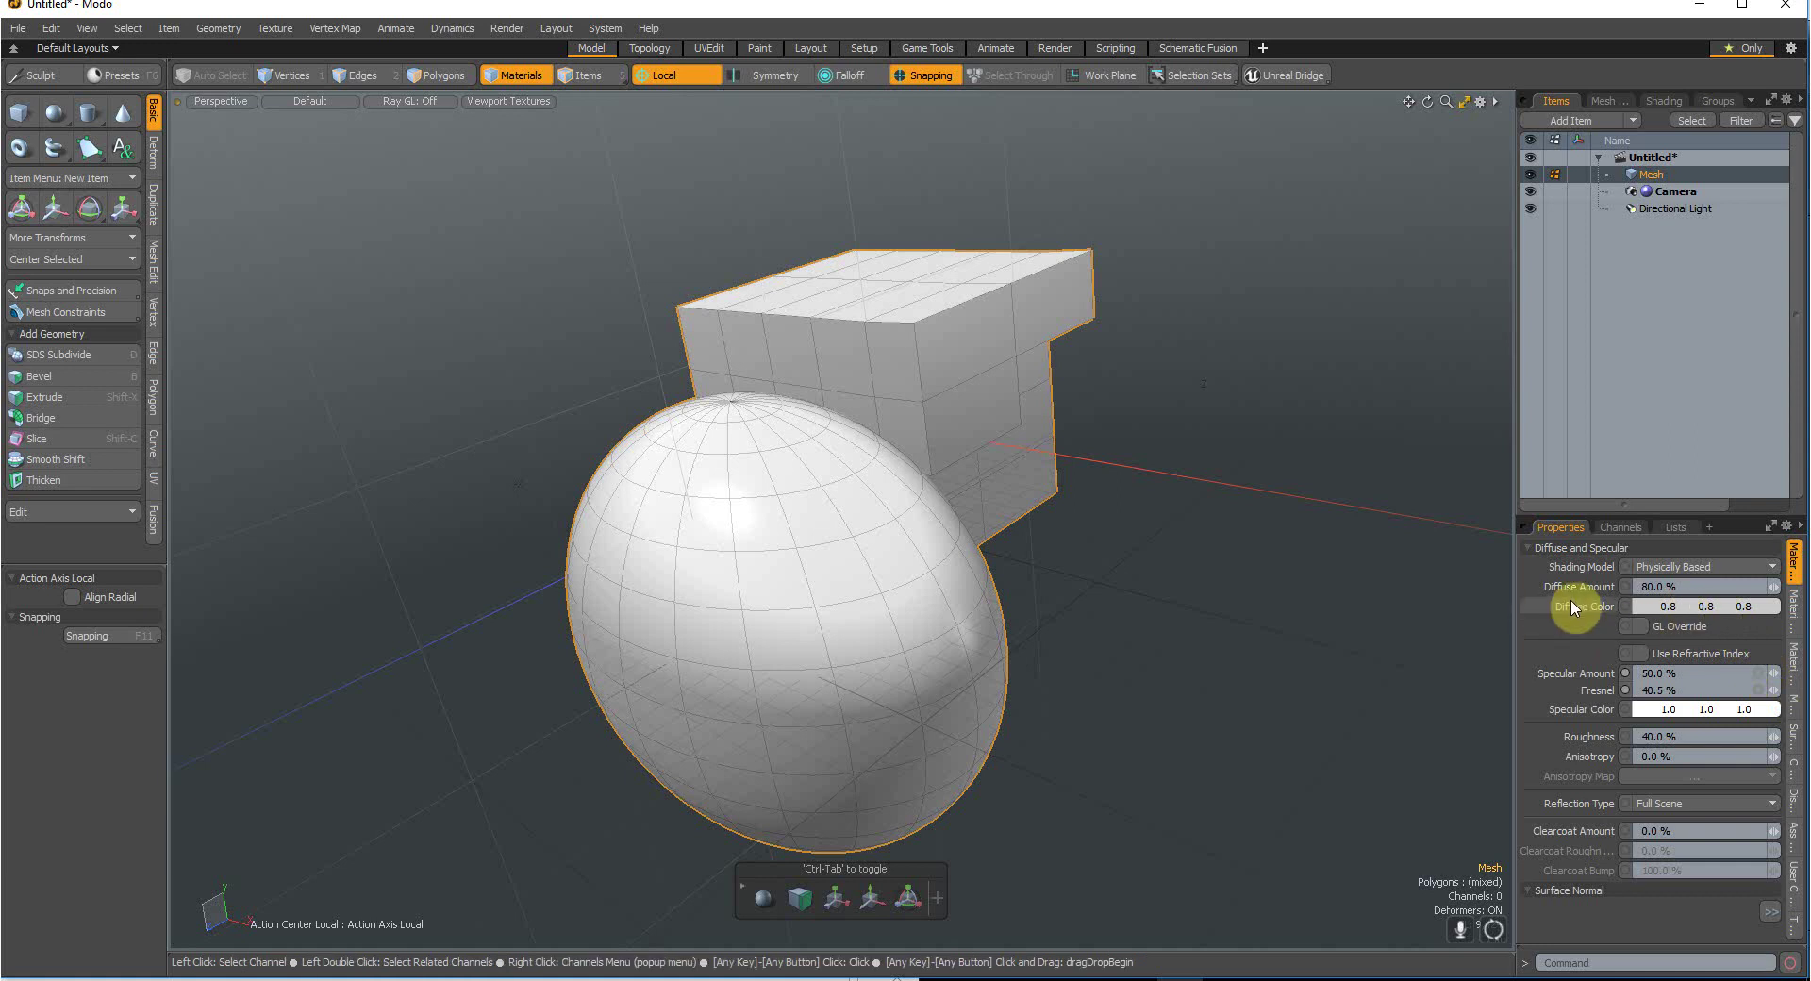
Step: Change the material's diffuse color to a deep blue of about 0.16, 0.11, 0.8 in the color picker
click(1670, 611)
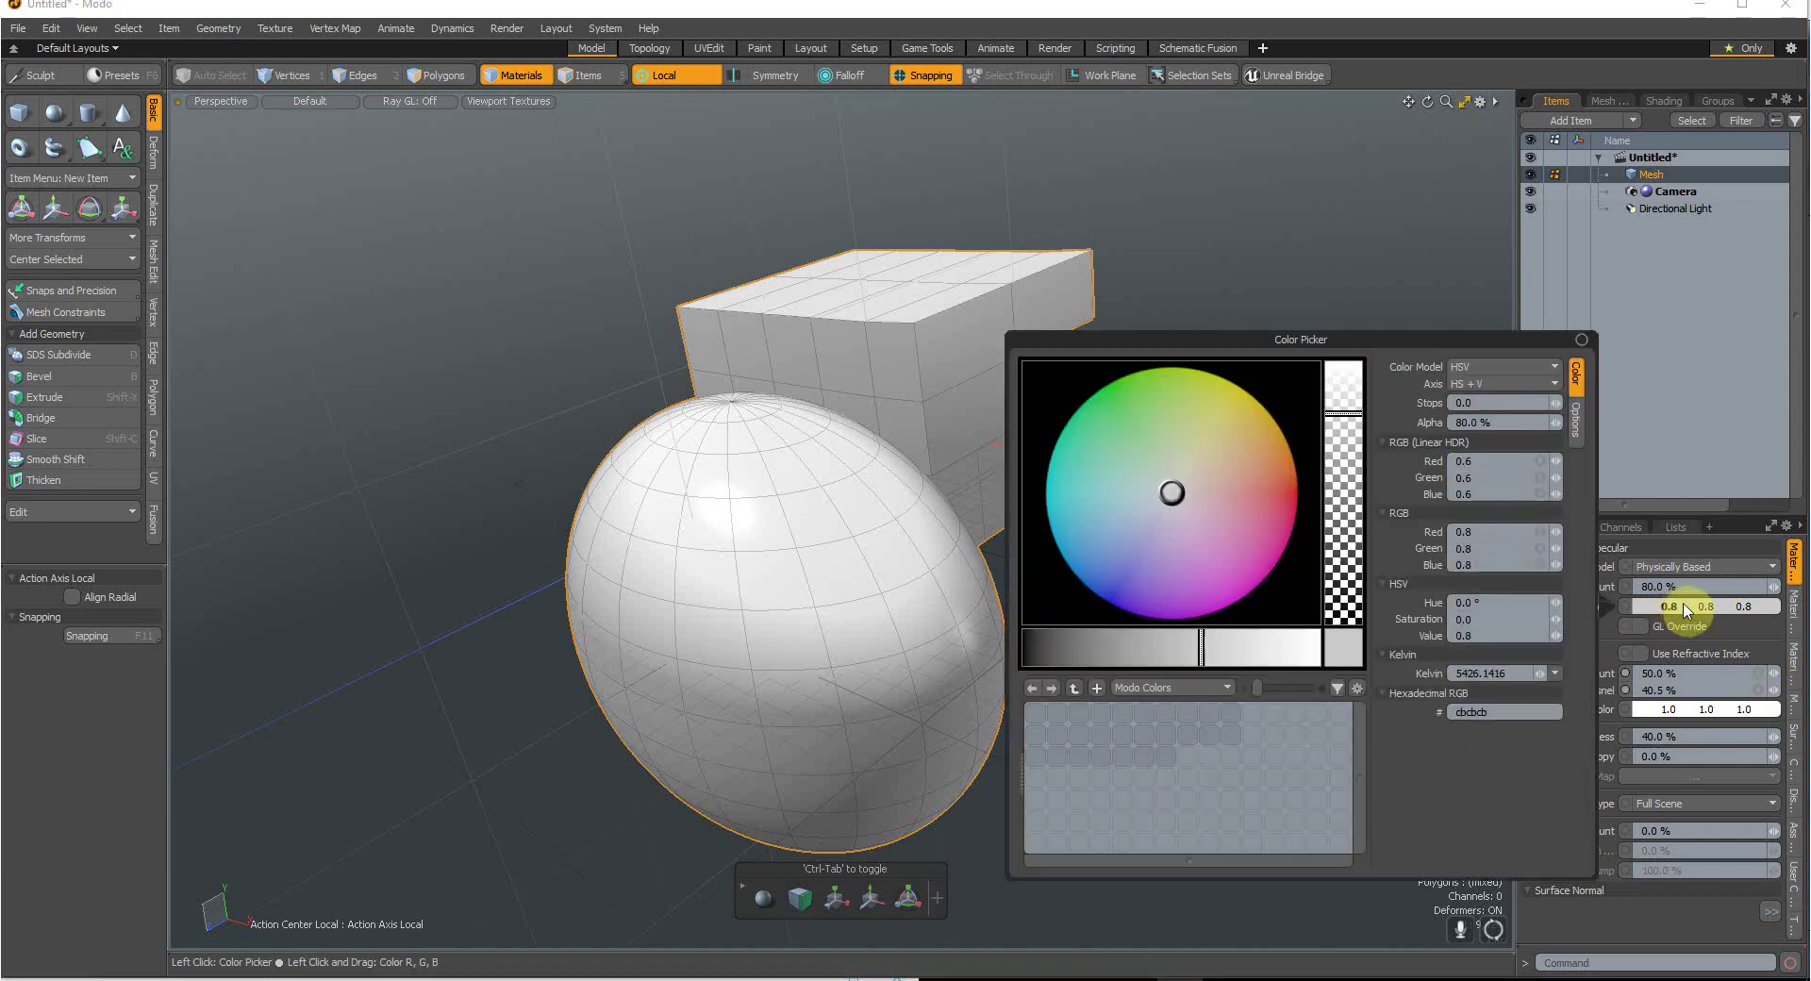
drag(1205, 498, 1118, 604)
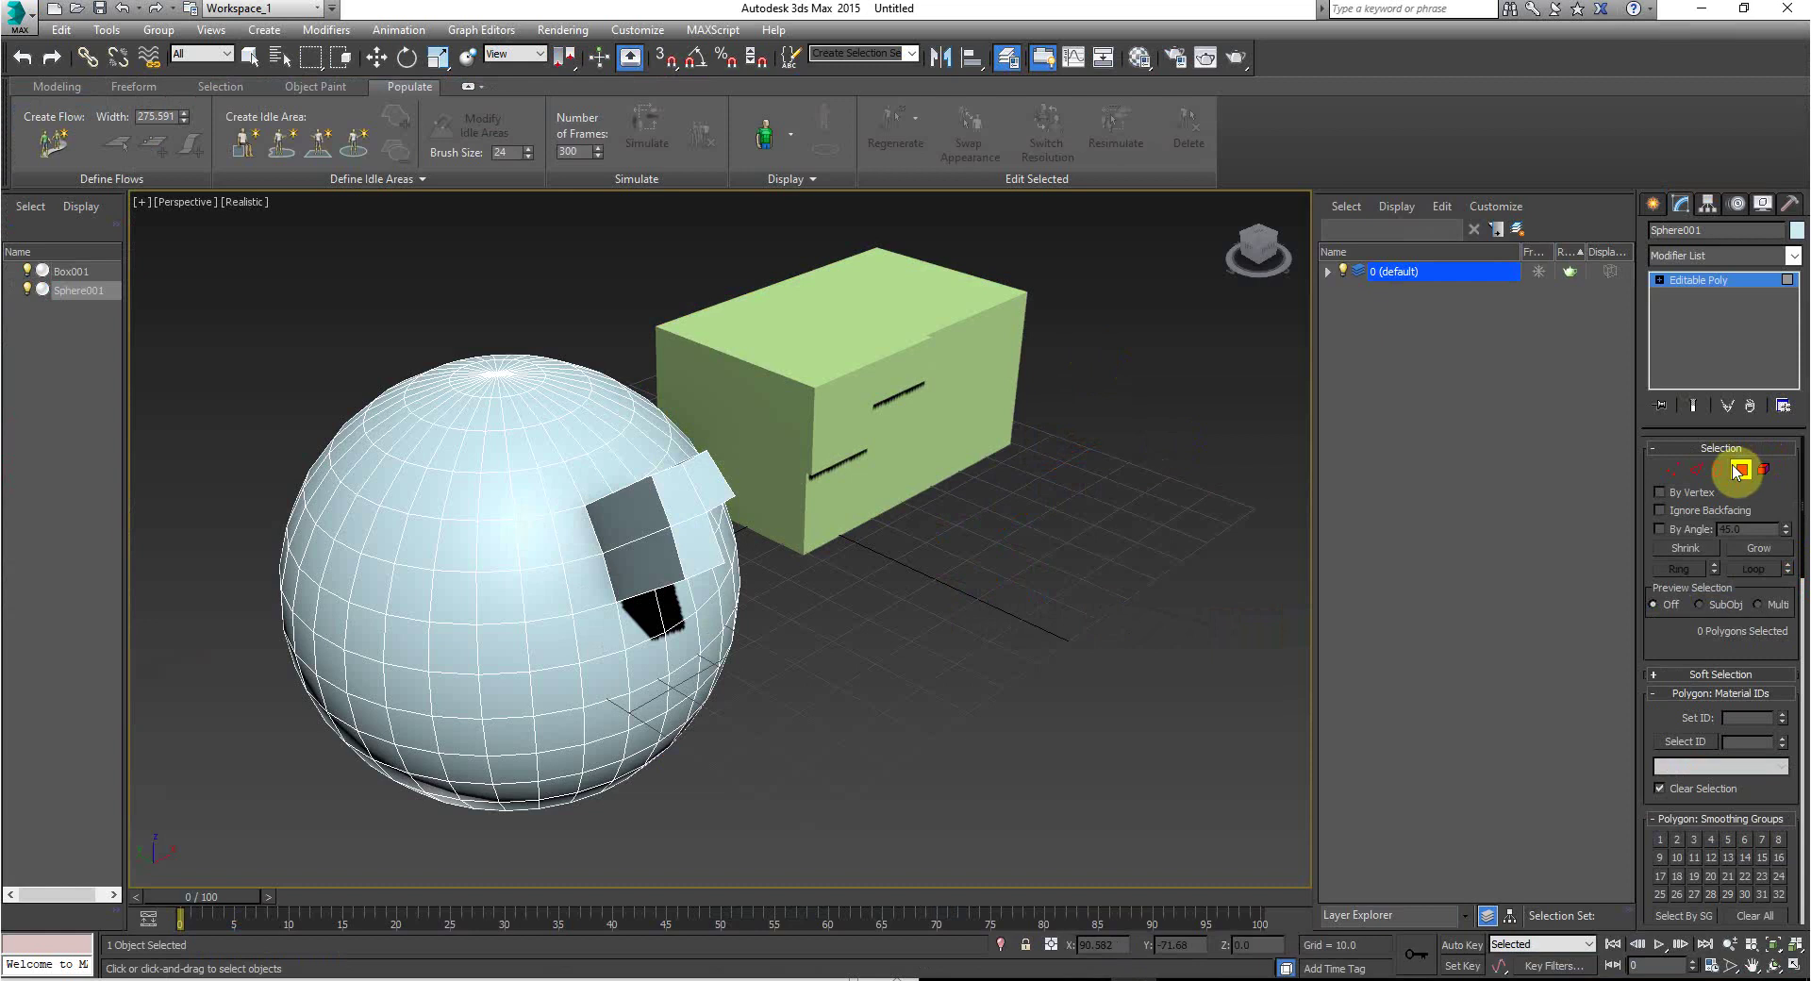
Step: Switch to 3ds Max, leave the sphere's polygon sub-object level, and deselect the sphere with the Move tool active
click(1736, 470)
key(w)
click(977, 566)
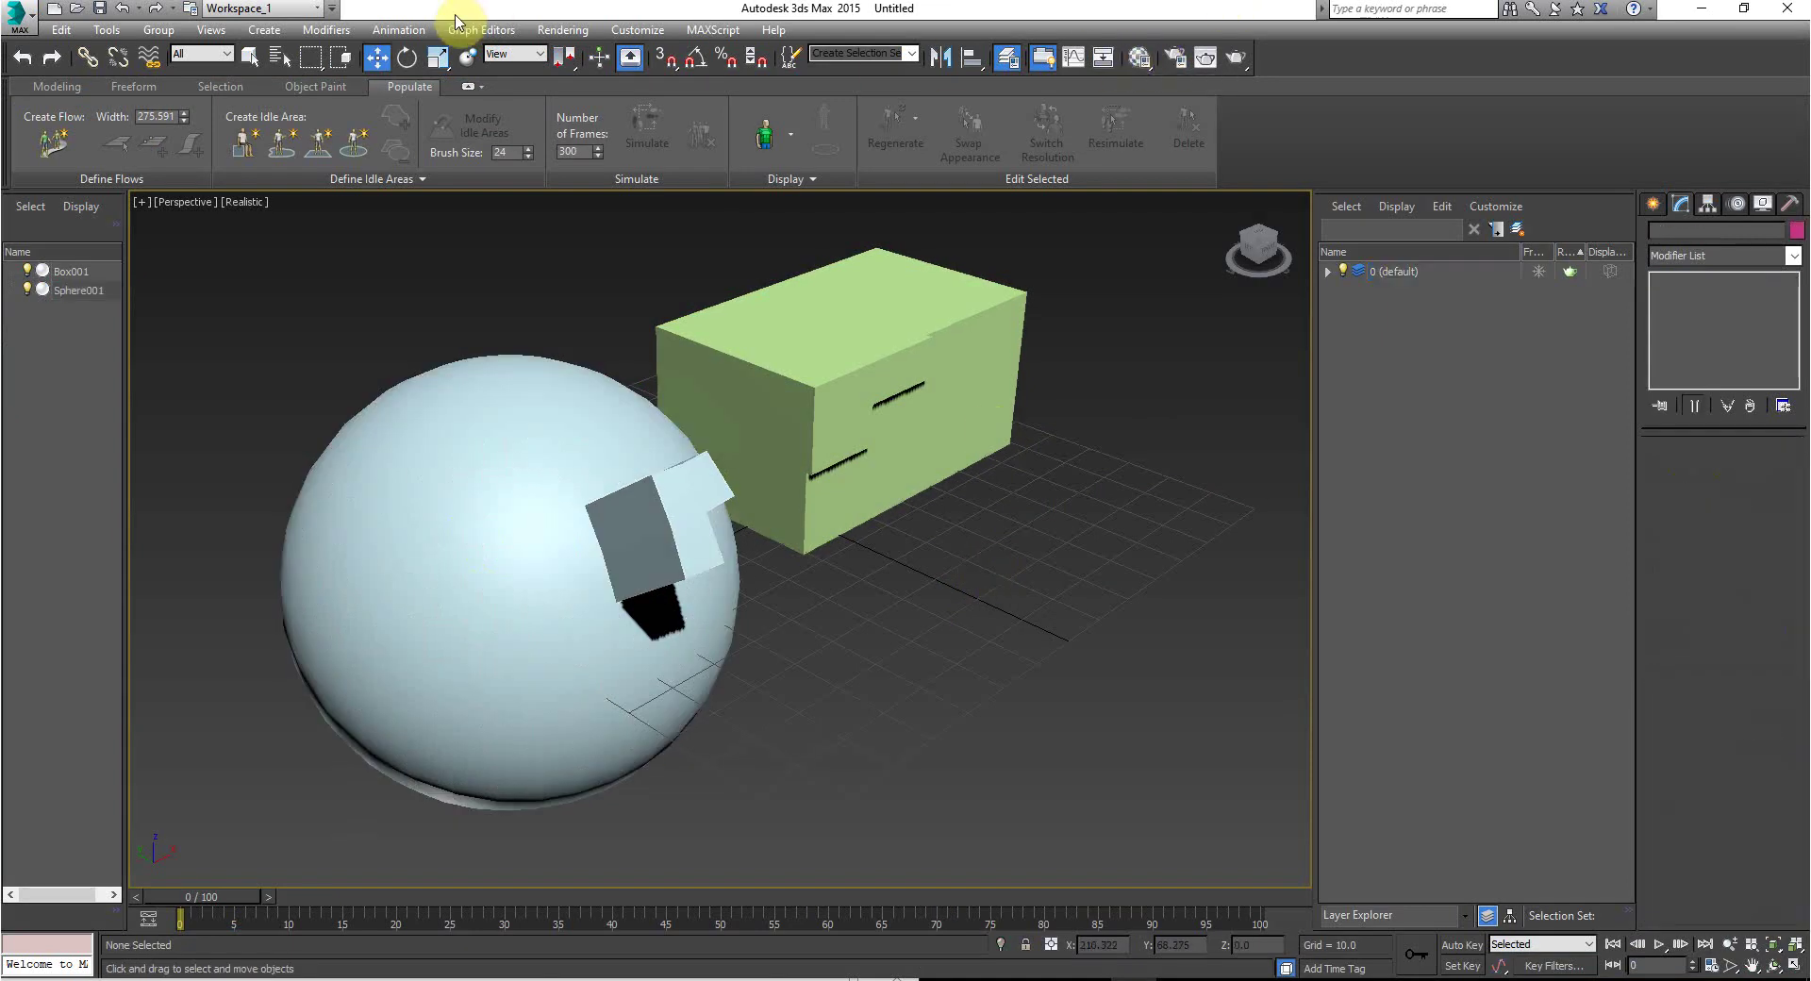
click(429, 30)
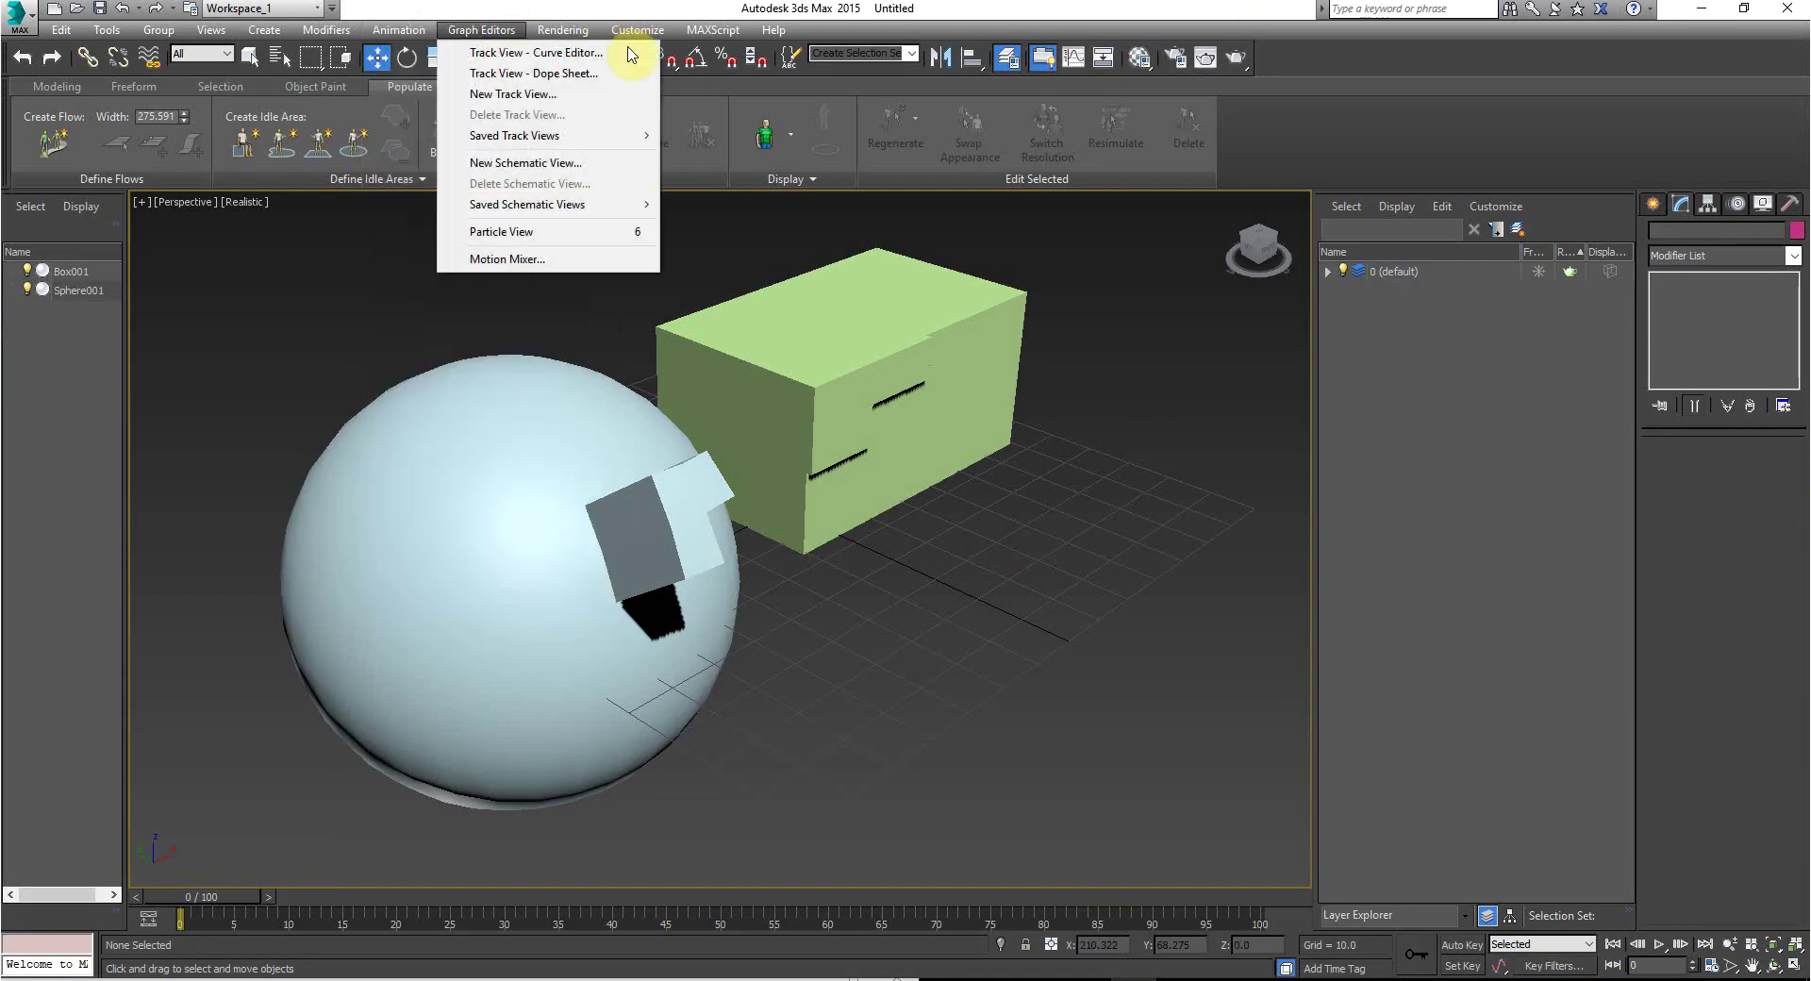
click(1046, 696)
Step: Open the compact Material Editor, bring its whole window into view, and switch it to the Slate Material Editor
key(m)
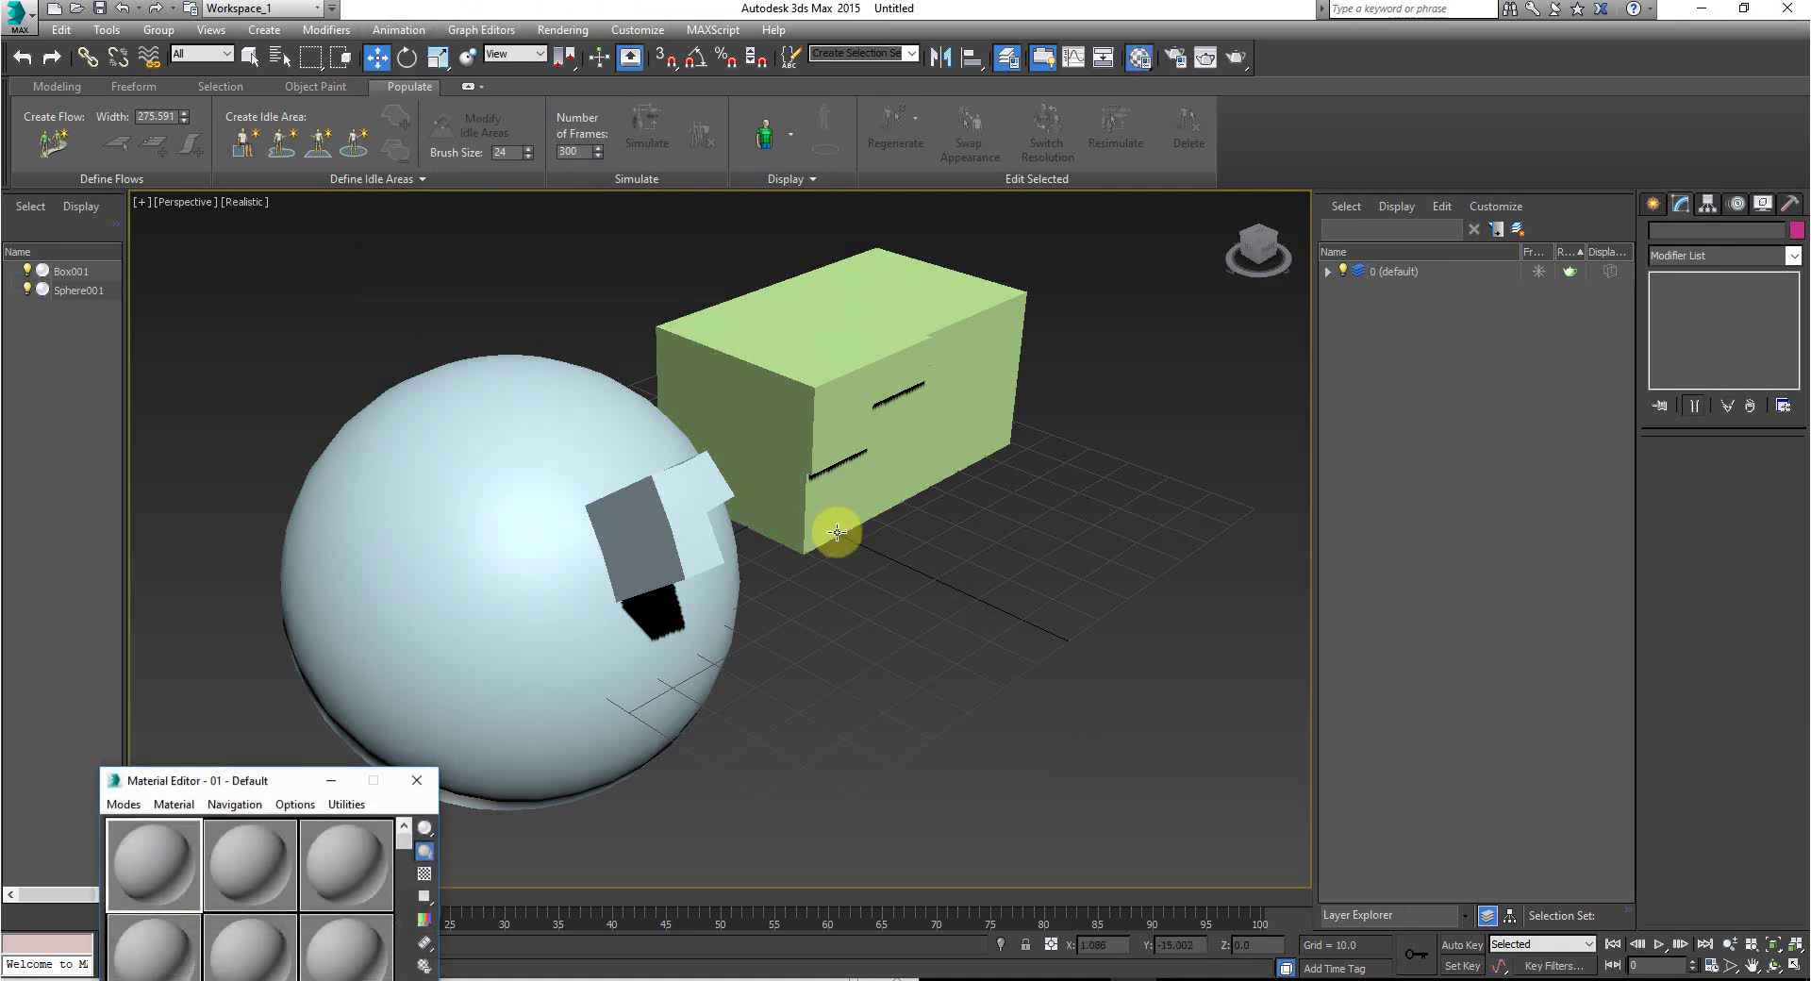
drag(251, 769, 437, 196)
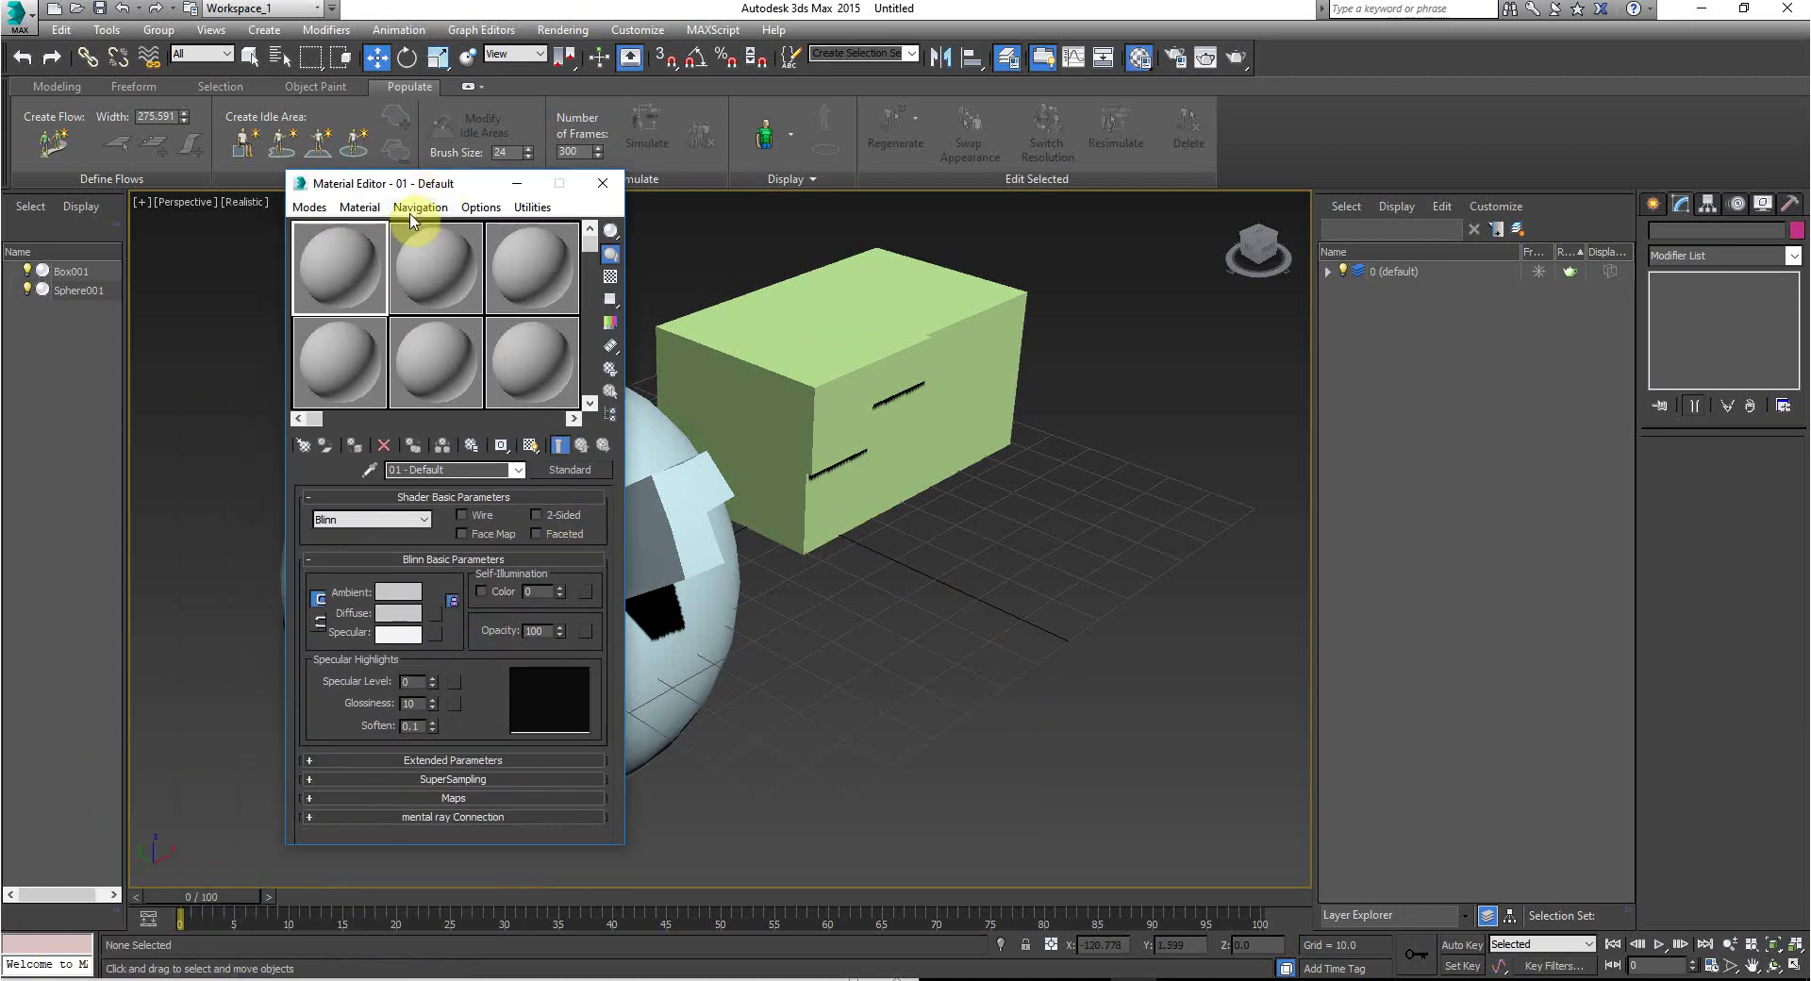
click(410, 214)
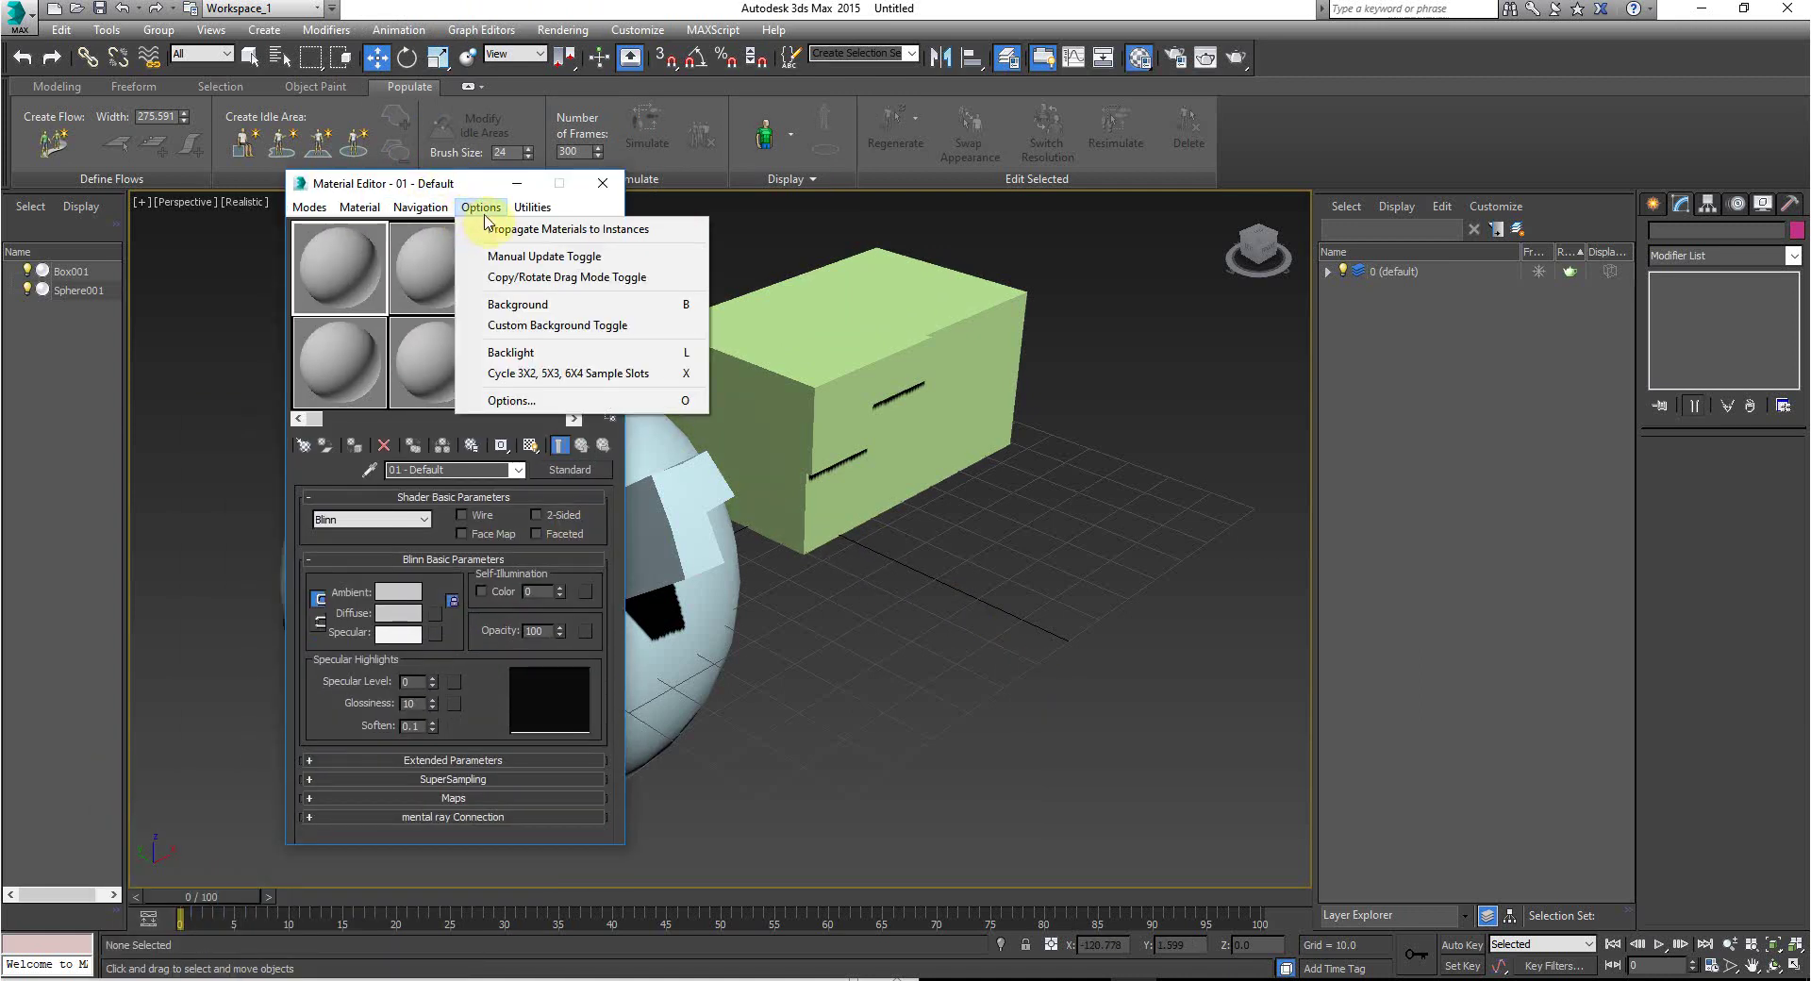
mouse_move(366, 213)
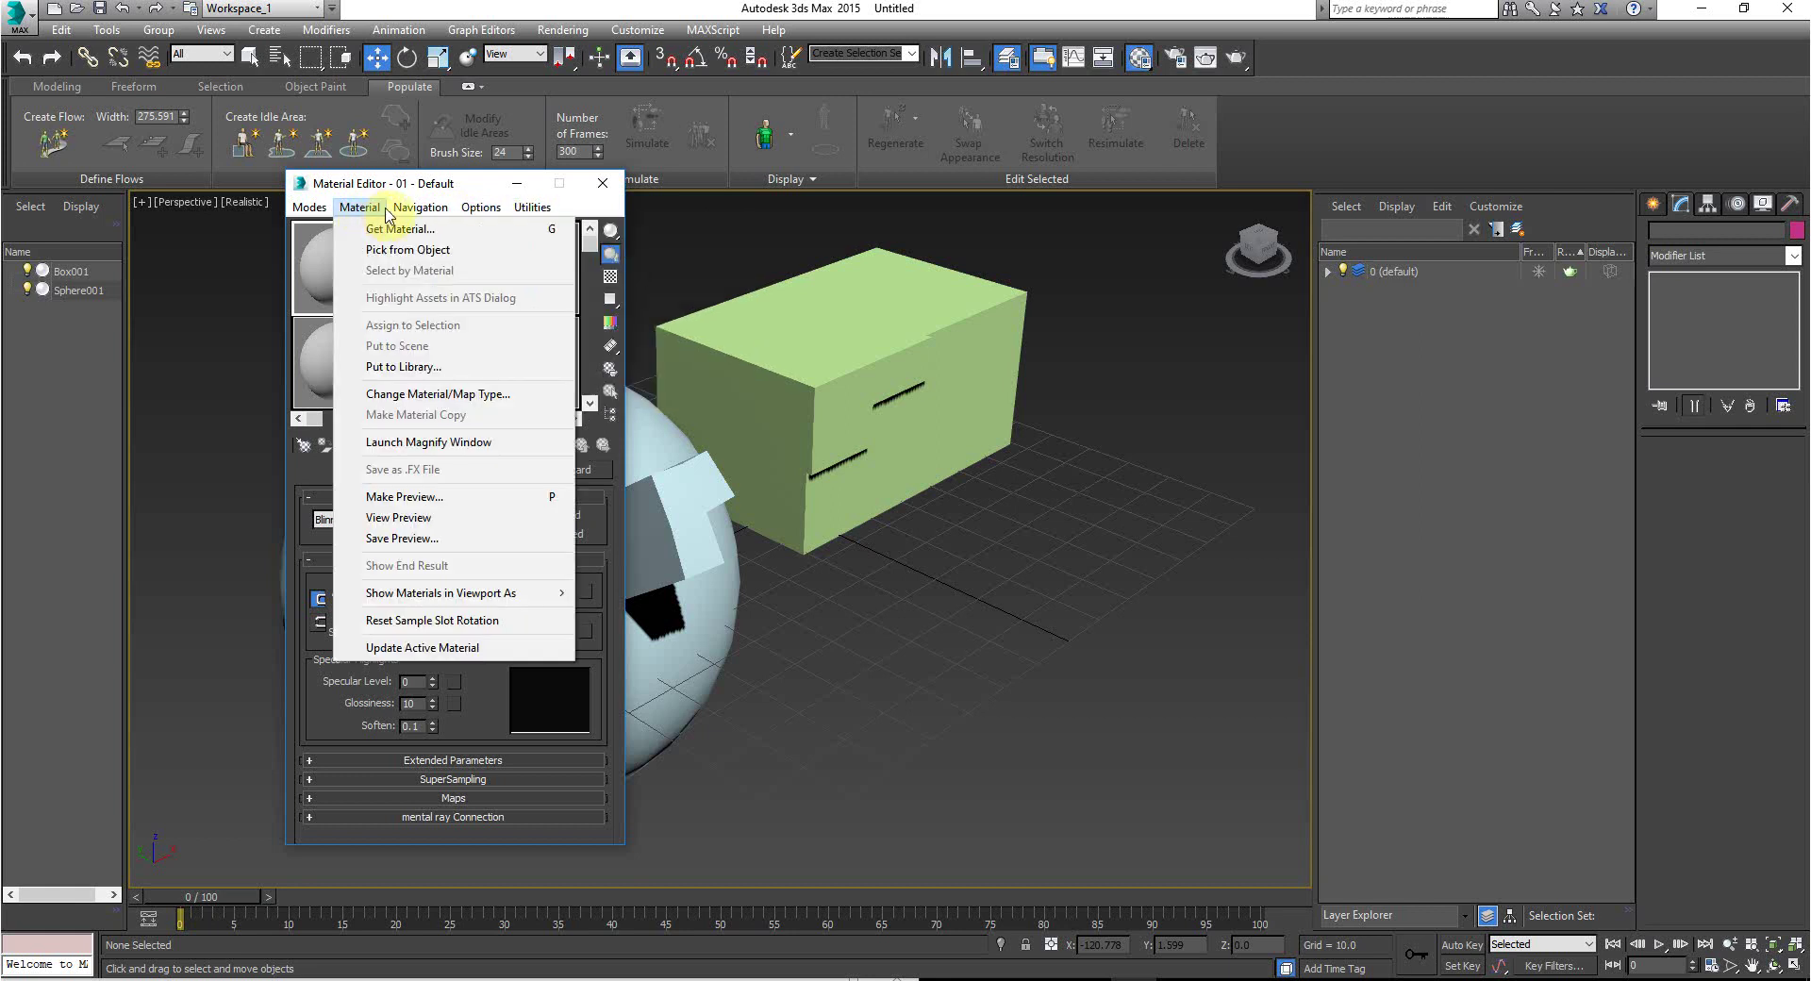
click(328, 256)
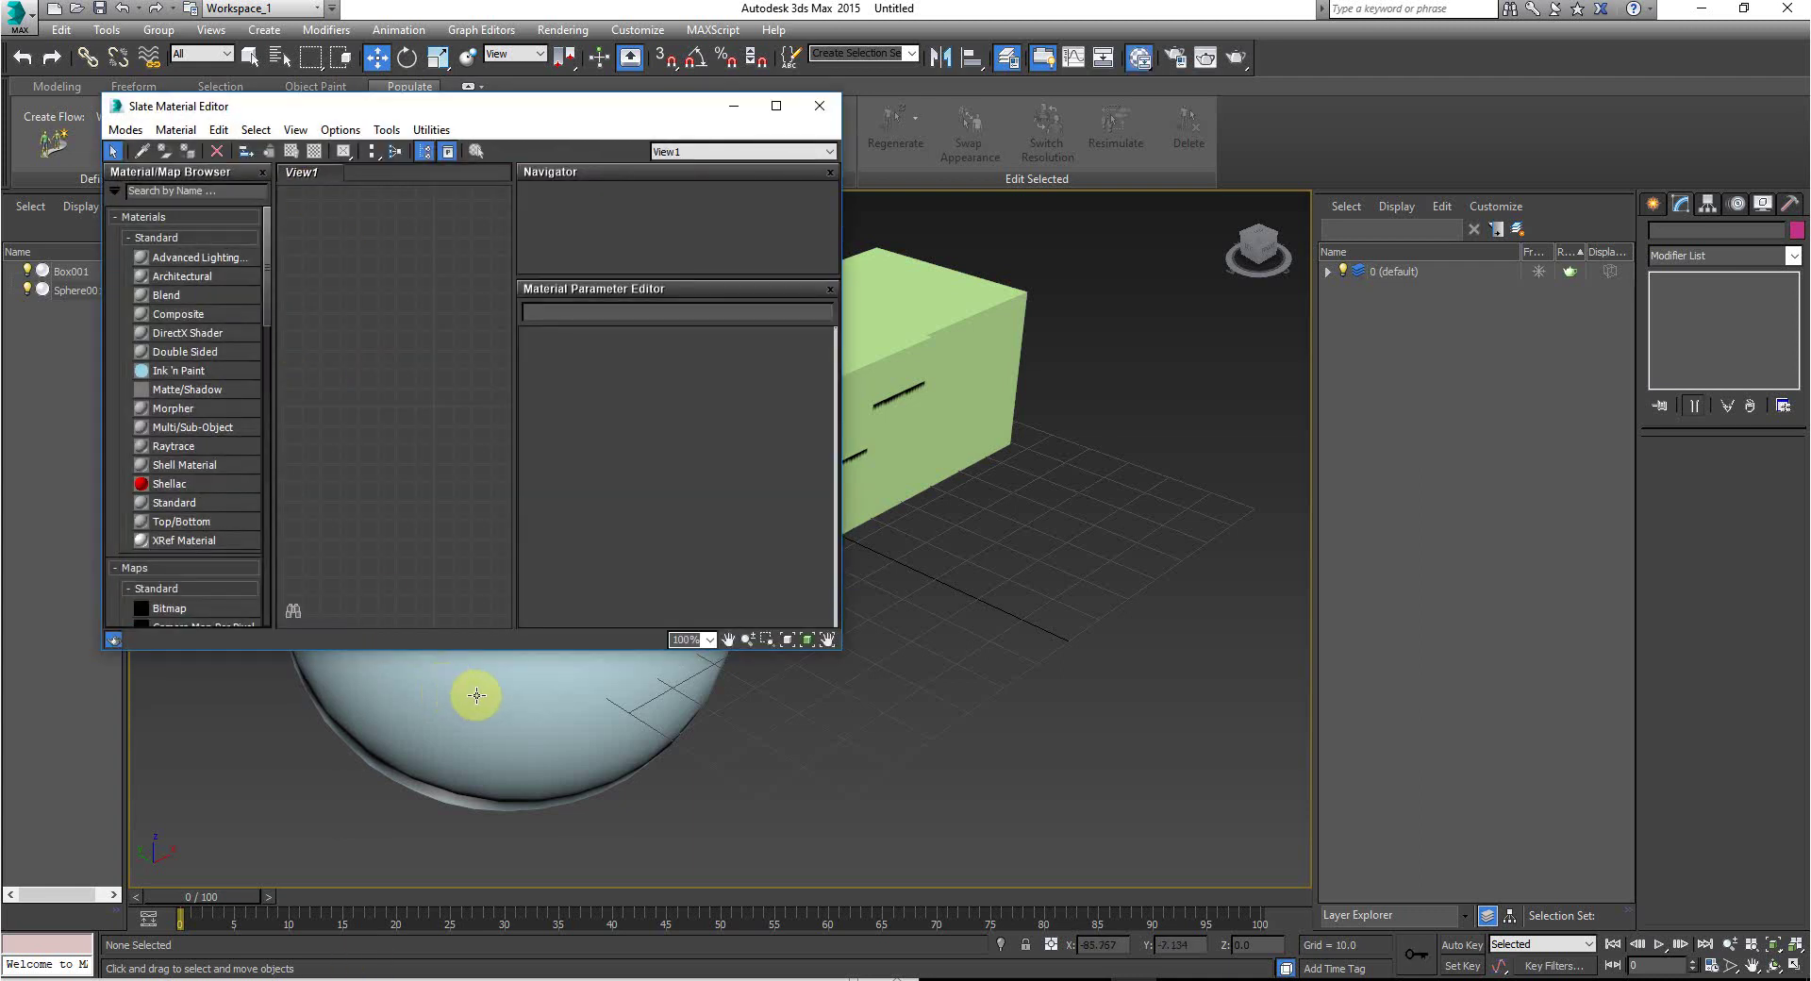
click(474, 771)
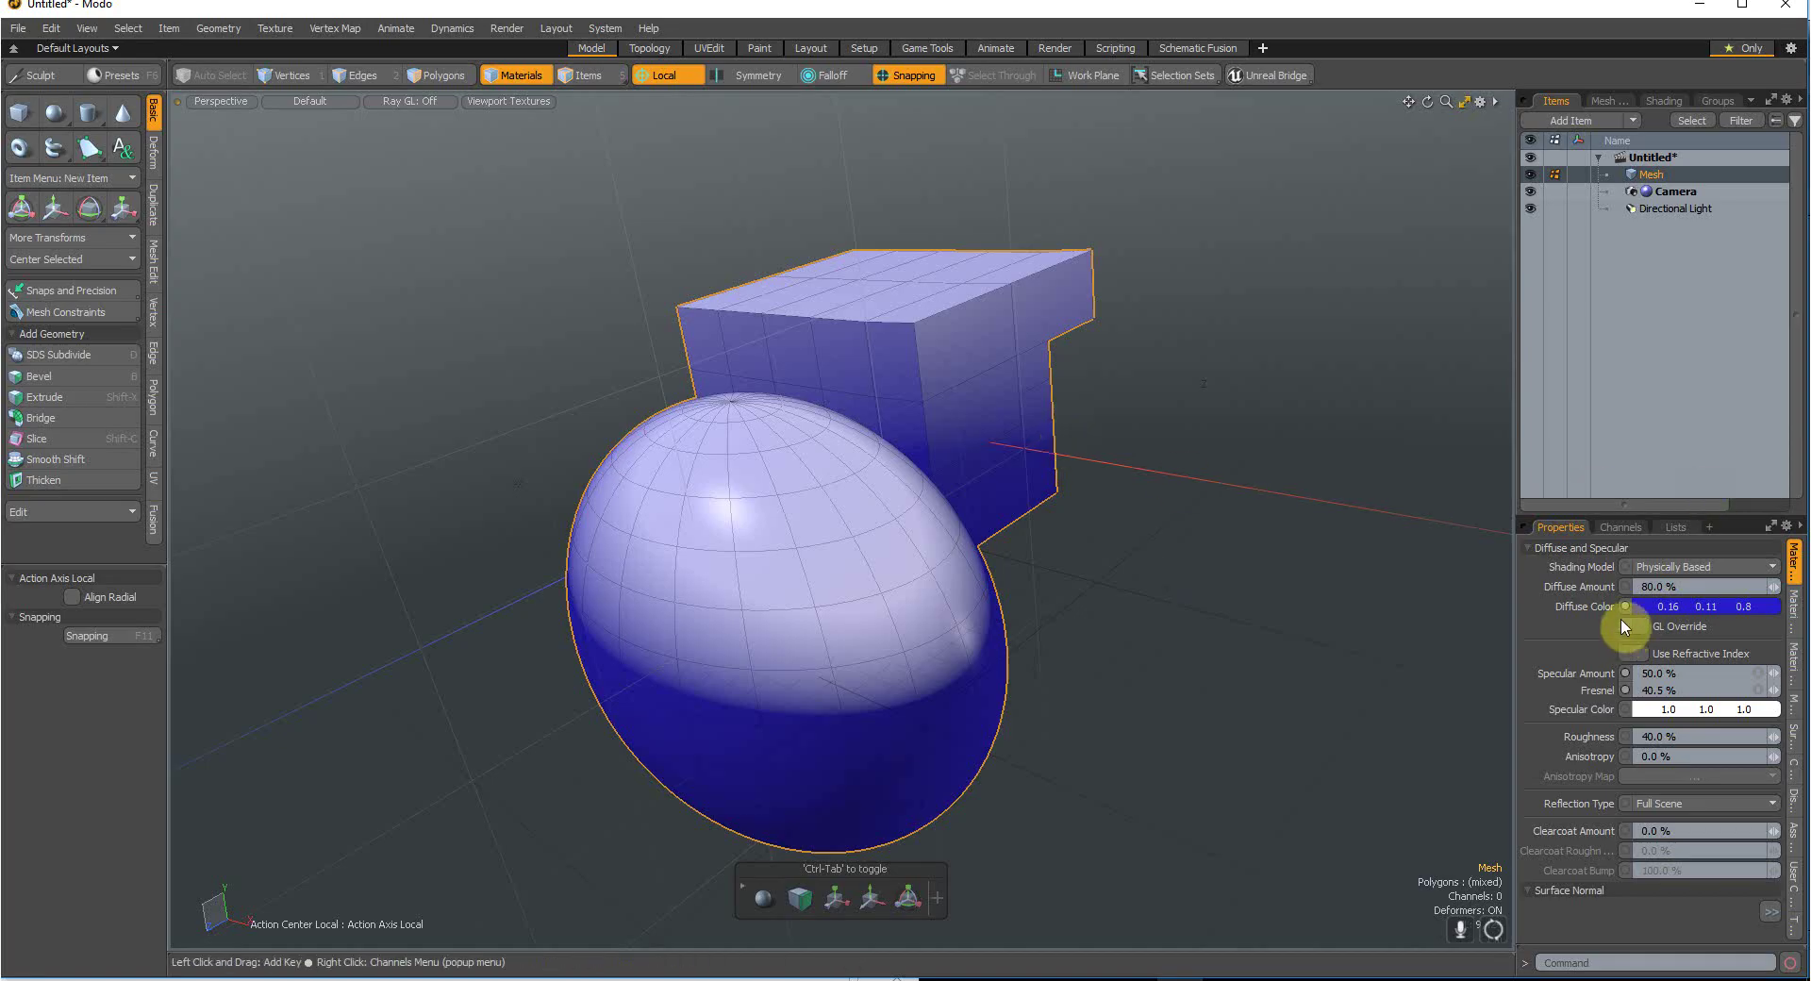
Step: Examine the other pages of the material's properties, including layer, transparency and subsurface settings, and return to its diffuse and specular settings
click(1611, 848)
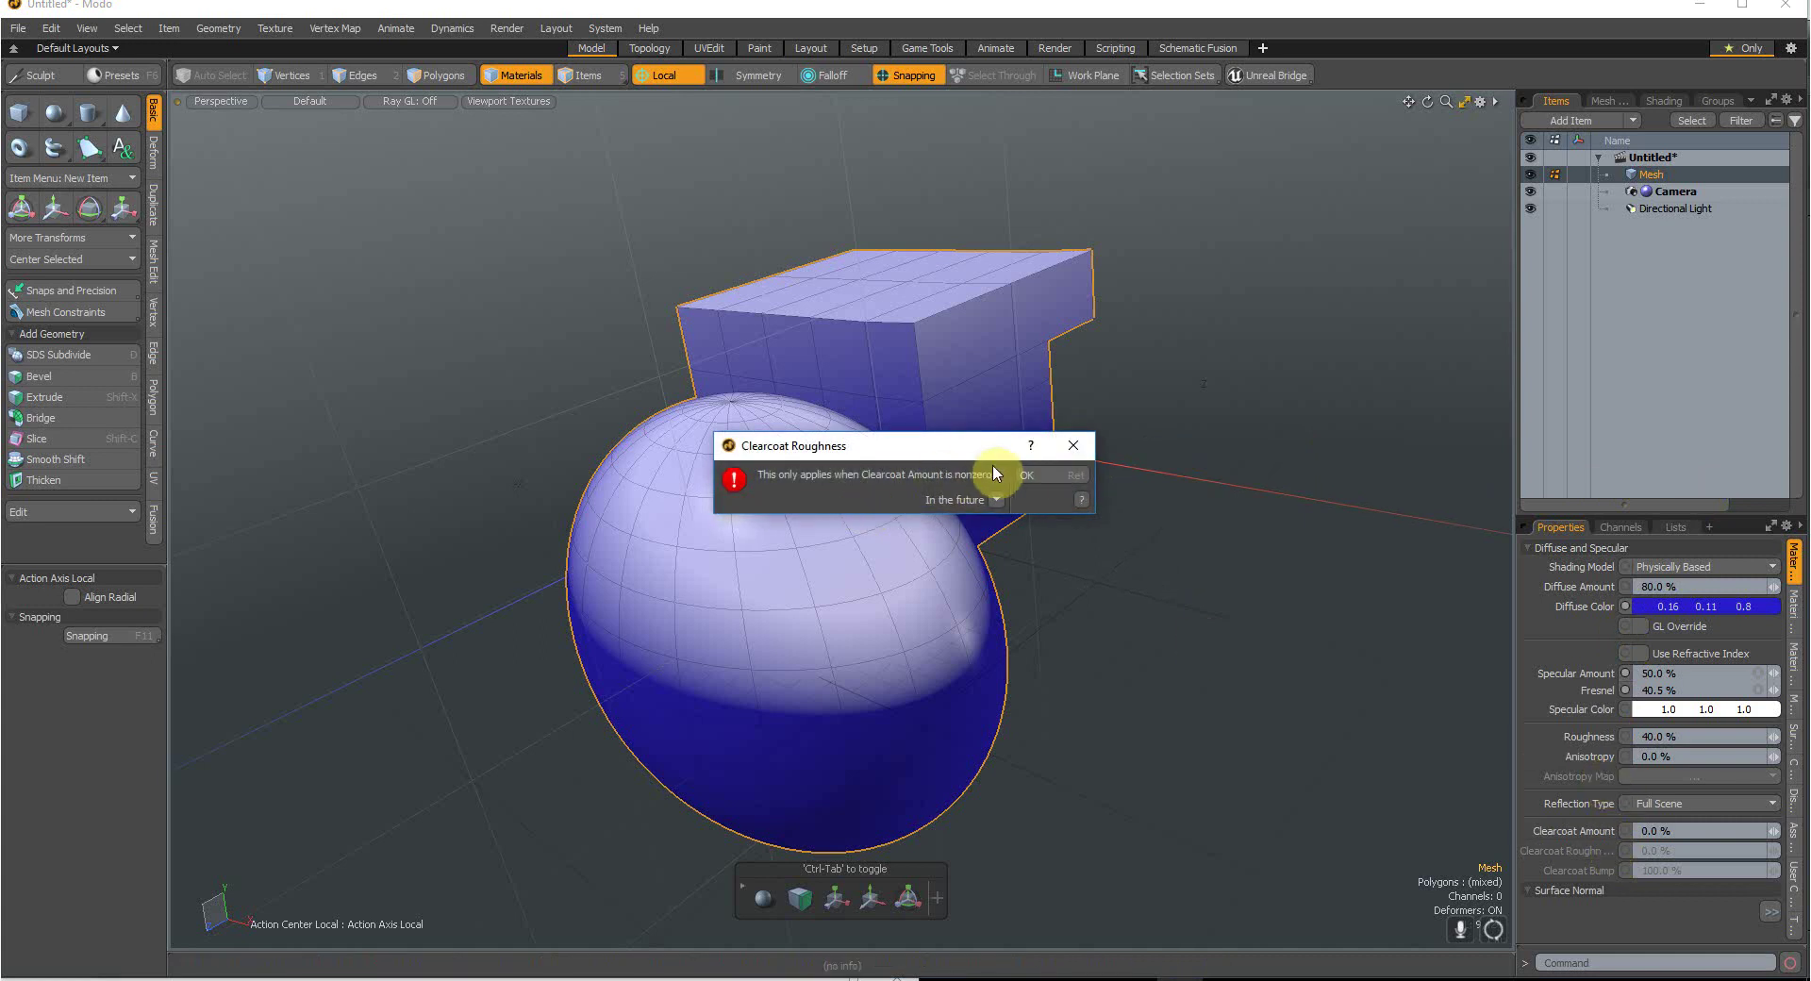
click(1072, 445)
click(1795, 609)
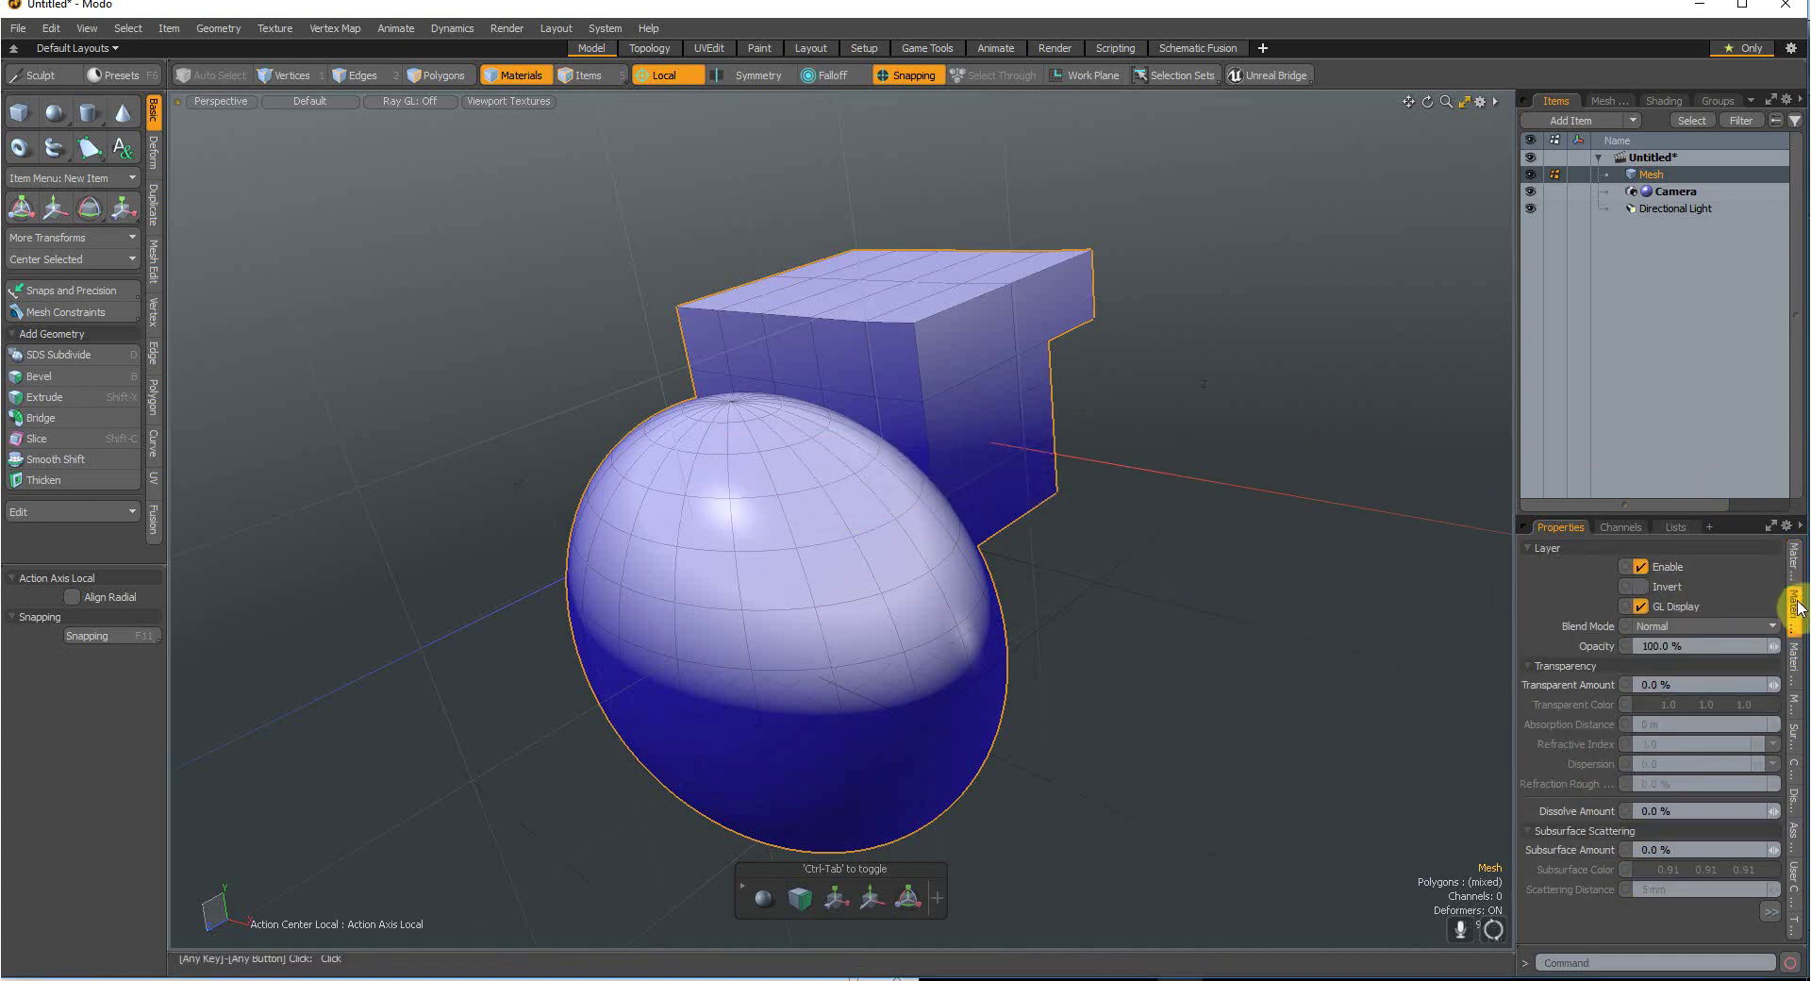
click(1795, 658)
click(1793, 764)
click(1792, 836)
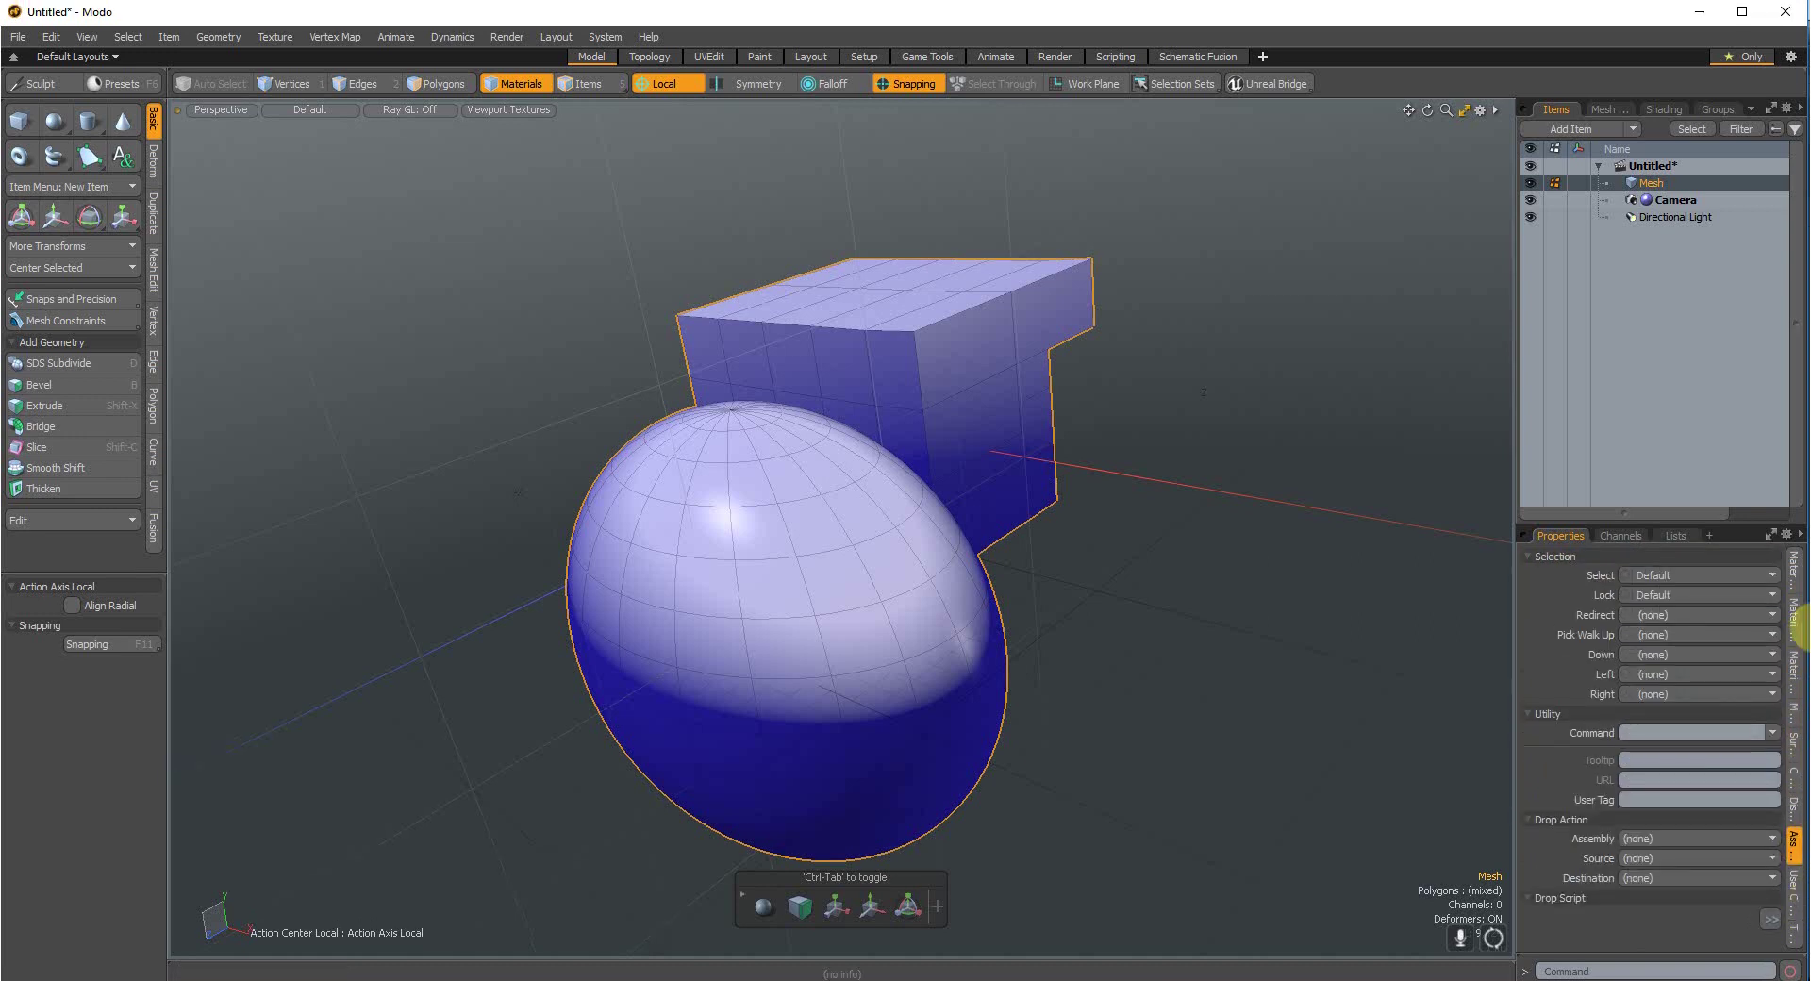
click(1794, 571)
ctrl+alt+drag(392, 319, 371, 427)
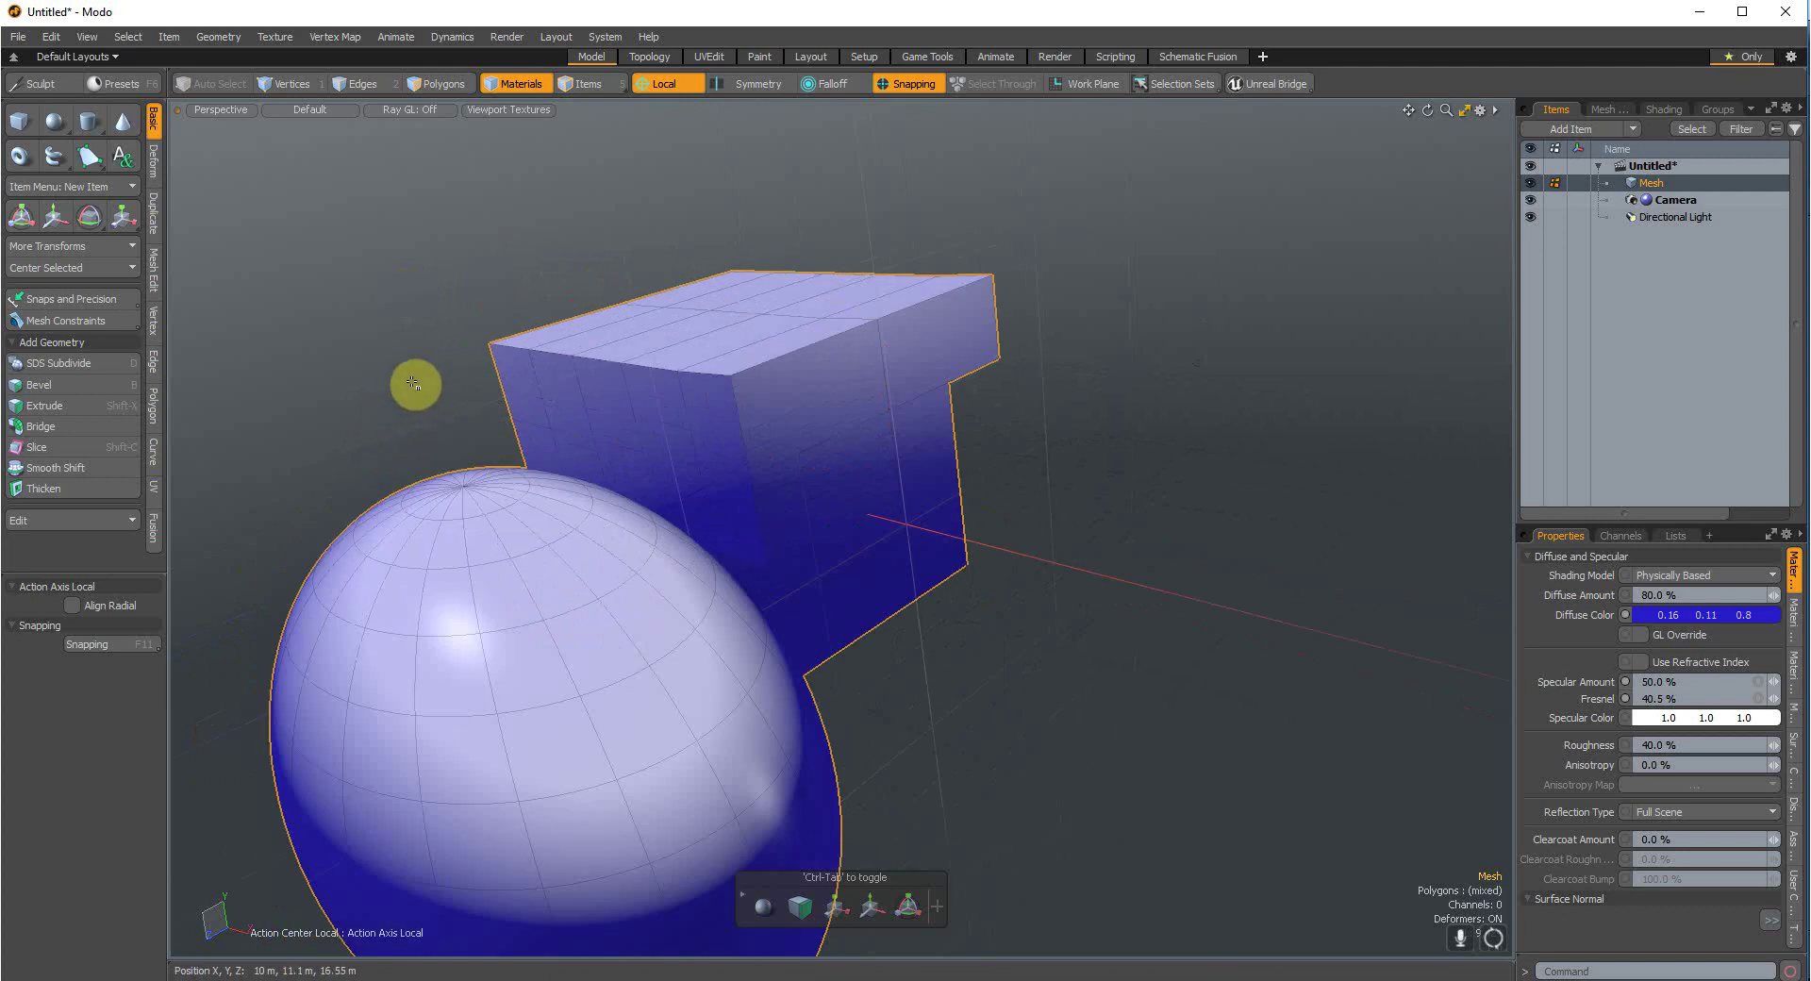
click(1084, 84)
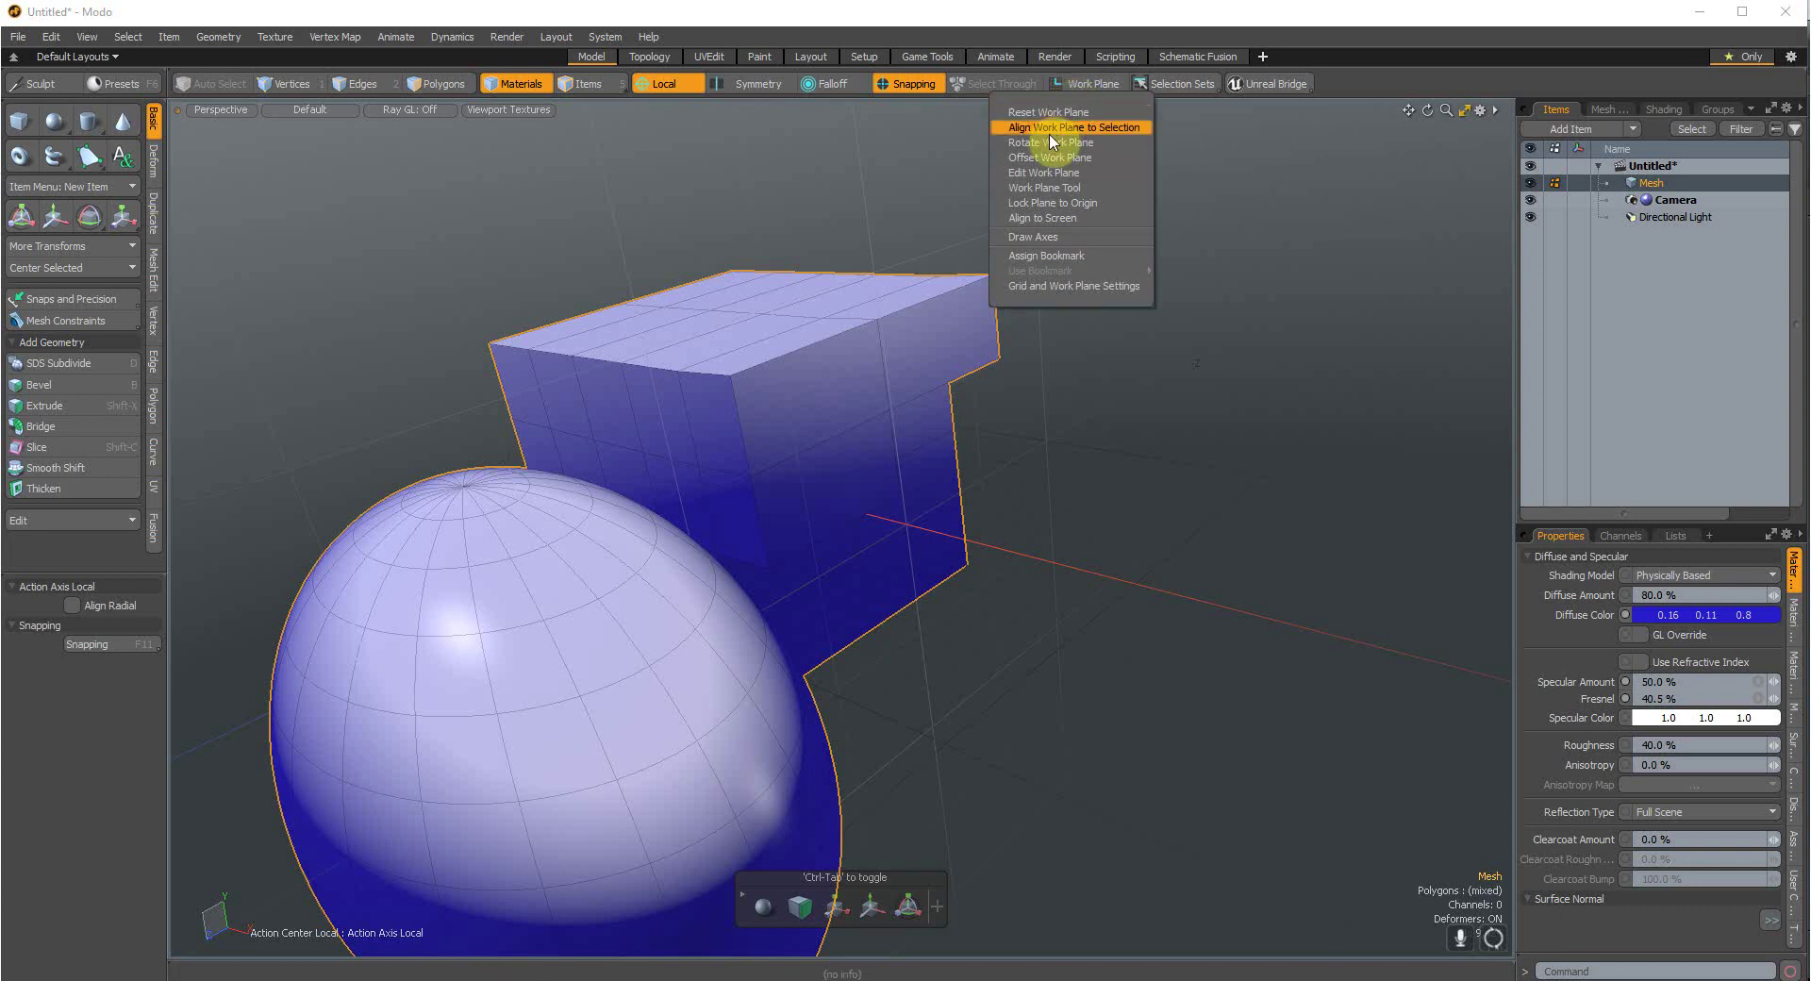
click(521, 472)
scroll(787, 341, down, 4)
scroll(806, 313, up, 4)
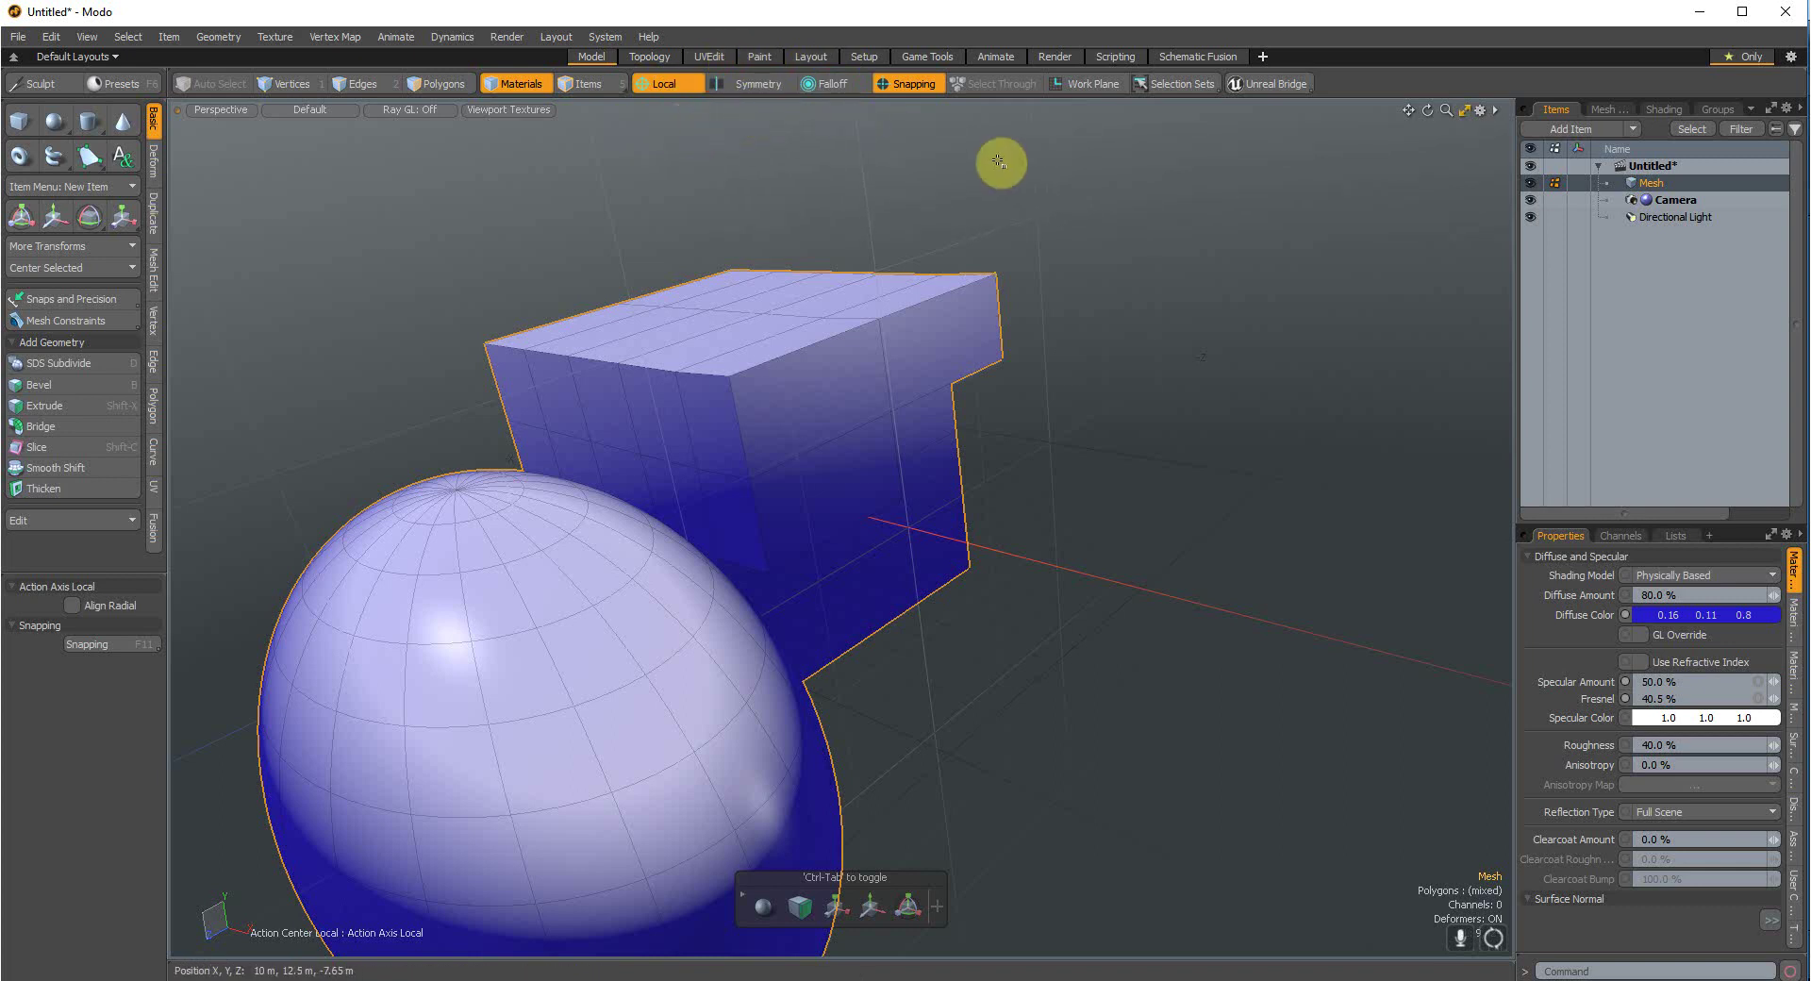
alt+drag(812, 356, 1088, 389)
right_click(1641, 189)
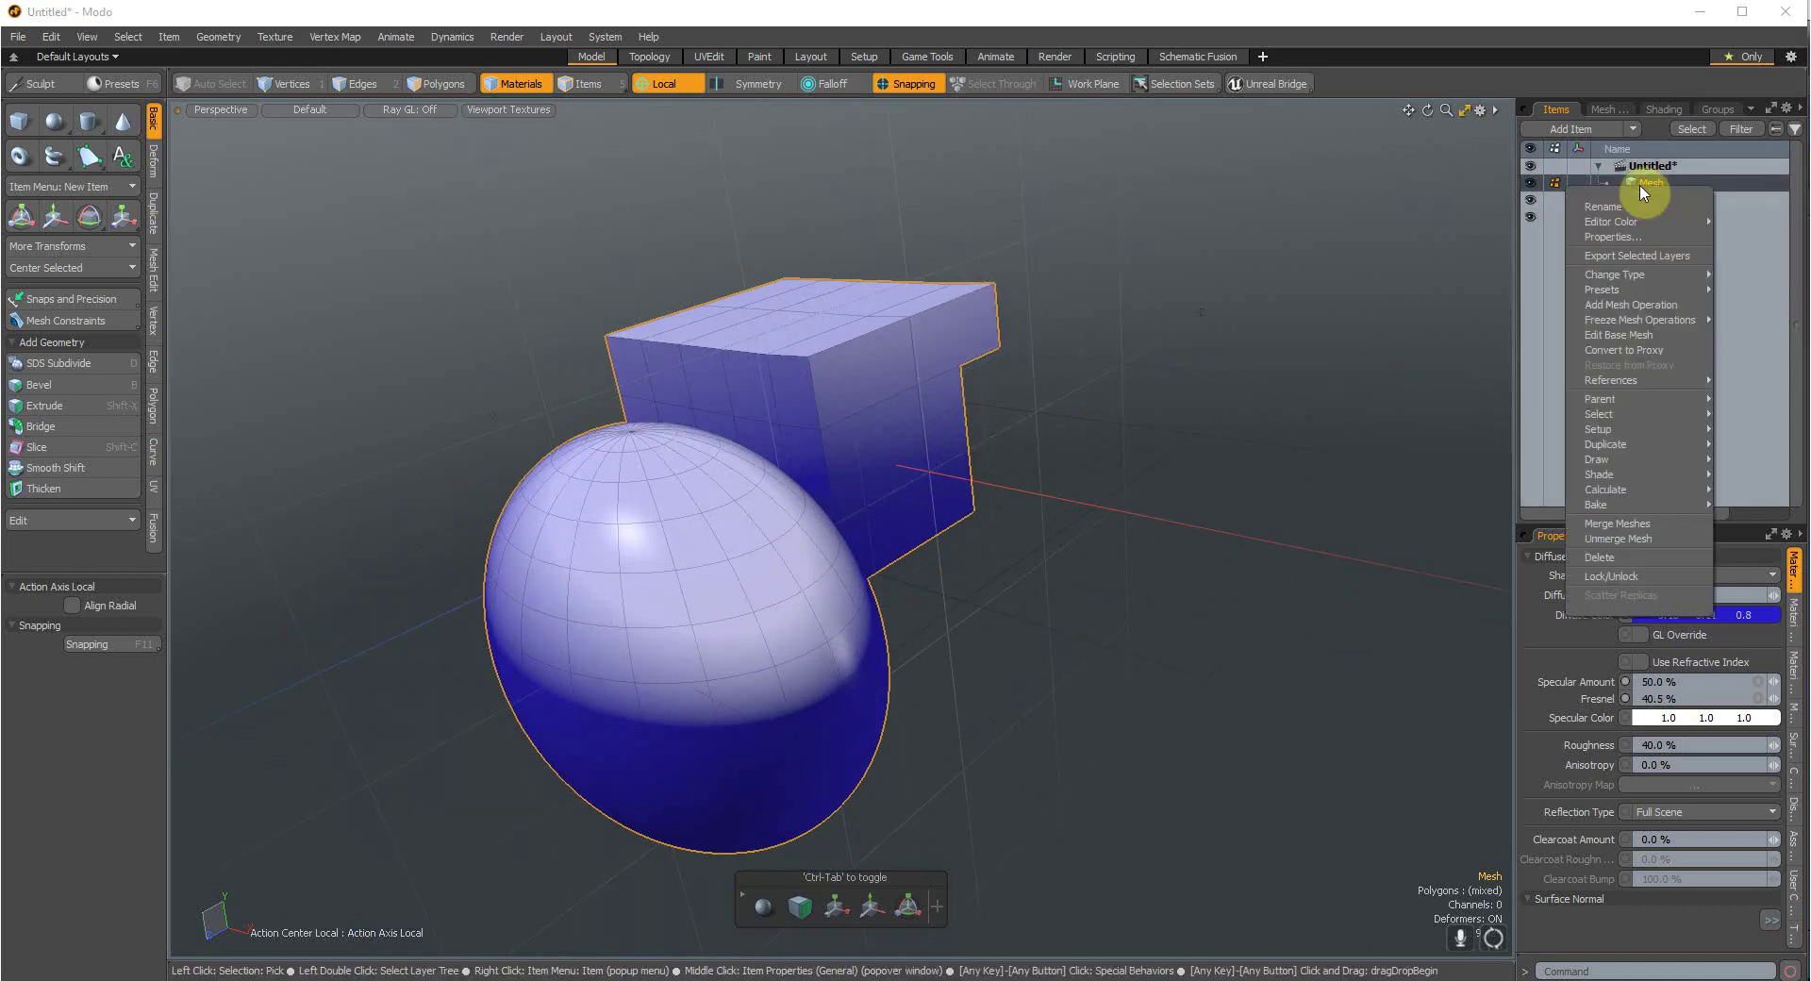
mouse_move(1604, 475)
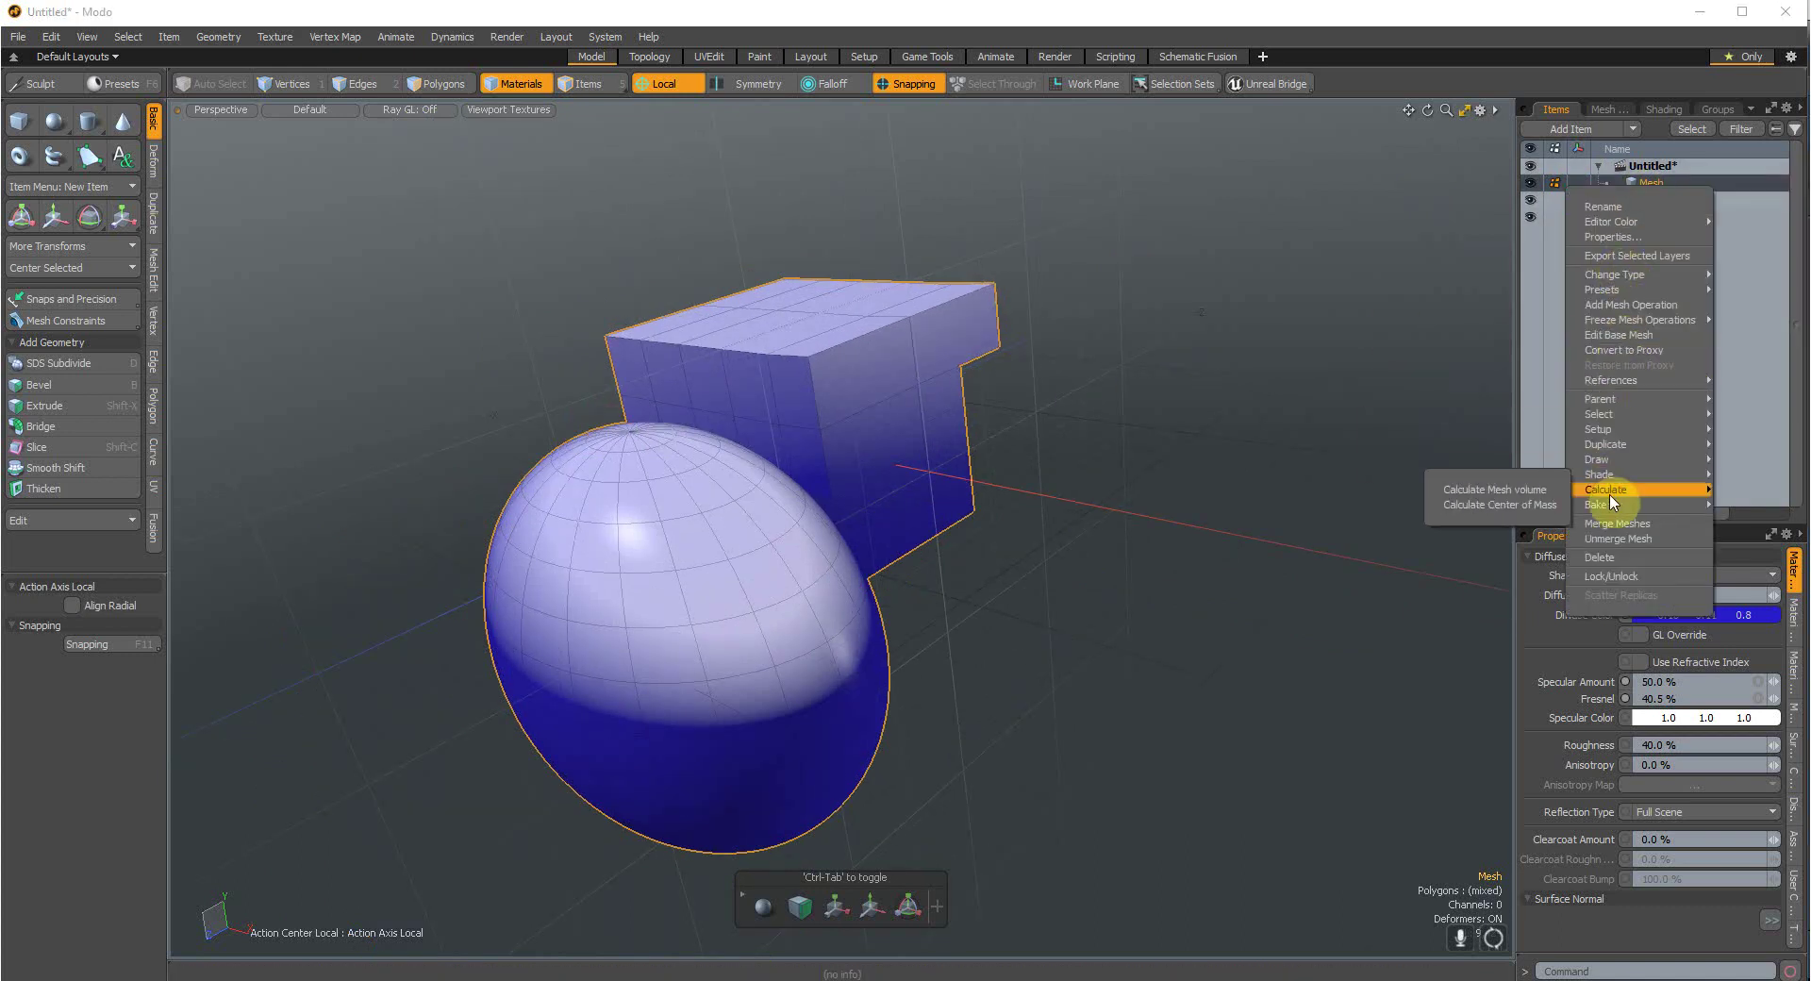
click(1190, 419)
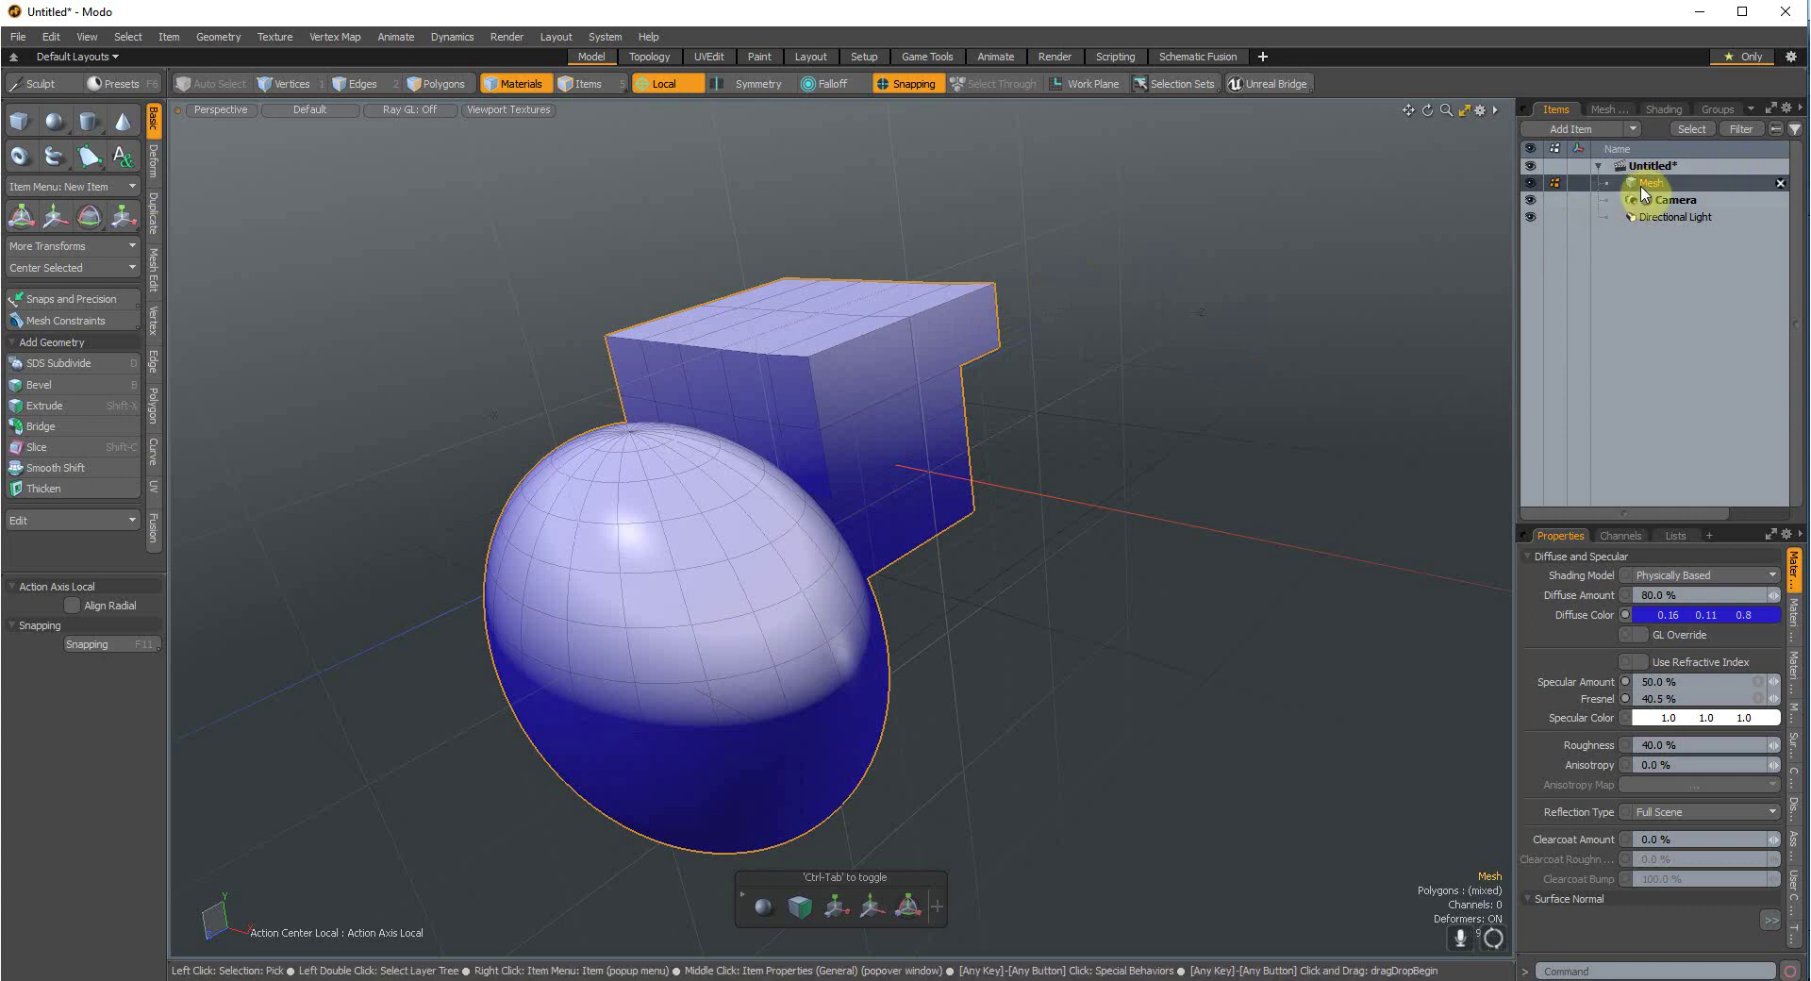
alt+drag(805, 392, 981, 292)
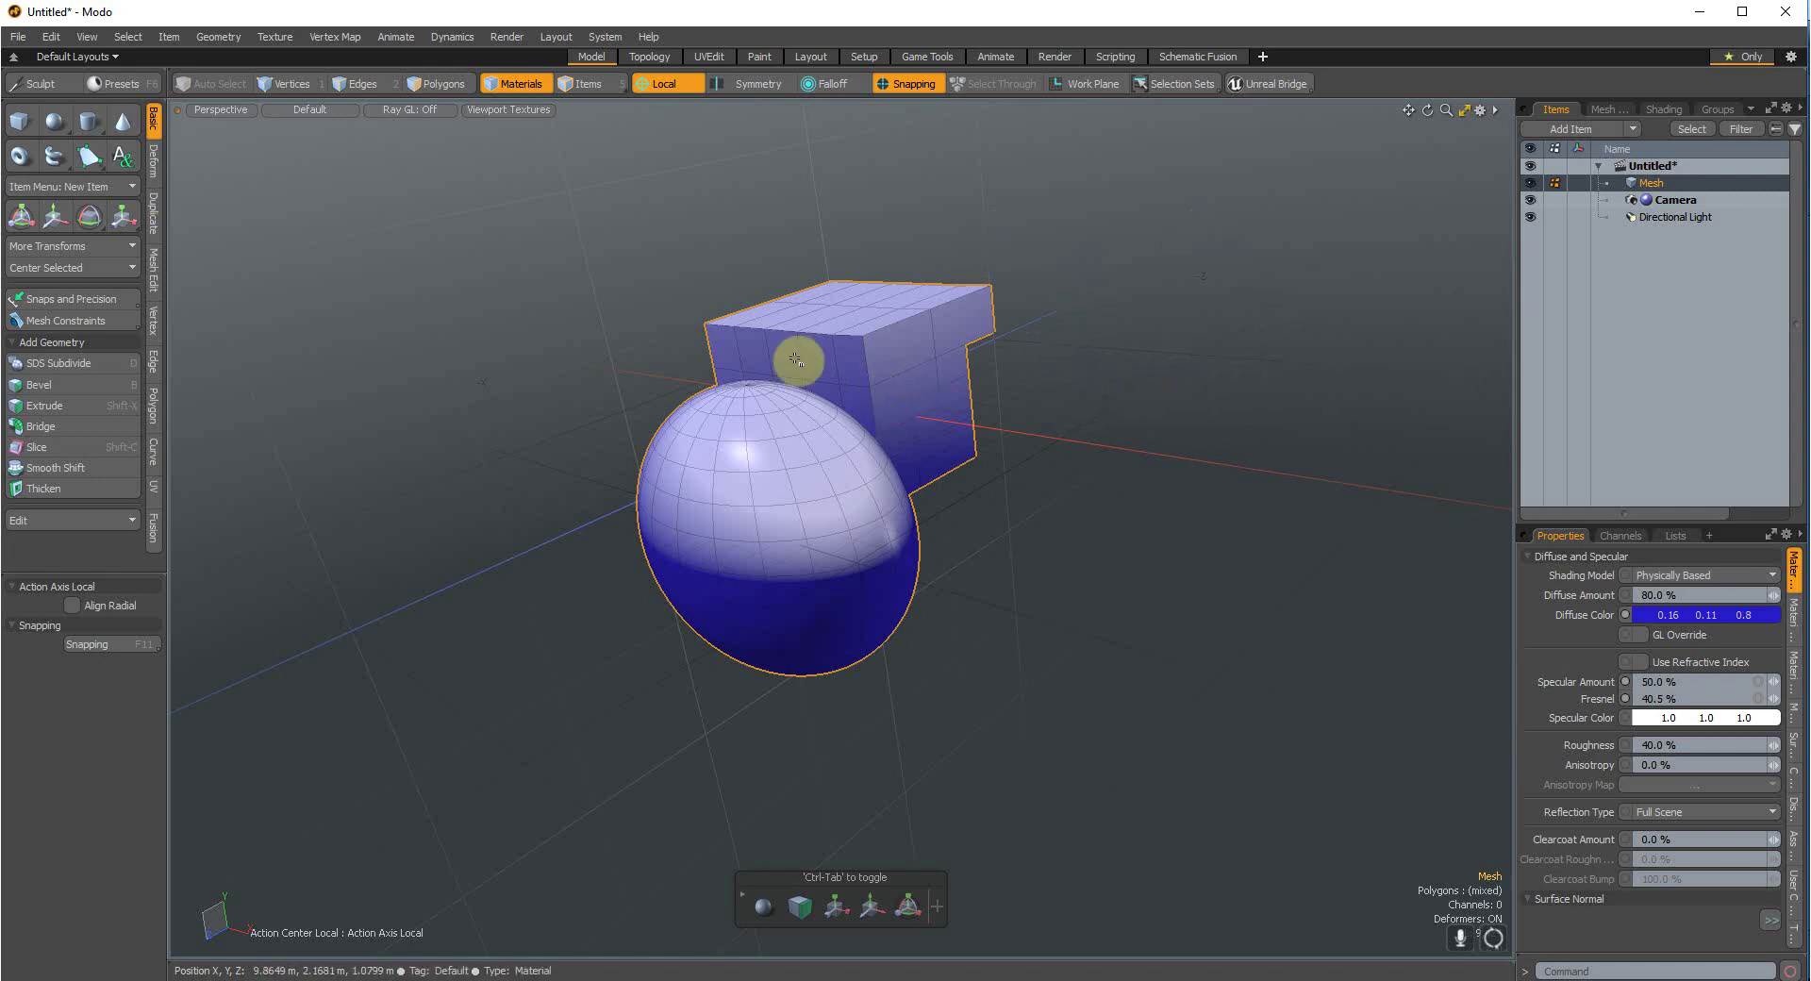
scroll(667, 258, down, 2)
scroll(692, 340, up, 4)
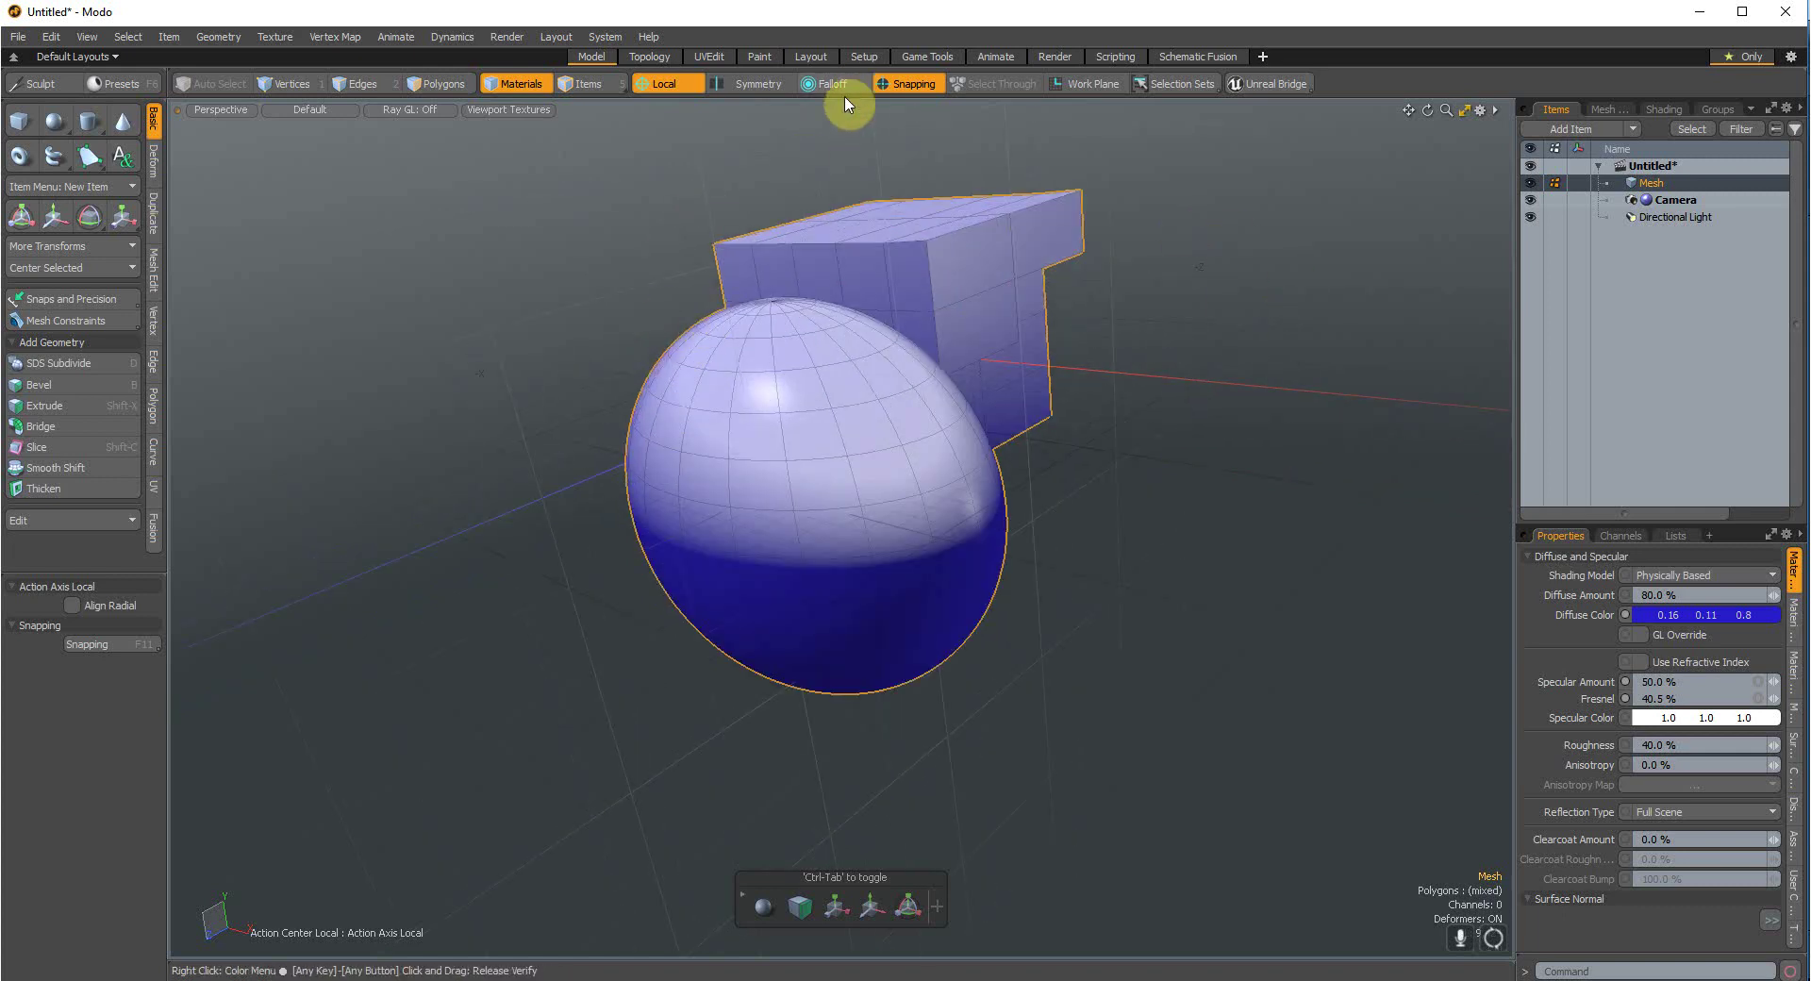
scroll(815, 163, up, 3)
scroll(845, 188, down, 2)
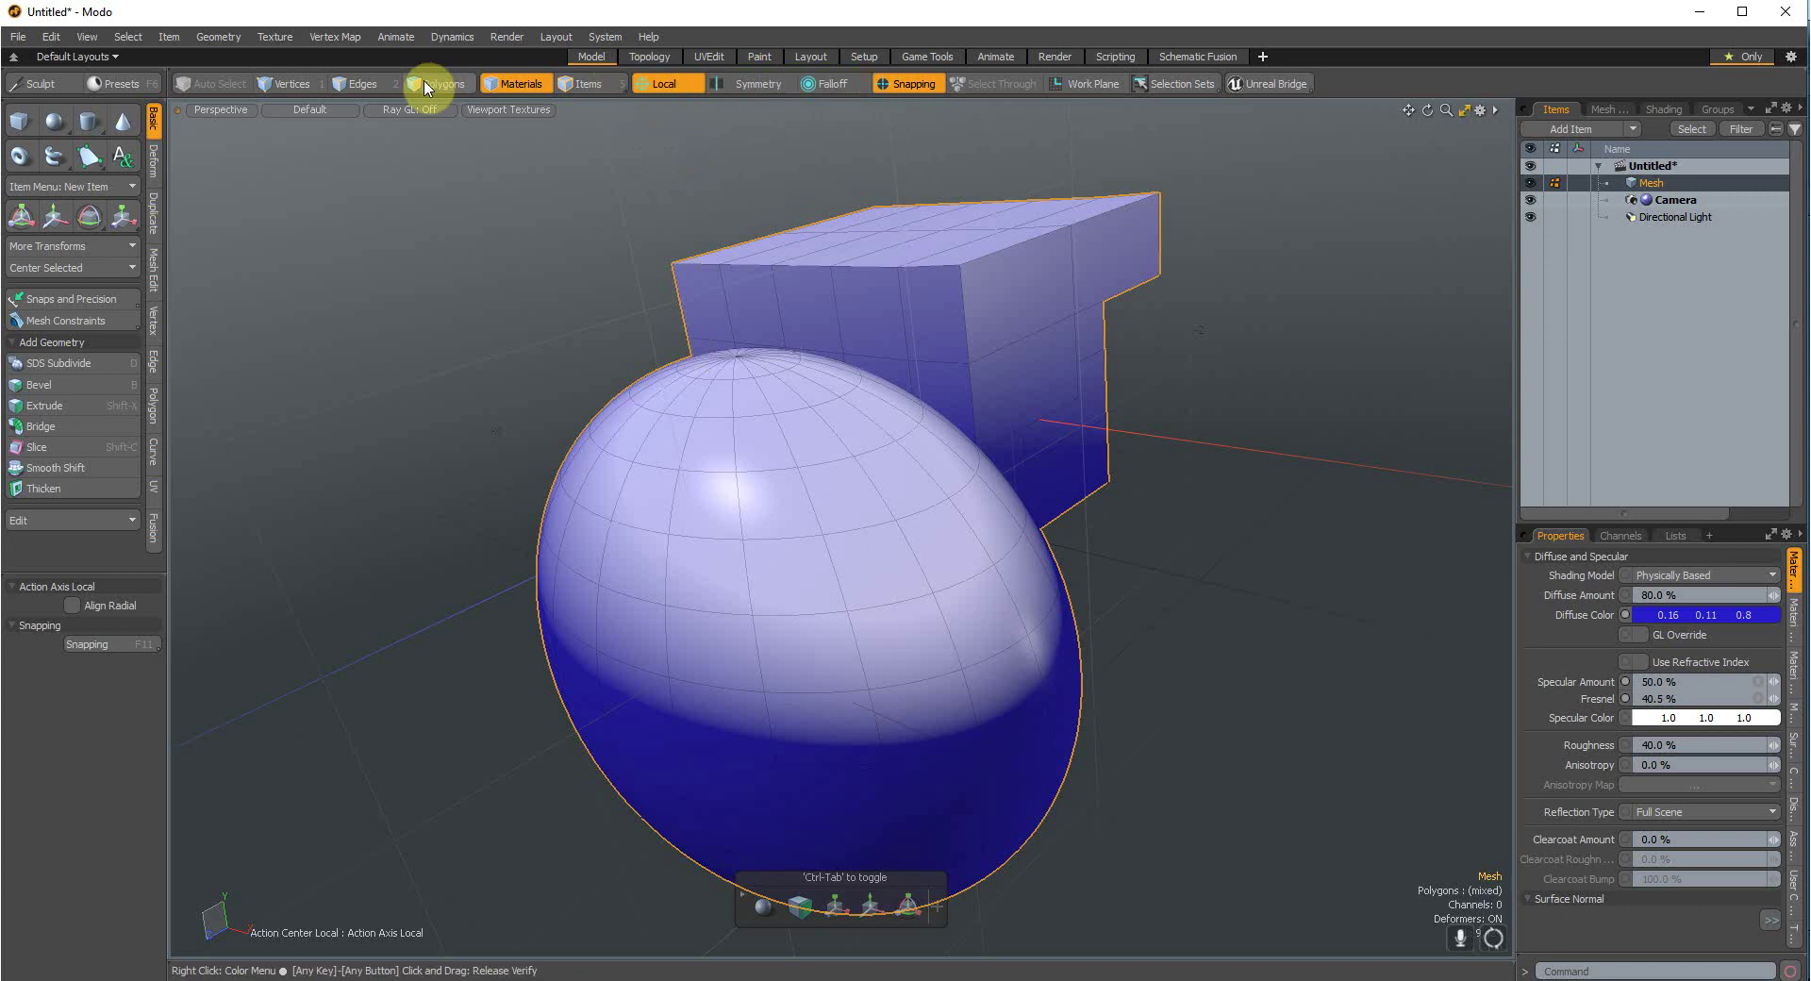
Step: Open the preset browser at its Templates directory and move its window away from the center of the viewport
click(104, 92)
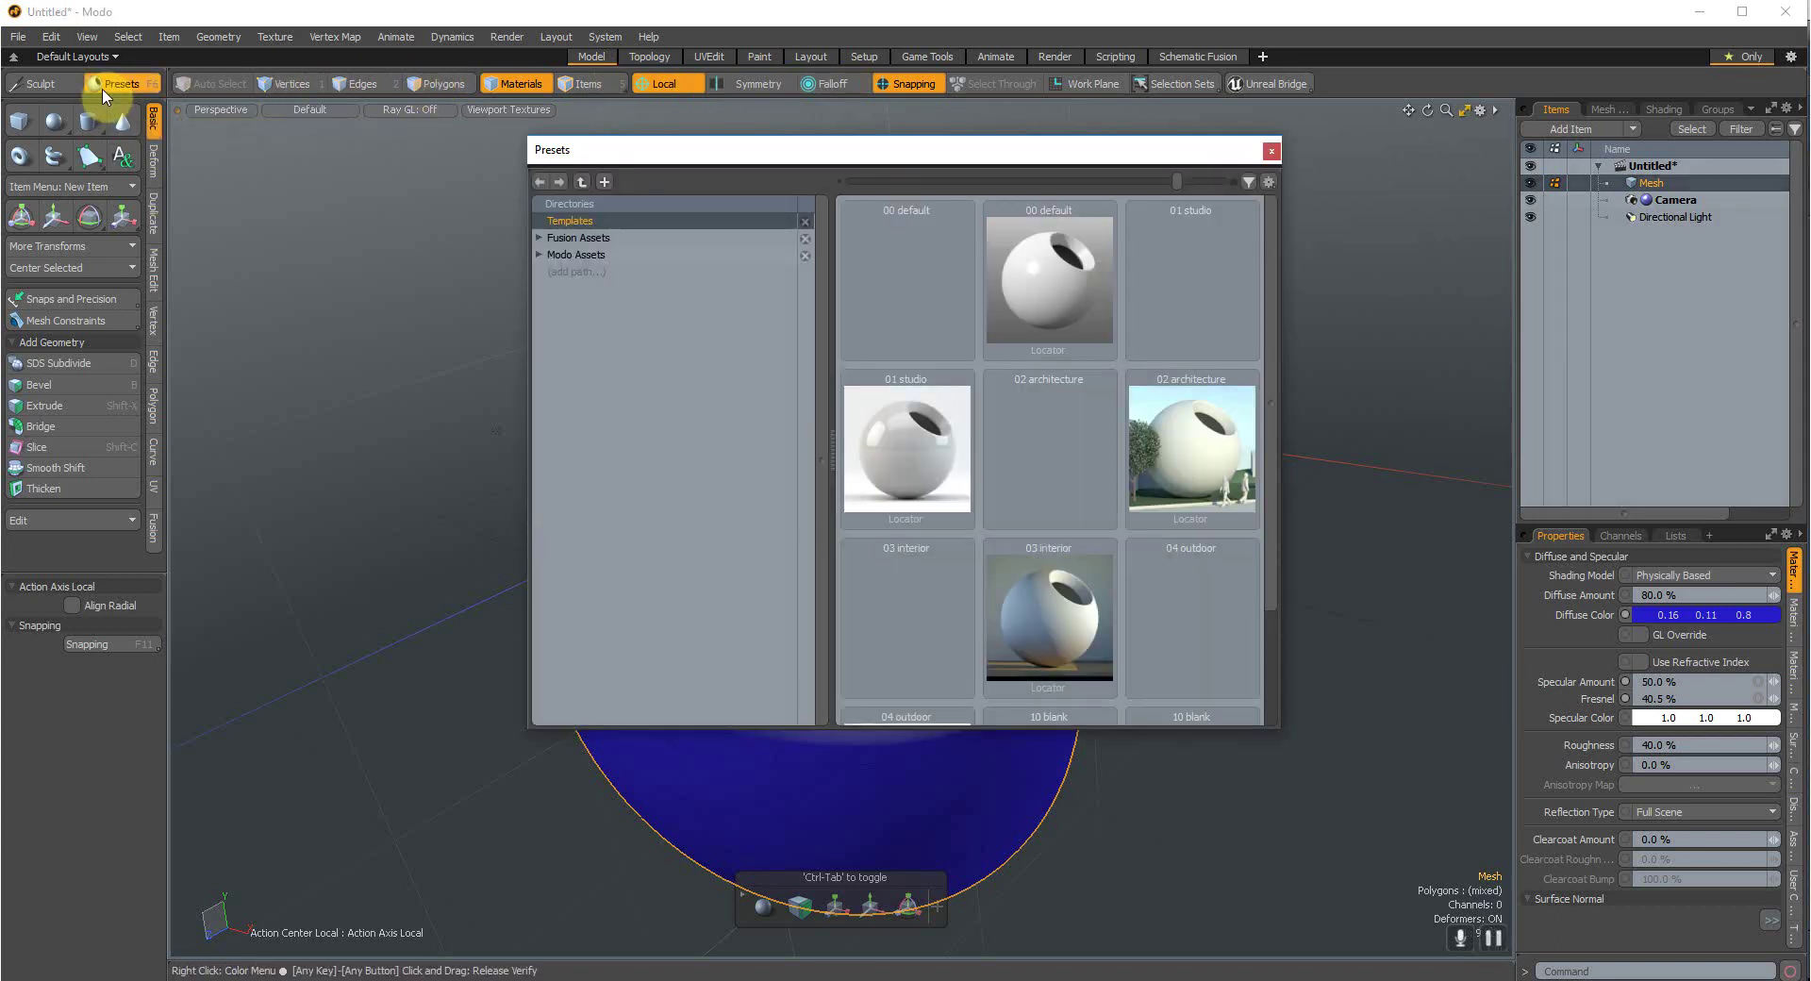
drag(797, 157, 480, 112)
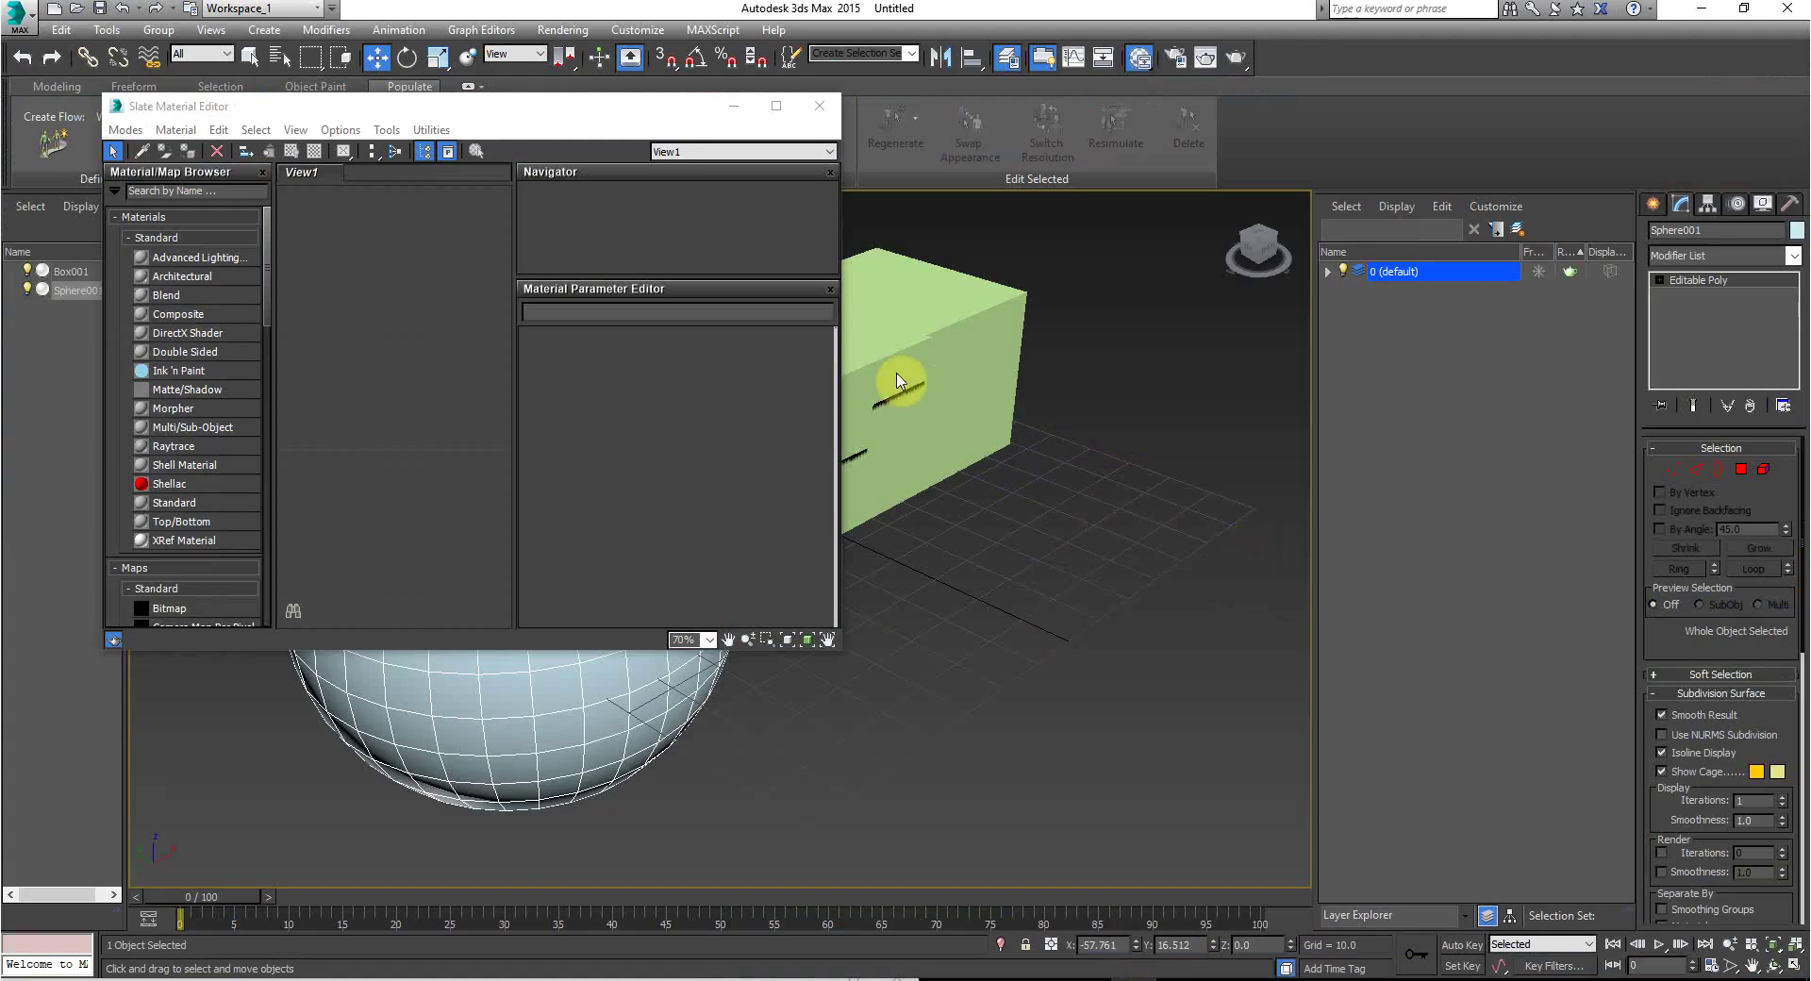
Step: Switch to 3ds Max and add an Architectural material node to View1 of the Slate Material Editor
drag(226, 116, 723, 261)
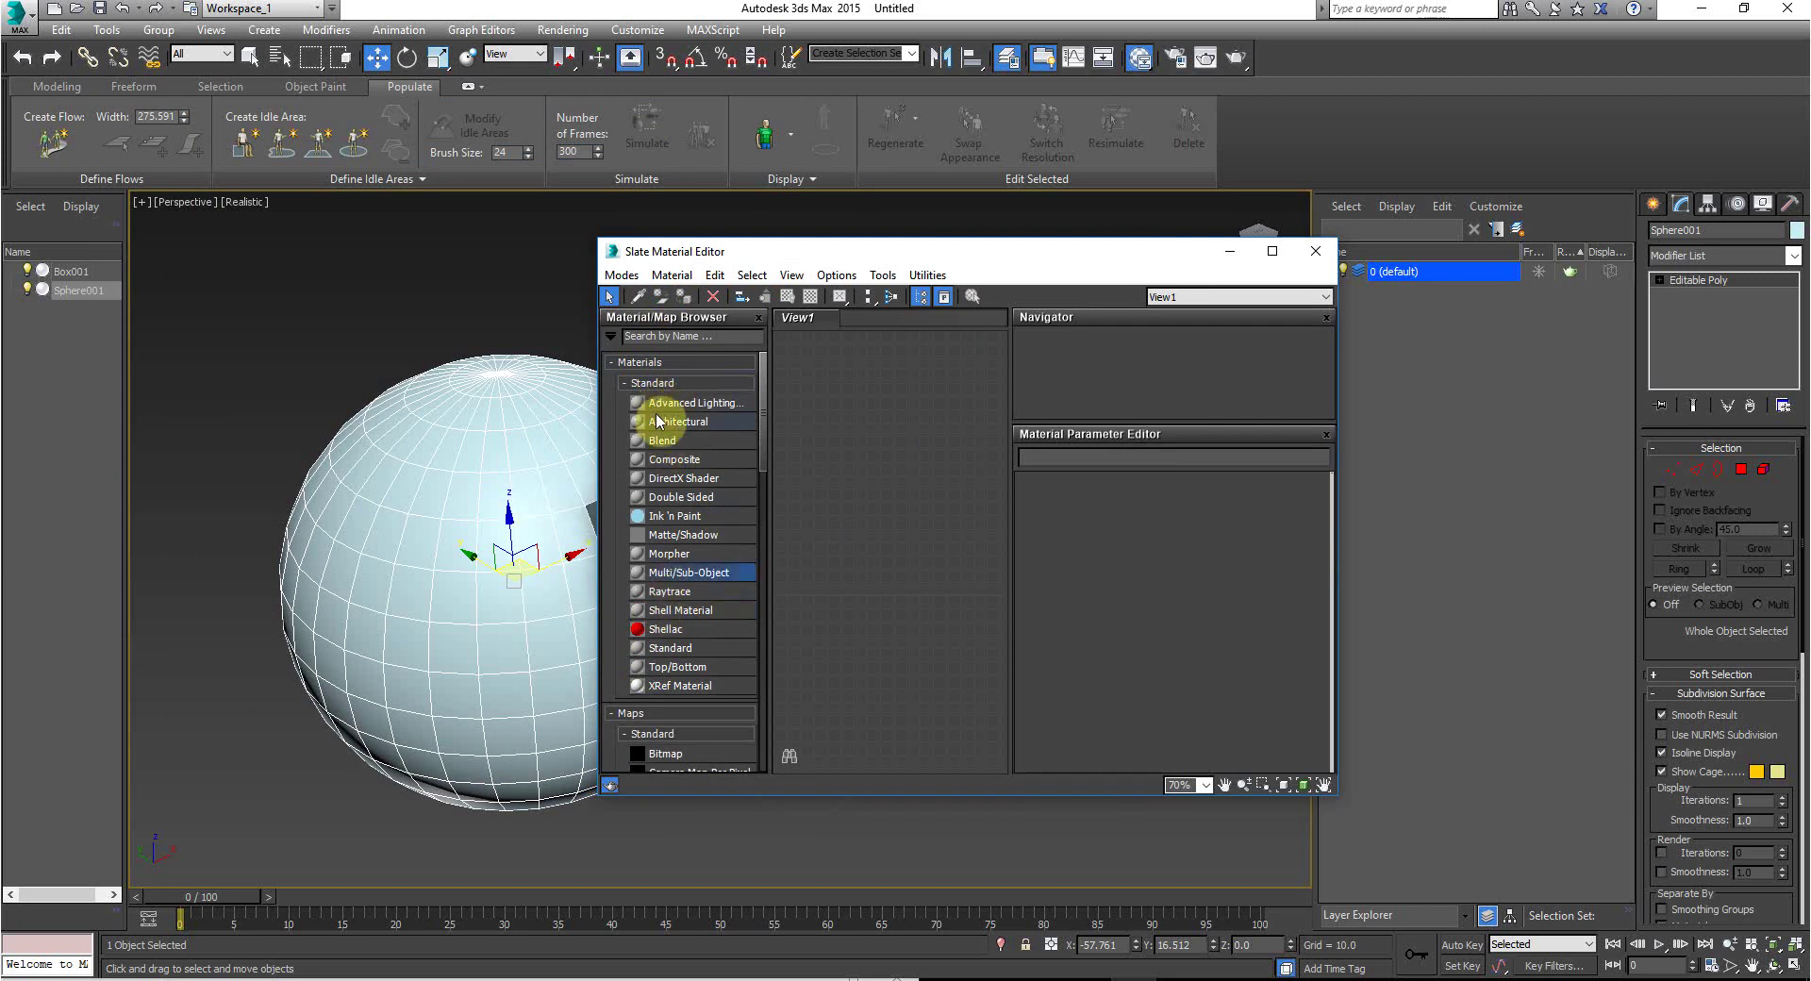
scroll(654, 485, down, 5)
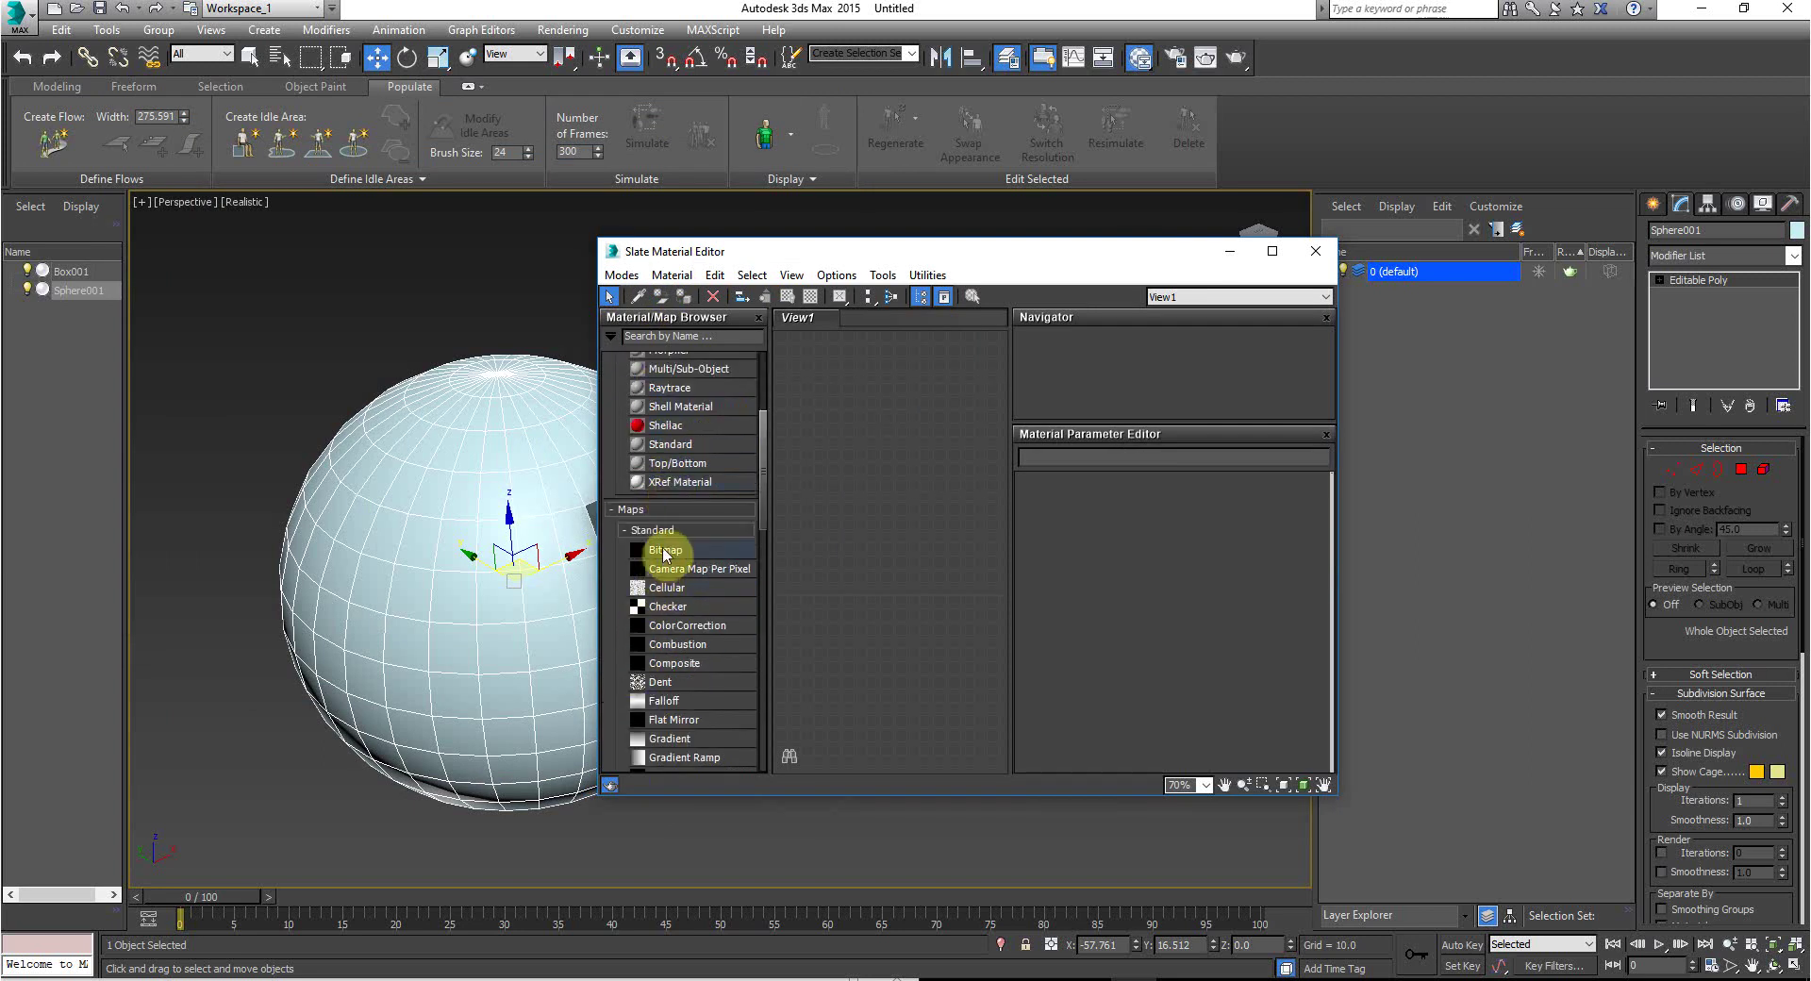
scroll(668, 547, up, 5)
double_click(671, 424)
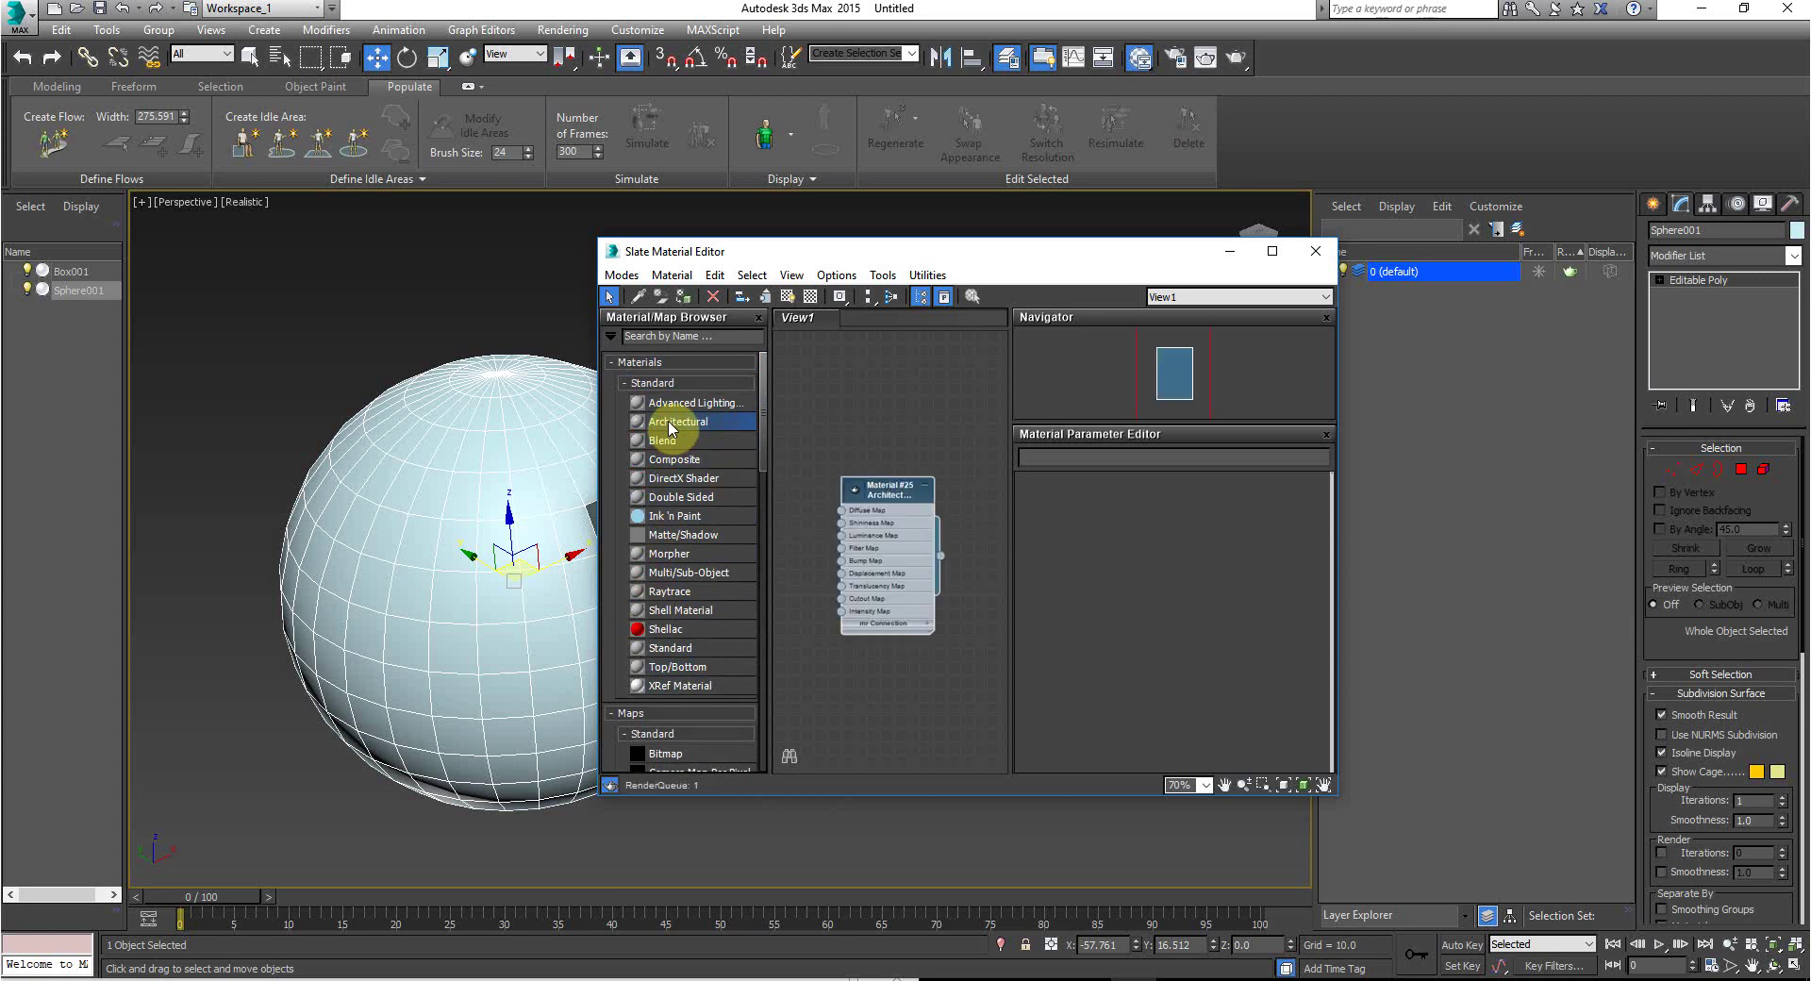
Step: Switch from the Slate Material Editor back to the compact Material Editor
click(672, 275)
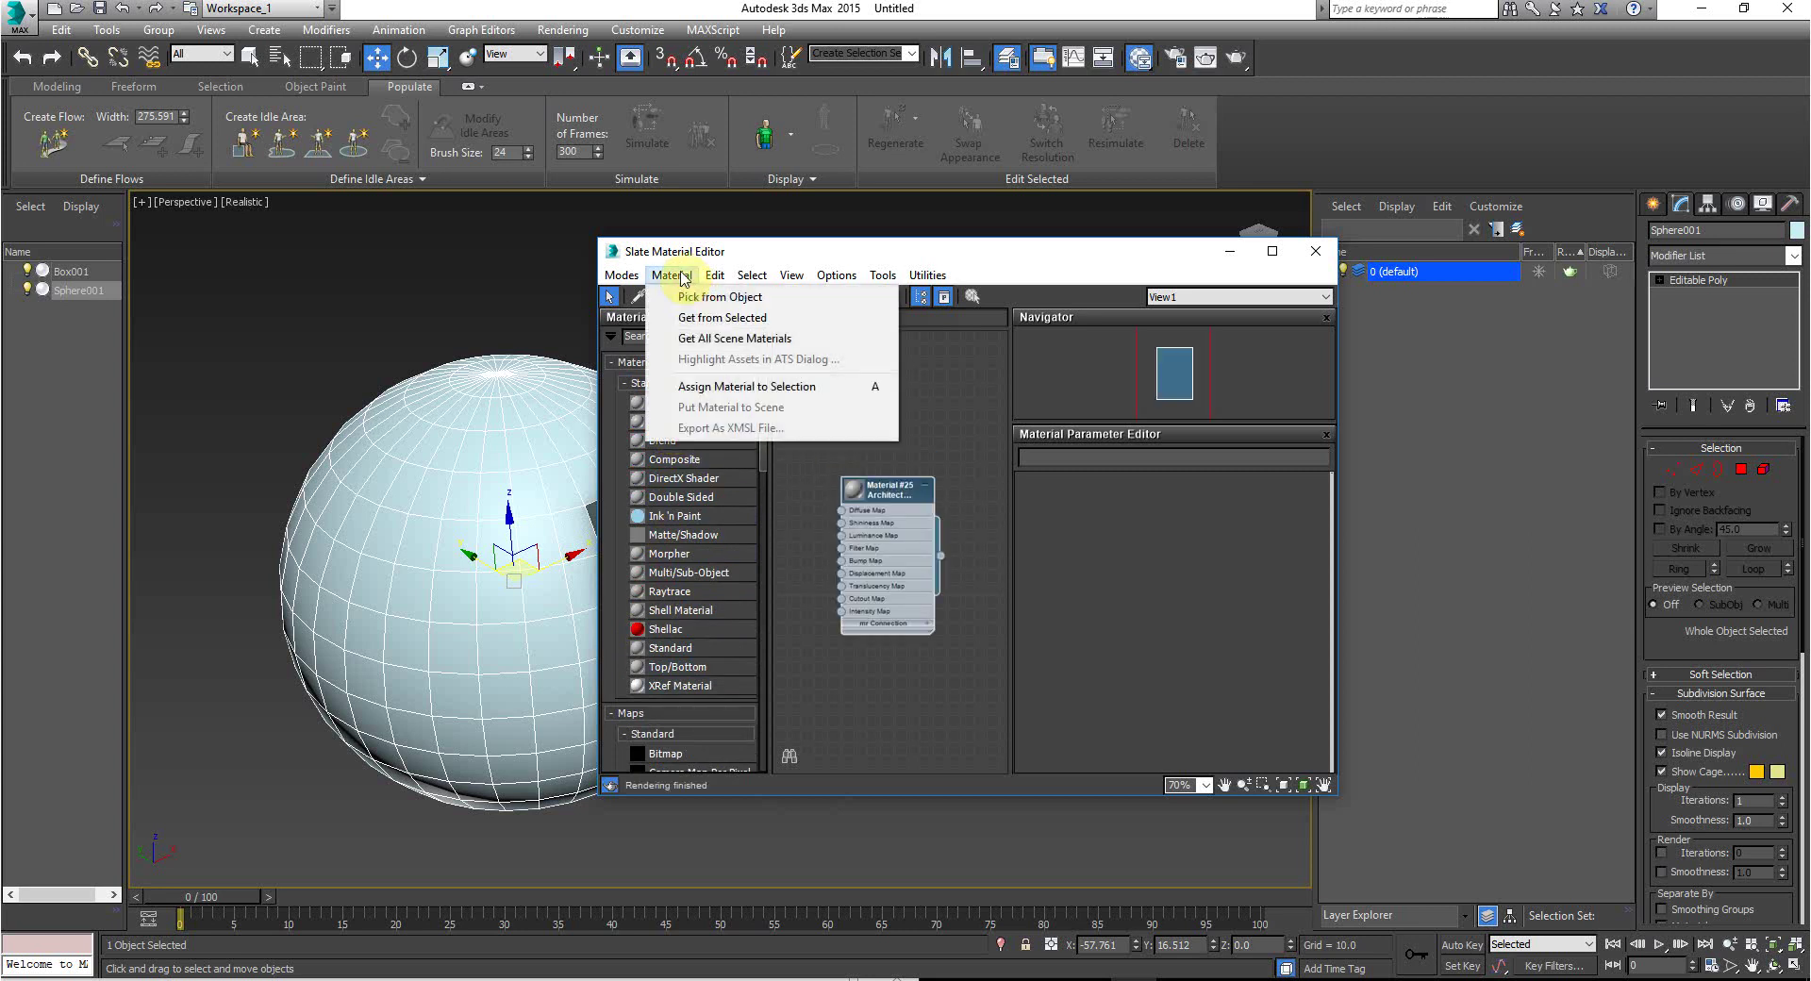
mouse_move(764, 275)
mouse_move(621, 274)
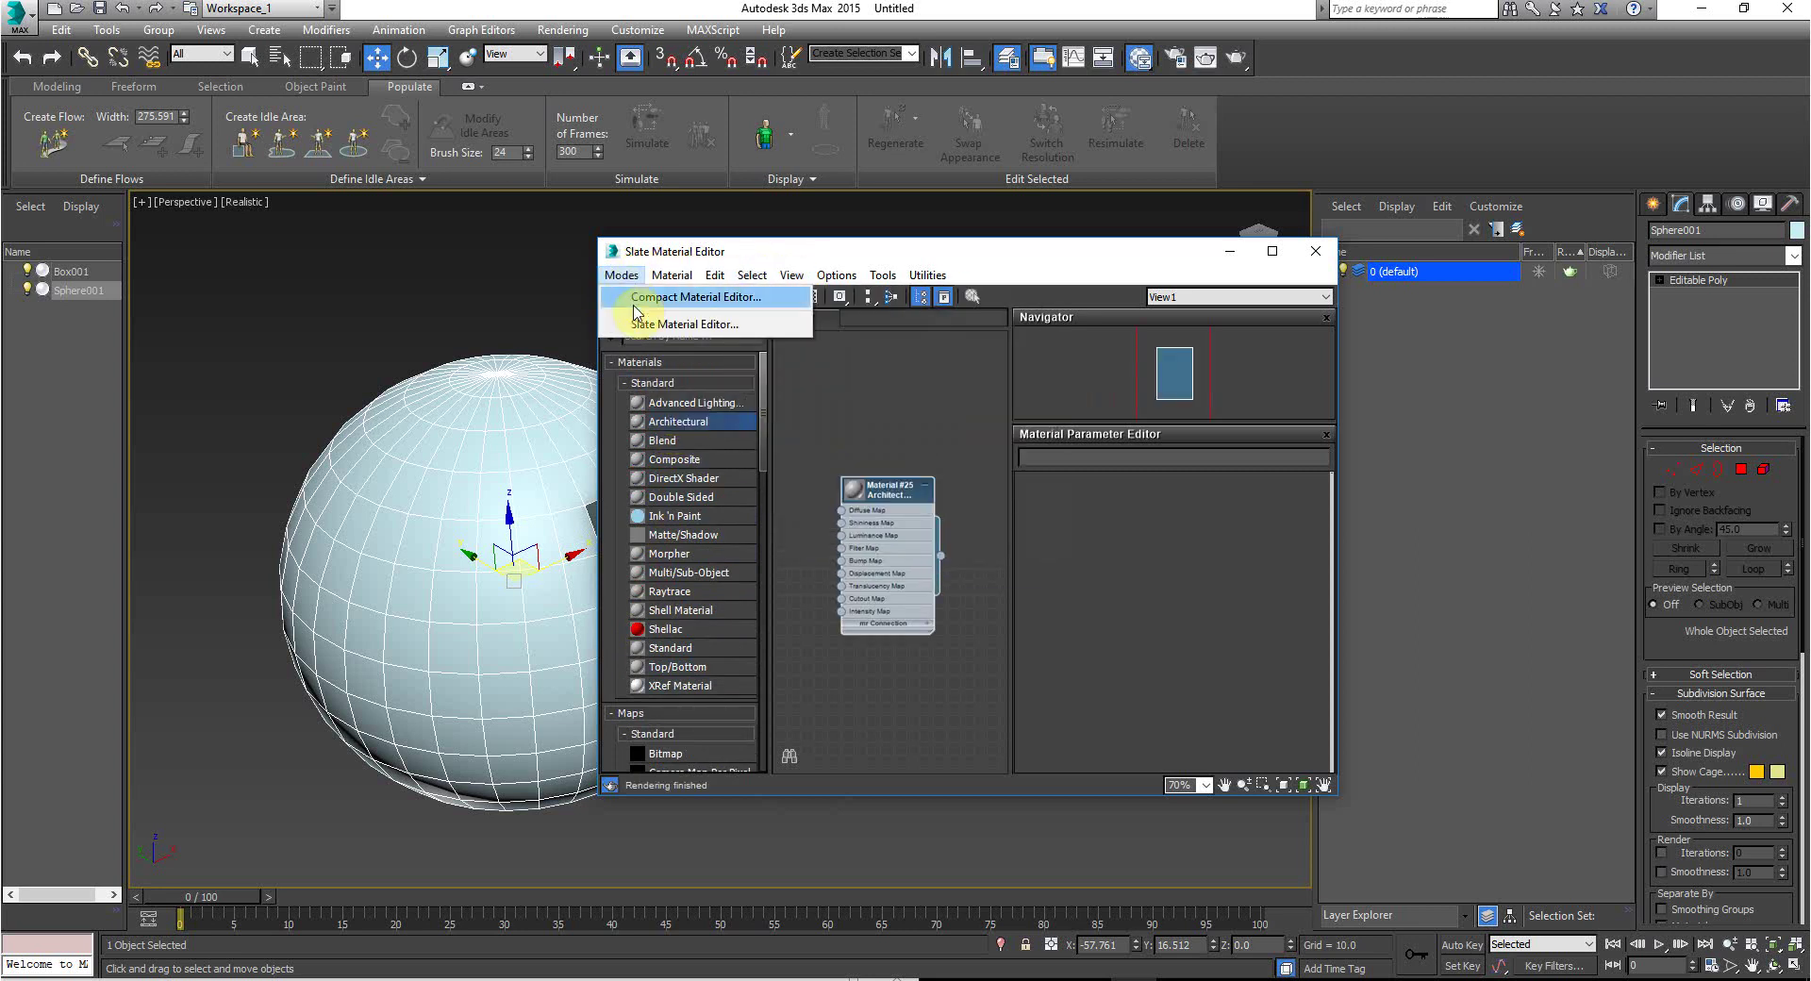
click(639, 300)
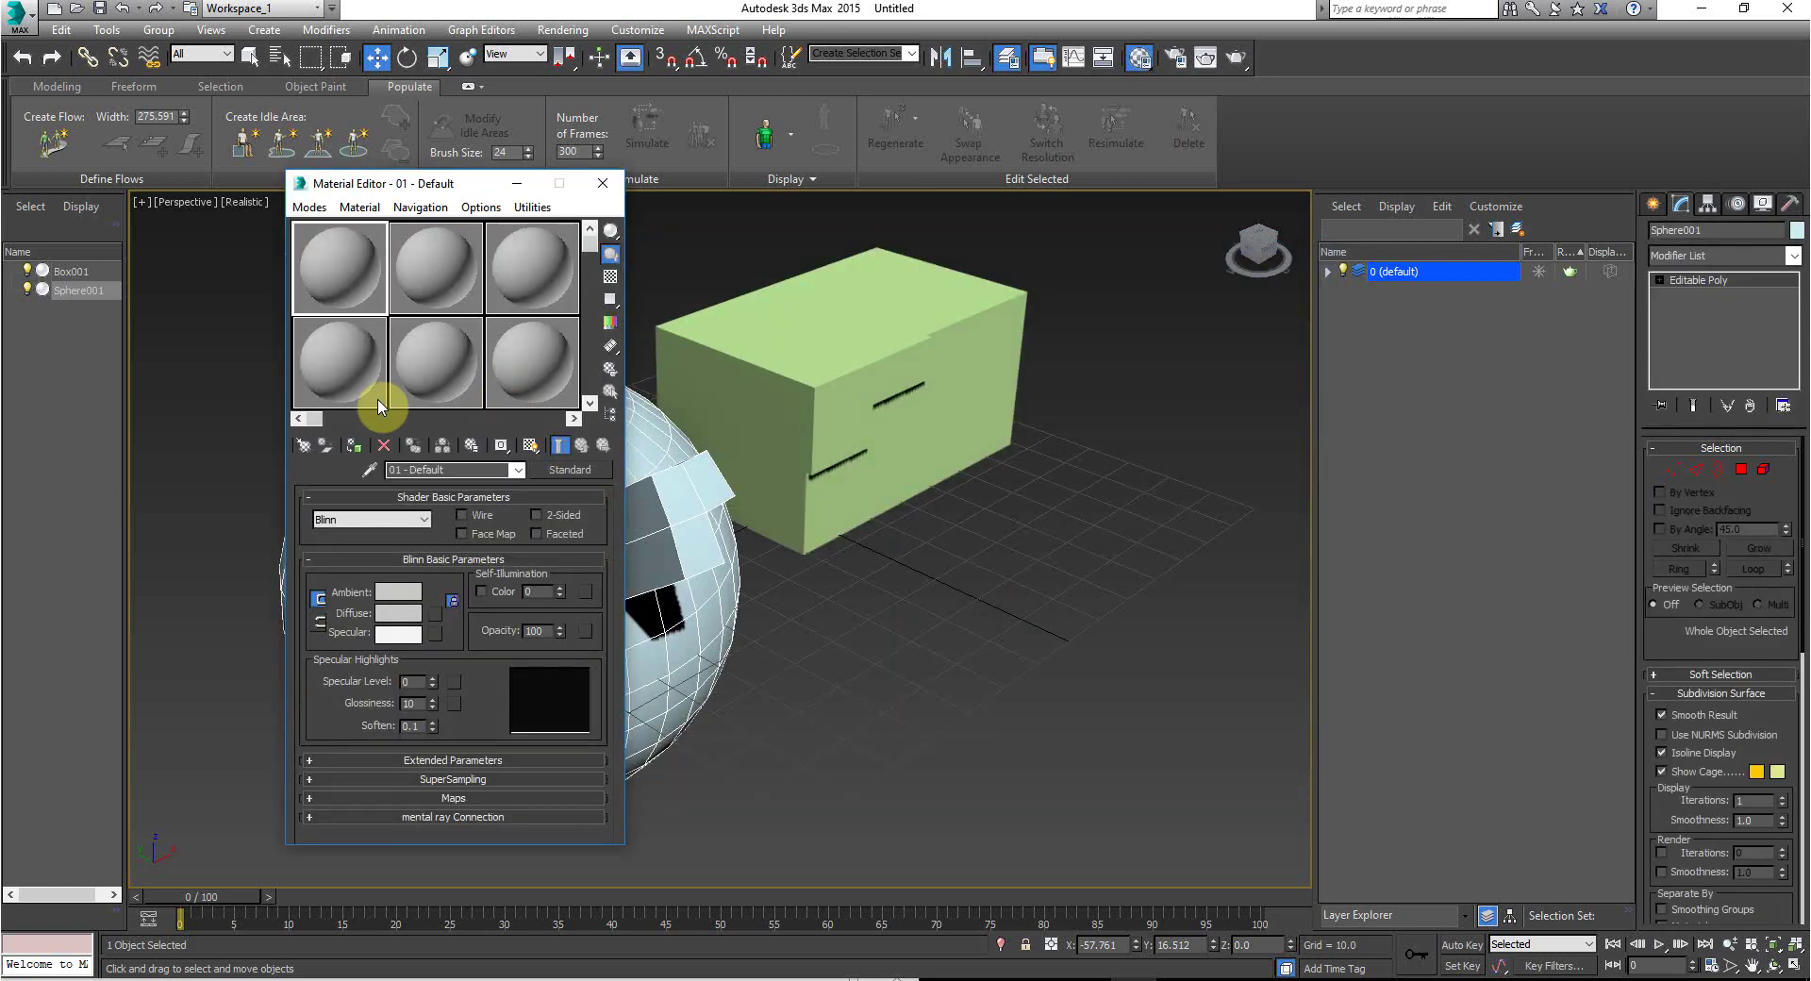
Step: Change the 01 - Default material to the Architectural type and apply the Paint Gloss template
click(571, 470)
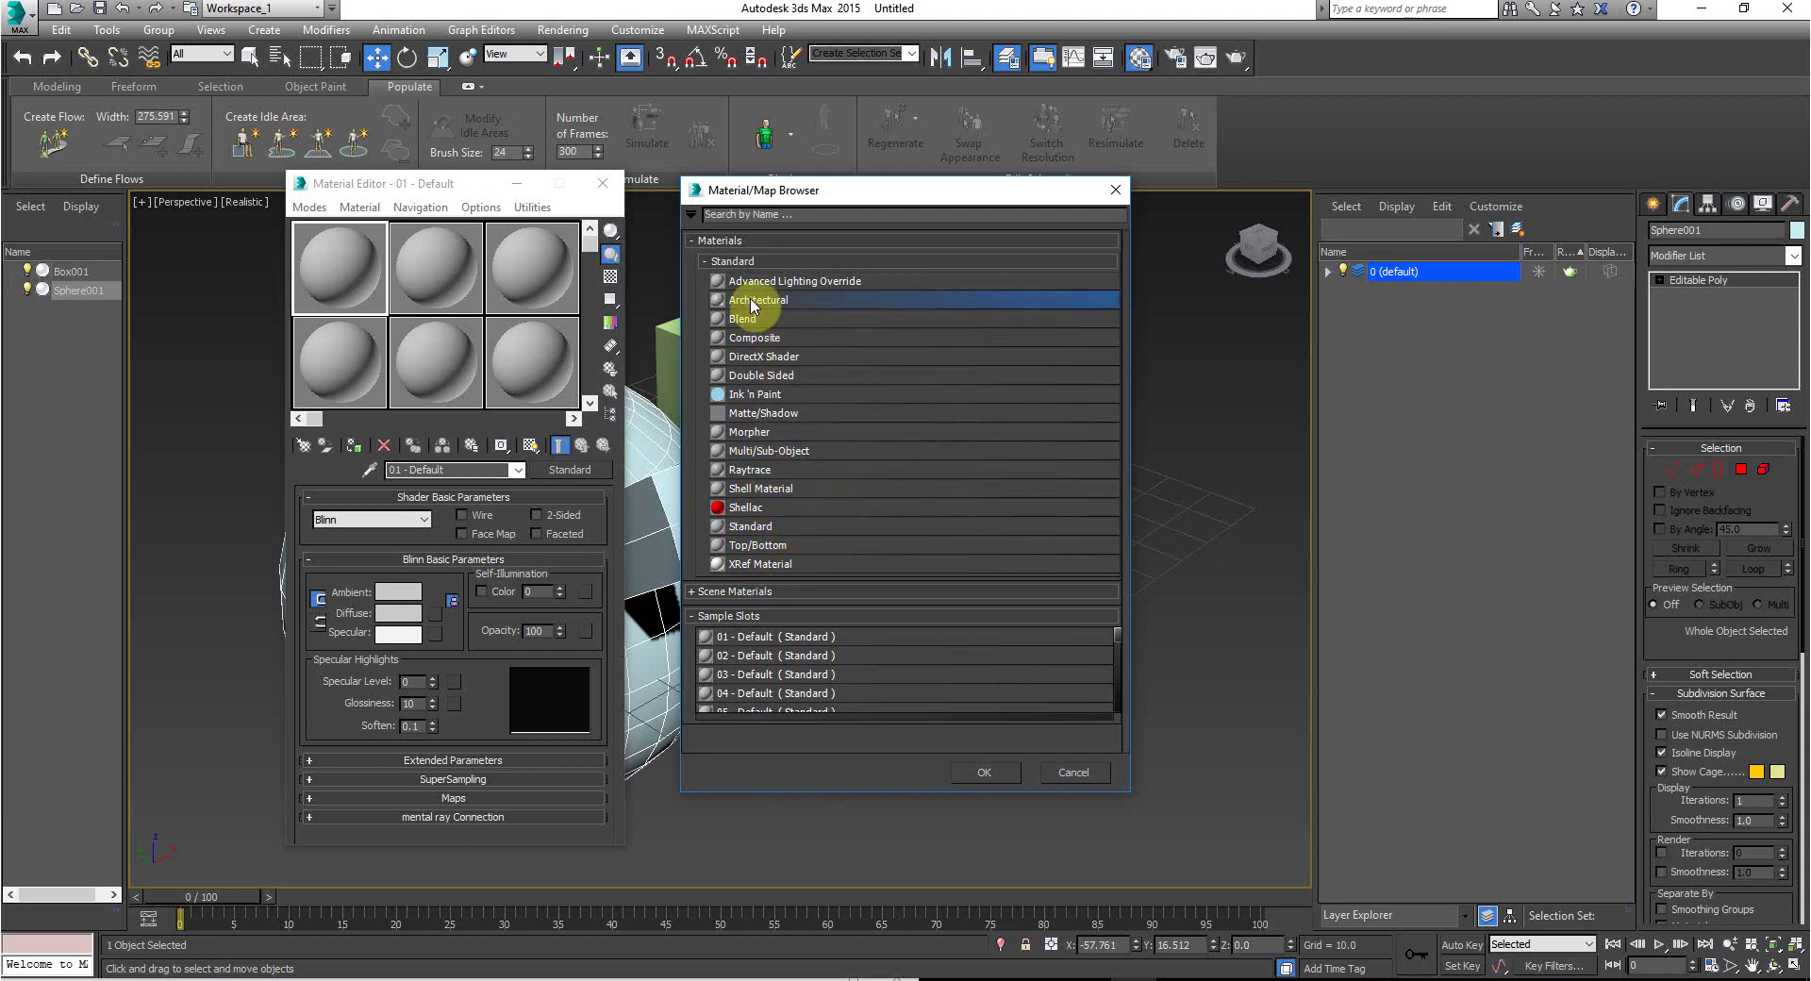
double_click(754, 301)
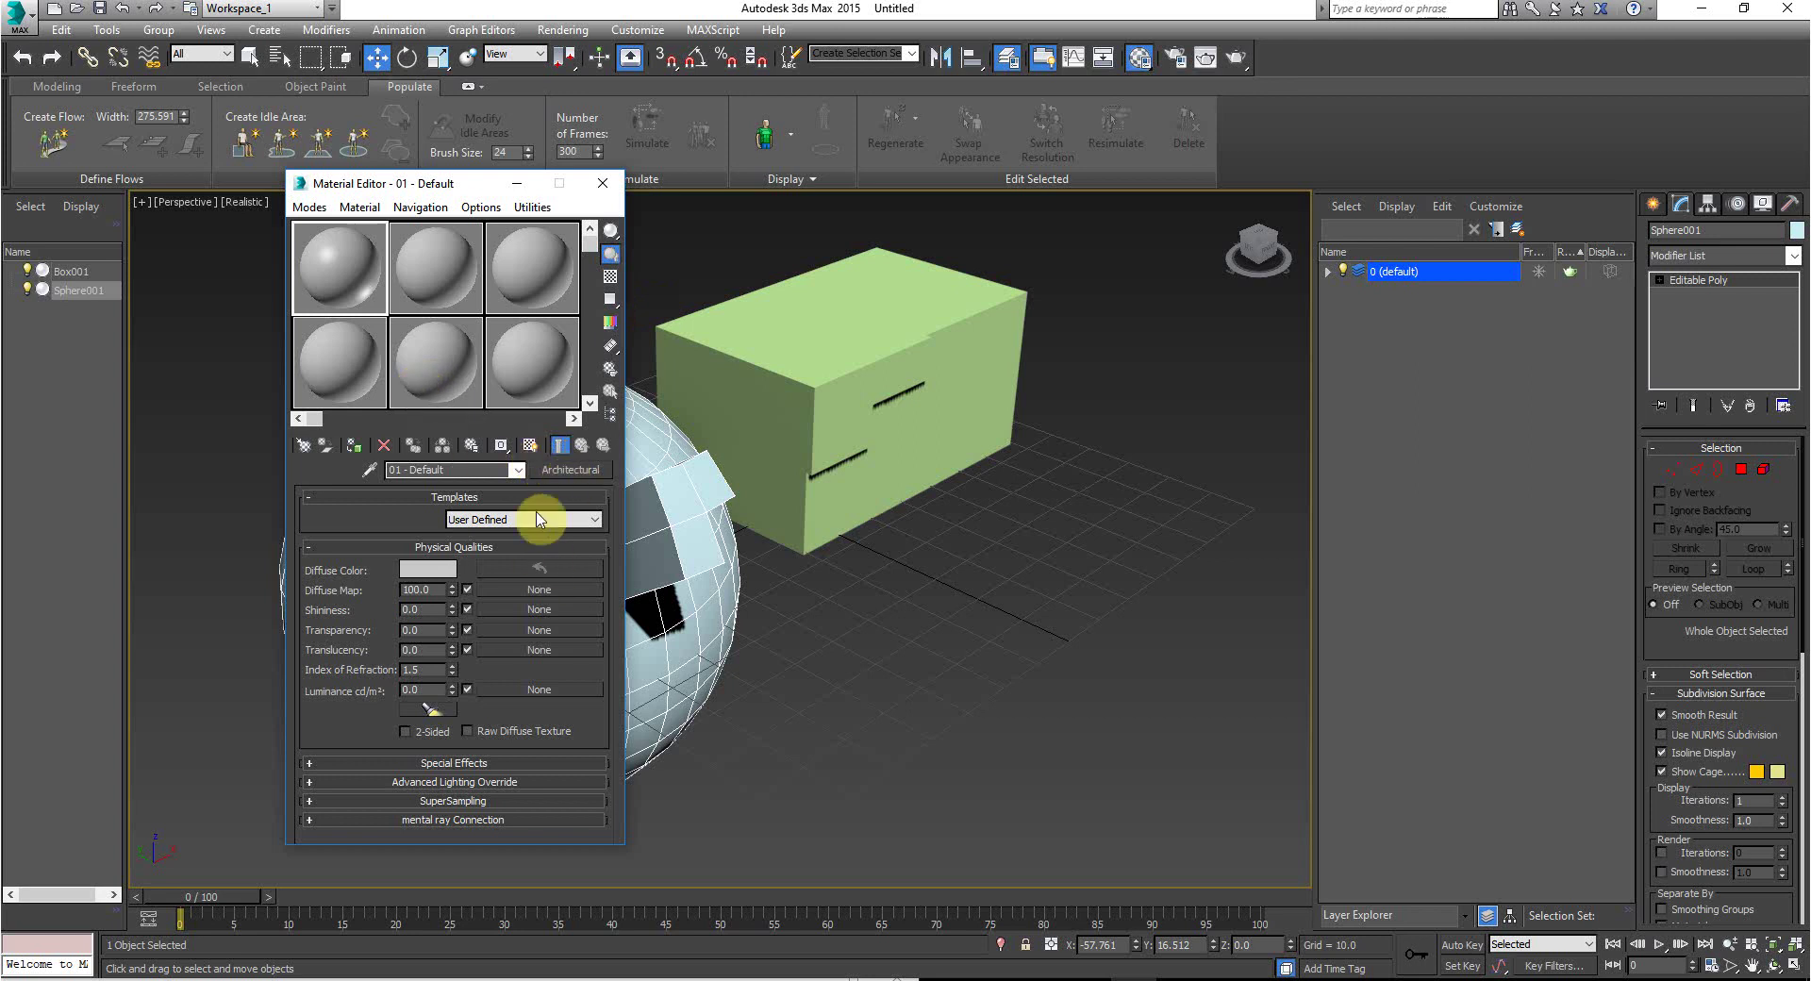
click(538, 518)
click(521, 610)
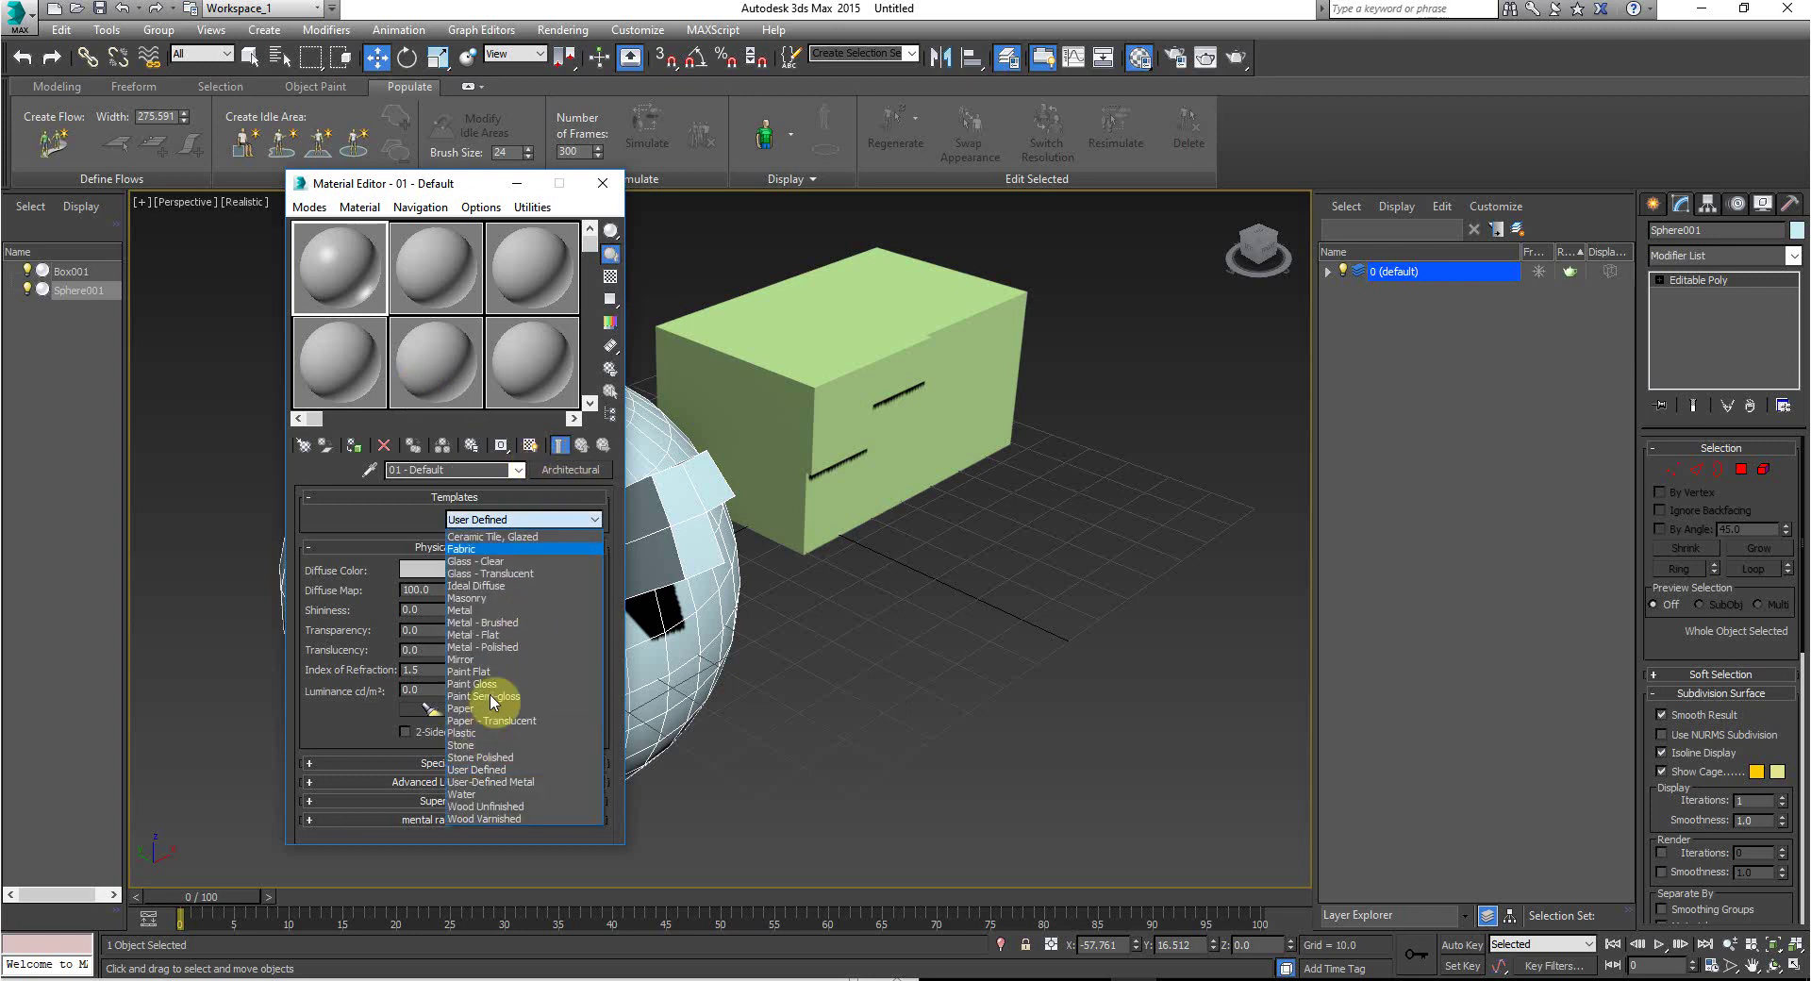
click(524, 519)
click(473, 683)
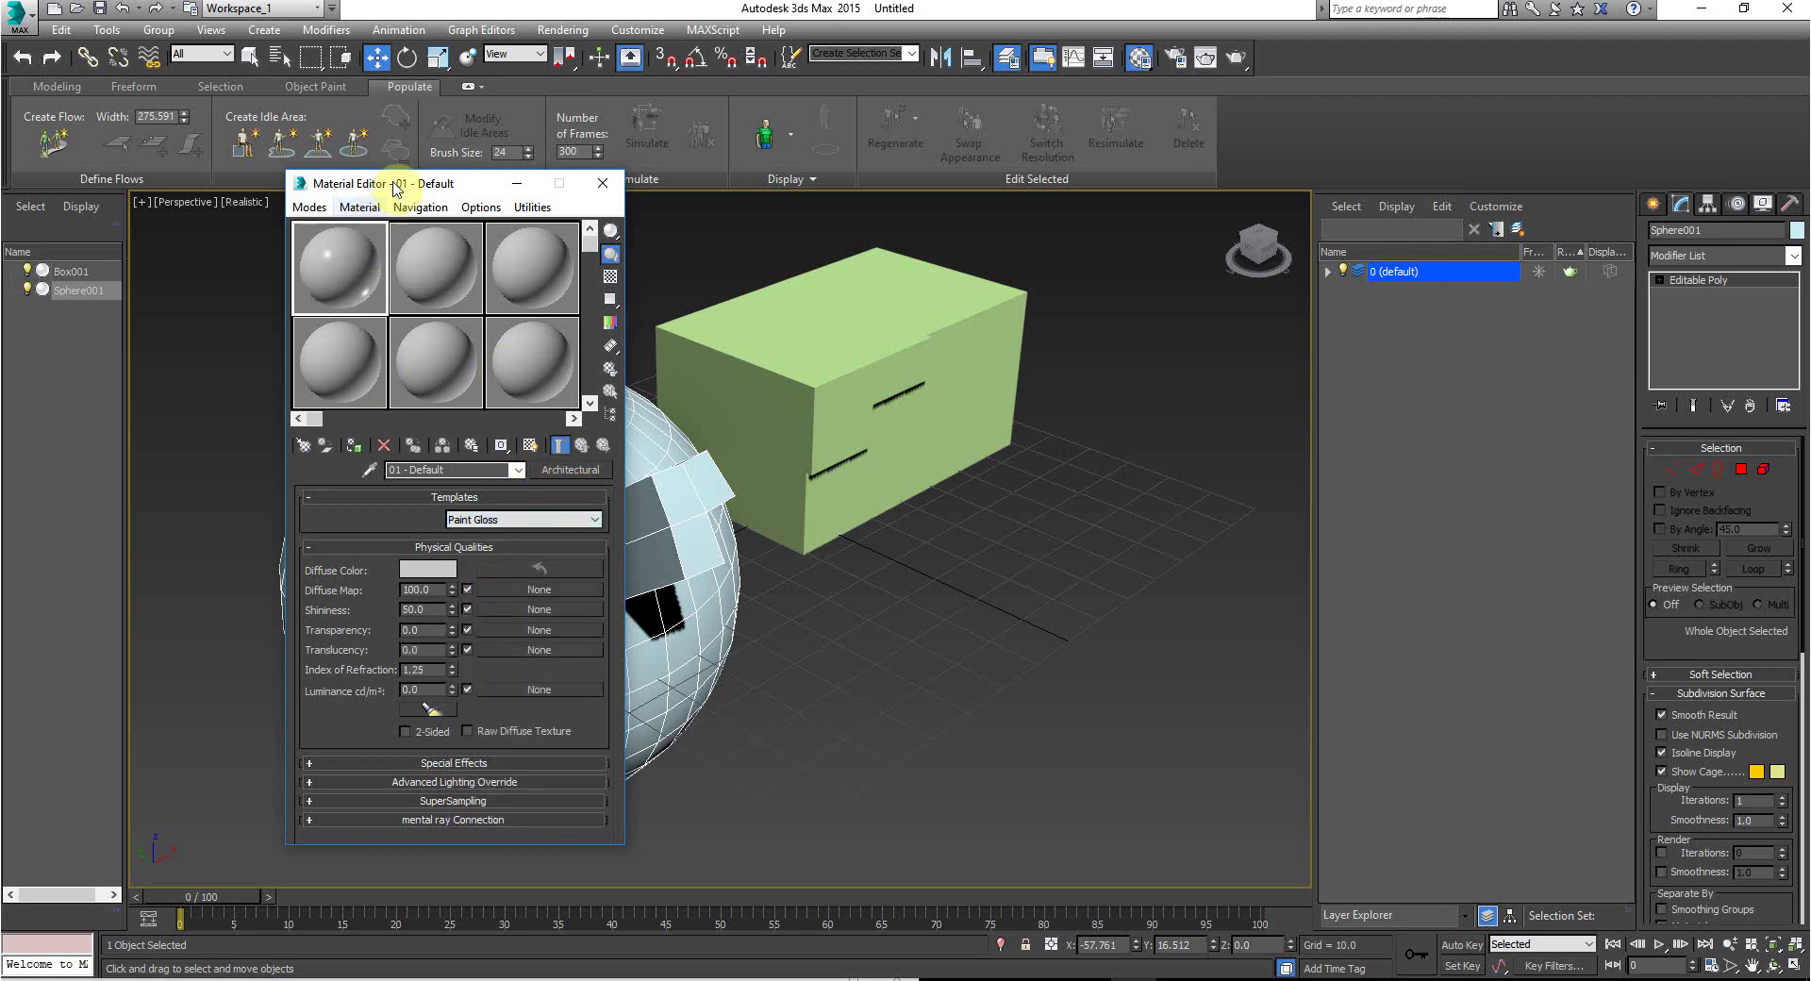
Step: Render the perspective view with the sphere and box, and close the rendered frame window
click(562, 29)
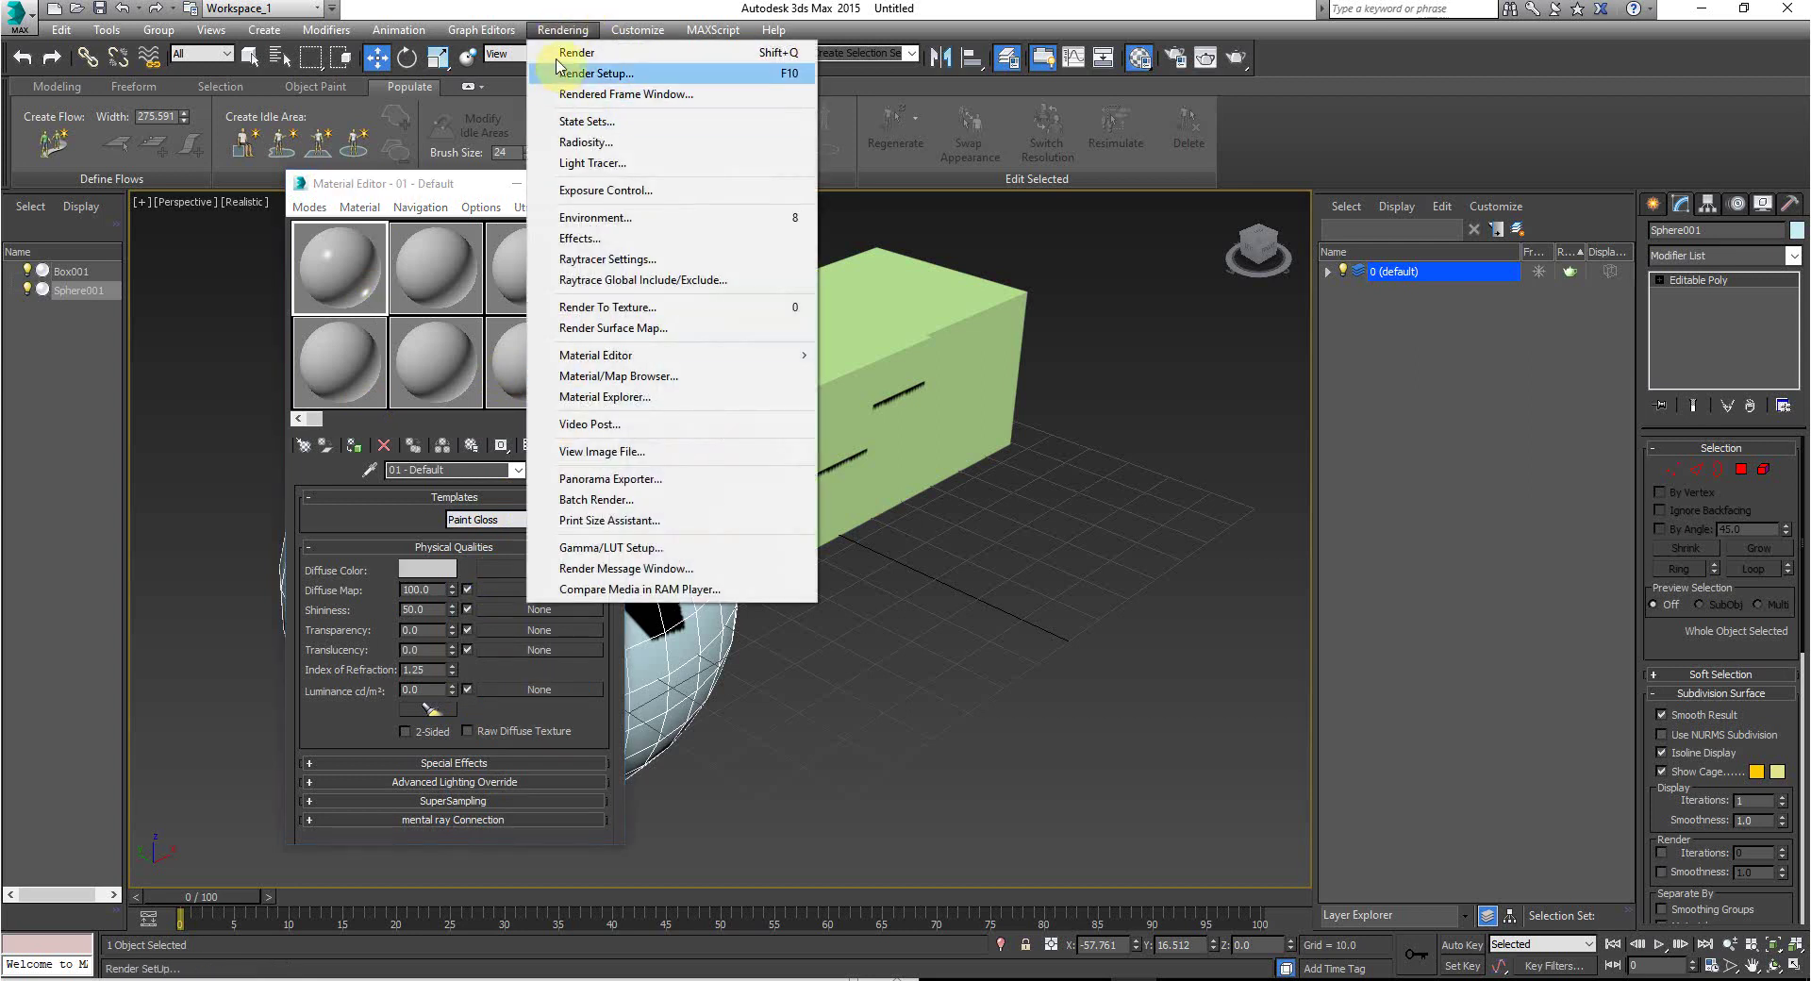
click(564, 72)
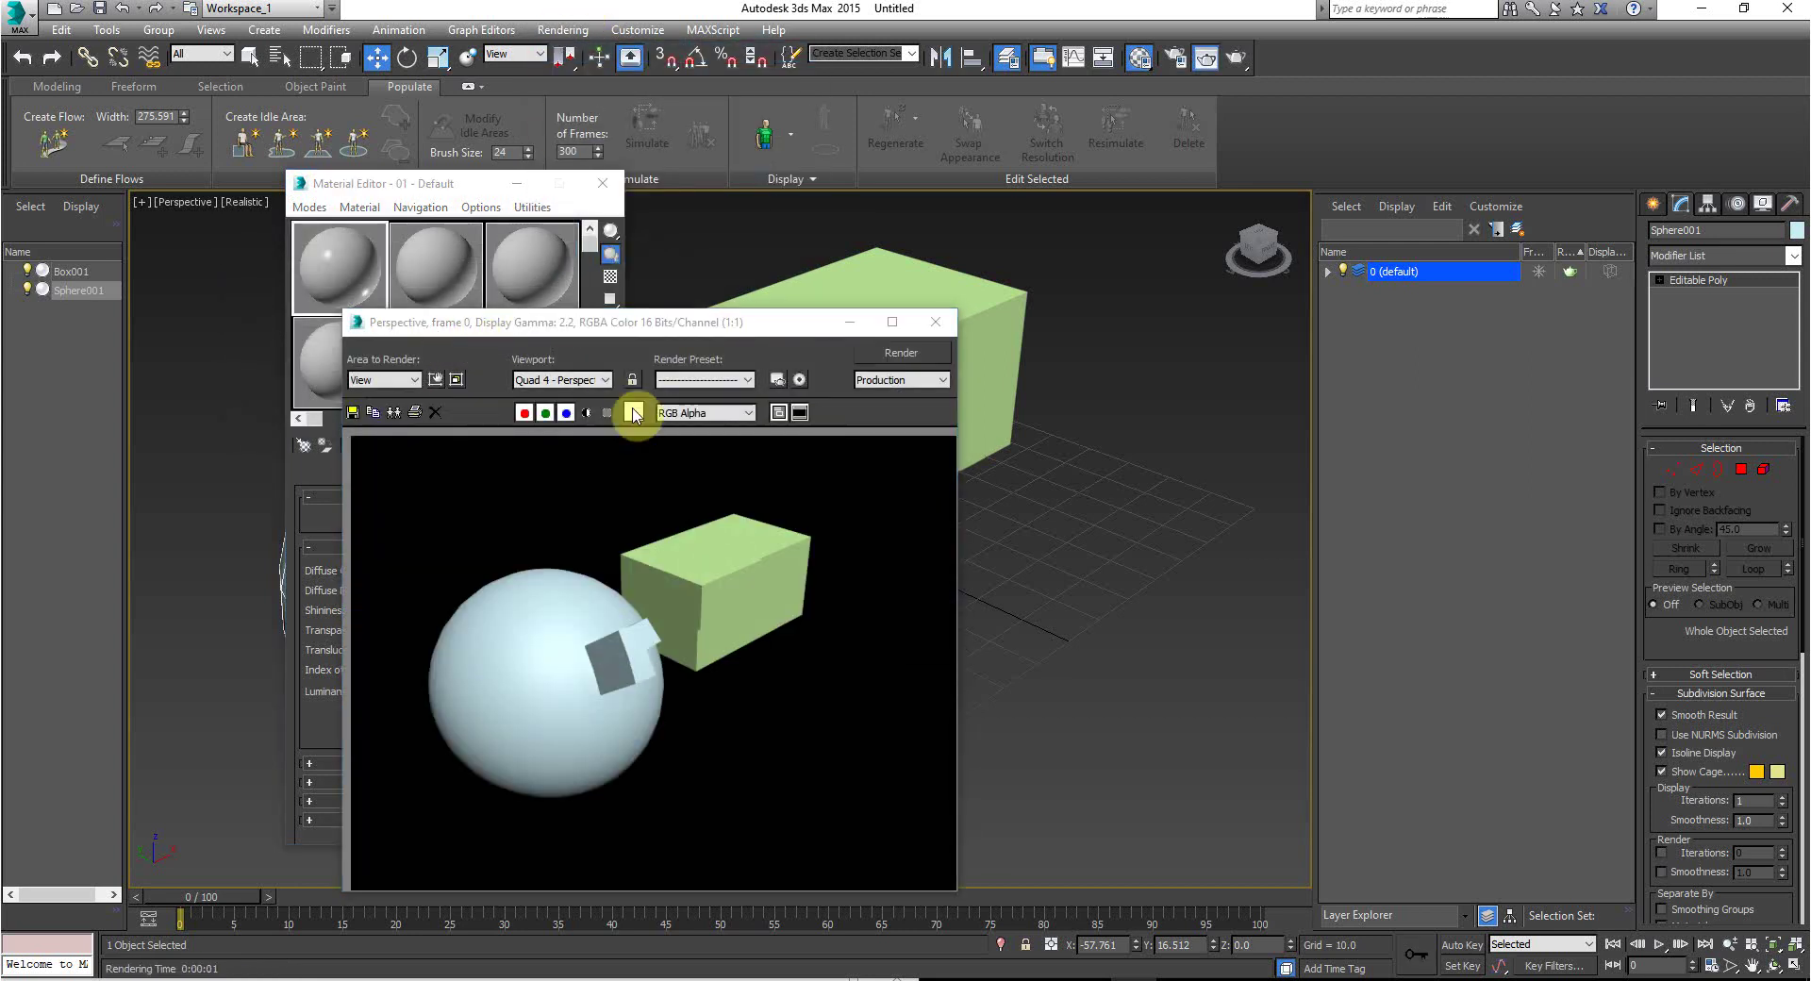
click(936, 321)
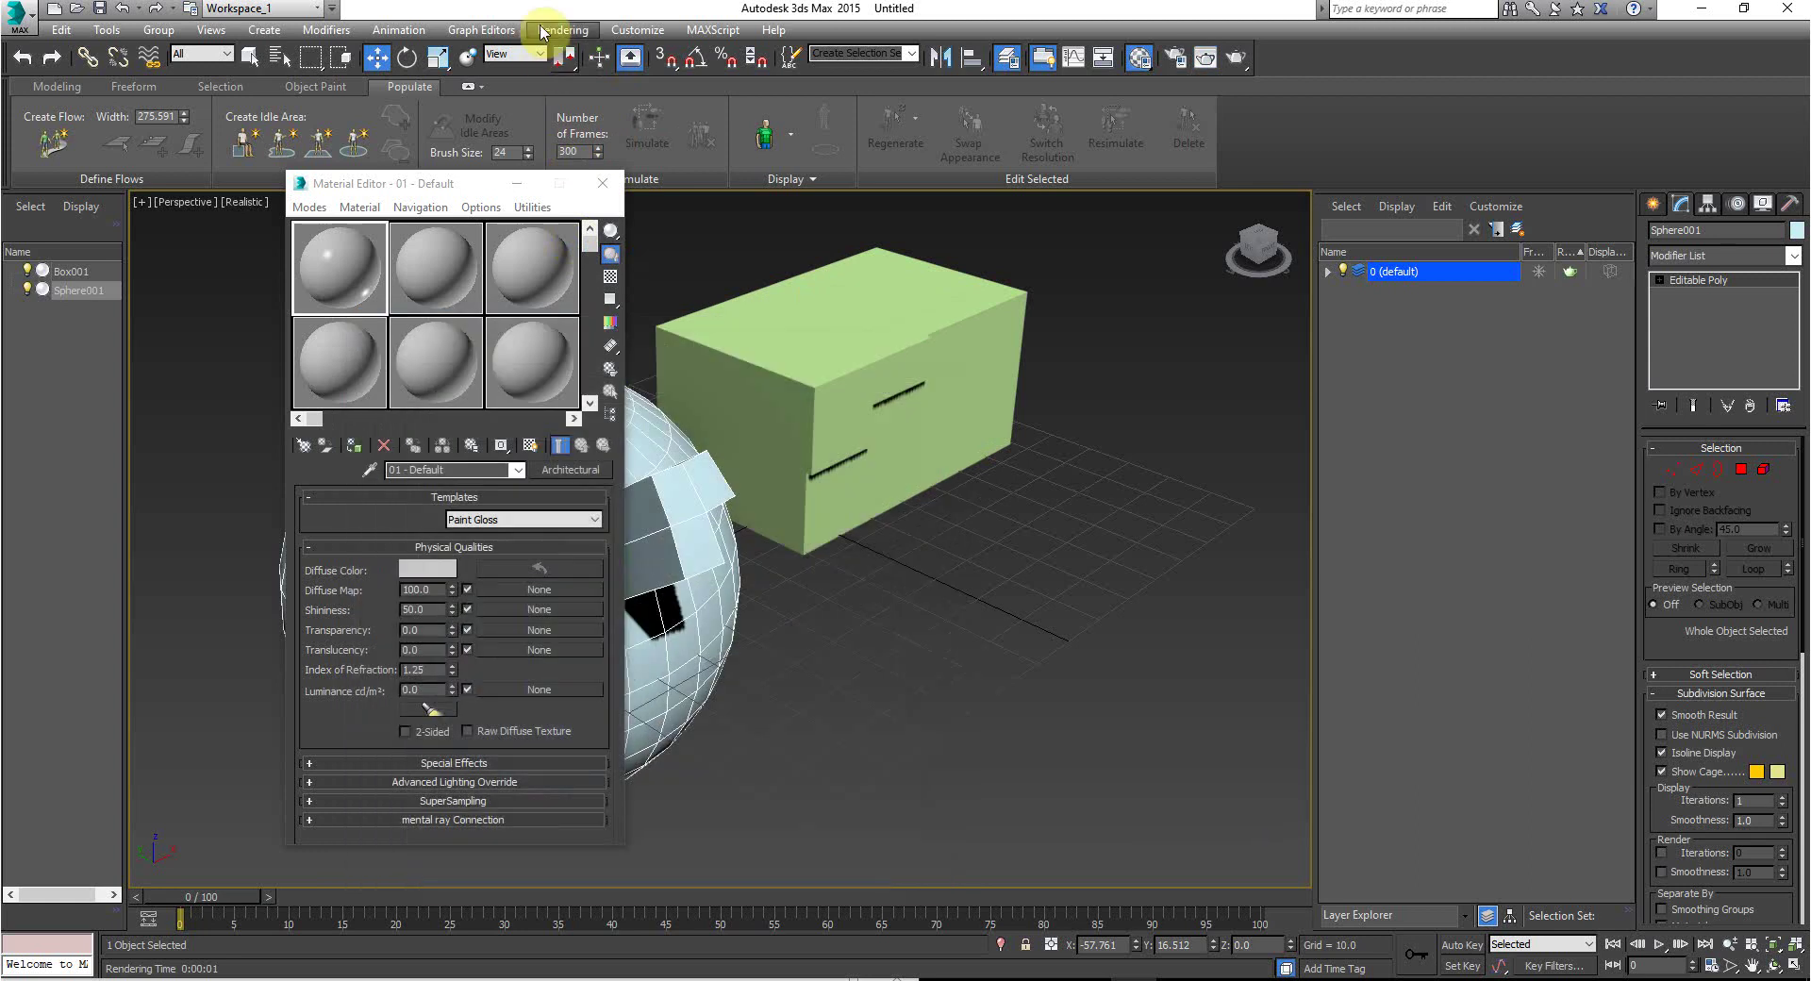
Step: Open Render Setup, move it so the whole window is in view, and review the Default Scanline Renderer's settings
click(562, 29)
click(577, 72)
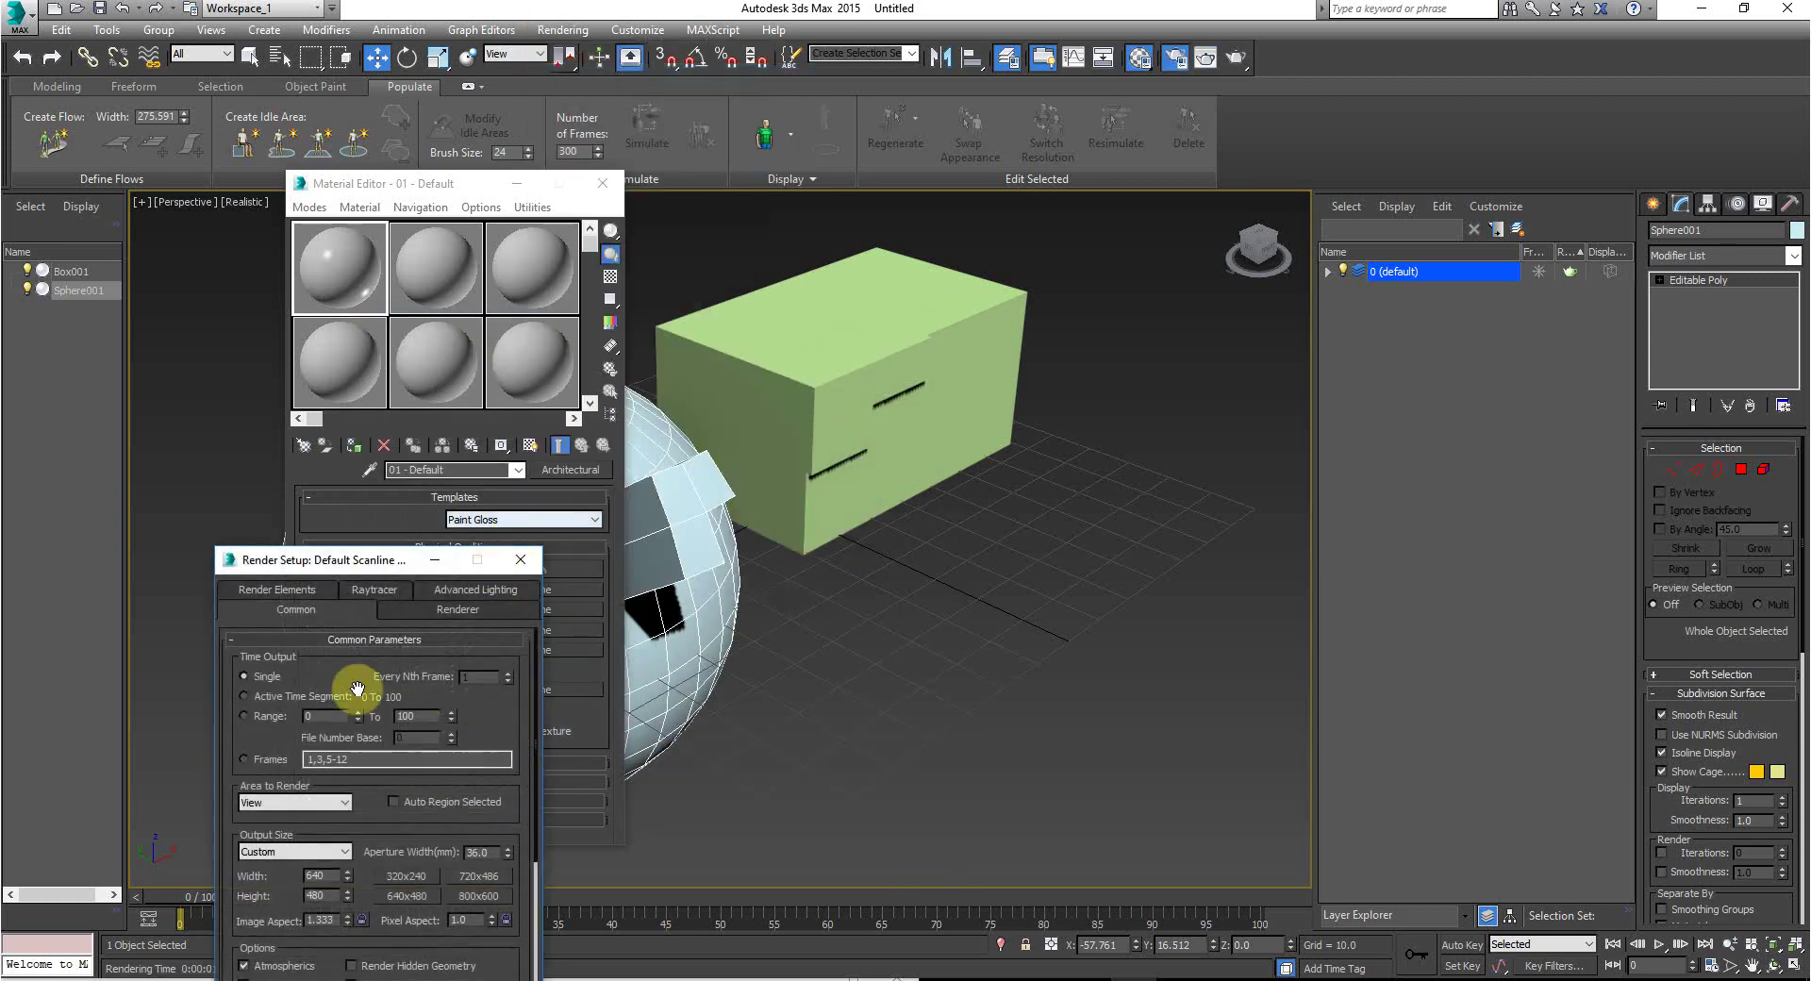
drag(267, 571, 840, 88)
click(999, 127)
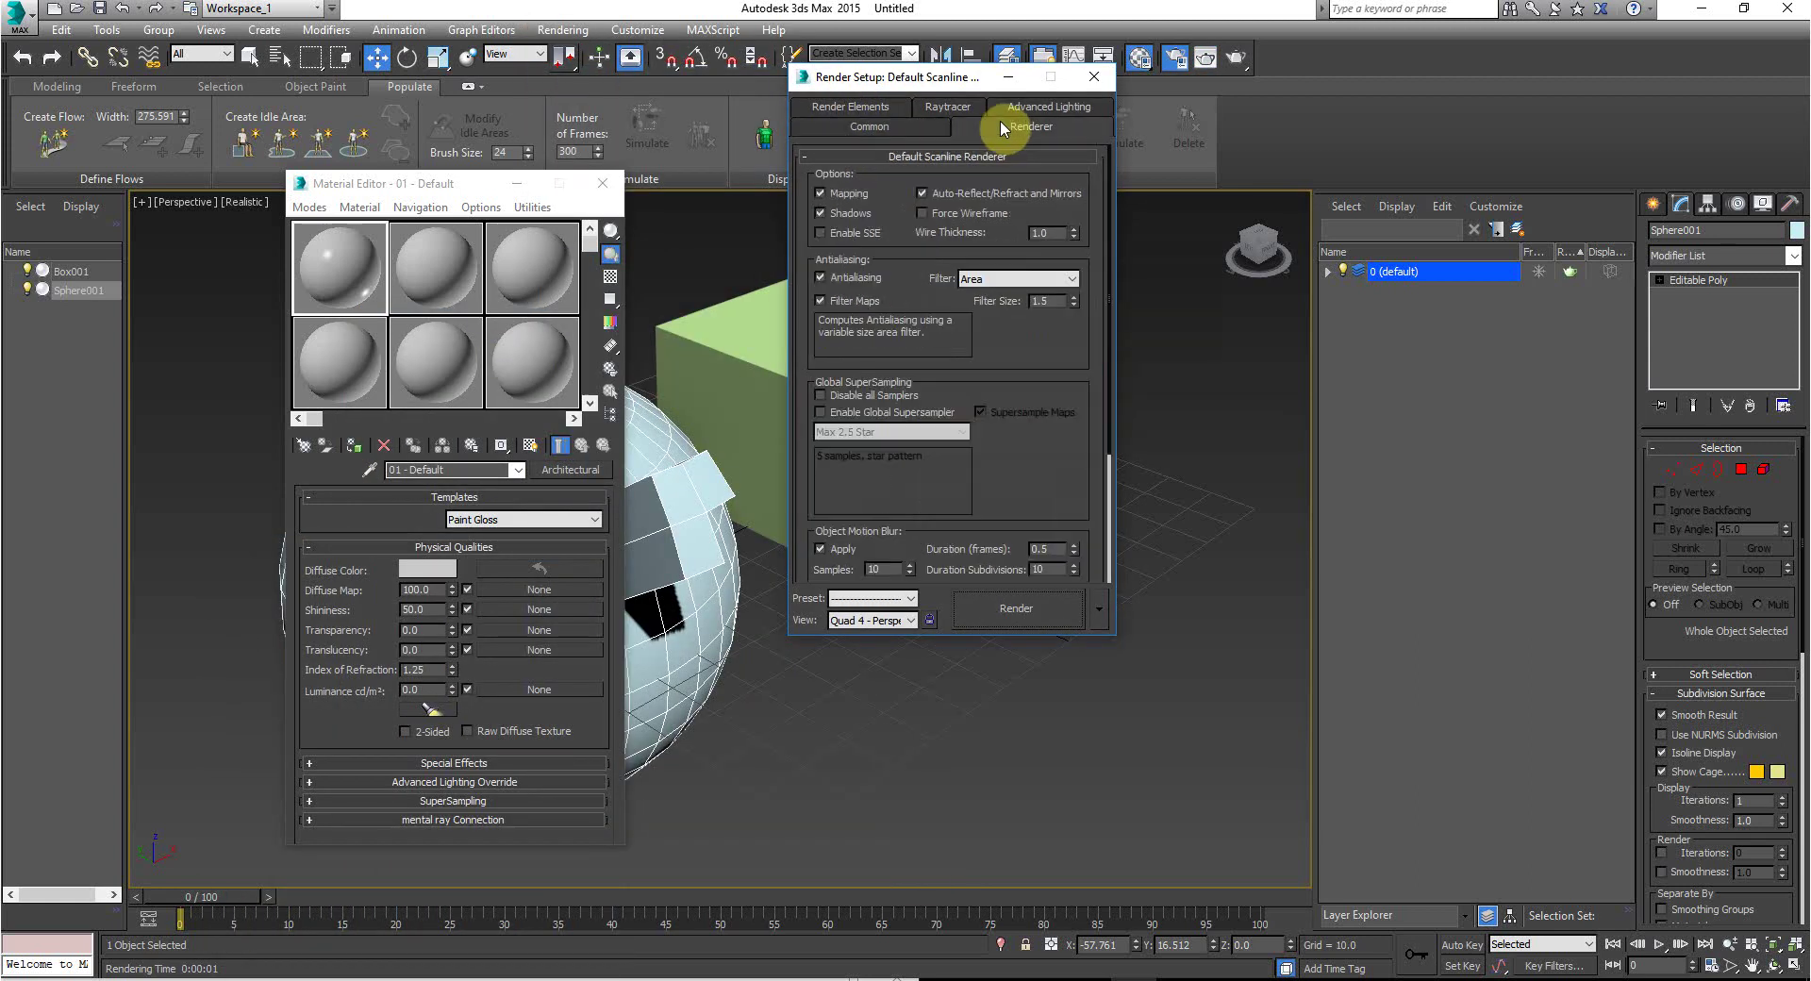
scroll(849, 526, down, 5)
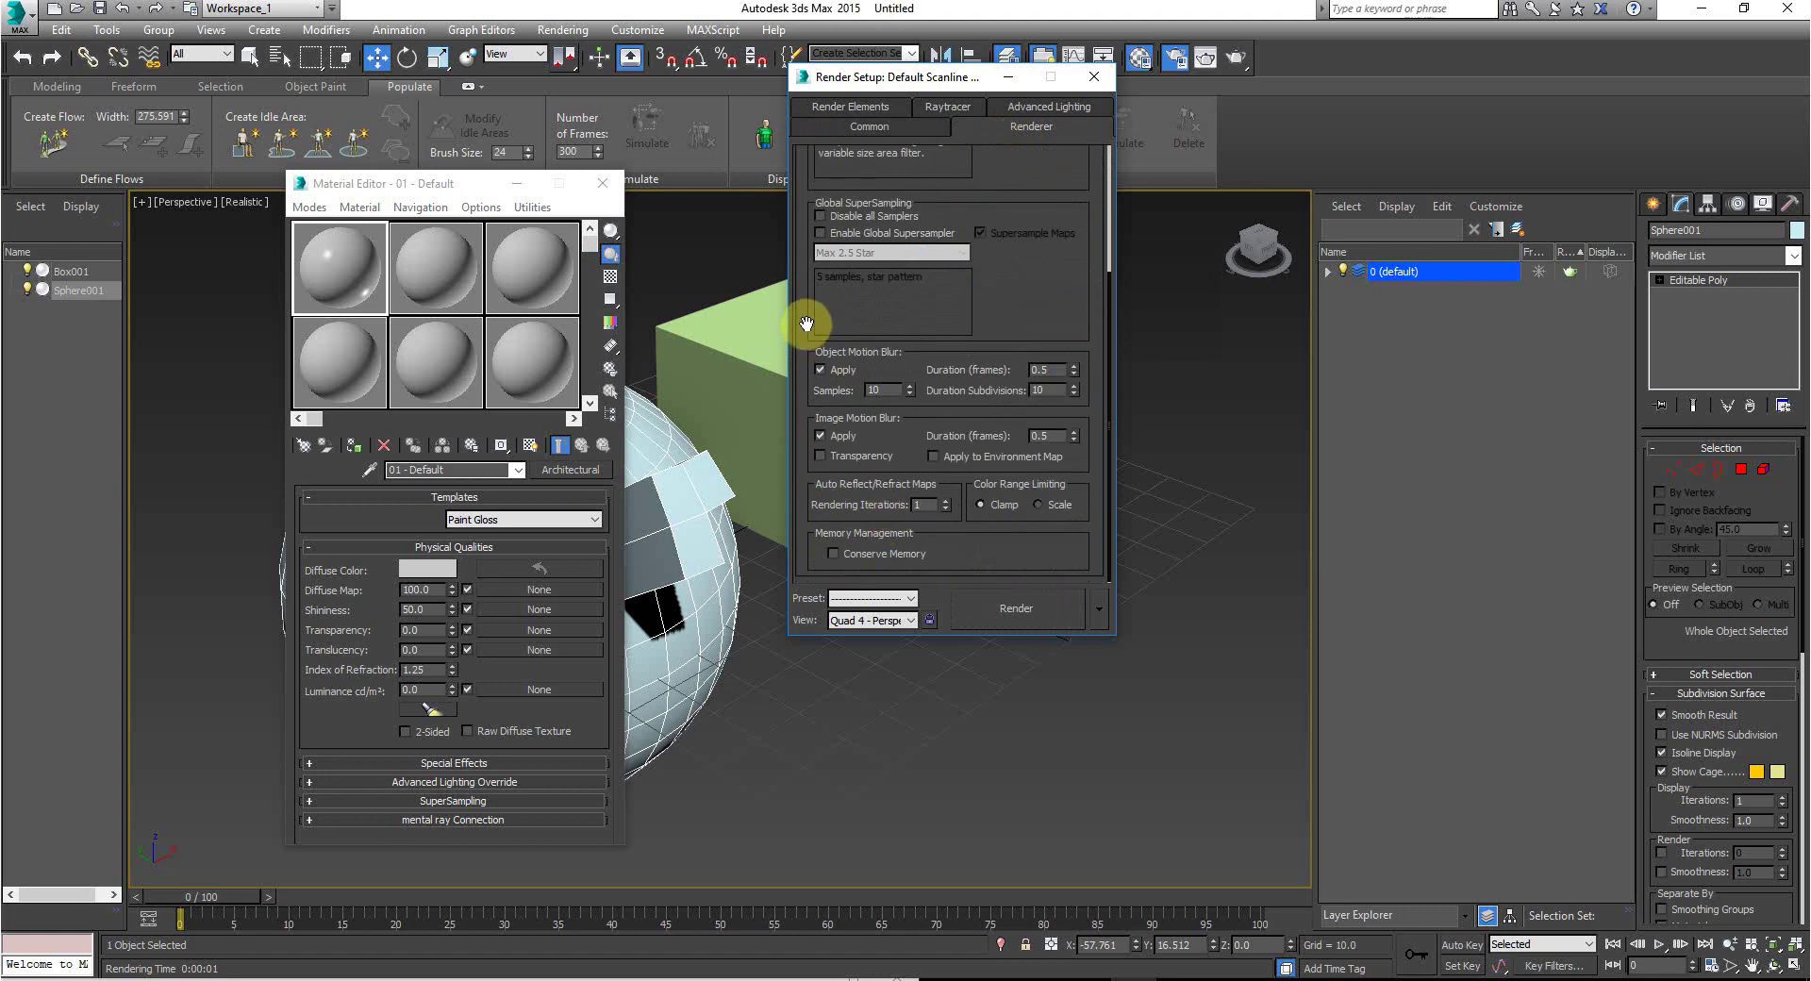
scroll(804, 326, up, 5)
Step: Assign NVIDIA mental ray as the production renderer in the common render settings
click(866, 125)
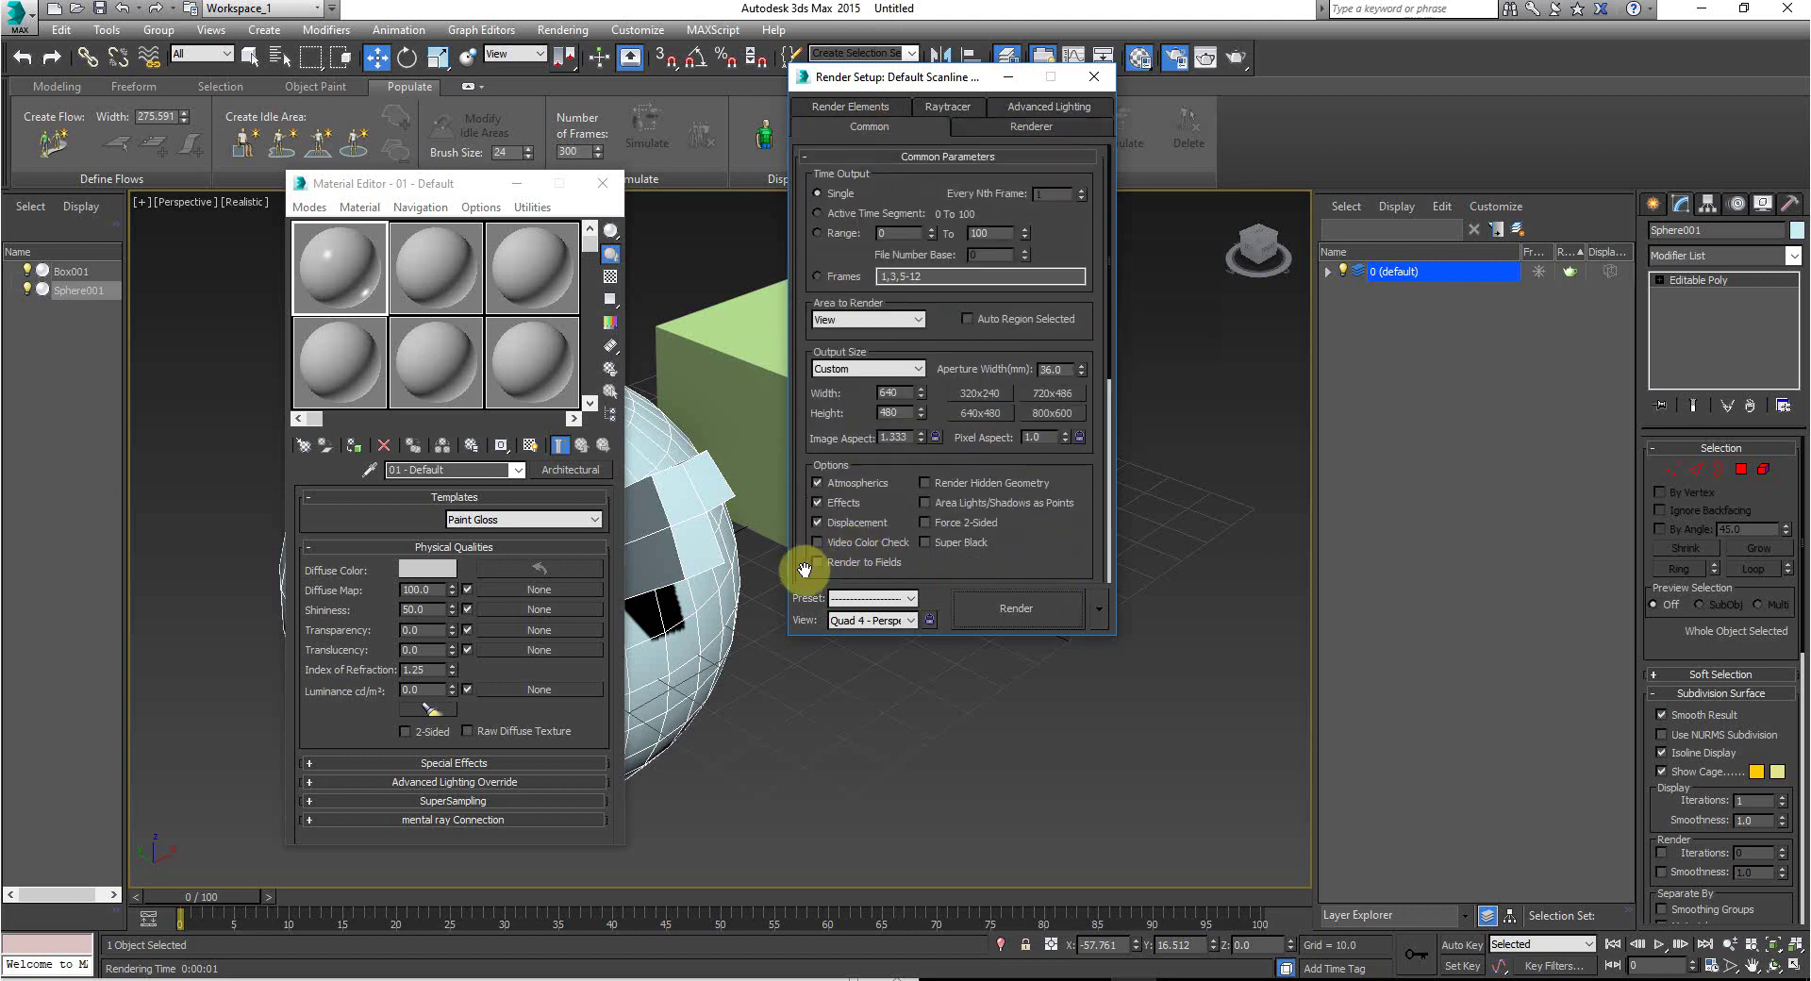
drag(805, 569, 856, 7)
click(938, 571)
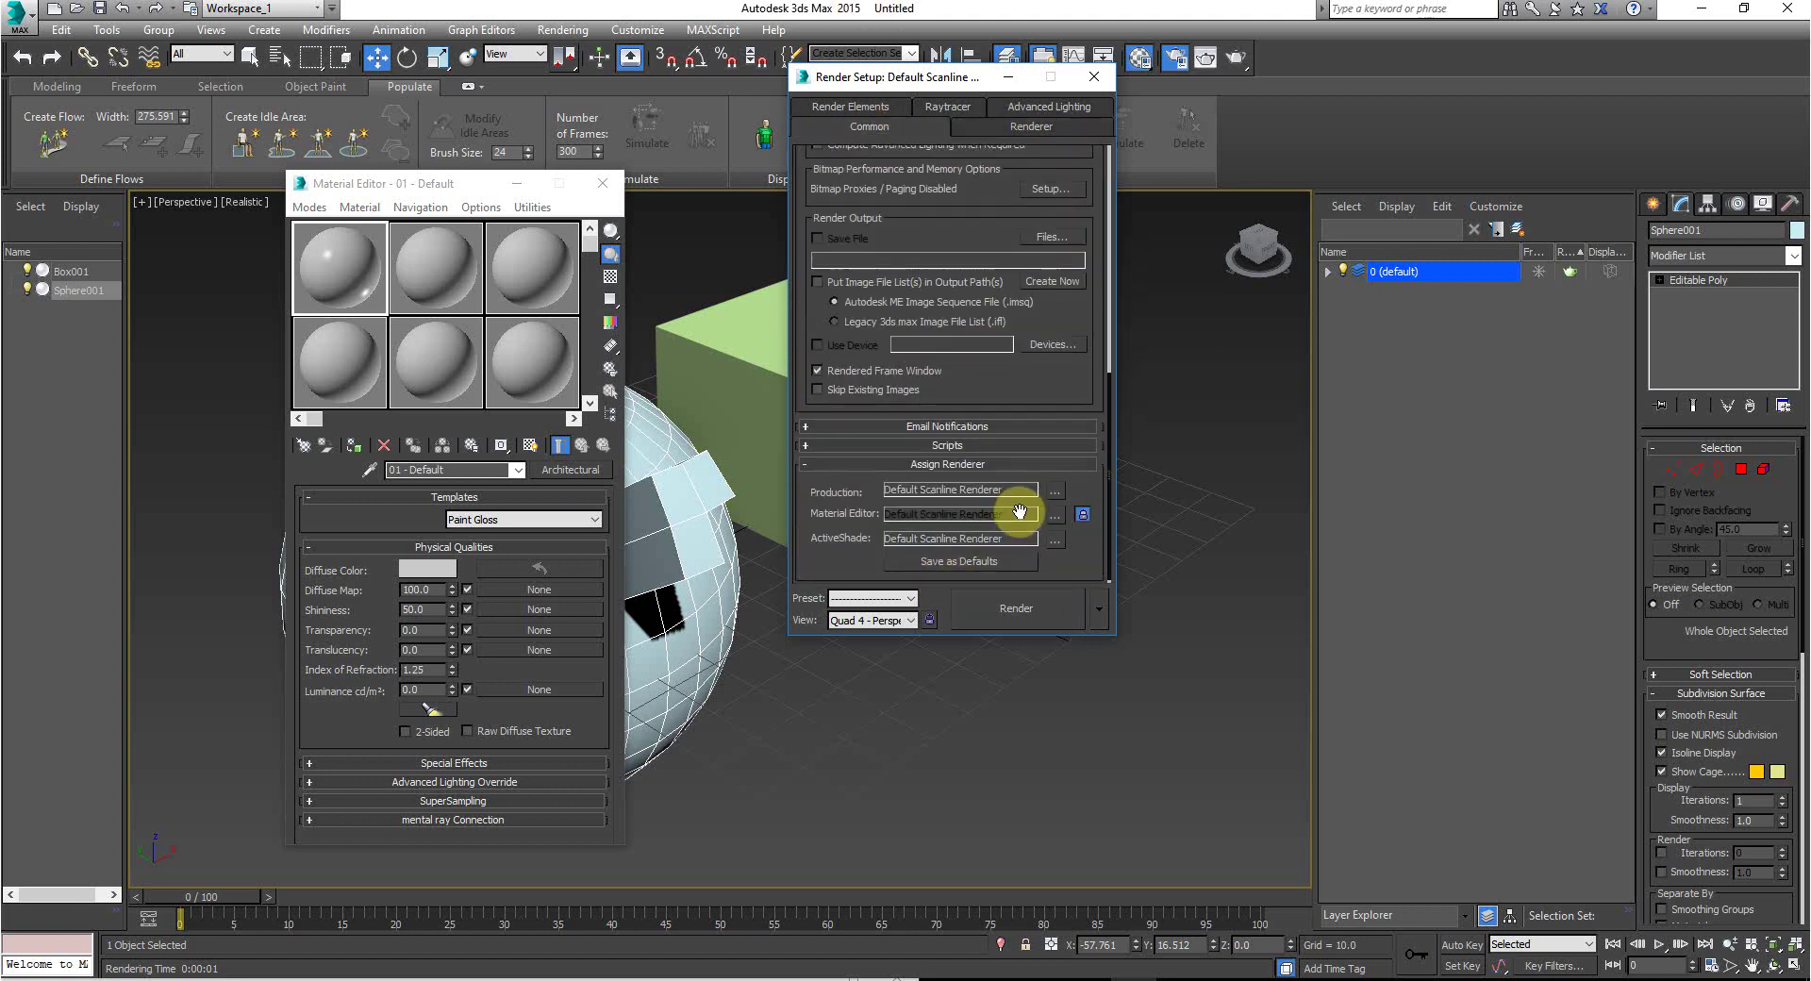
click(1054, 488)
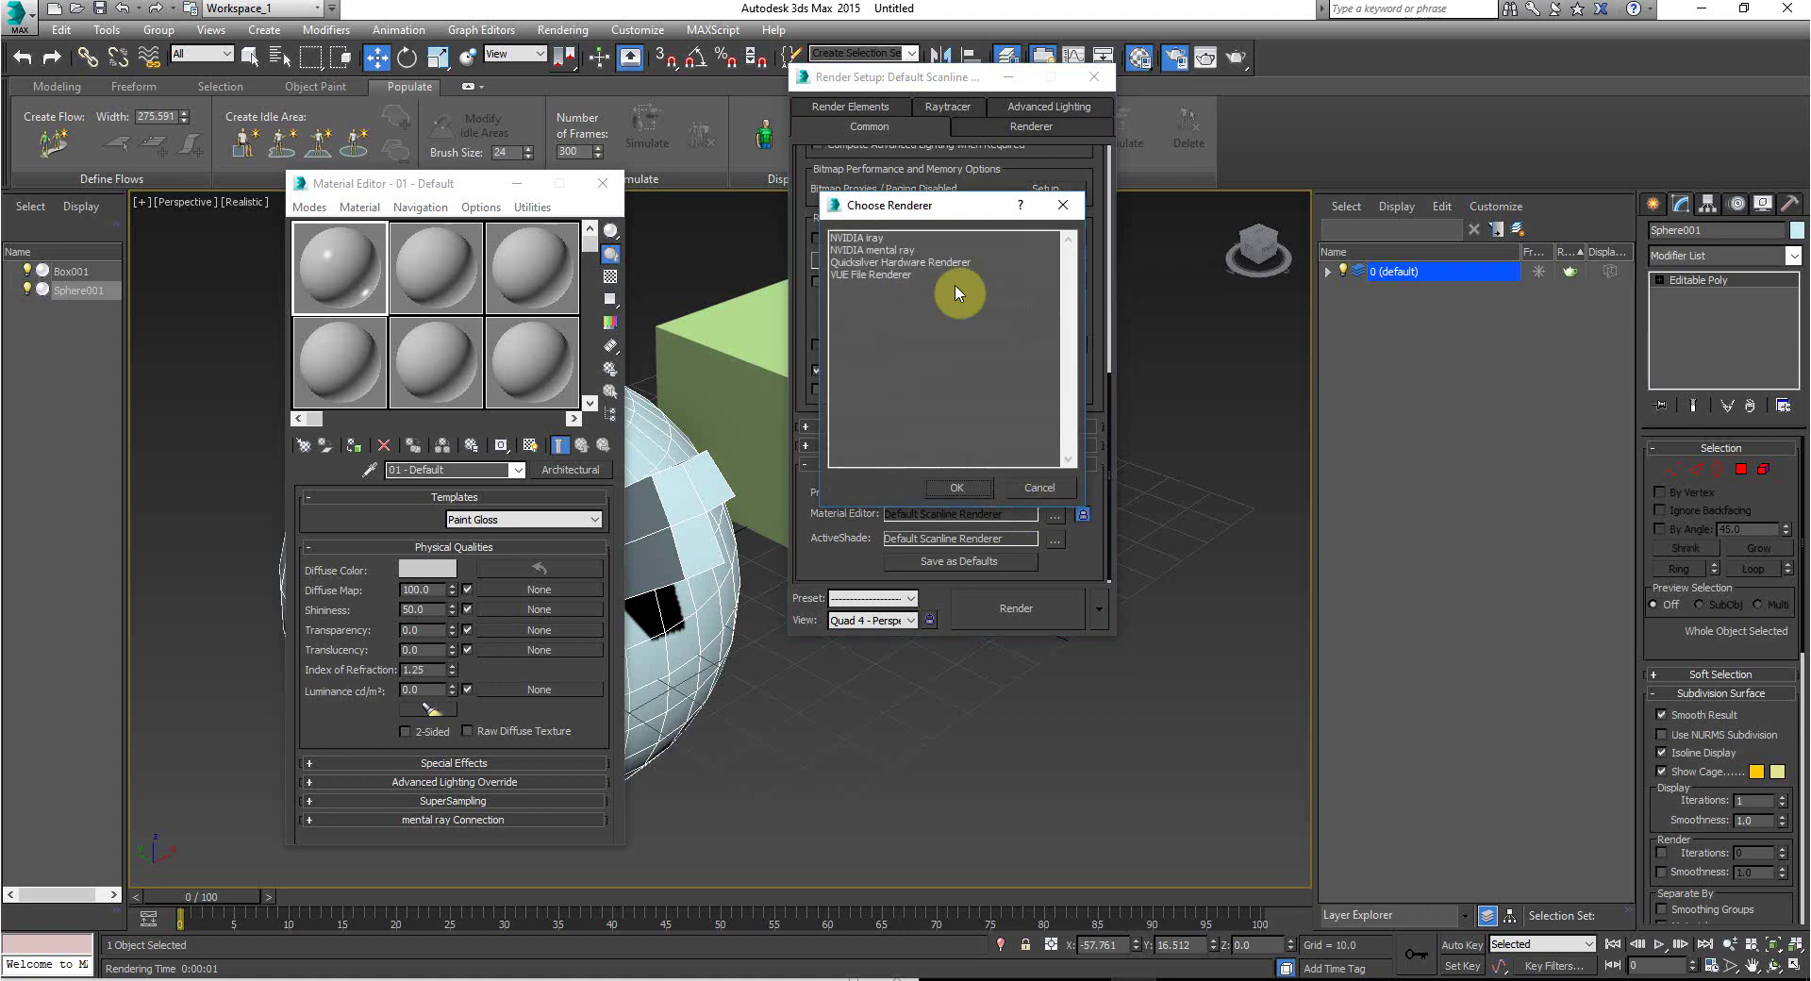
double_click(879, 251)
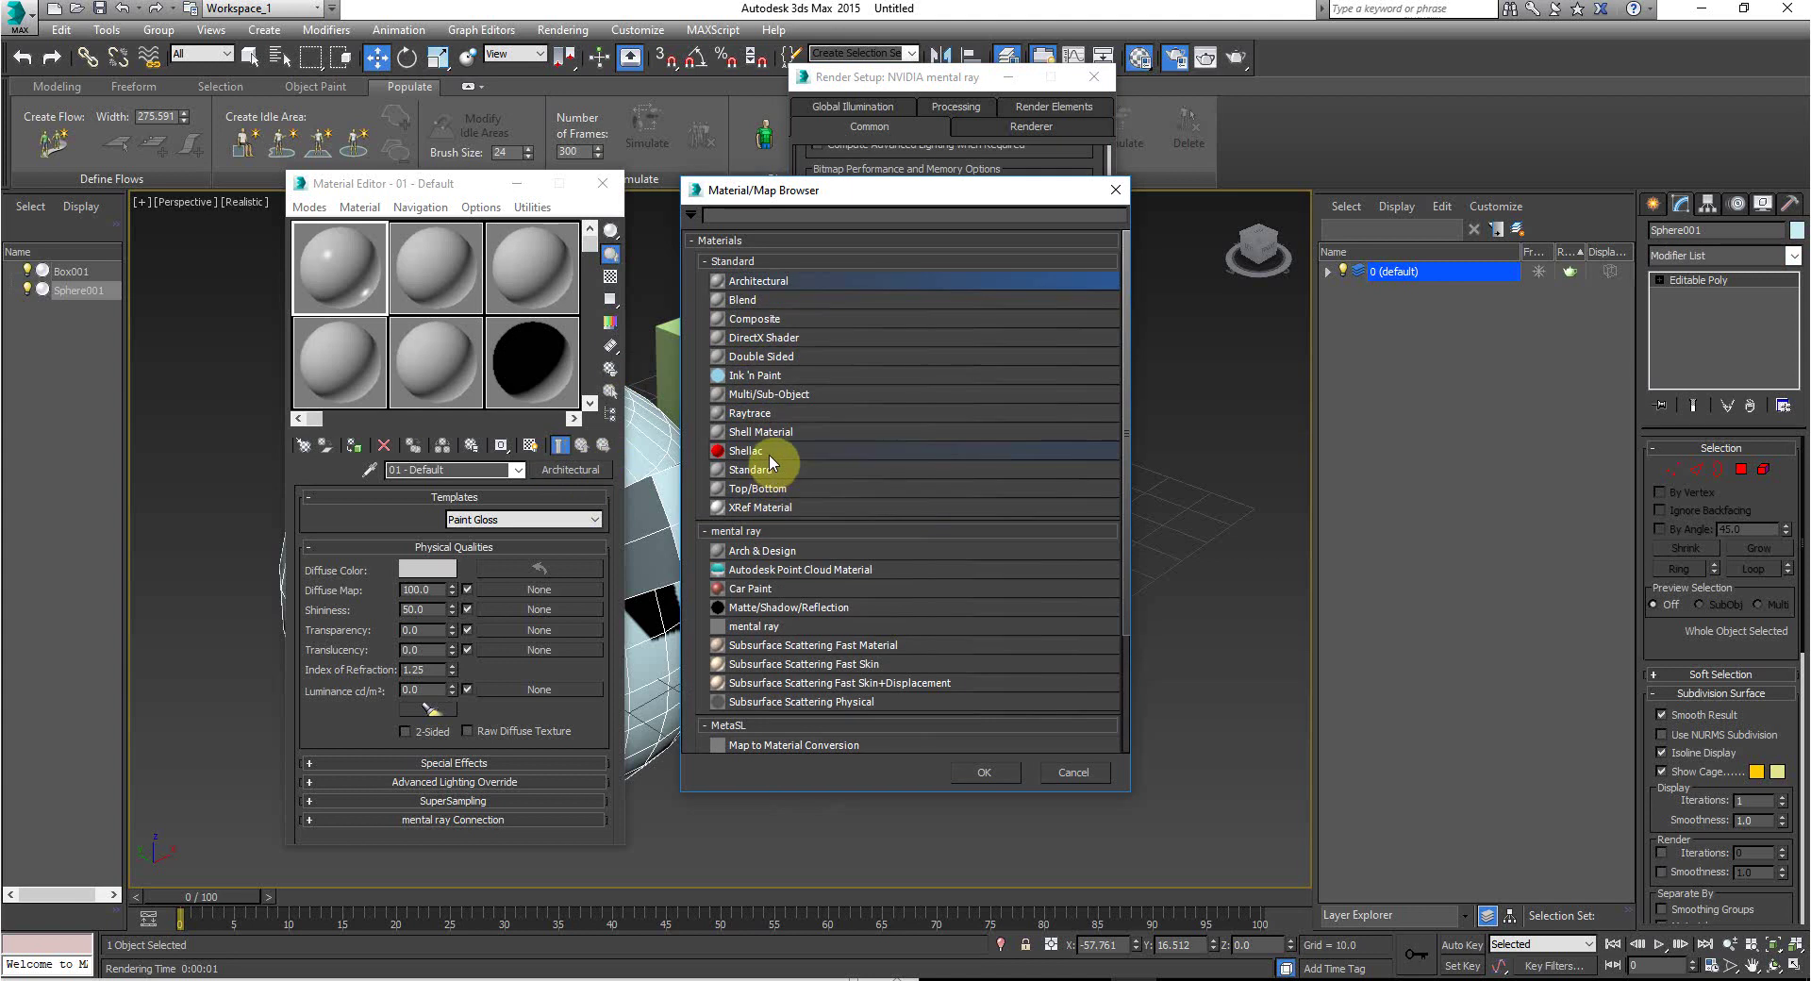
Step: Change the 01 - Default material's type to the mental ray Arch & Design material
scroll(840, 625, down, 1)
double_click(764, 530)
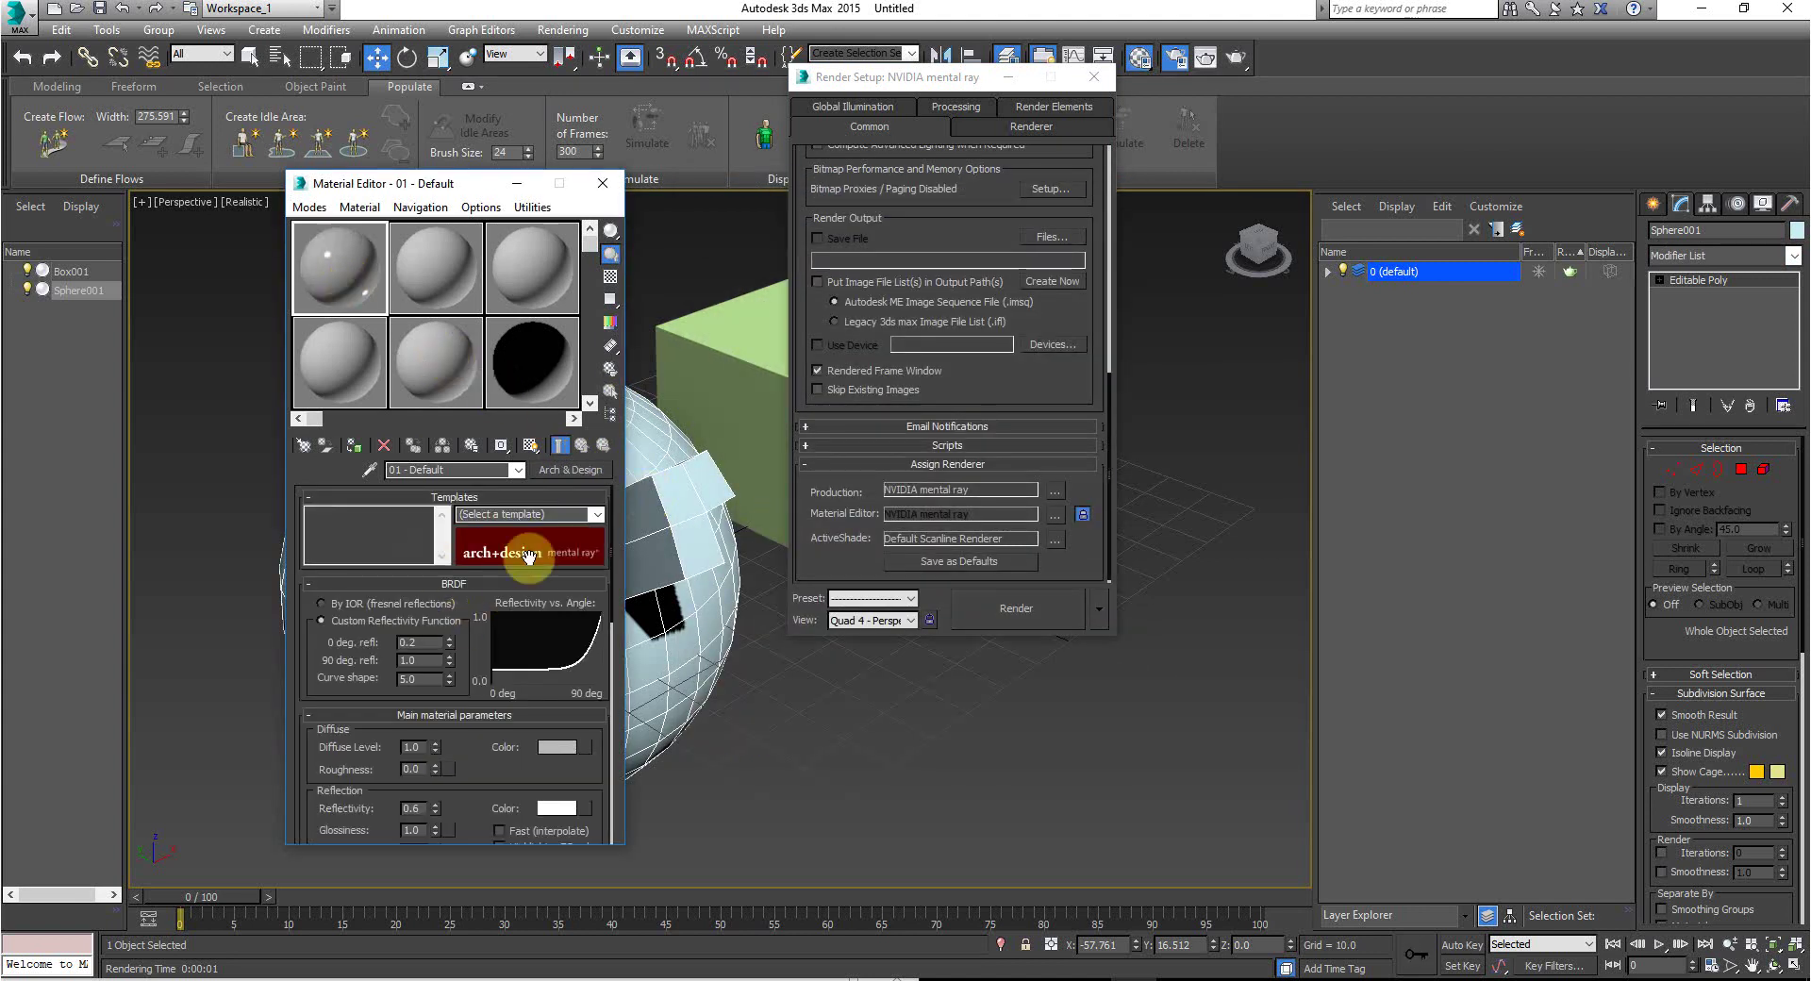
Step: Look through the Arch & Design material templates in 3ds Max, and switch to Modo to enlarge the Presets window for comparison
click(598, 514)
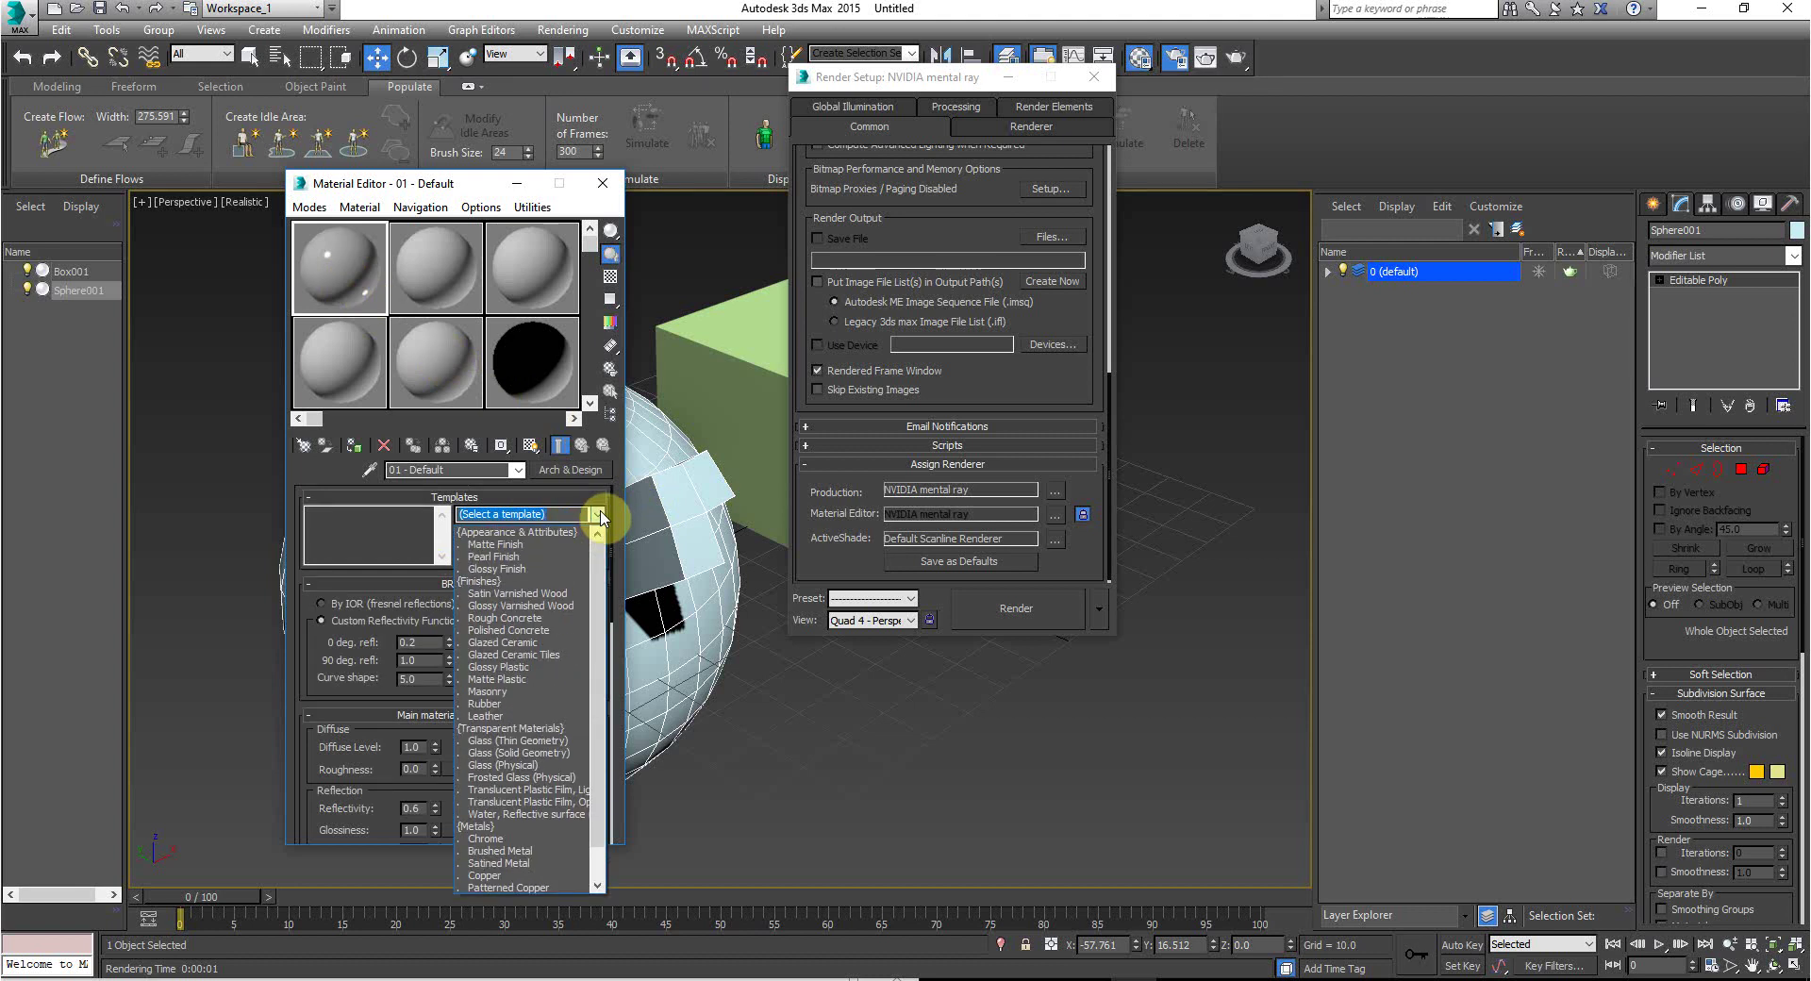
click(600, 517)
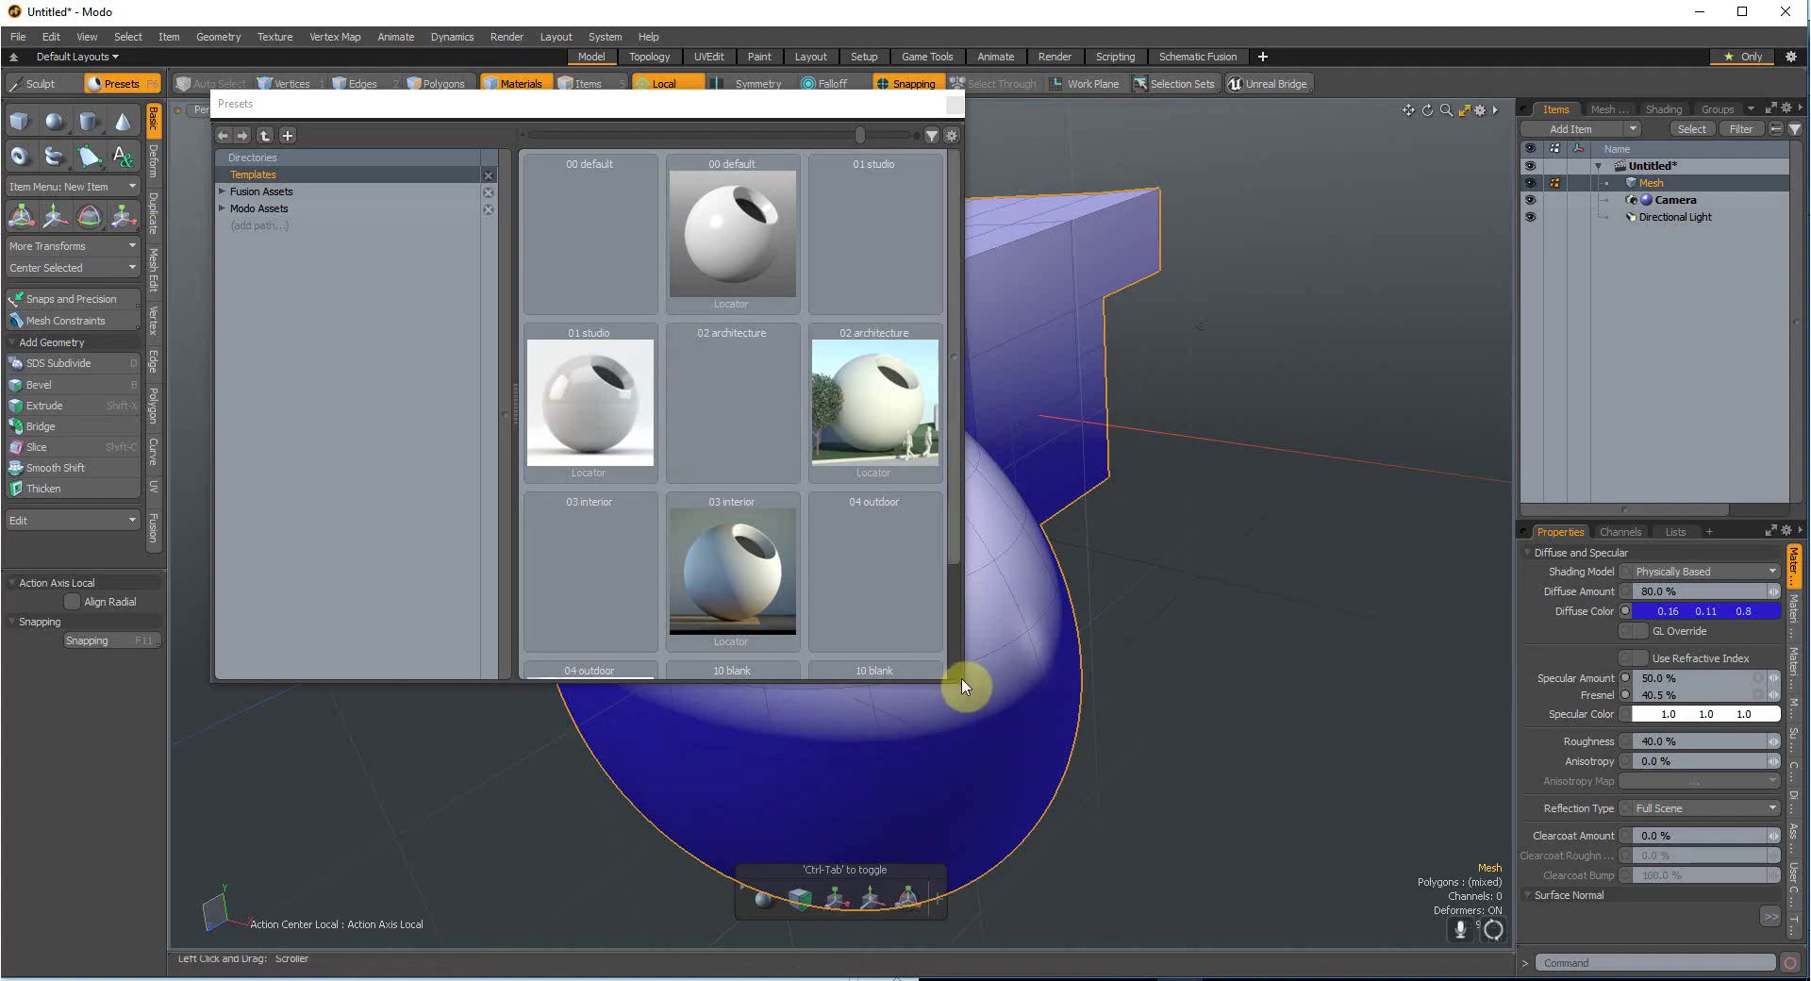
drag(960, 679, 1079, 887)
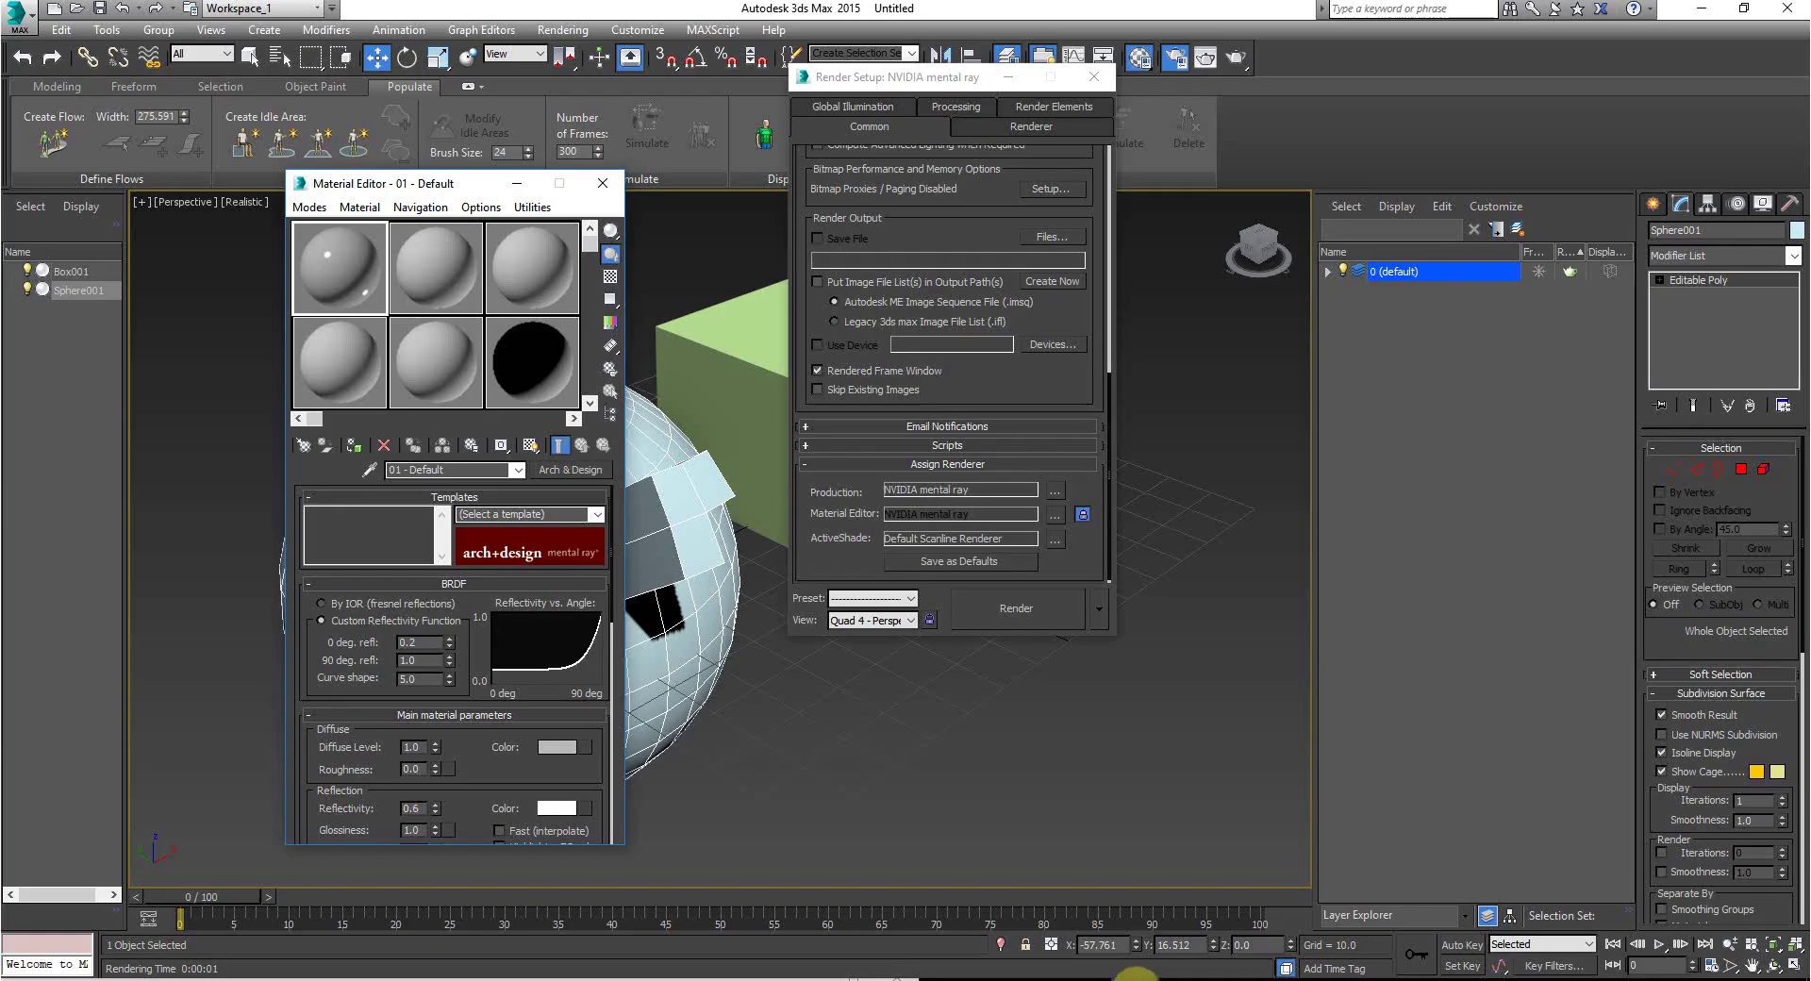
Step: Switch to 3ds Max, look at the render presets available for loading, and cancel without loading one
click(835, 600)
click(711, 333)
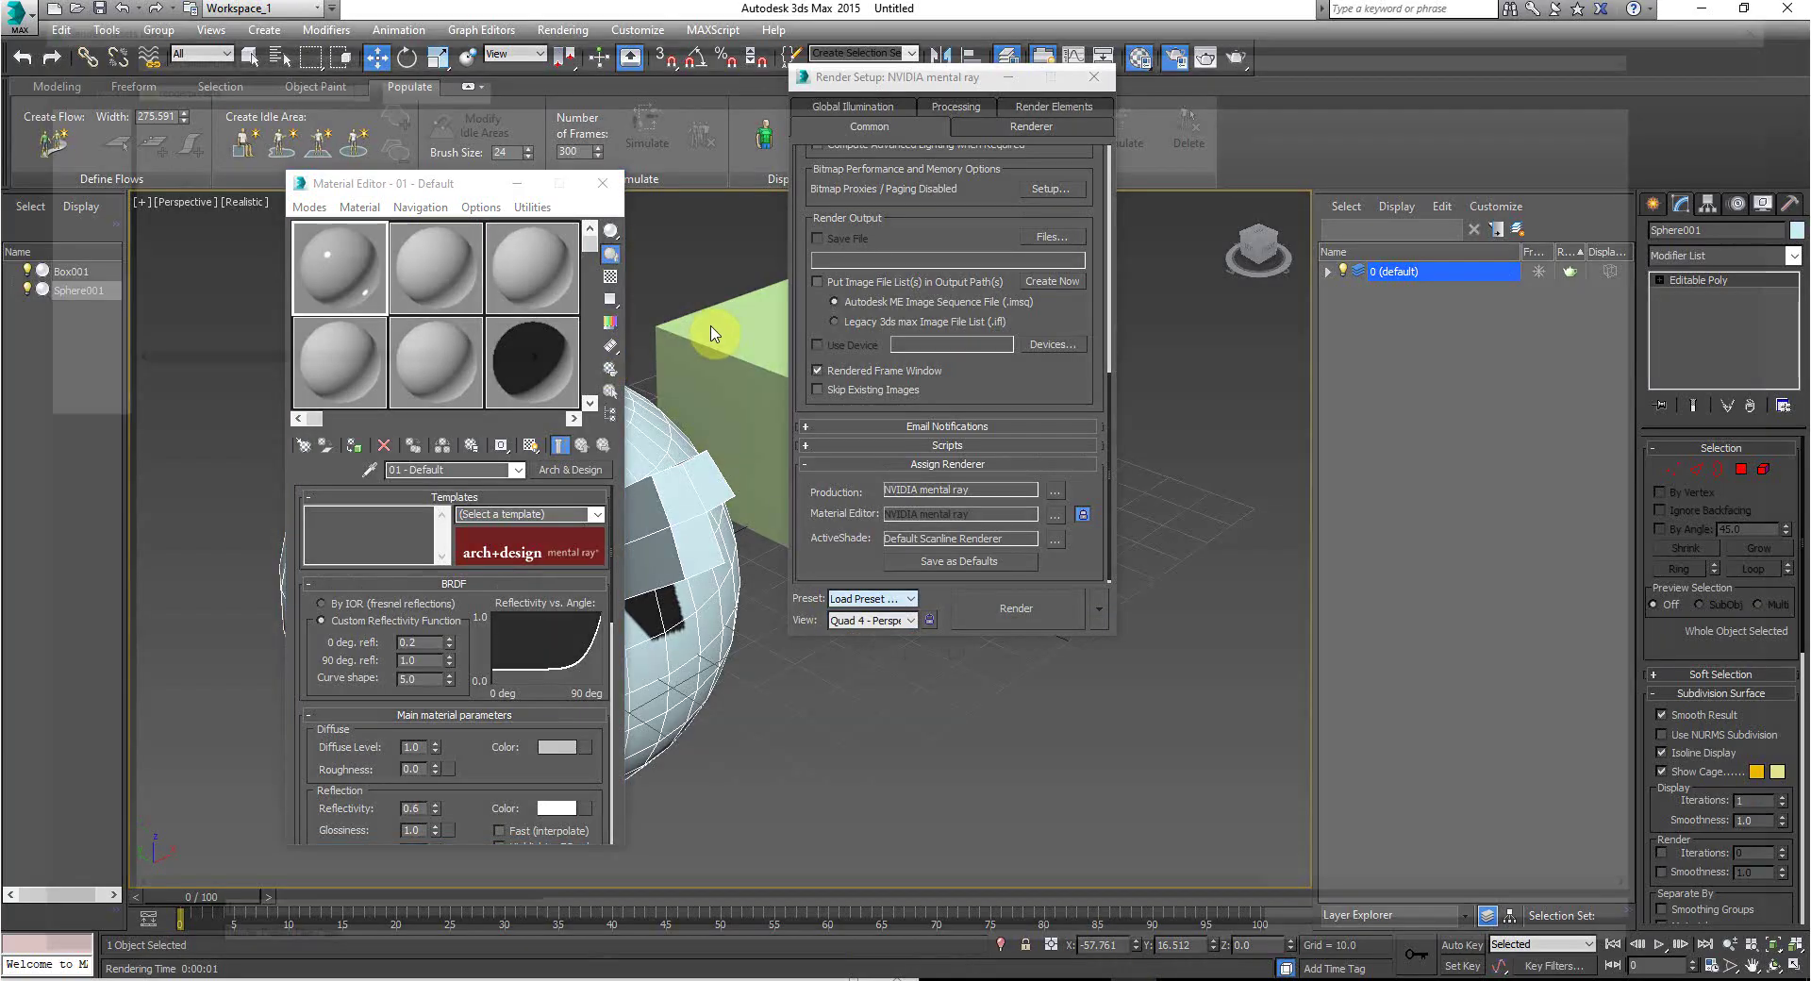
key(Escape)
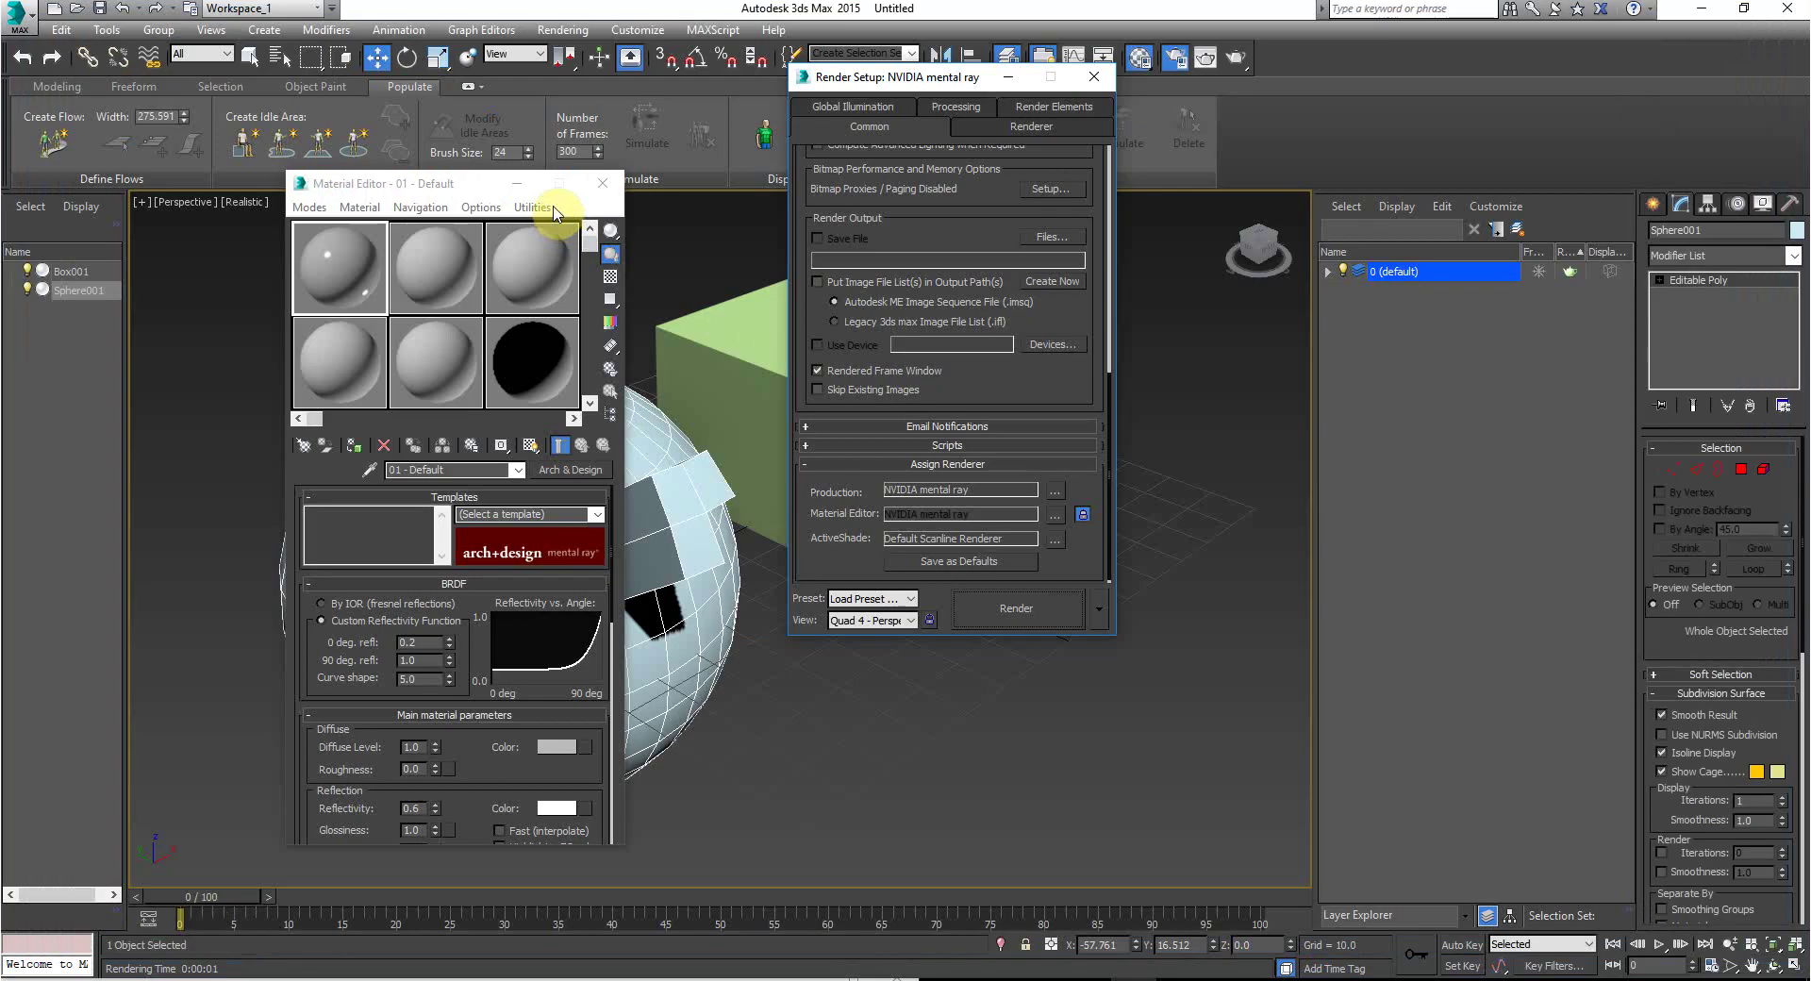
Step: Put away the Material Editor and Render Setup windows and create a Daylight system on the grid beside the box
click(604, 183)
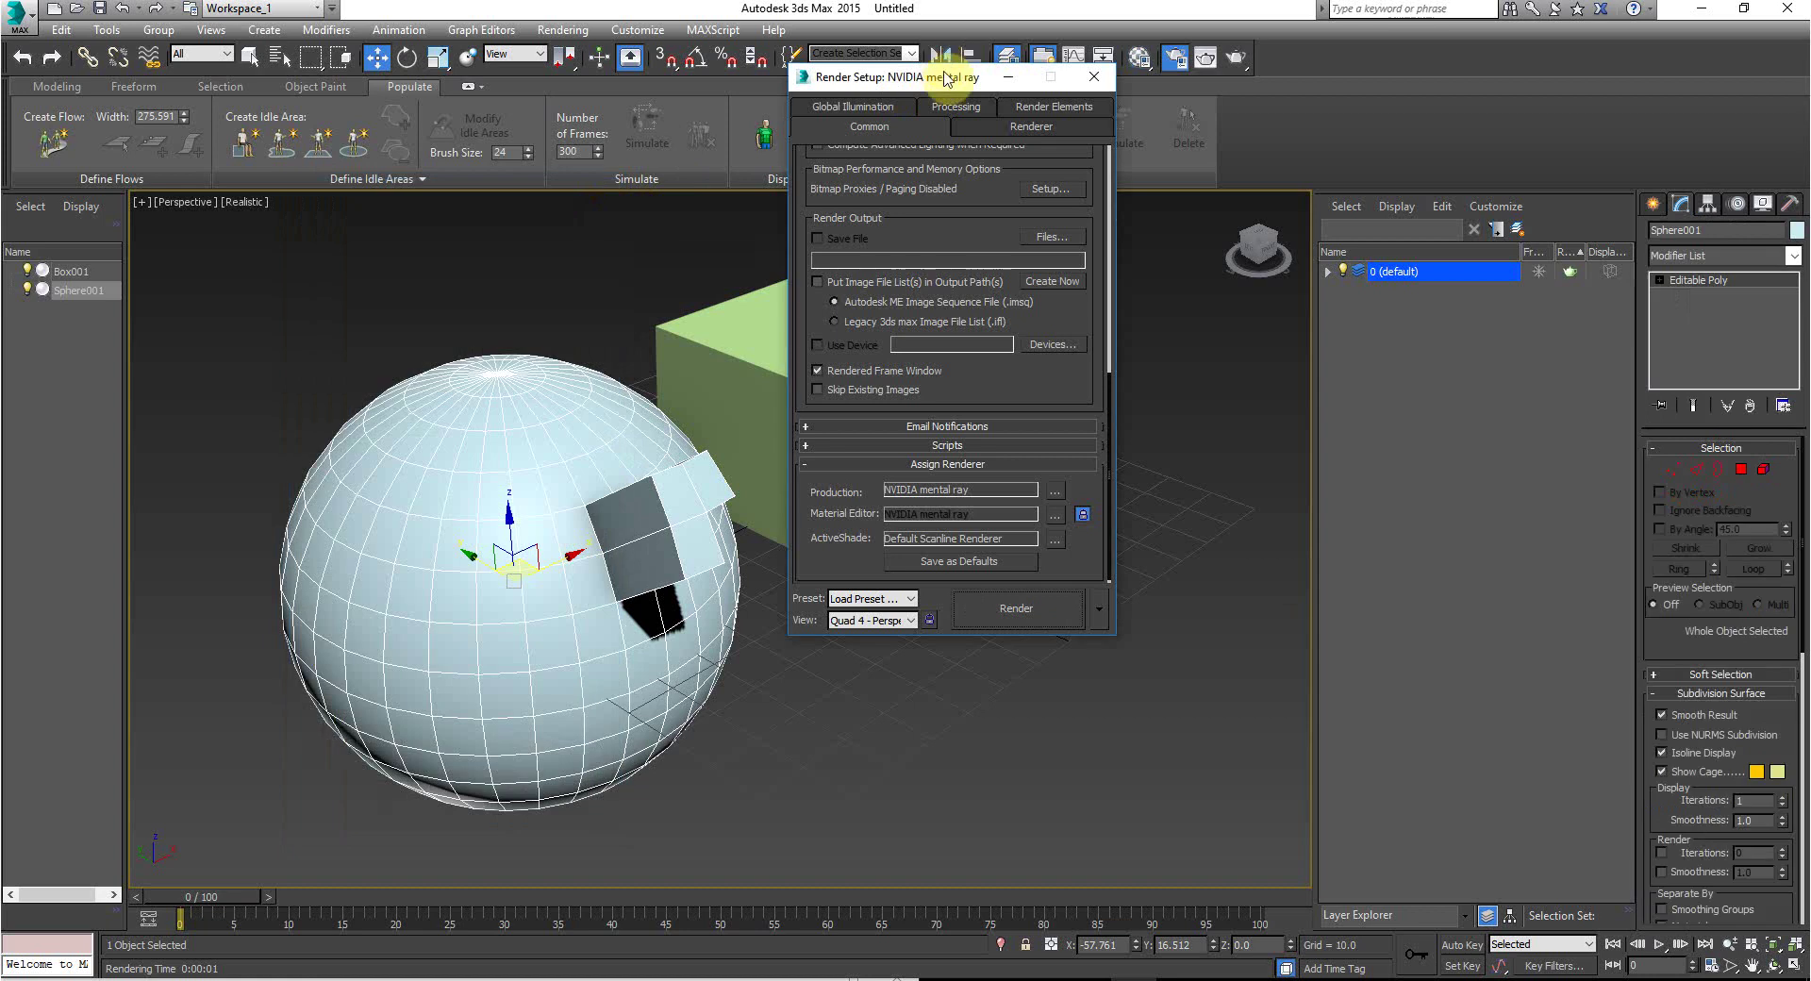
click(1009, 77)
click(1653, 206)
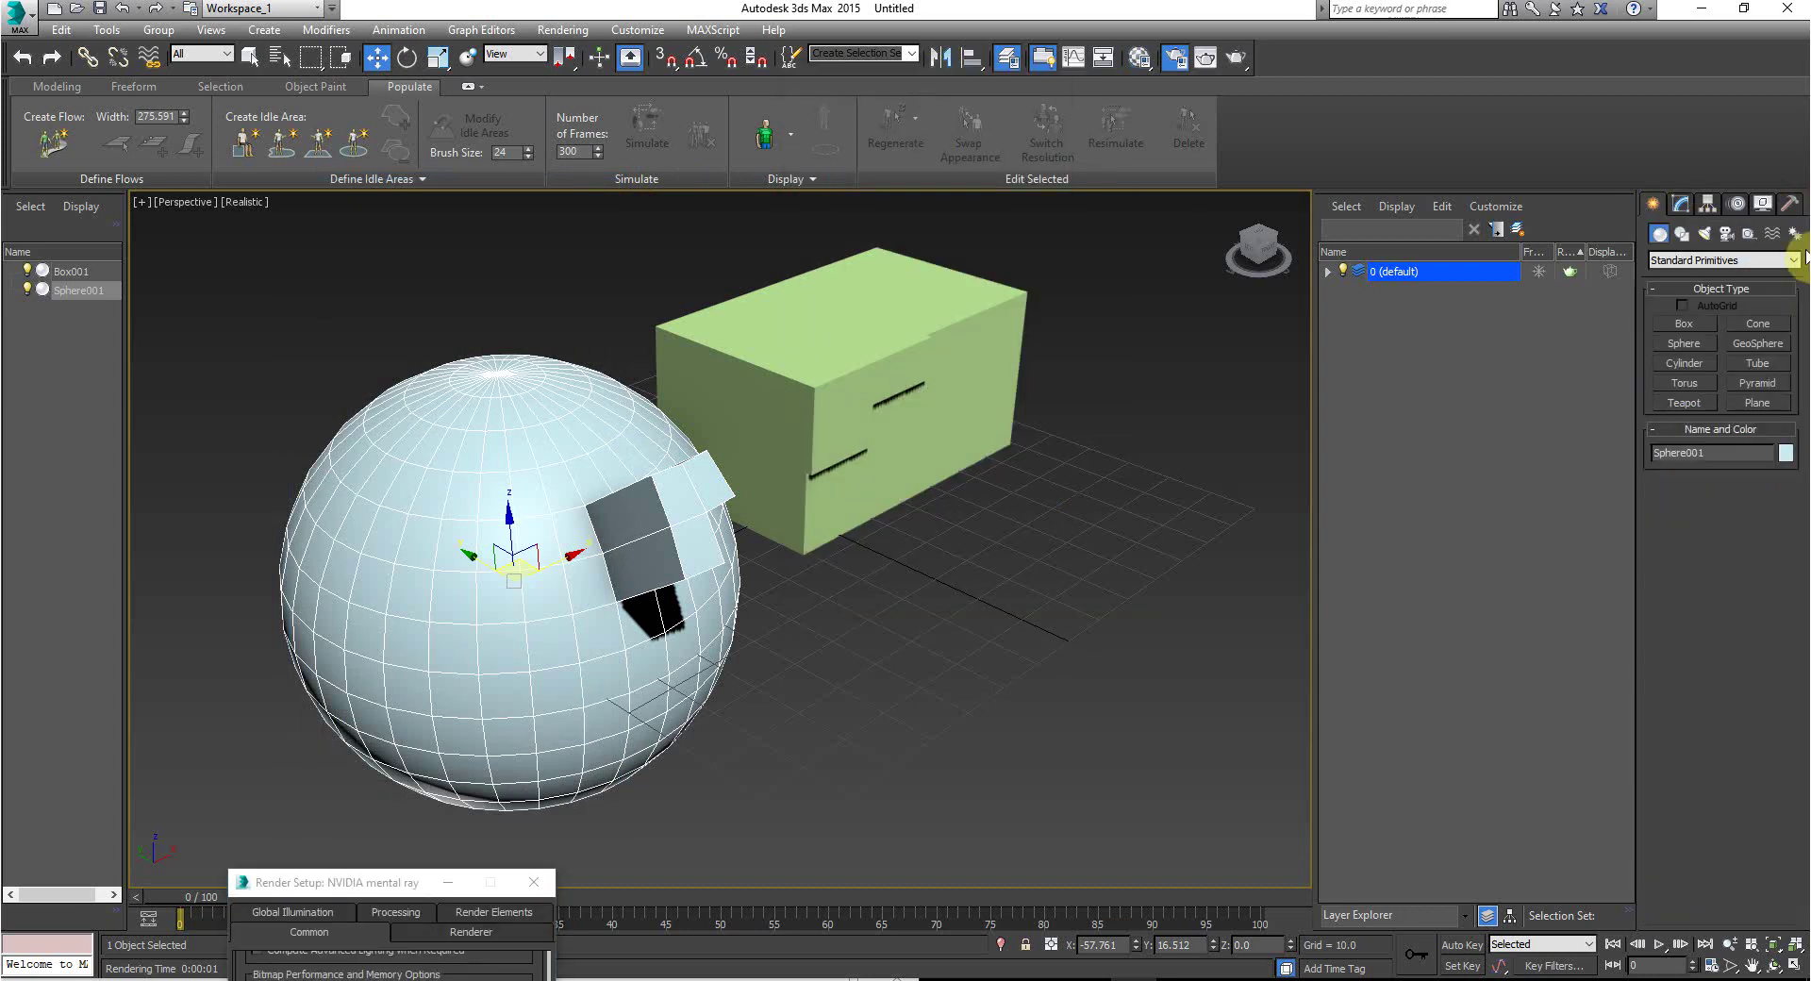
click(1793, 232)
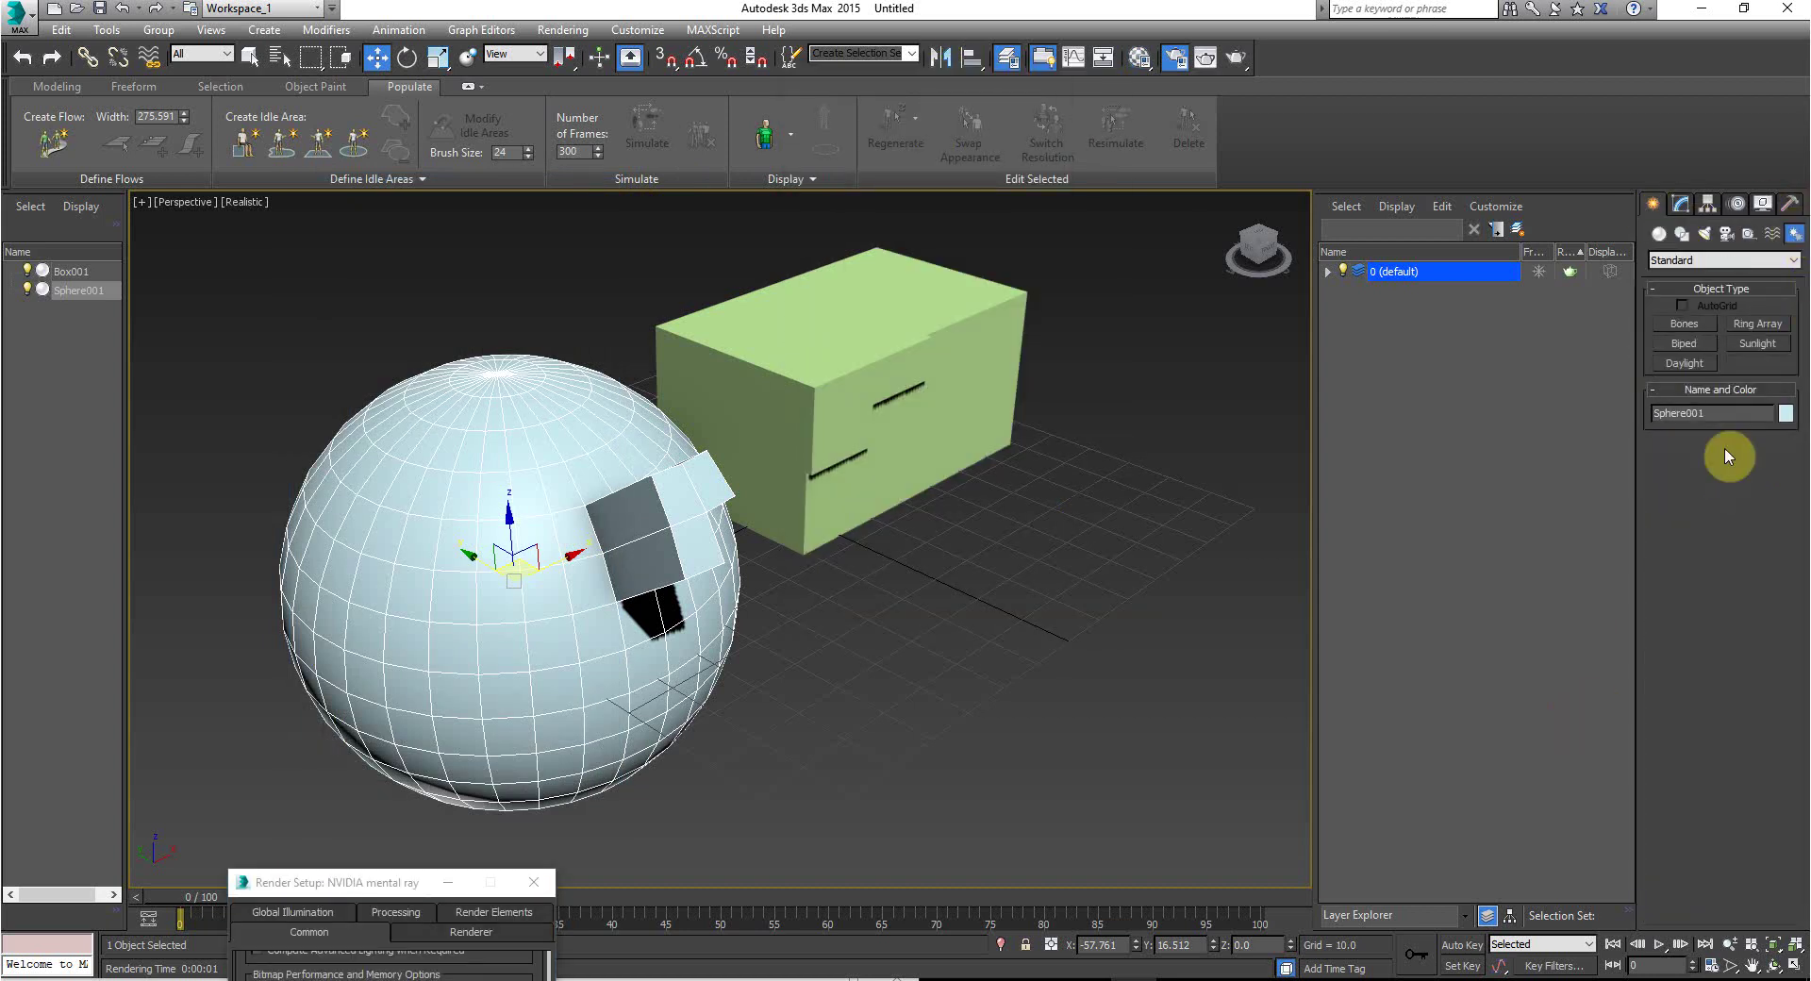
click(1689, 364)
click(858, 550)
drag(949, 653, 942, 596)
click(999, 578)
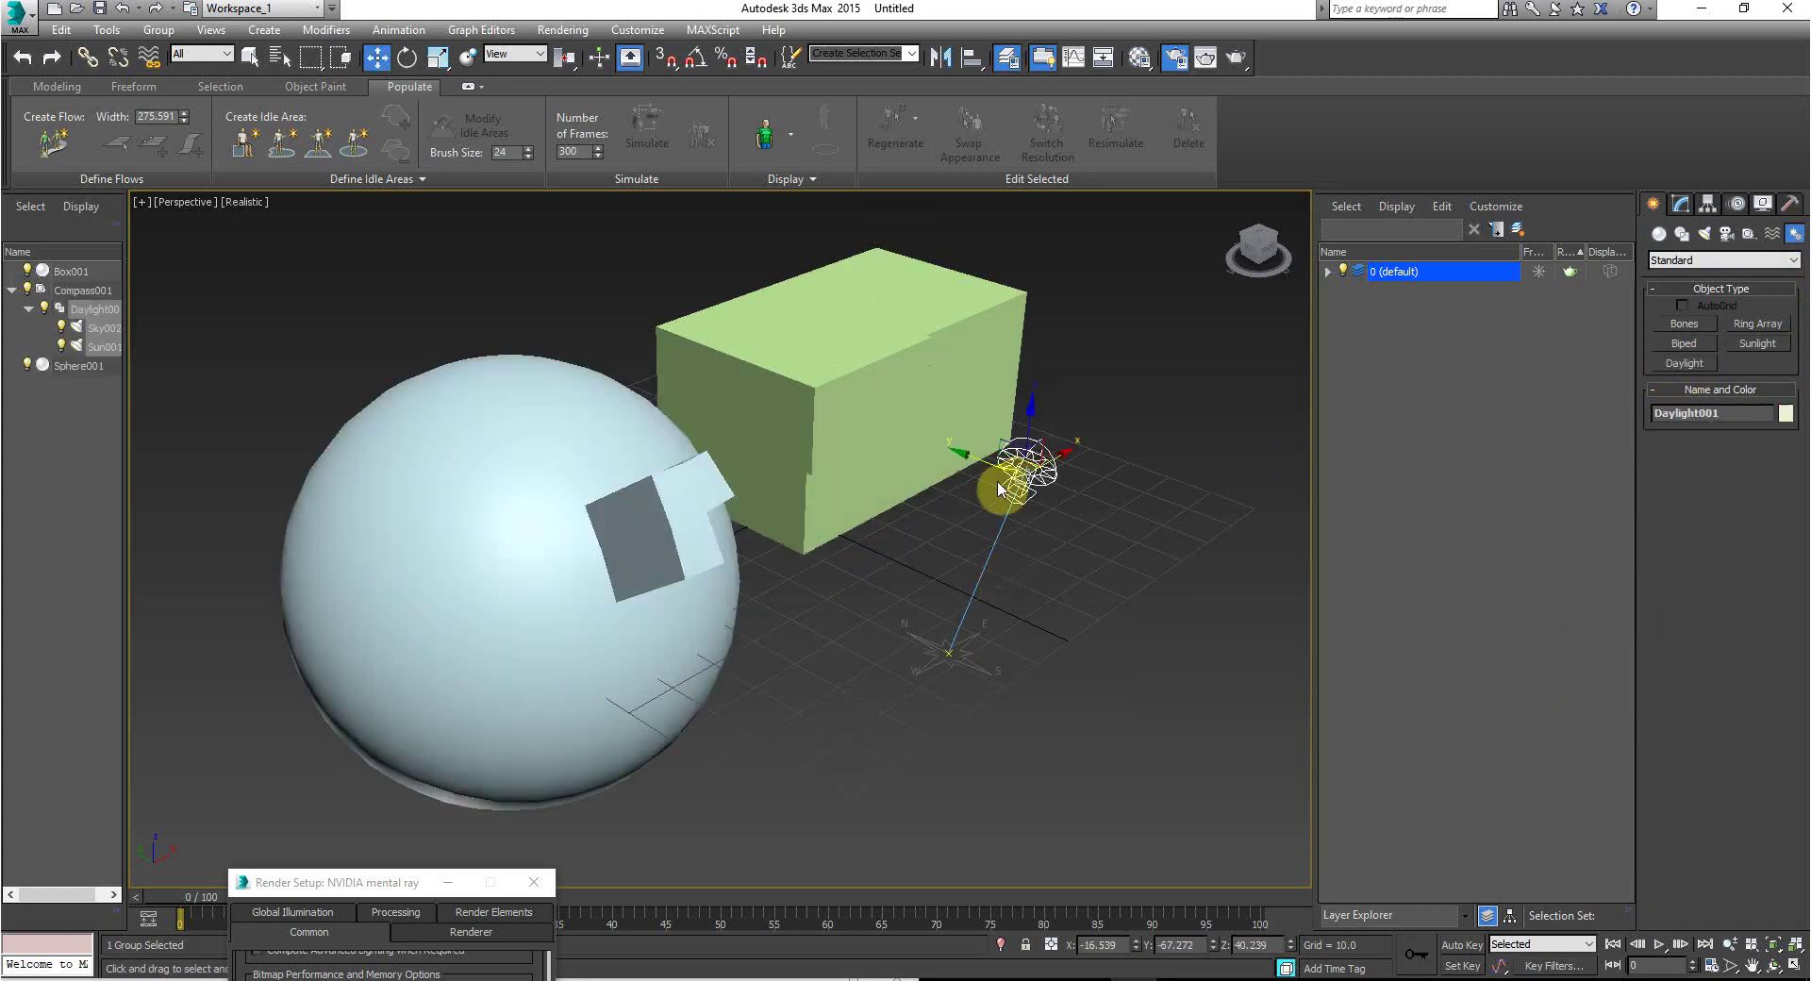
Step: Open the Environment and Effects settings from the rendering commands
click(563, 29)
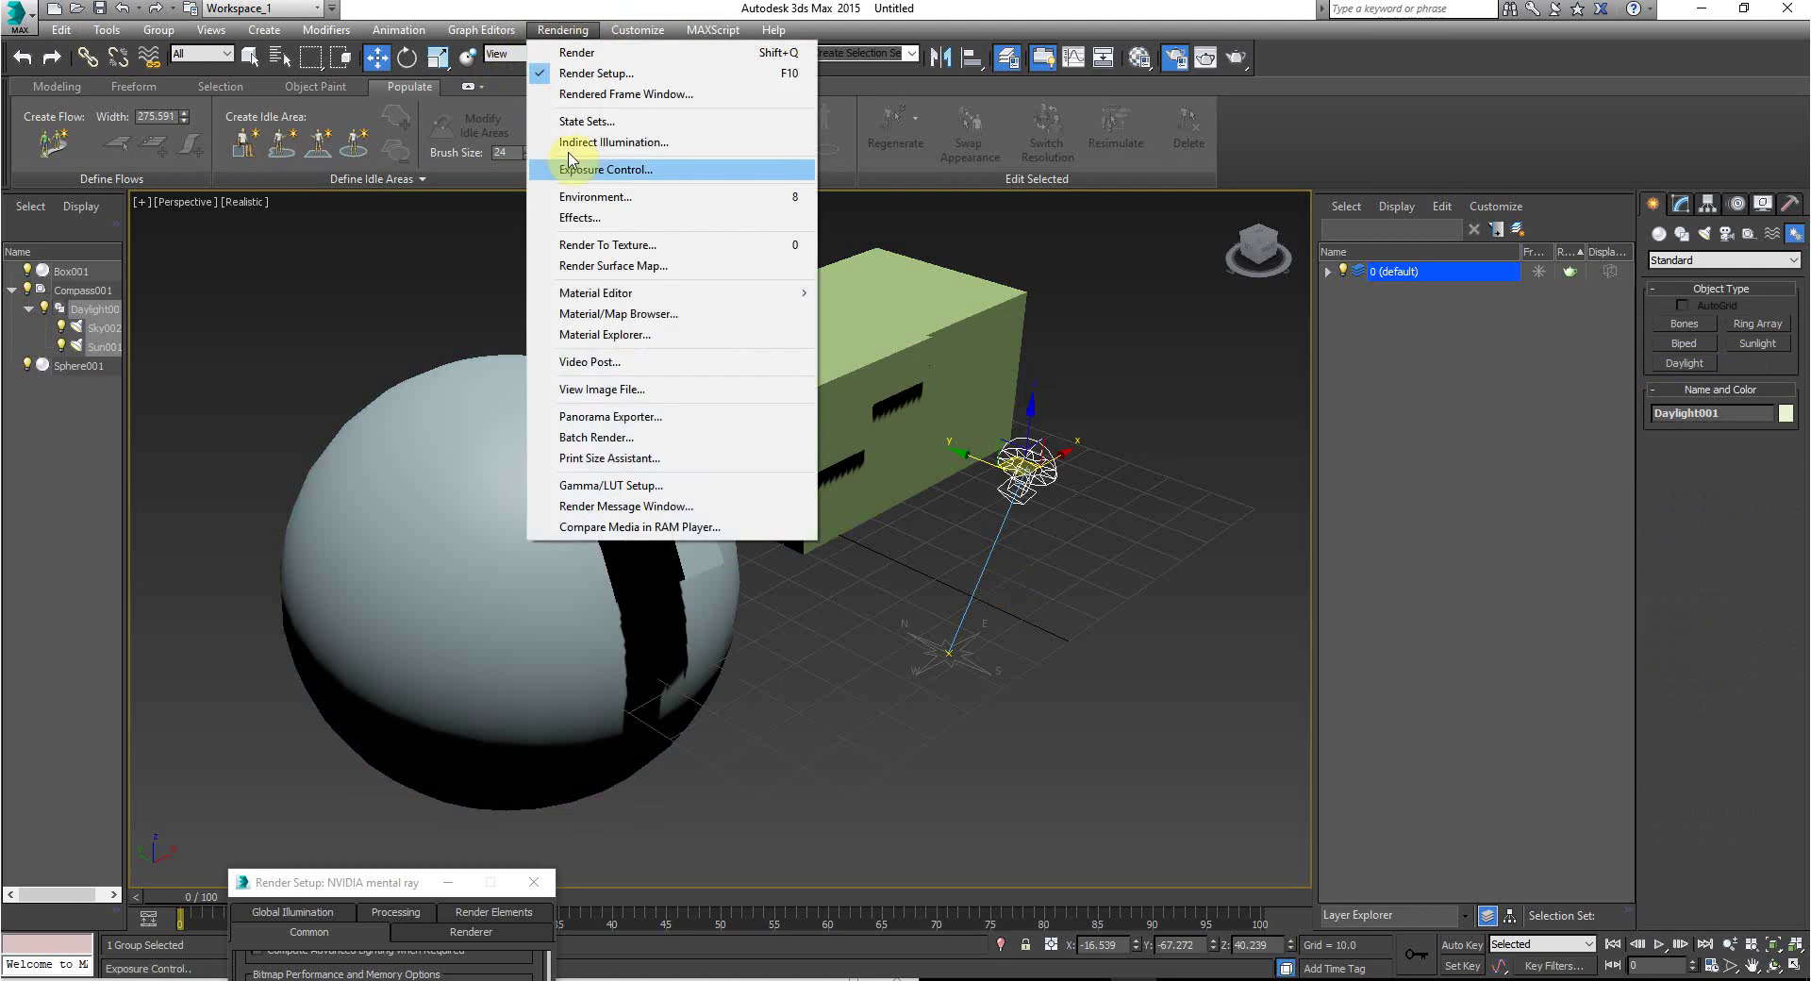
click(569, 200)
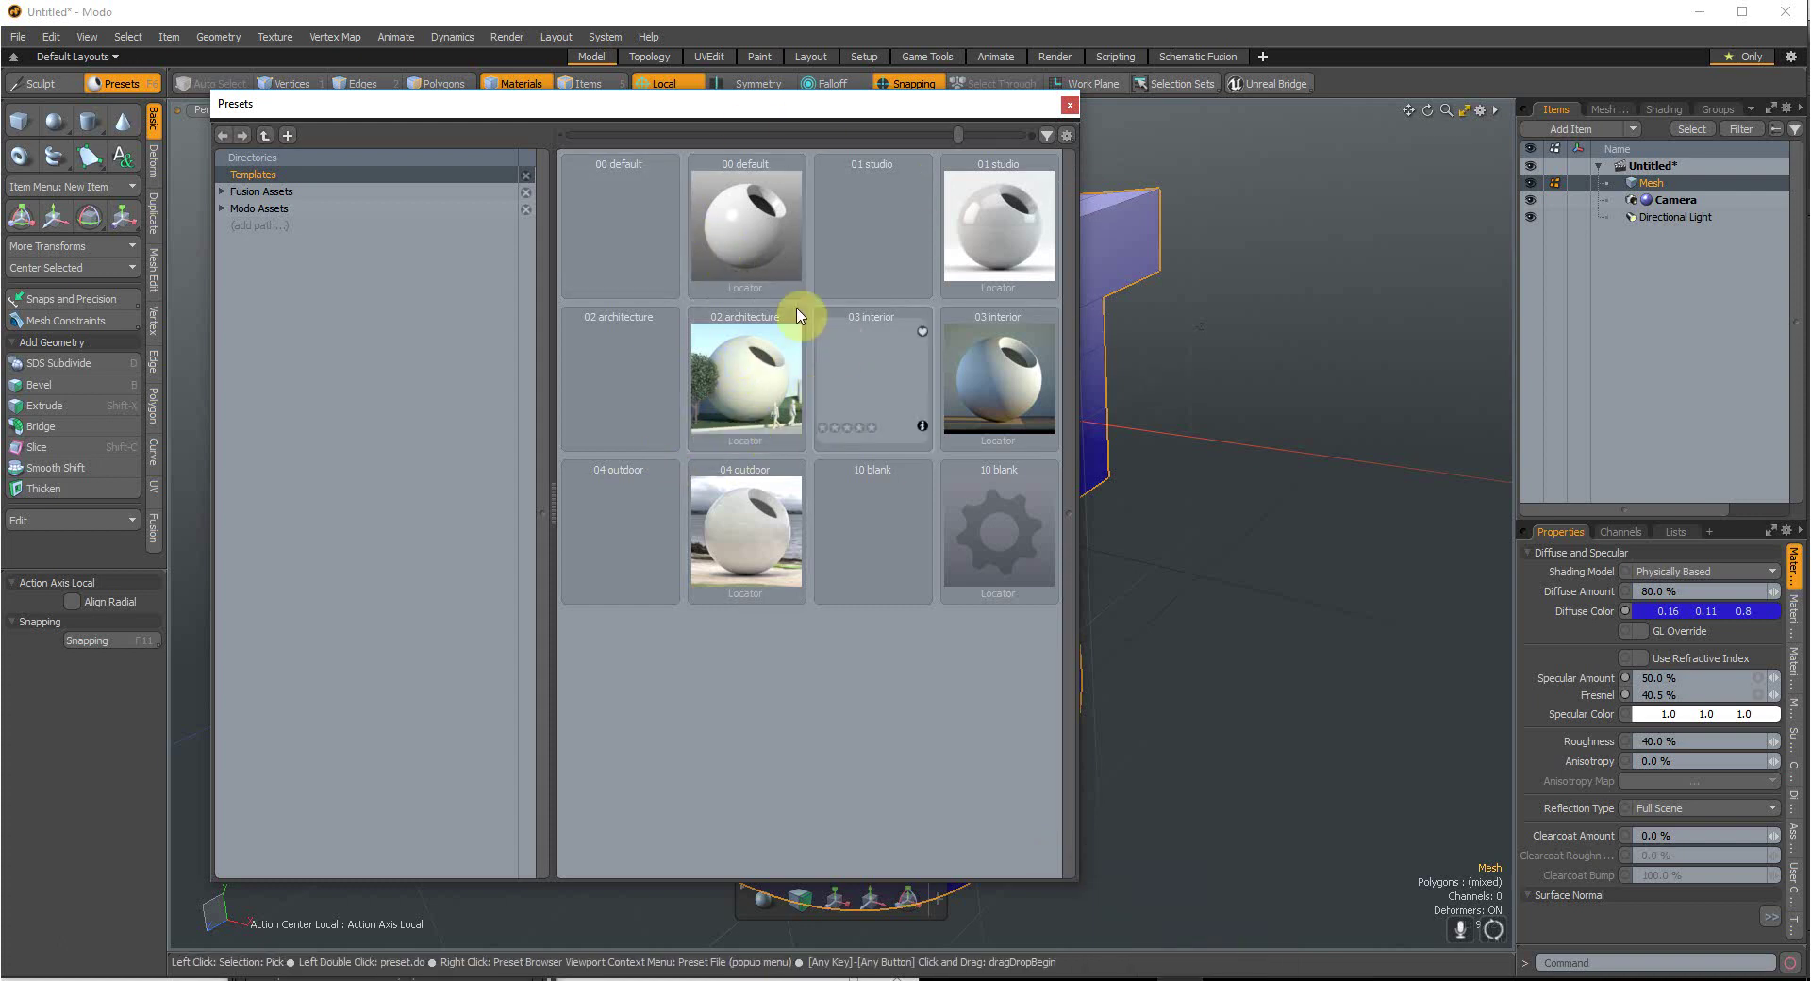
Step: Switch to Modo and browse the Fusion Assets presets, including Fusion Materials and Fusion Meshes
click(258, 194)
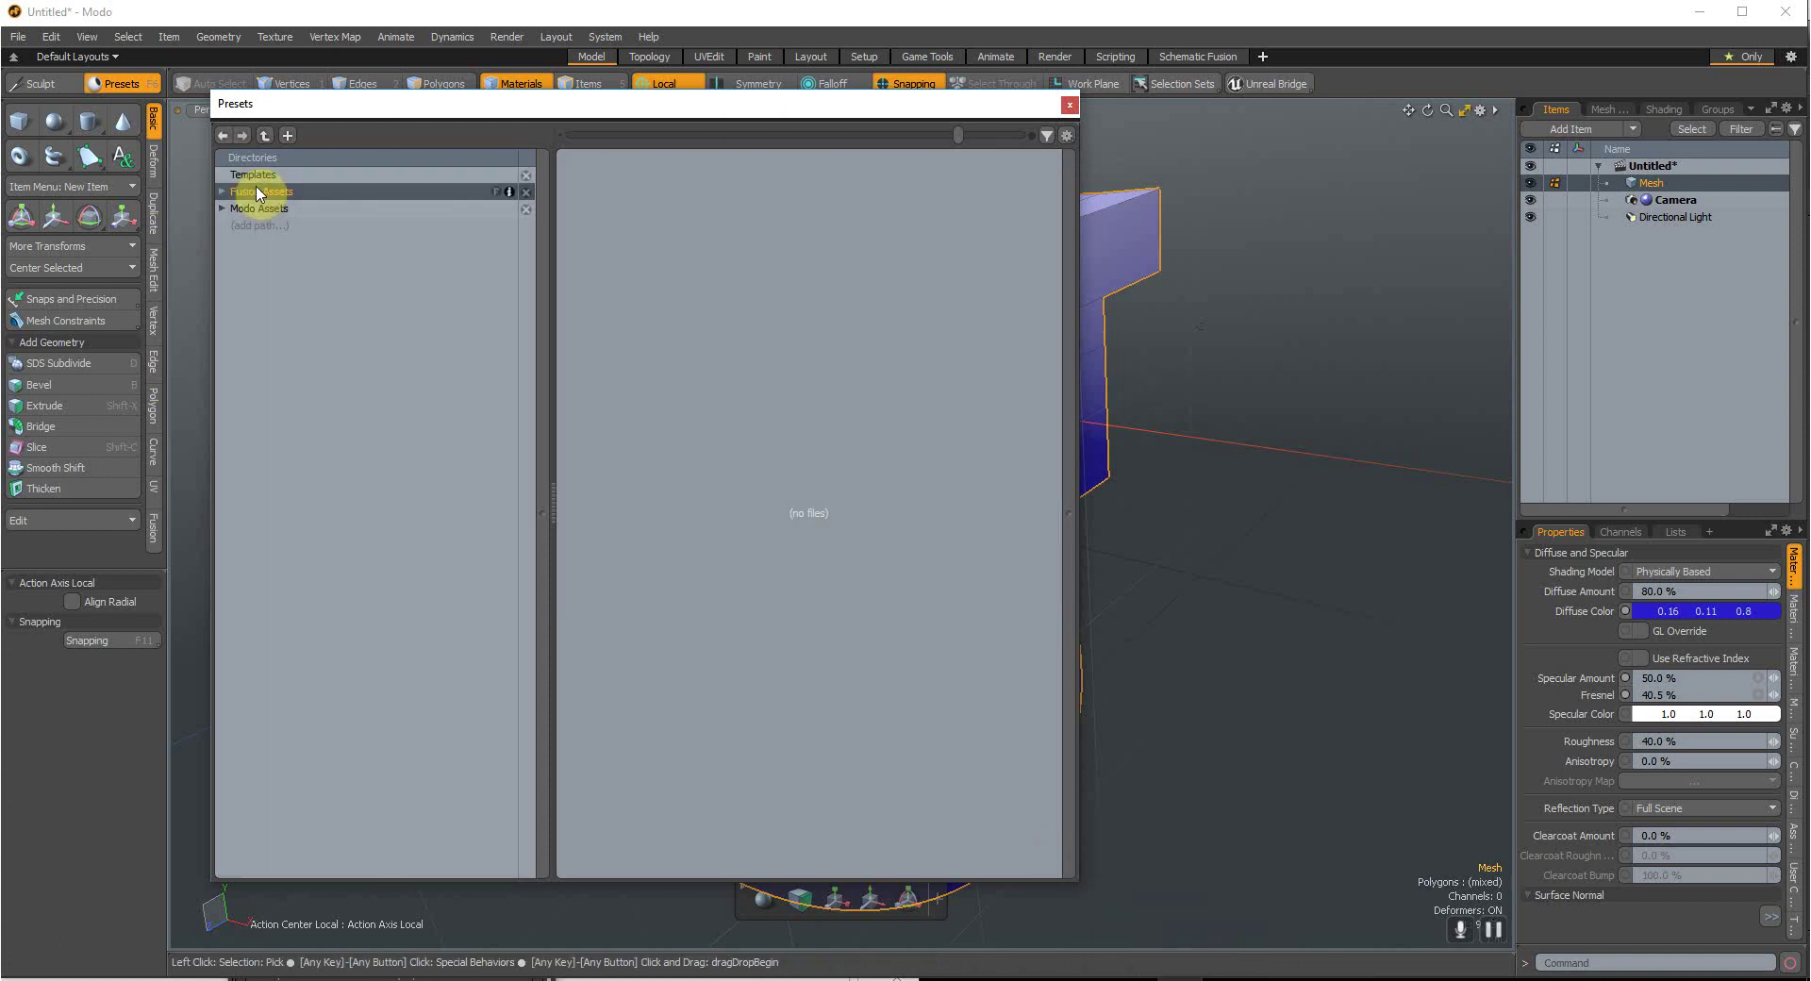
click(222, 192)
click(227, 208)
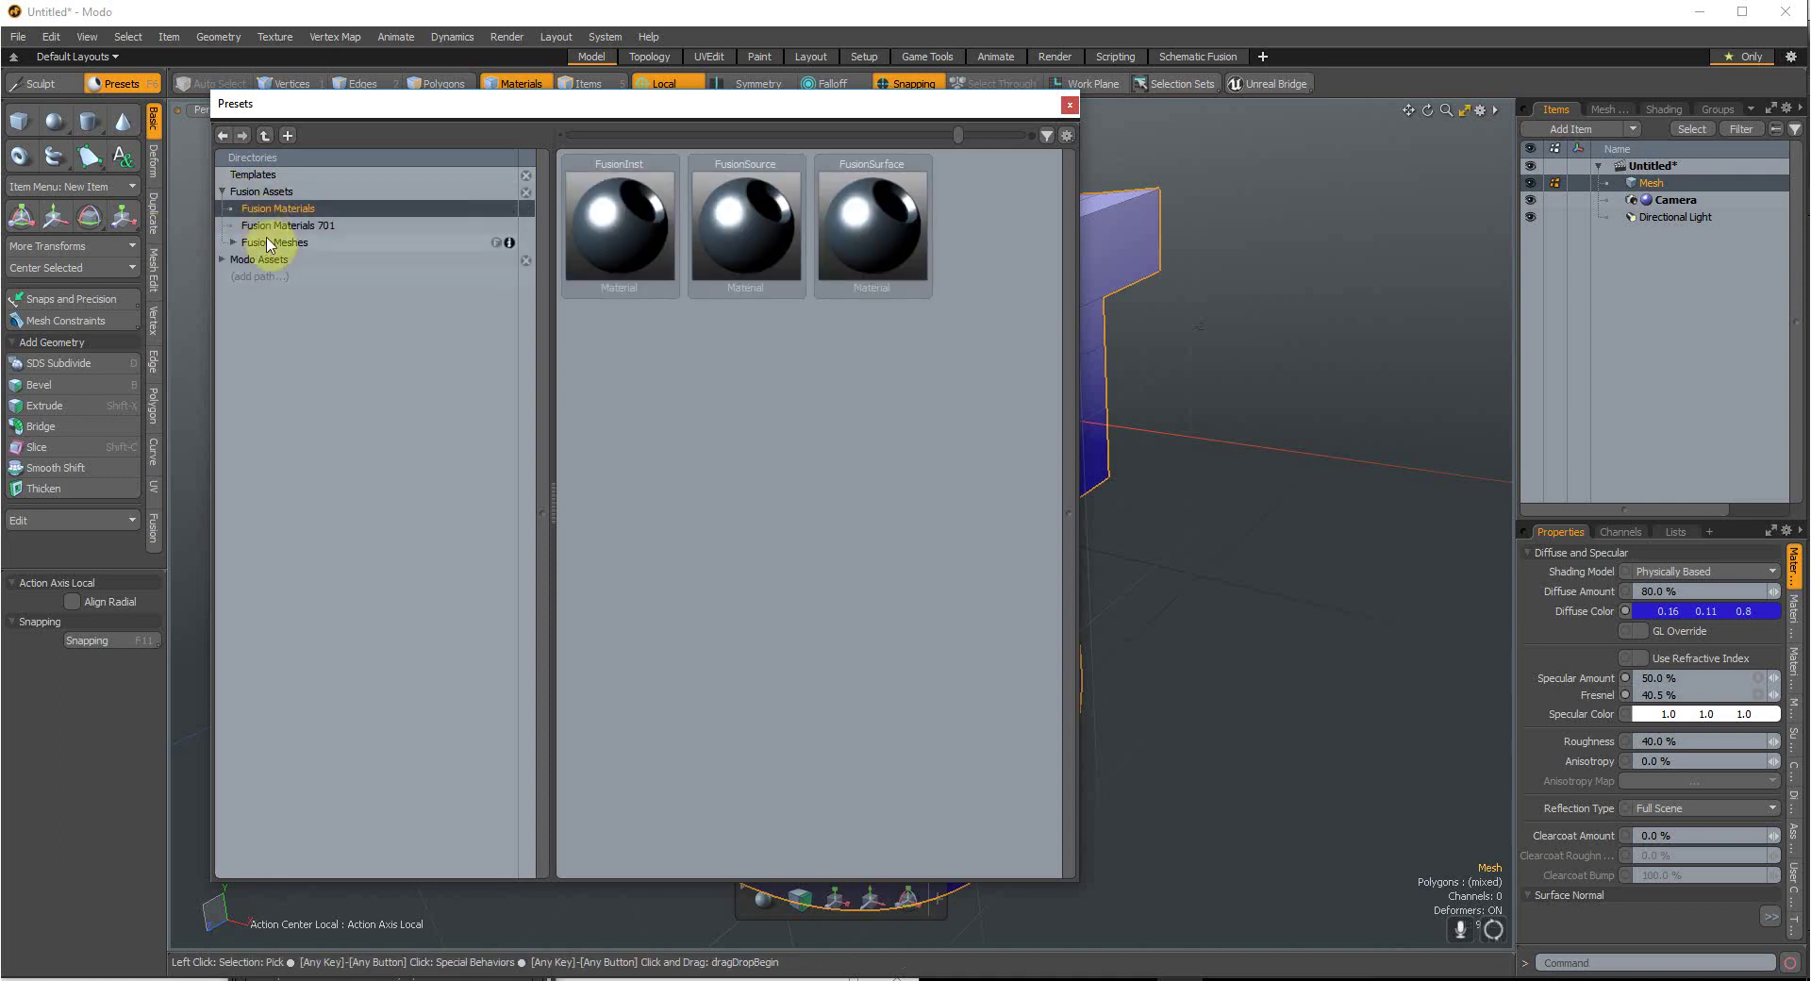
click(268, 243)
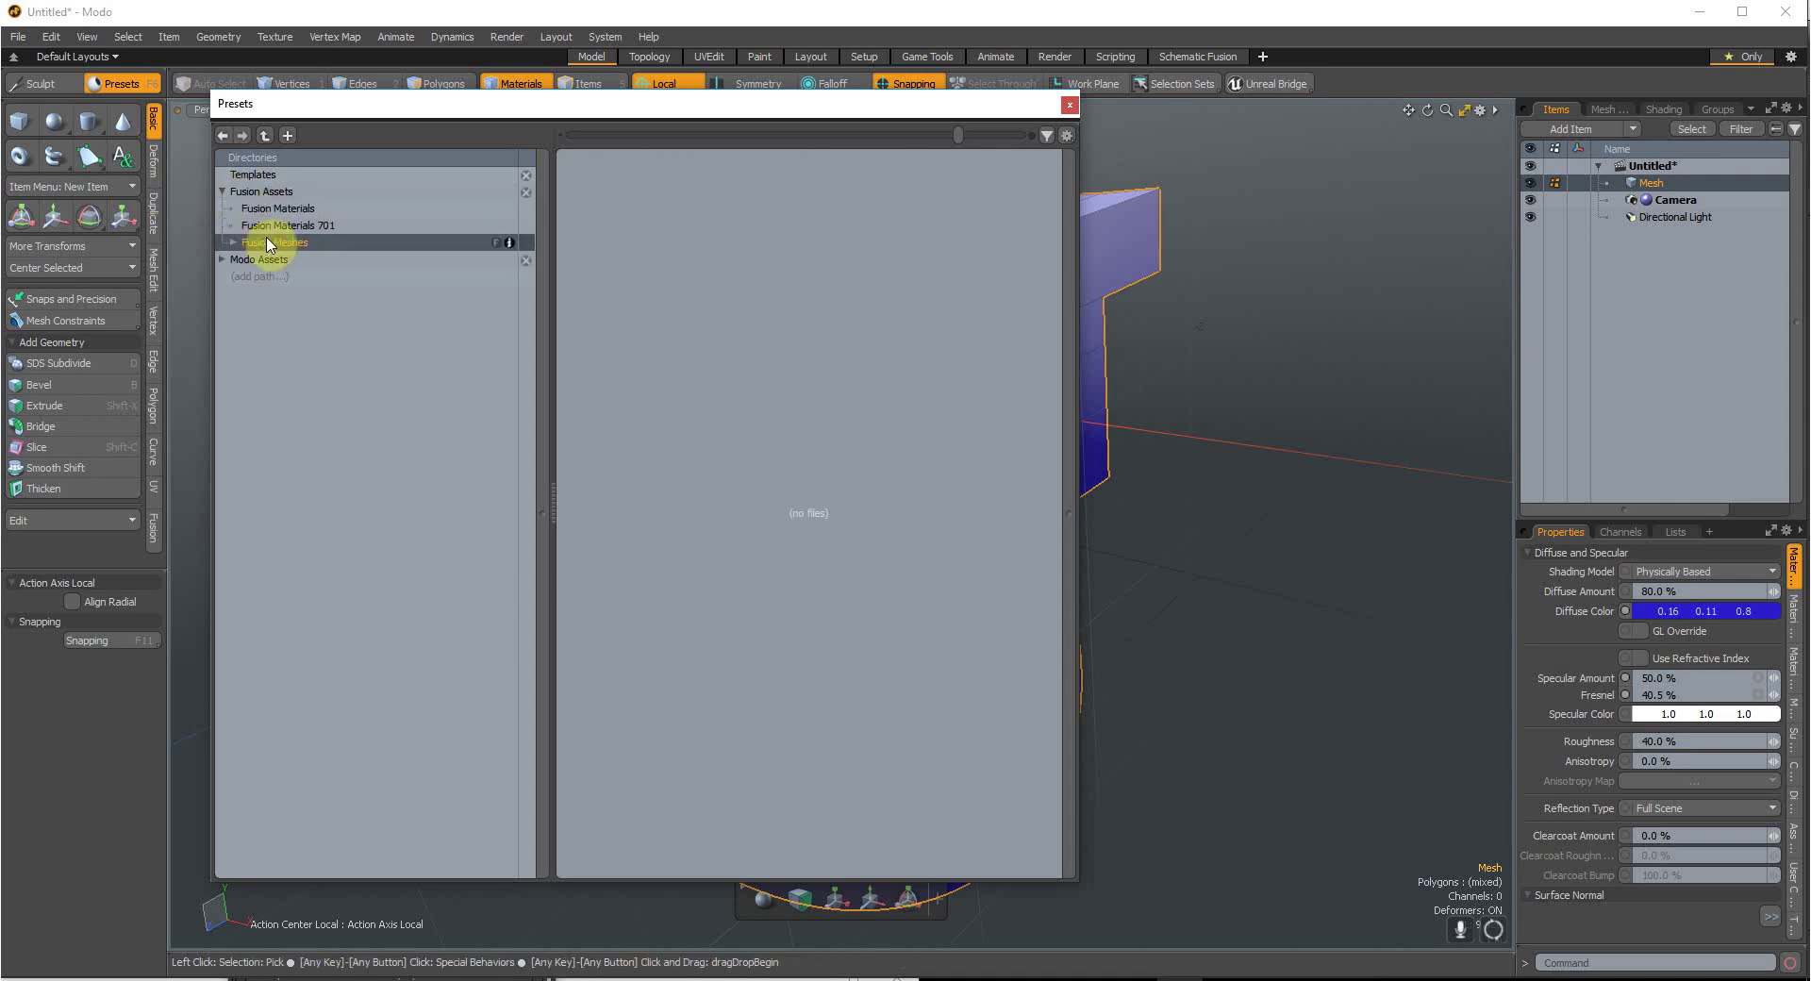
click(223, 191)
Step: Expand Modo Assets and open the Mesh Fusion Assemblies presets under Modo Assemblies, Item Assemblies
click(223, 261)
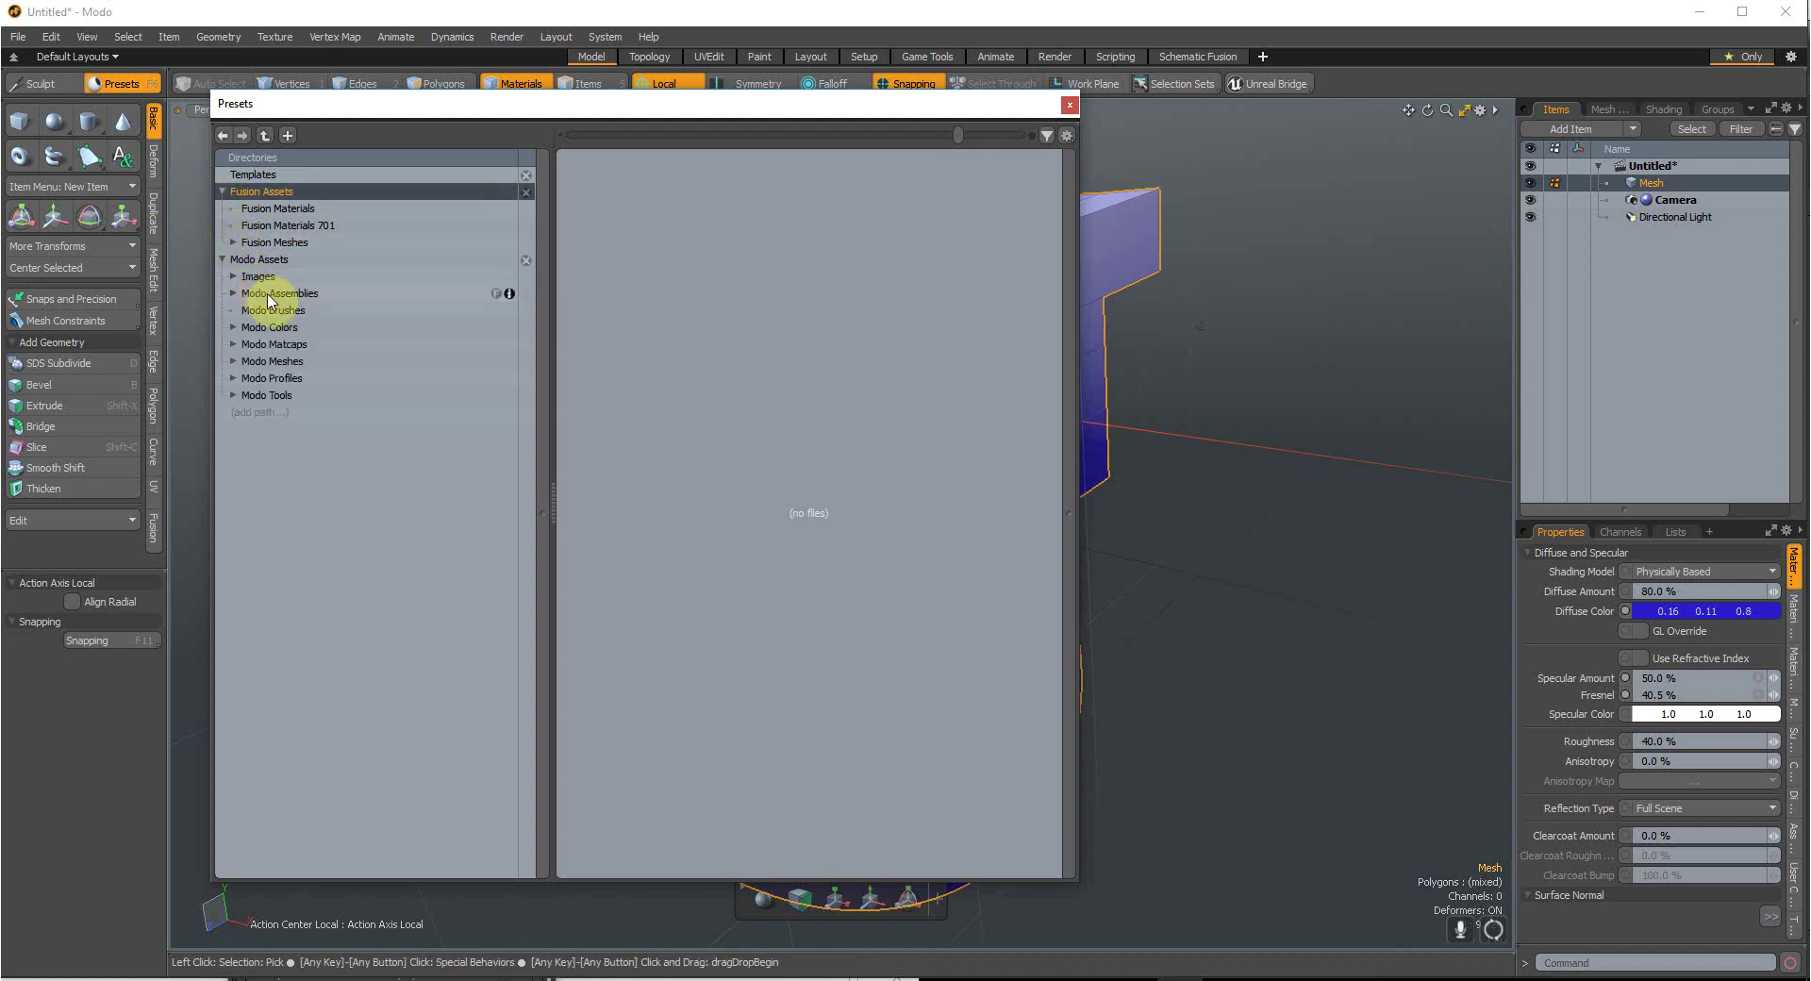
click(269, 297)
click(234, 294)
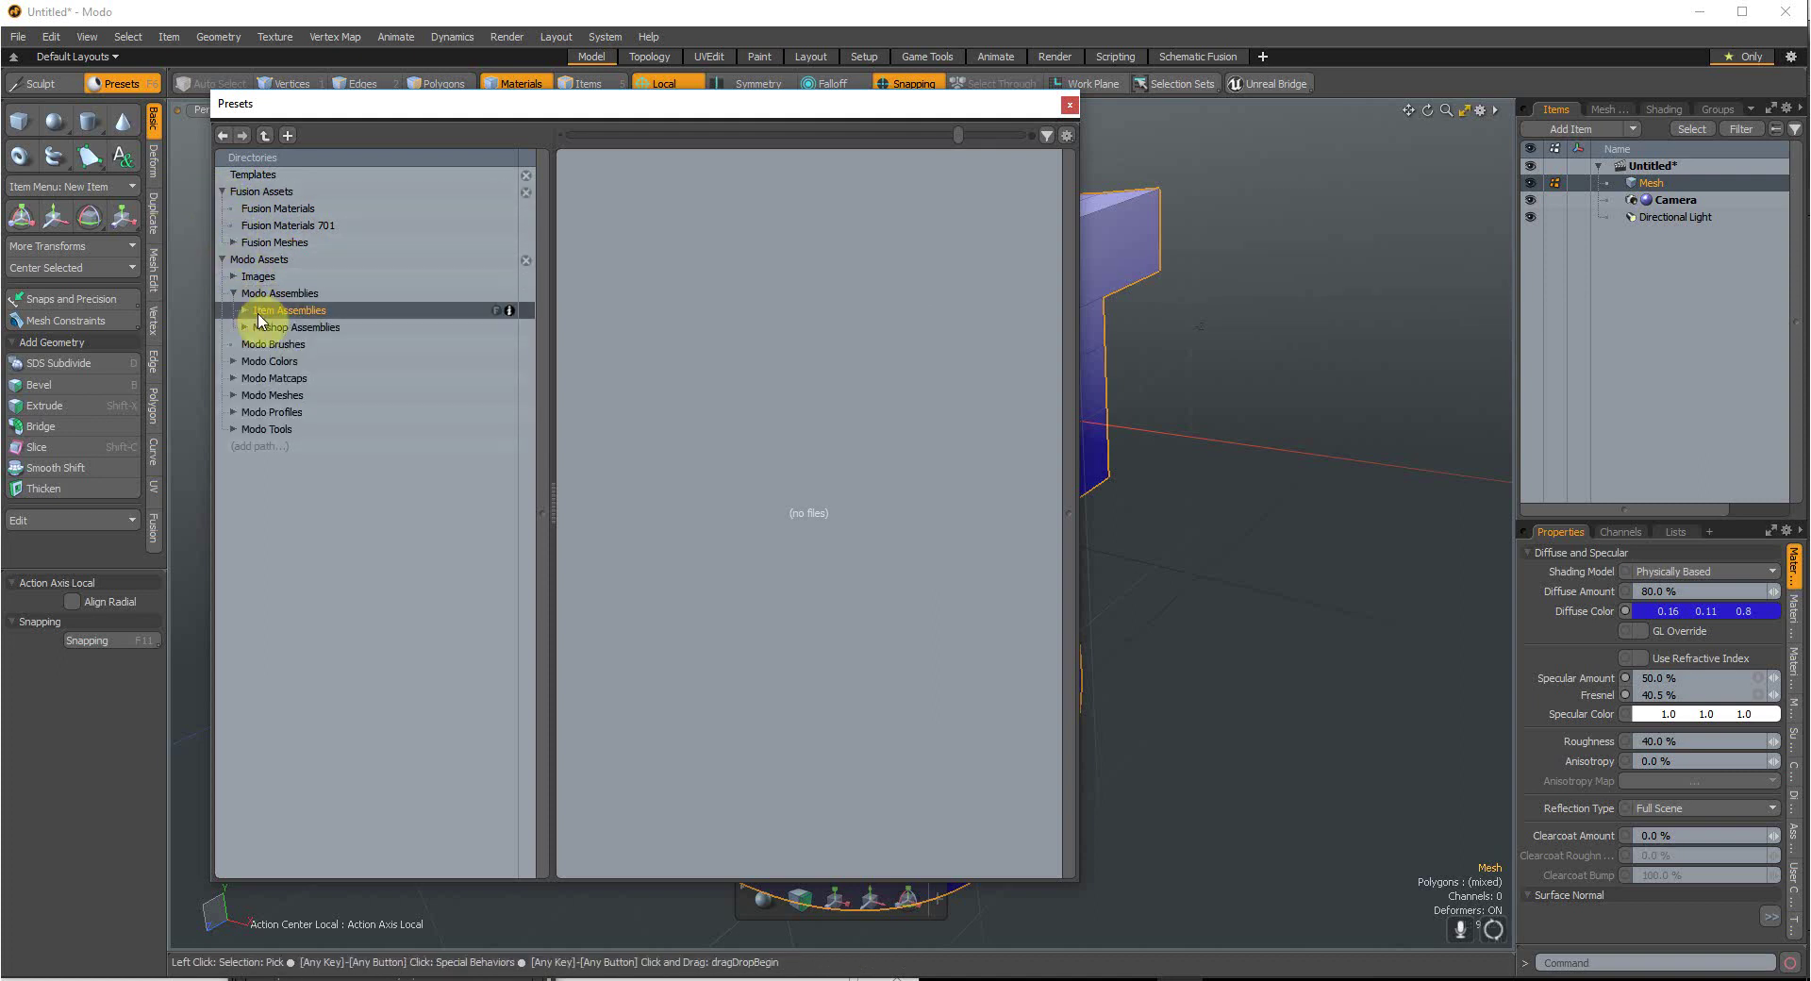
click(245, 311)
click(272, 328)
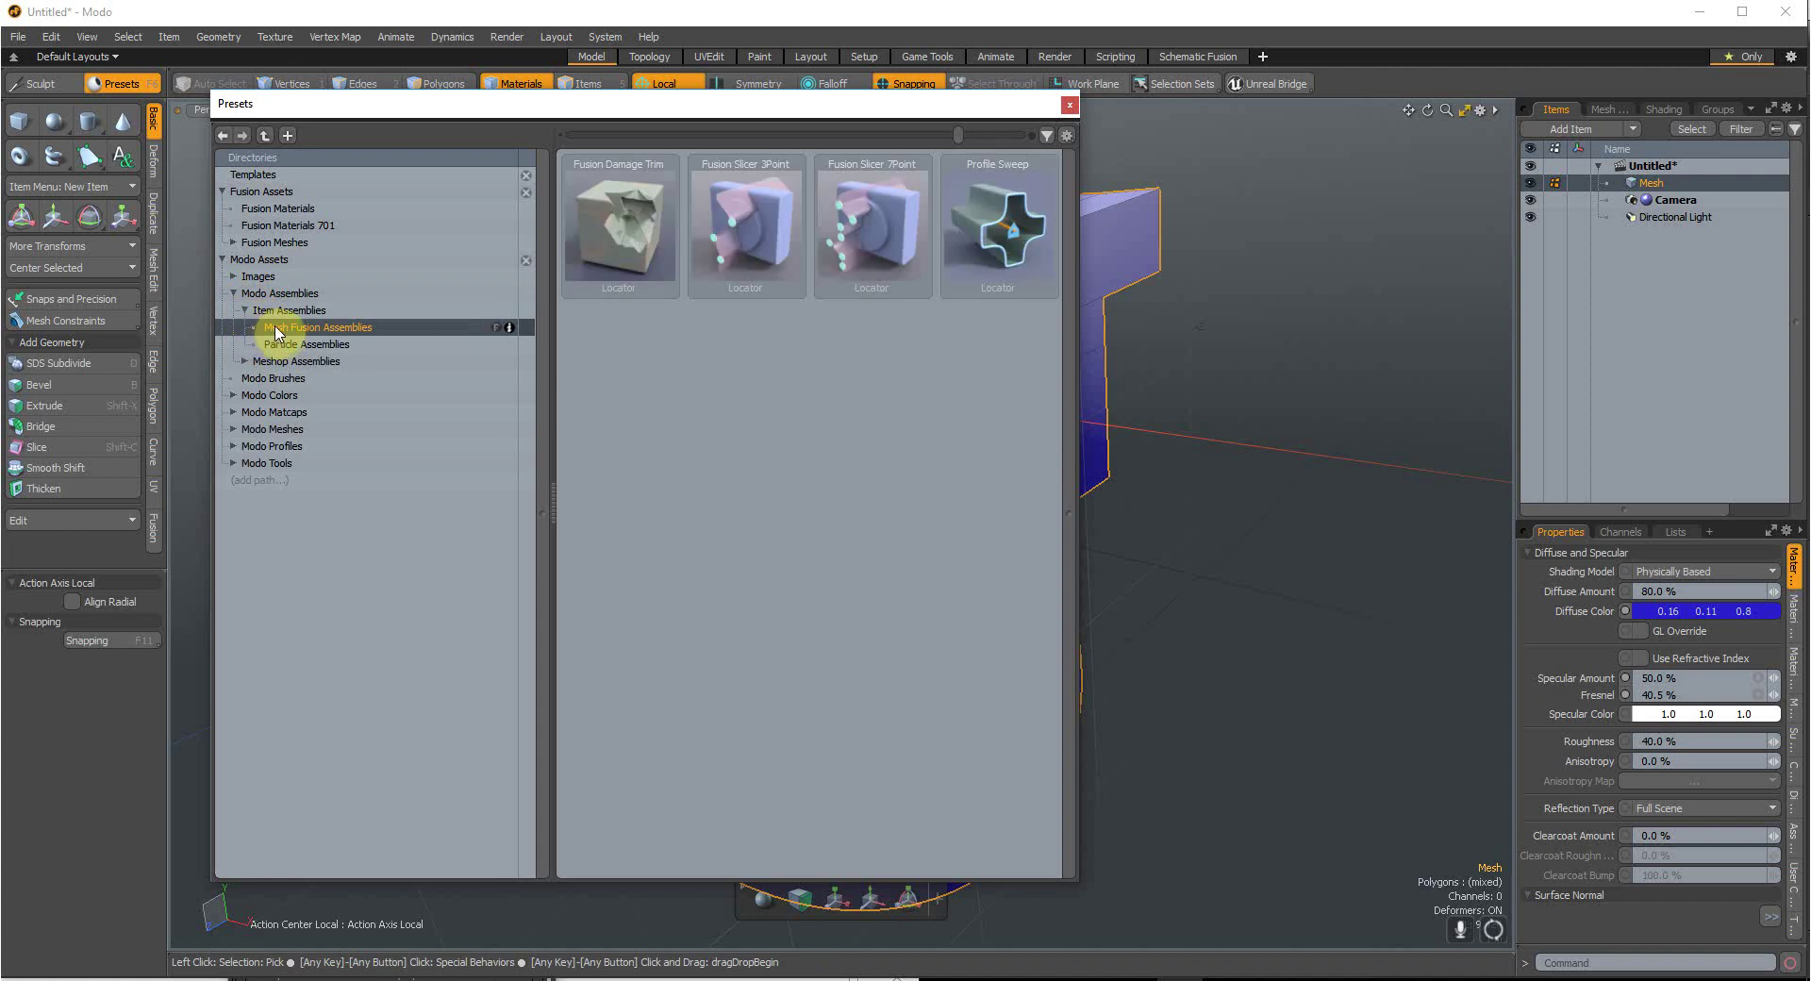
Step: Add the Fusion Damage Trim preset to the scene twice
double_click(629, 224)
drag(629, 225, 1225, 444)
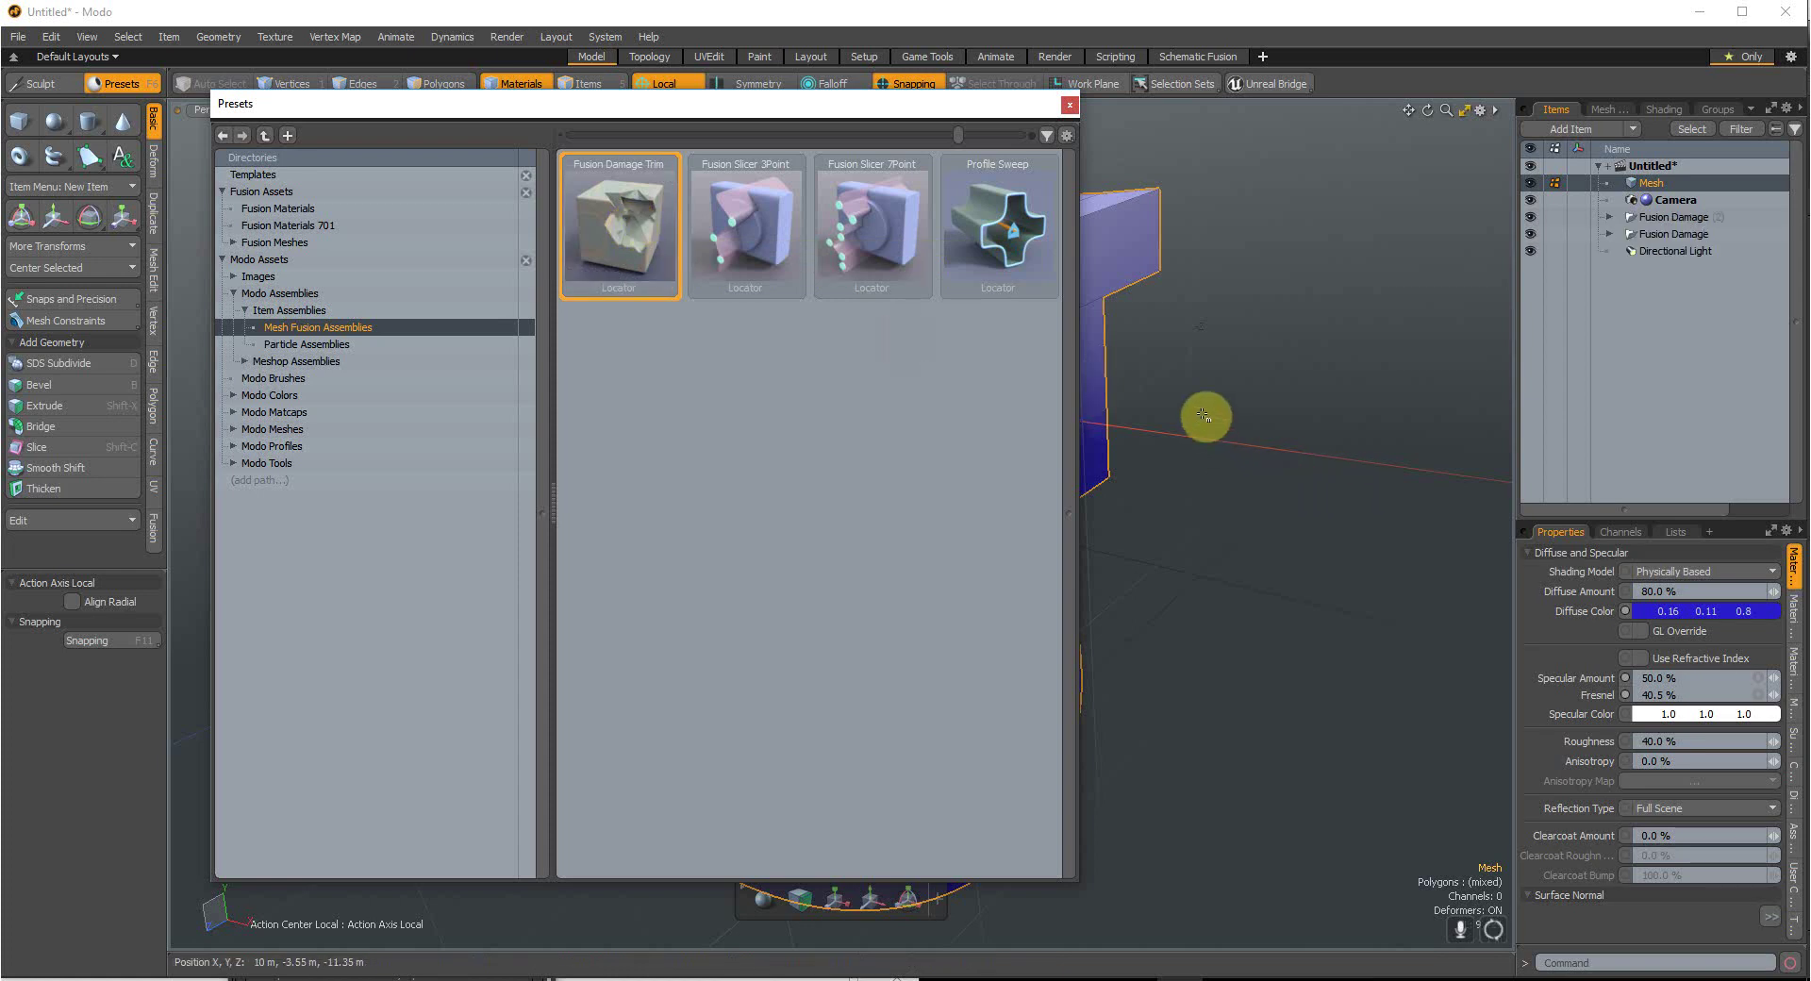
click(1161, 336)
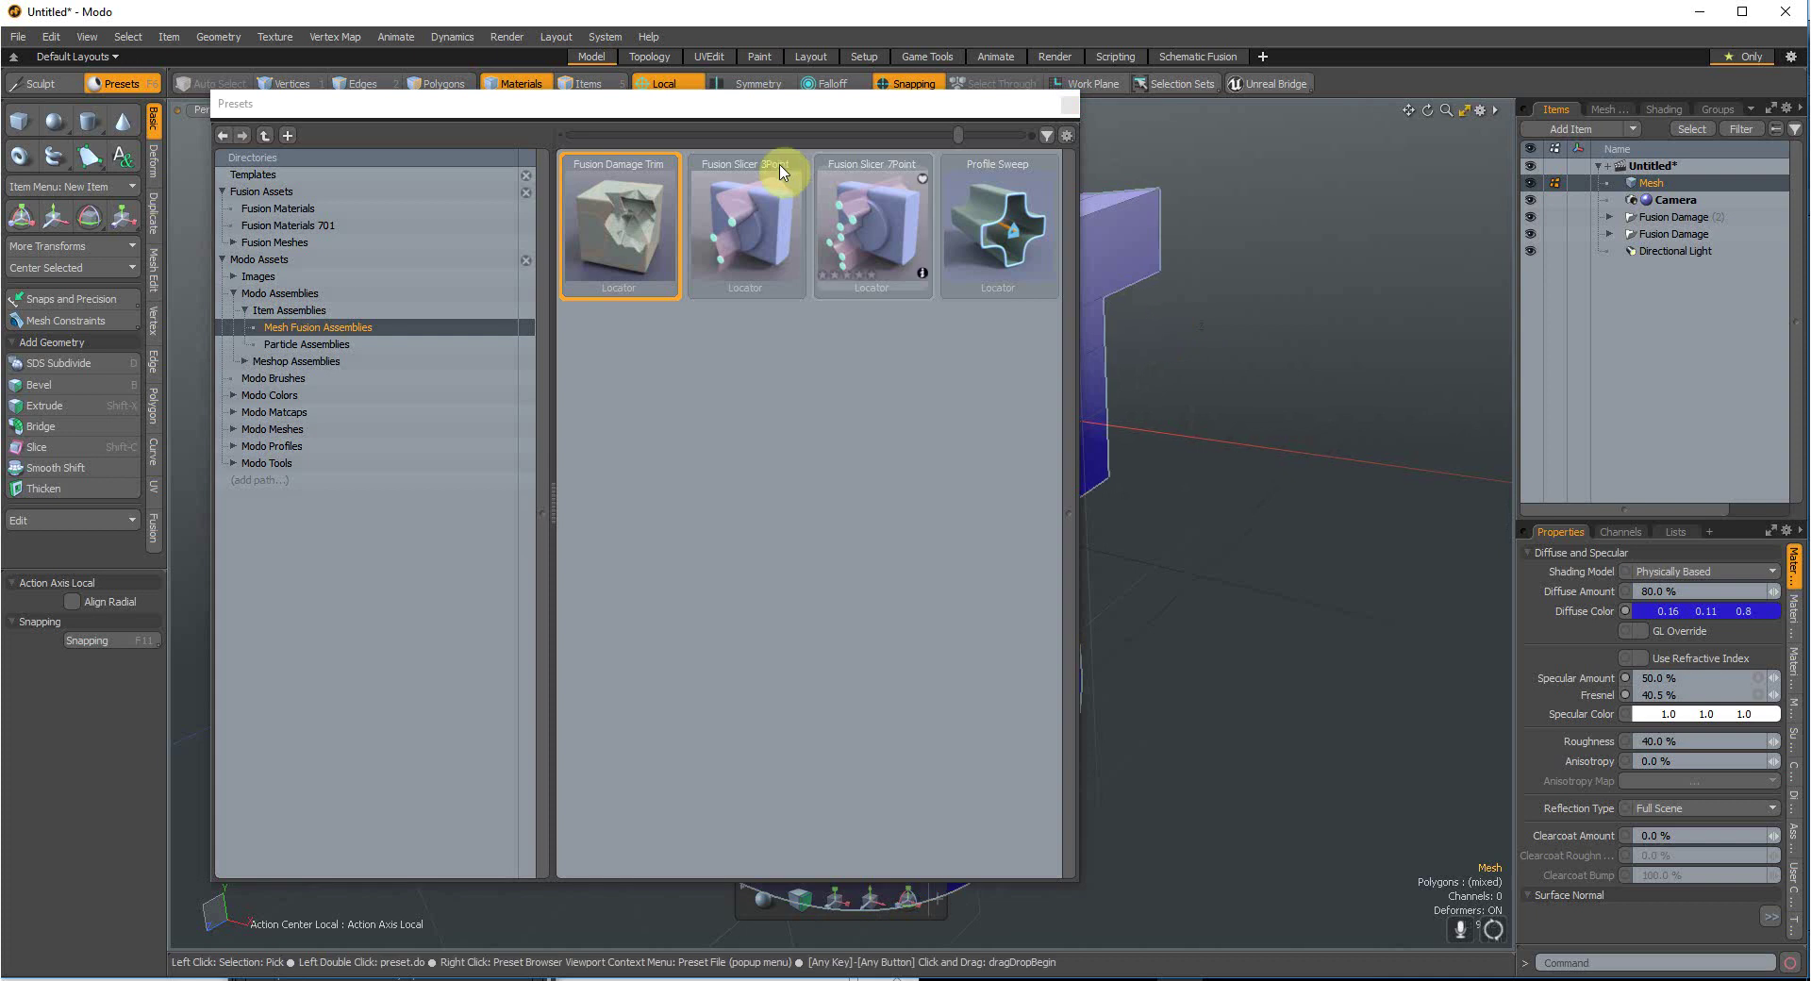
Step: Move the Presets window clear of the model and place another Fusion Damage Trim preset onto the sphere
drag(760, 104, 480, 732)
scroll(953, 352, down, 4)
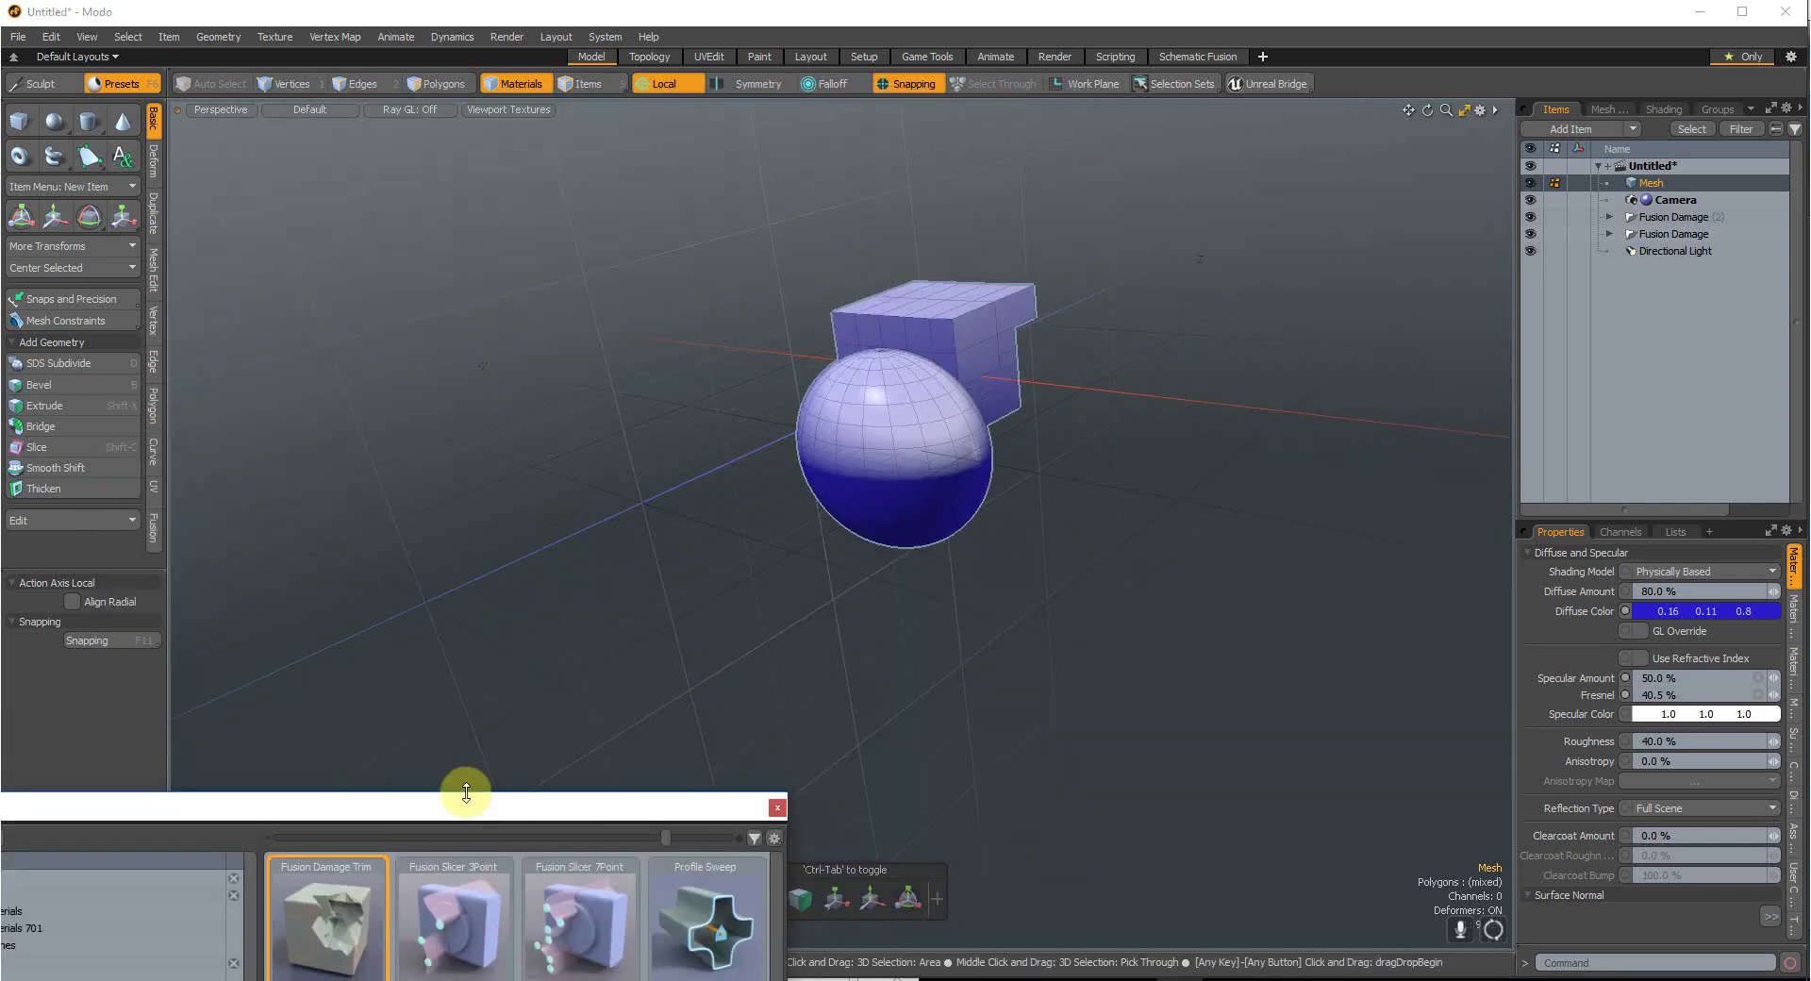
drag(326, 915, 821, 429)
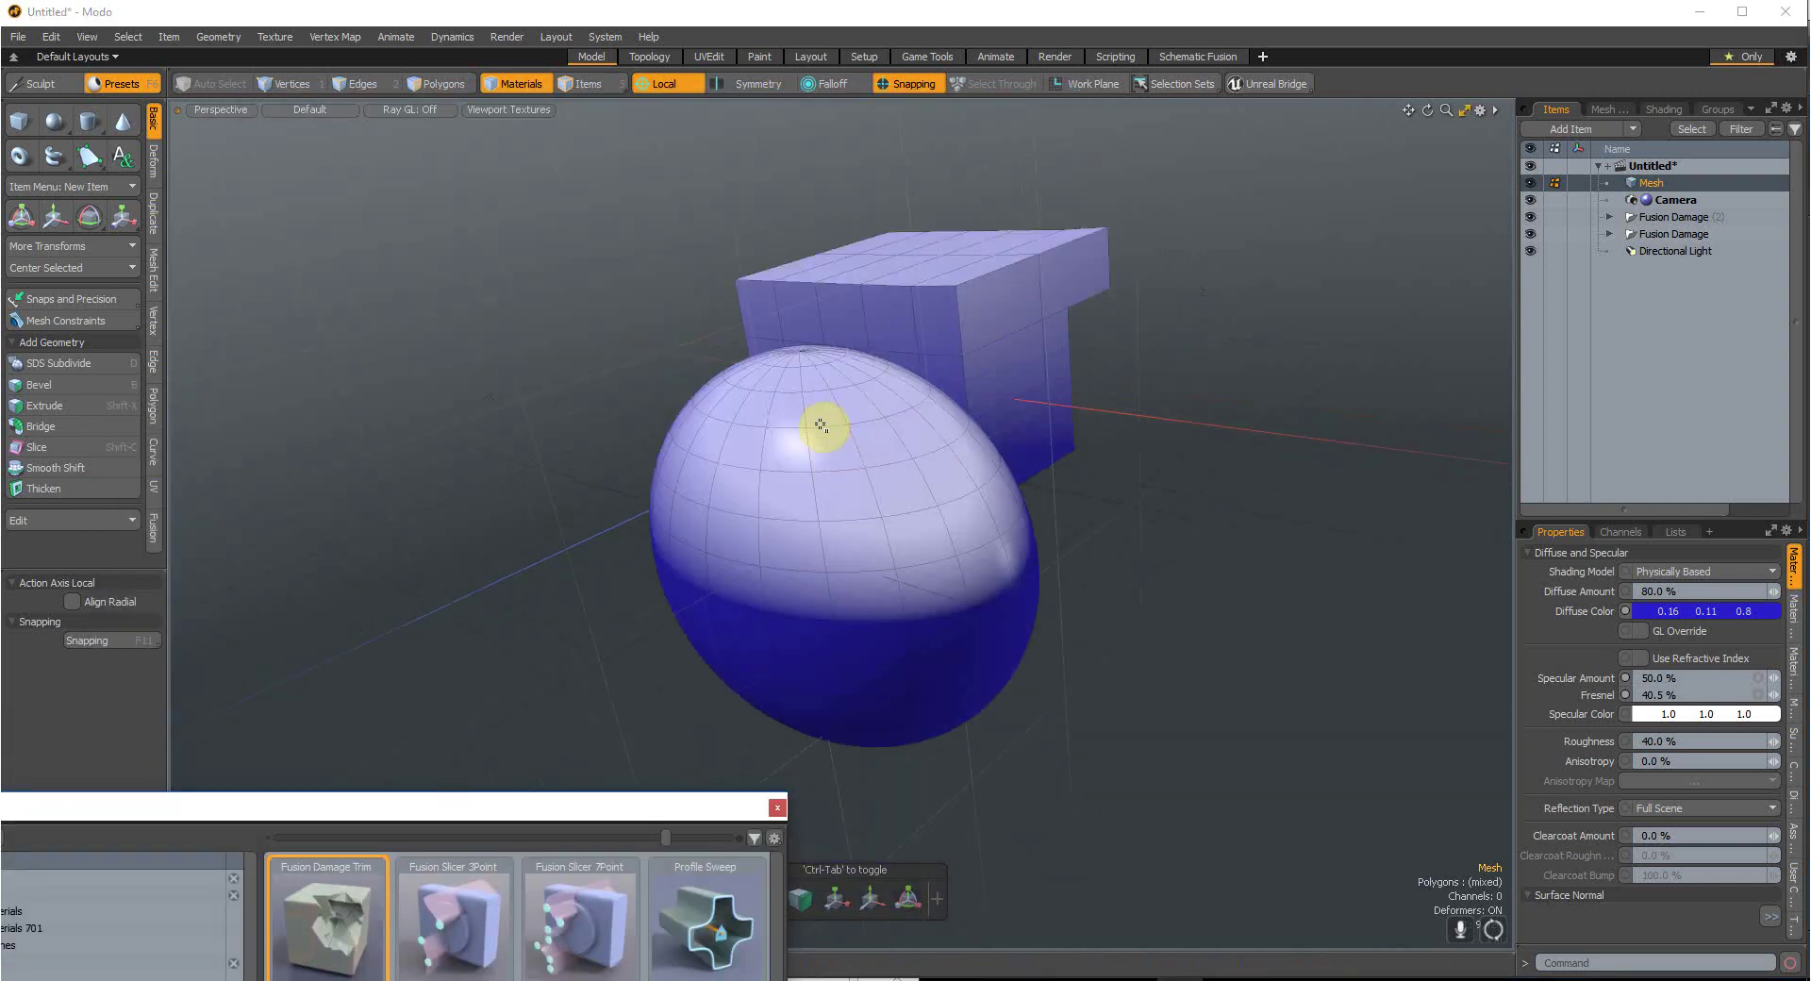
scroll(827, 404, up, 3)
scroll(827, 404, down, 3)
drag(462, 808, 817, 140)
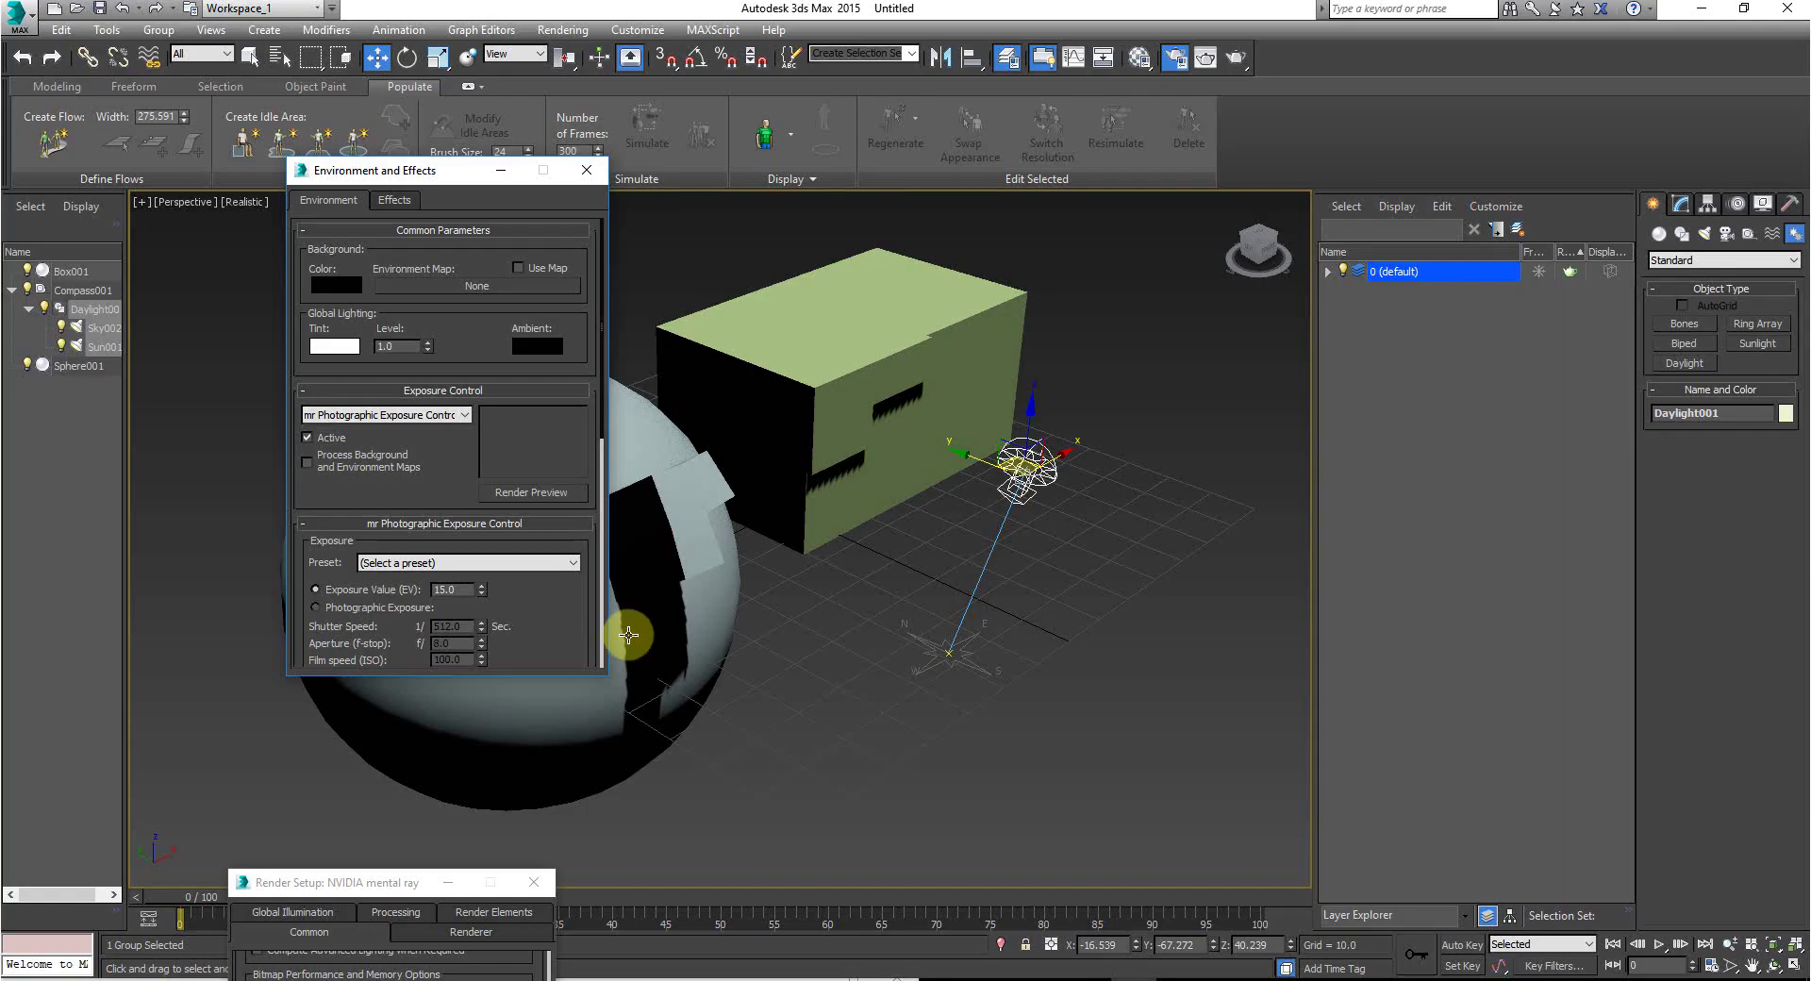
Step: Switch to 3ds Max and review the mr Photographic Exposure Control settings in the Environment and Effects window
scroll(569, 598, down, 2)
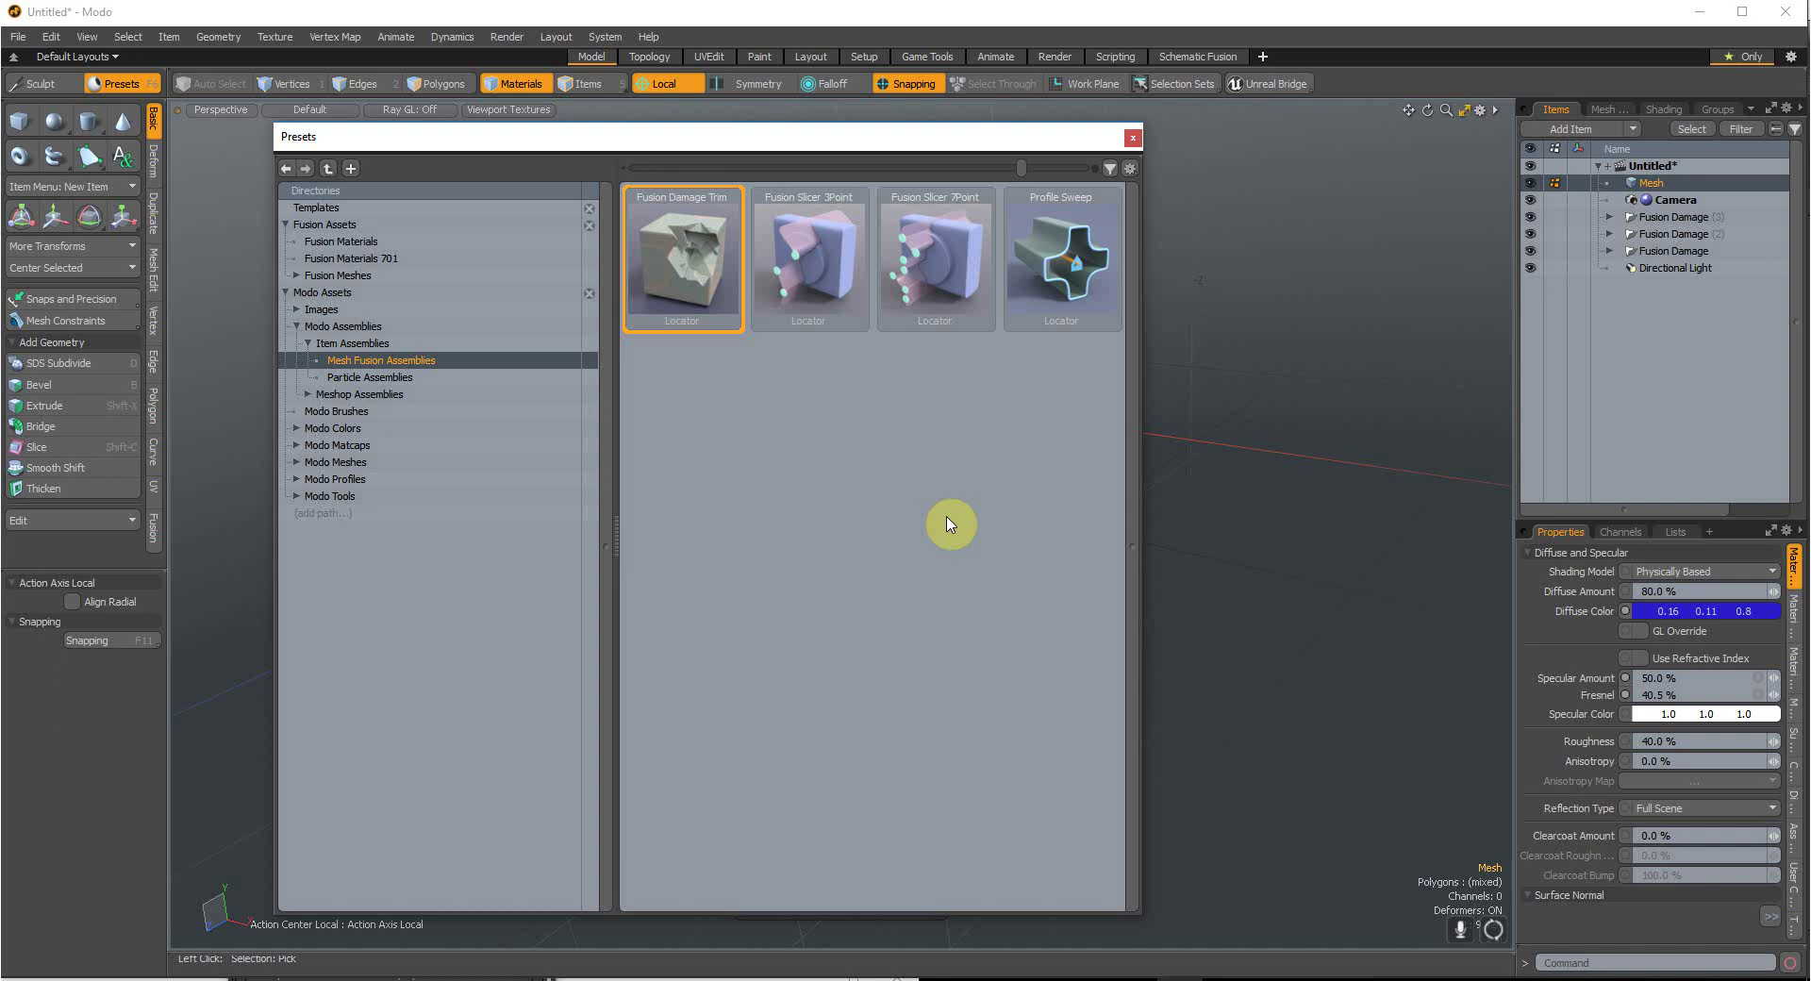
Step: Switch to Modo, move the Presets window out of the way, and examine the sphere and box at near and far distances
drag(598, 139, 619, 858)
scroll(732, 424, up, 5)
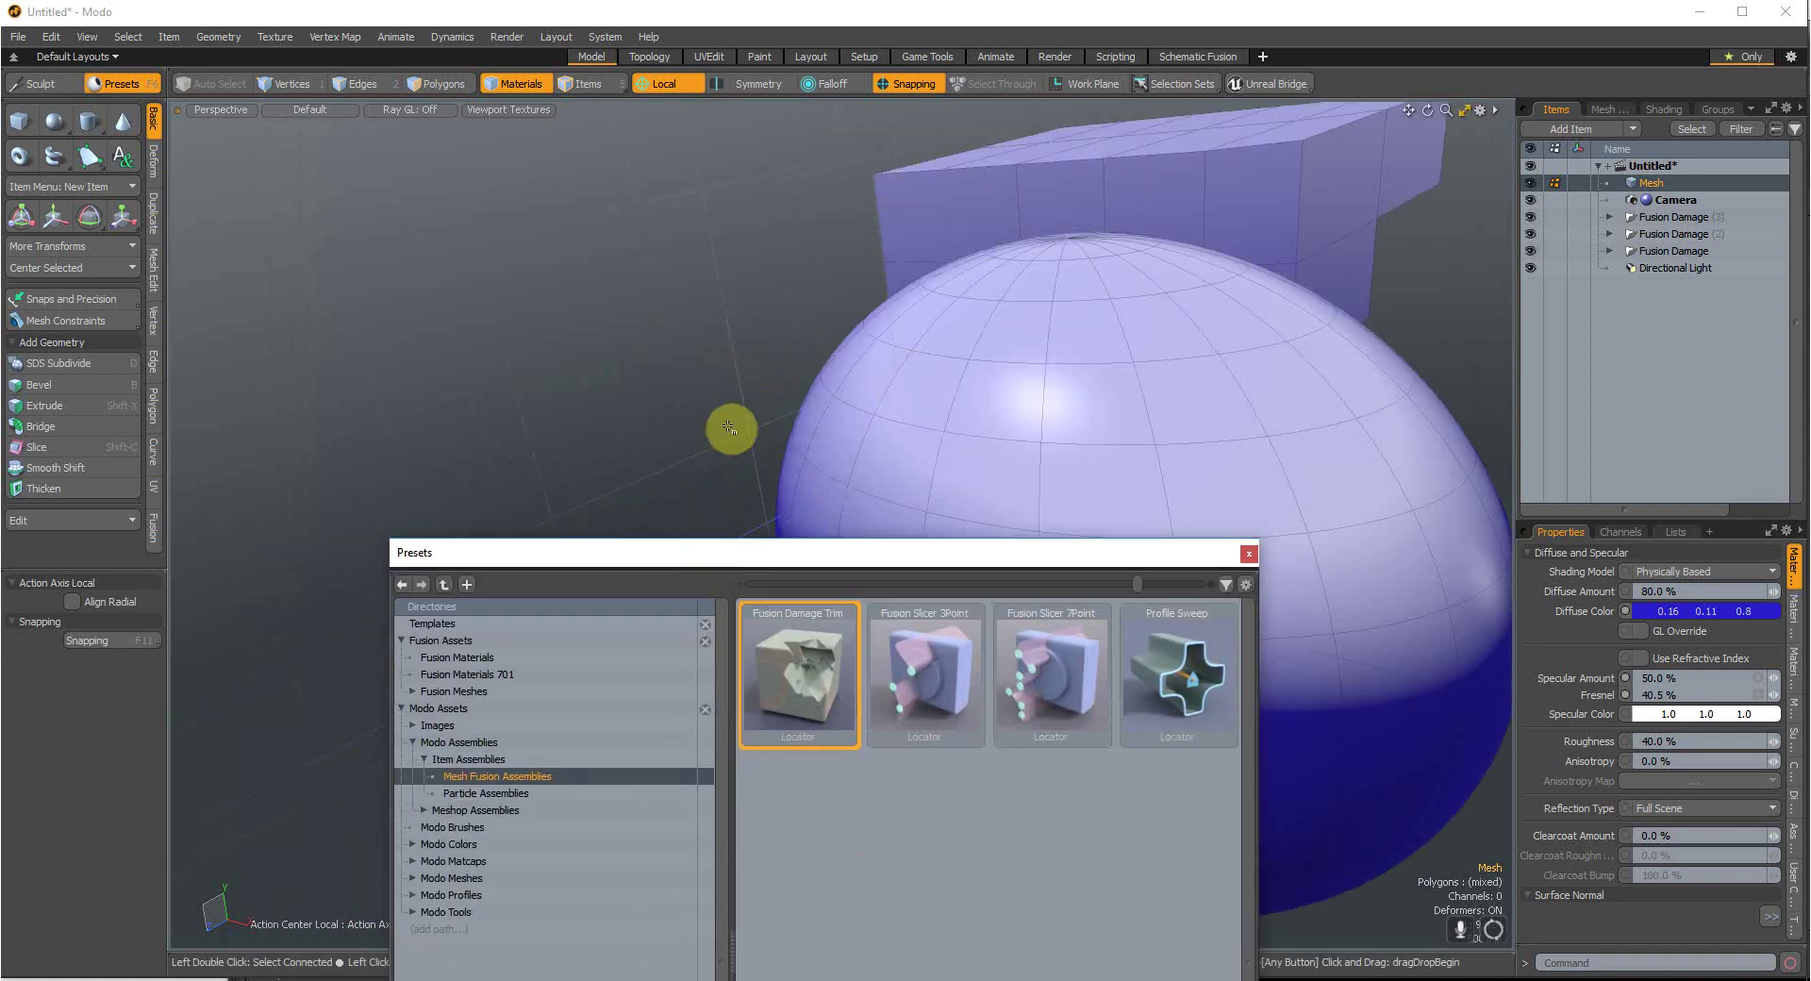
scroll(634, 451, down, 4)
scroll(1021, 366, up, 4)
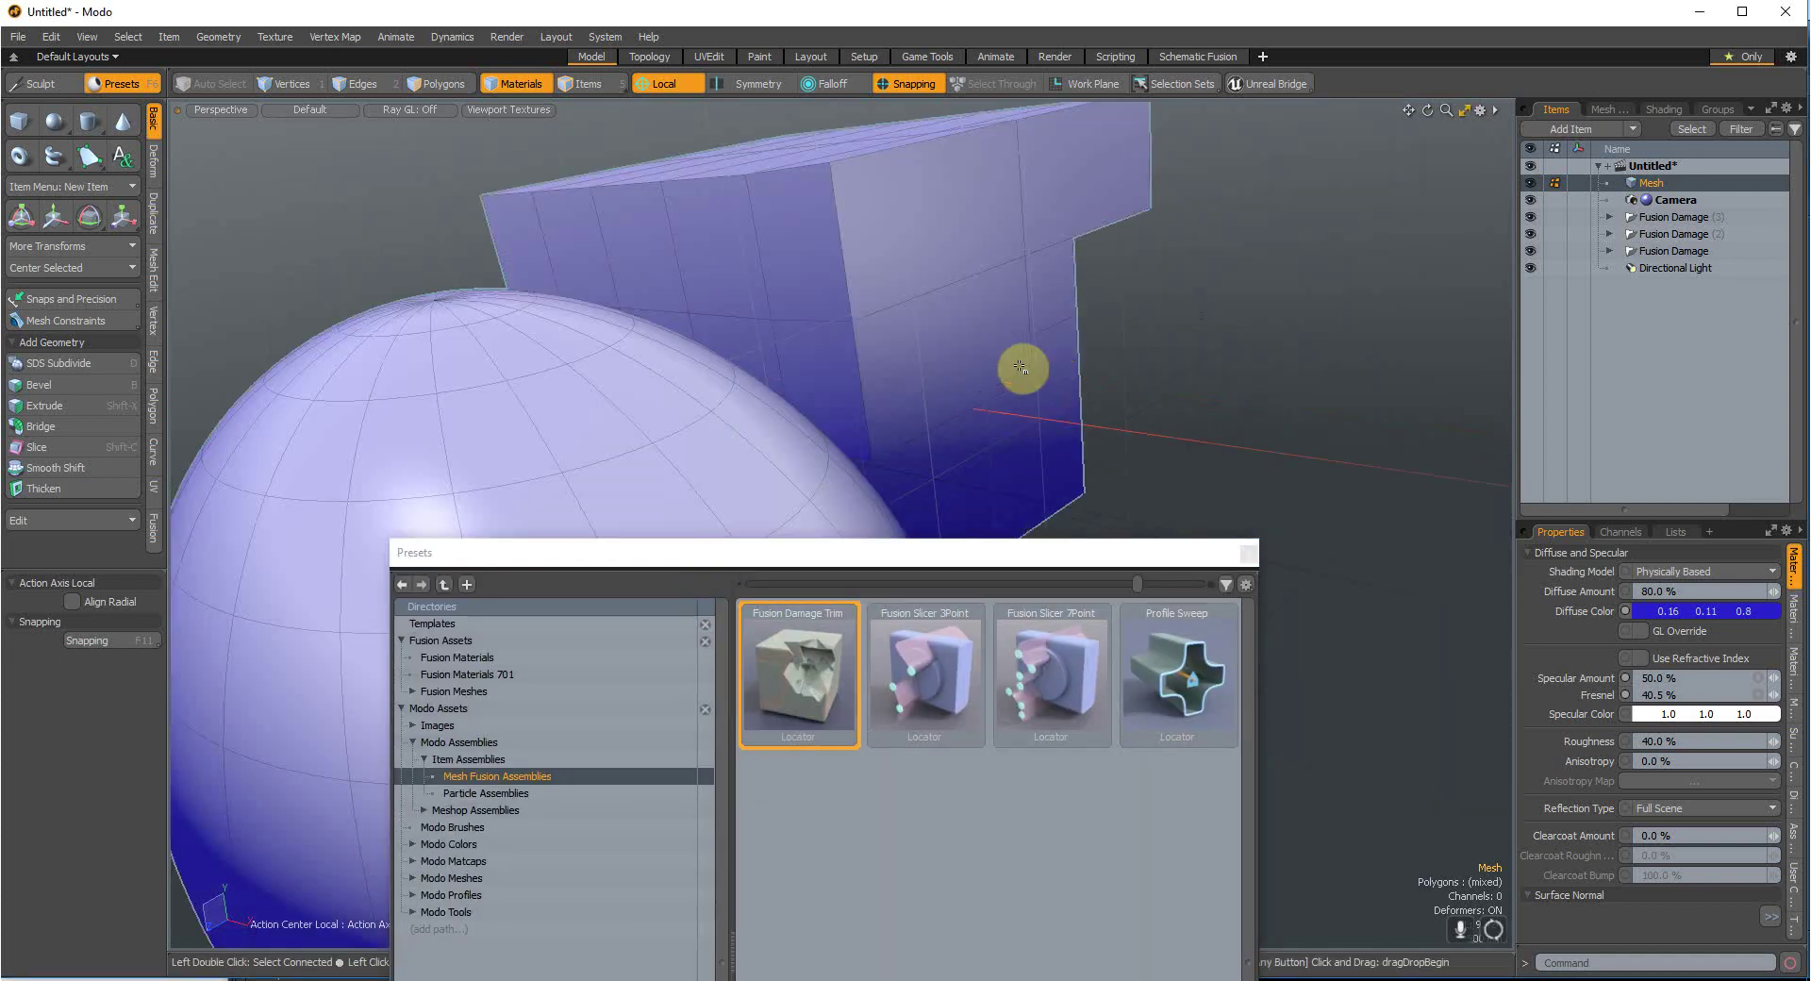
scroll(1020, 366, down, 6)
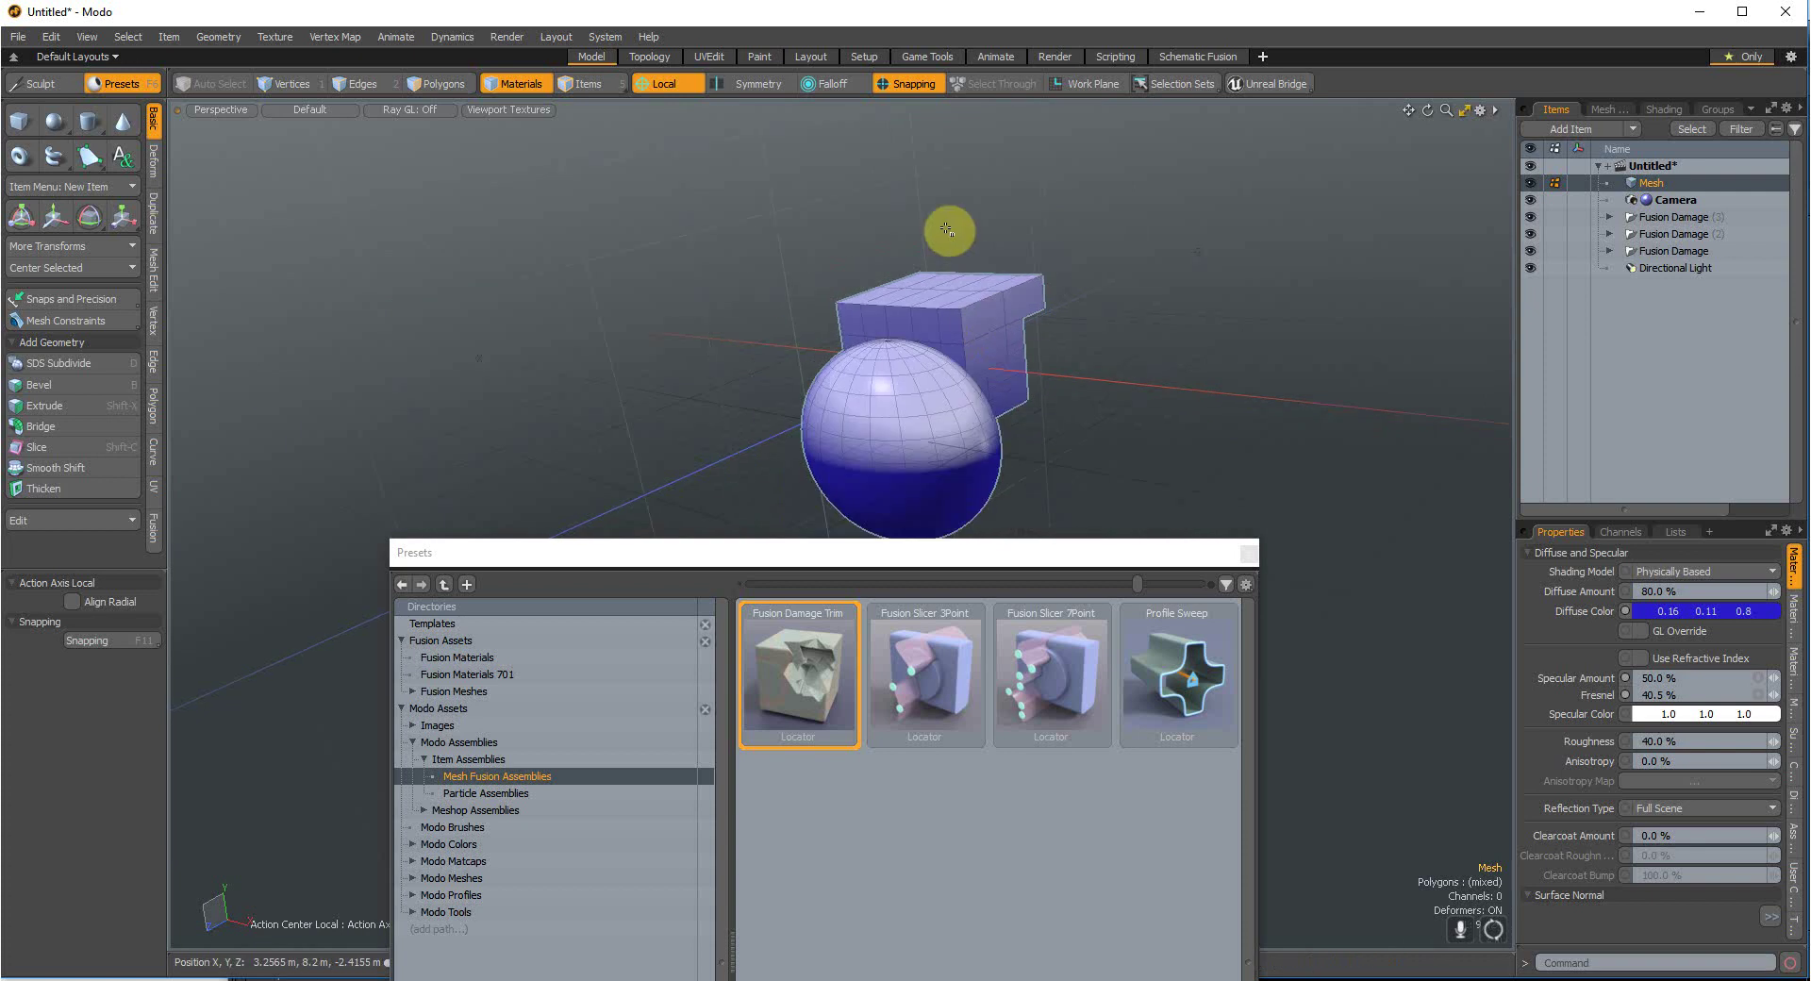
scroll(950, 235, up, 3)
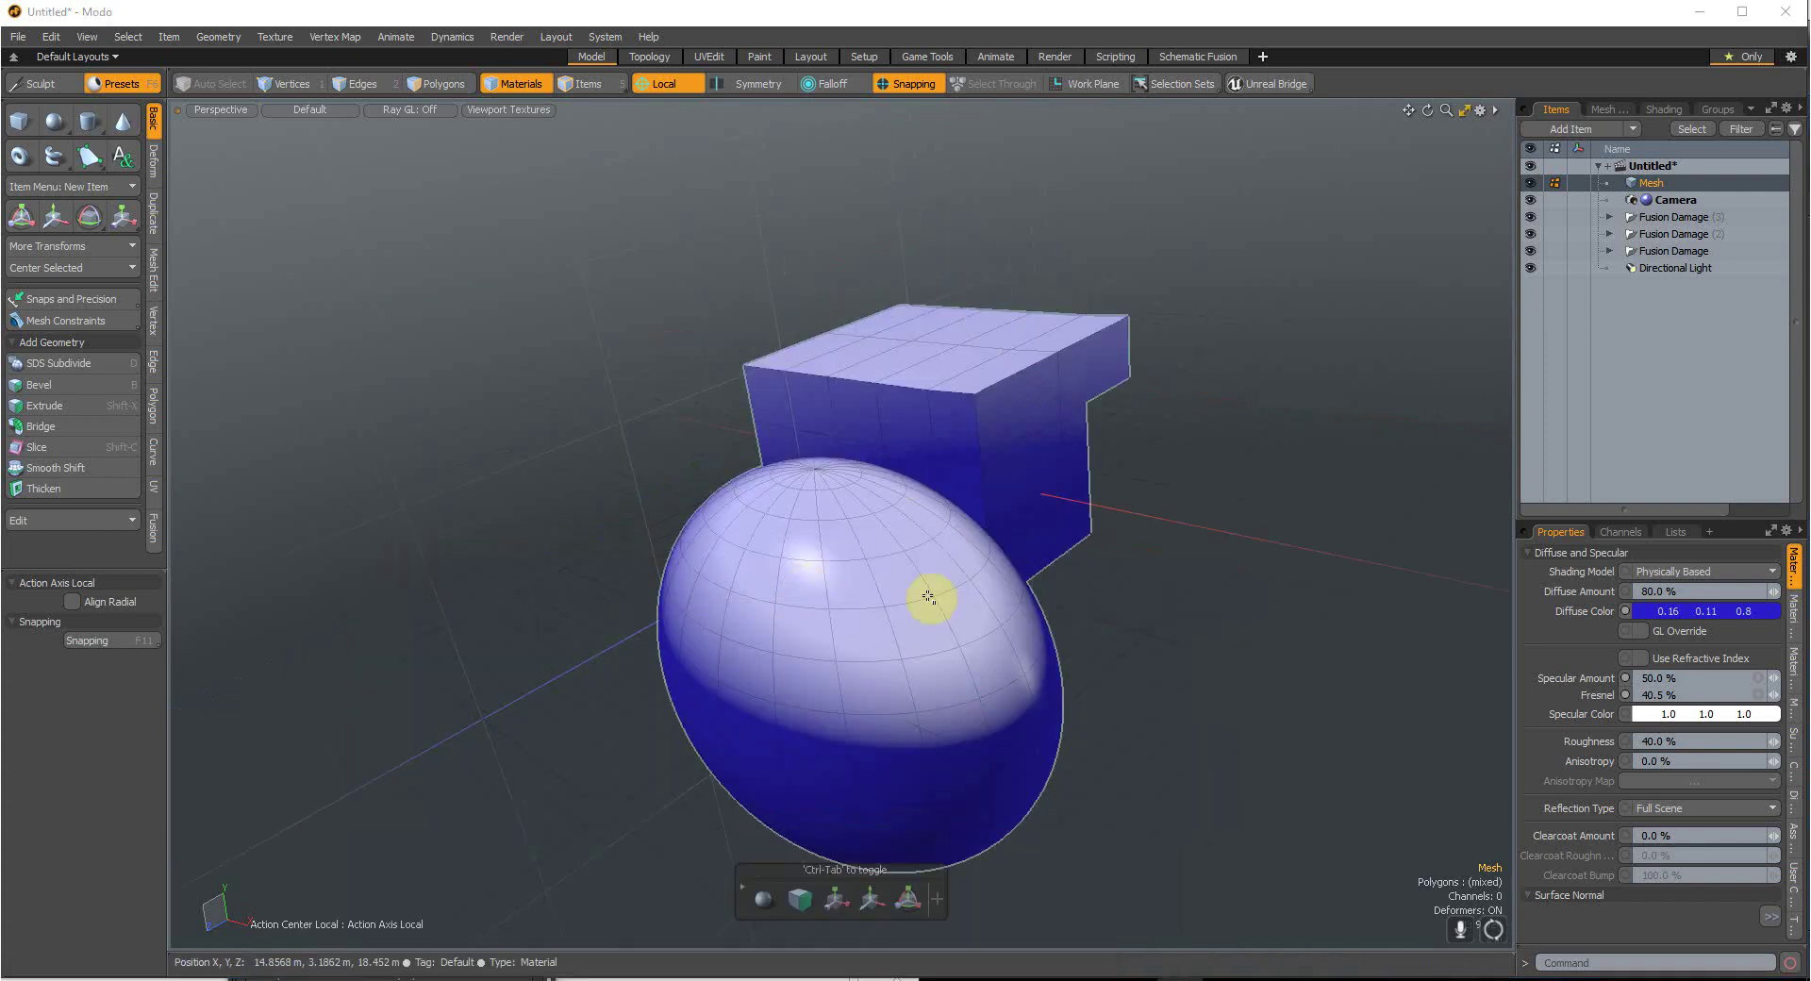
scroll(943, 618, down, 3)
scroll(943, 618, up, 3)
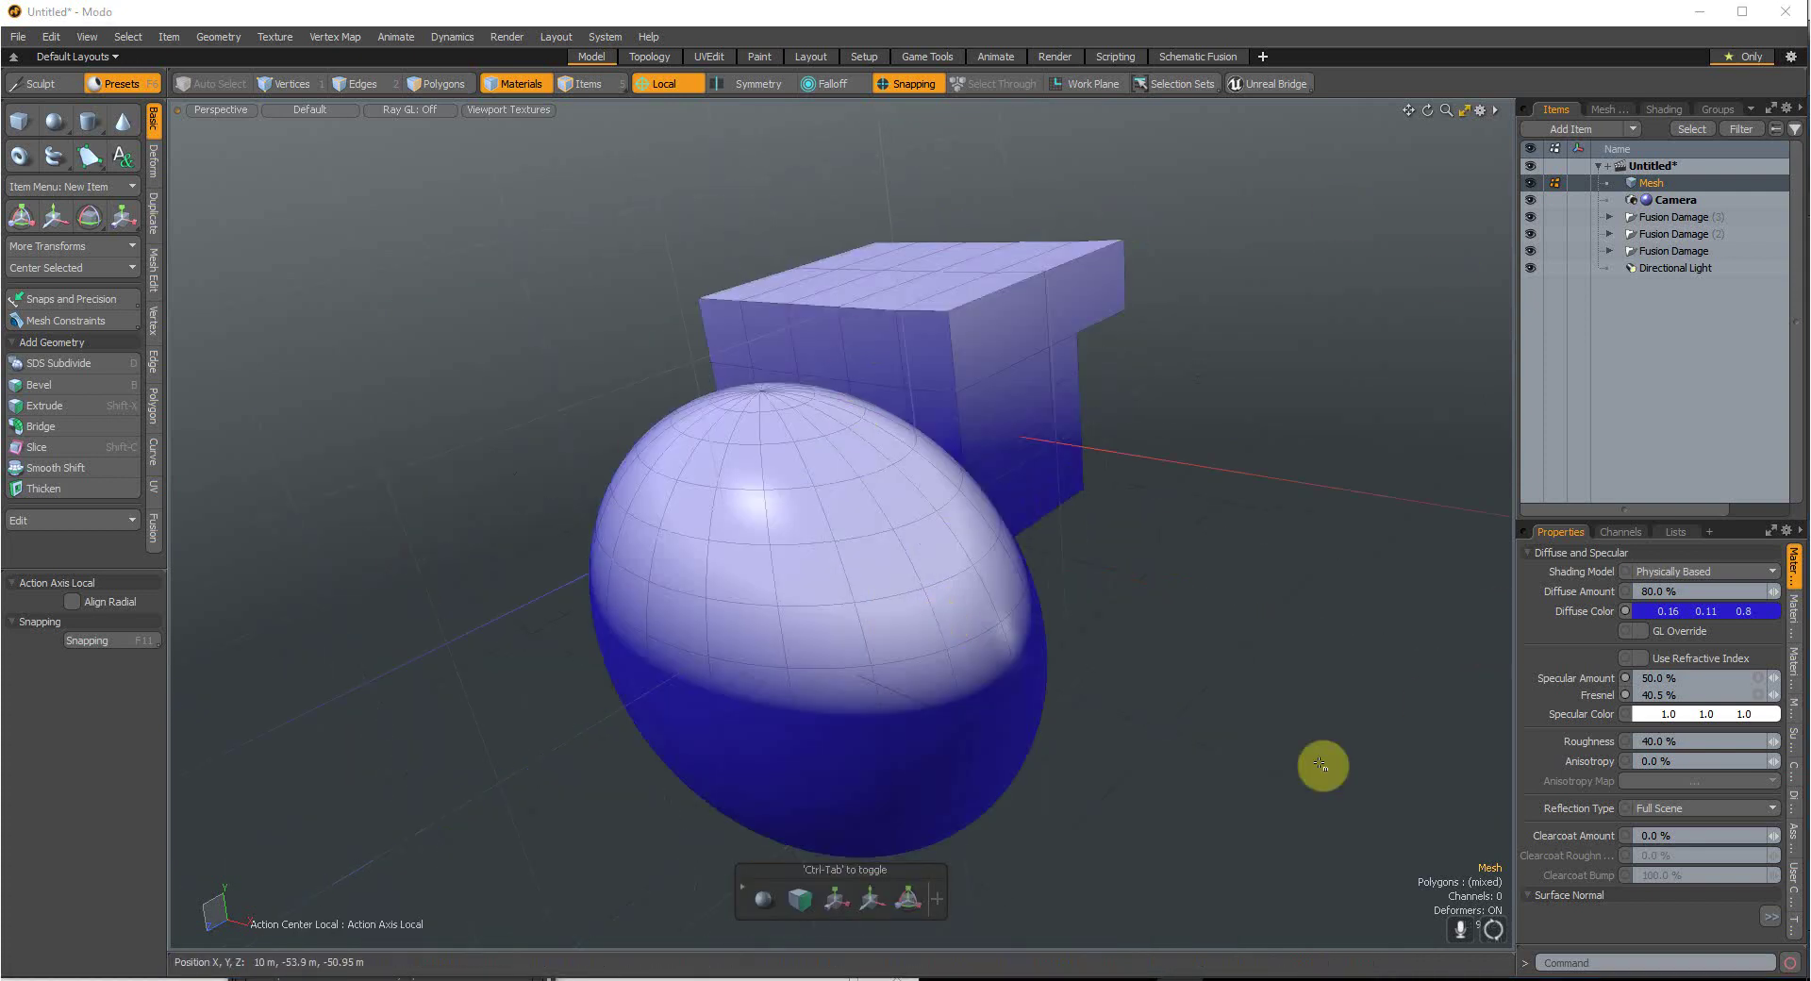
scroll(531, 410, up, 2)
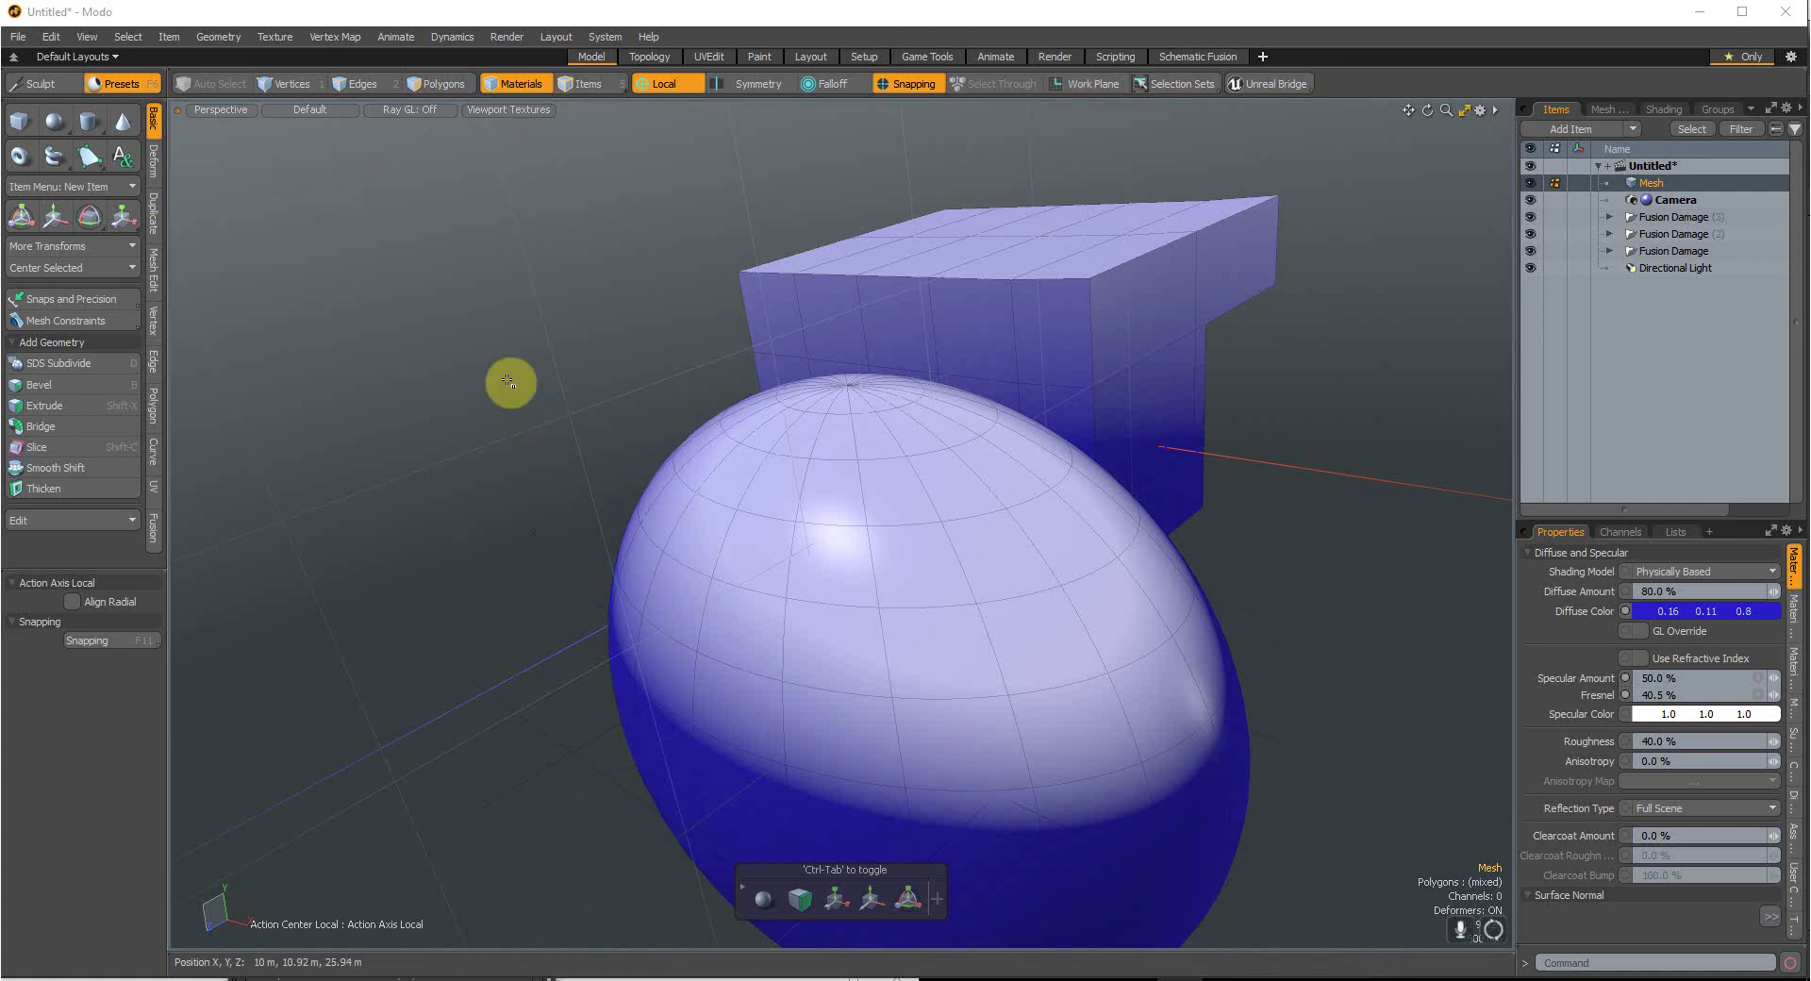
scroll(509, 381, down, 2)
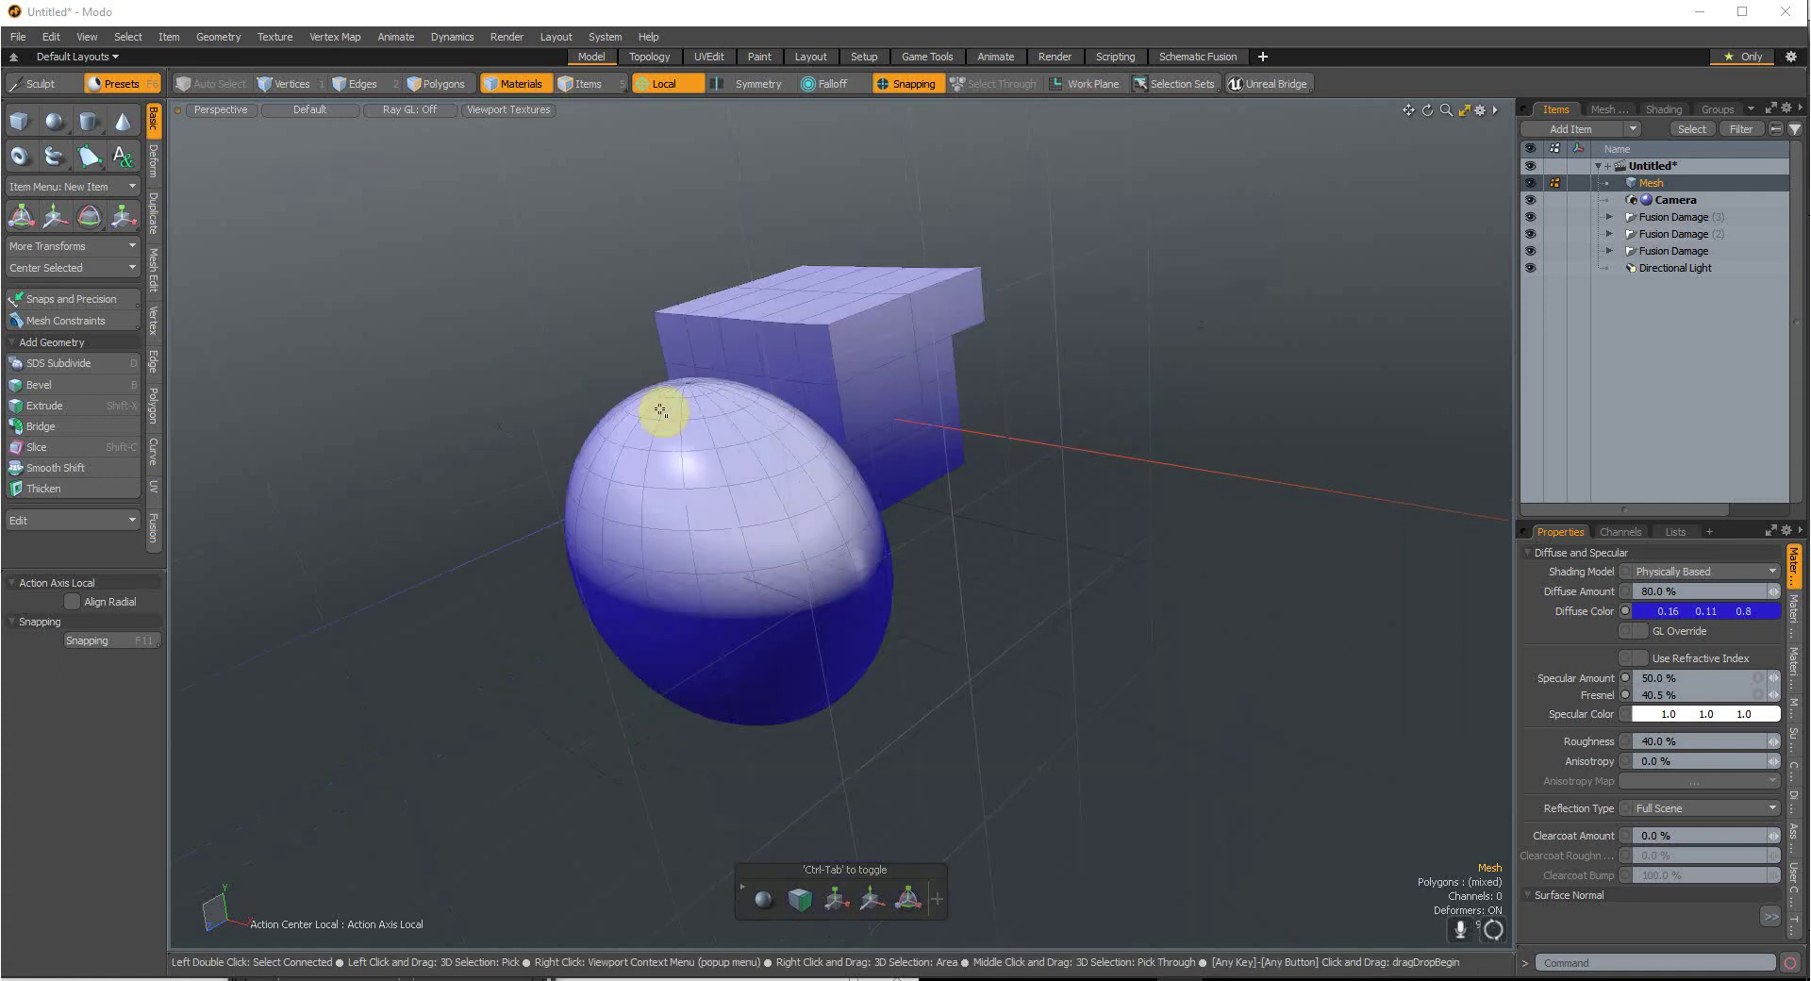
scroll(661, 410, up, 3)
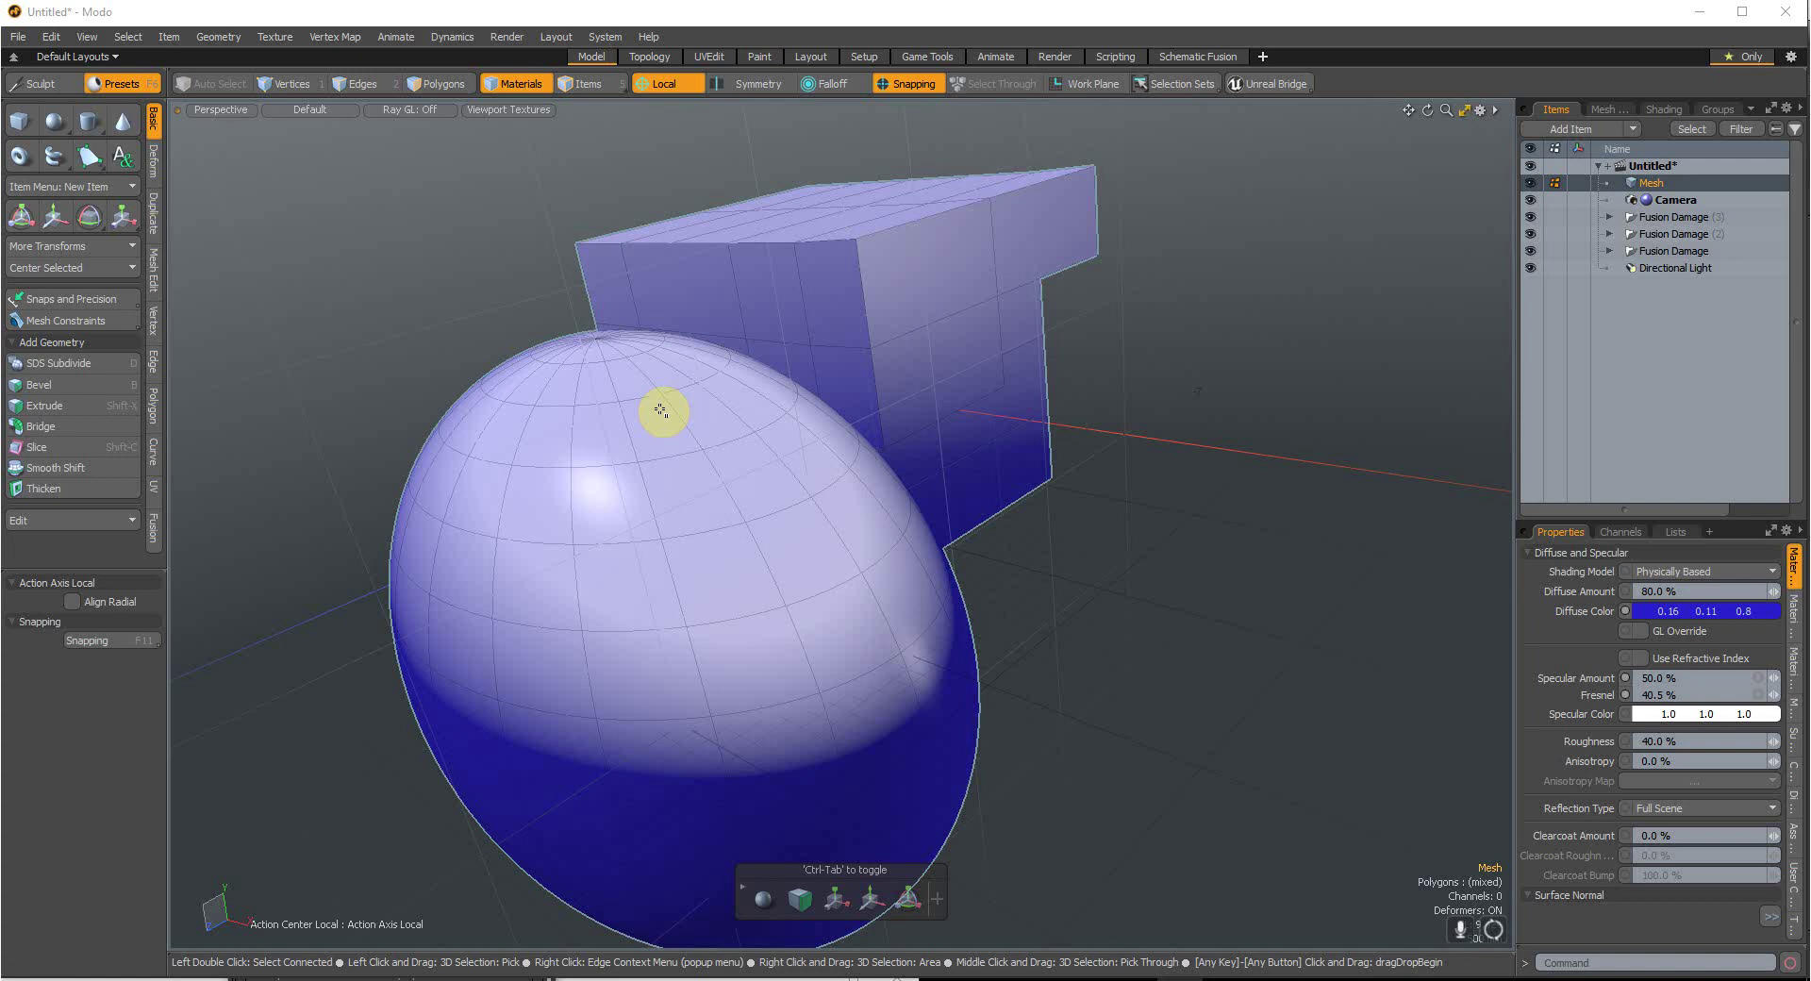
Step: Review the Curve, Polygon, Edge, Vertex and Mesh Edit tool sets, and open the Sculpt tools
click(153, 459)
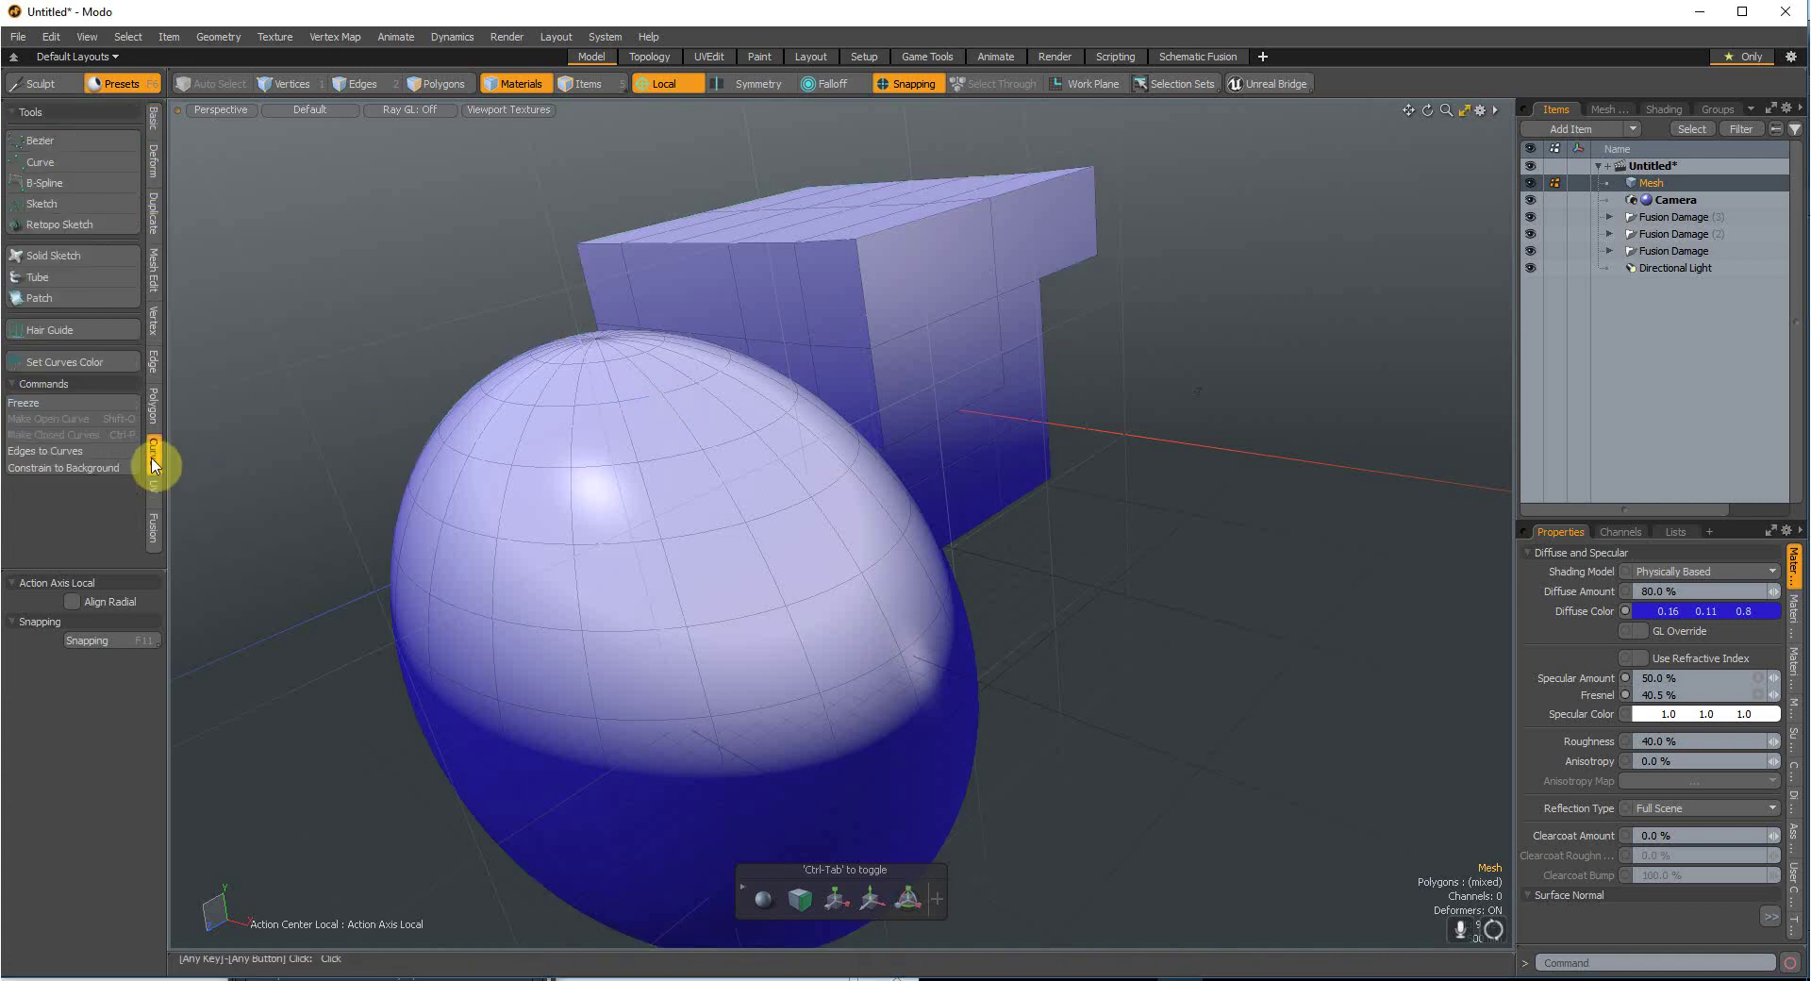
click(154, 401)
click(154, 364)
click(159, 324)
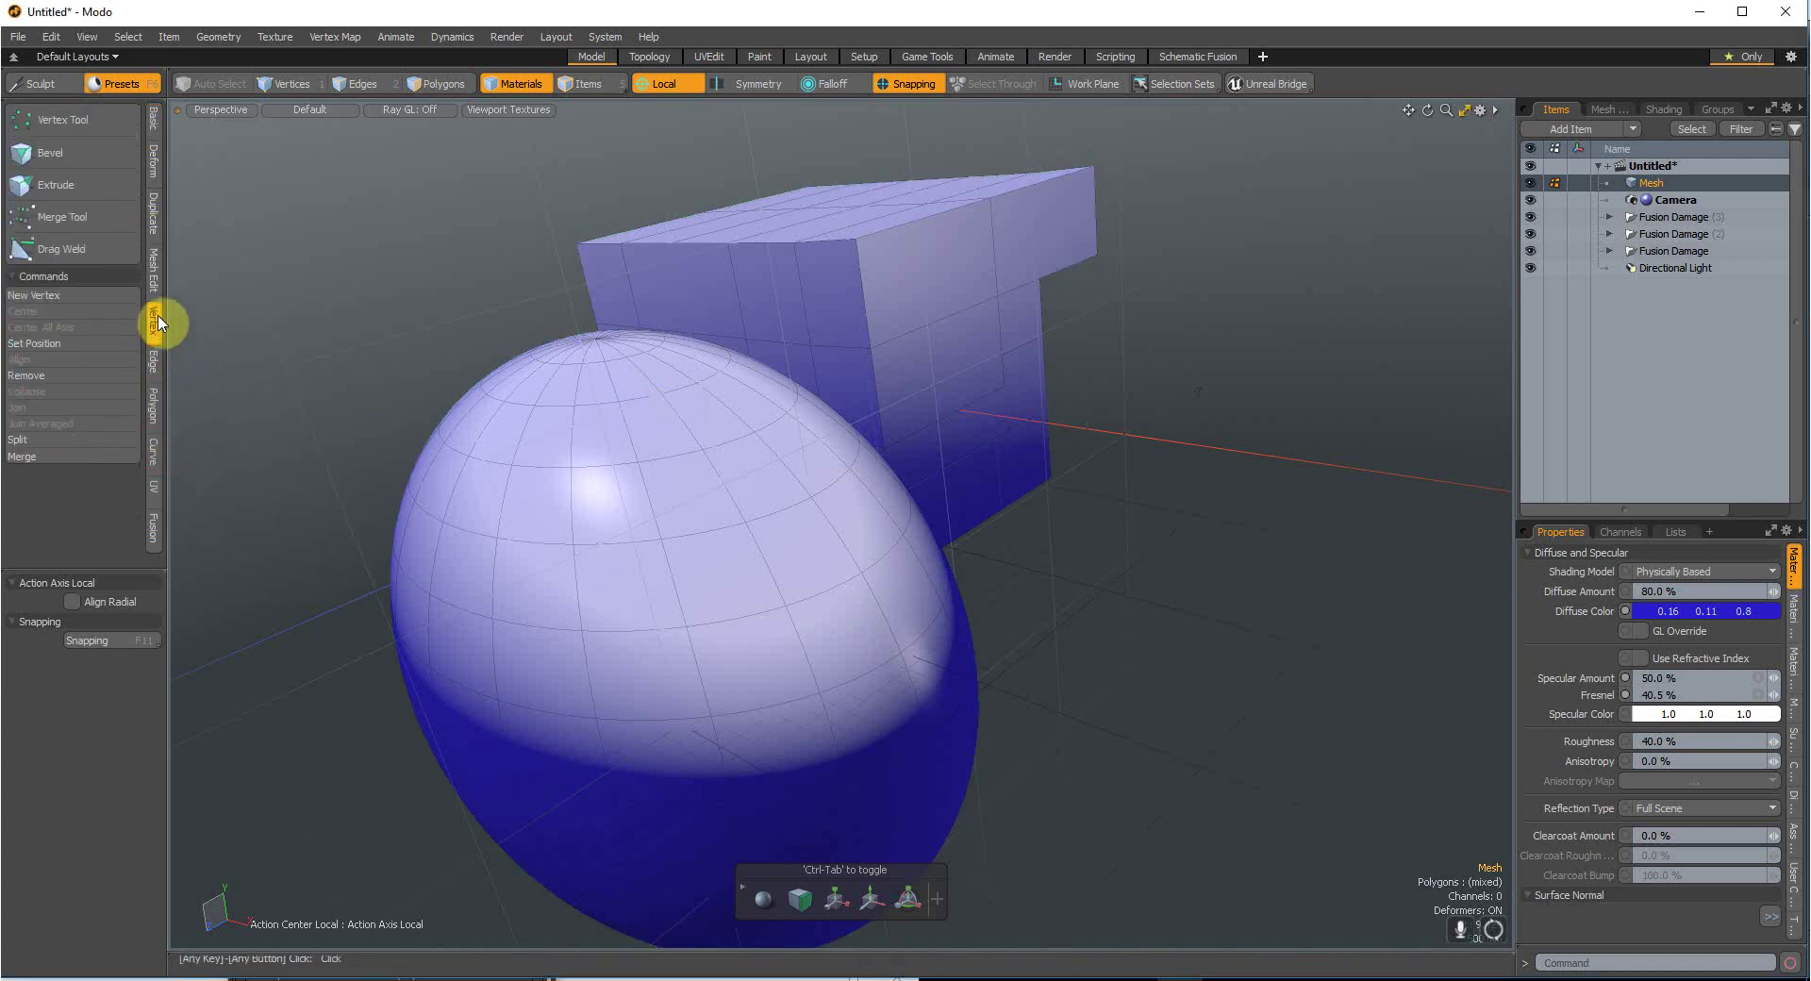
click(155, 275)
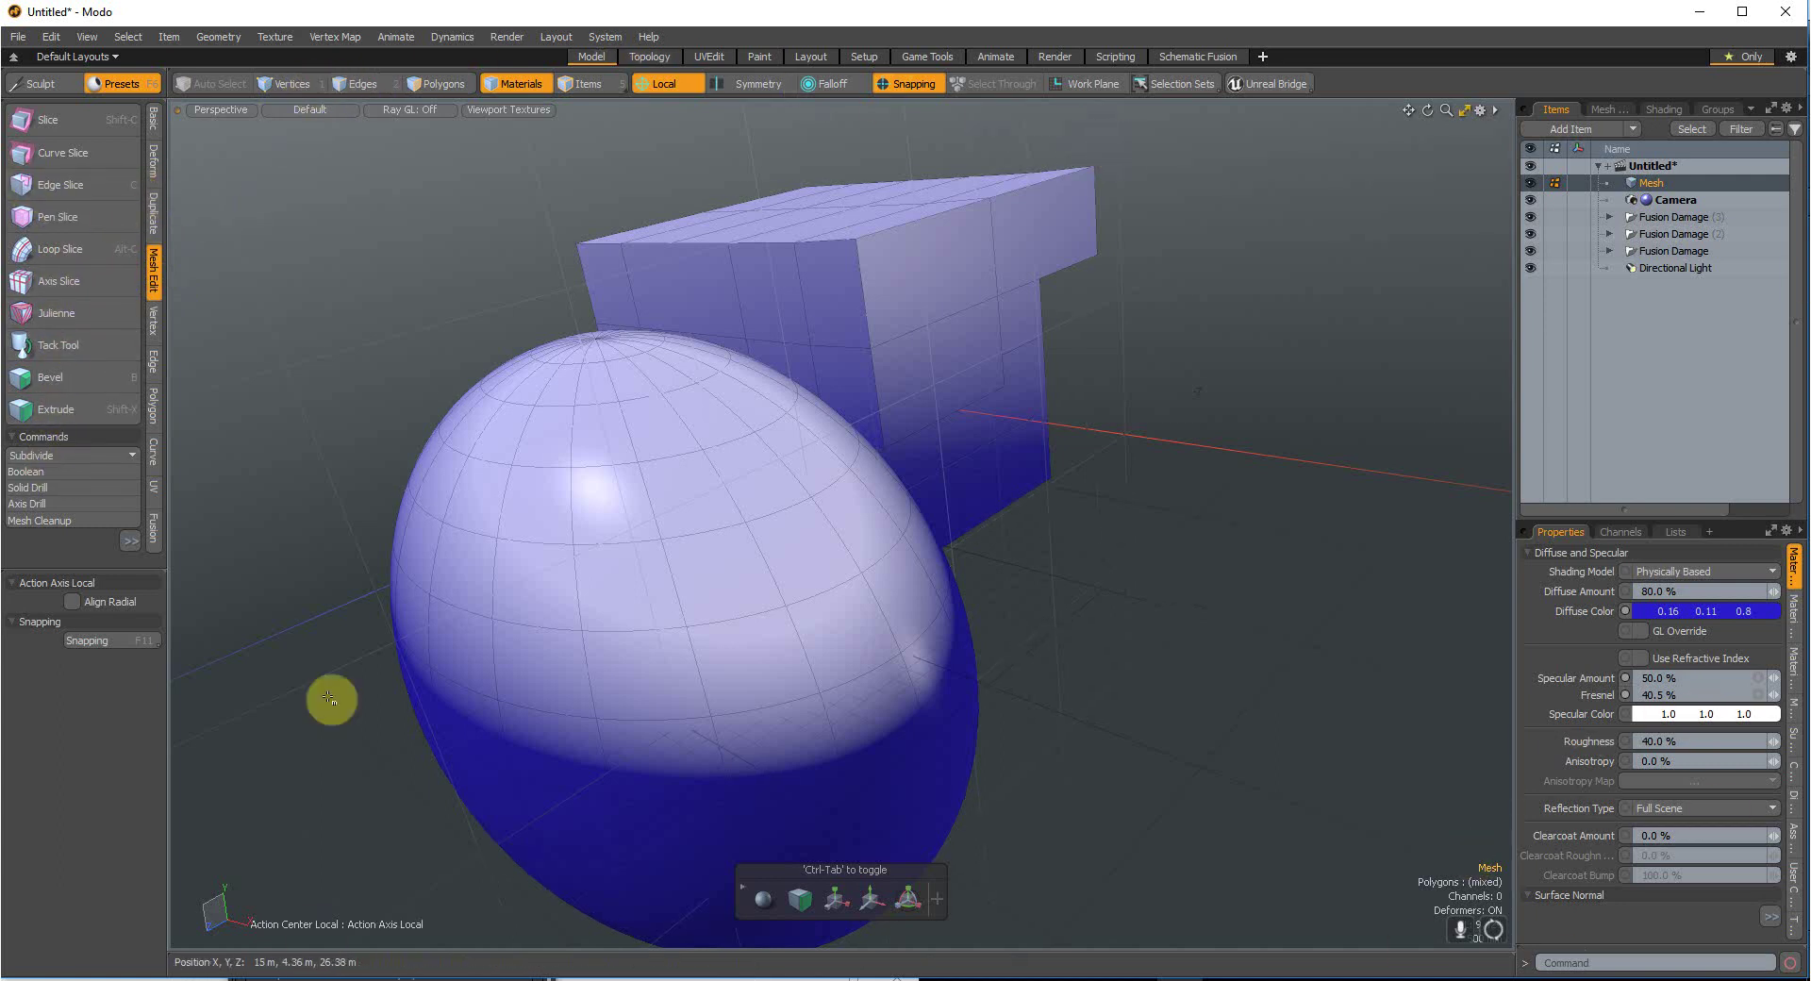
click(41, 83)
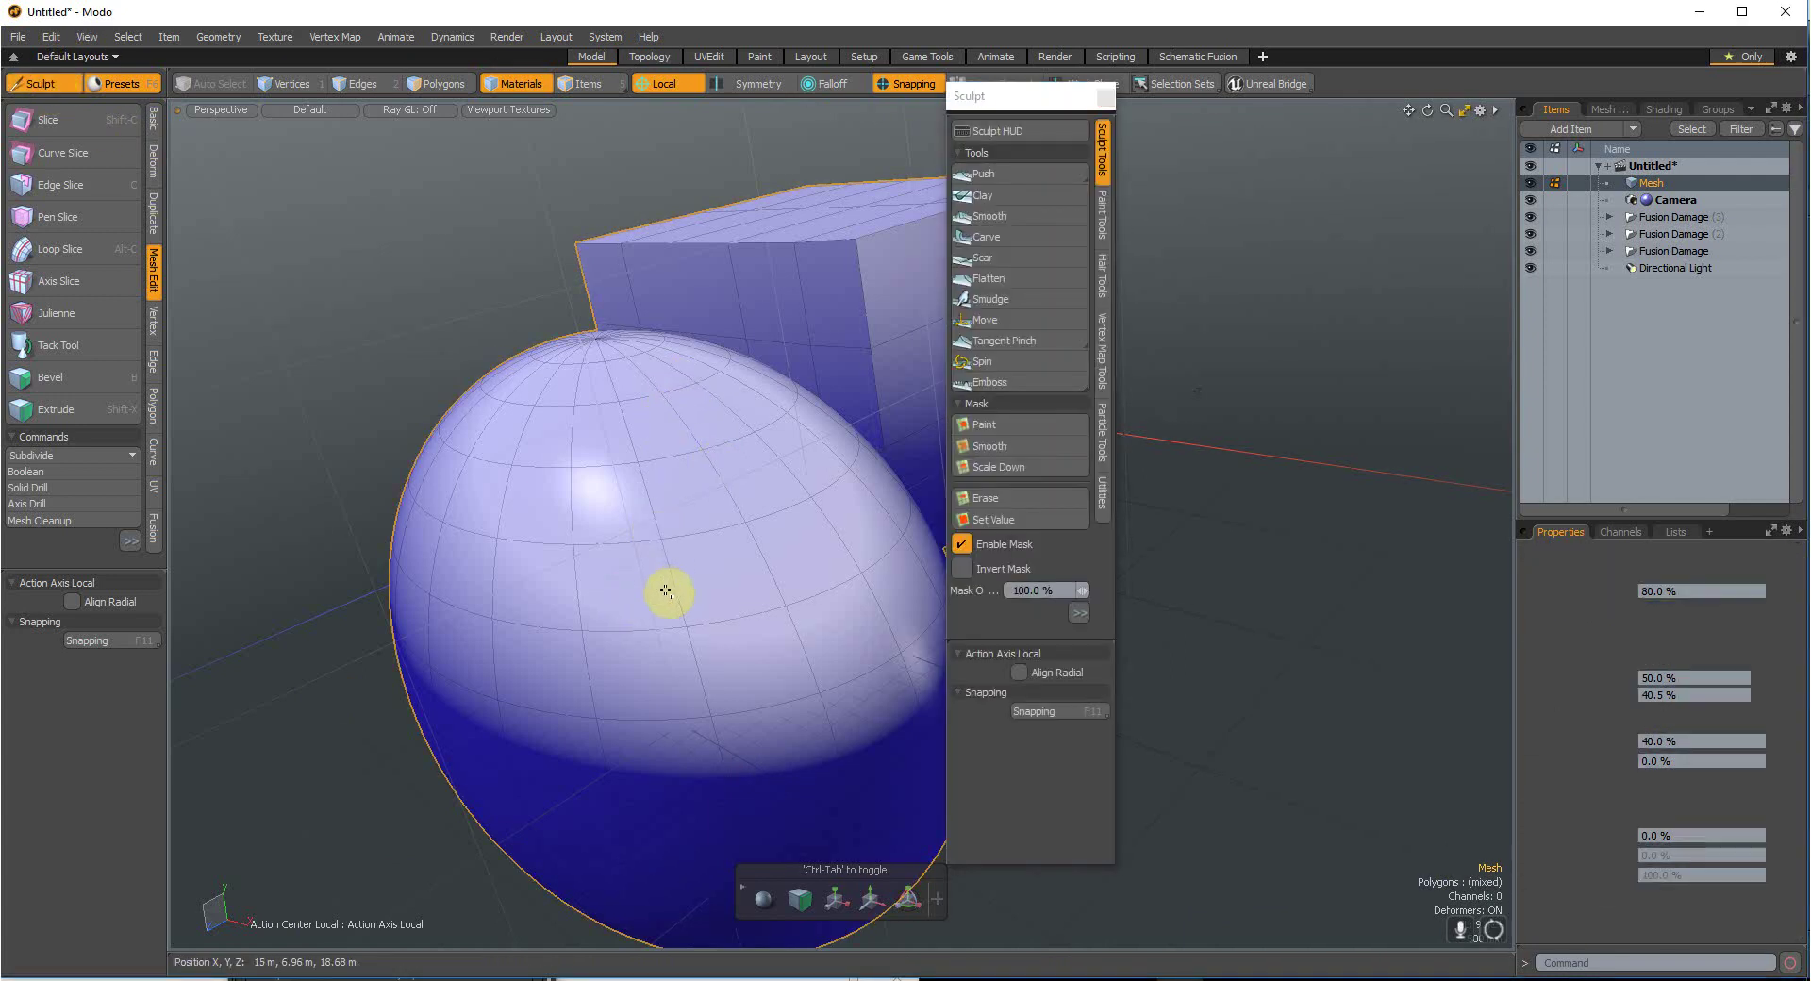
Step: Close the Sculpt tools and smooth the sphere and box mesh by applying SDS Subdivide repeatedly
click(57, 84)
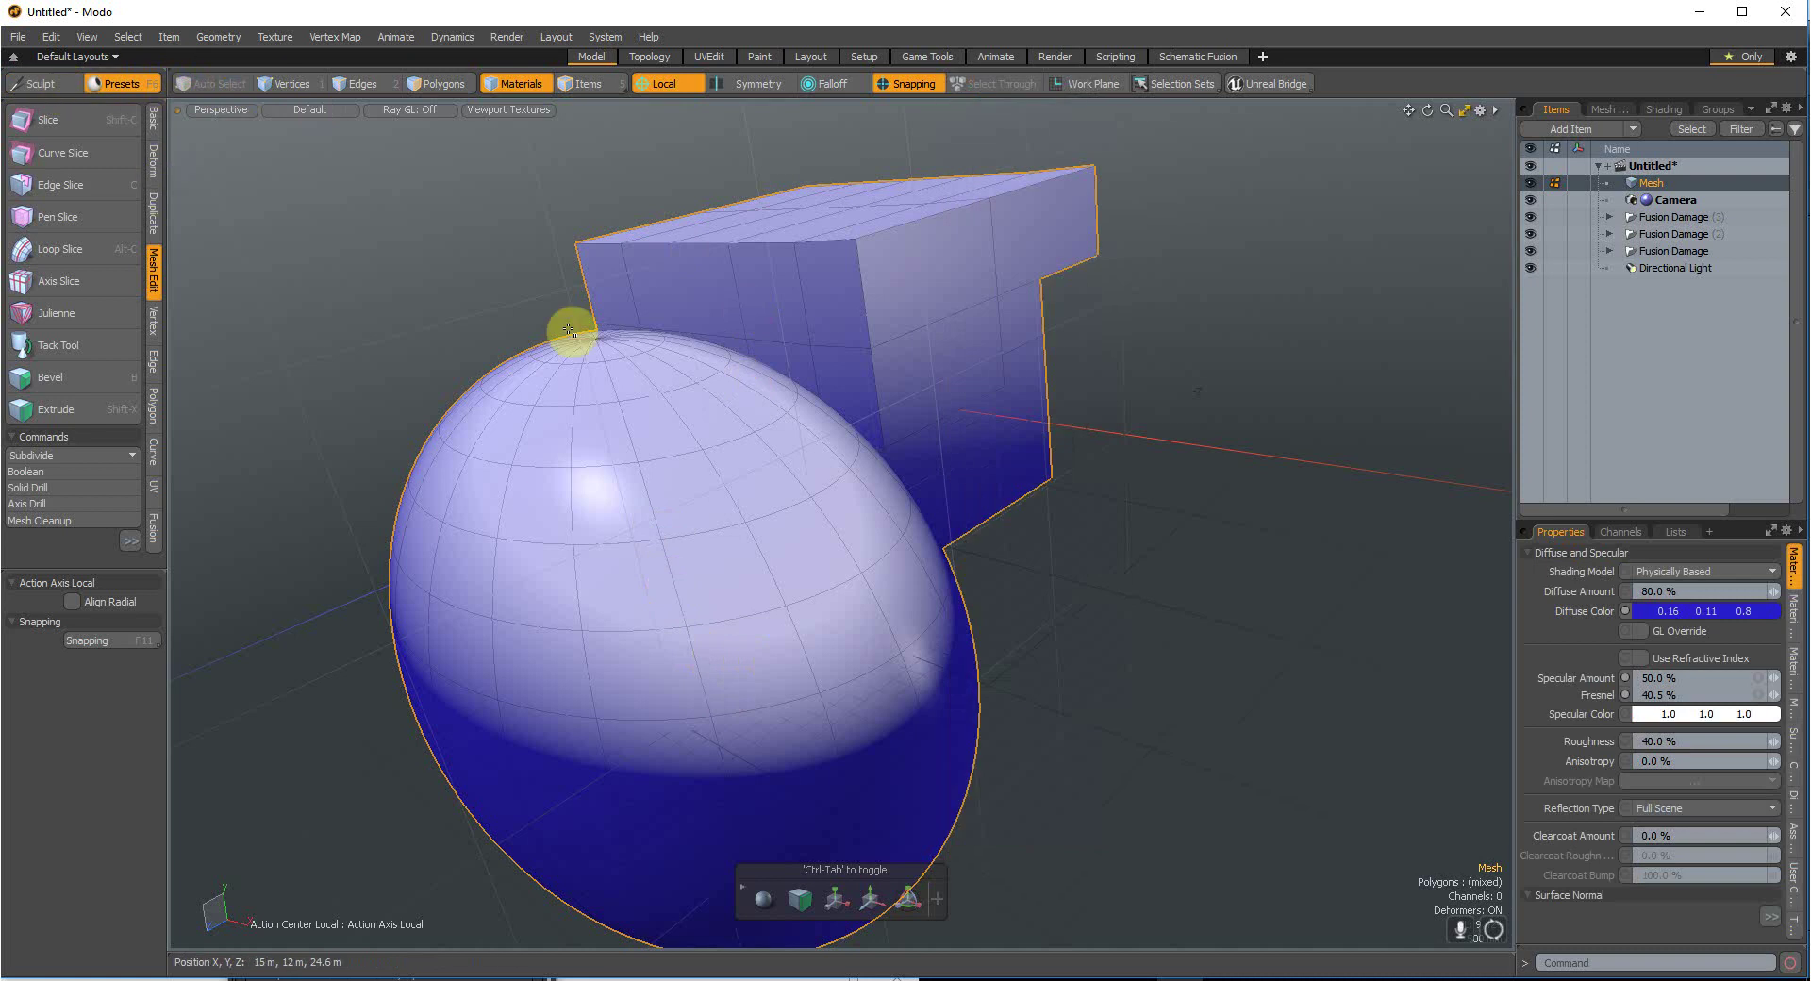
click(150, 115)
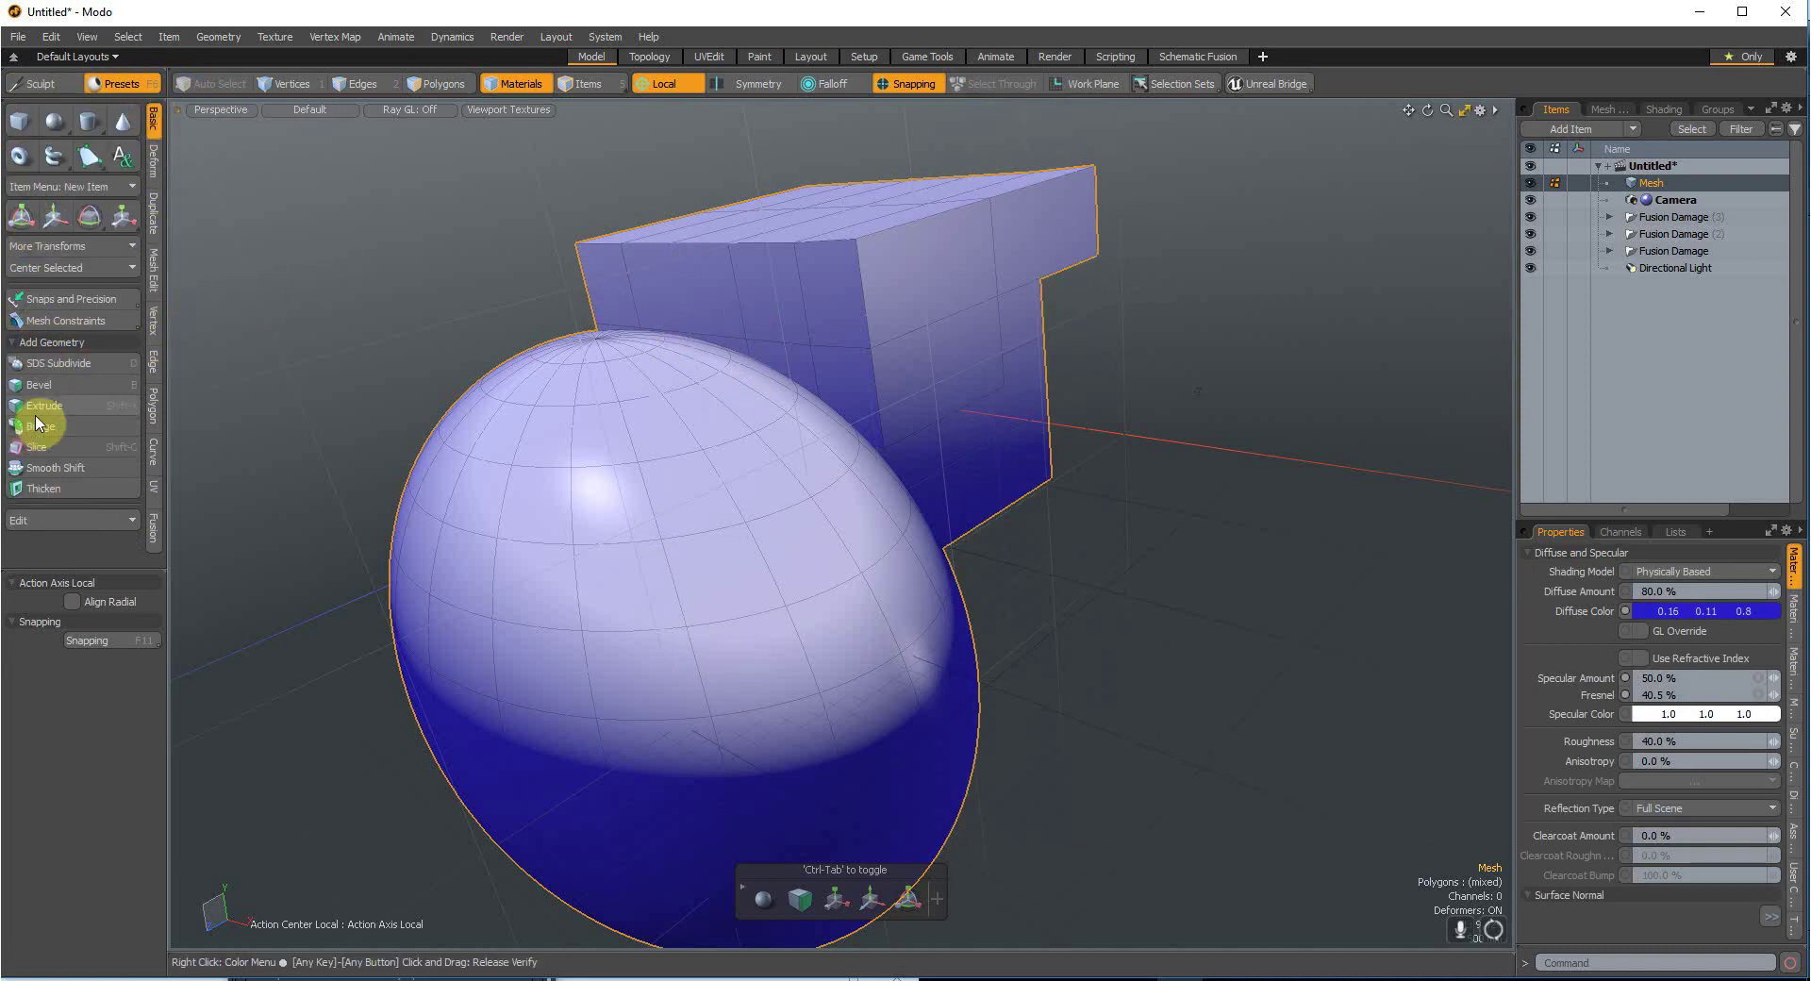
click(42, 363)
click(42, 363)
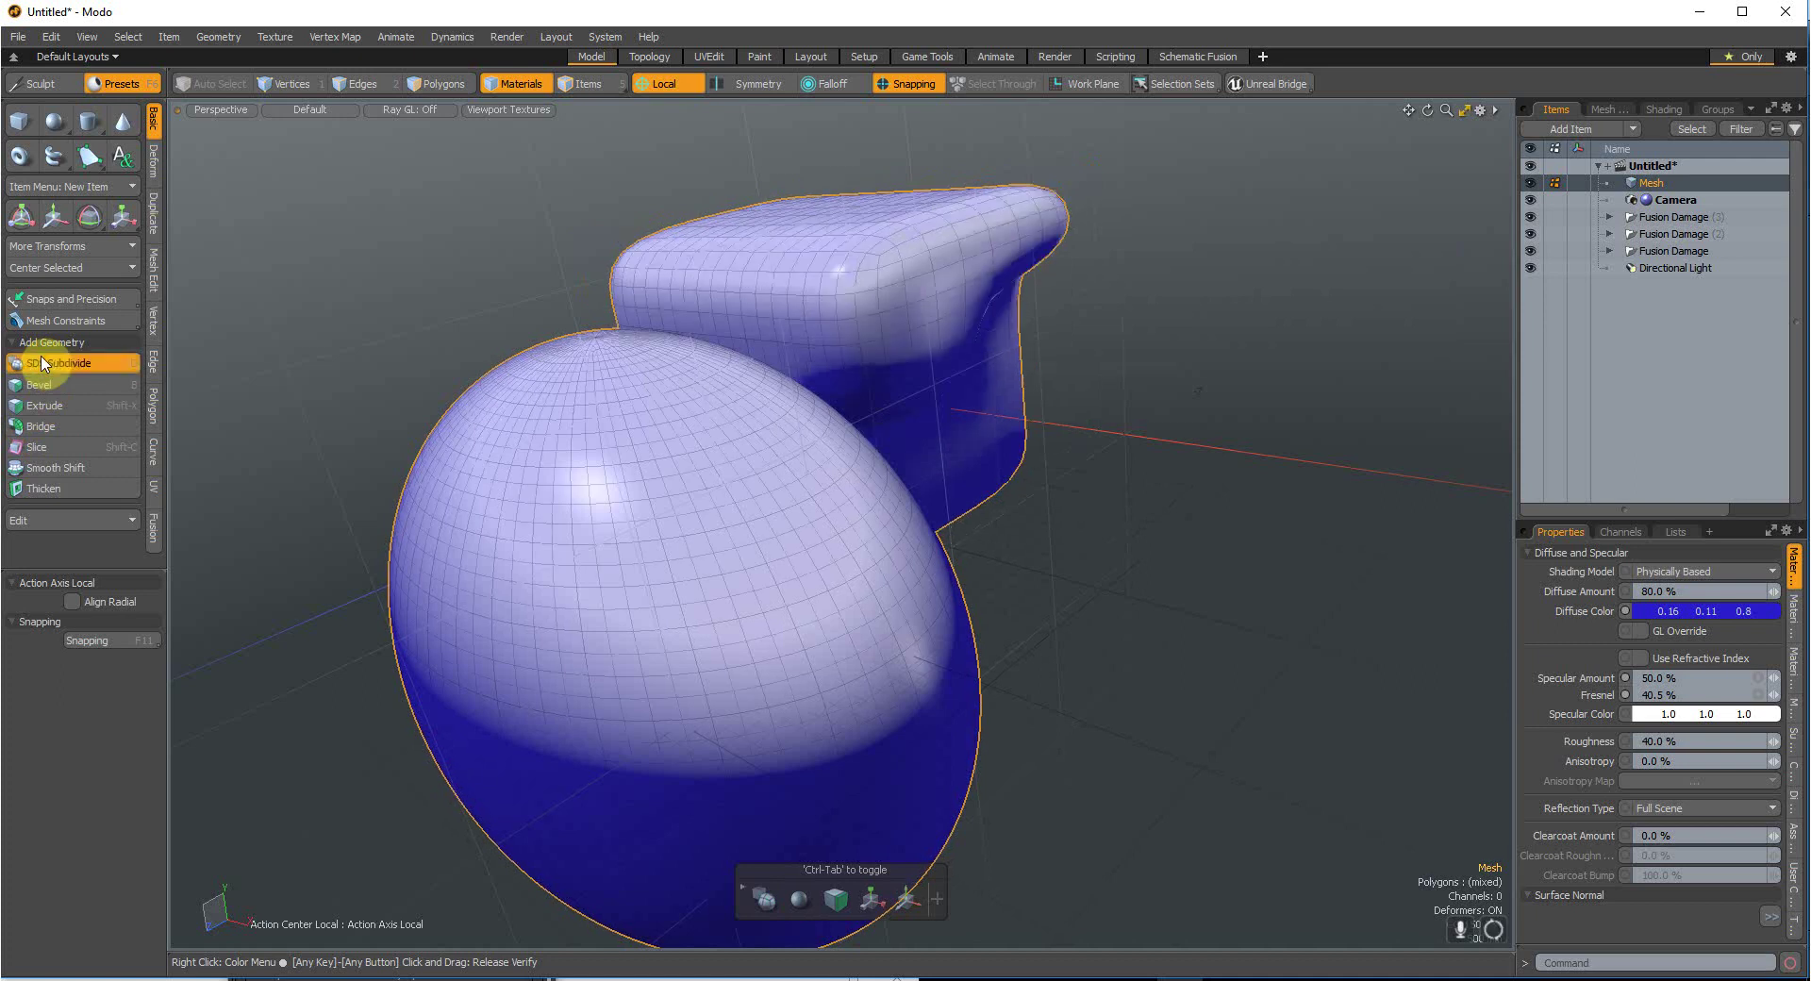
key(d)
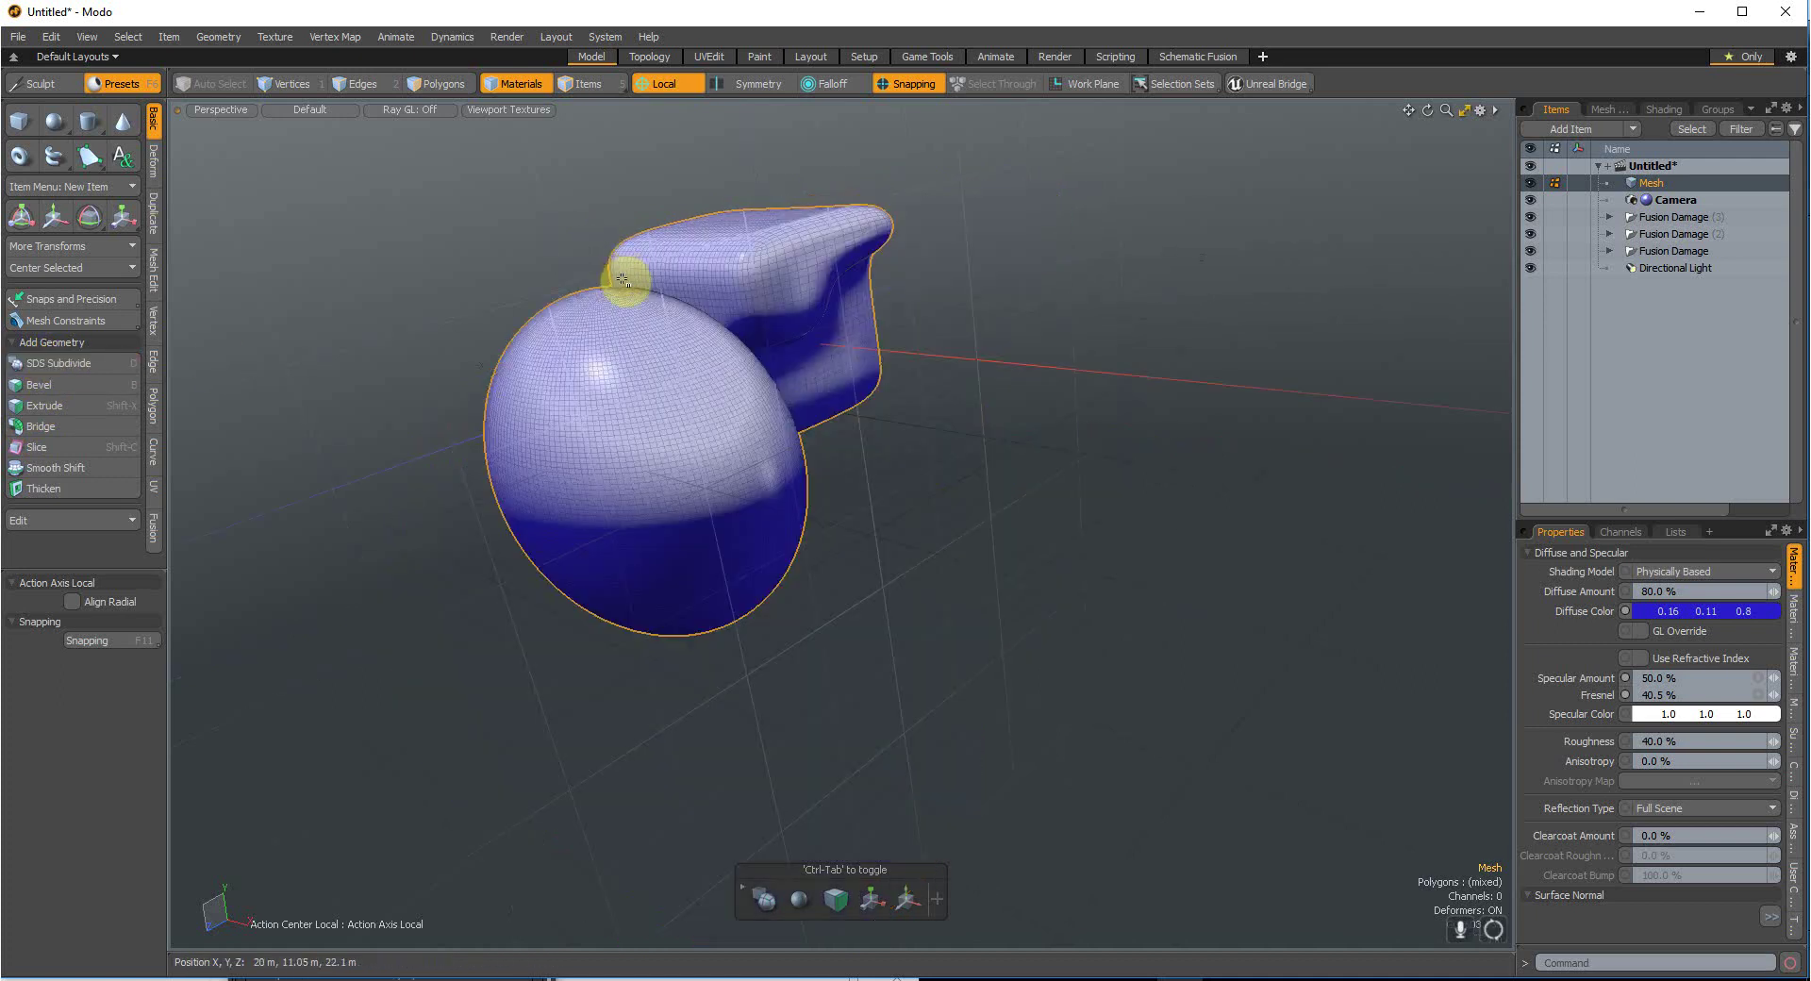
Step: Reopen the Sculpt tools and examine the density of the subdivided sphere up close
click(36, 83)
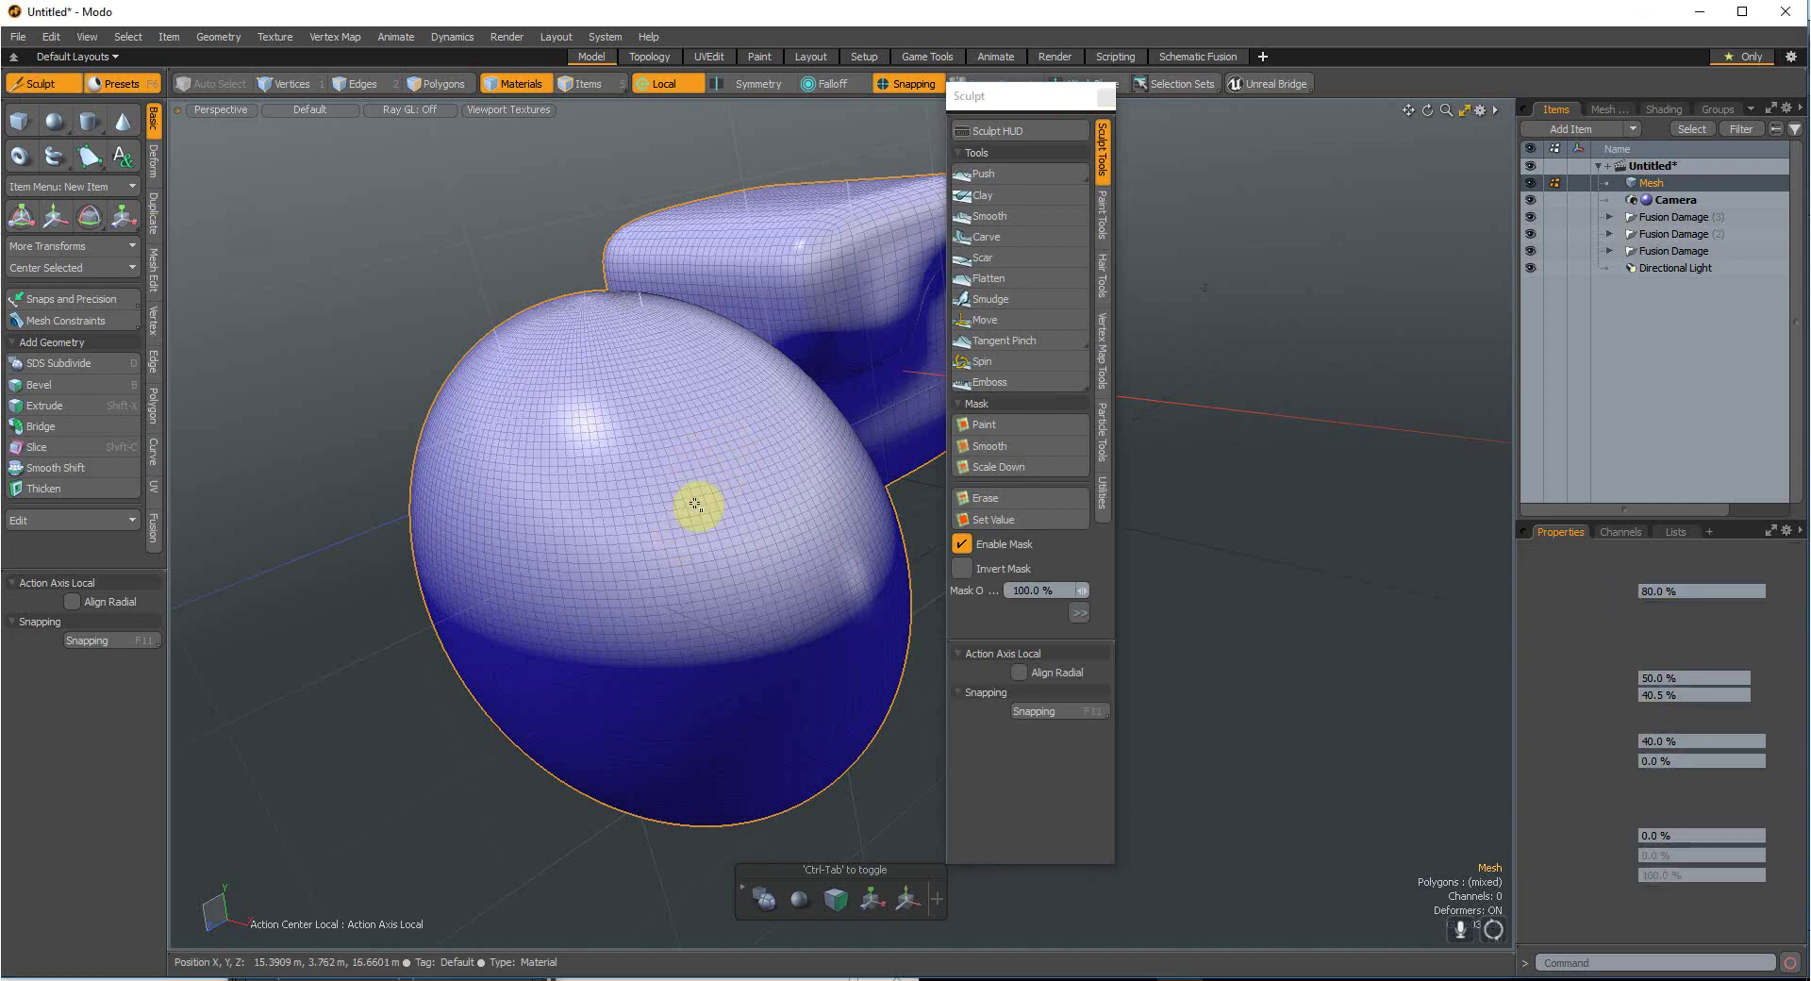
scroll(691, 510, up, 2)
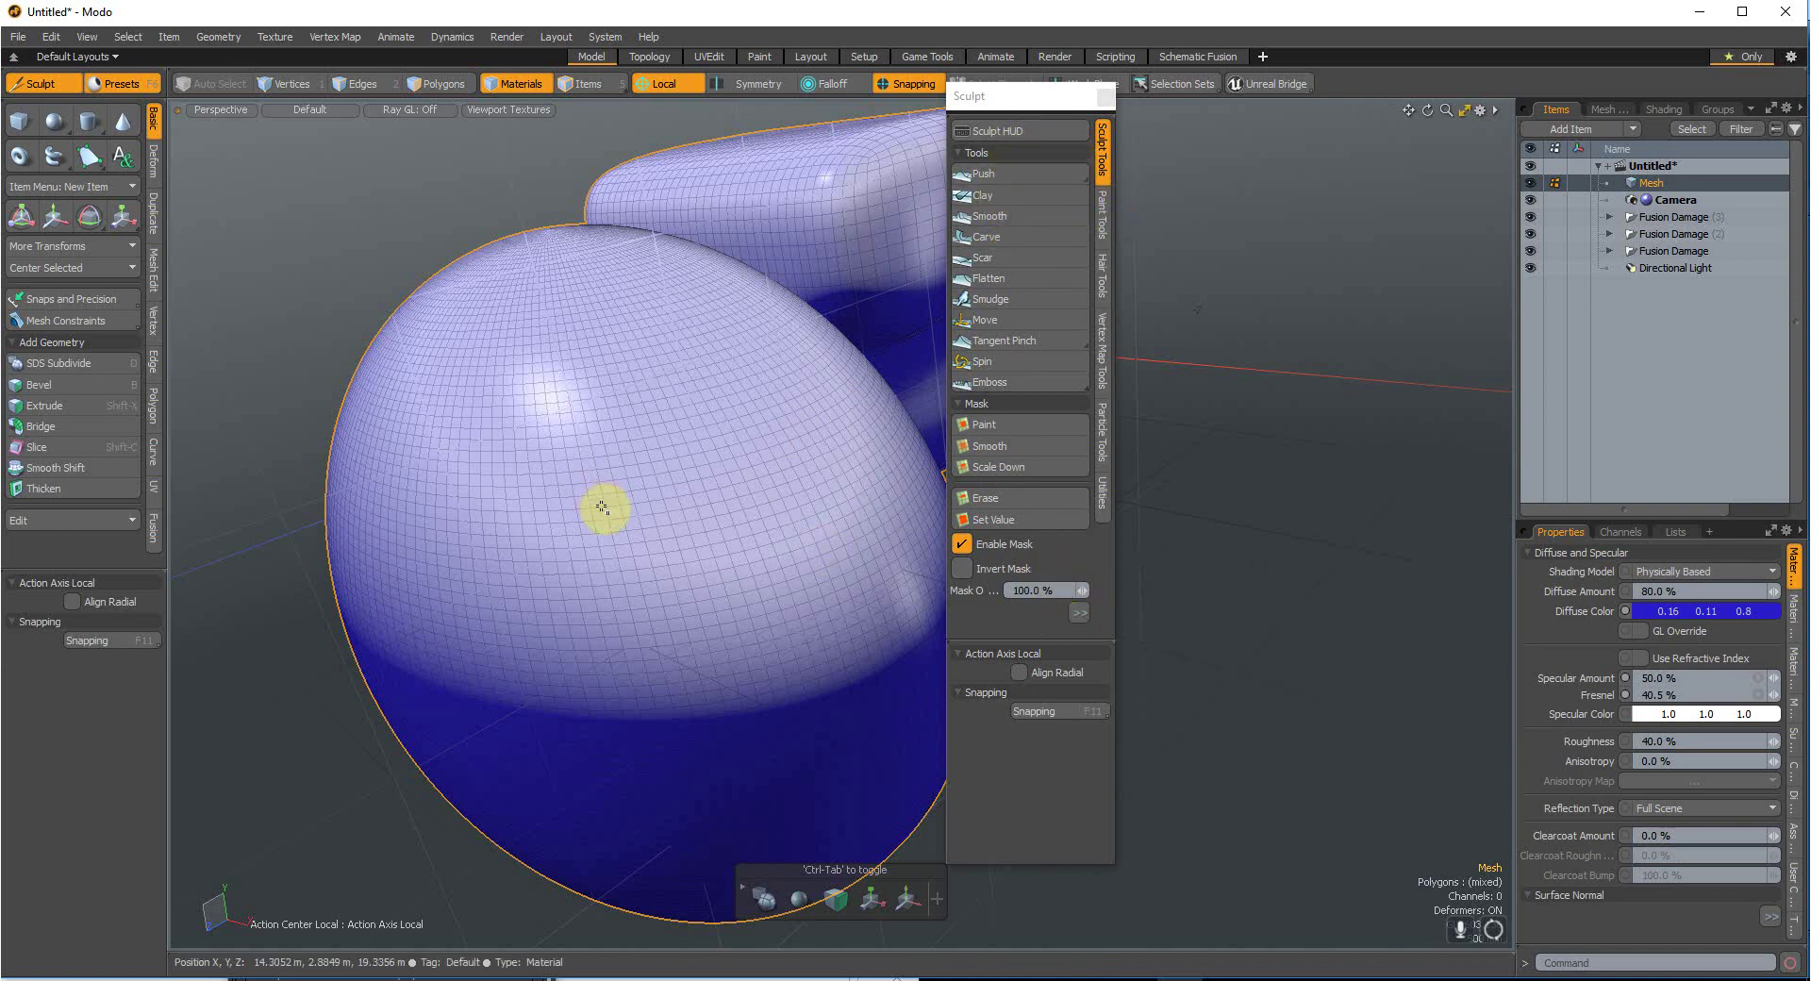
scroll(687, 505, down, 5)
scroll(686, 471, up, 6)
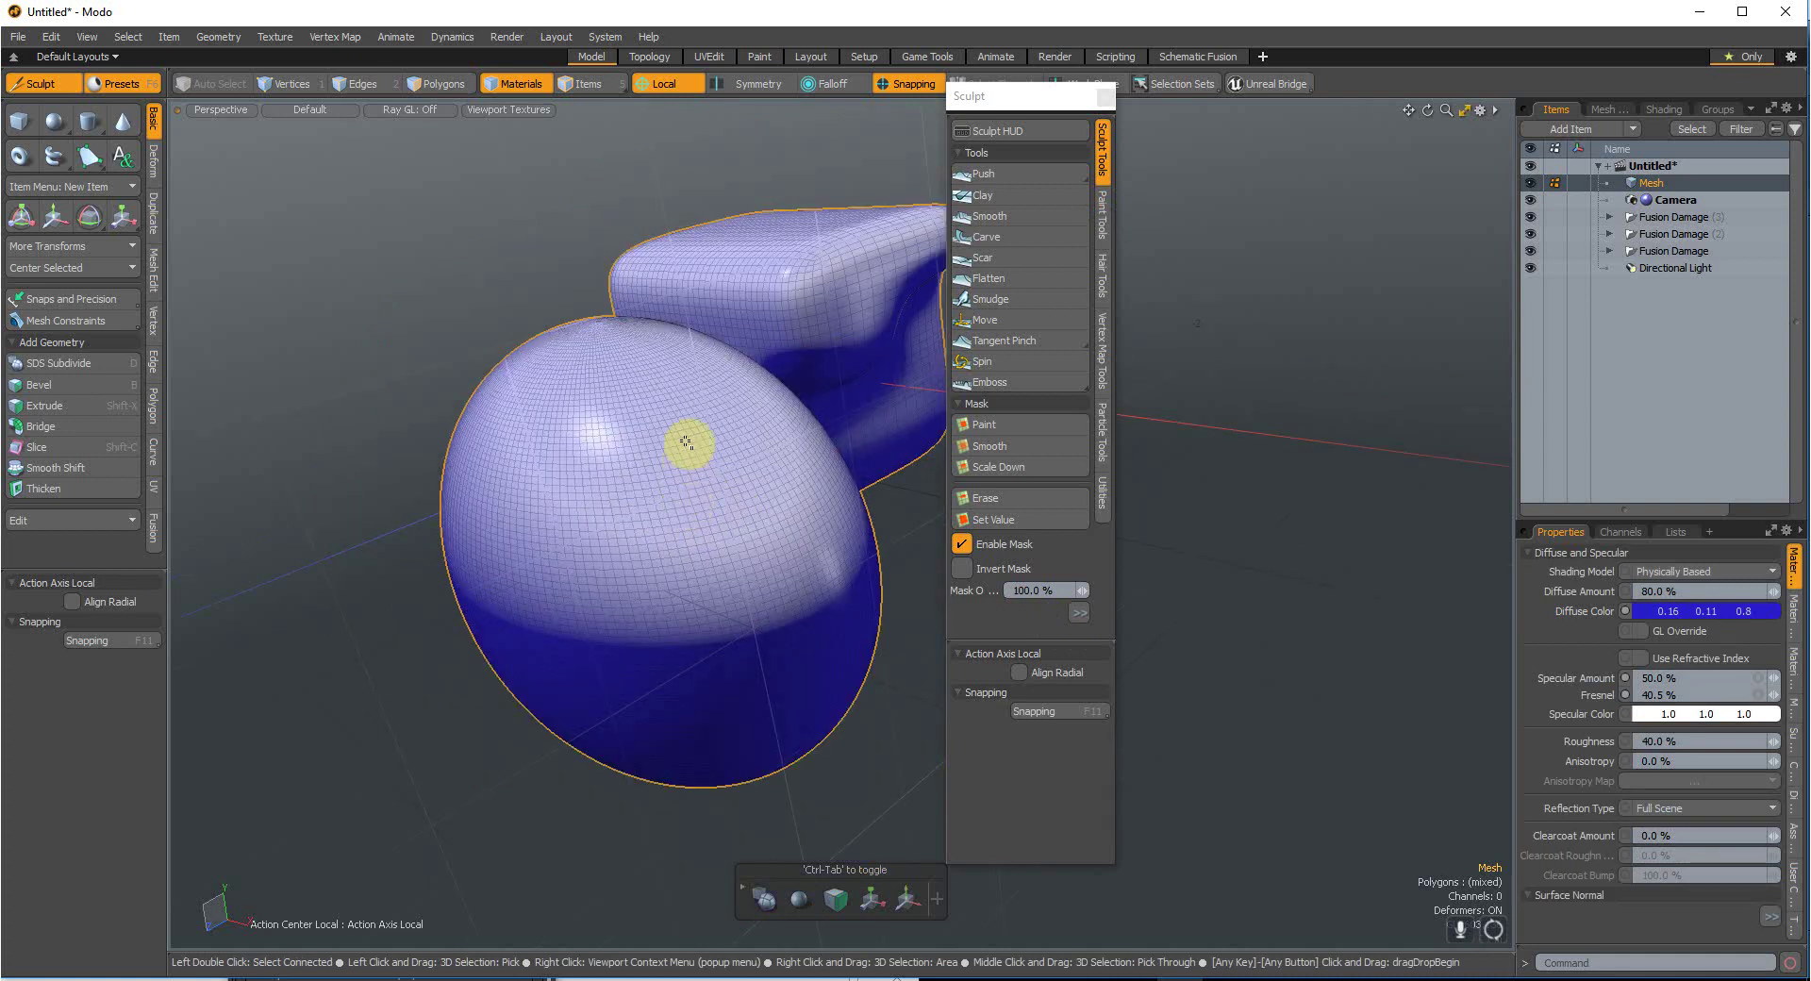
Step: Delete the Mesh item from the scene, close the Sculpt tools and try to create a new cube
mouse_move(1783, 187)
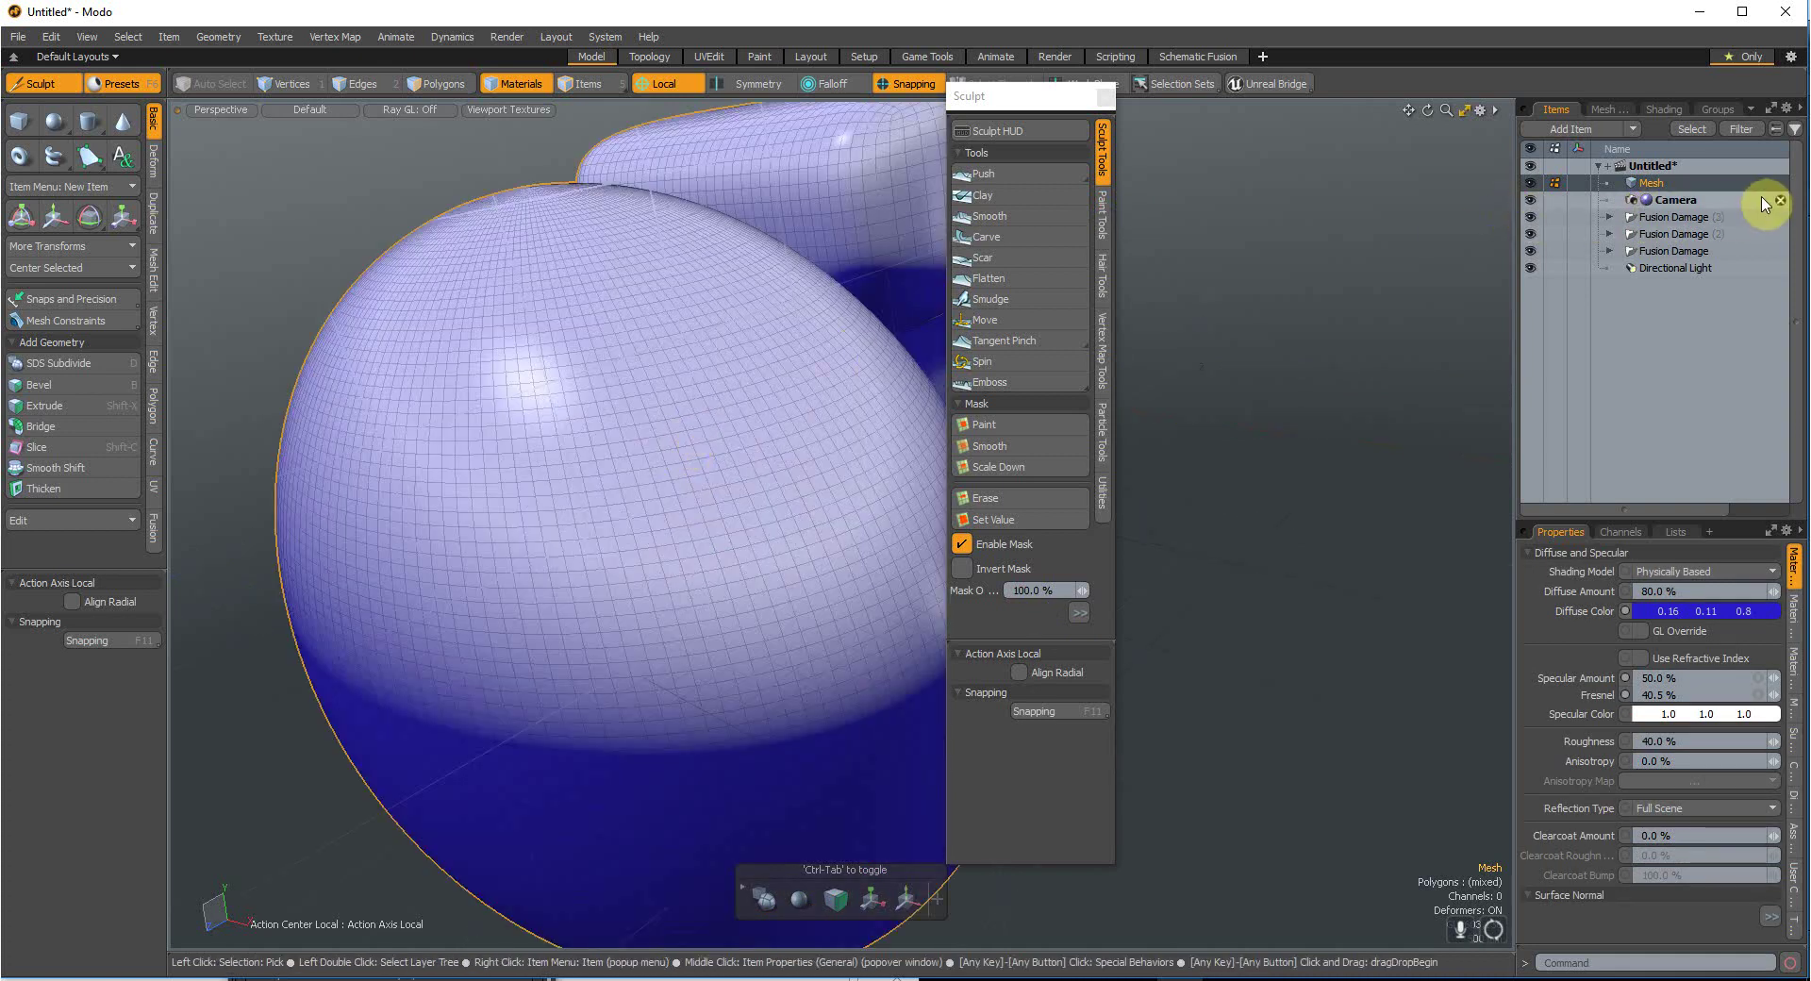
click(1783, 185)
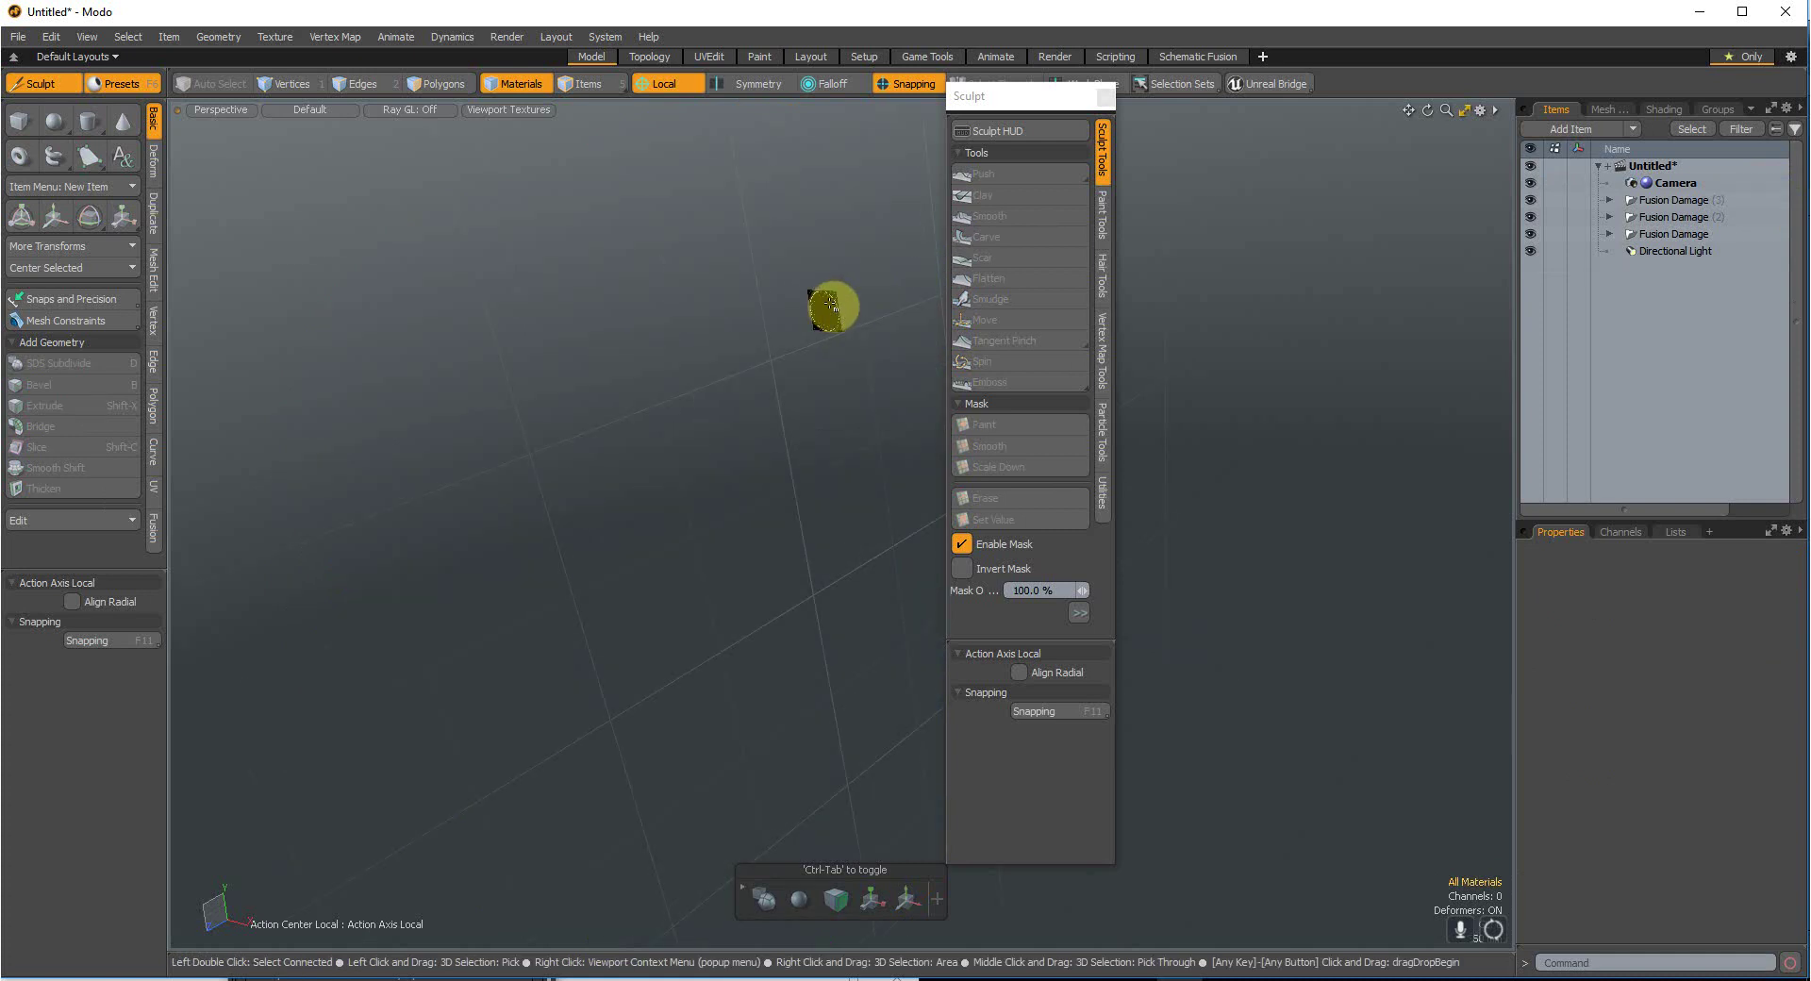
click(19, 120)
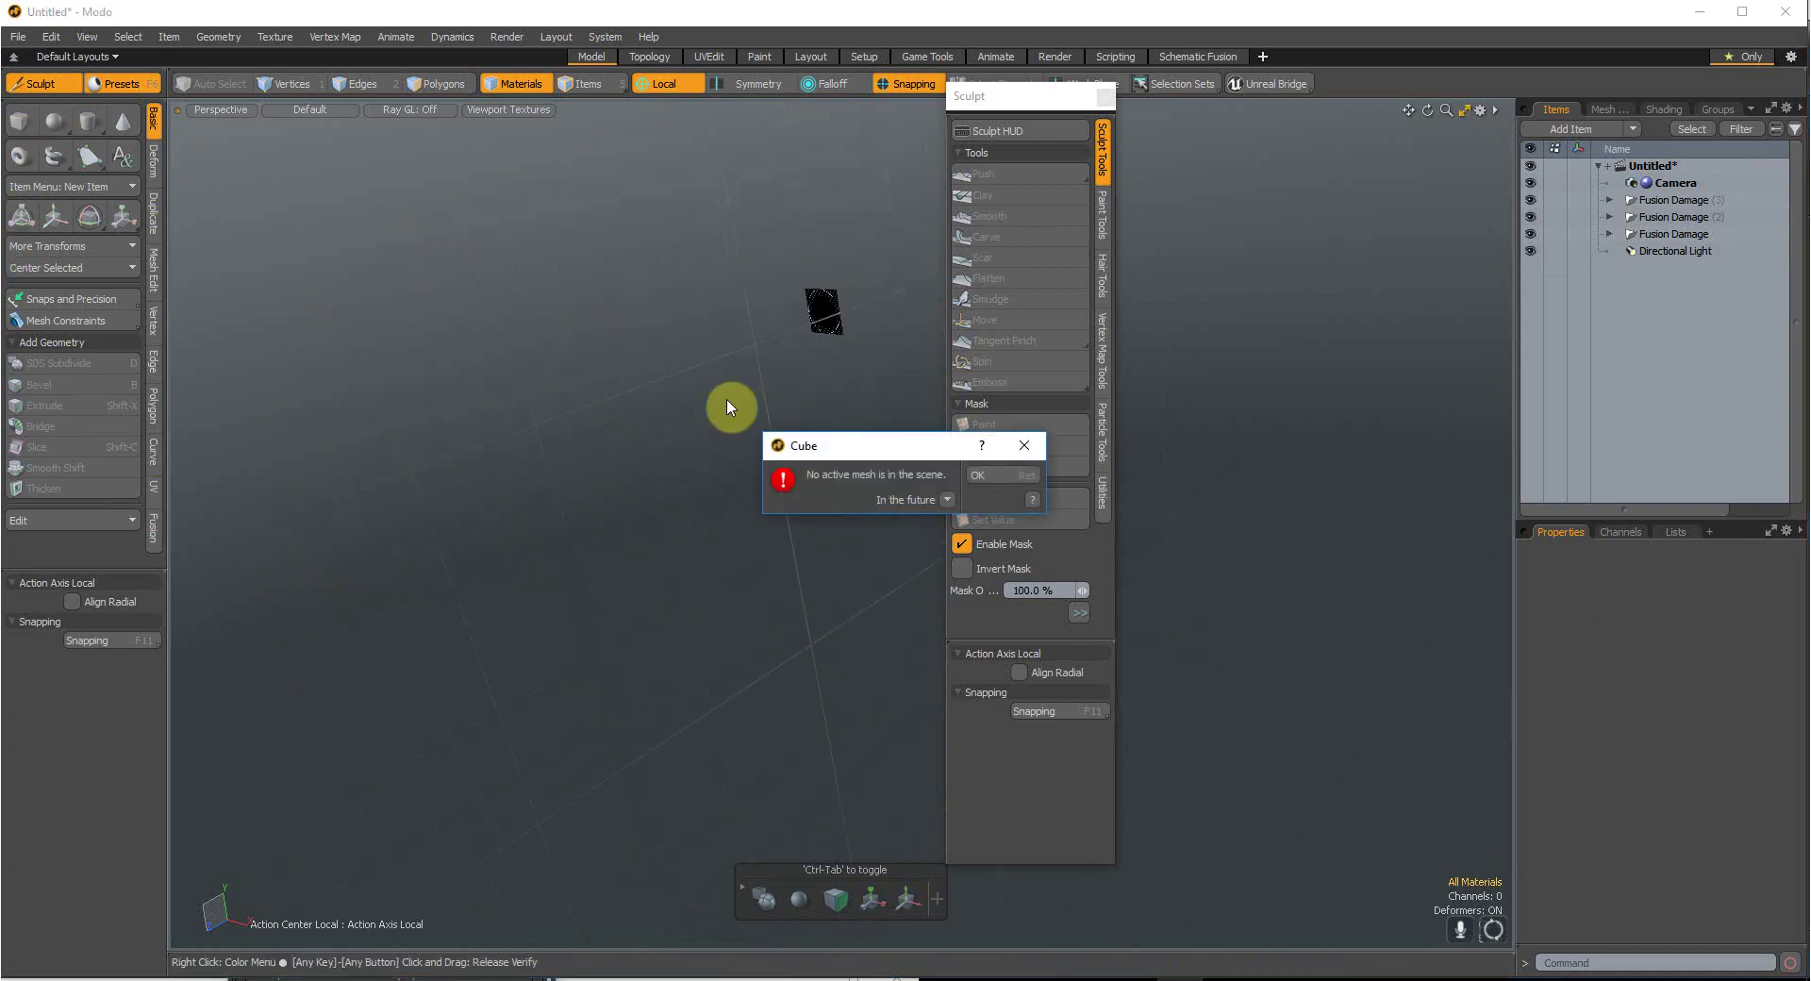
click(976, 477)
click(37, 85)
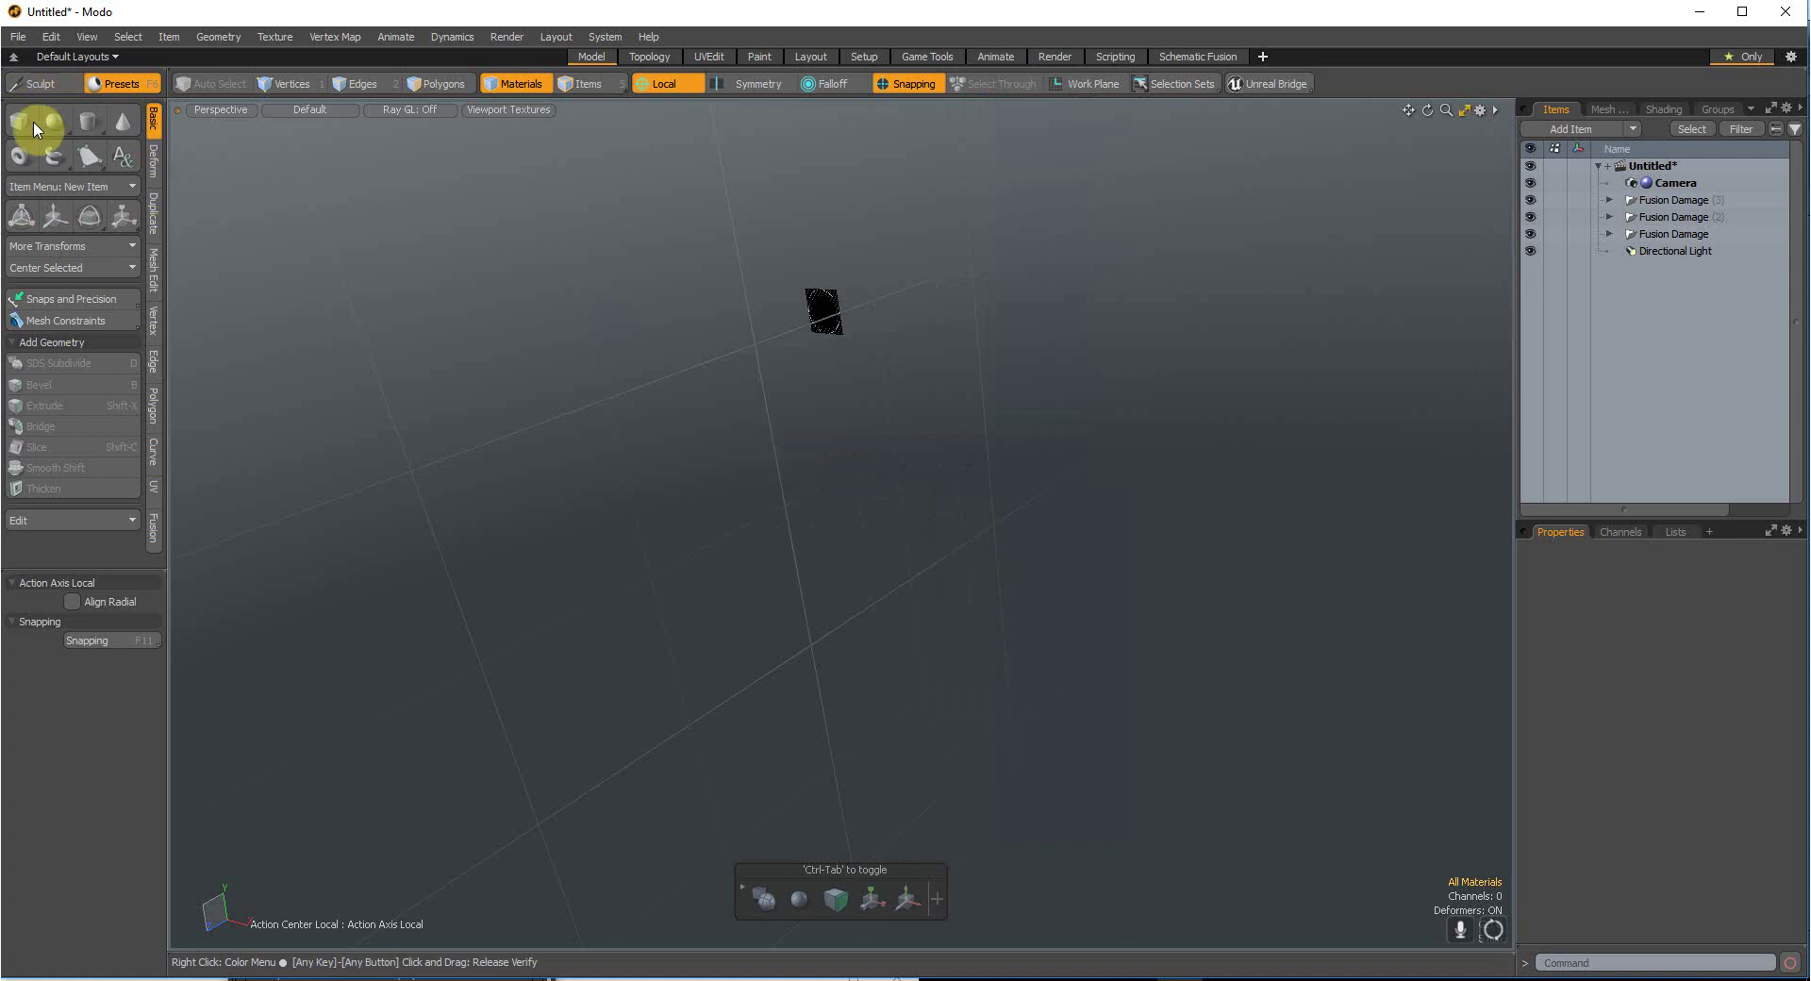
click(33, 122)
click(990, 476)
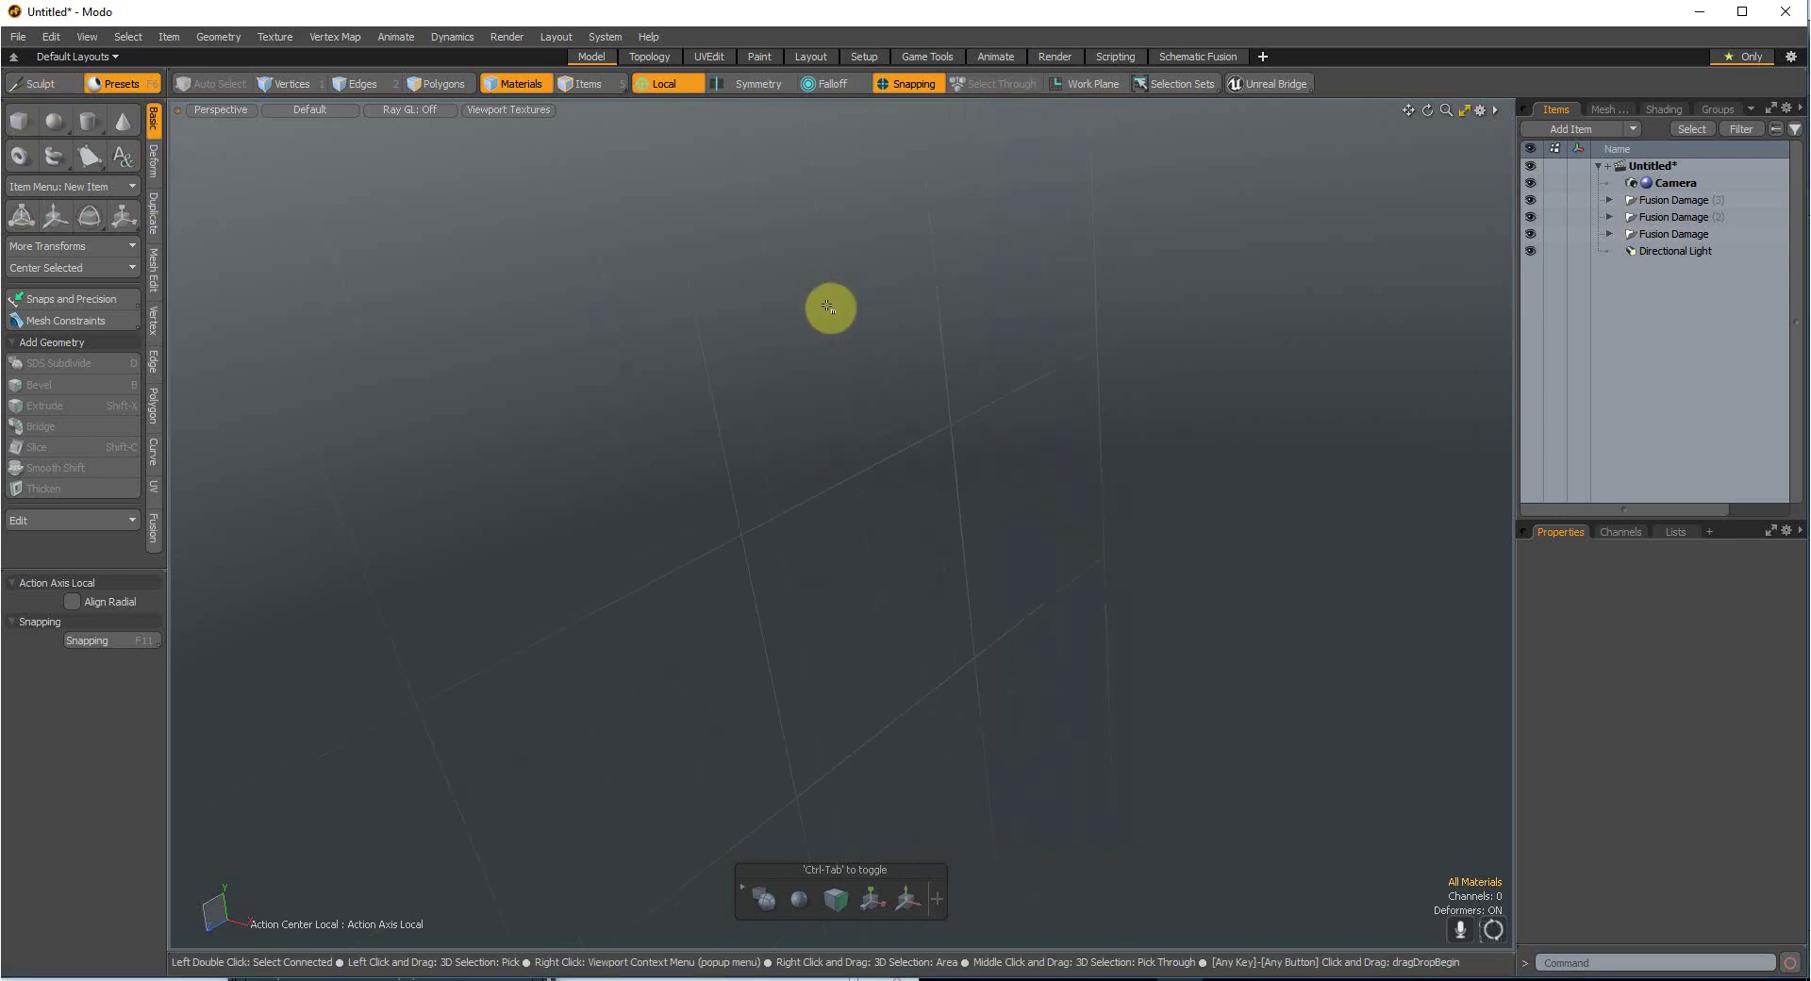
Step: Close the running Modo session and launch Modo11.1v1 again
click(829, 309)
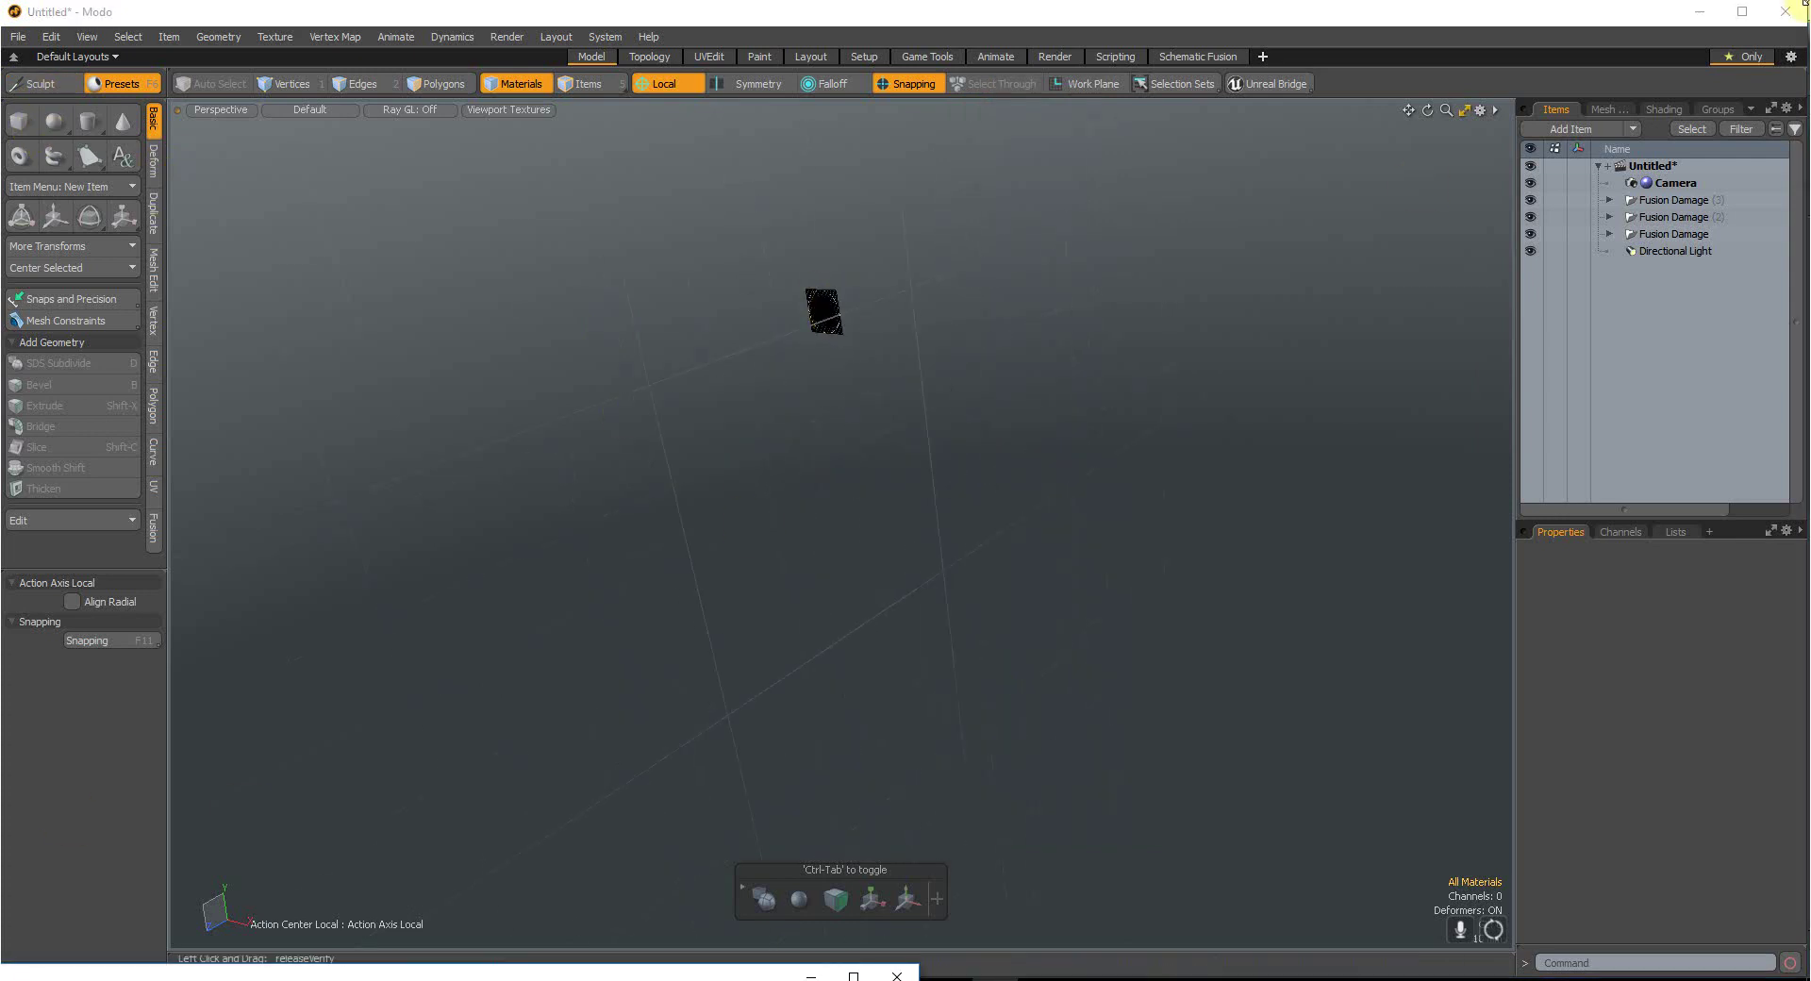
click(1786, 9)
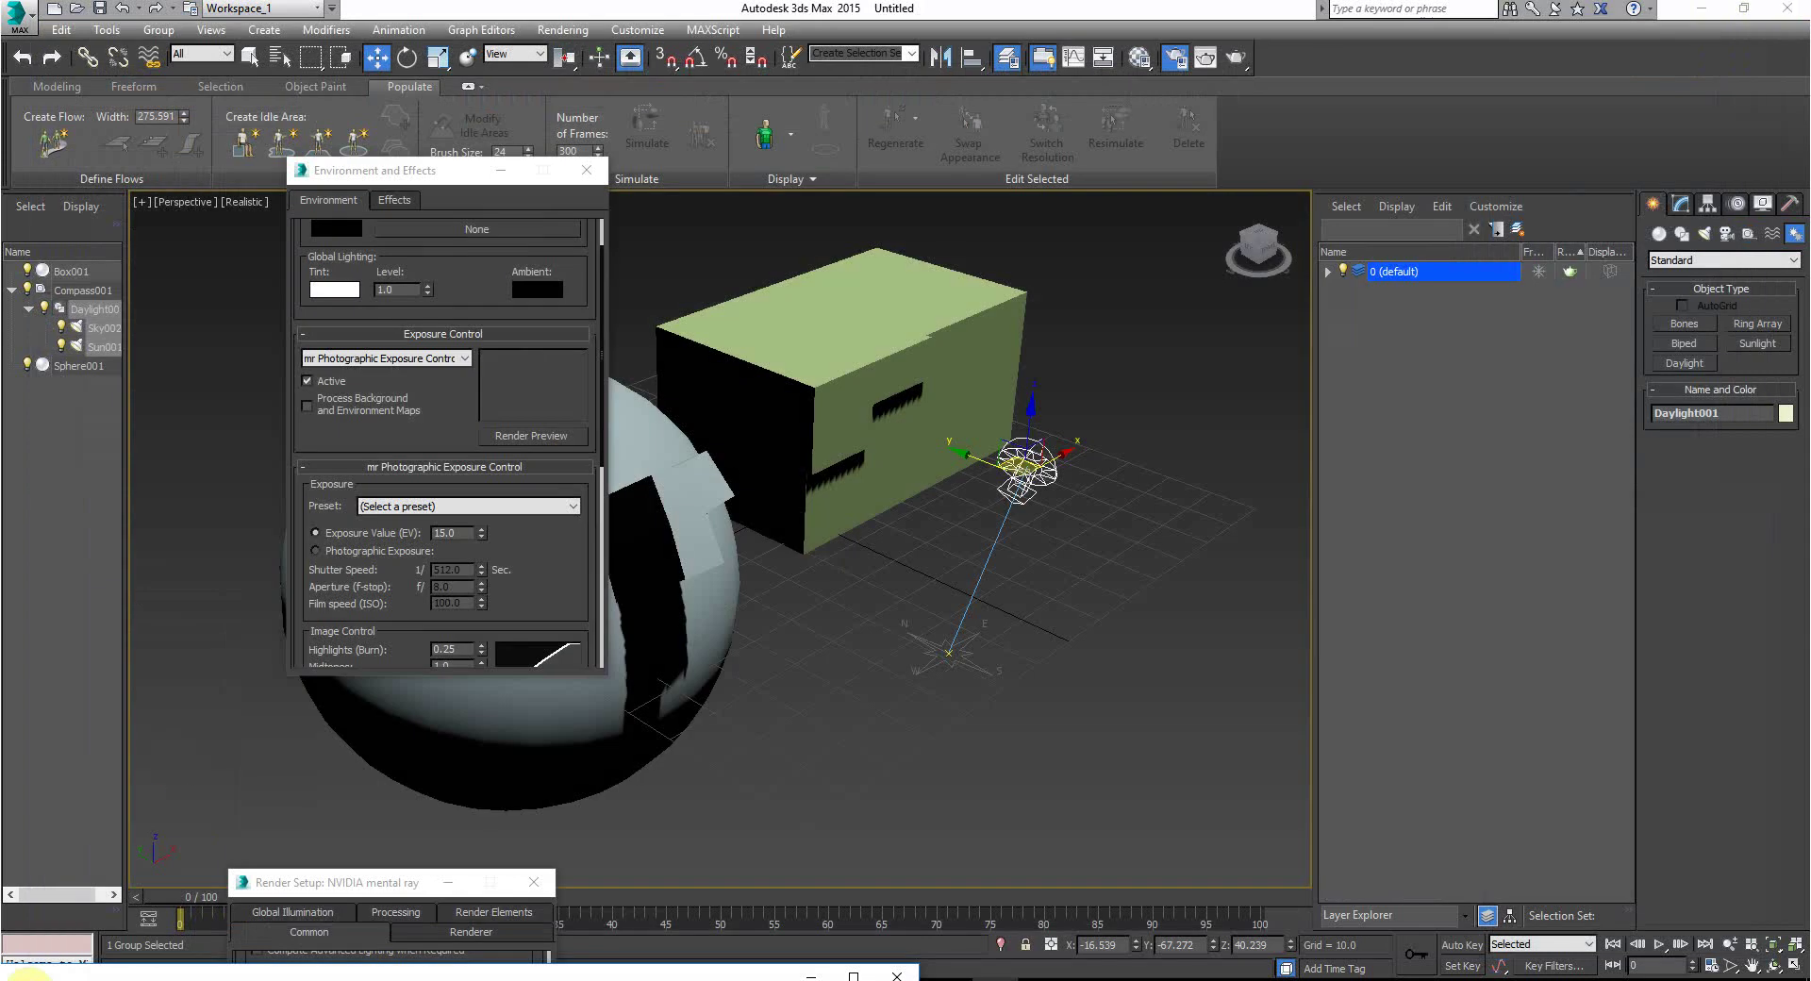
click(242, 931)
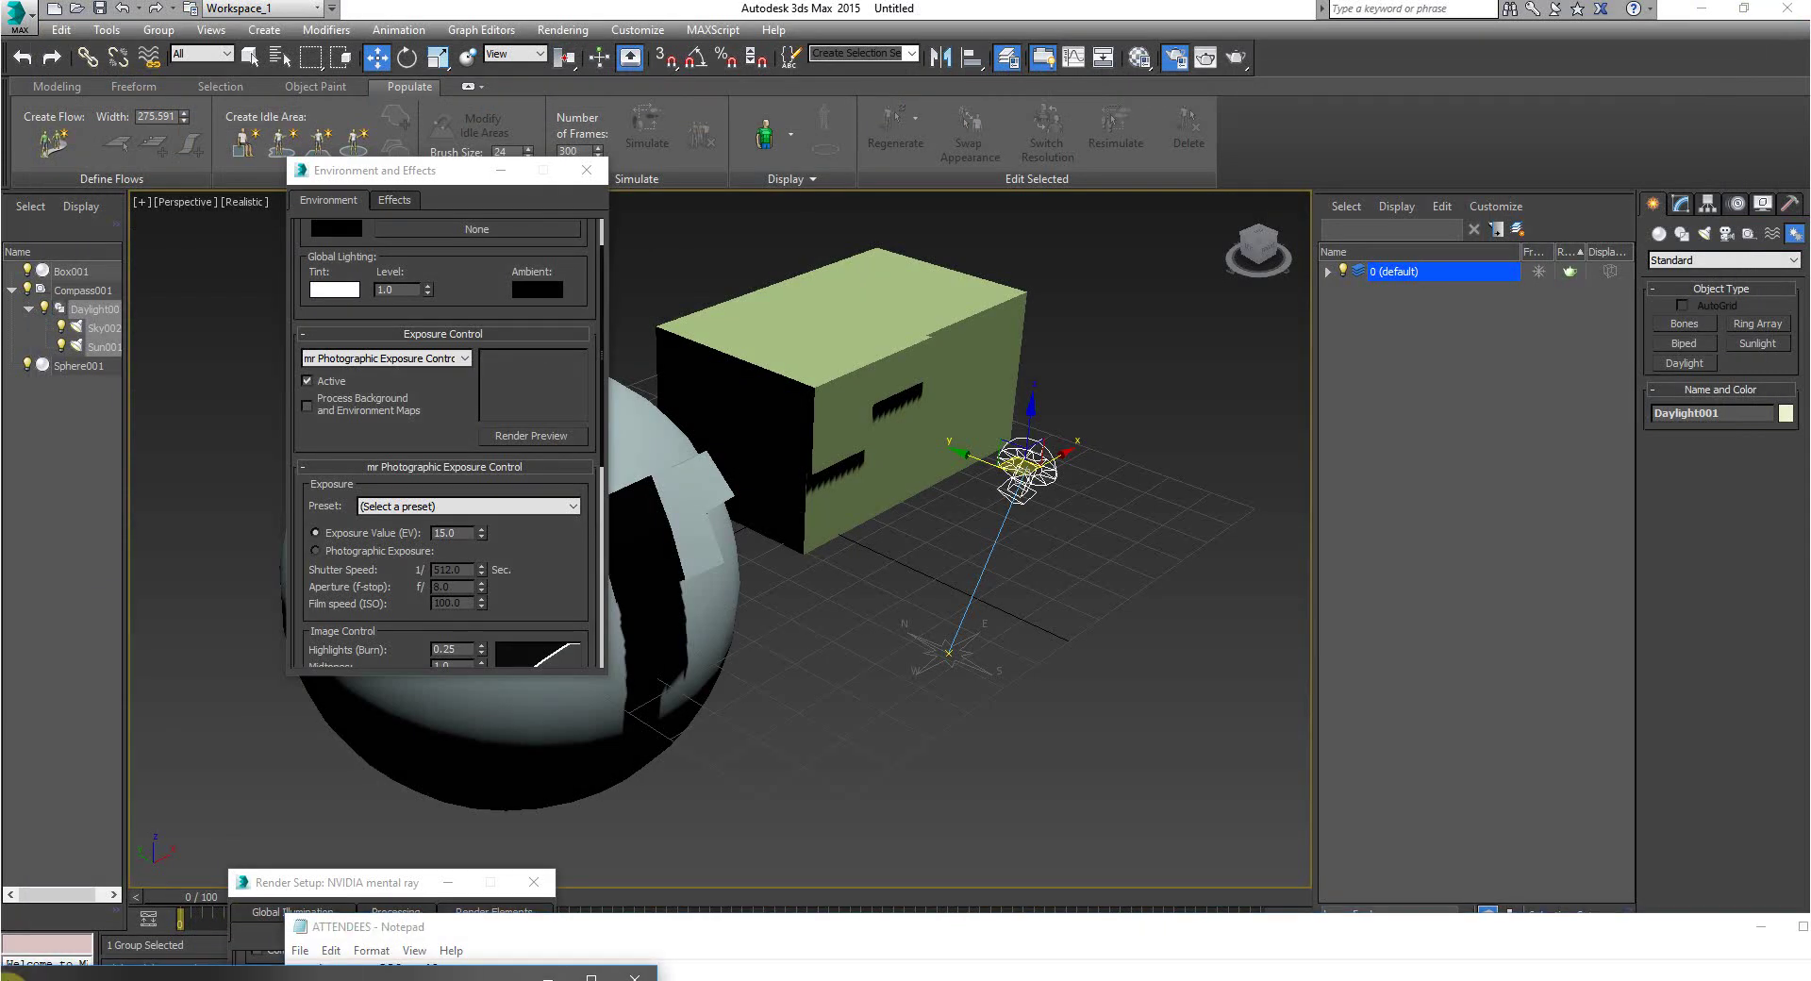
click(789, 922)
click(181, 913)
drag(150, 952, 876, 904)
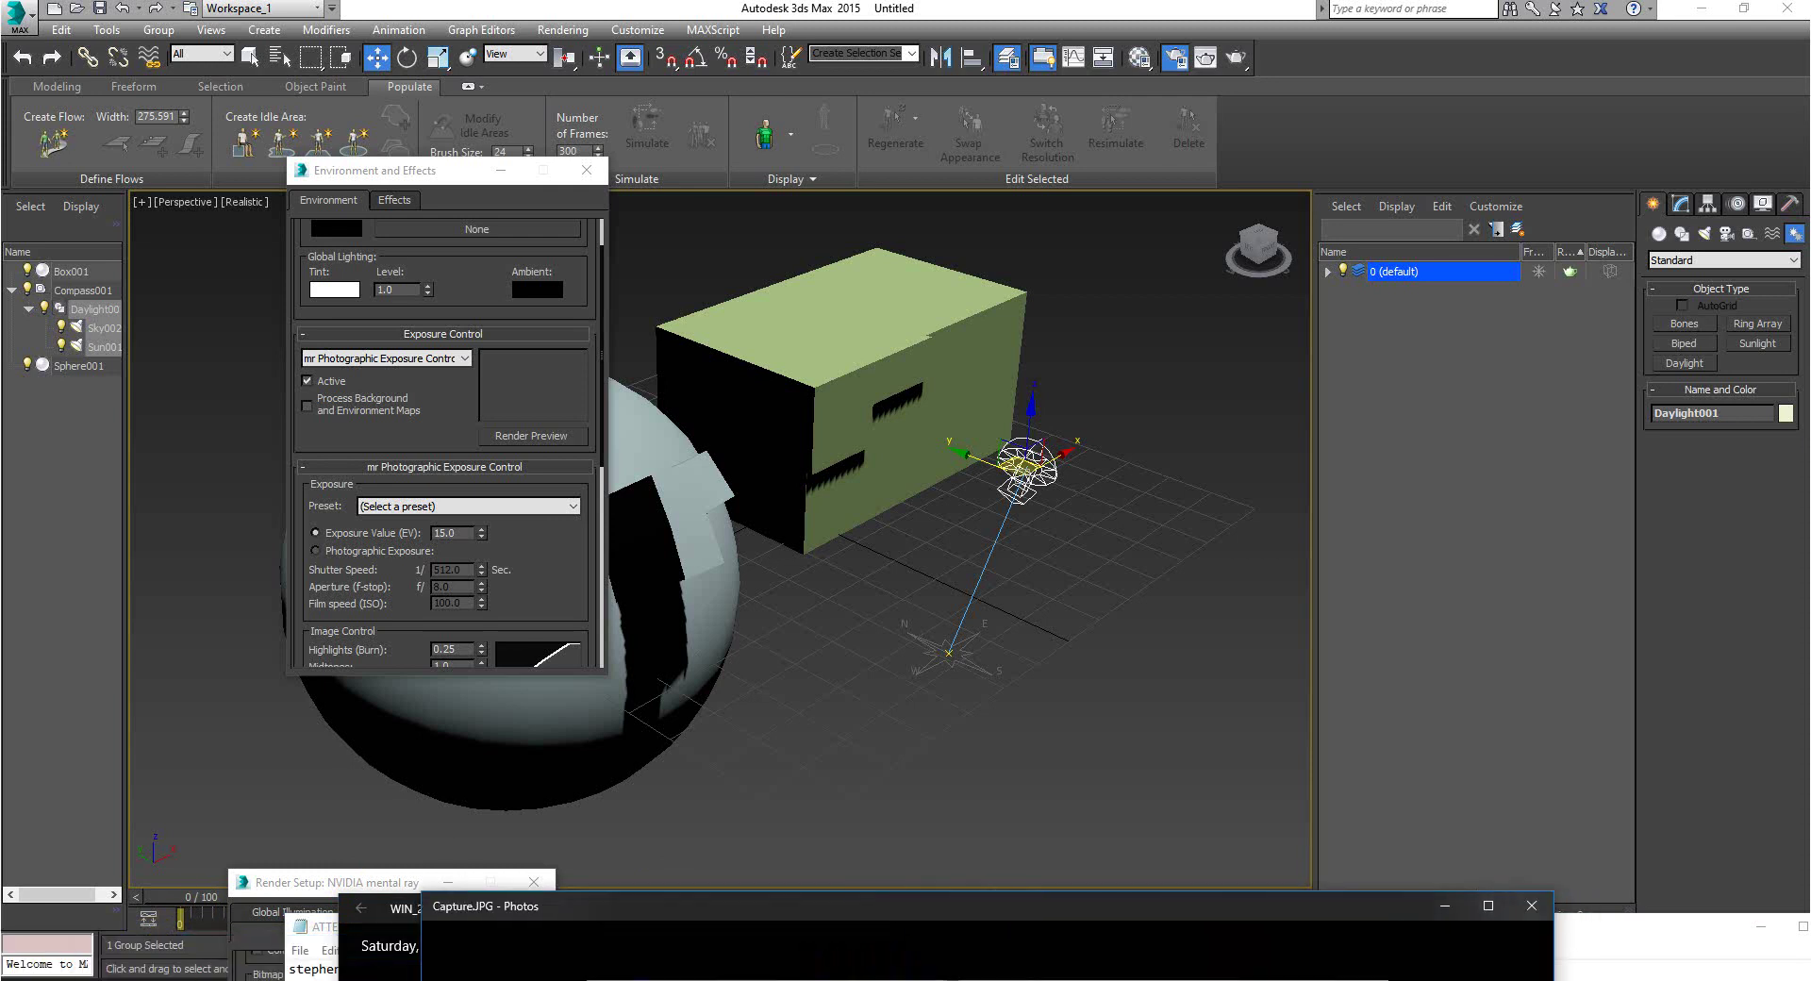
click(631, 968)
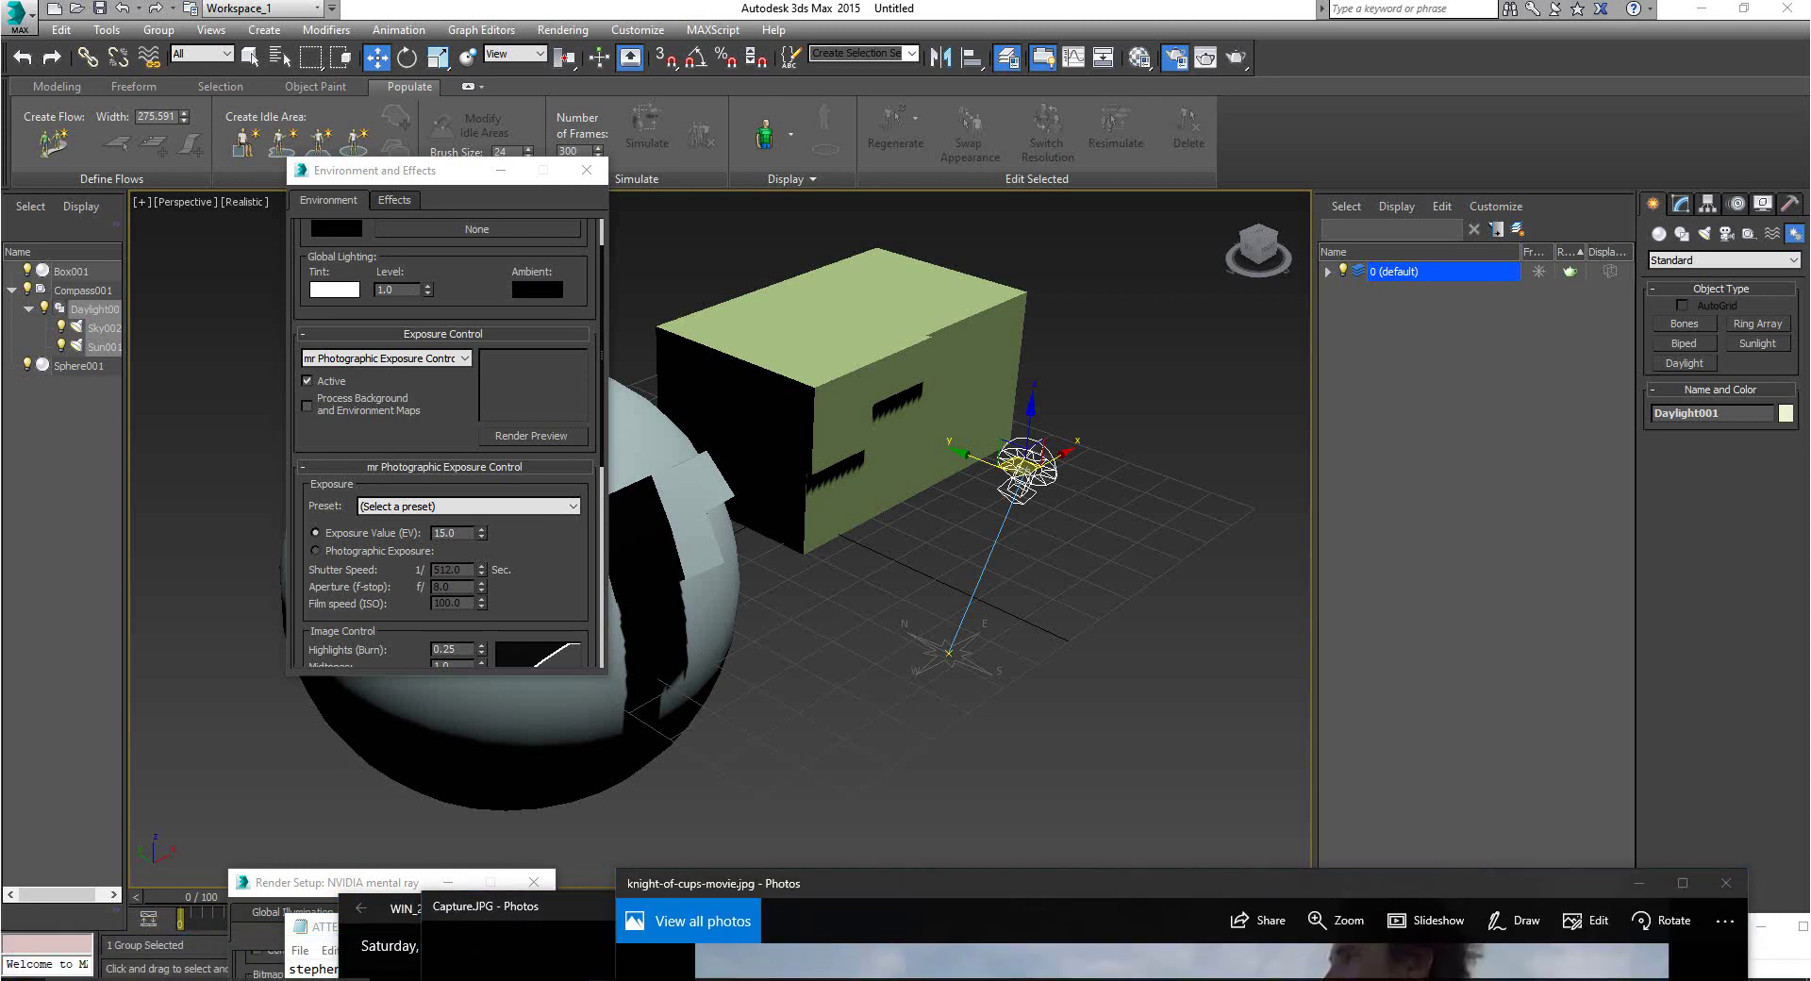
key(super)
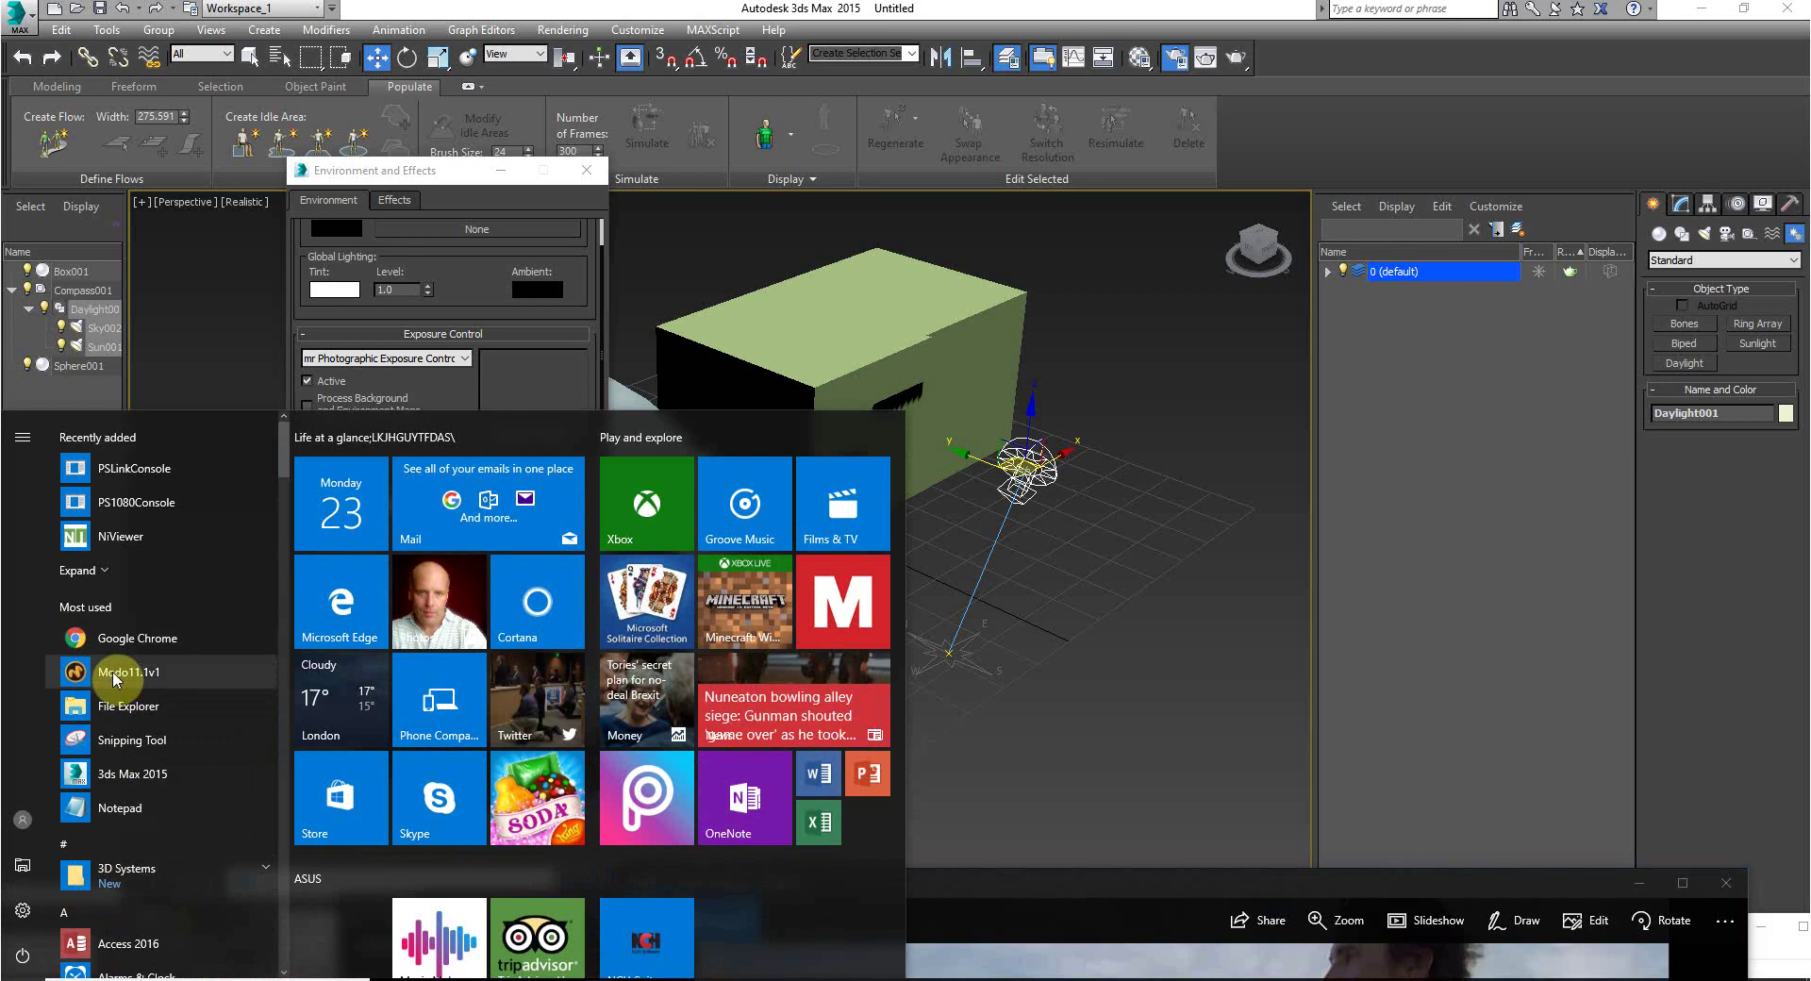
click(113, 676)
Step: Move the photo window out of the way and select the box in the 3ds Max viewport
drag(974, 889, 696, 977)
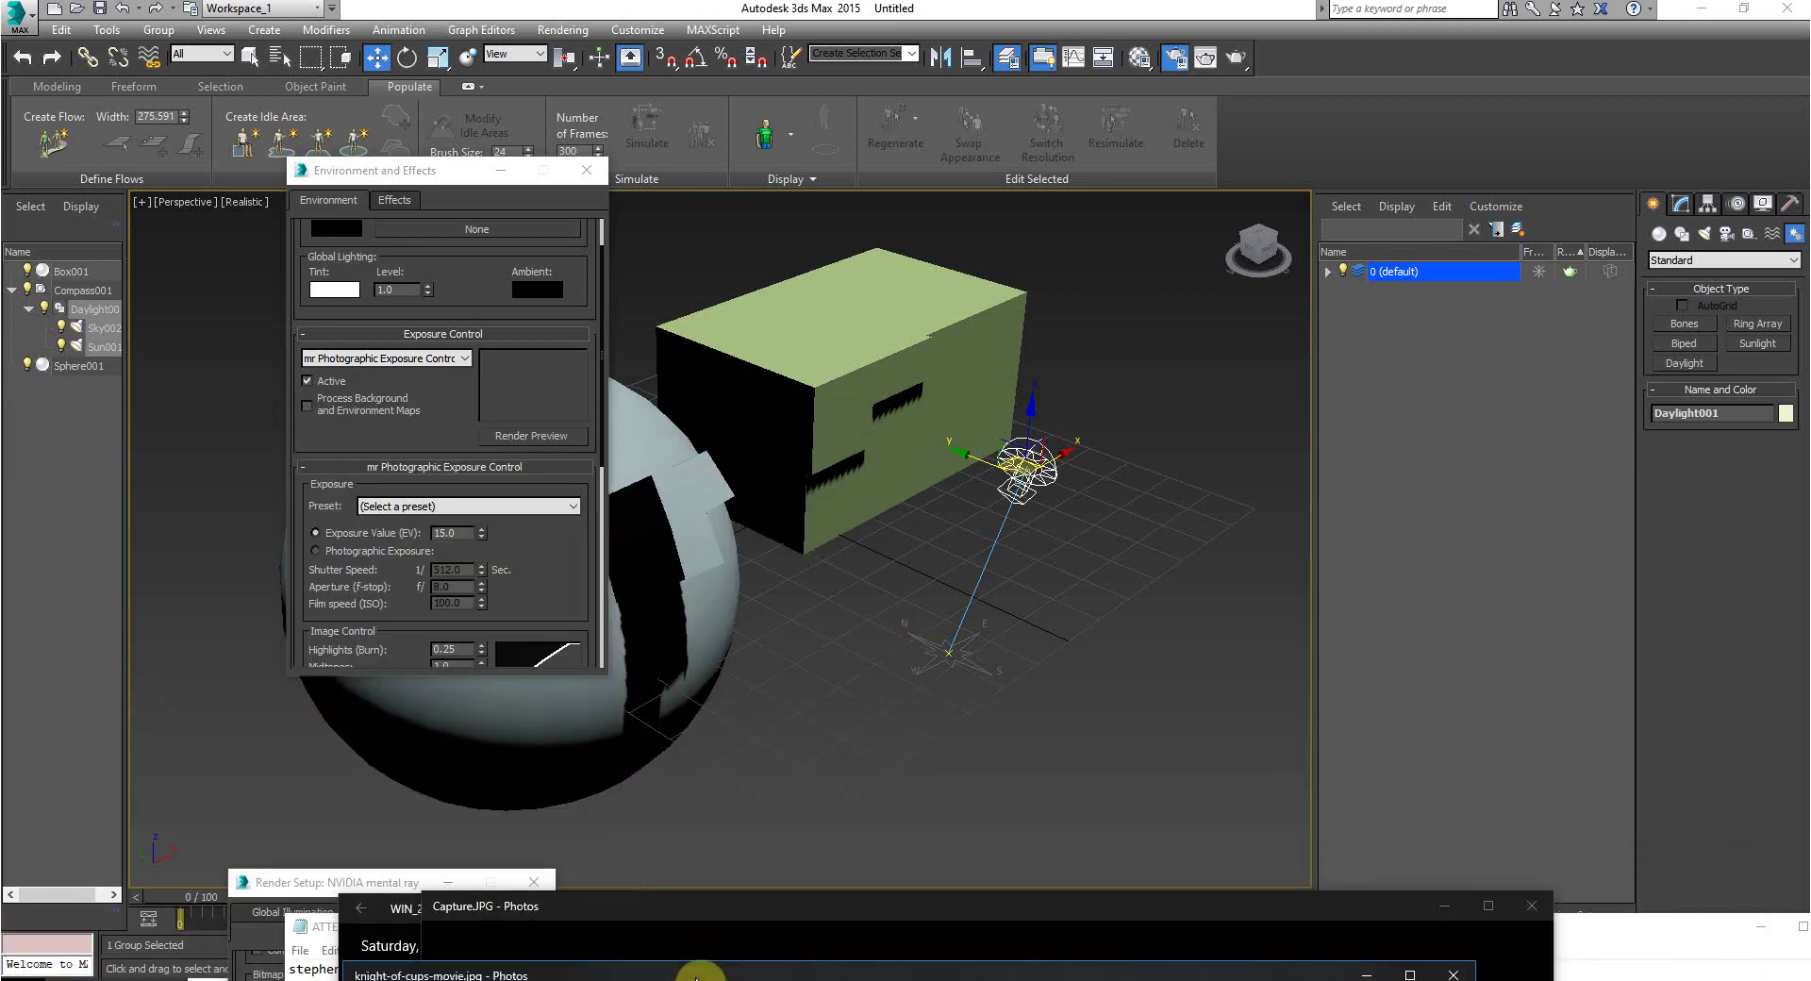
click(858, 347)
middle_drag(861, 352, 947, 384)
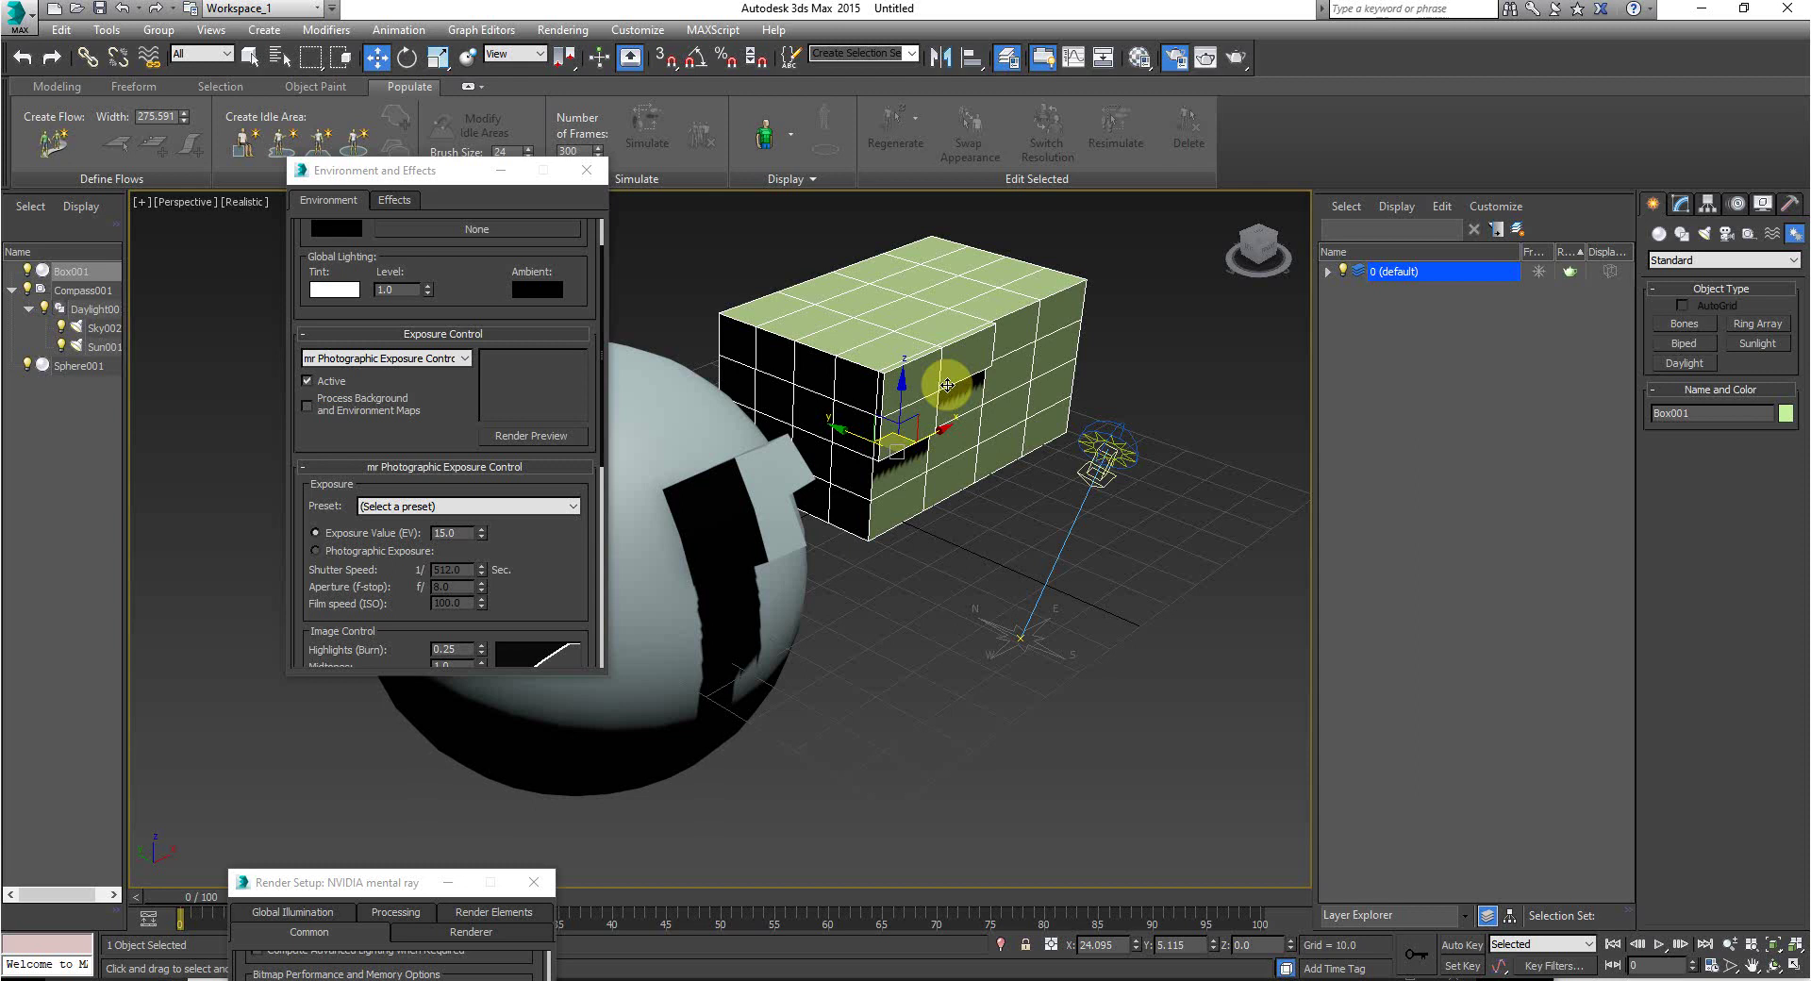
click(398, 29)
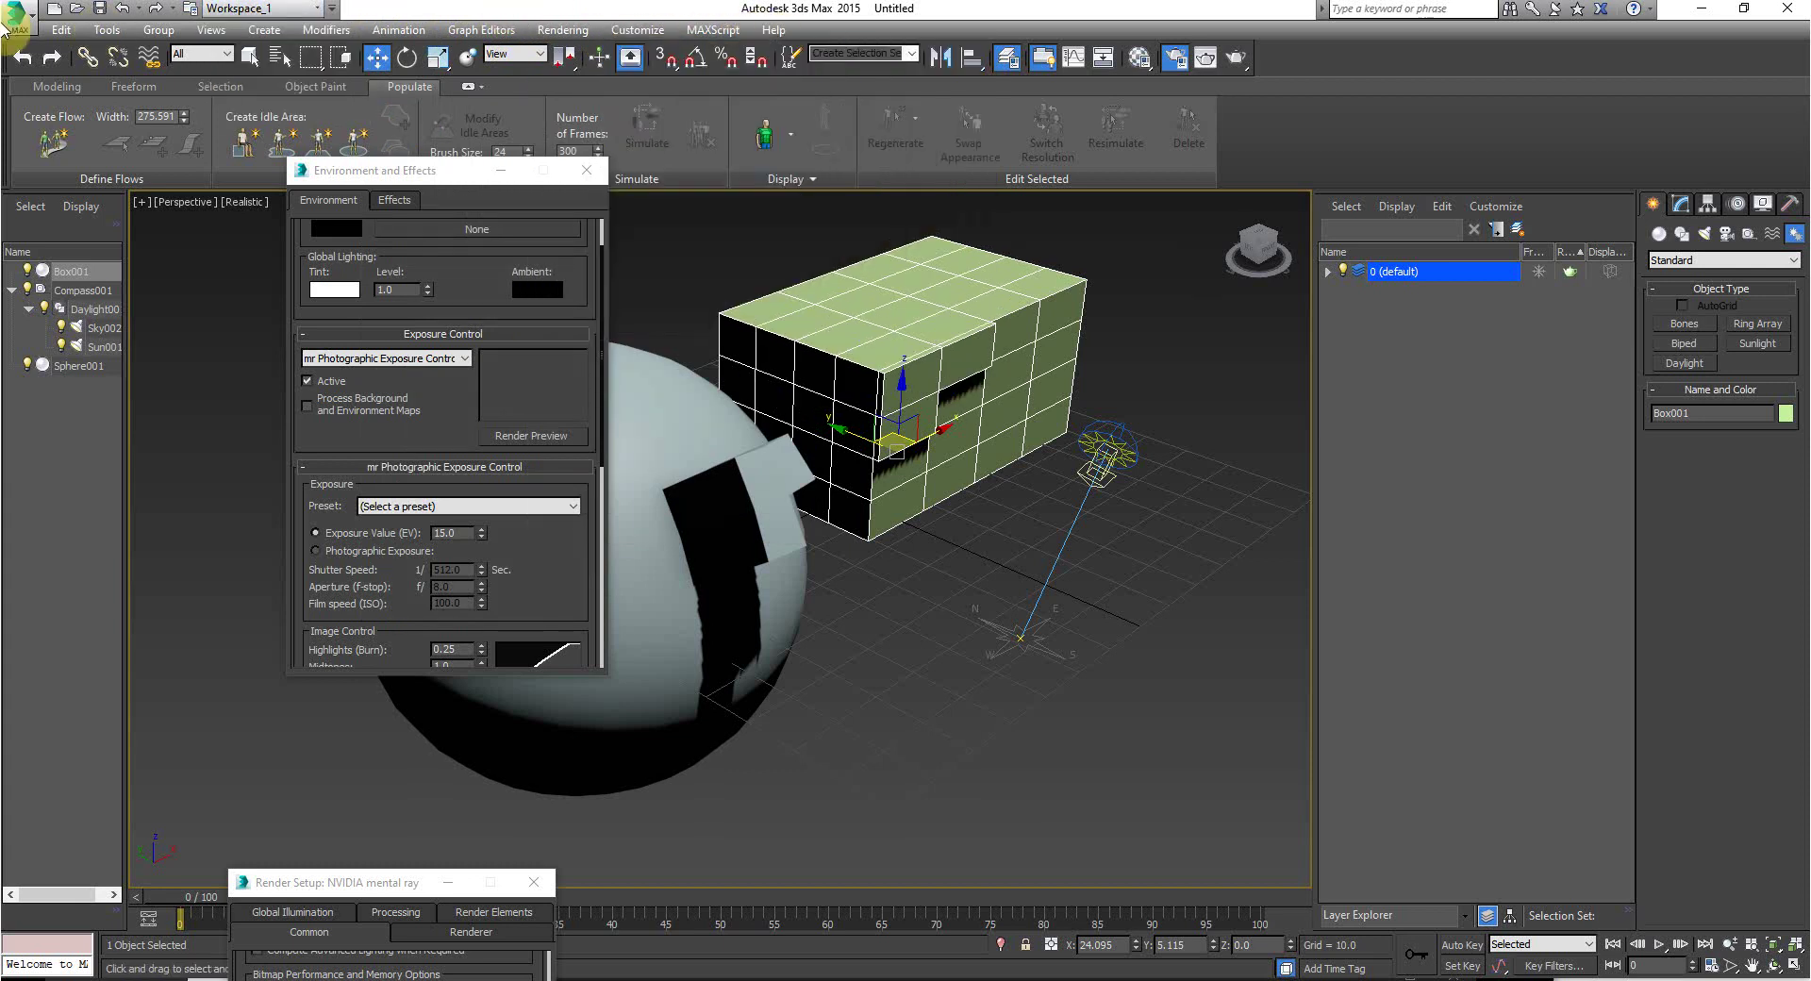
Step: Move the Environment and Effects window clear of the model and select the sphere
drag(416, 178, 102, 913)
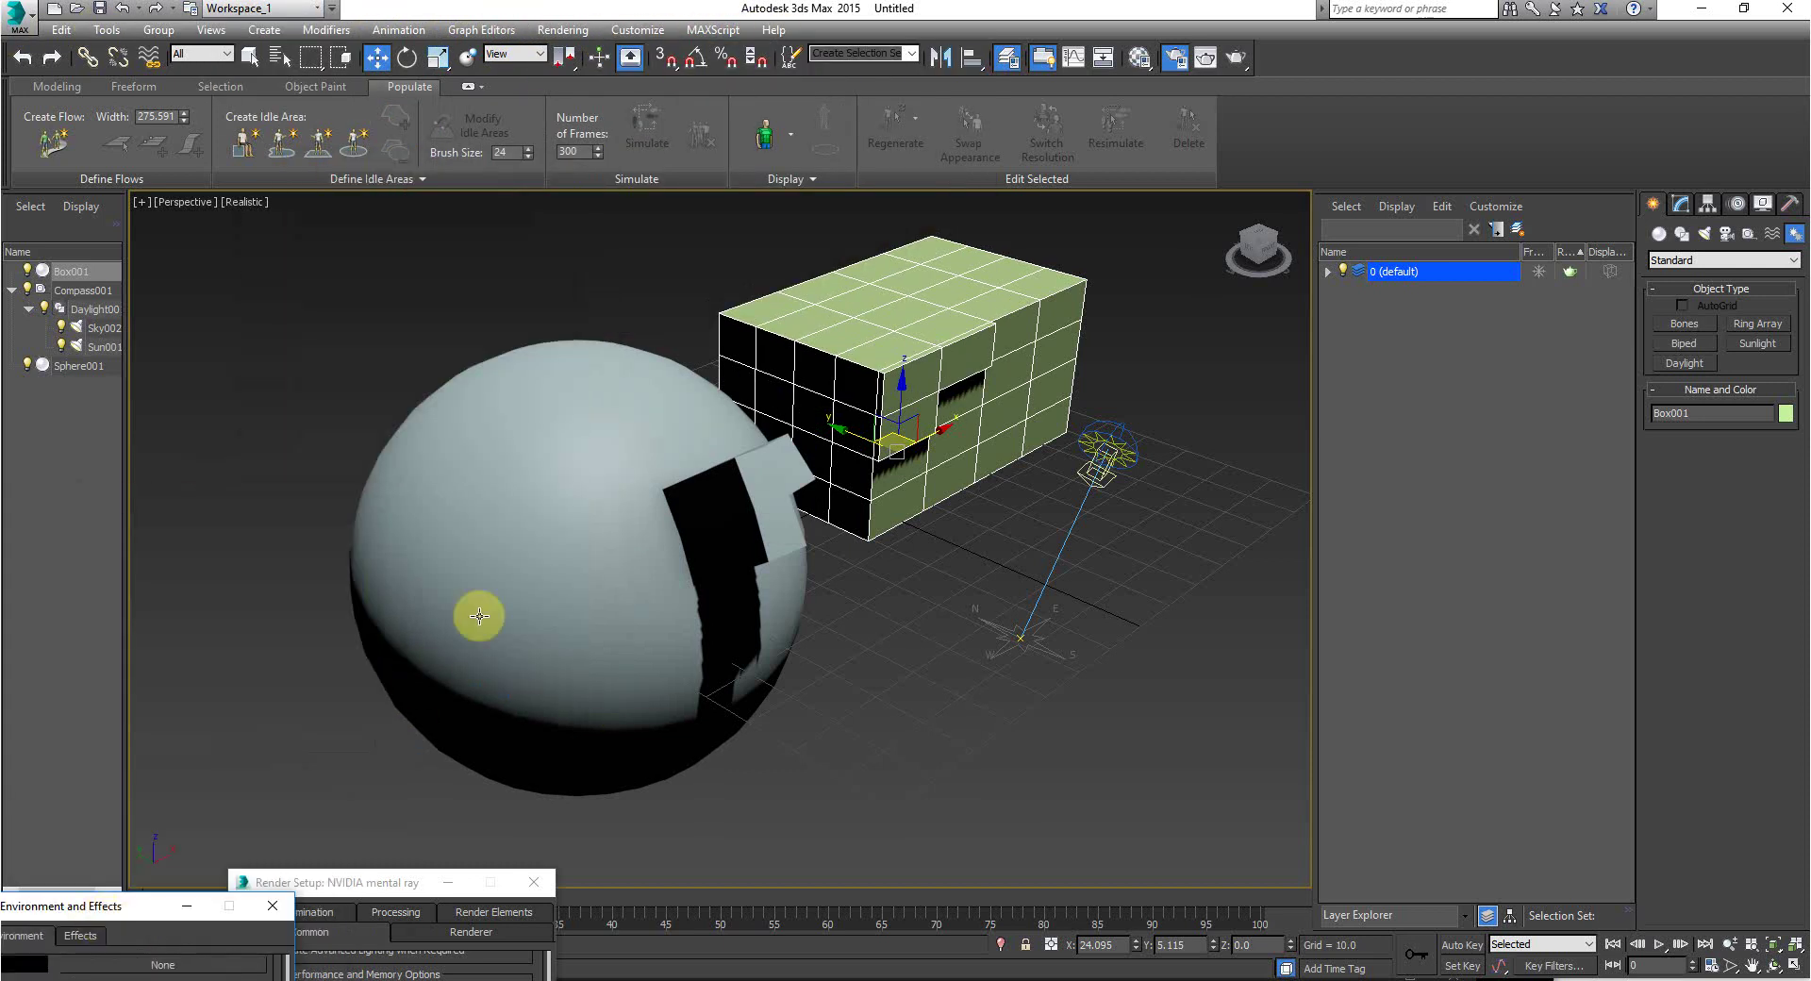
scroll(589, 526, down, 3)
scroll(590, 527, up, 5)
click(589, 527)
scroll(589, 527, down, 3)
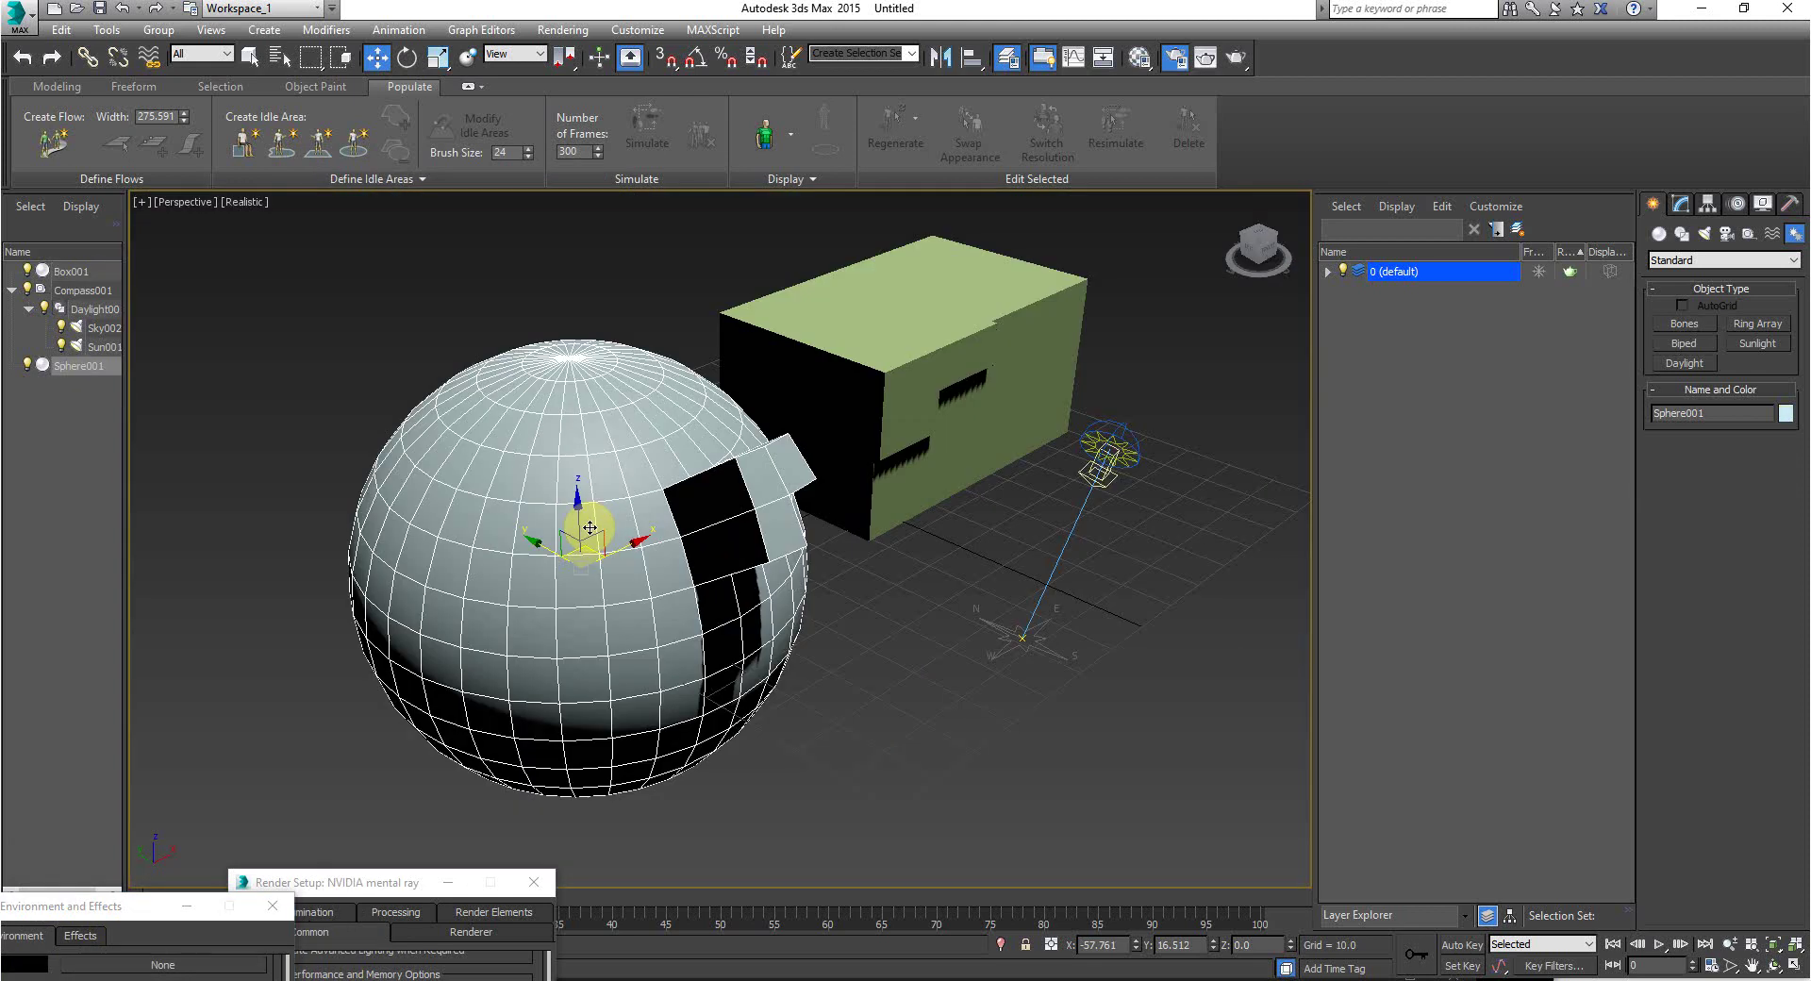
Step: Move the Photos windows aside and minimise the ATTENDEES Notepad window
click(363, 977)
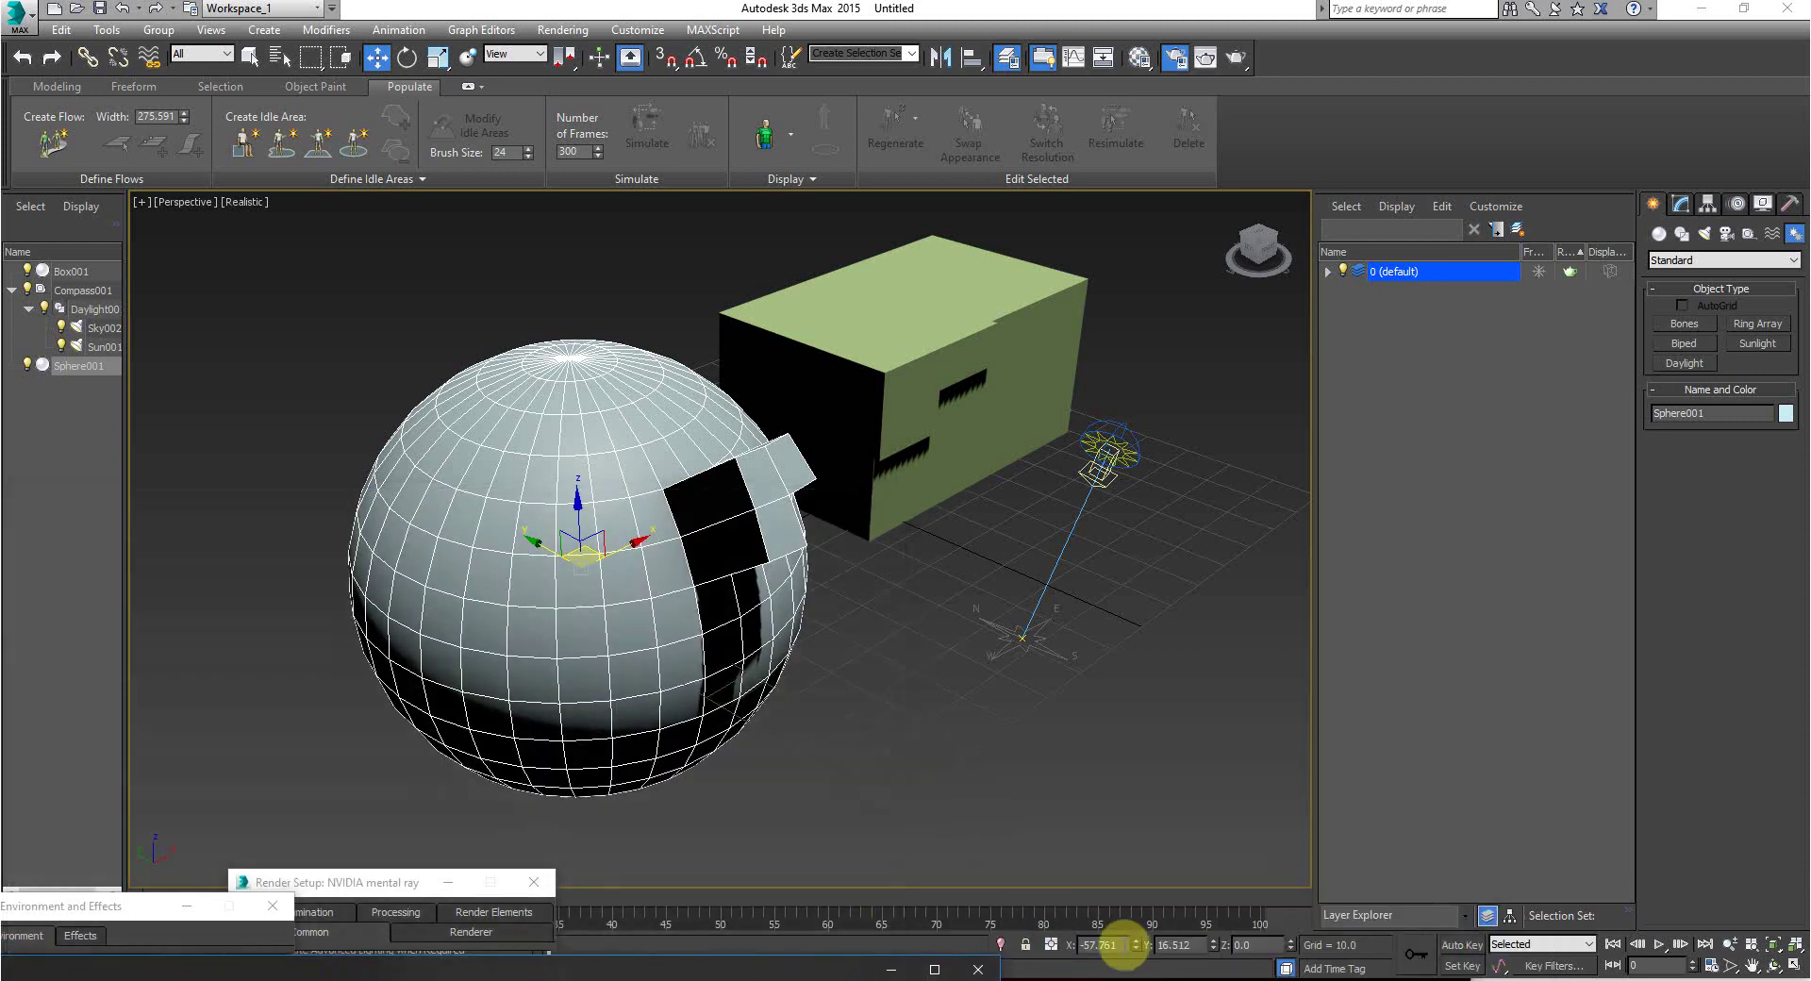
click(1124, 943)
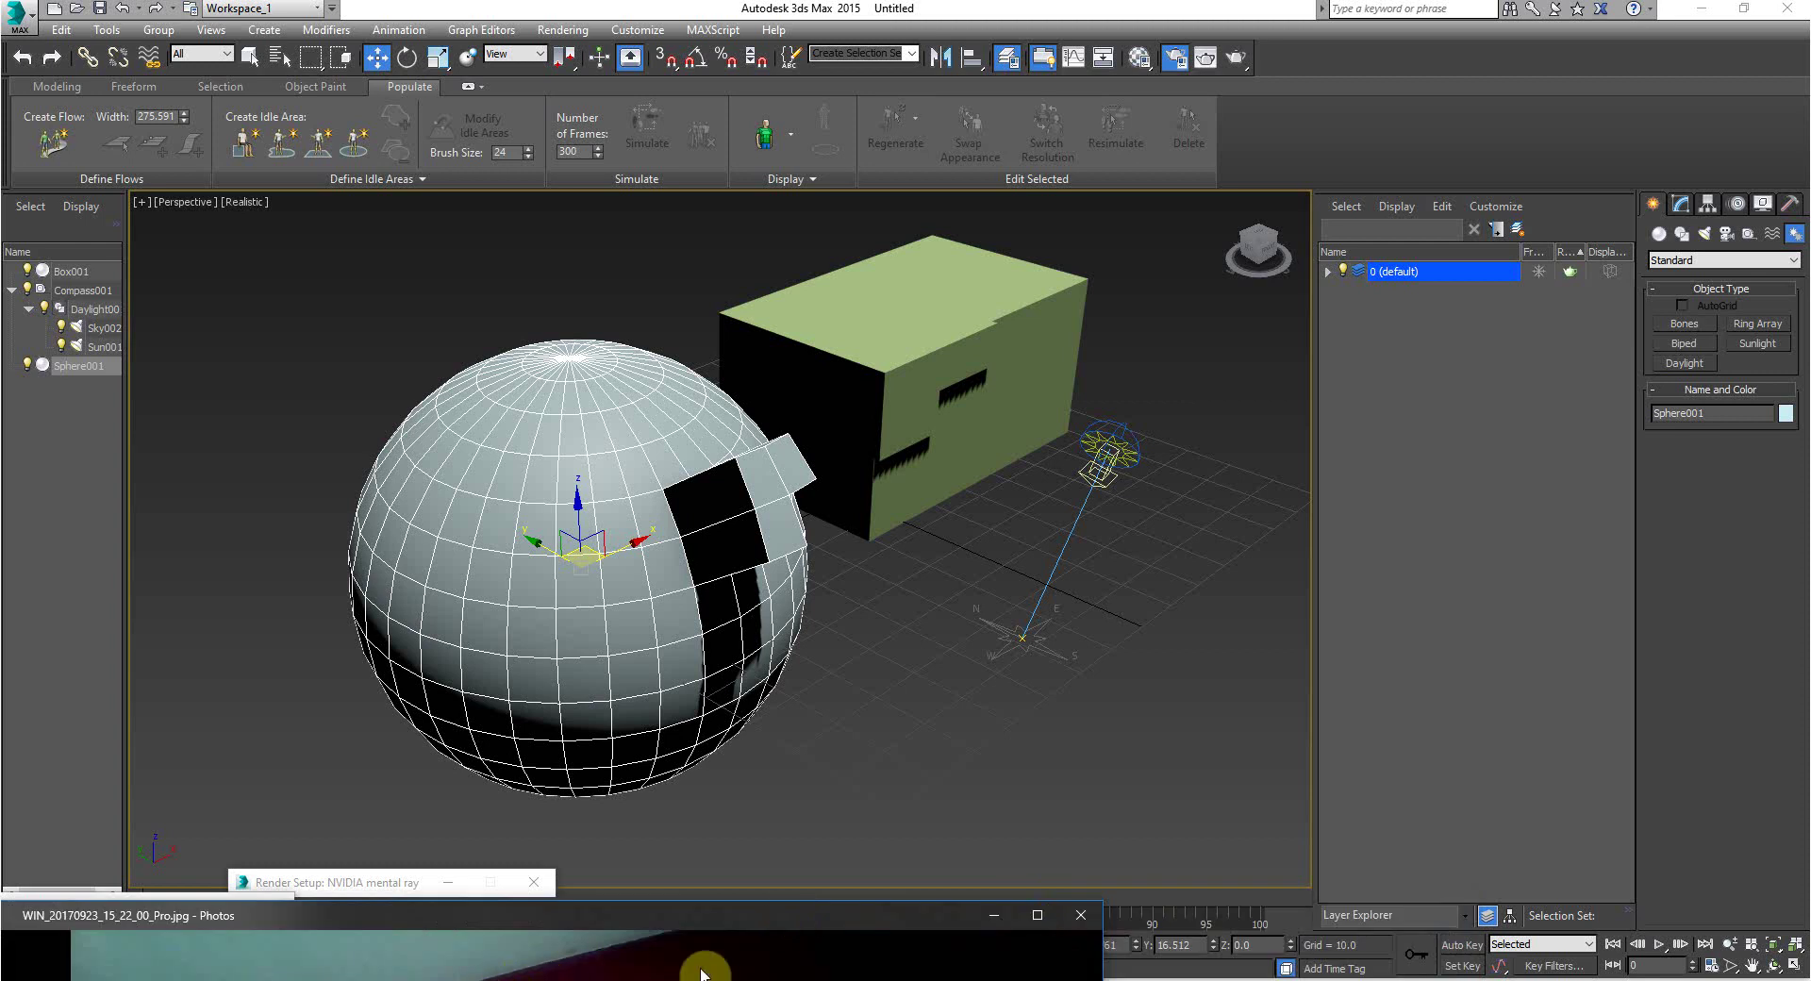
drag(1009, 902, 1472, 977)
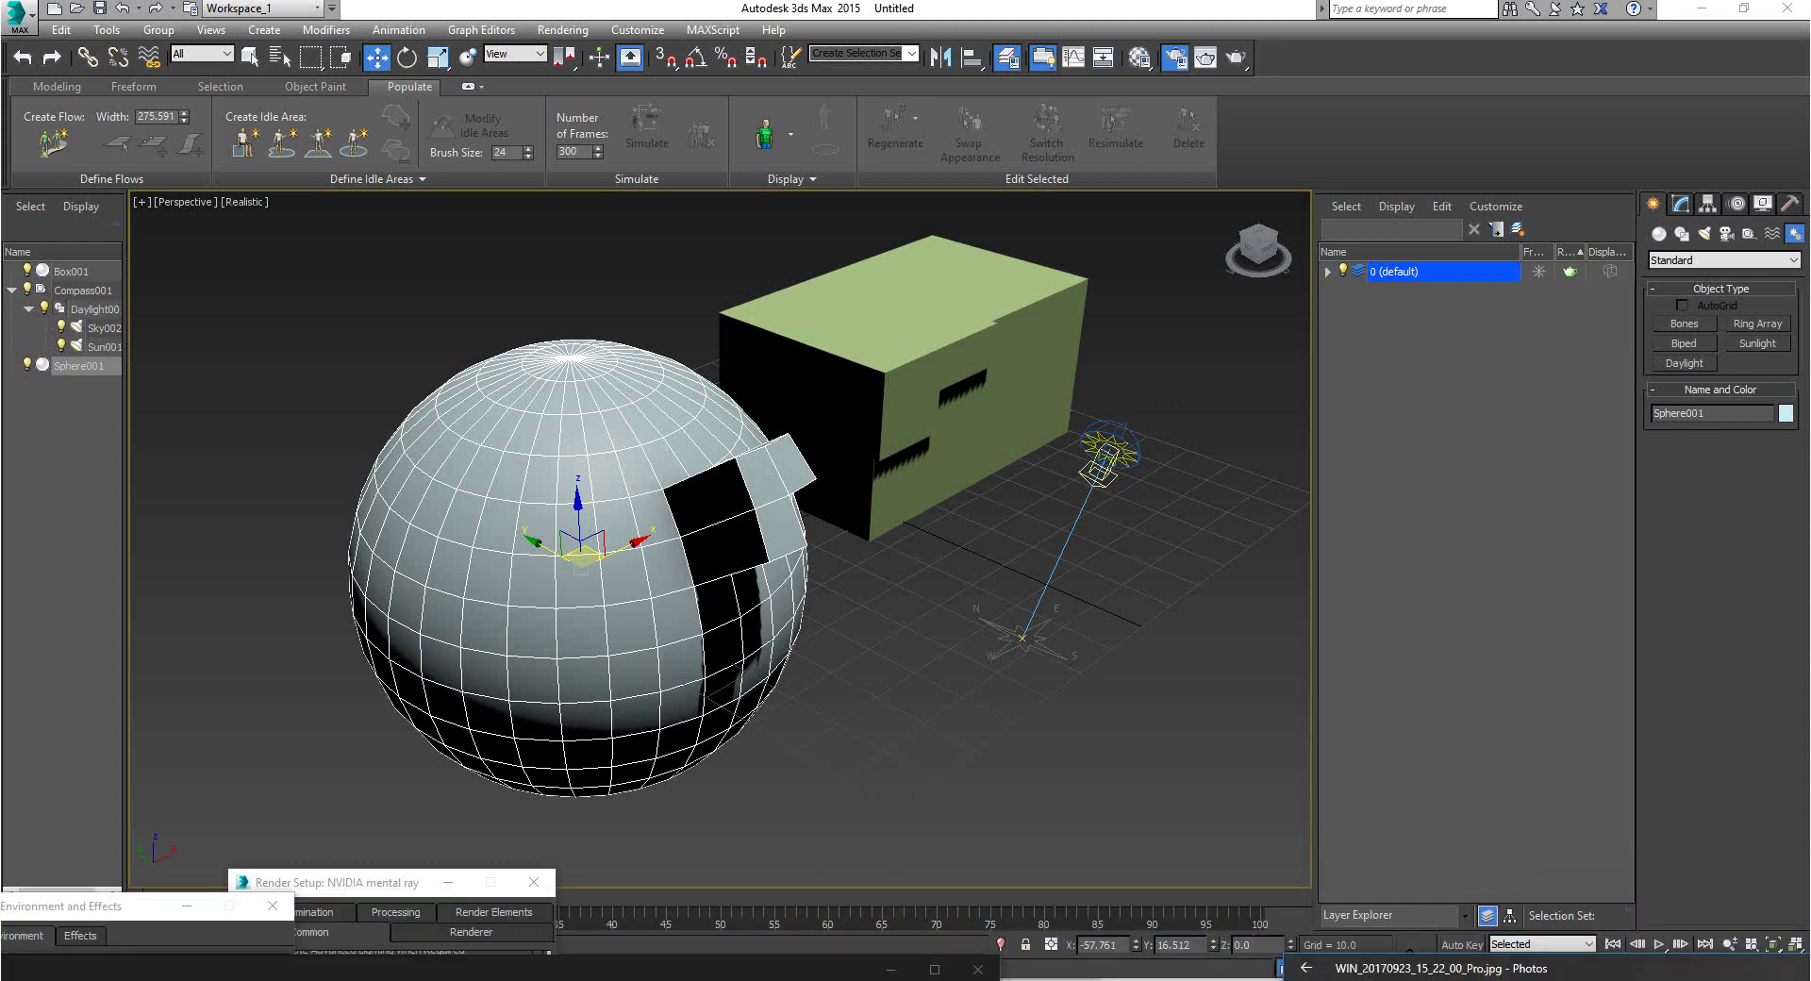
click(1146, 980)
drag(962, 926, 1286, 970)
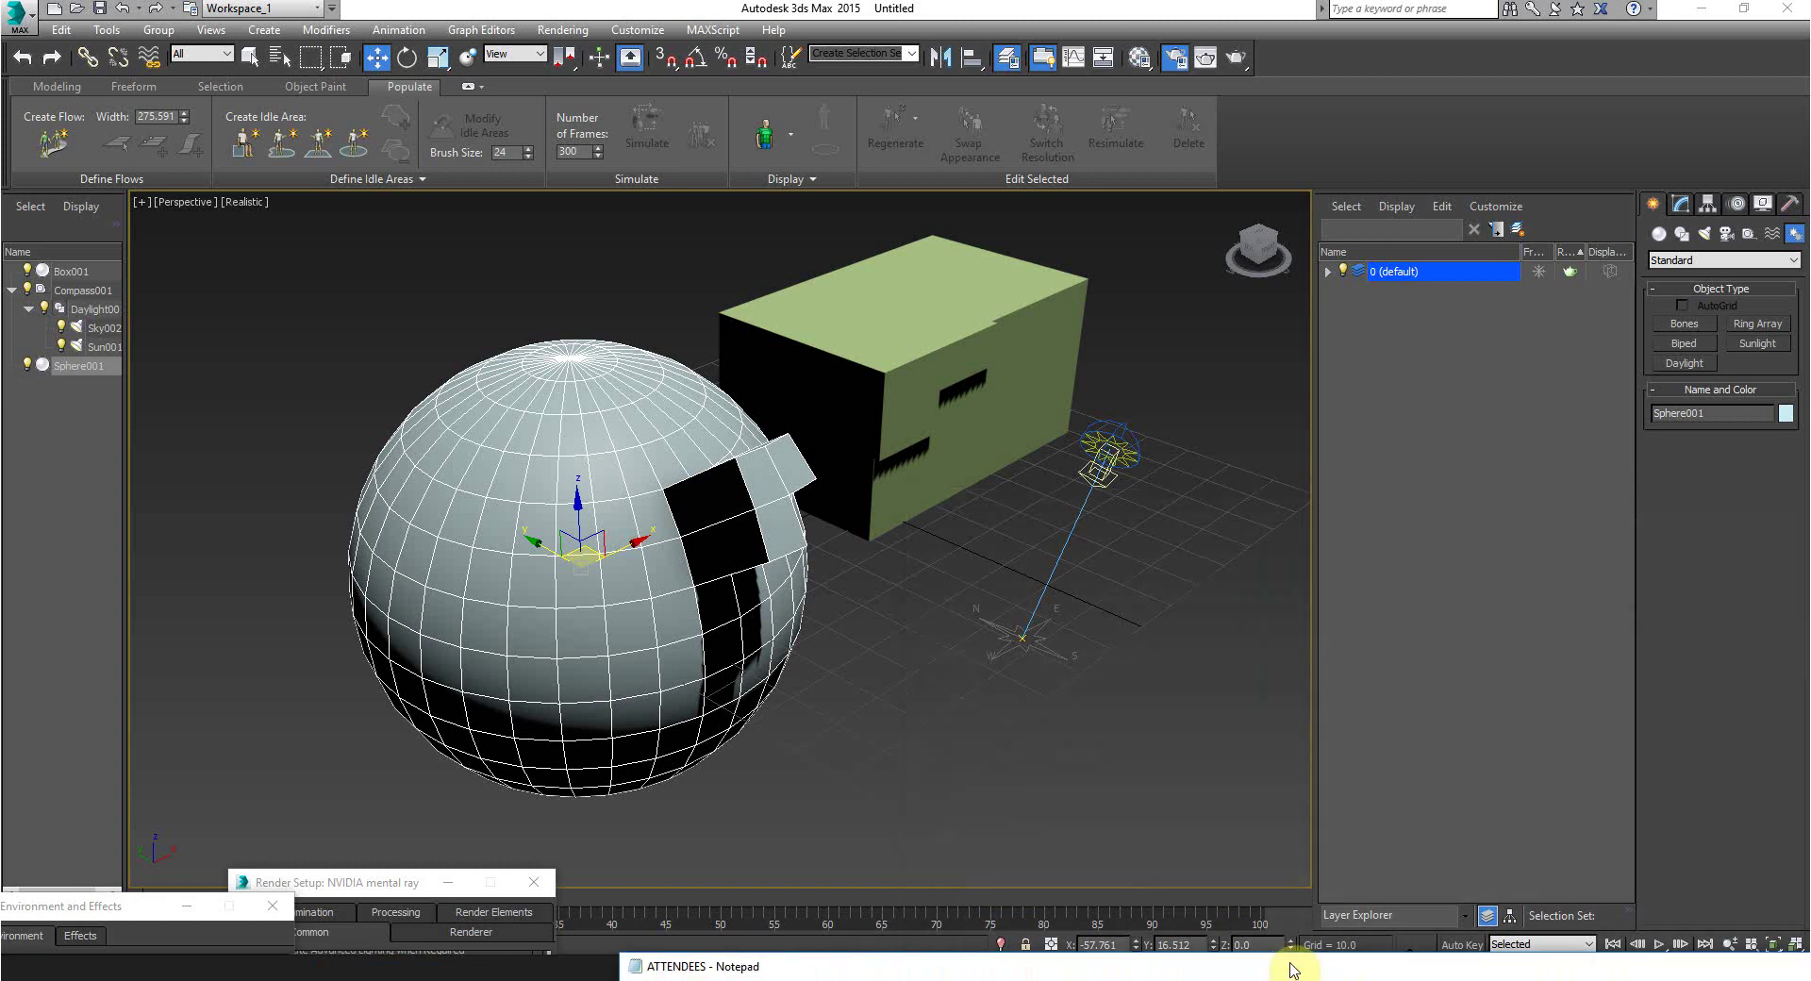
drag(991, 970, 1141, 969)
drag(1028, 978, 425, 958)
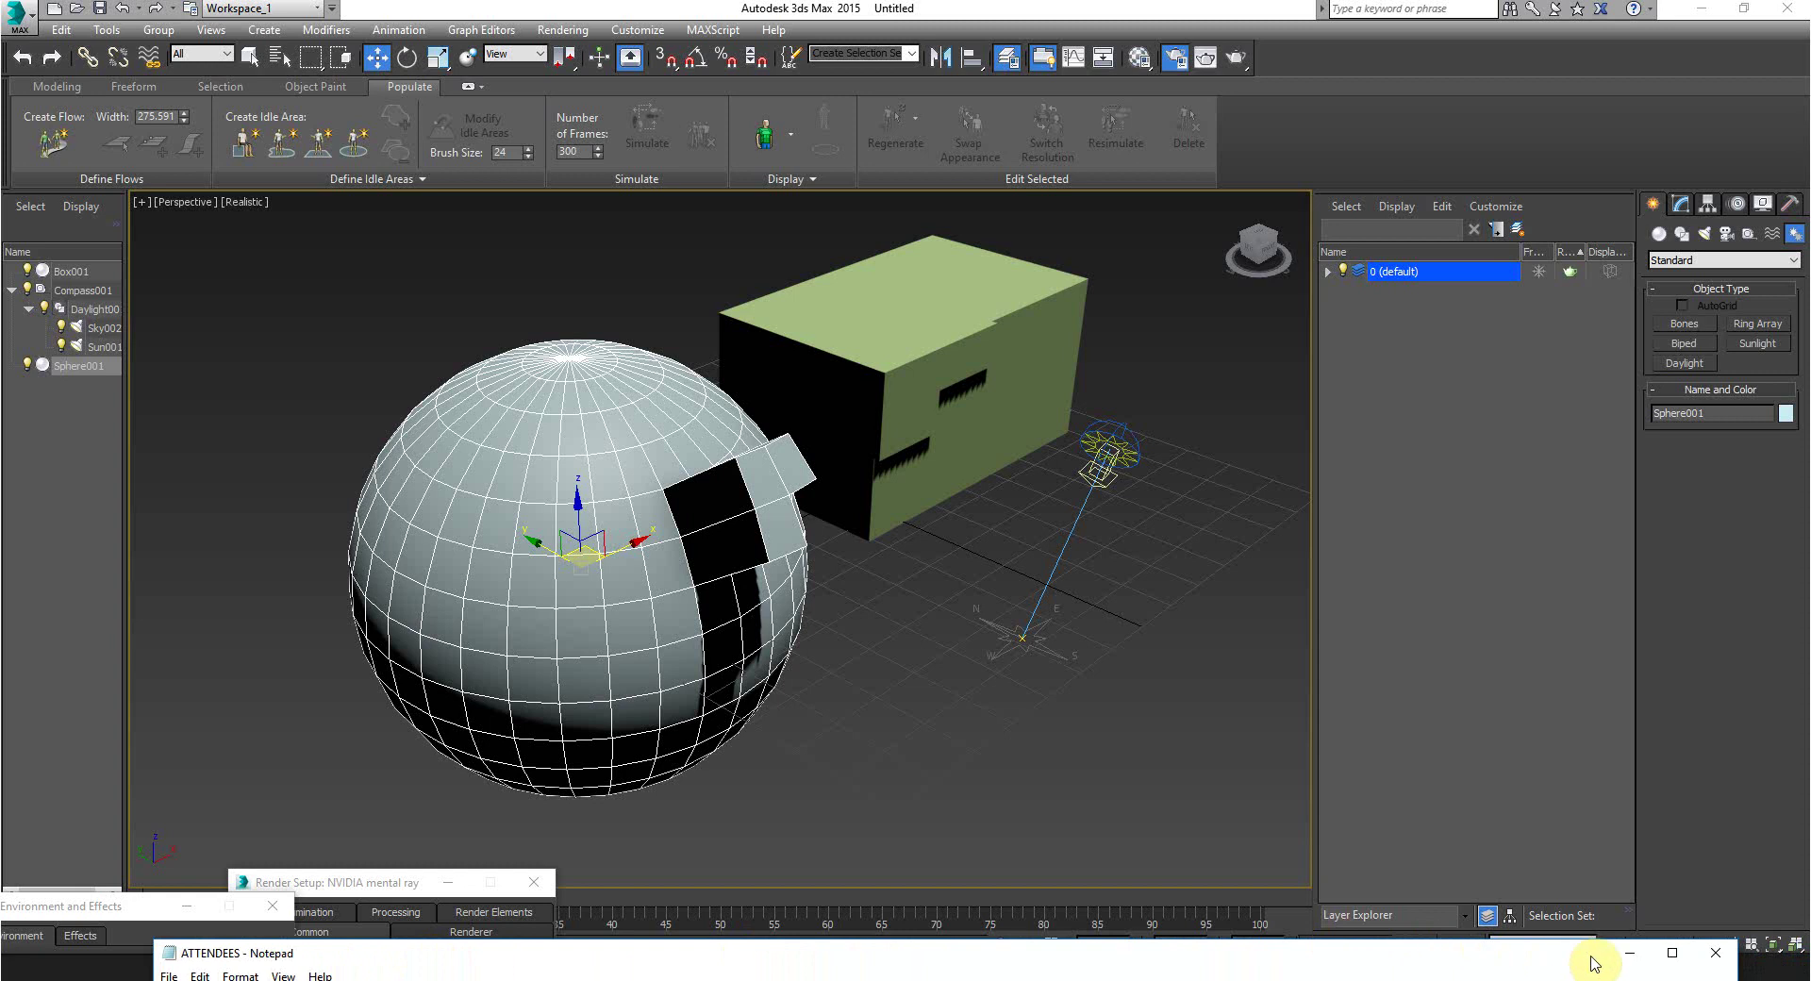
click(1626, 955)
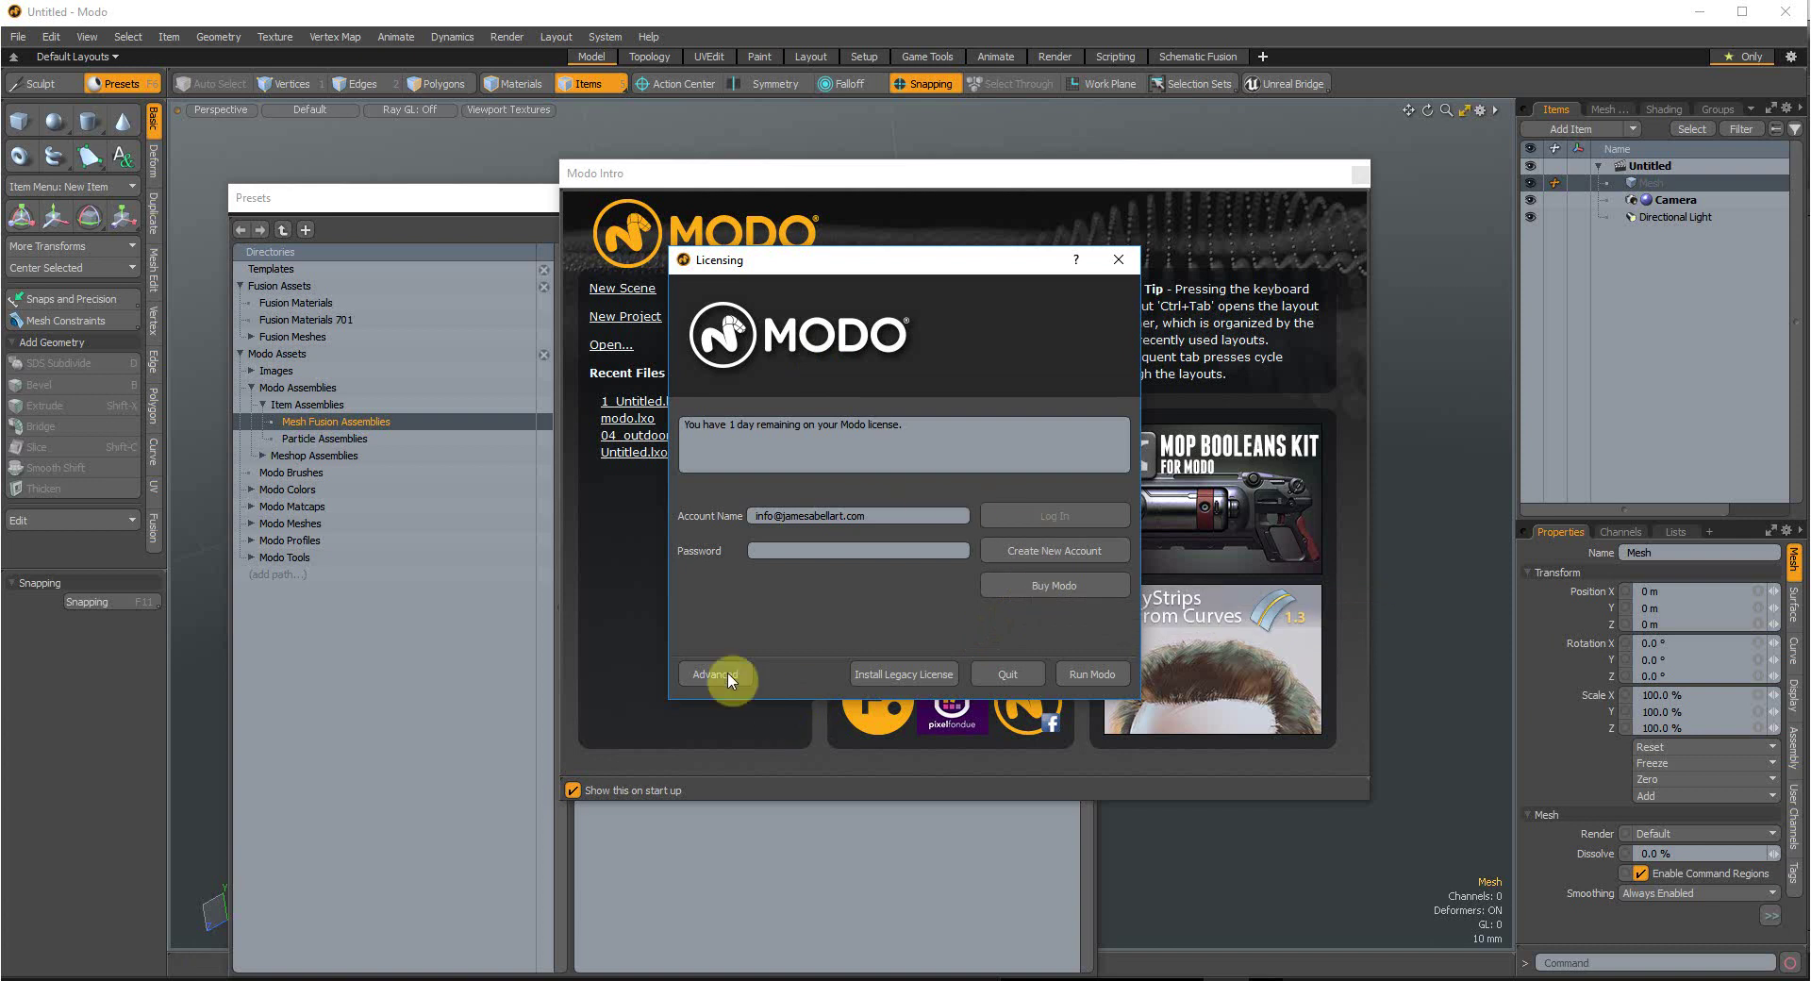
Step: Run Modo past its licensing and intro windows, and place the Fusion Slicer 3Point preset in the empty scene
click(1094, 674)
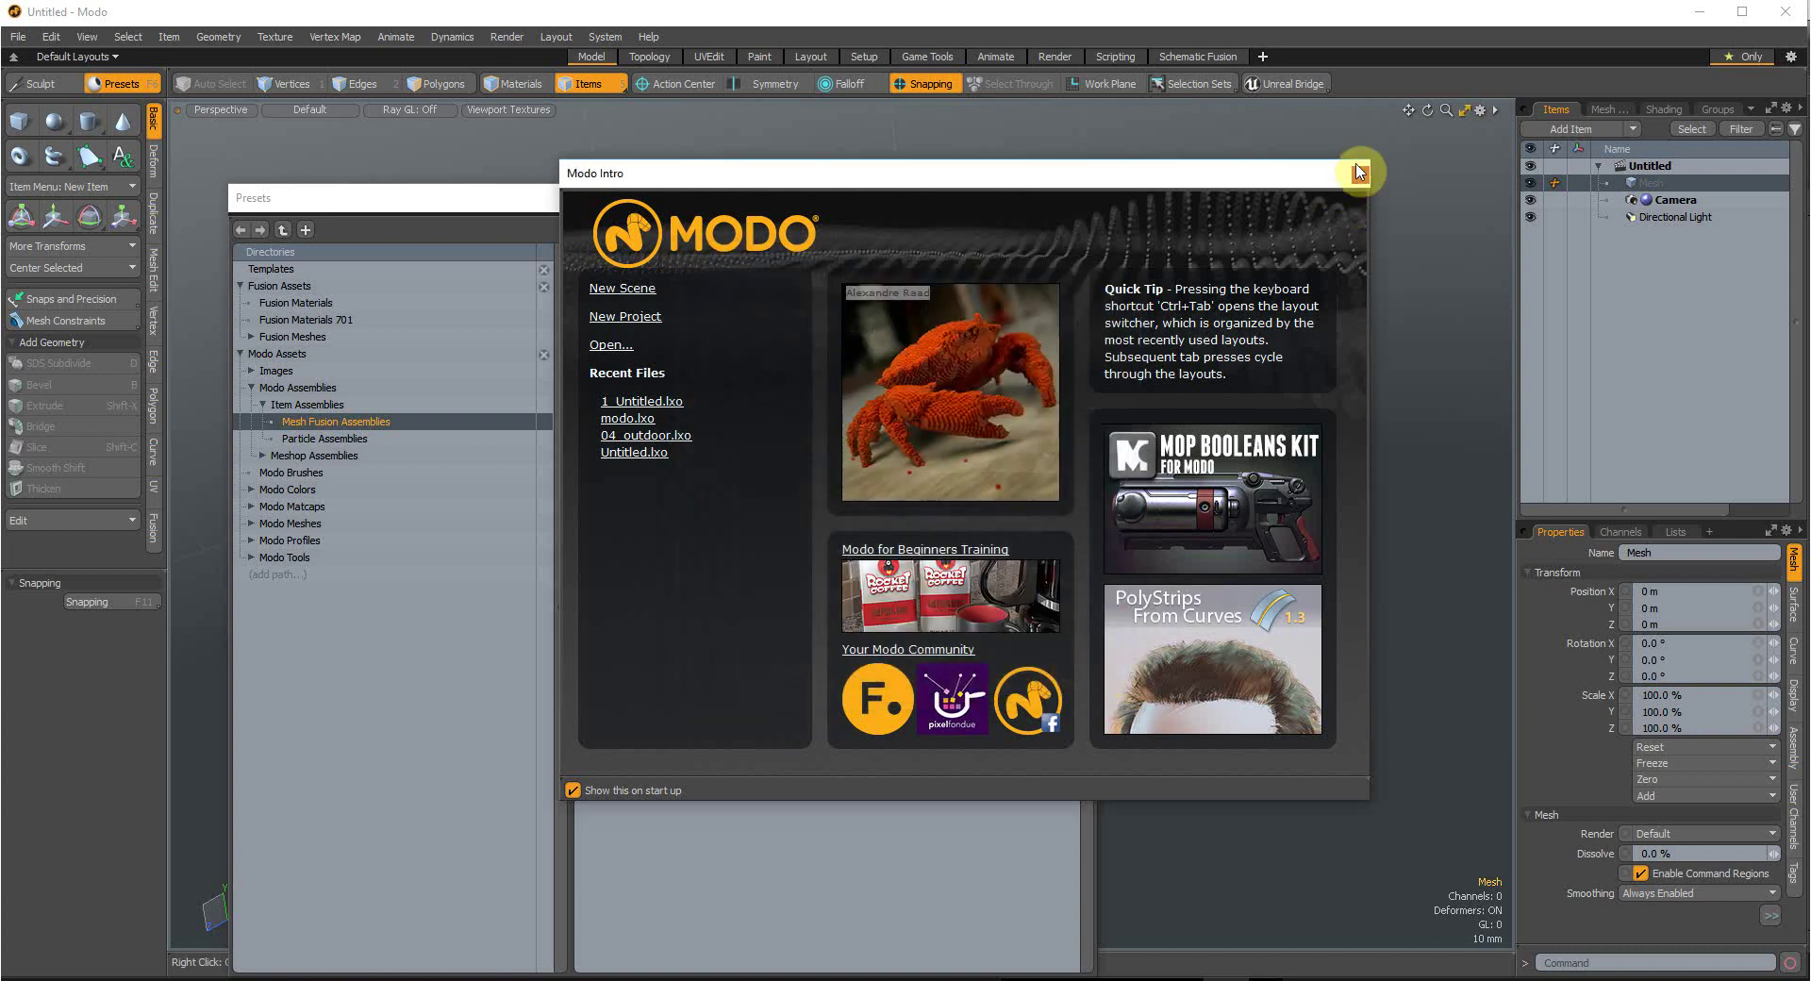
click(1359, 177)
drag(598, 210, 1094, 310)
drag(1212, 481, 389, 409)
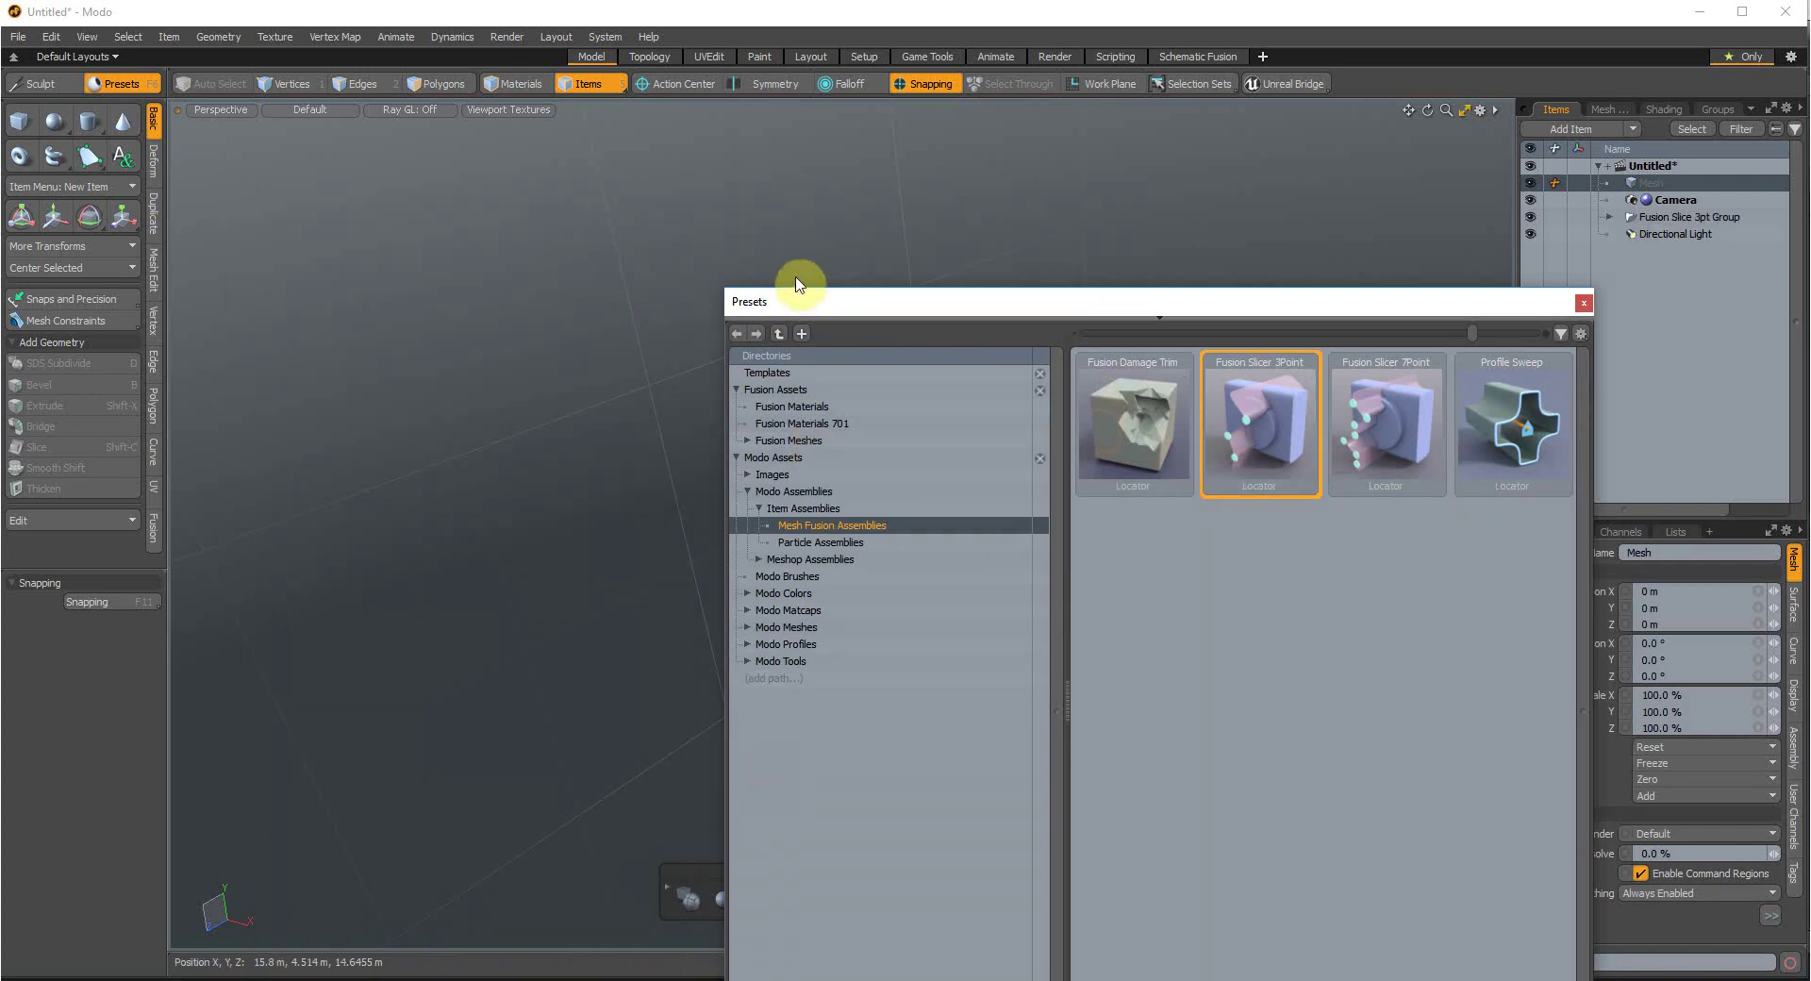
Step: Move the Presets window clear of the viewport and fit the view to the scene
drag(825, 303, 150, 804)
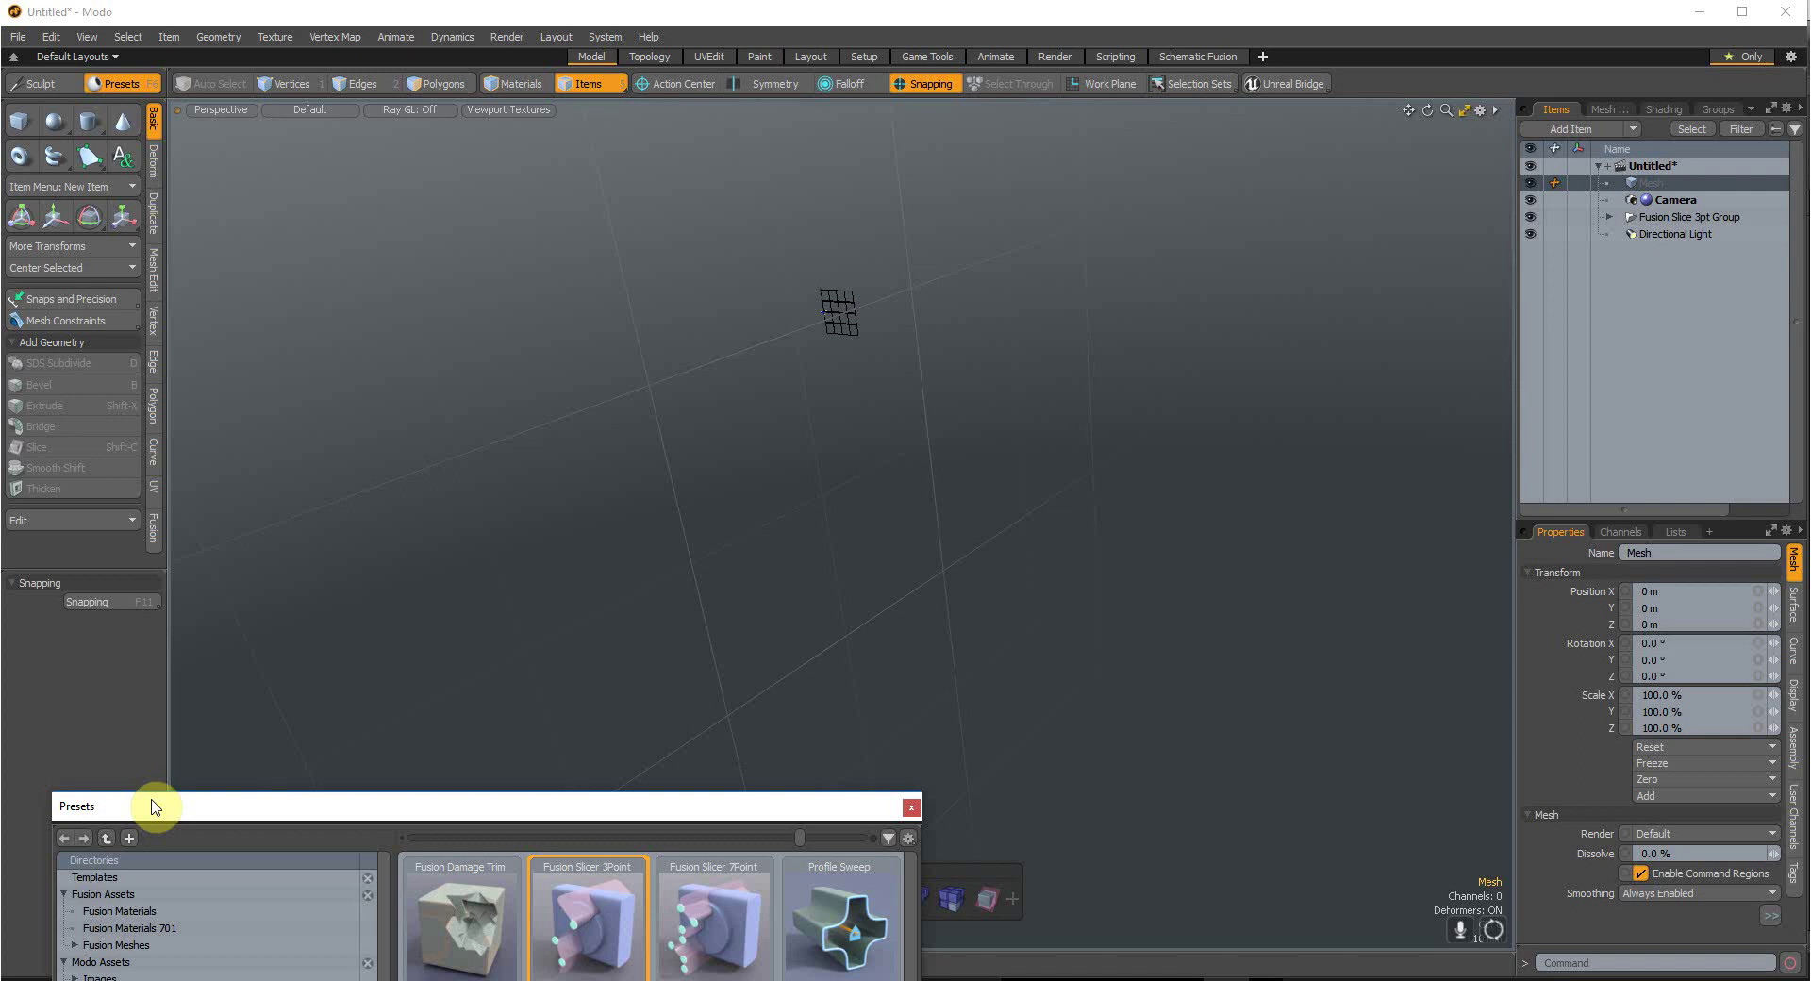
key(a)
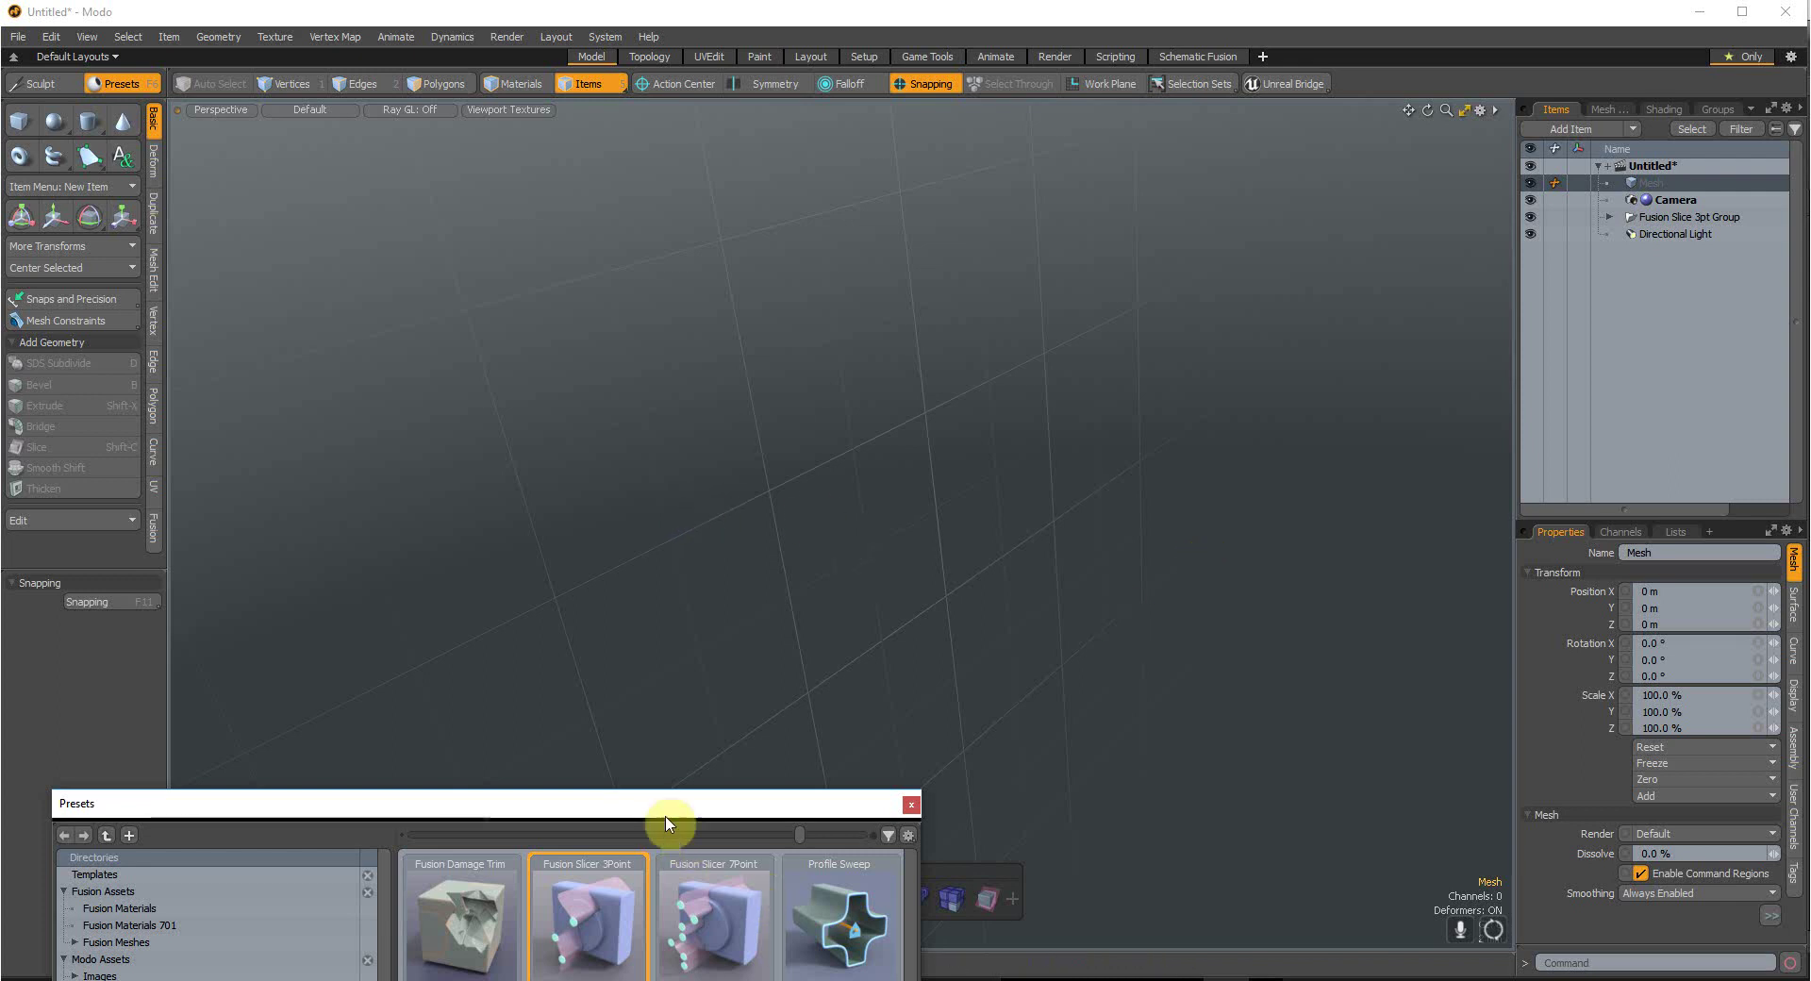
drag(665, 809, 284, 937)
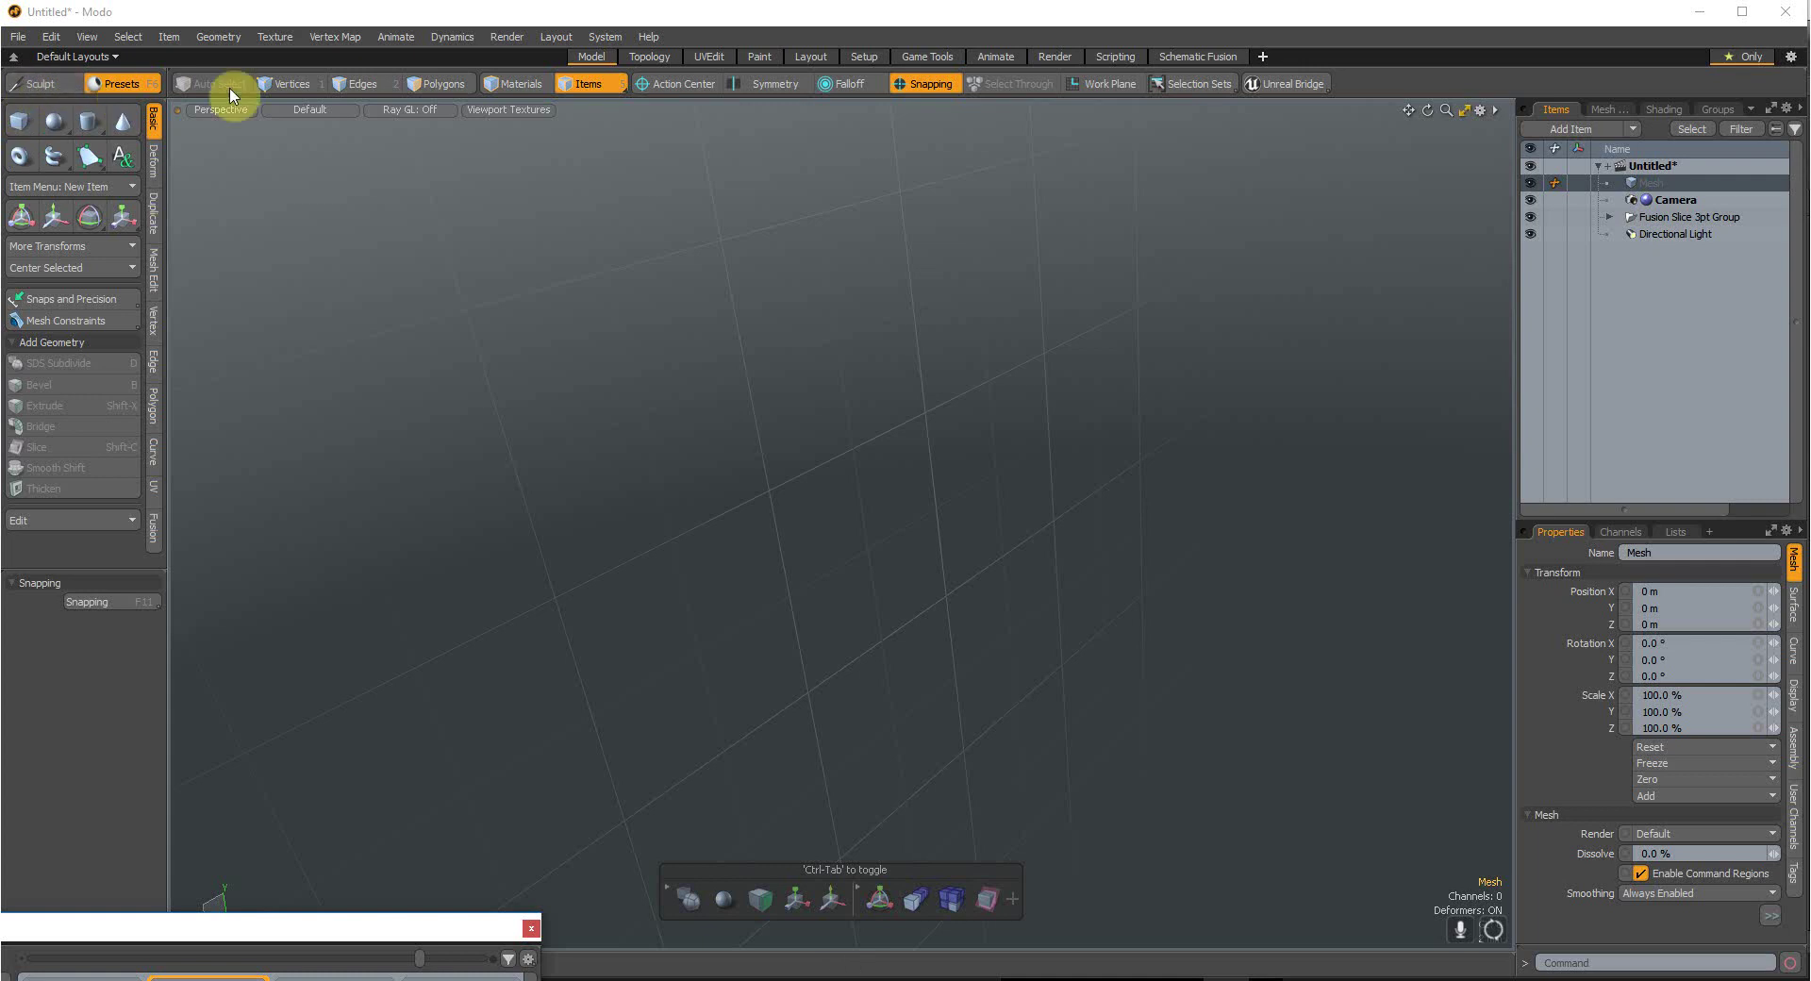
Step: Draw a cube measuring about 21.8 × 29.7 × 19.1 mm in the perspective view
click(17, 132)
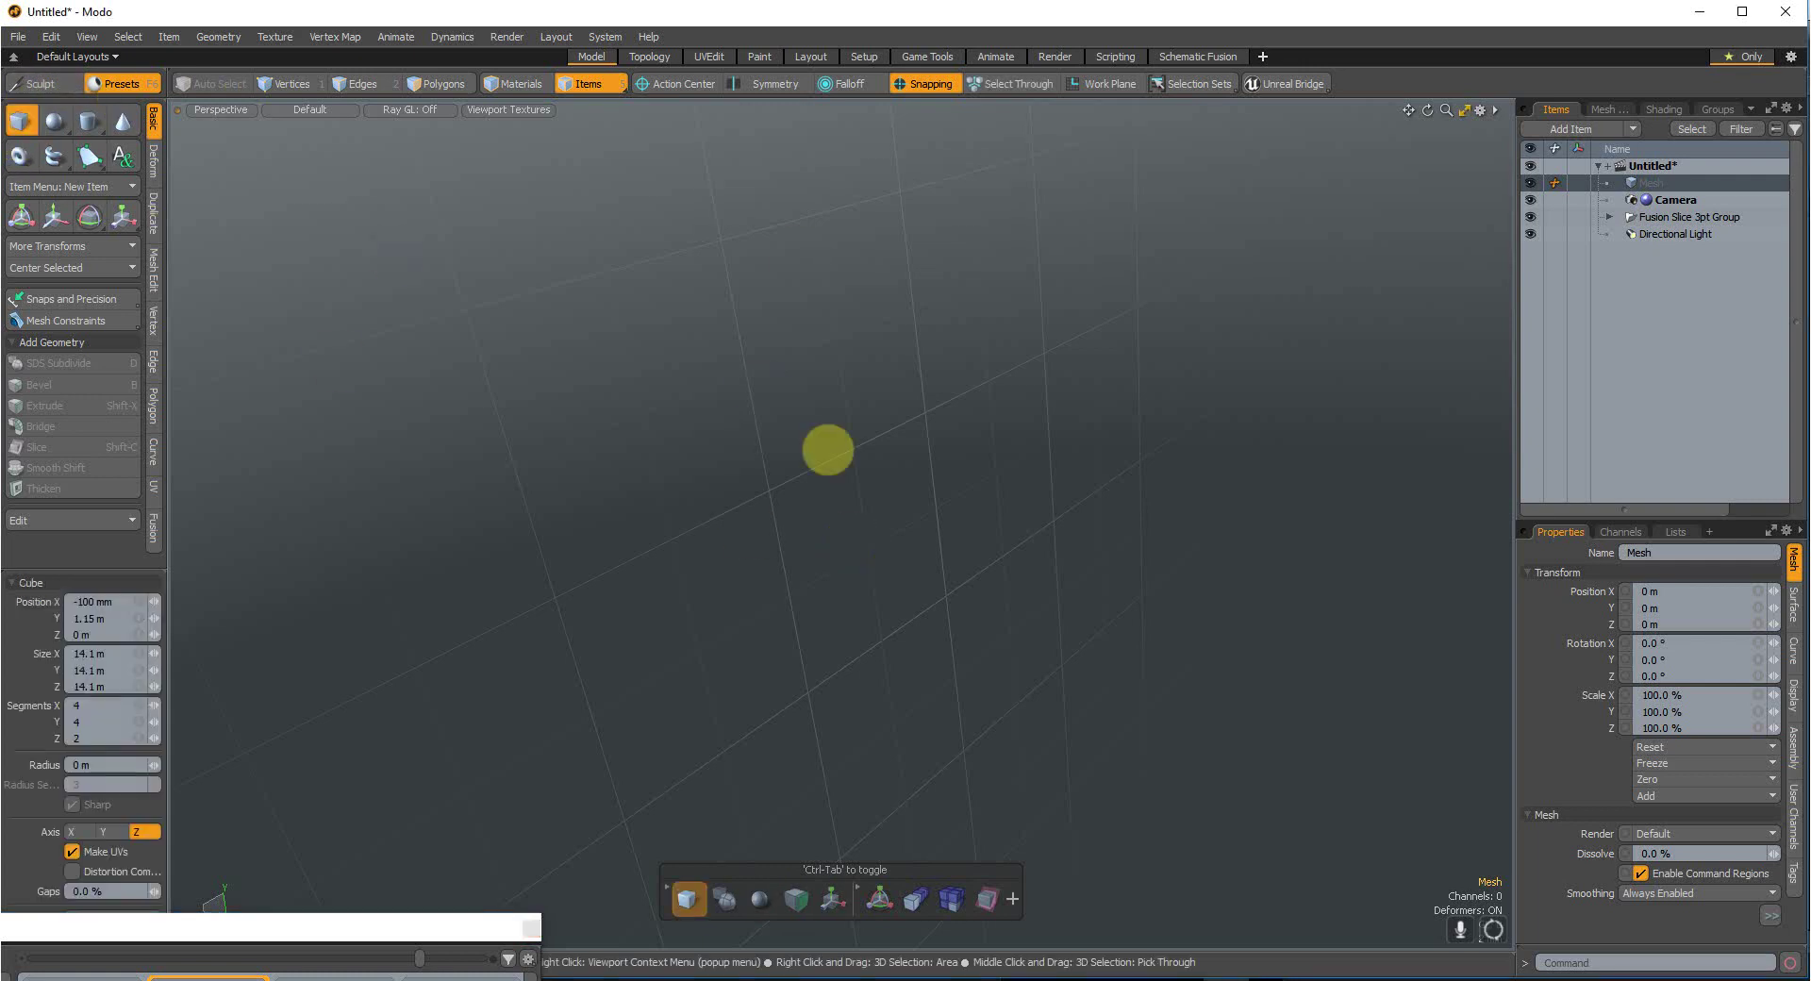
drag(592, 251, 849, 537)
drag(781, 443, 1196, 534)
scroll(1226, 492, down, 5)
scroll(1233, 499, up, 3)
scroll(1235, 505, up, 3)
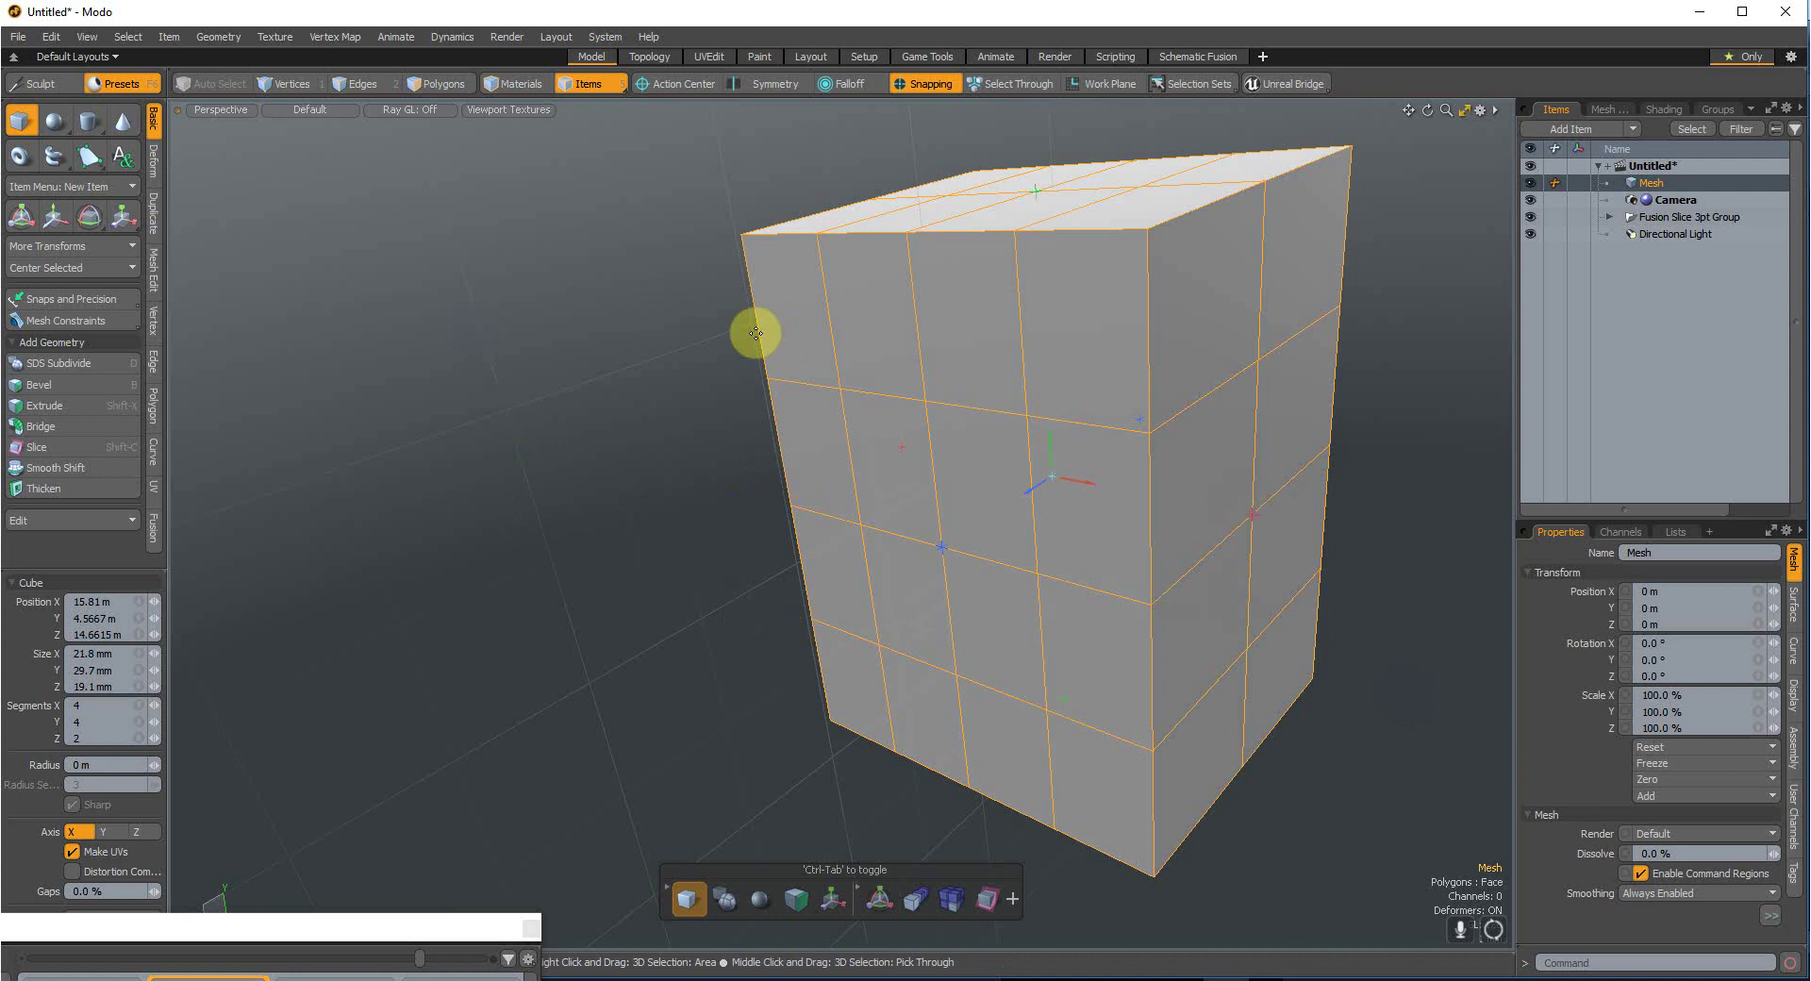
alt+shift+drag(722, 333, 739, 333)
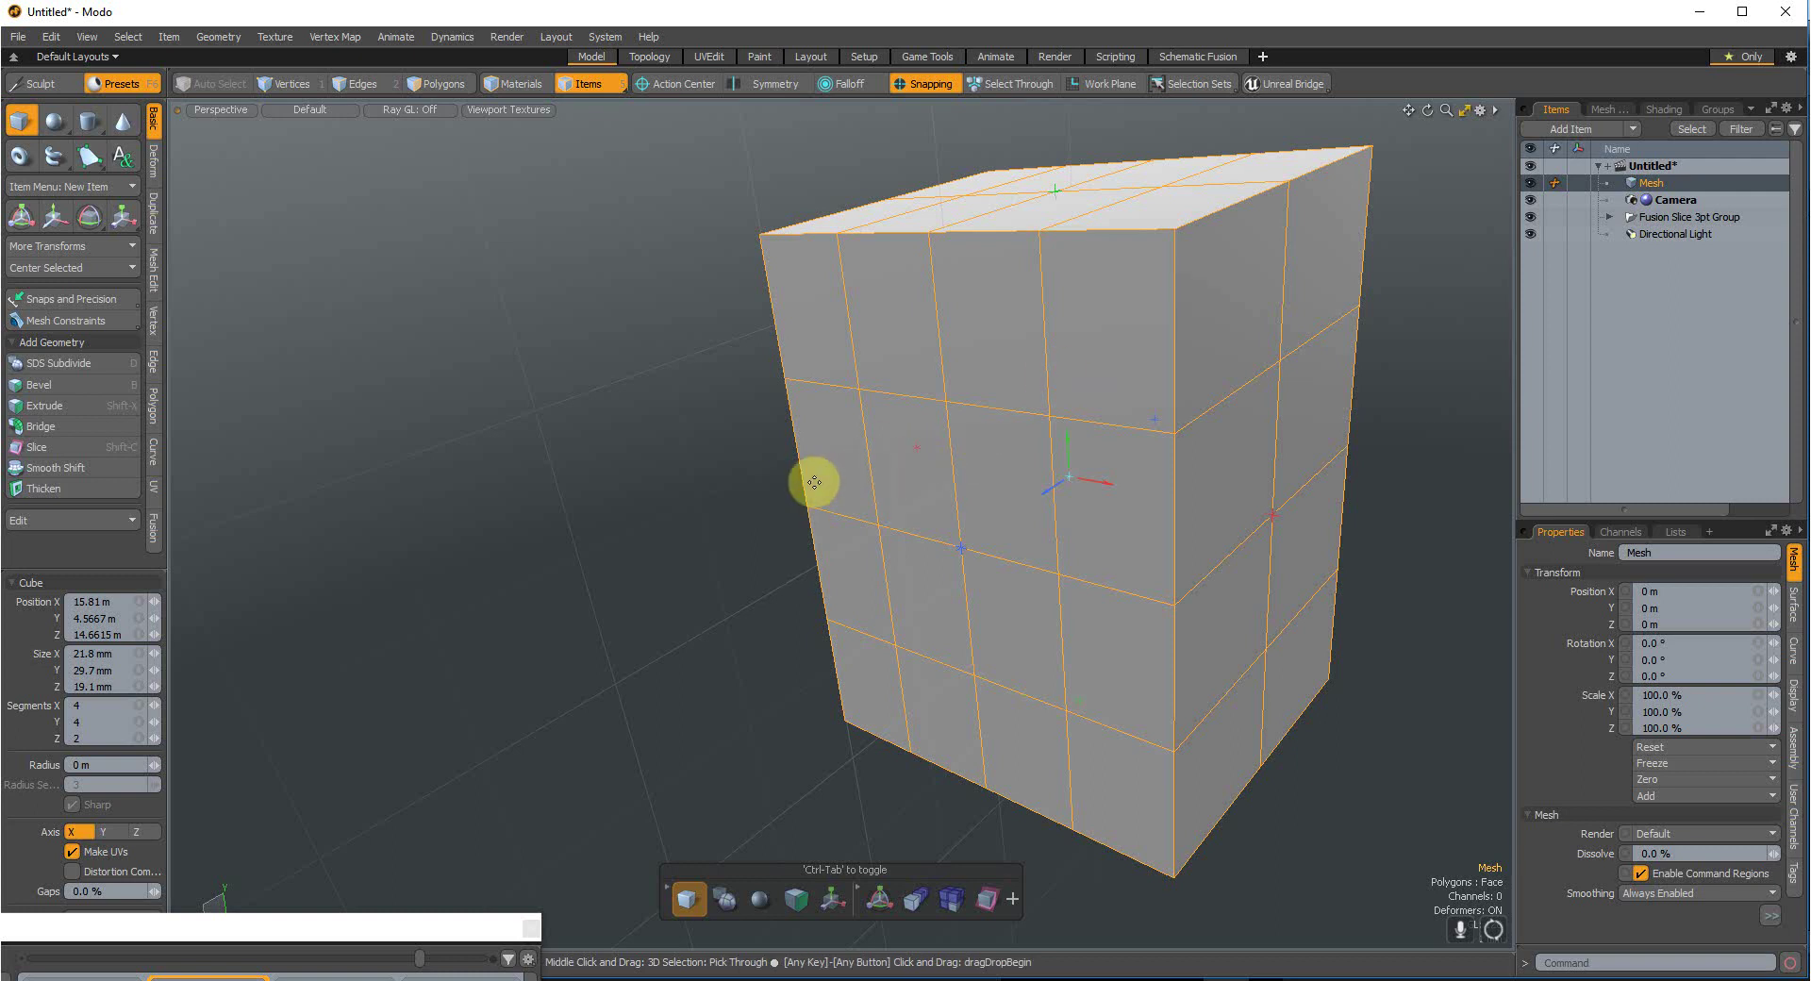
scroll(1141, 433, down, 3)
scroll(1201, 431, up, 3)
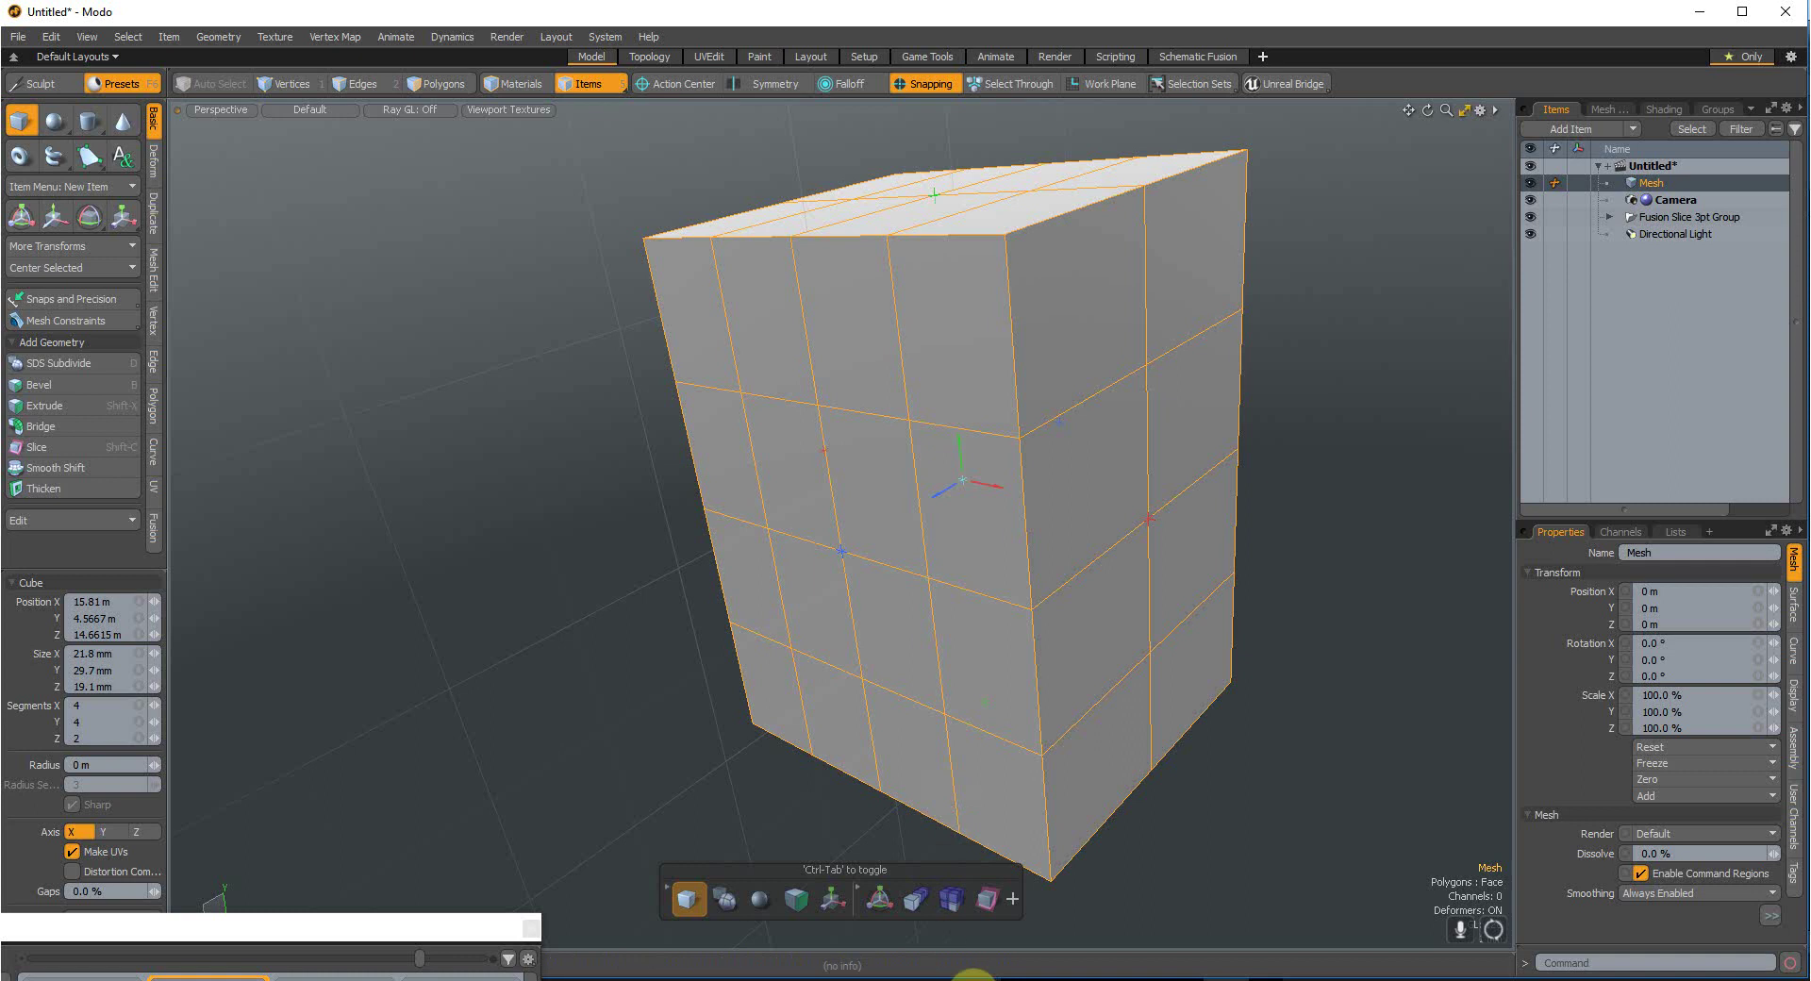
mouse_move(1180, 980)
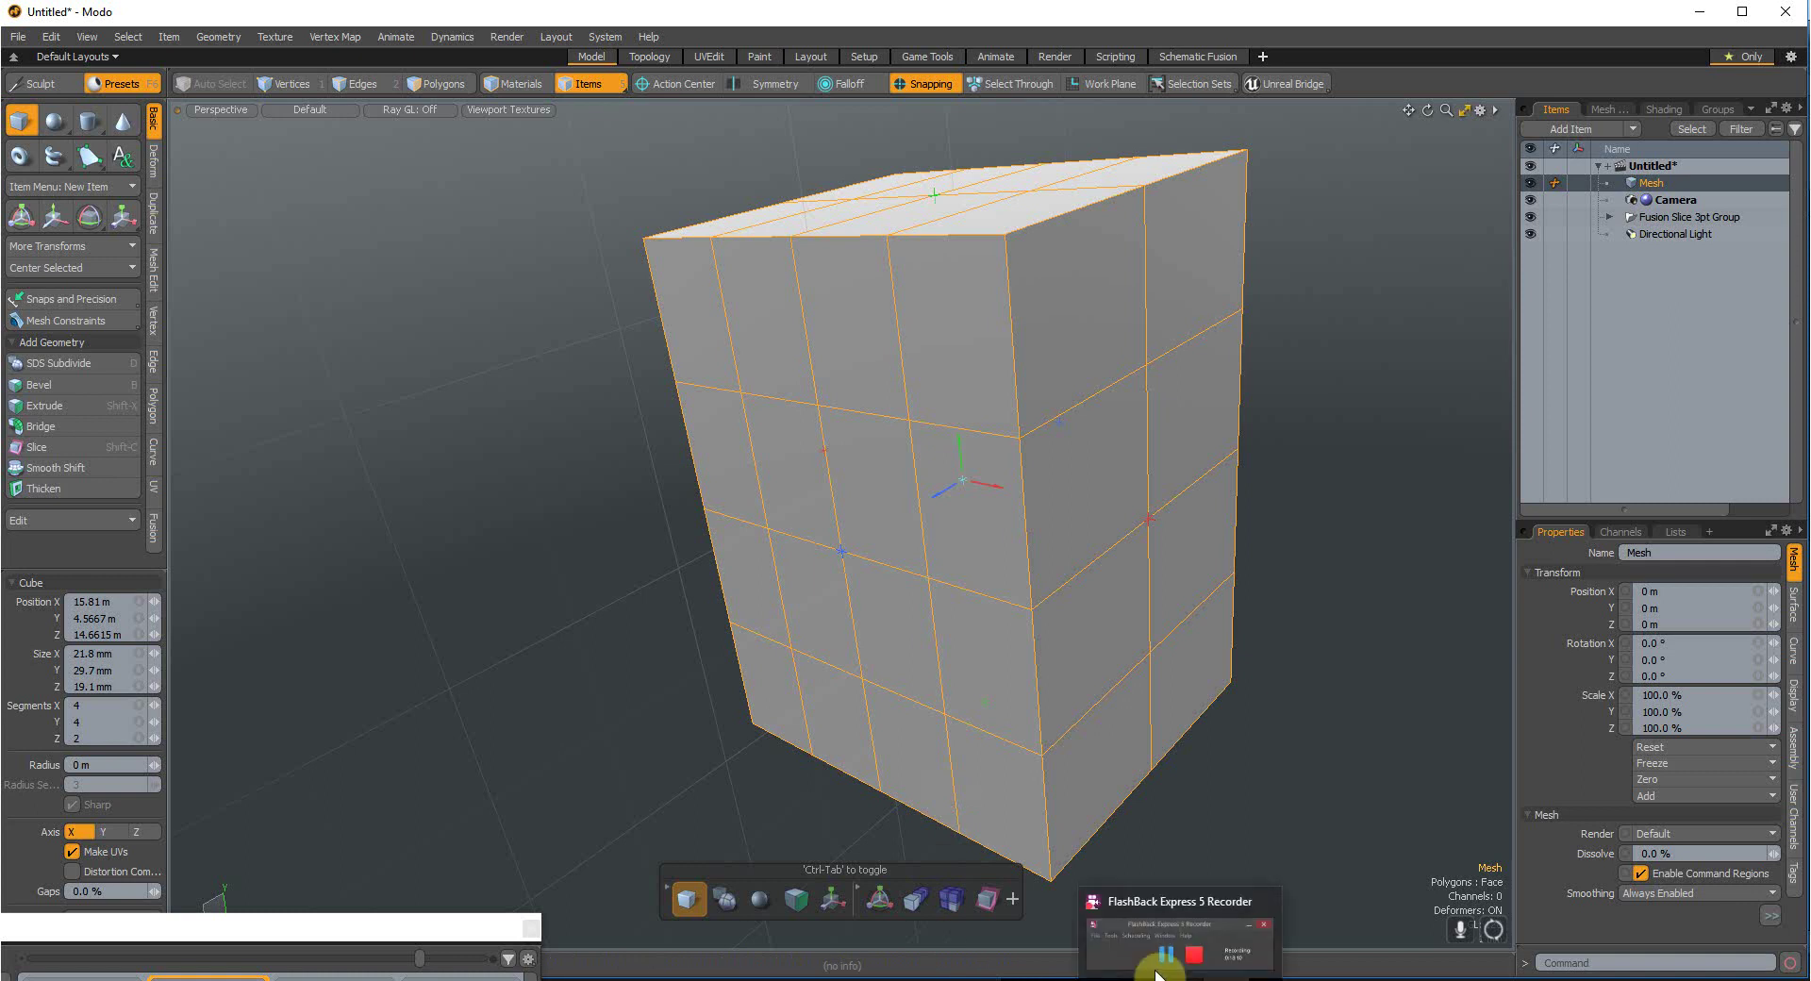